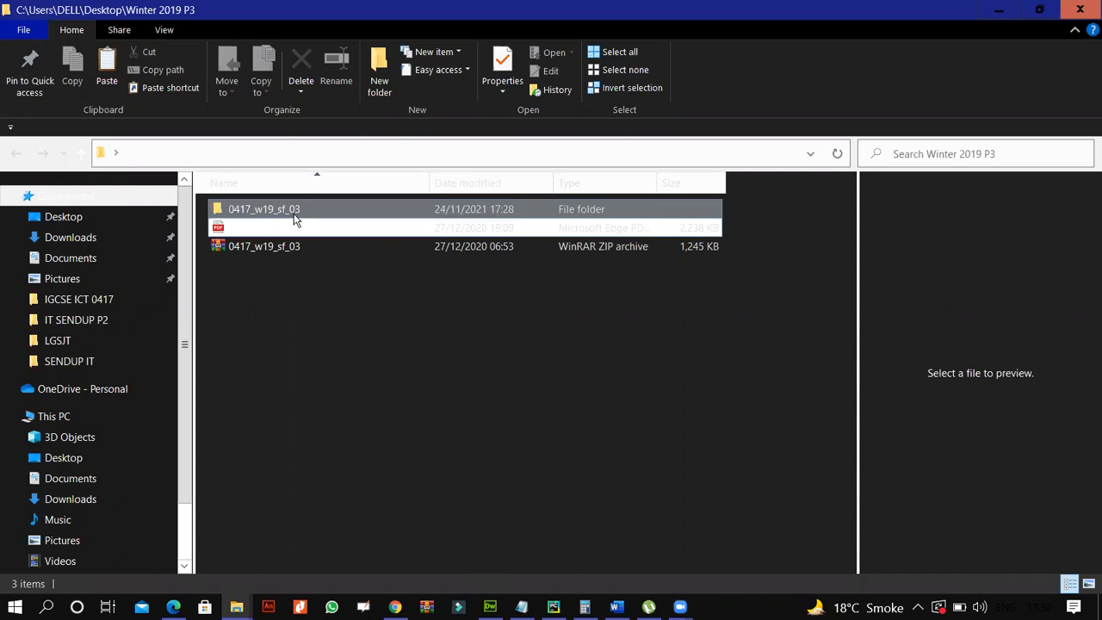
Look inside the 0417_w19_sf_03 ZIP archive and check its extraction options without extracting it
click(288, 257)
click(287, 251)
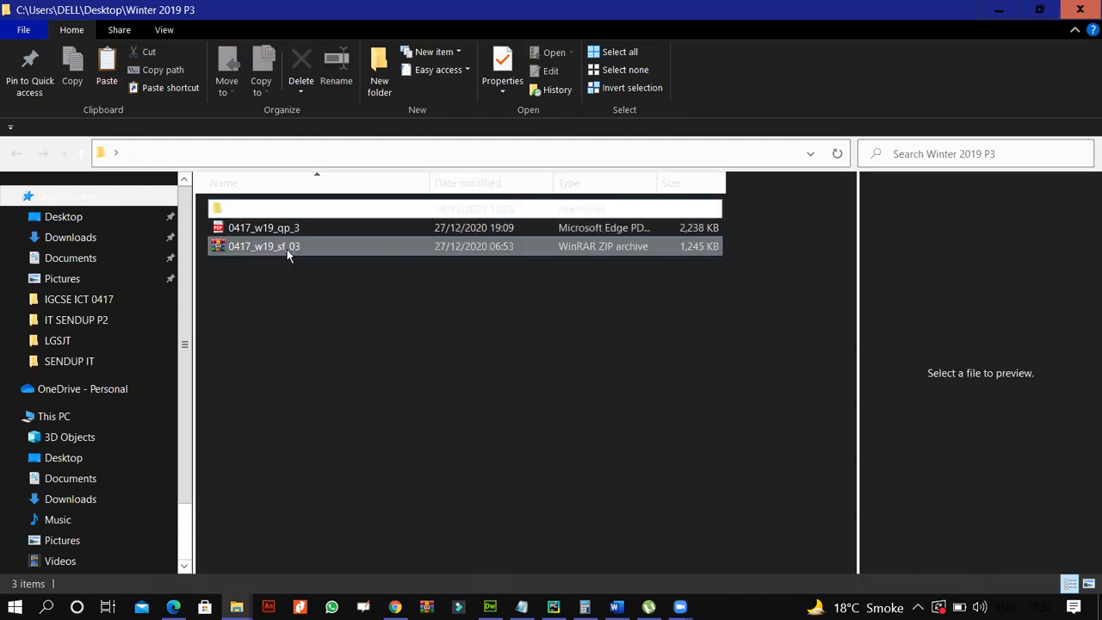
right_click(286, 252)
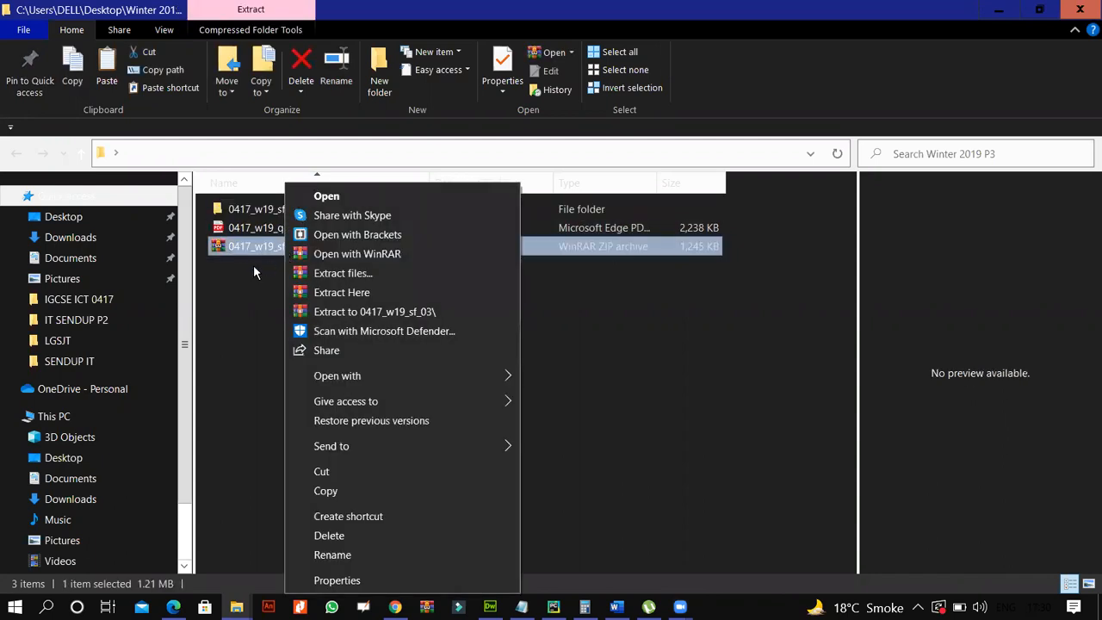
click(255, 256)
double_click(468, 244)
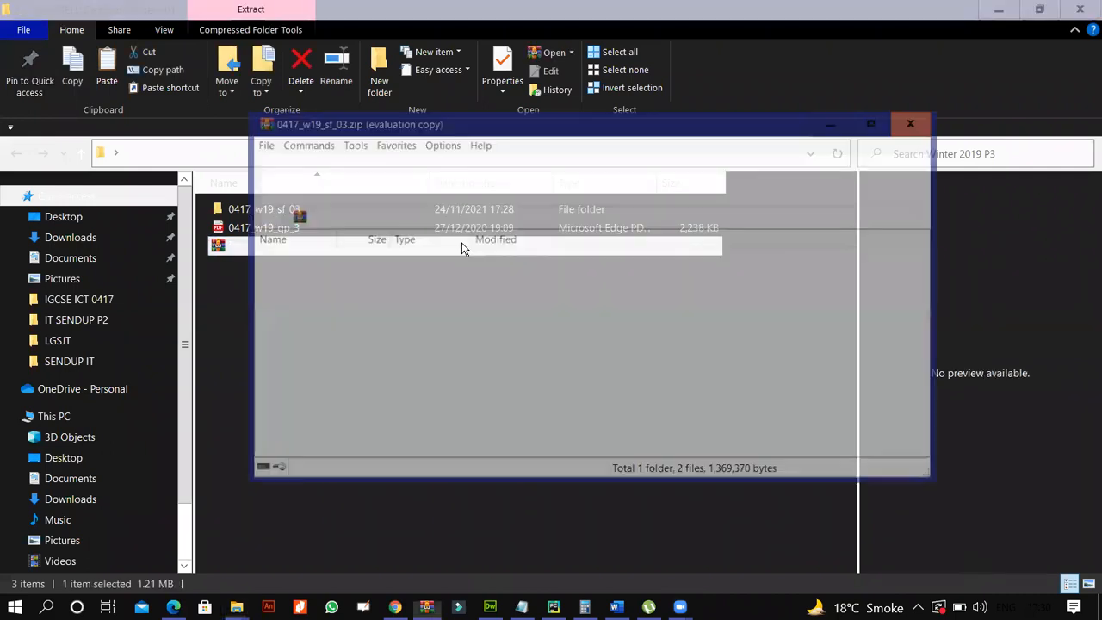
click(396, 272)
click(647, 306)
click(916, 121)
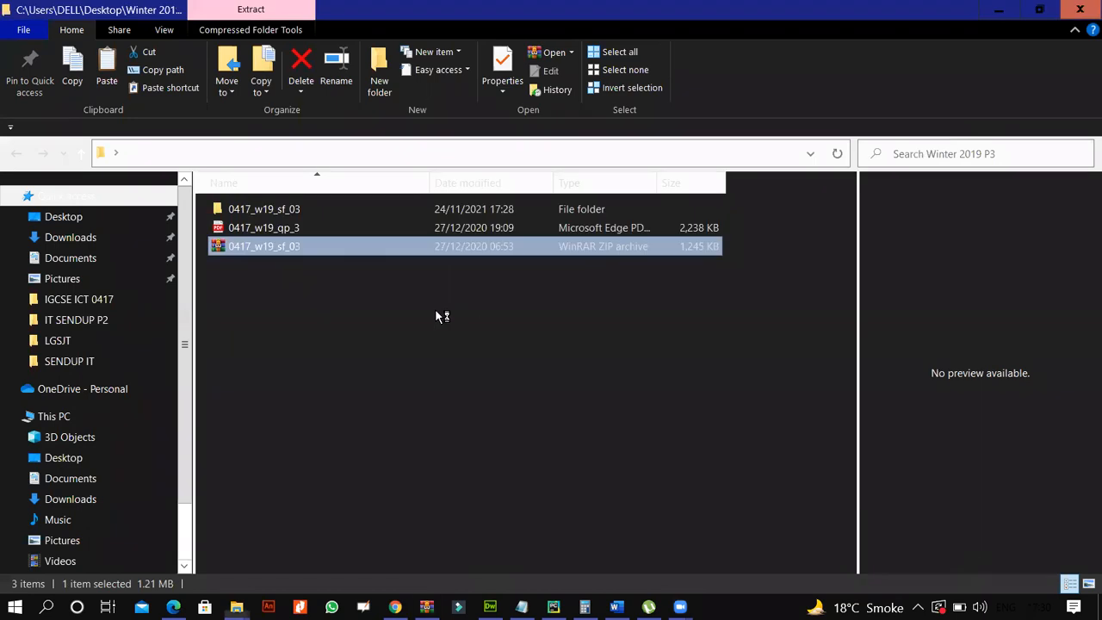
right_click(388, 245)
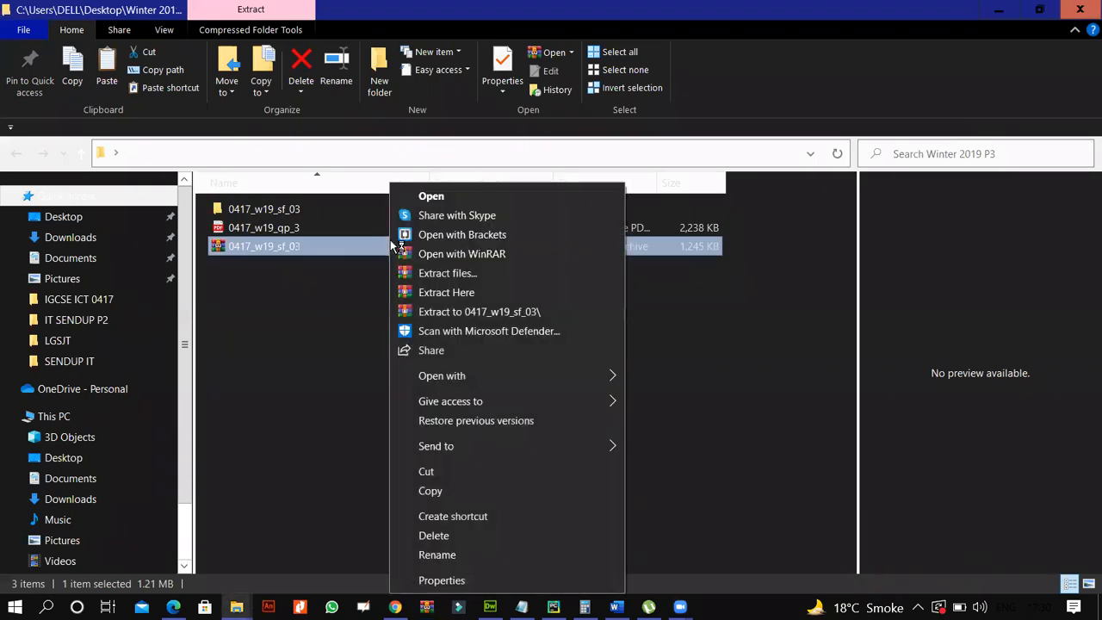
click(322, 328)
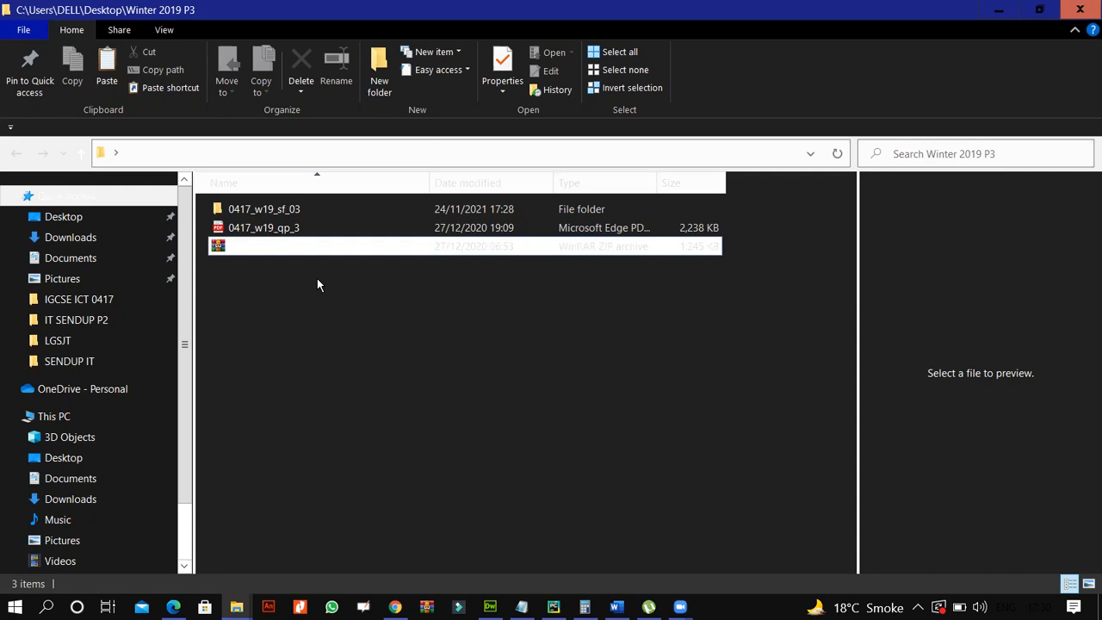
Open the question paper 0417_w19_qp_3 and enlarge the Task 2 – Spreadsheet section on page 2
double_click(302, 231)
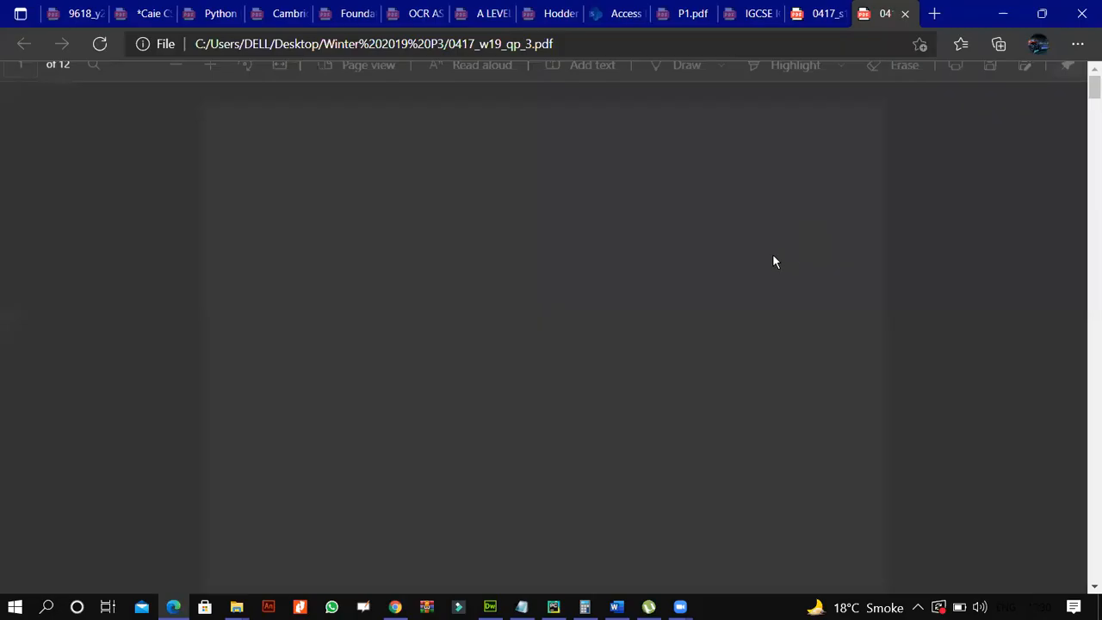
scroll(686, 315, down, 5)
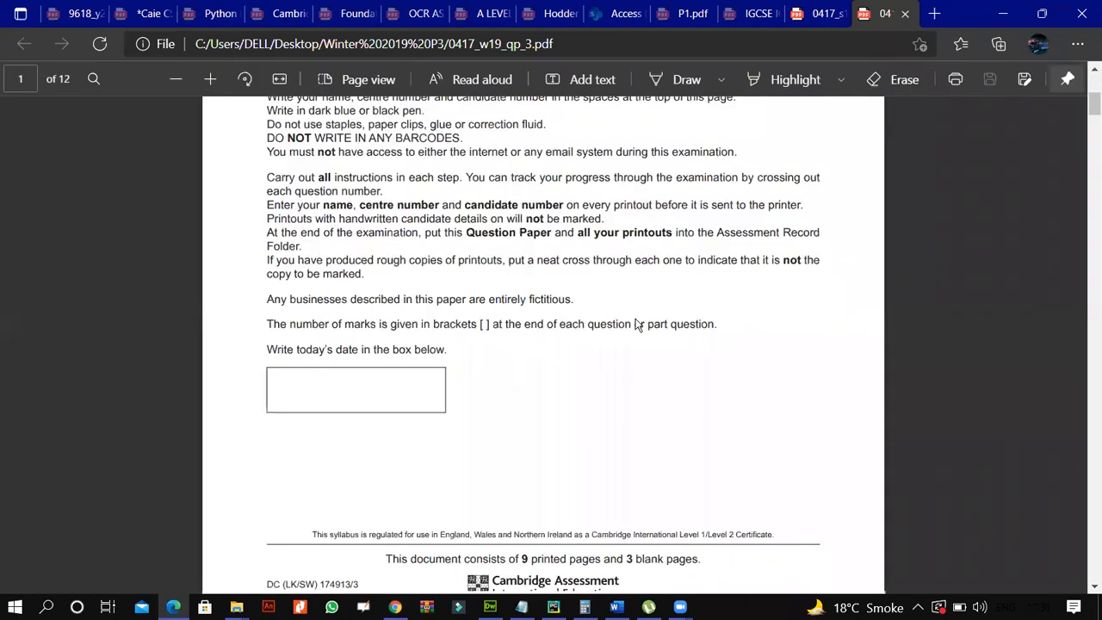
scroll(762, 323, down, 10)
scroll(763, 322, up, 2)
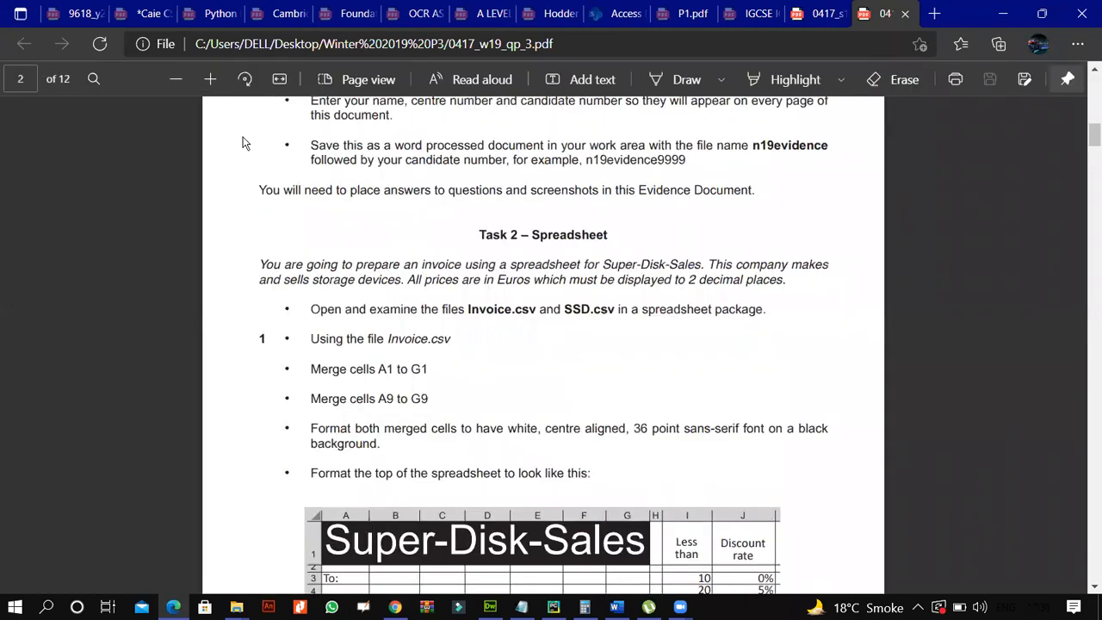
click(211, 80)
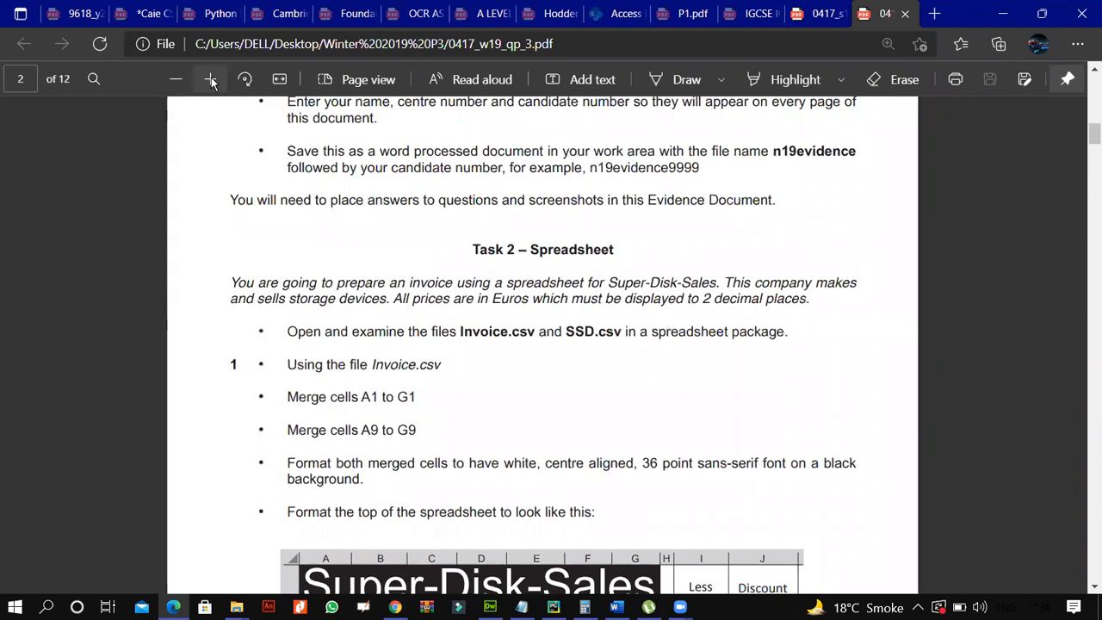
click(211, 79)
scroll(471, 307, down, 3)
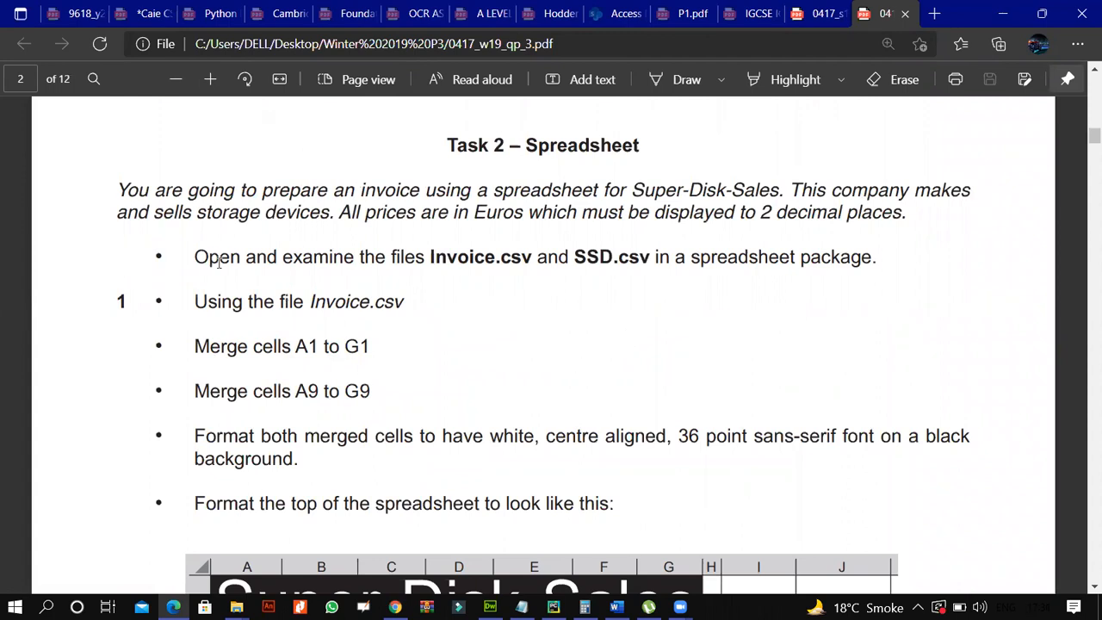
Read the Task 2 introduction, examining the currency and decimal-place requirements and which files are needed
drag(332, 217, 197, 214)
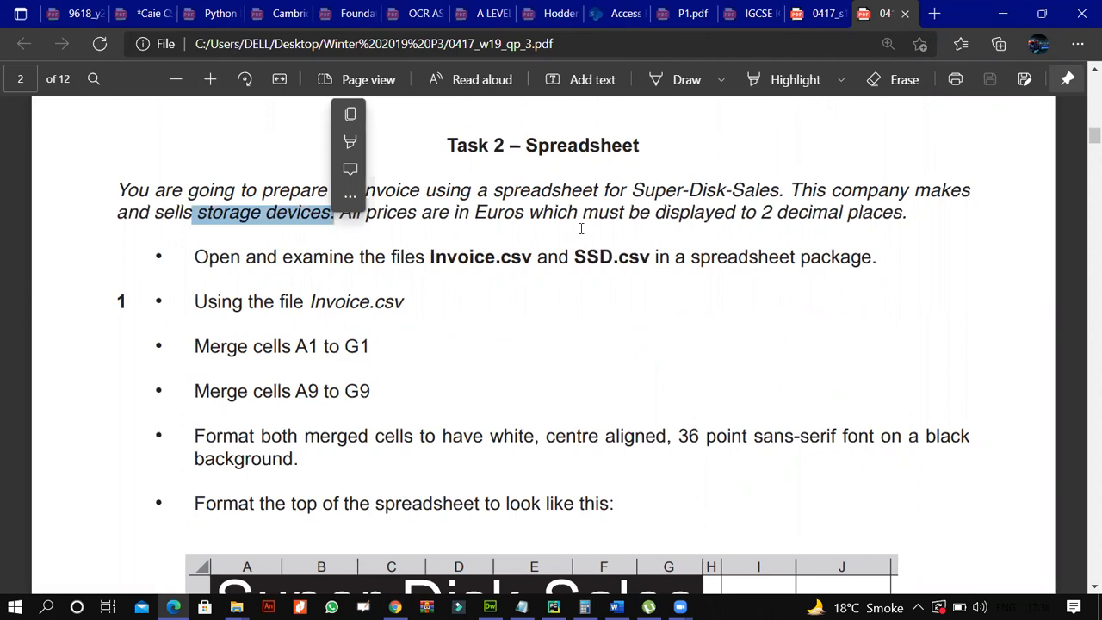
click(654, 228)
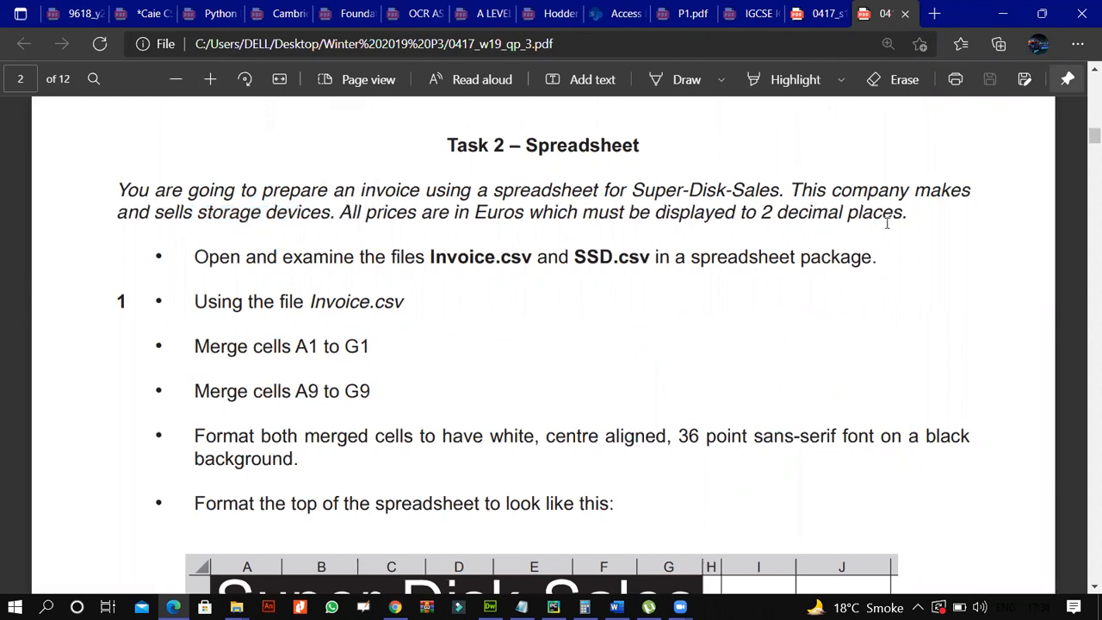
drag(902, 215, 338, 214)
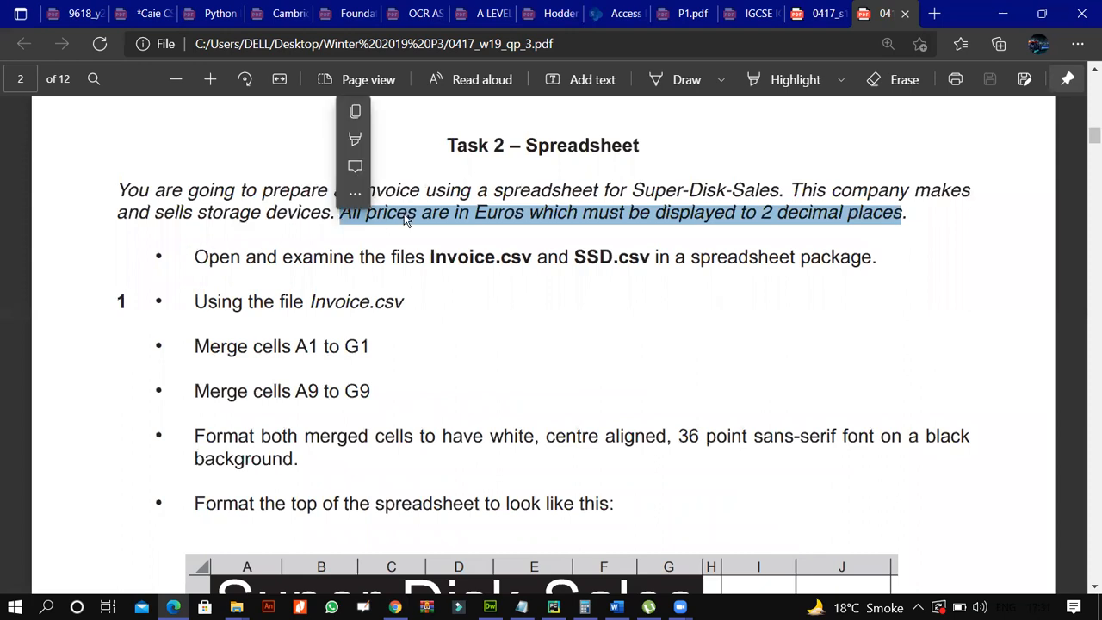
double_click(486, 212)
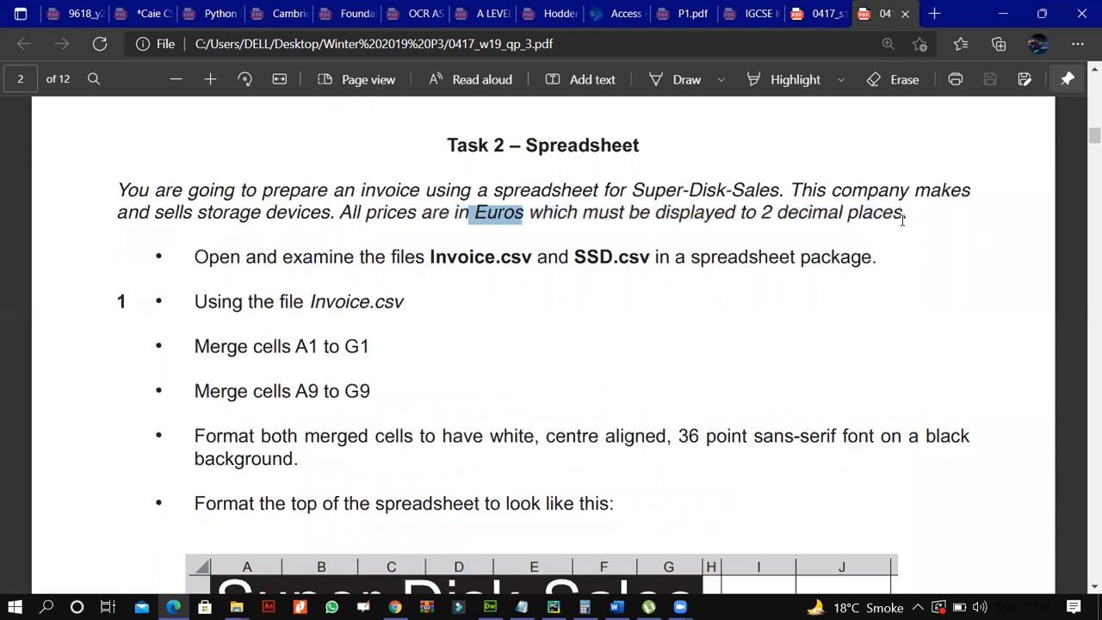
drag(743, 215, 906, 216)
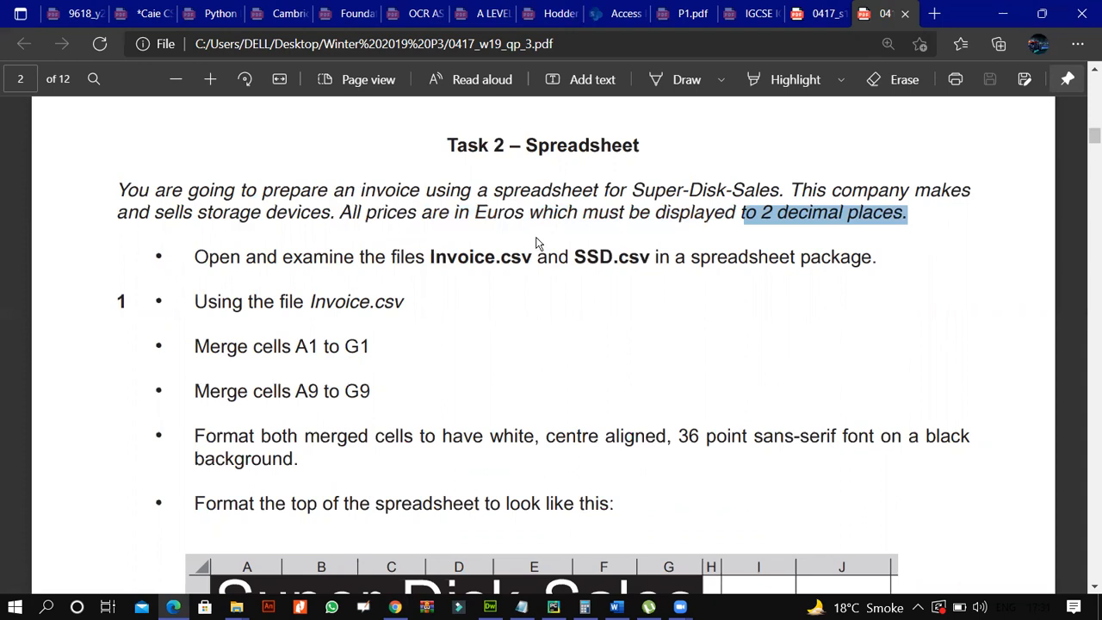
click(575, 241)
drag(347, 219, 626, 216)
drag(340, 212, 338, 223)
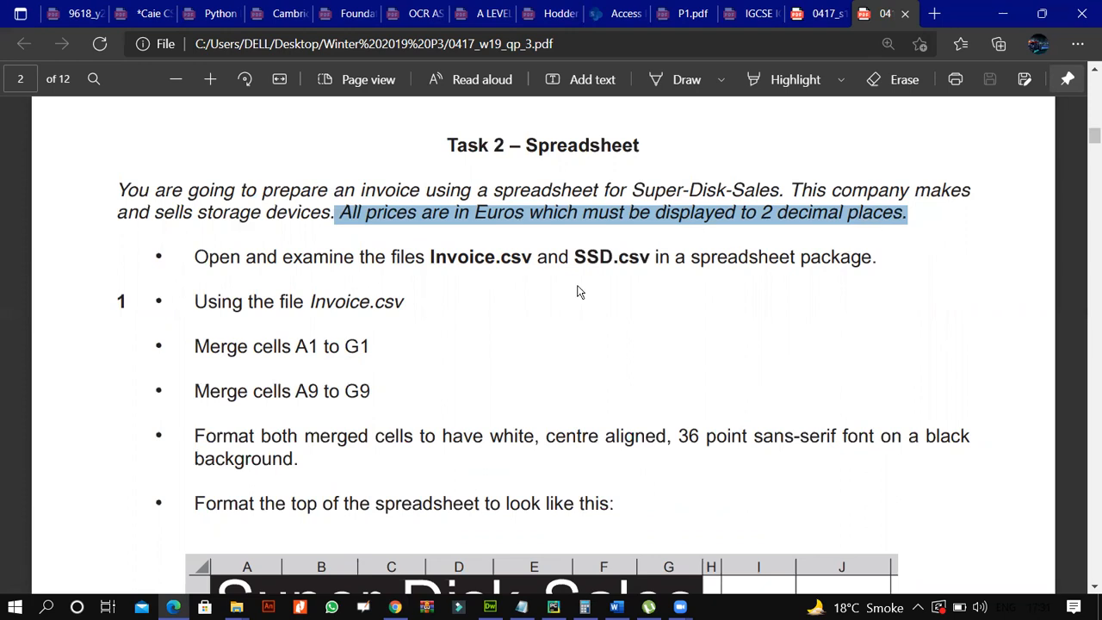
scroll(578, 292, down, 1)
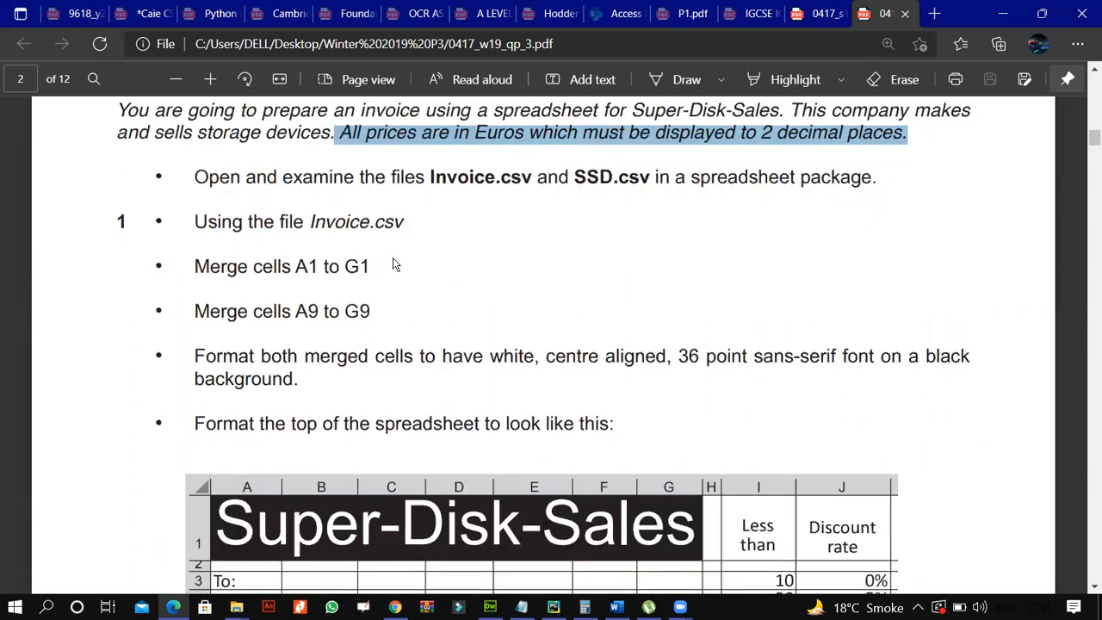
double_click(517, 176)
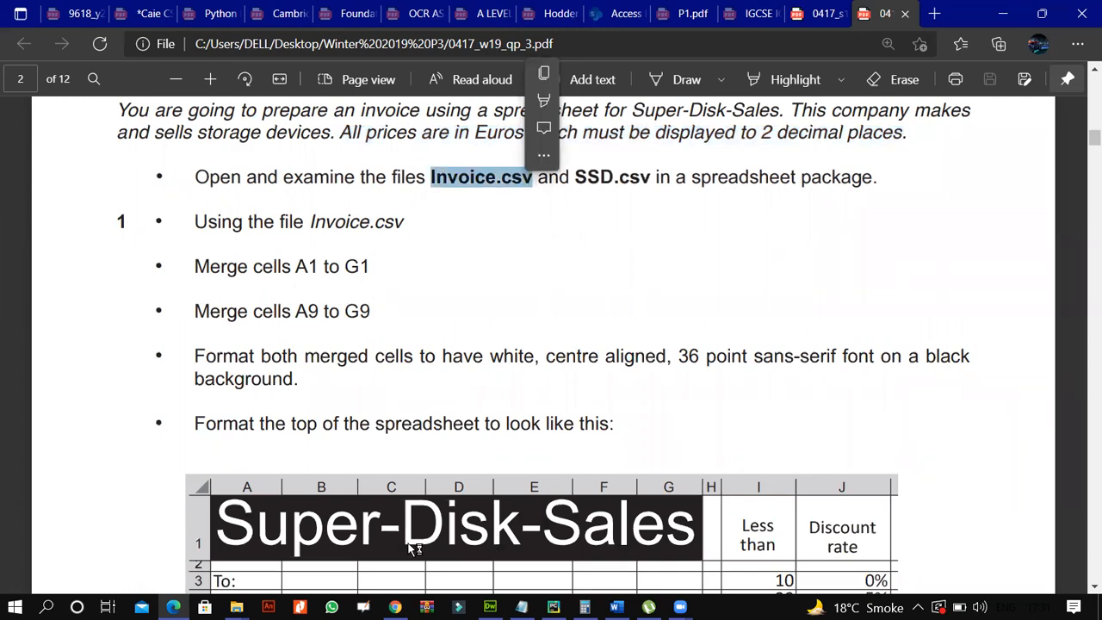
Open the 11_0417_03 confidential source files folder inside the extracted 0417_w19_sf_03 folder and show its contents as large icons
click(240, 607)
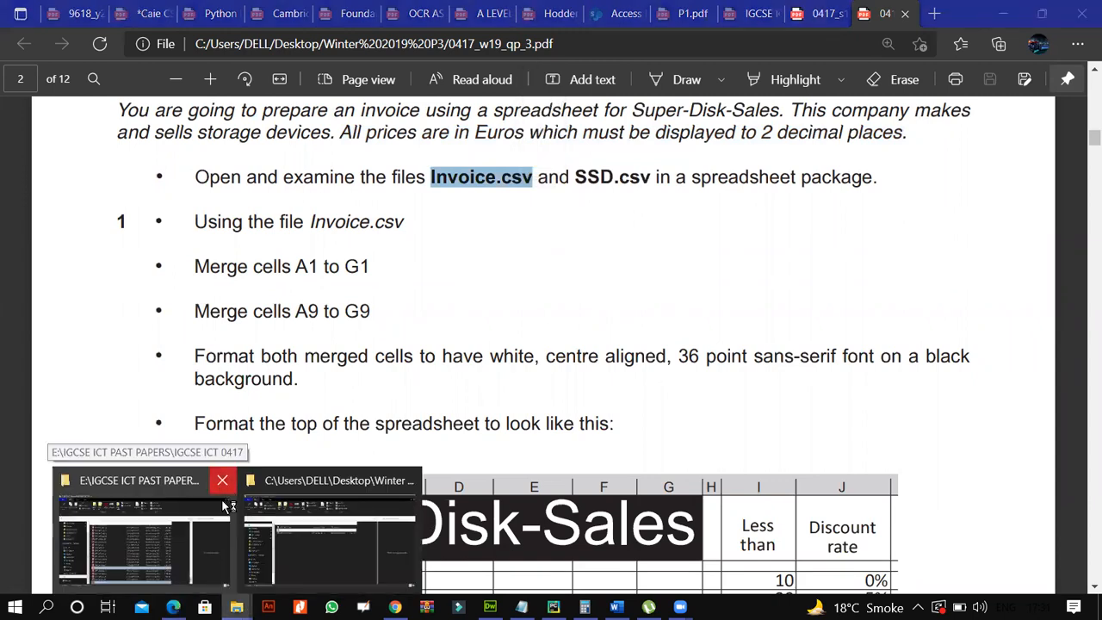
click(222, 480)
click(227, 539)
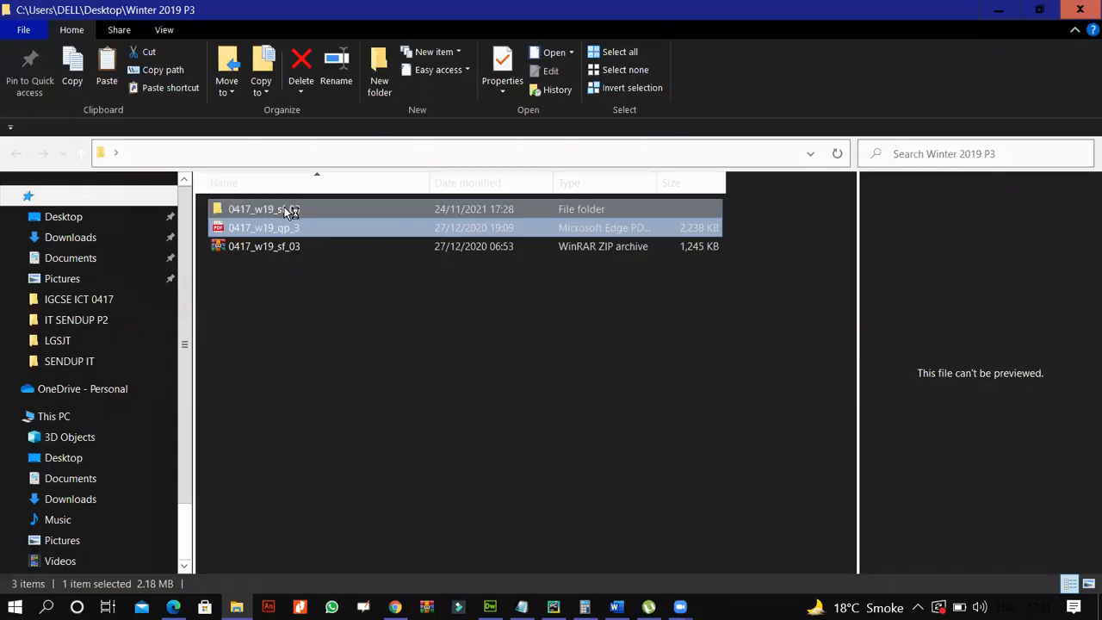
double_click(291, 211)
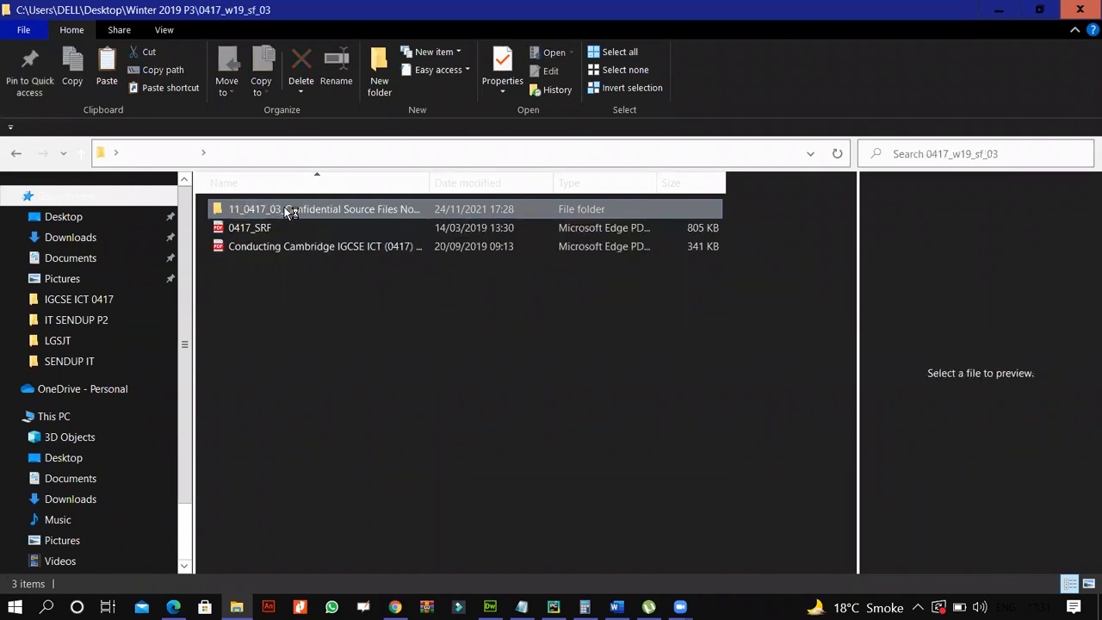
double_click(289, 212)
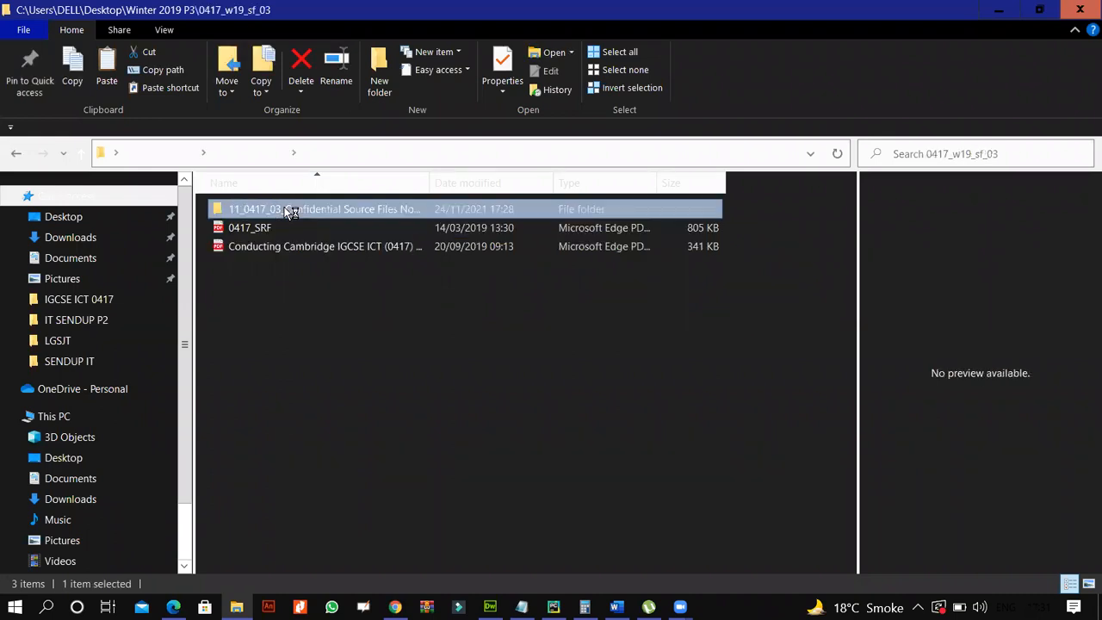
click(162, 30)
click(250, 53)
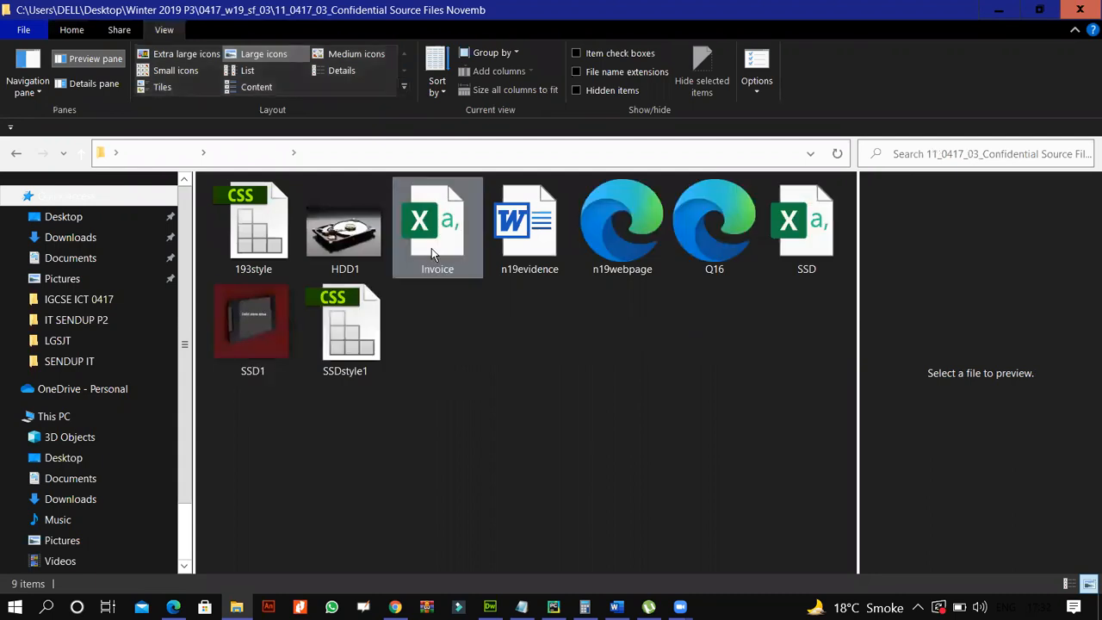
Open the Invoice and SSD CSV files in Excel and autofit all column widths on the SSD sheet
double_click(432, 248)
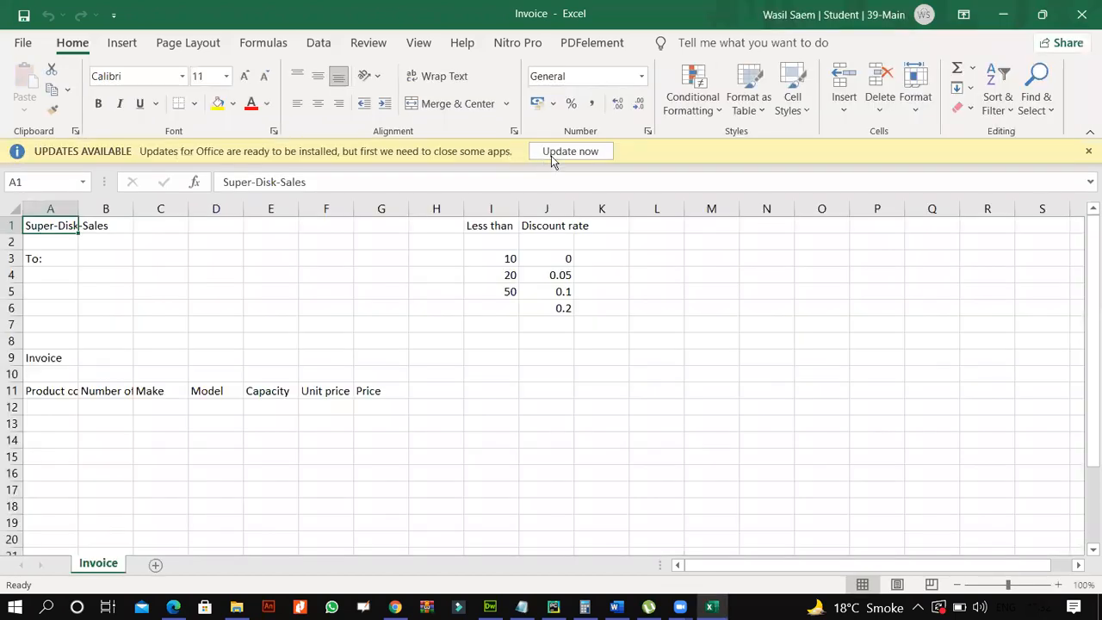
click(1088, 153)
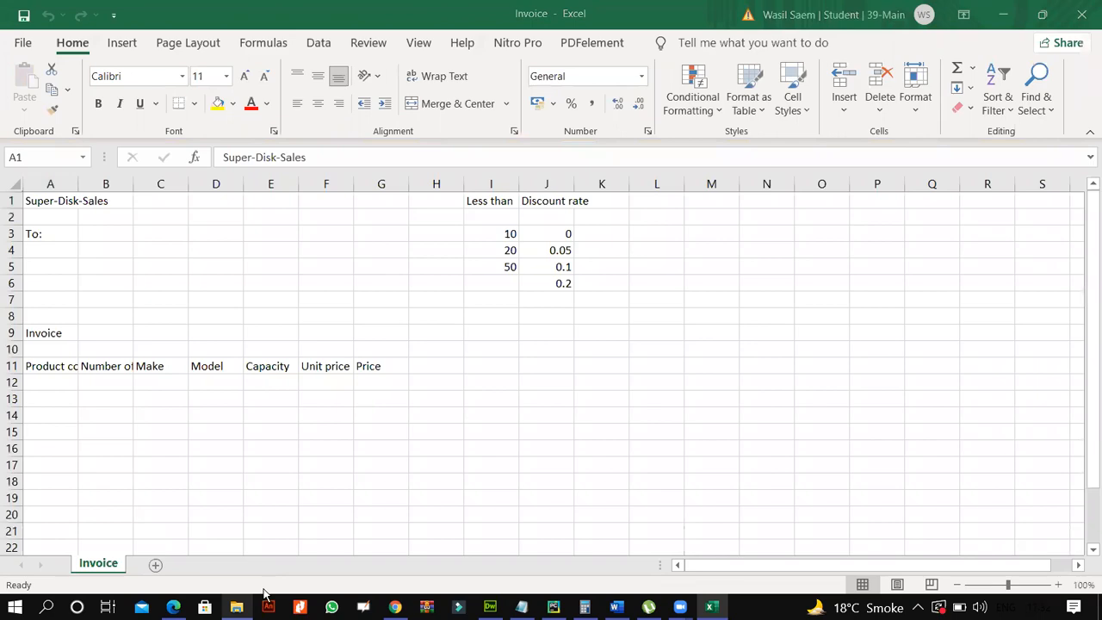
click(236, 606)
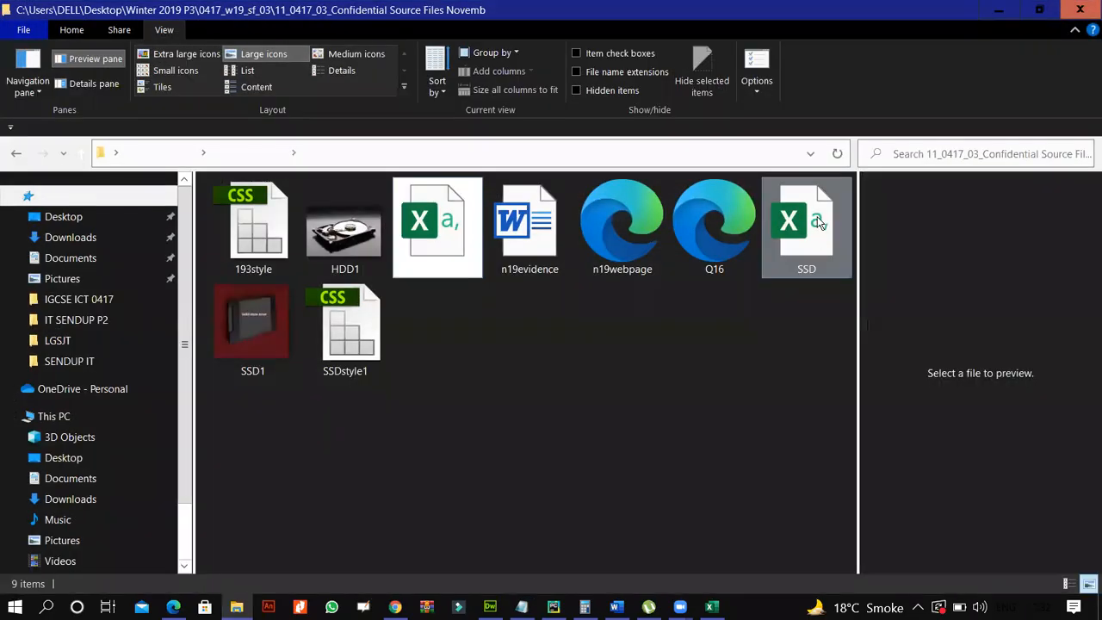
click(817, 216)
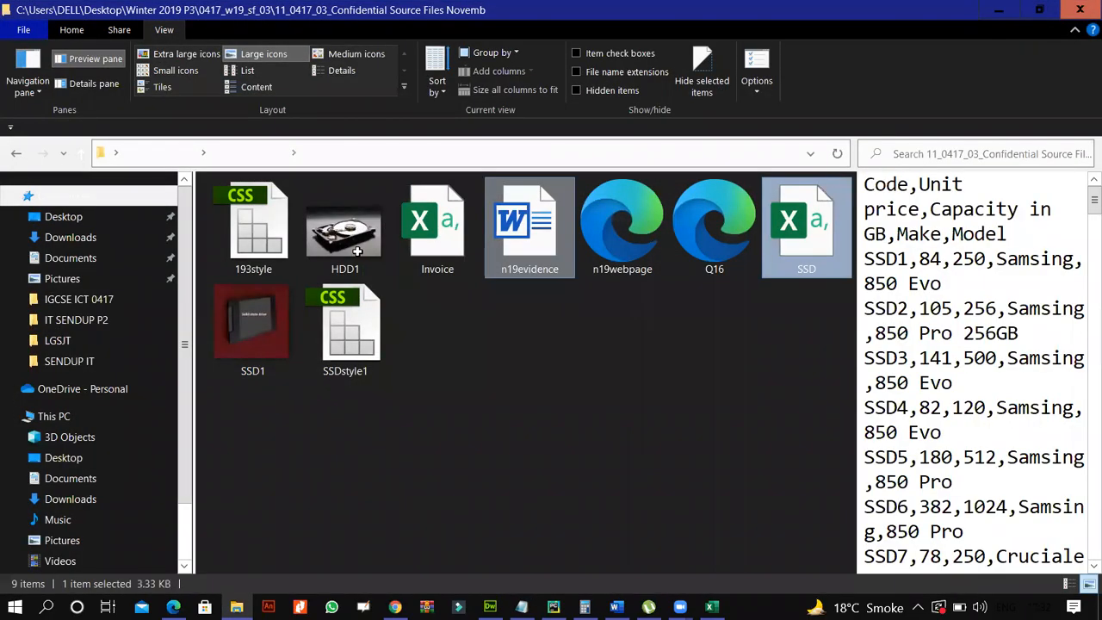
key(alt+Tab)
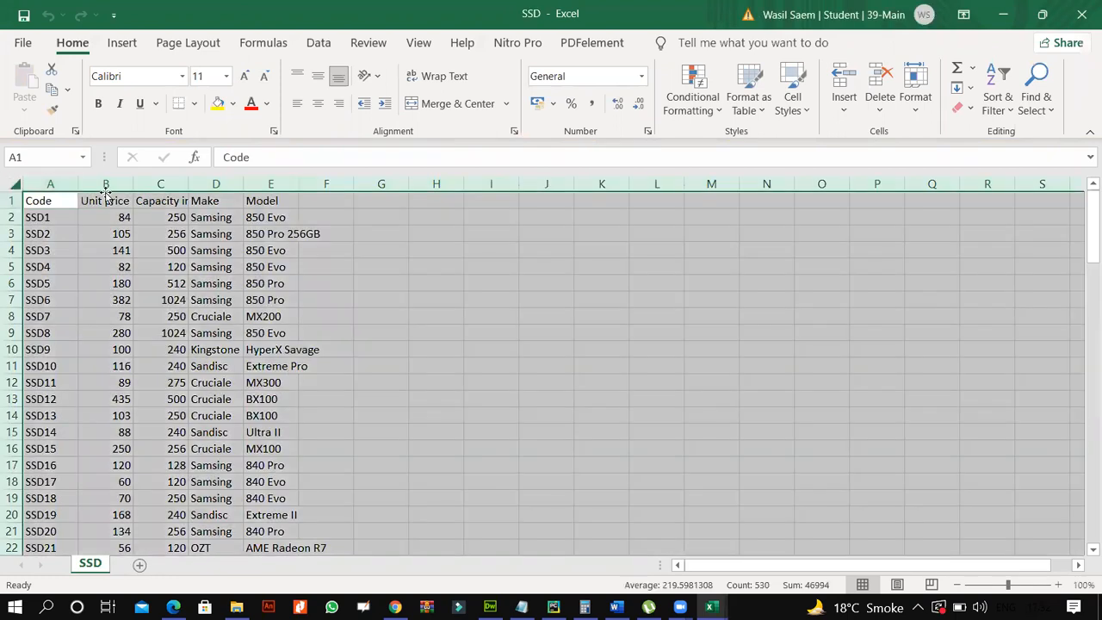
click(10, 181)
double_click(131, 181)
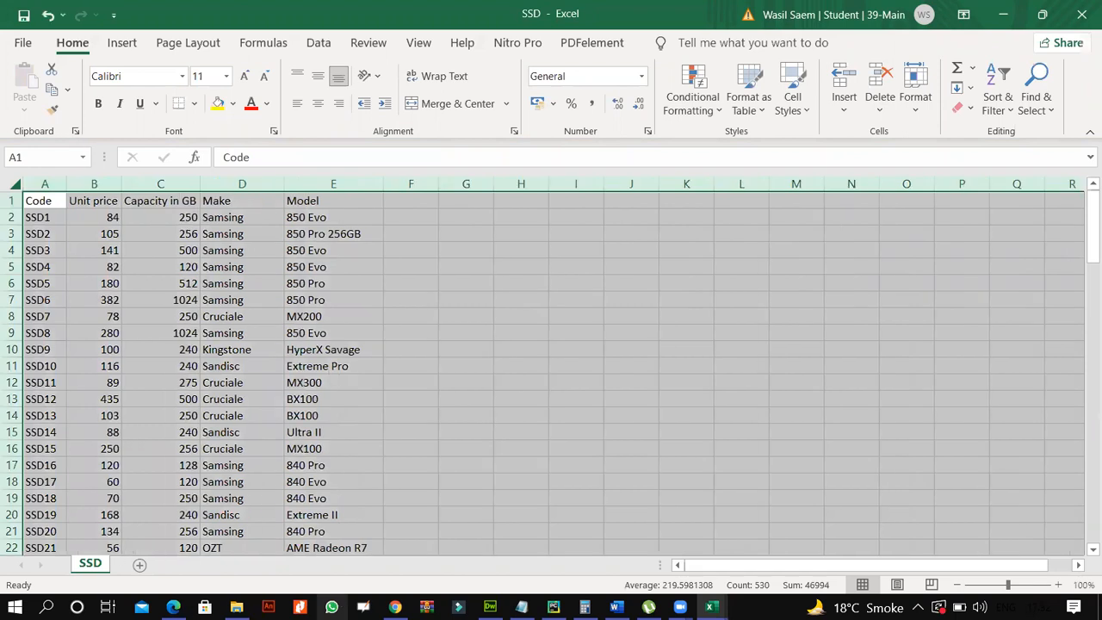
Switch to the question paper in Edge and review the question 1 instructions for merging and formatting cells in Invoice.csv
click(178, 608)
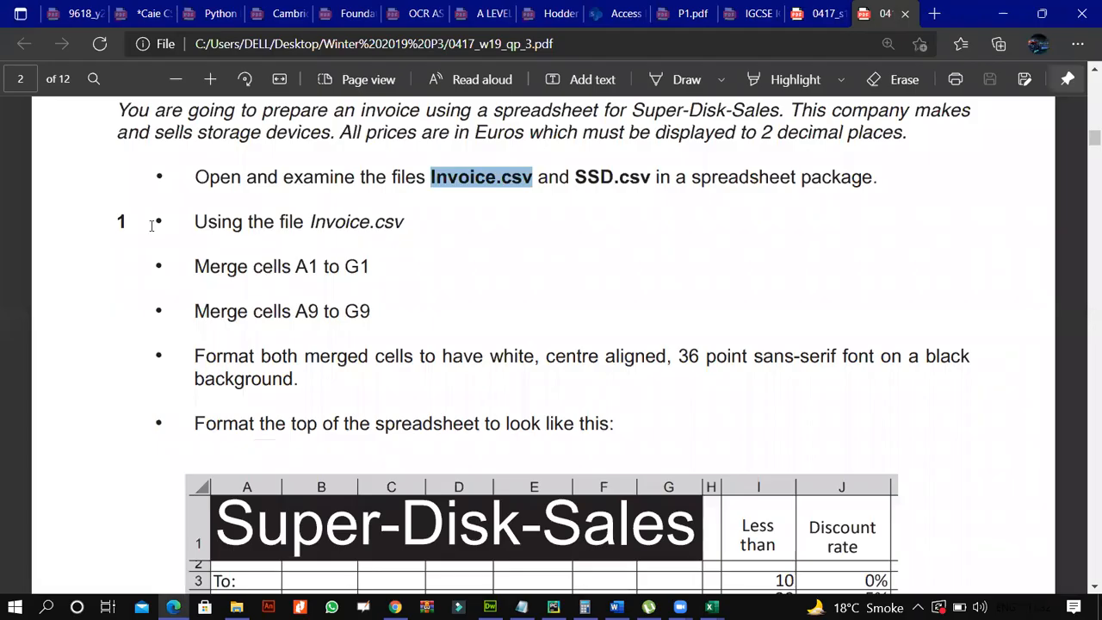
drag(191, 226, 223, 226)
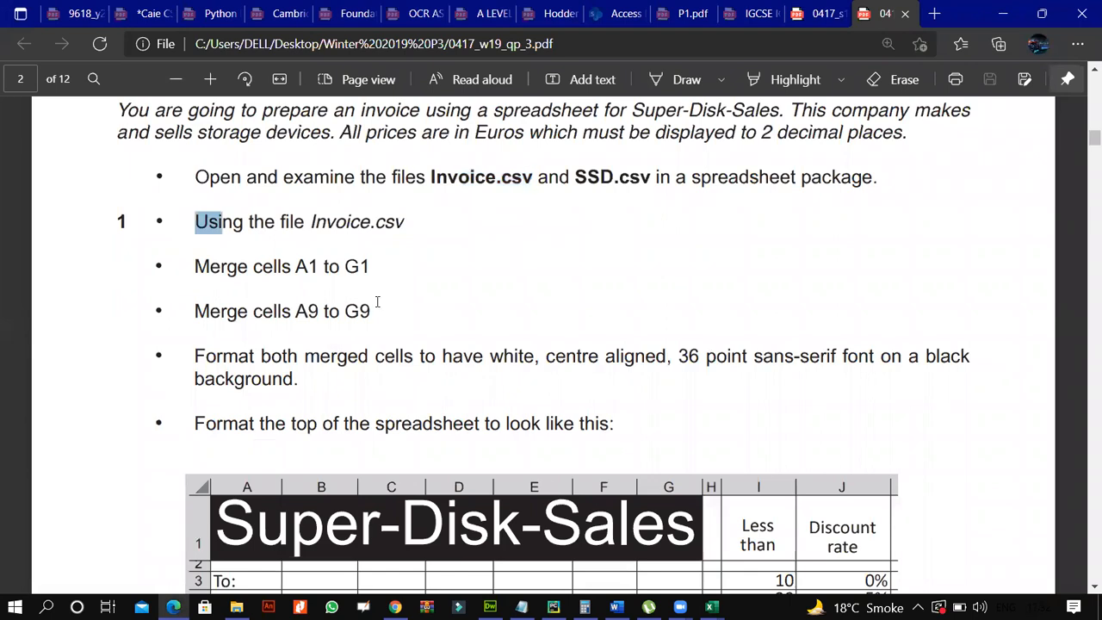
click(612, 432)
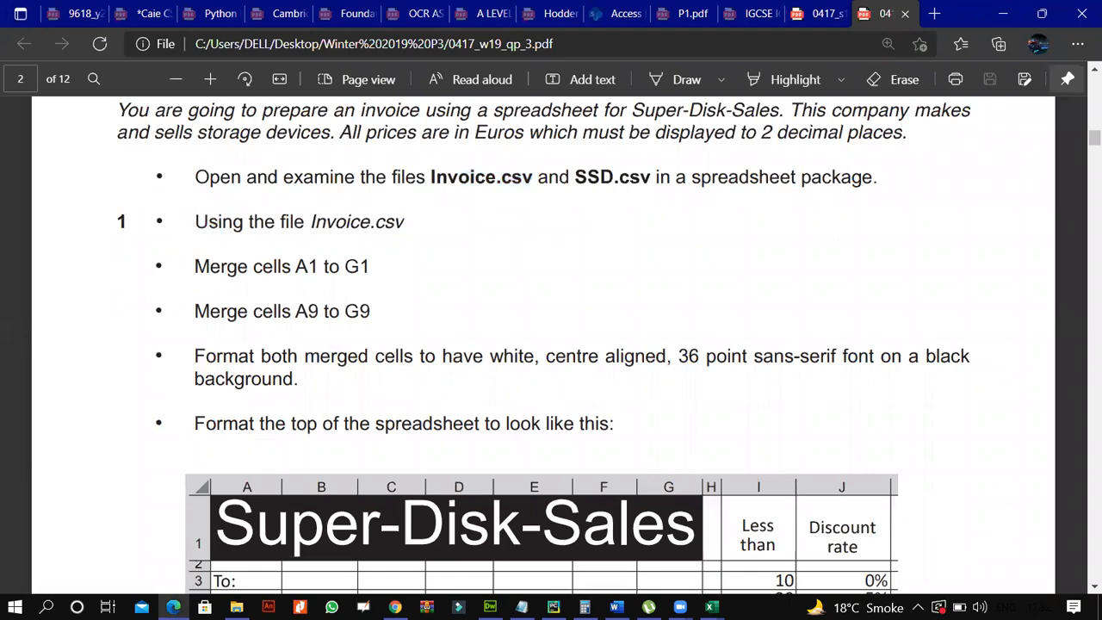
Switch to the Invoice workbook in Excel and merge and centre cells A1 to G1
click(711, 607)
click(619, 532)
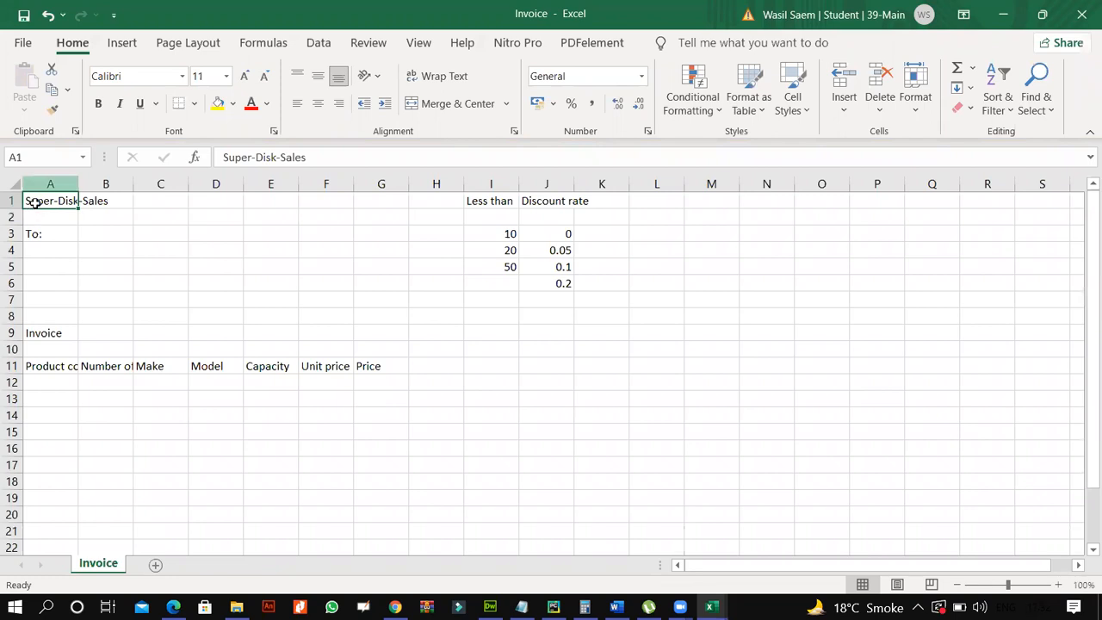
shift+click(543, 201)
drag(384, 201, 384, 201)
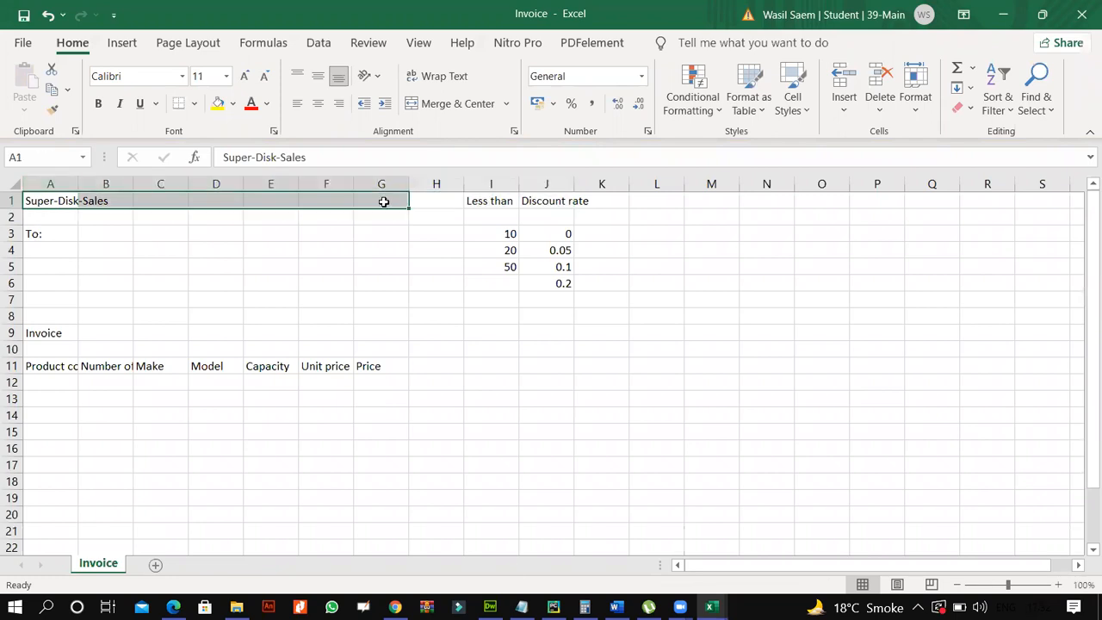
click(458, 103)
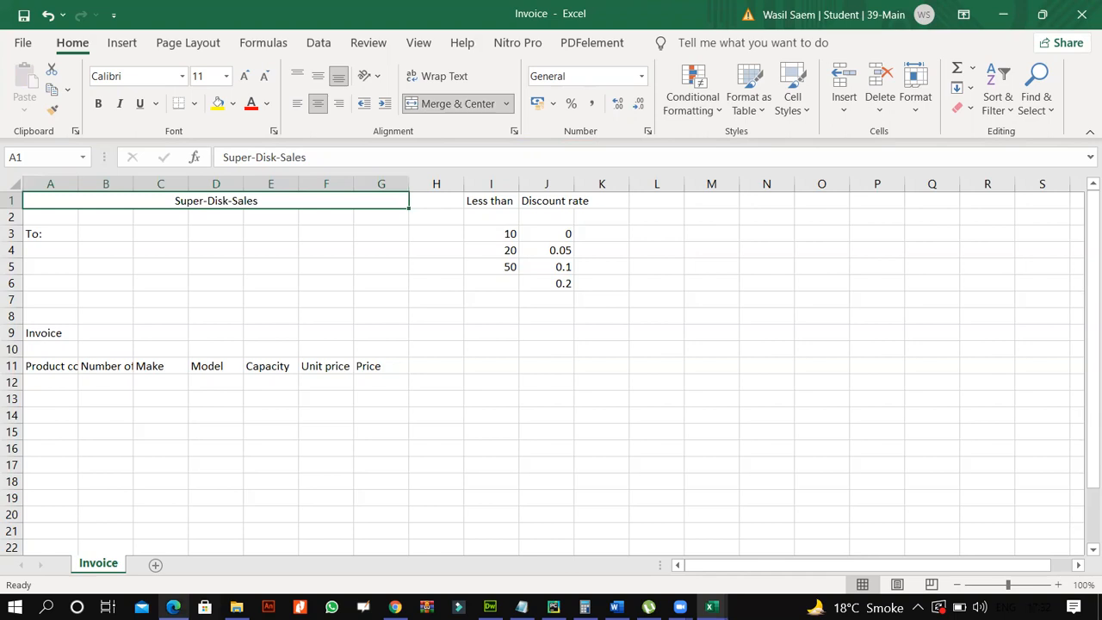
Merge and centre cells A9 to G9 containing the Invoice heading
key(alt+Tab)
key(alt+Tab)
drag(43, 333, 378, 343)
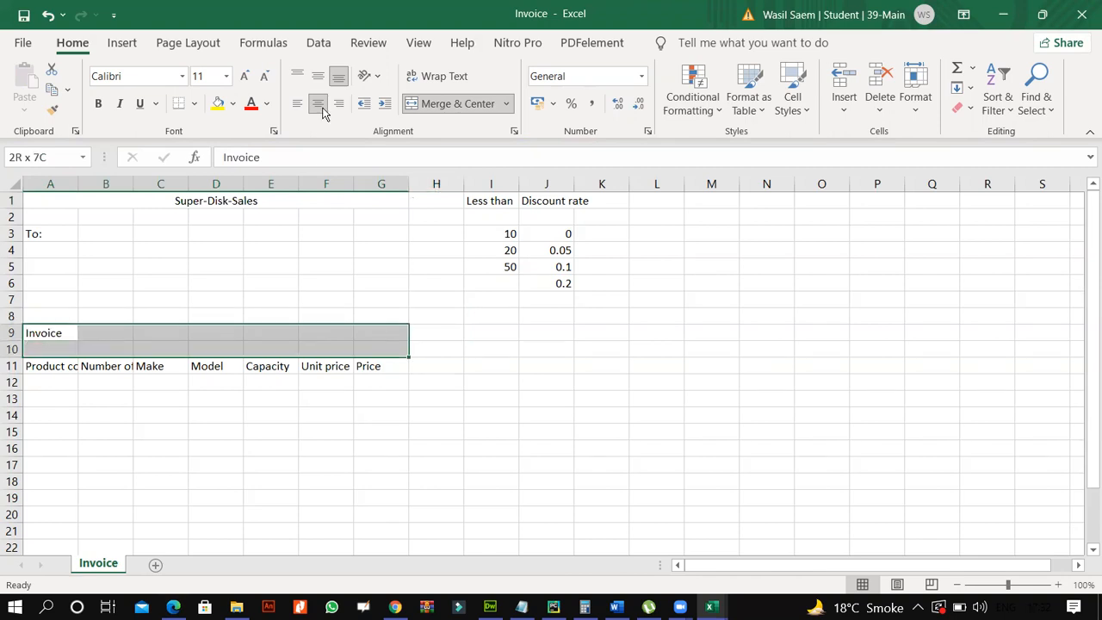
click(450, 104)
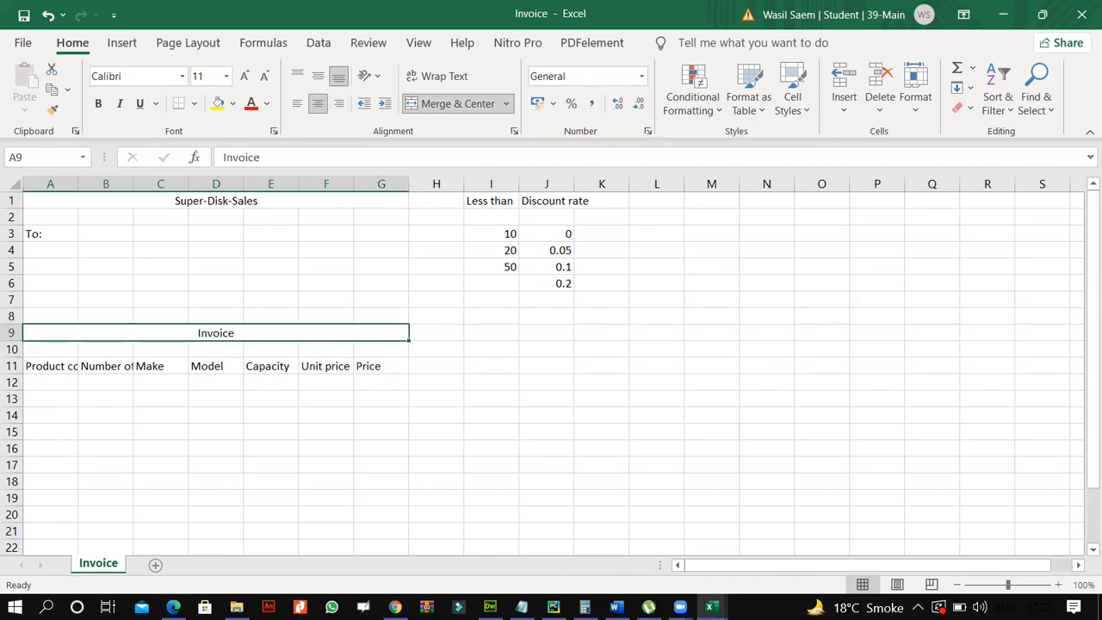
Format both merged cells, A1 and A9, with 36 point white text on a black fill
click(173, 607)
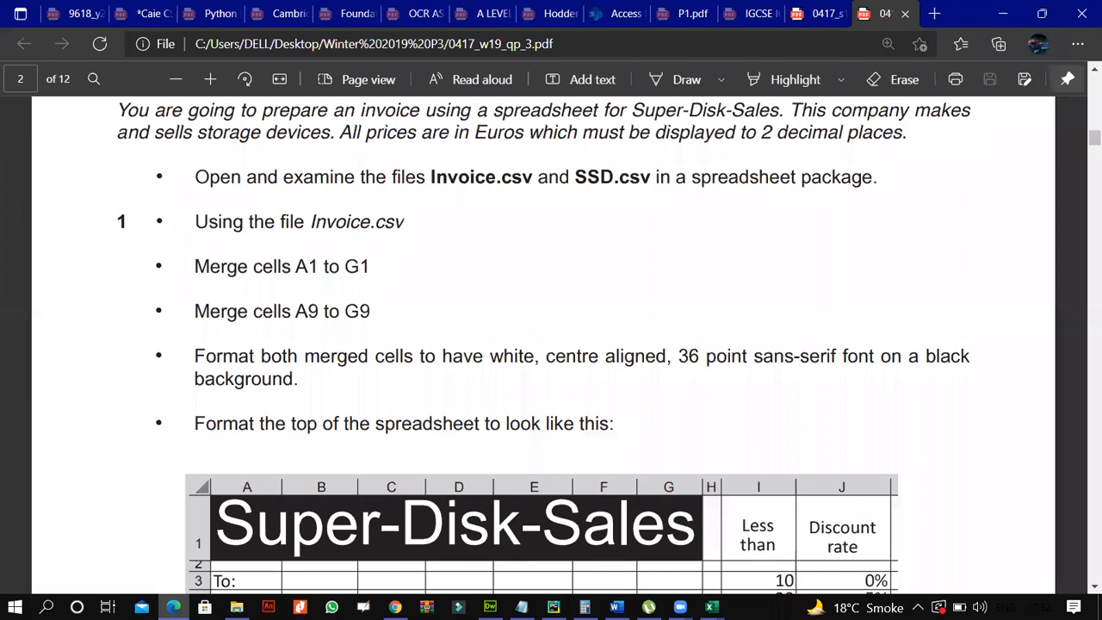
click(174, 600)
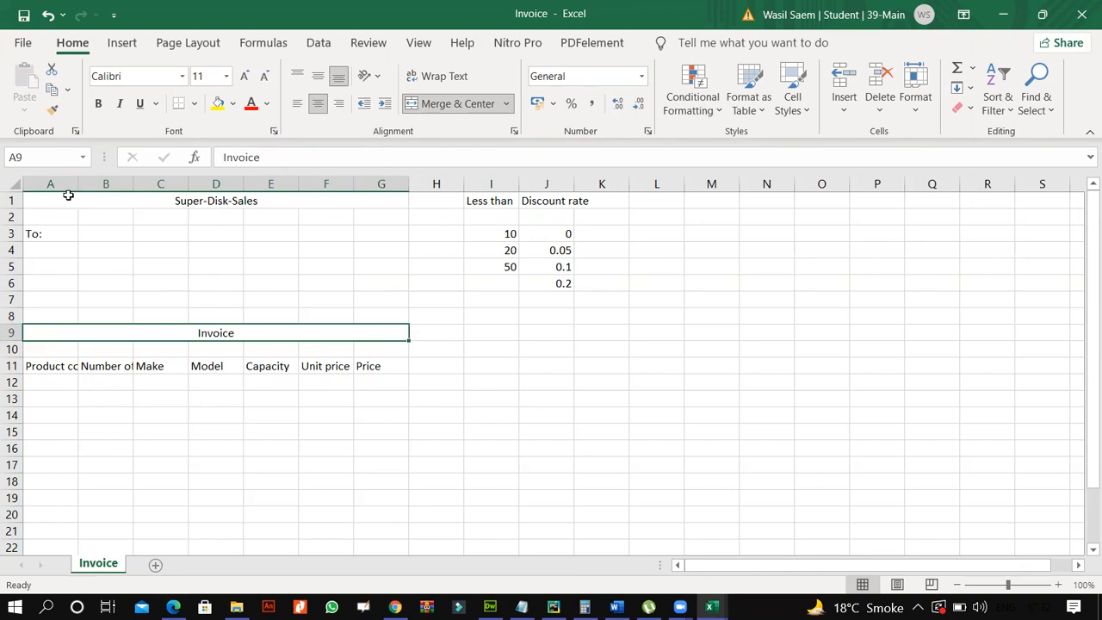
ctrl+click(78, 197)
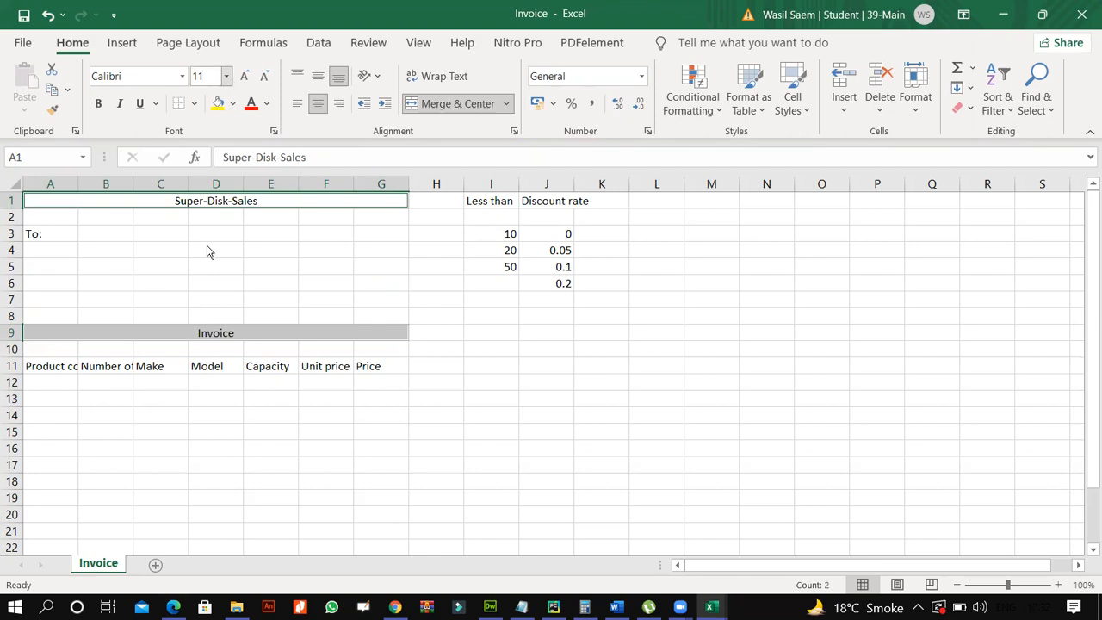
click(227, 76)
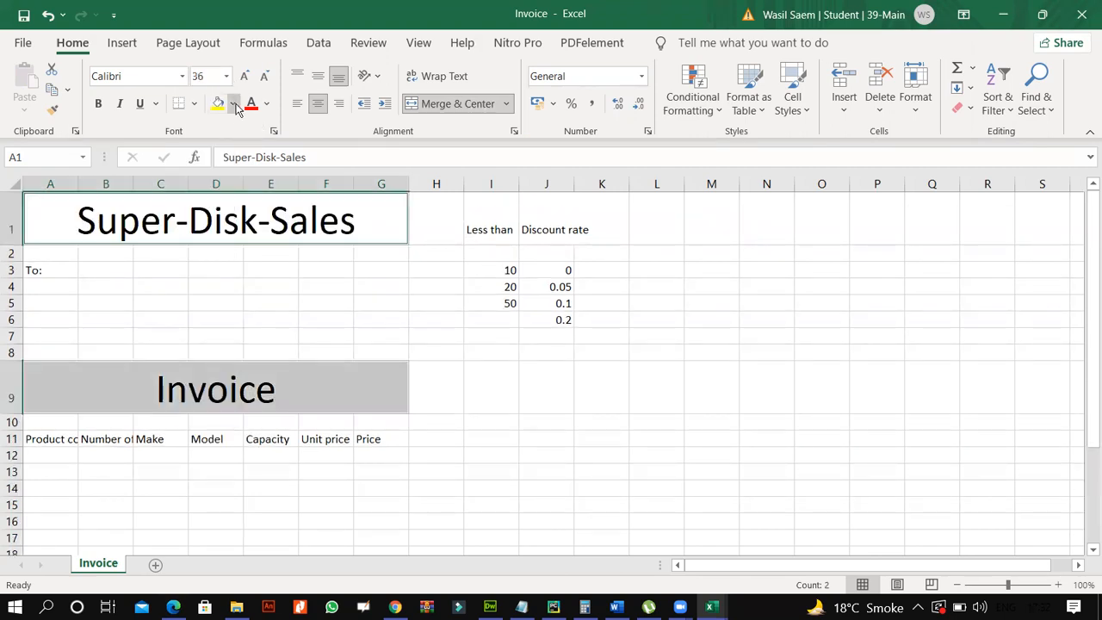
click(235, 104)
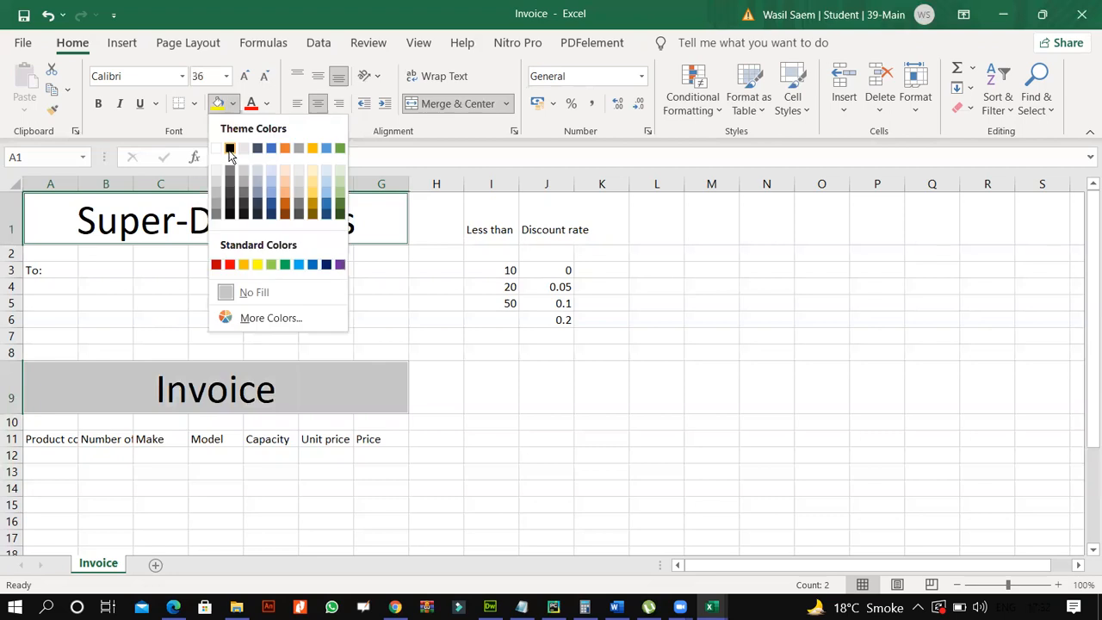
click(267, 105)
click(250, 173)
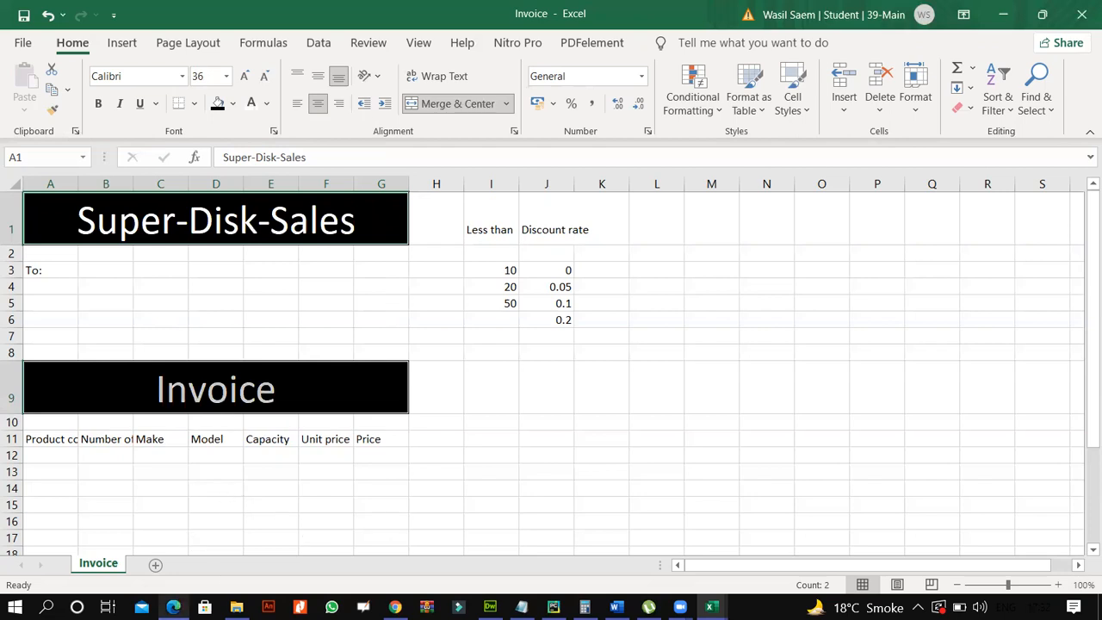
Switch to the question paper in Edge and ink ticks beside the first four question 1 instructions, through formatting both merged cells
click(173, 607)
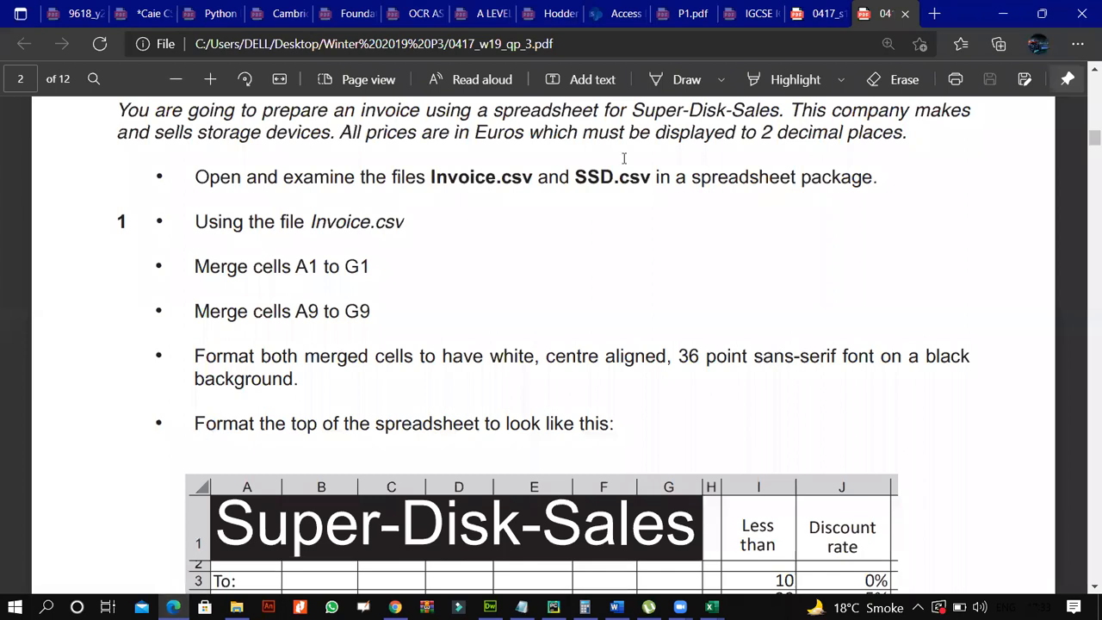
click(670, 76)
drag(409, 222, 445, 213)
drag(380, 263, 420, 255)
drag(384, 309, 426, 295)
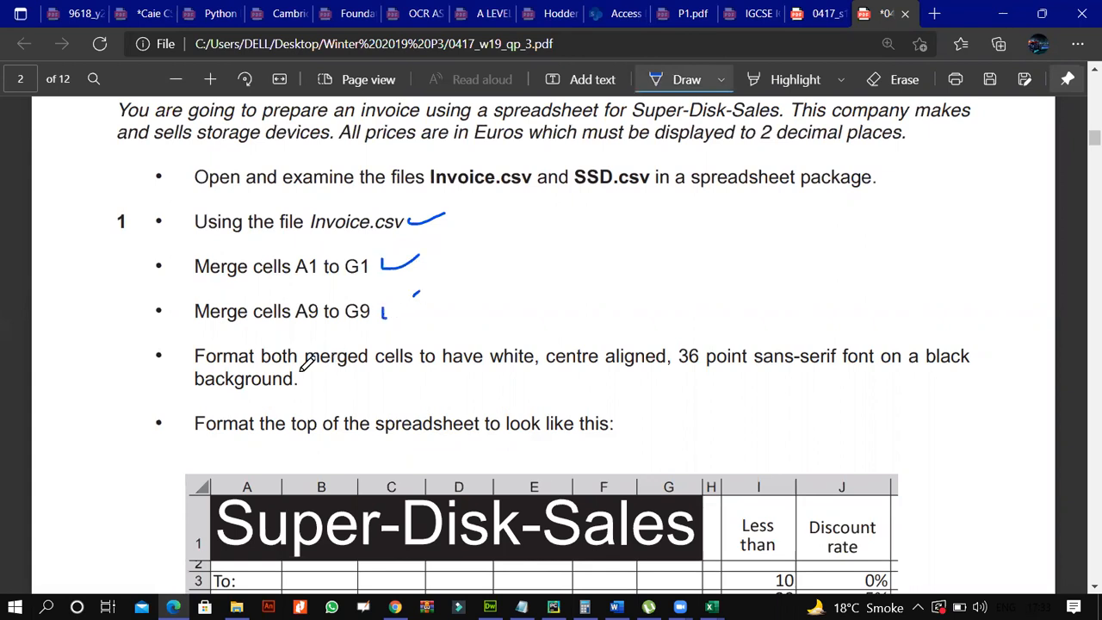
drag(301, 377, 368, 356)
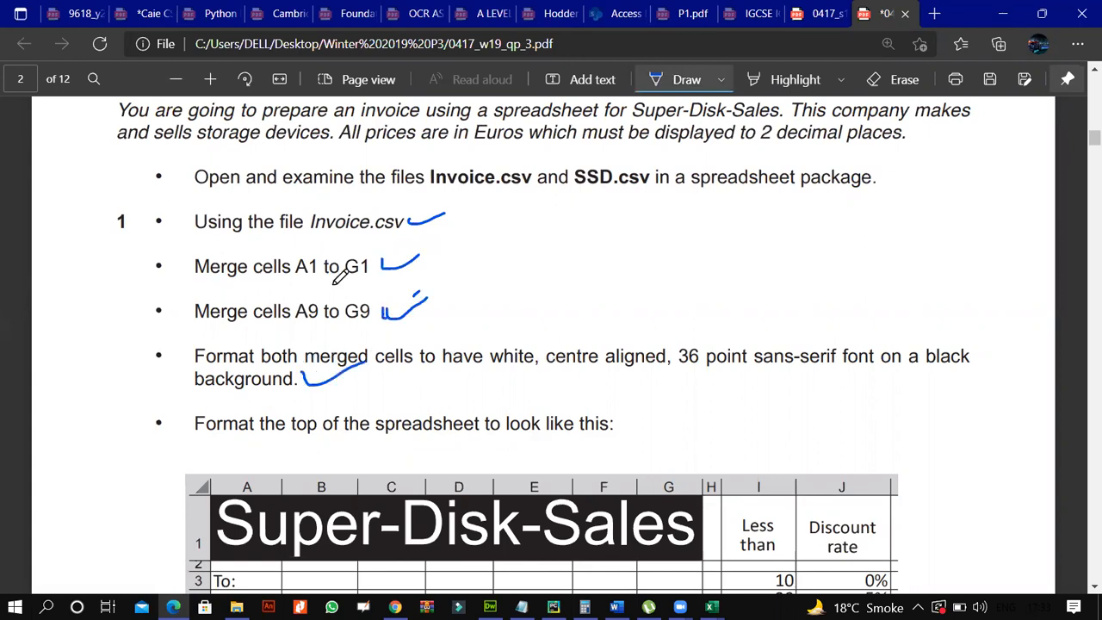
Ink ticks beside the instruction to format the spreadsheet's top and the sample's title row, and circle the sample's discount percentages
scroll(456, 275, down, 2)
drag(607, 254, 607, 262)
scroll(669, 229, down, 2)
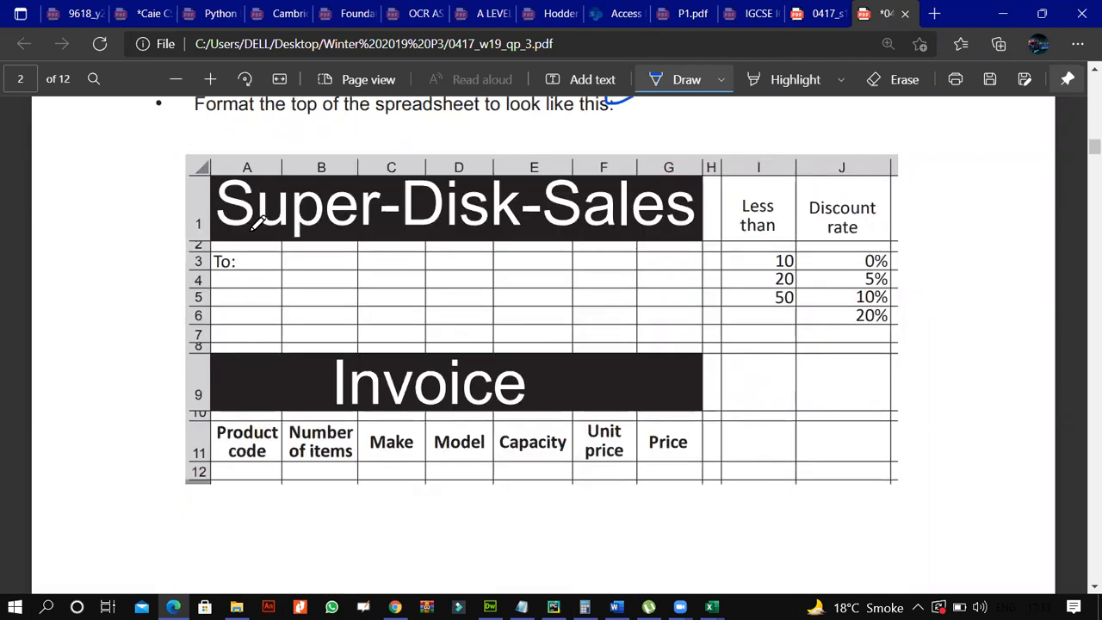
drag(175, 211, 220, 198)
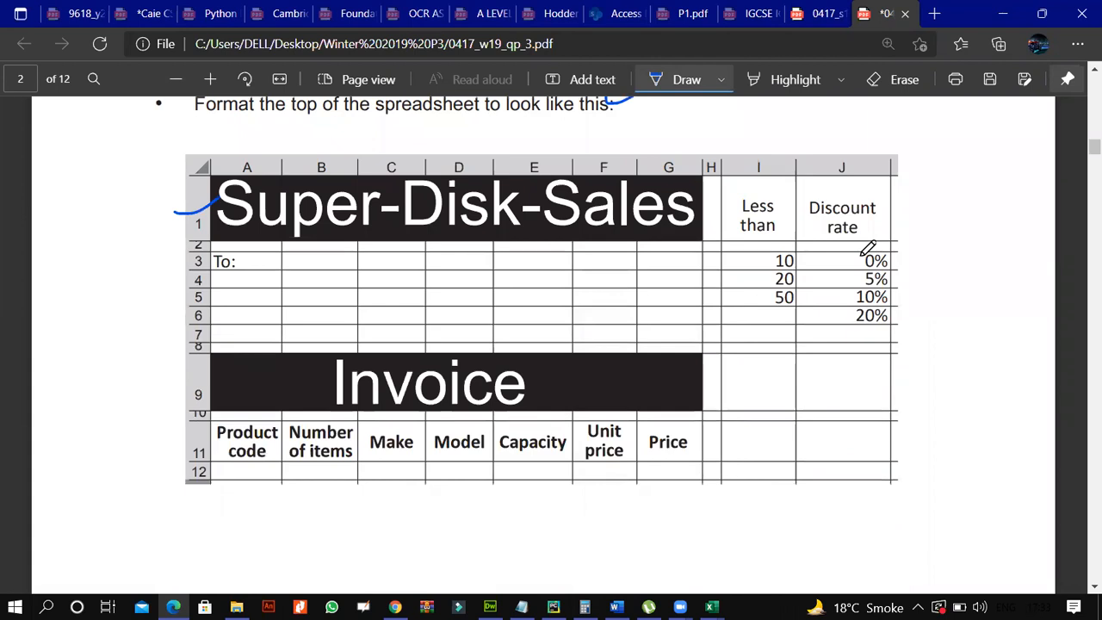
mouse_move(856, 242)
mouse_down()
mouse_move(870, 325)
mouse_move(899, 244)
mouse_up()
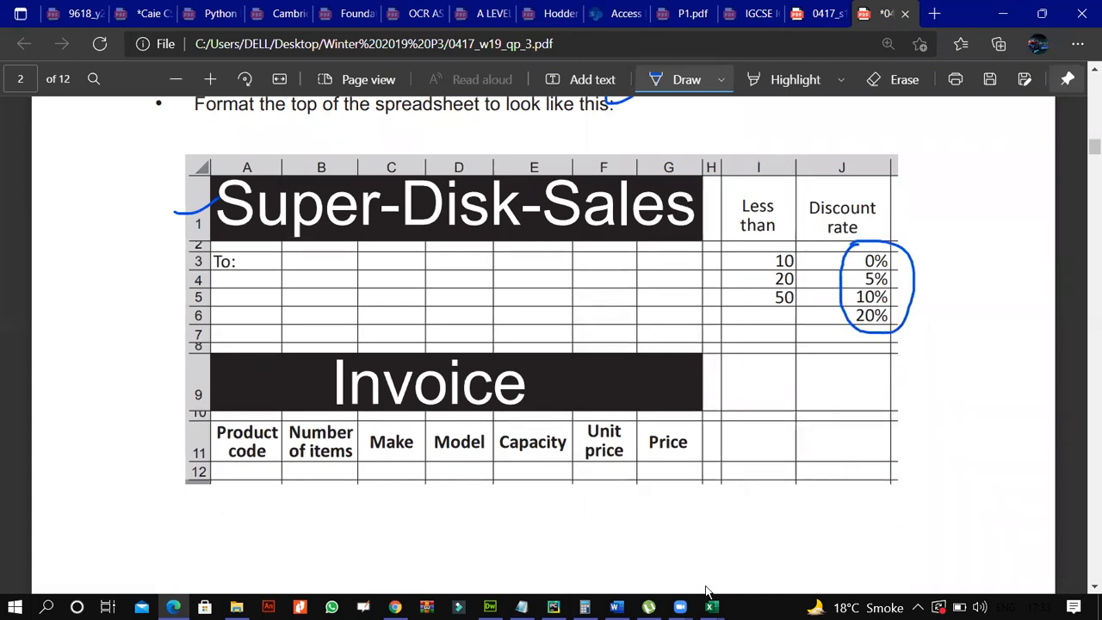
Switch to the Invoice workbook and format the discount rate cells J2 to J6 as Percentage with 0 decimal places
mouse_move(709, 598)
click(600, 512)
drag(541, 260, 550, 321)
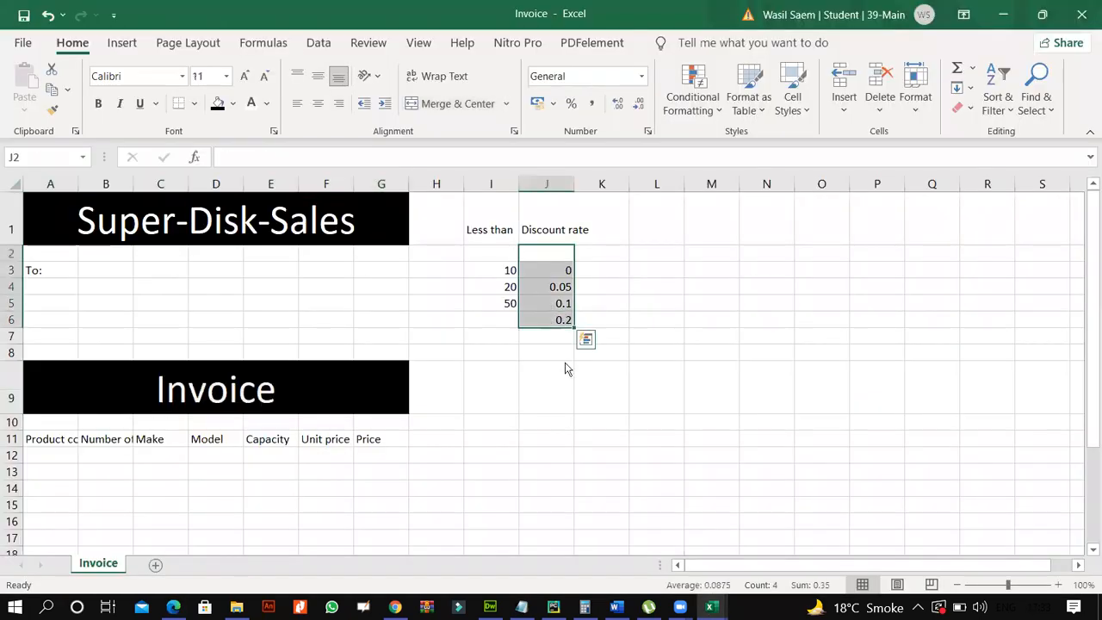
right_click(613, 495)
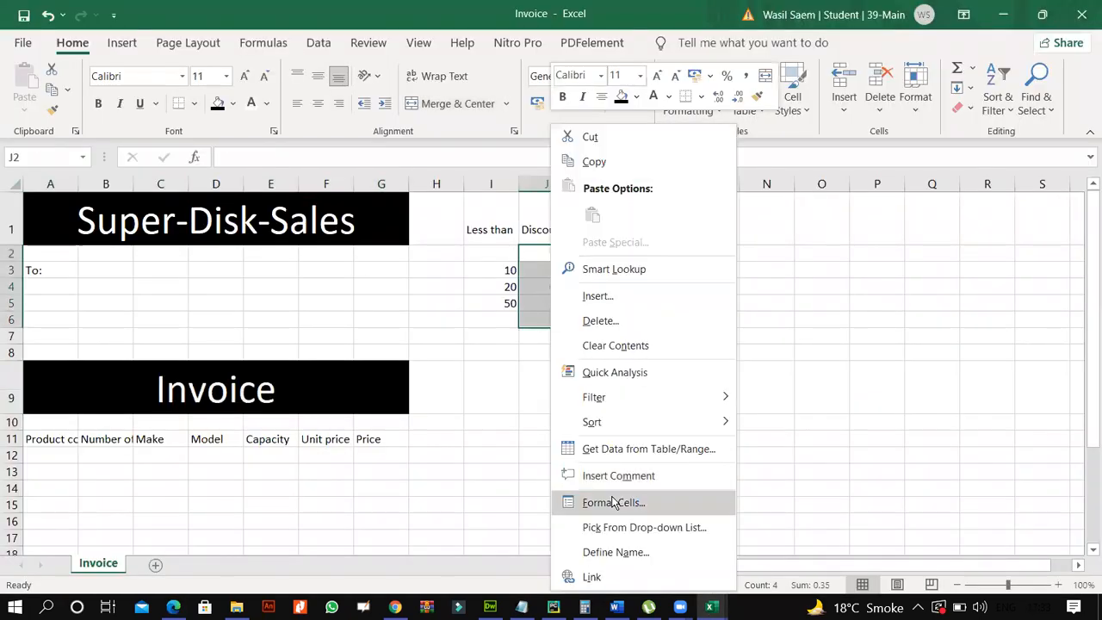
click(613, 502)
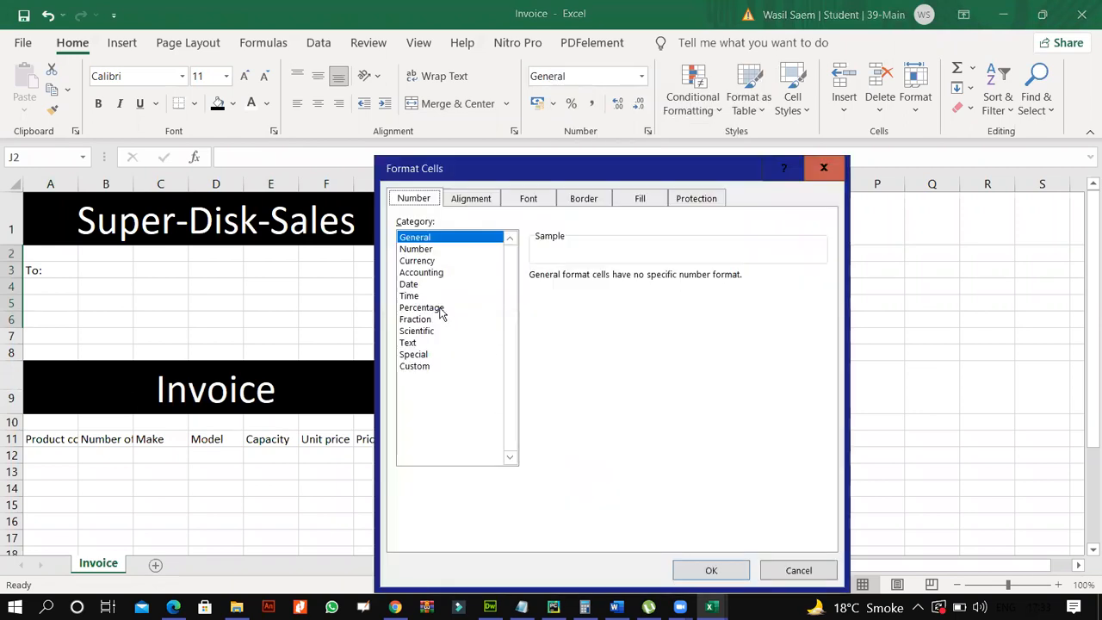
click(440, 308)
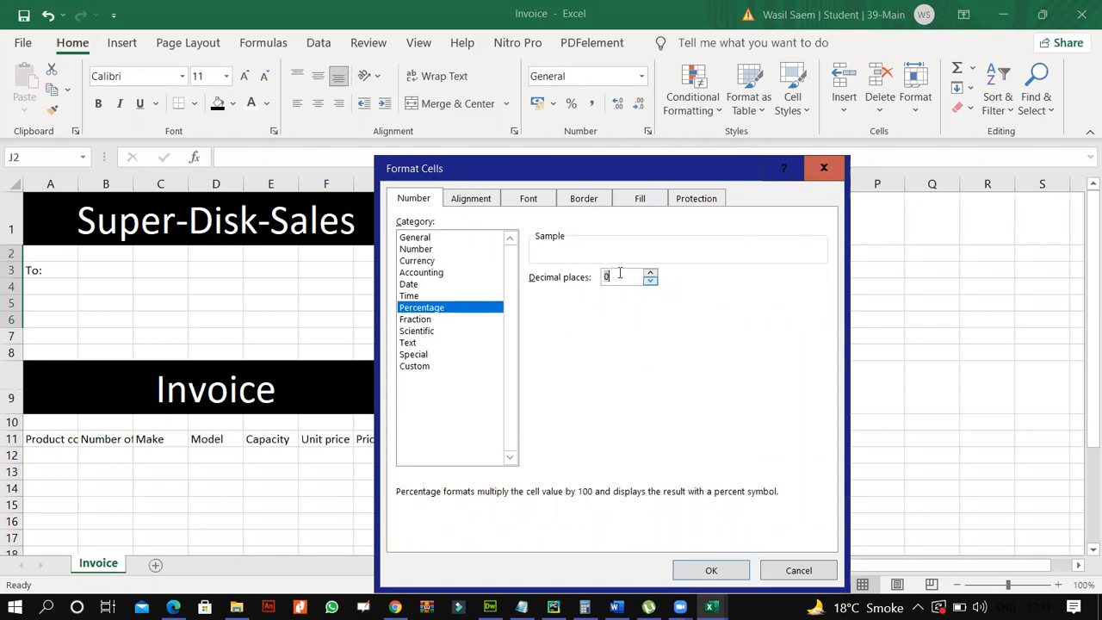
click(712, 570)
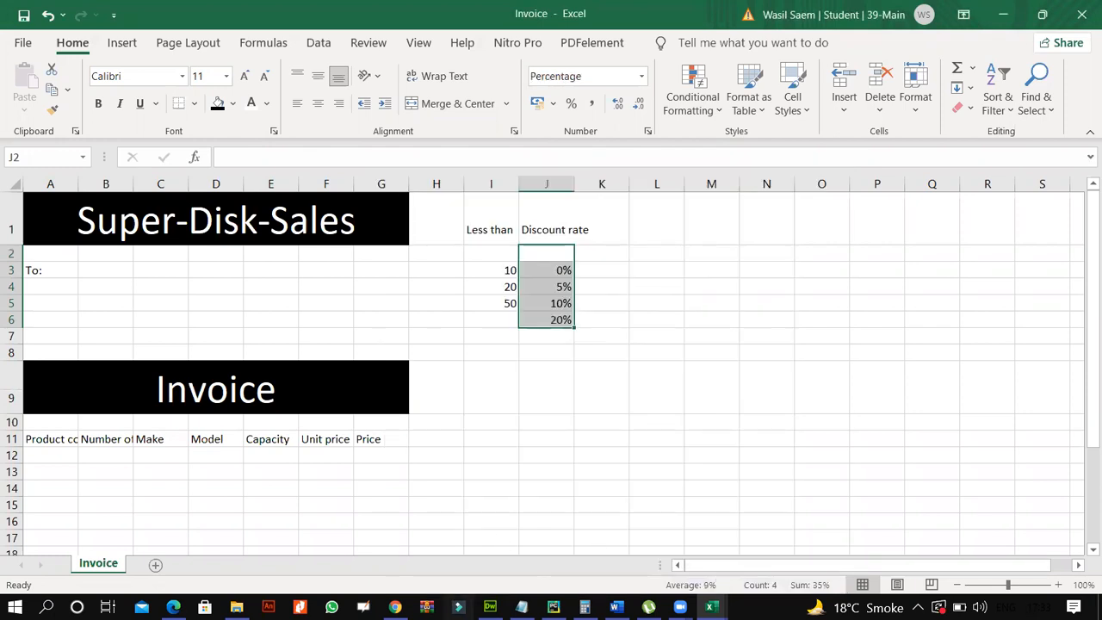
Circle the column headings in the question paper's sample layout, and make the headings in A11 to G11 of the Invoice workbook bold
key(alt+Tab)
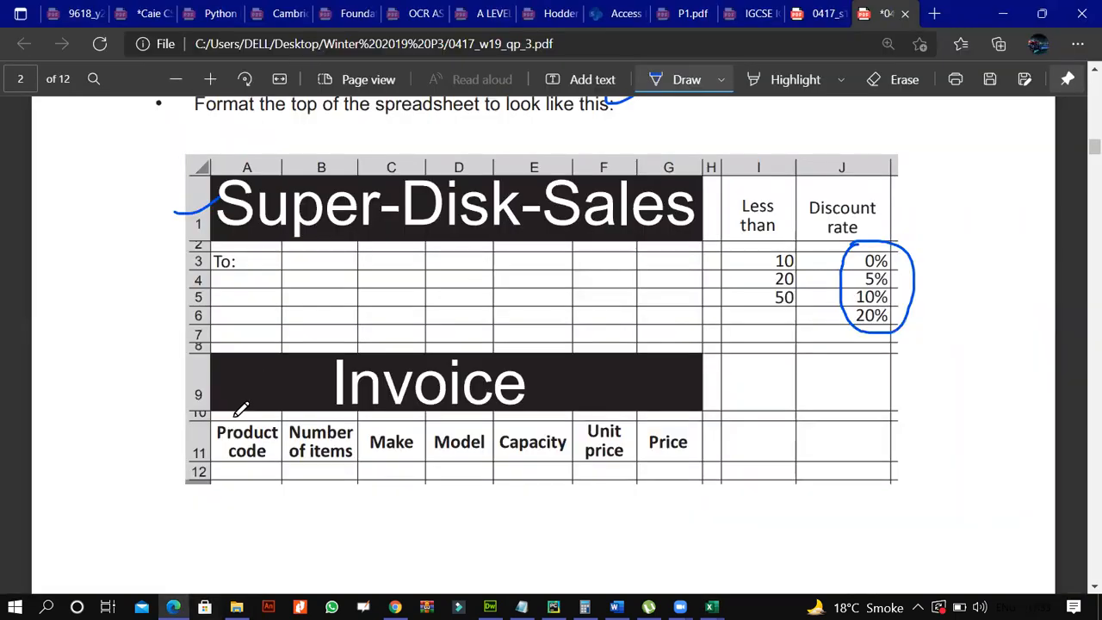
mouse_move(380, 468)
mouse_down()
mouse_move(684, 442)
mouse_move(720, 427)
mouse_up()
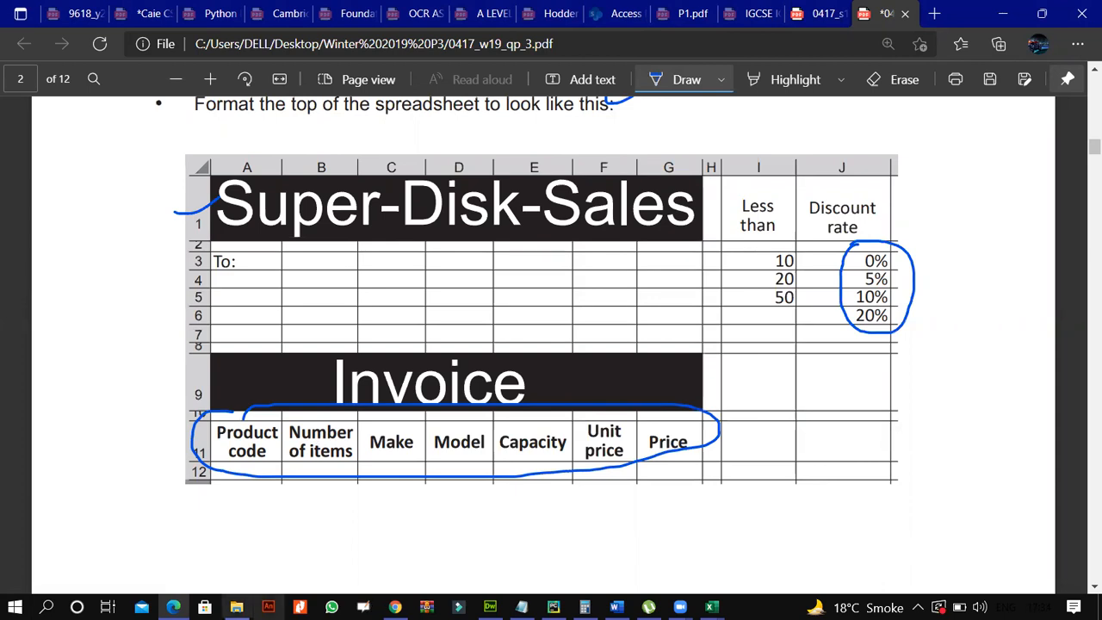
click(173, 607)
drag(50, 439, 379, 439)
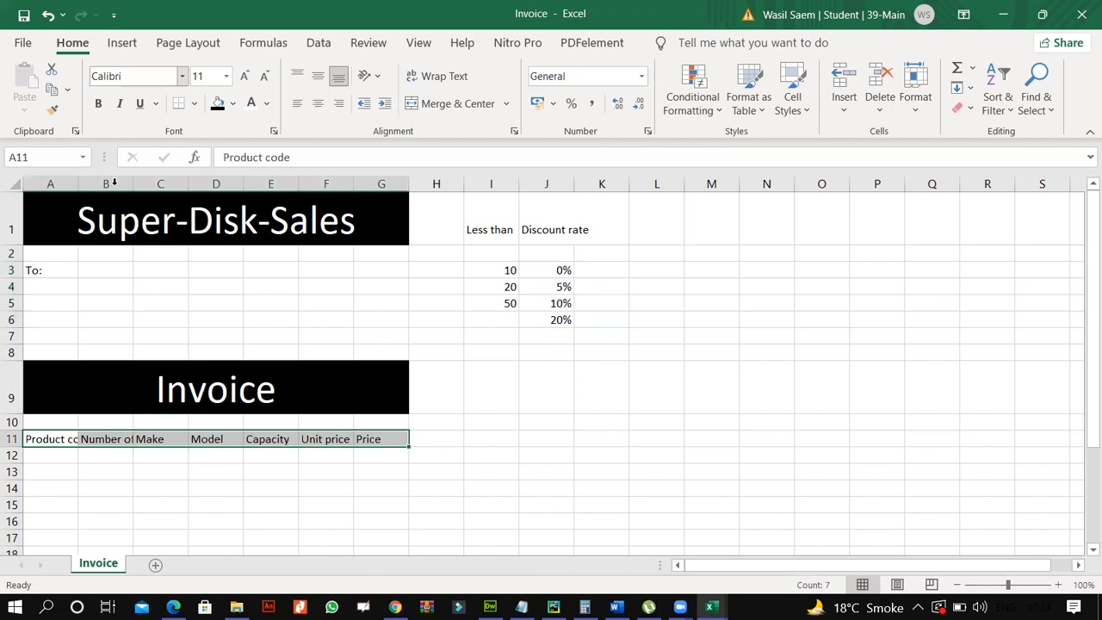
key(ctrl+b)
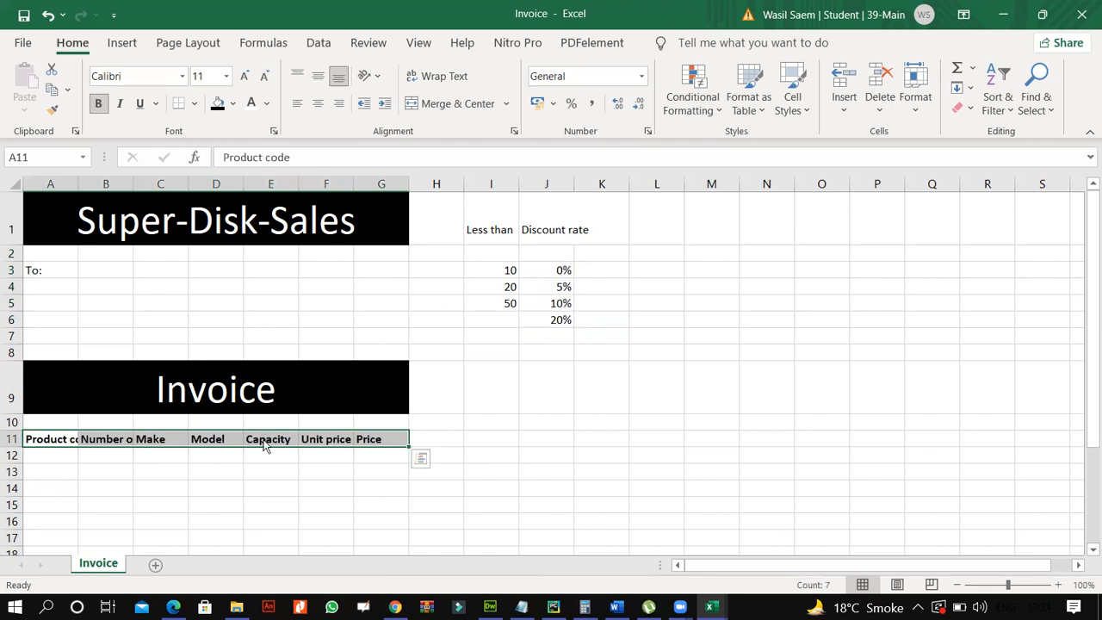
In the cell formatting of headings A11 to G11, set horizontal and vertical alignment to Center and turn on Wrap text
right_click(264, 444)
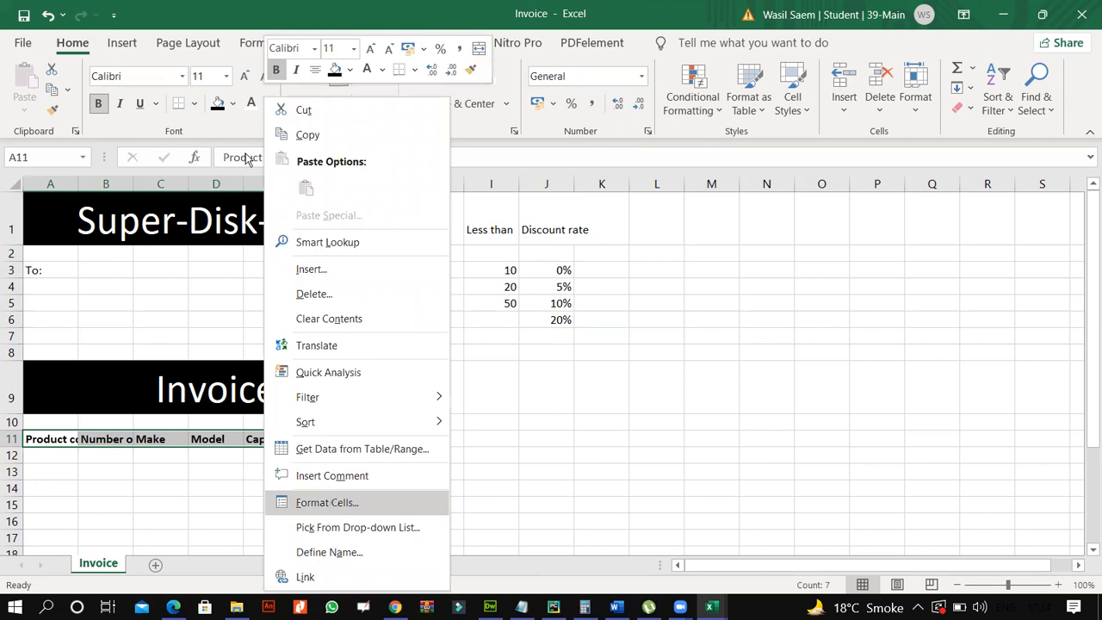
click(333, 504)
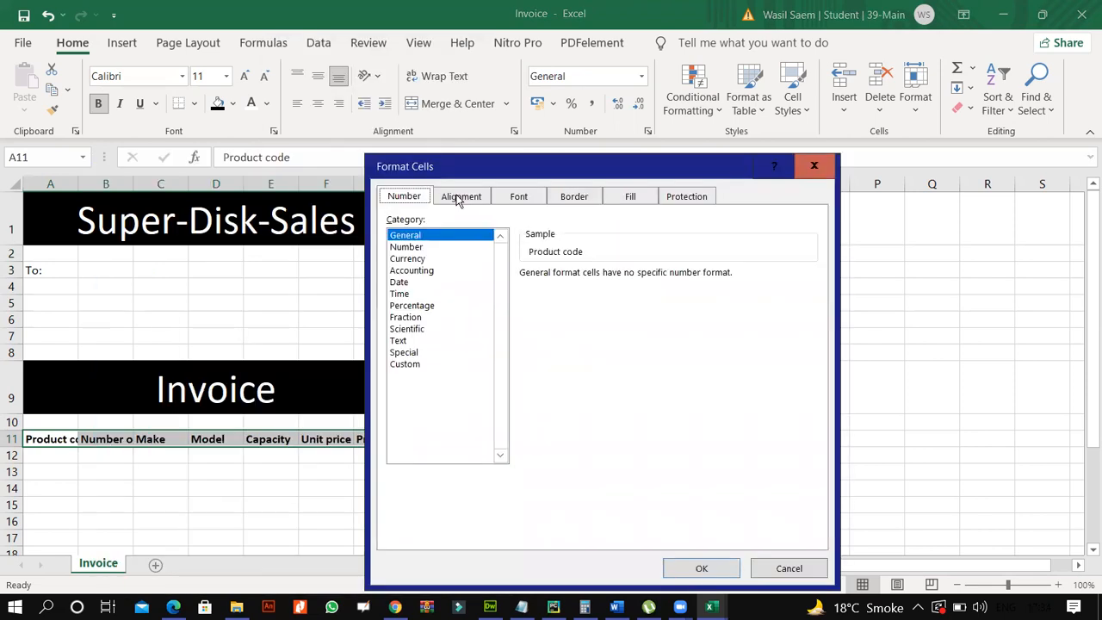
click(458, 197)
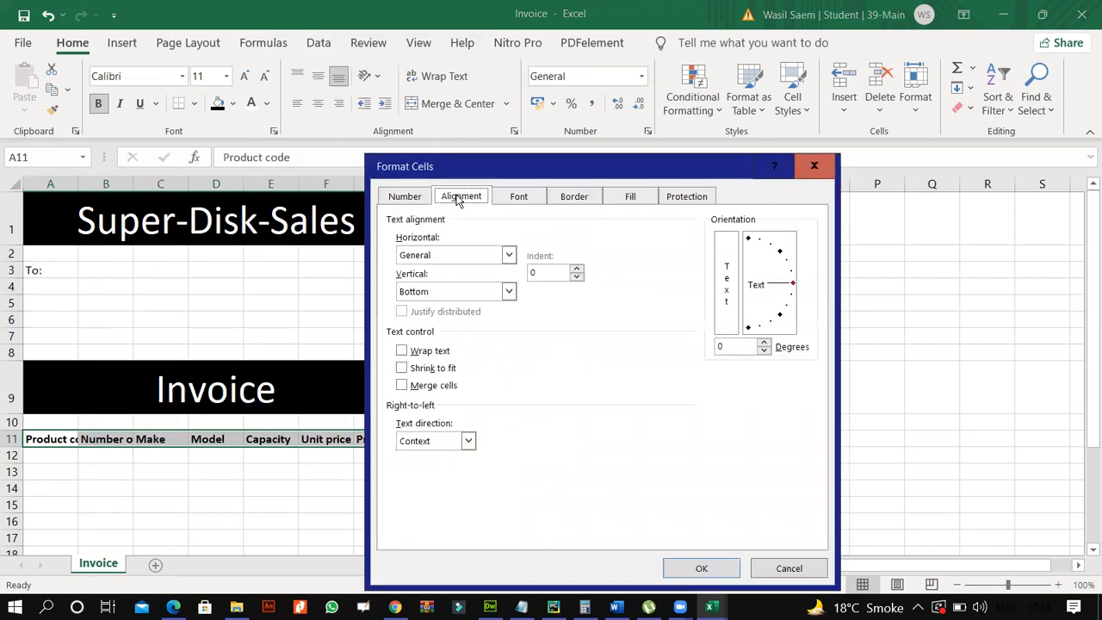
click(428, 259)
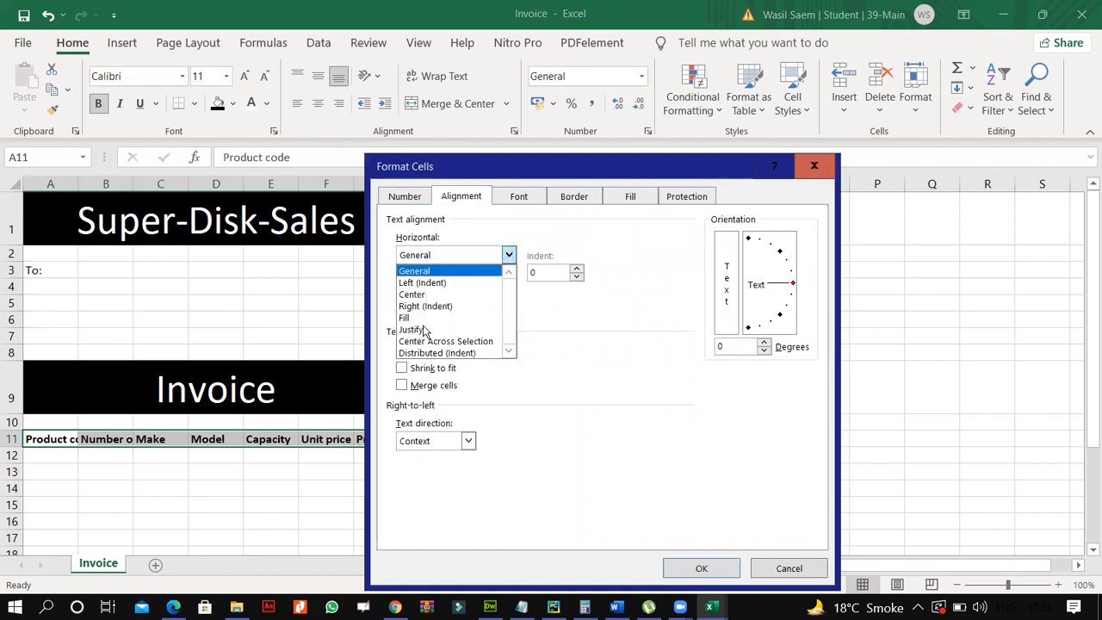
click(413, 295)
key(alt+Tab)
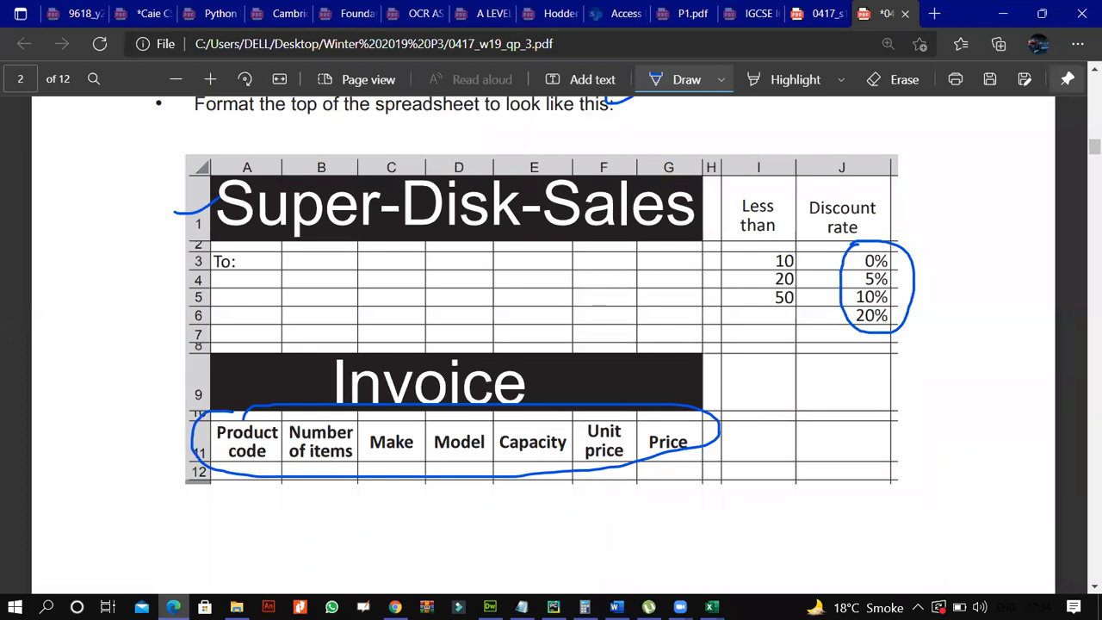
key(alt+Tab)
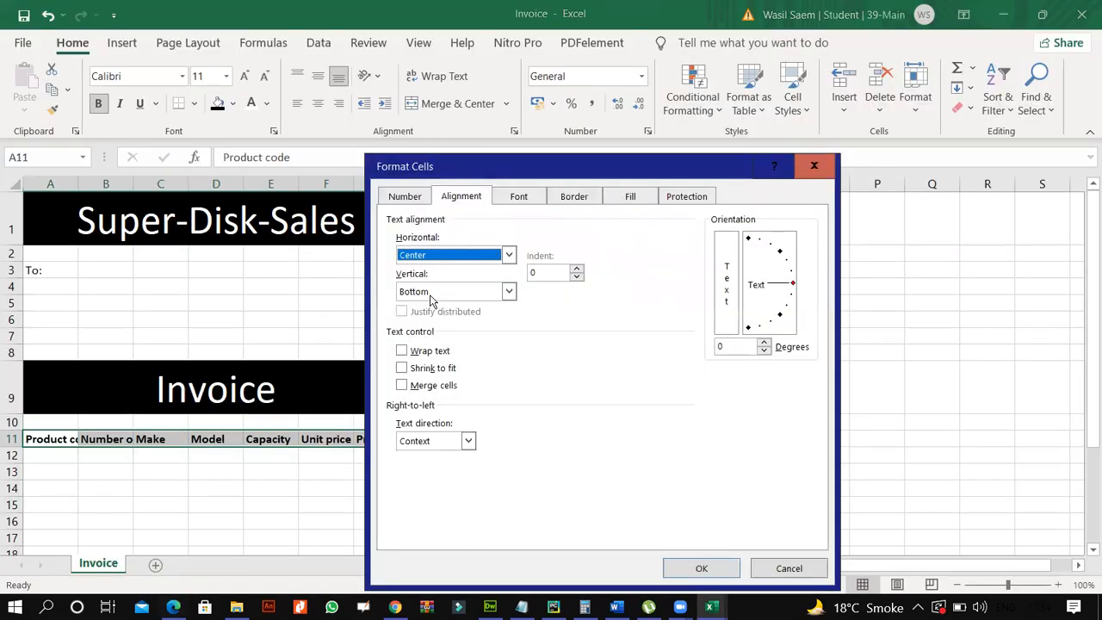
click(430, 294)
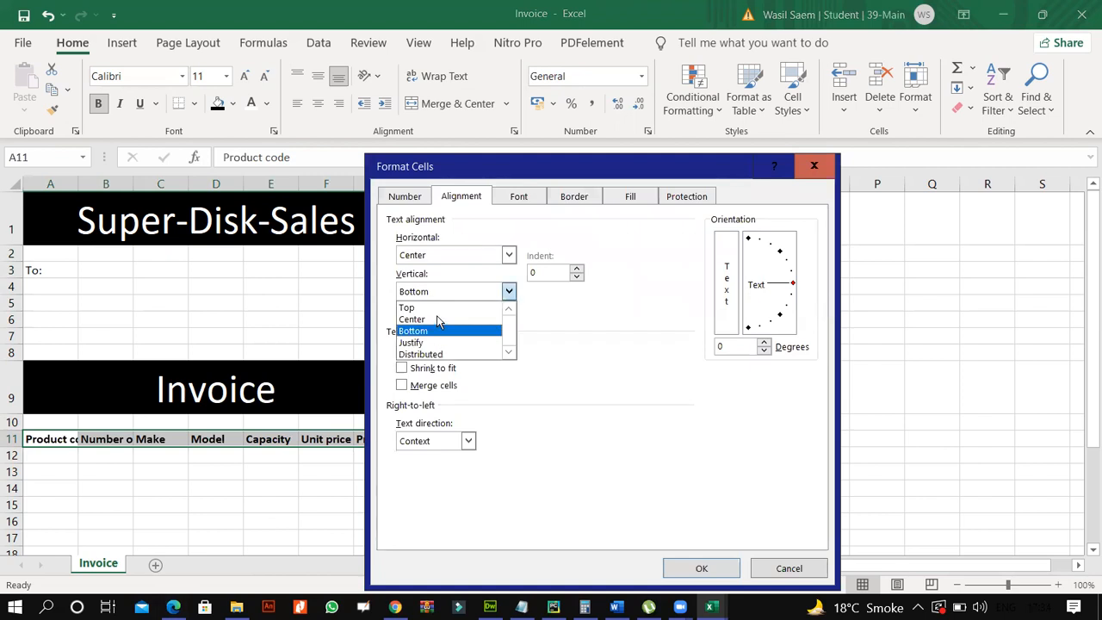
click(436, 319)
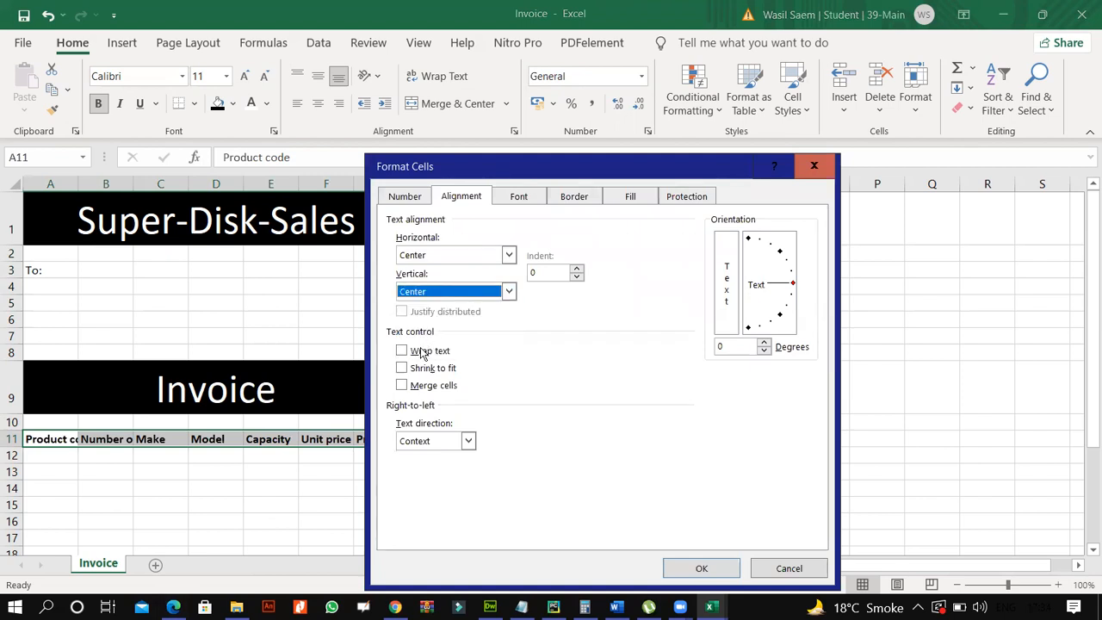
click(421, 353)
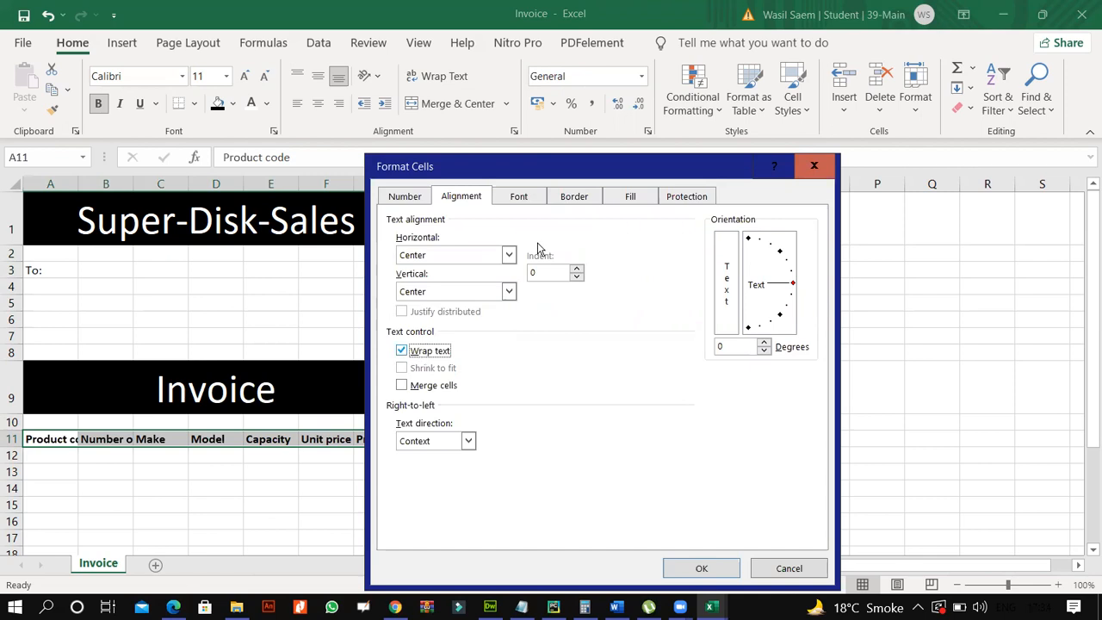
Review the Fill, Border, Font and Alignment settings for the row 11 headings and apply the cell formatting
click(628, 198)
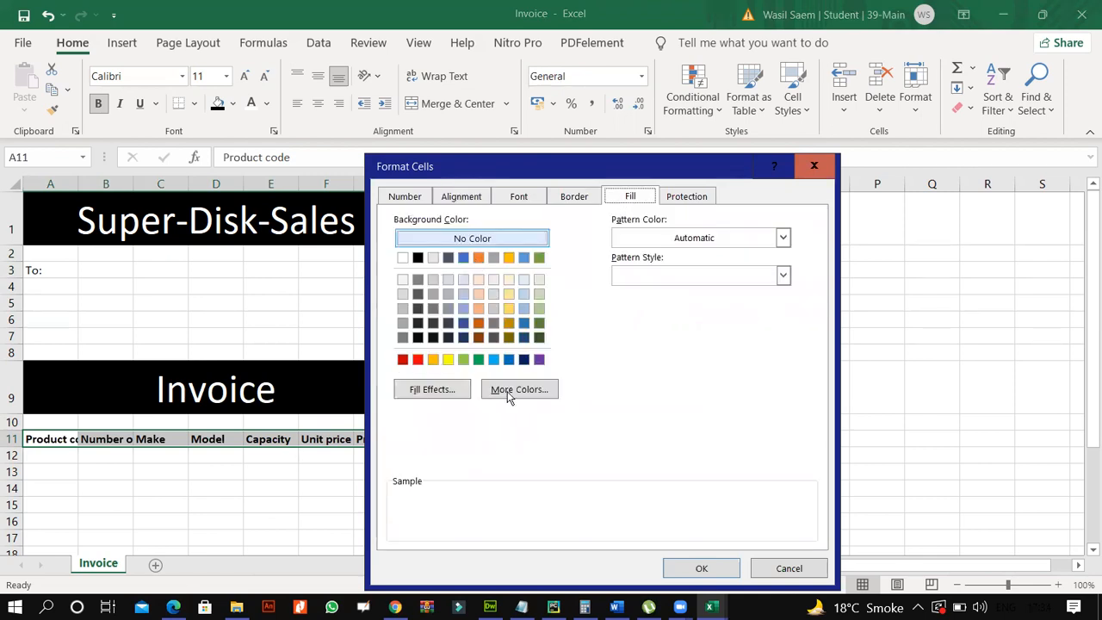
click(665, 246)
click(664, 274)
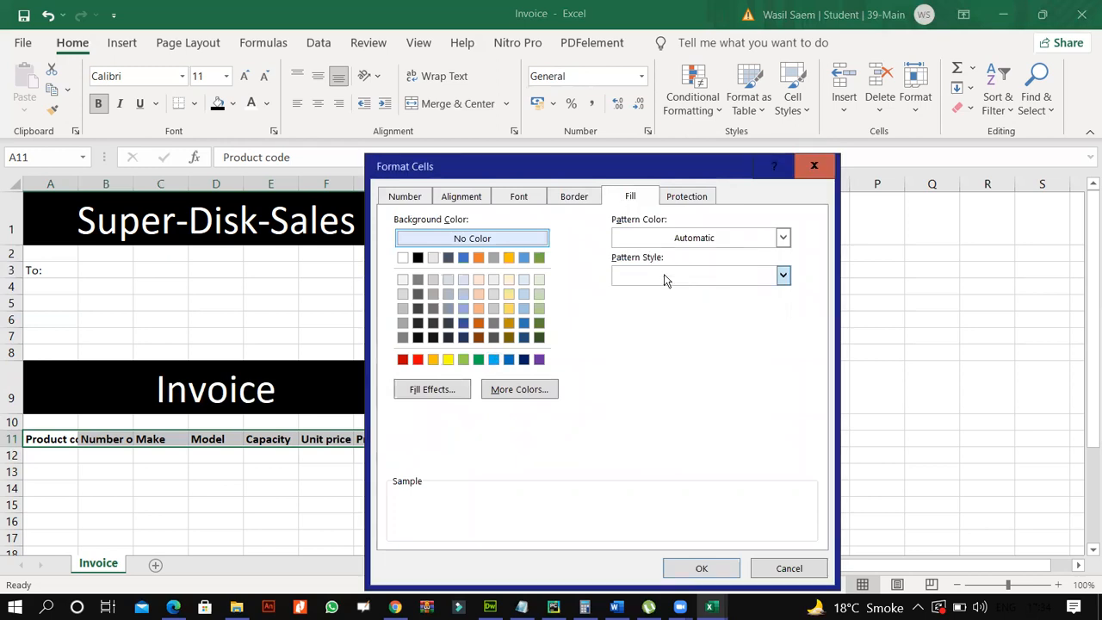
click(572, 197)
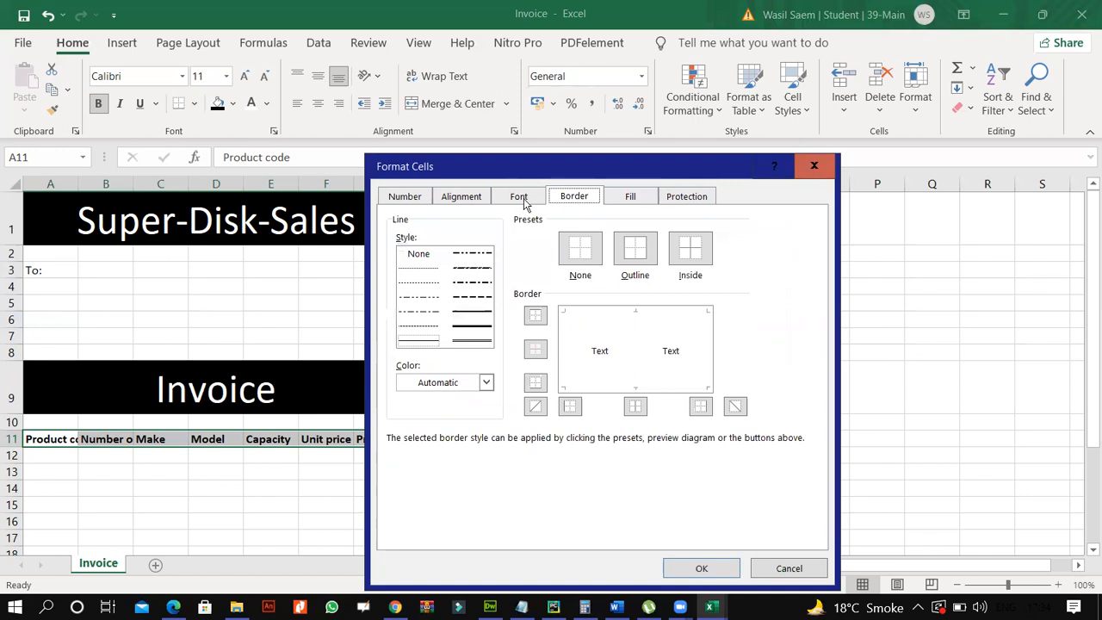
click(520, 200)
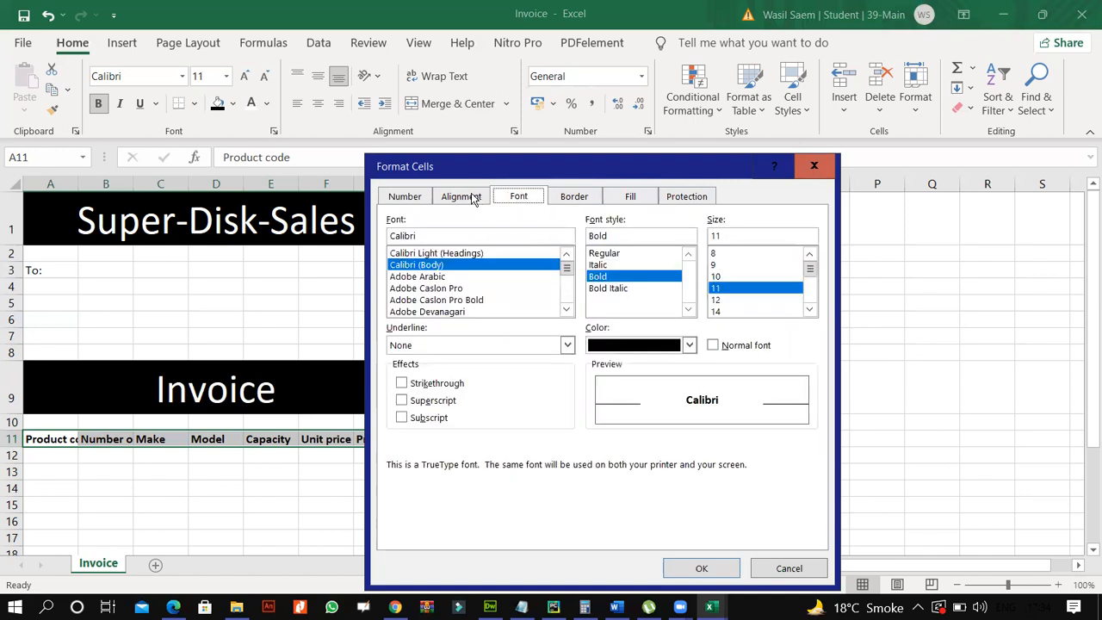
click(474, 197)
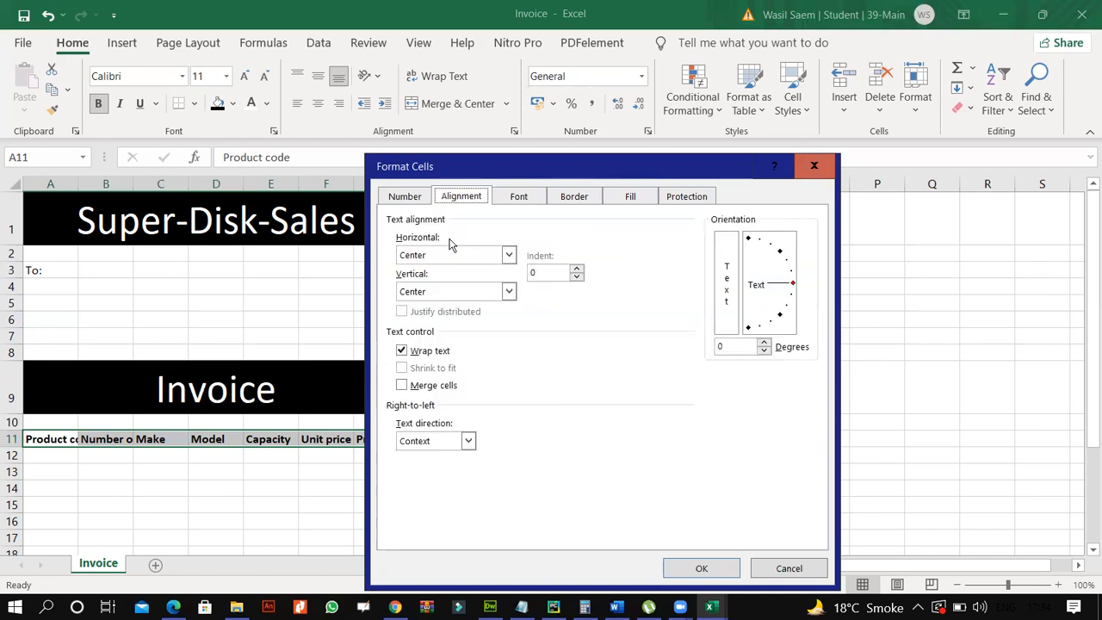
click(405, 198)
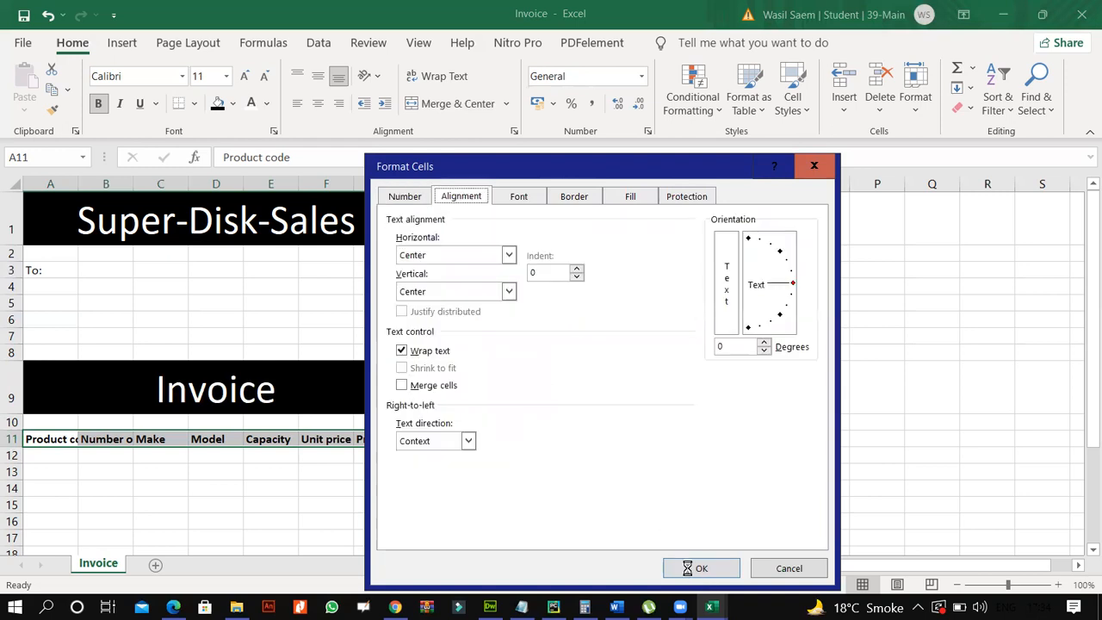
click(696, 568)
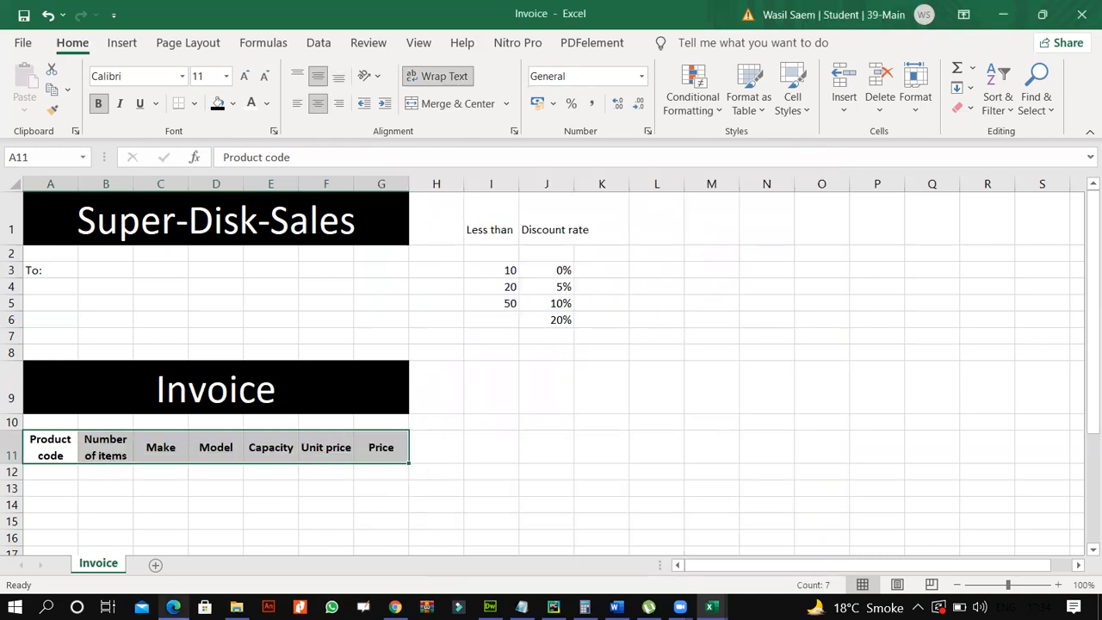
Insert a line break in the Unit price heading in F11 so its two words stand on separate lines
click(173, 607)
key(alt+Tab)
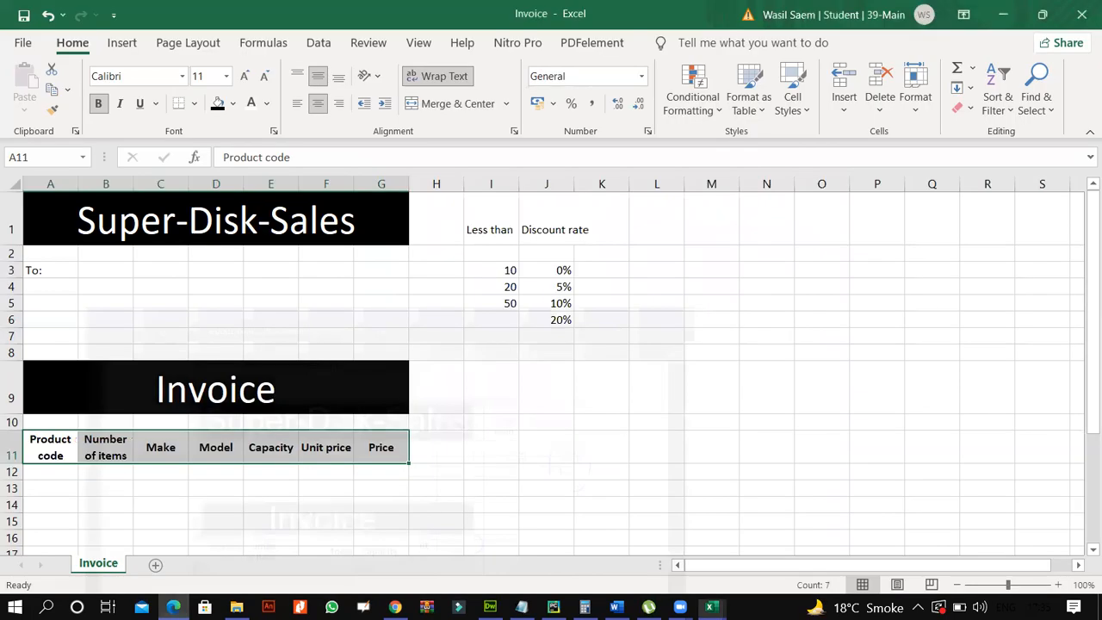
click(327, 445)
double_click(352, 443)
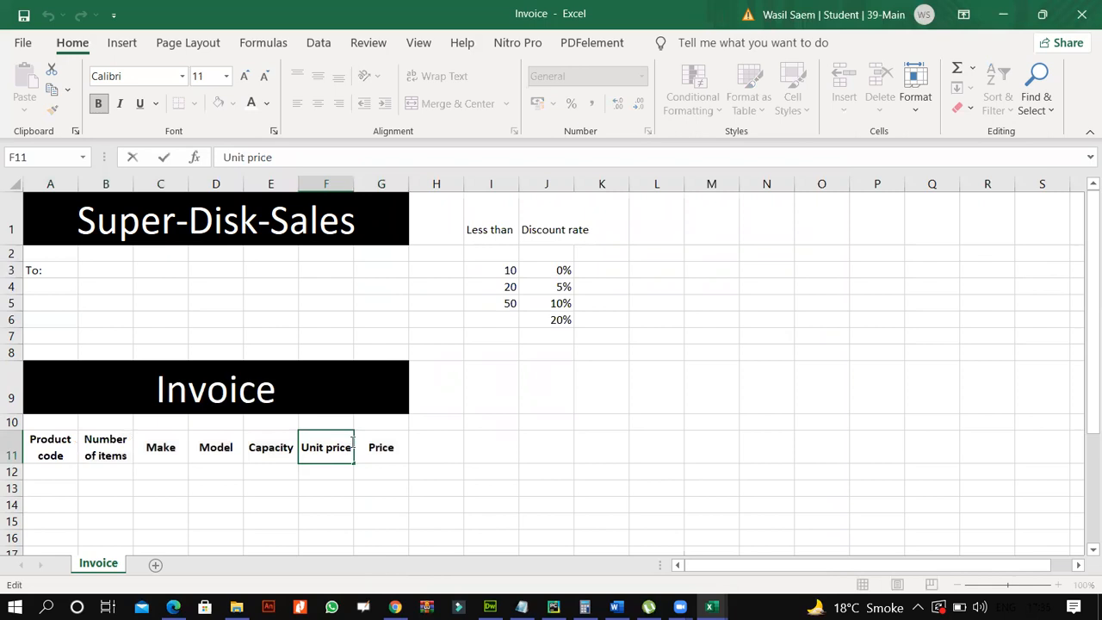
key(alt+Return)
click(341, 510)
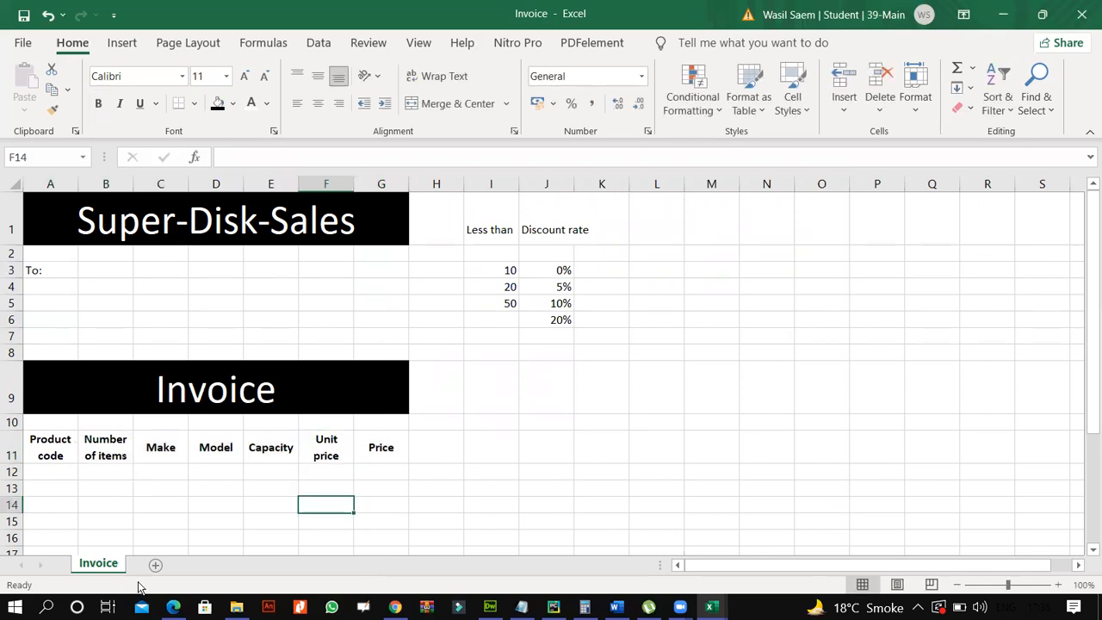
Circle the Less than and Discount rate headings in the question paper's sample, and autofit column J of the Invoice workbook
key(alt+Tab)
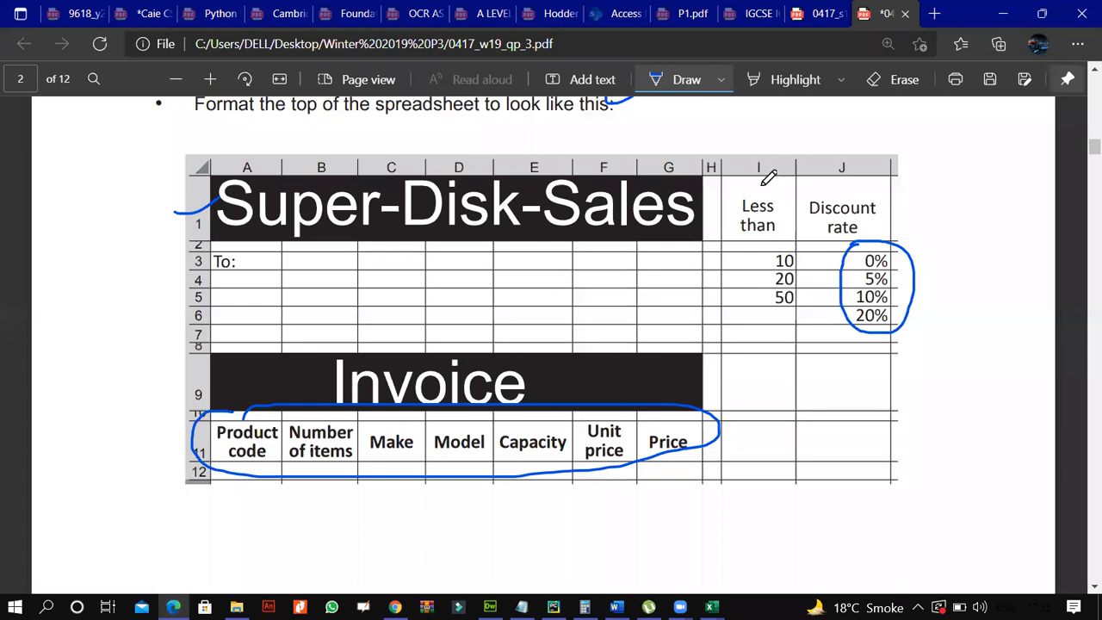
drag(909, 196, 762, 174)
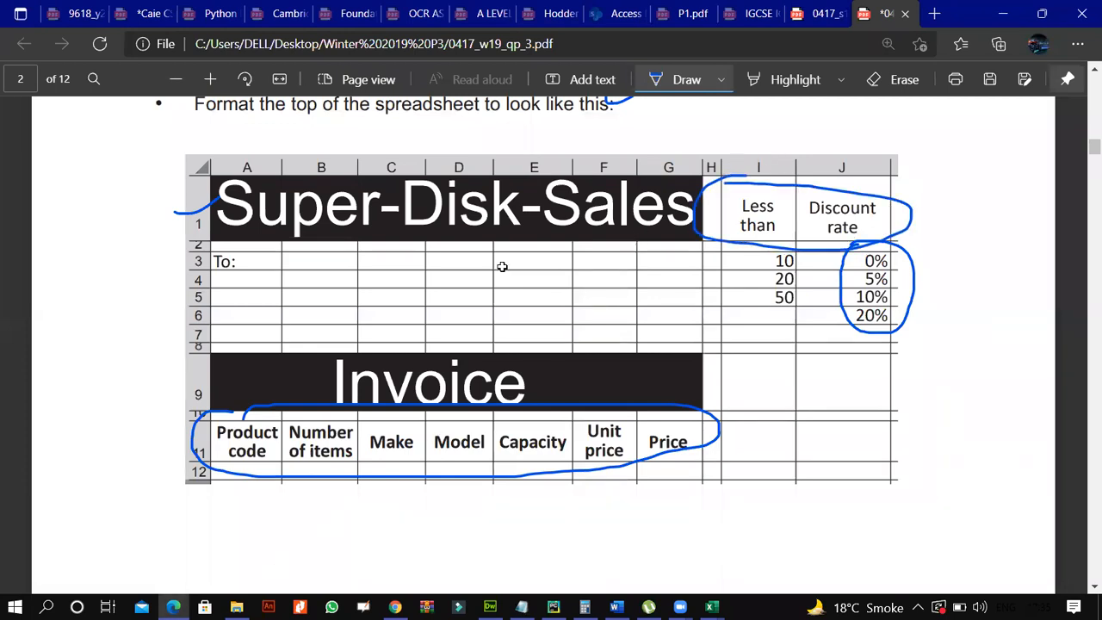
key(alt+Tab)
drag(490, 229, 551, 229)
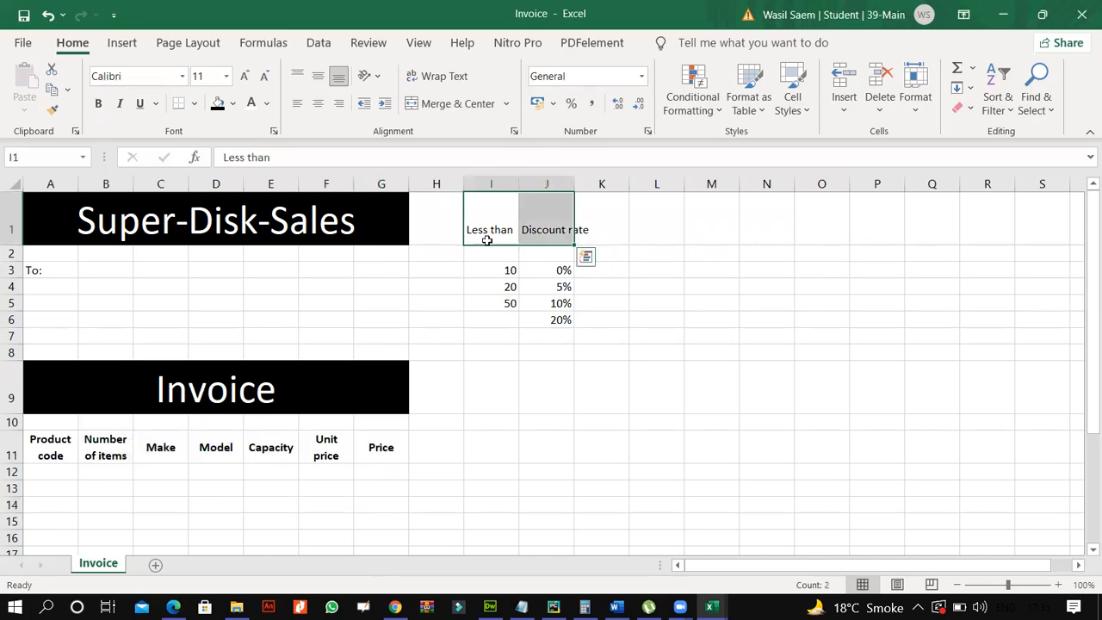
double_click(574, 184)
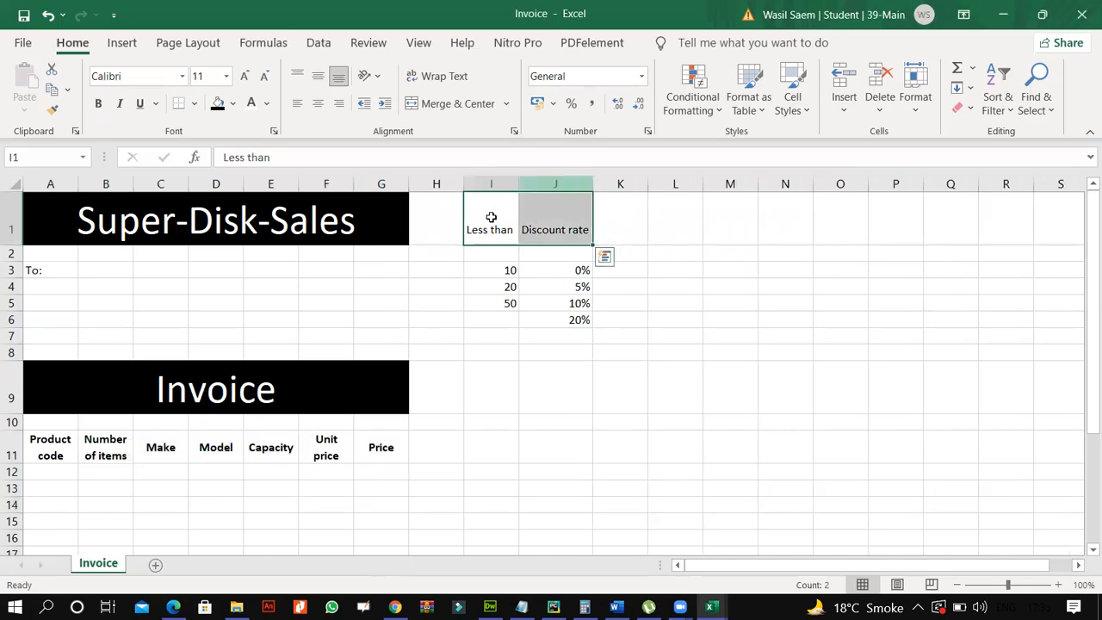
Centre the headings in I1 and J1 horizontally and vertically, and turn on Wrap text for them
key(shift+F10)
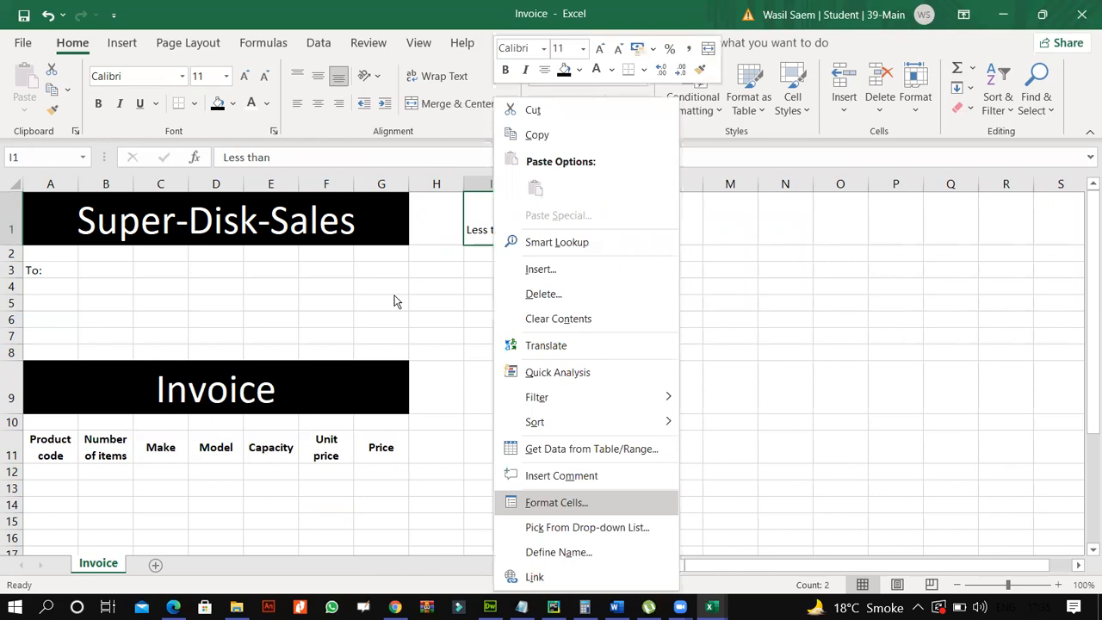
key(Return)
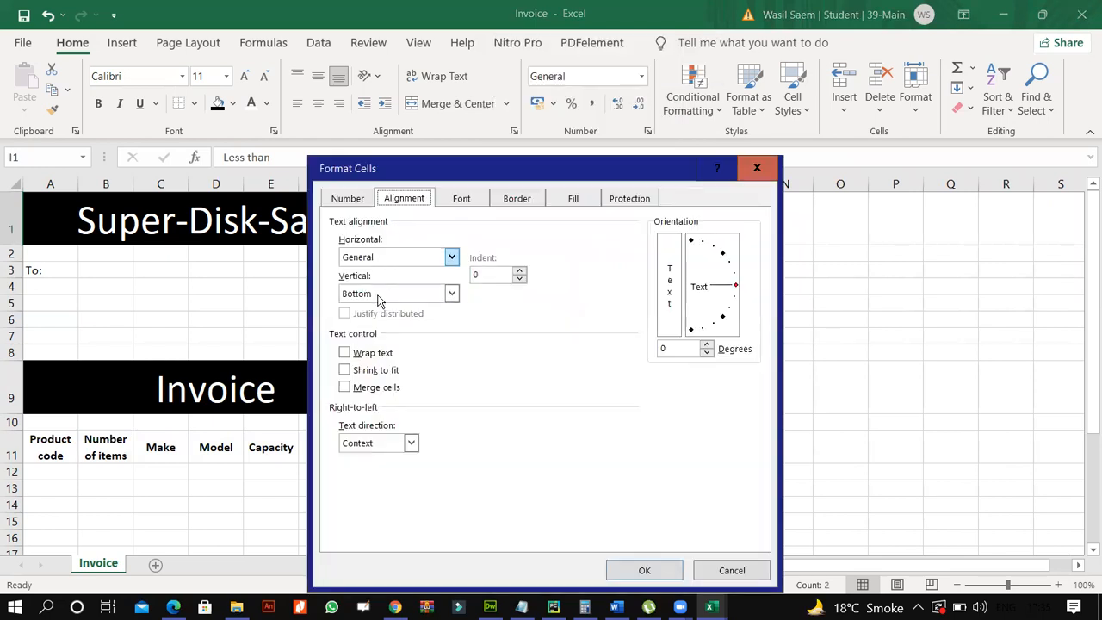
click(379, 258)
click(379, 297)
click(378, 295)
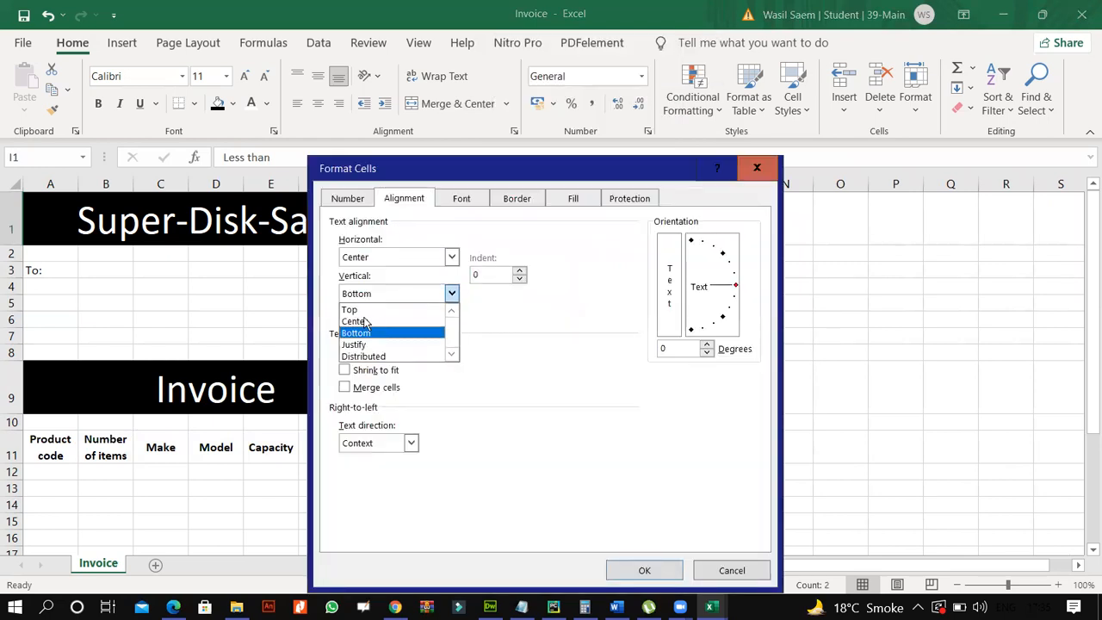
click(365, 321)
key(alt+w)
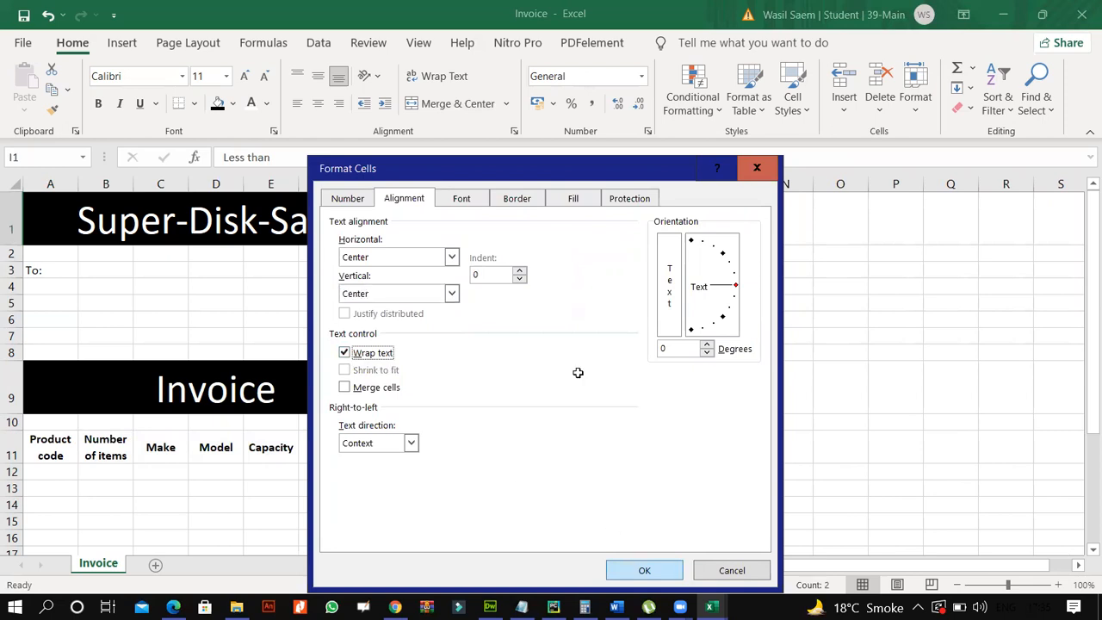
key(Return)
Insert line breaks in Less than in I1 and Discount rate in J1 so each heading spans two lines
click(504, 220)
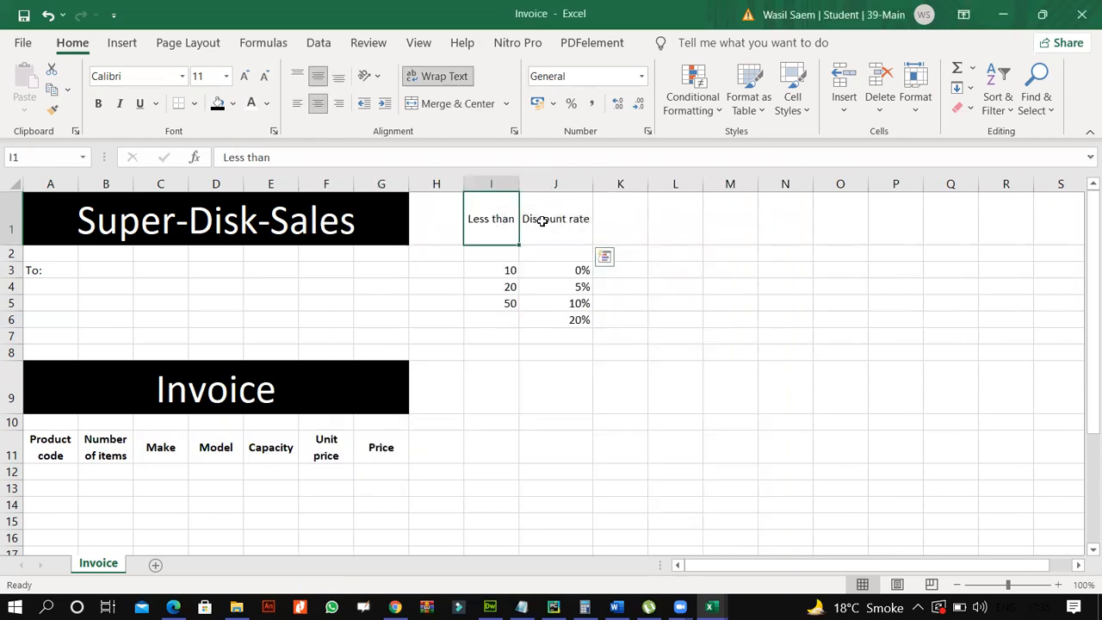
double_click(493, 220)
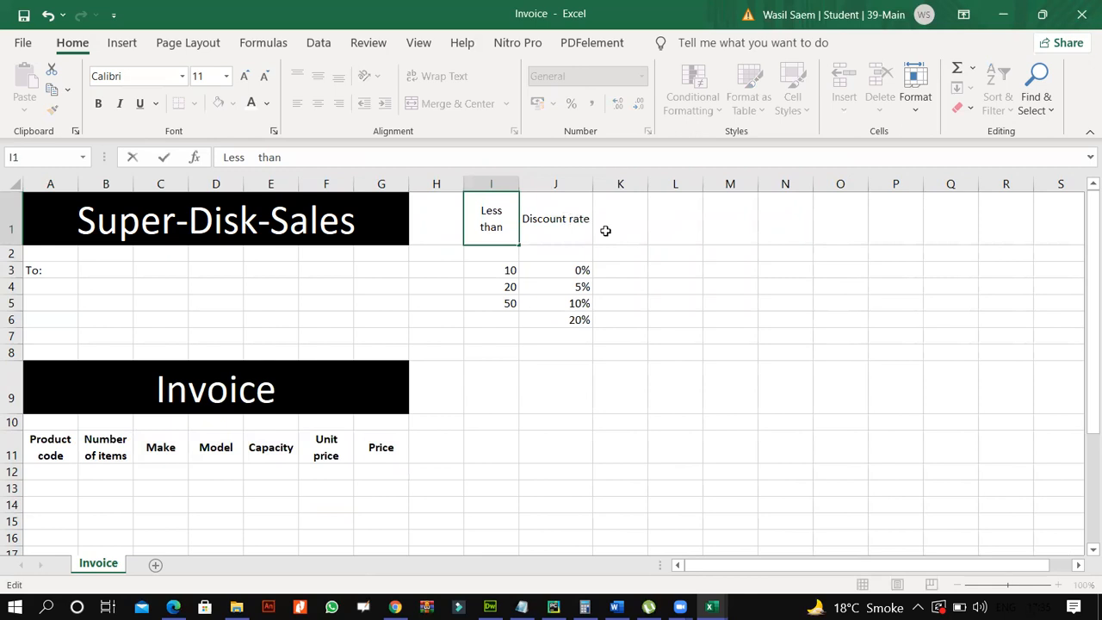
double_click(566, 221)
click(639, 248)
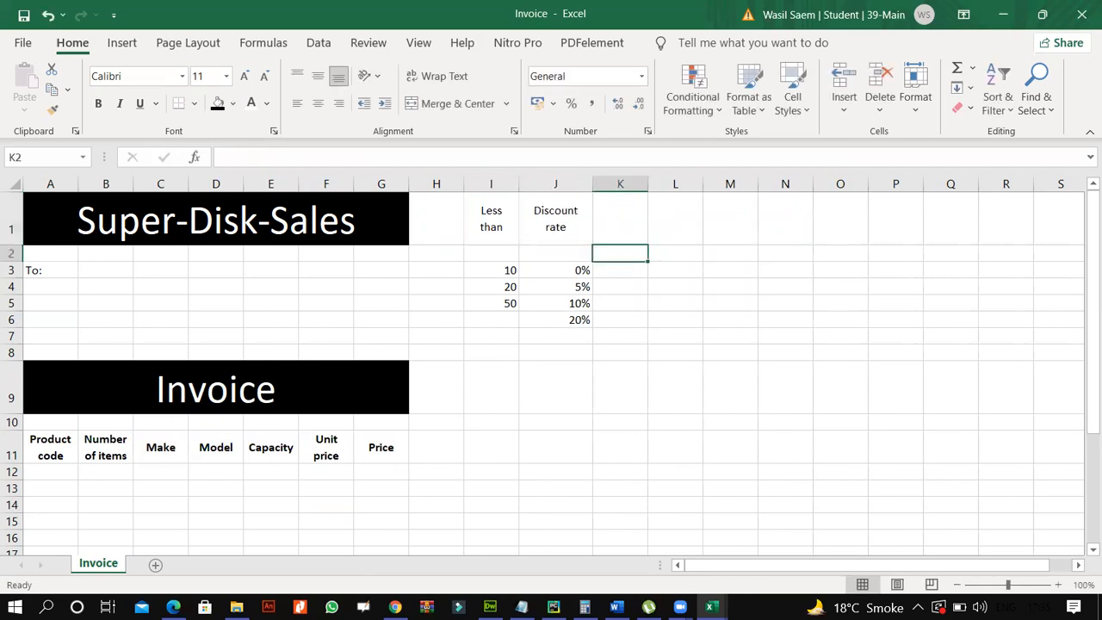
click(556, 320)
Switch to the question paper in Edge and ink a short stroke in column G of the sample layout, comparing it with the workbook
click(174, 606)
drag(670, 273, 687, 263)
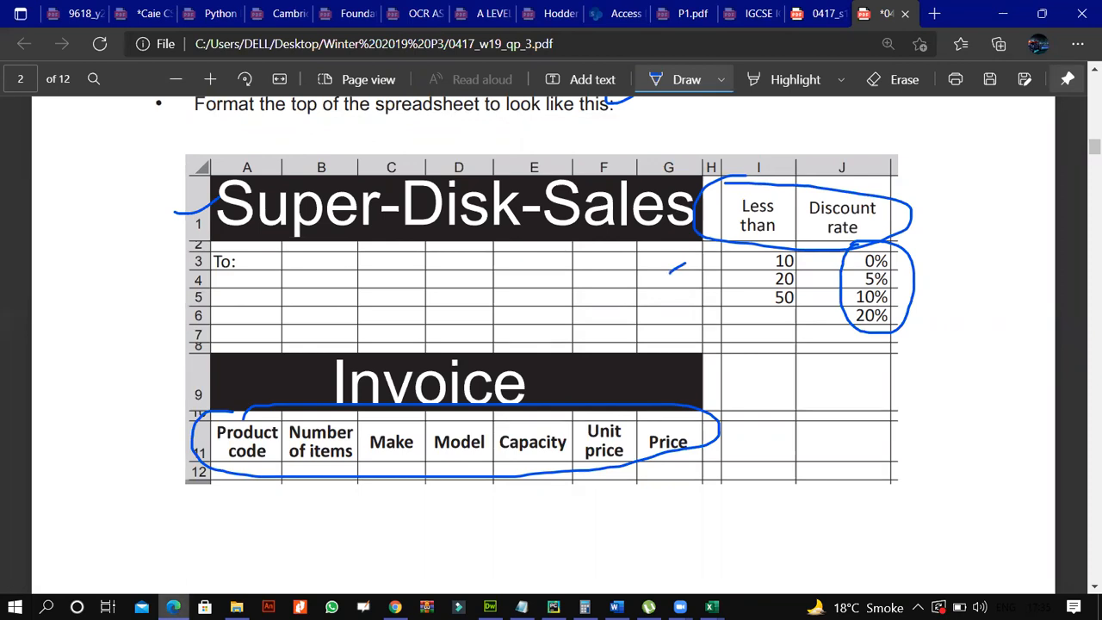
key(alt+Tab)
click(176, 607)
click(173, 606)
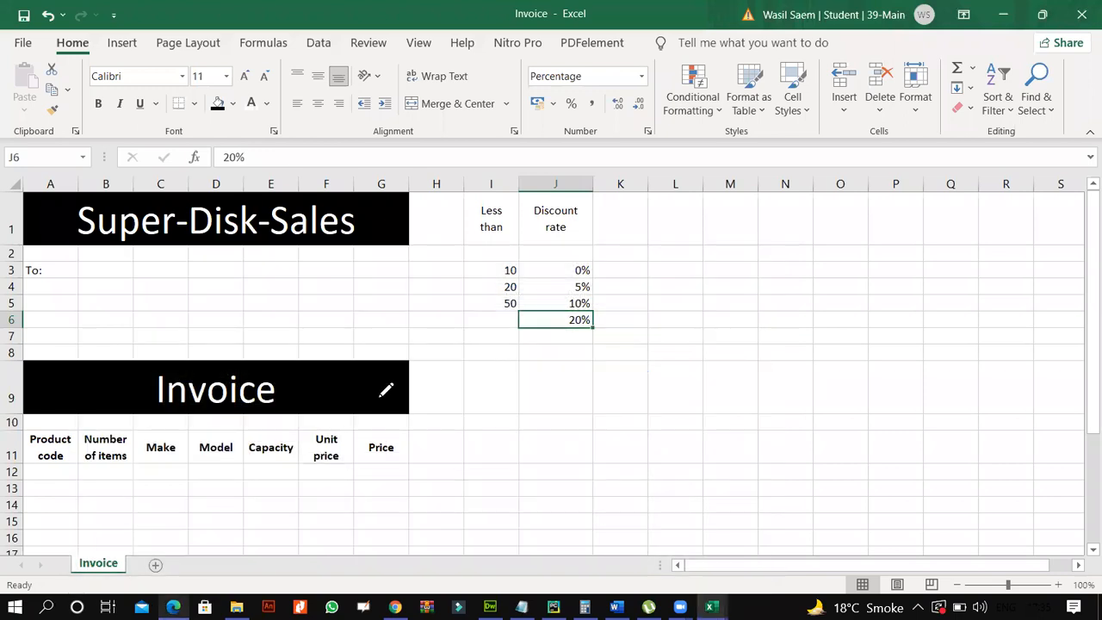
Mark the instruction and sample for the spreadsheet's bottom on page 3 of the question paper, and go to rows 24 to 26 of the Invoice workbook
key(alt+Tab)
scroll(386, 390, down, 4)
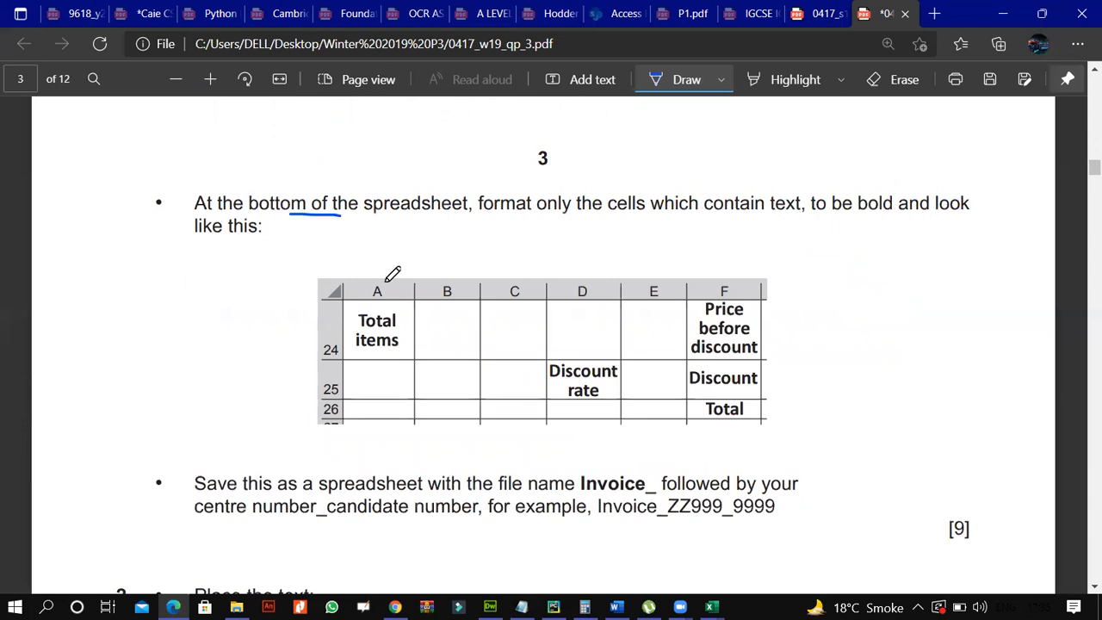
drag(794, 274, 824, 431)
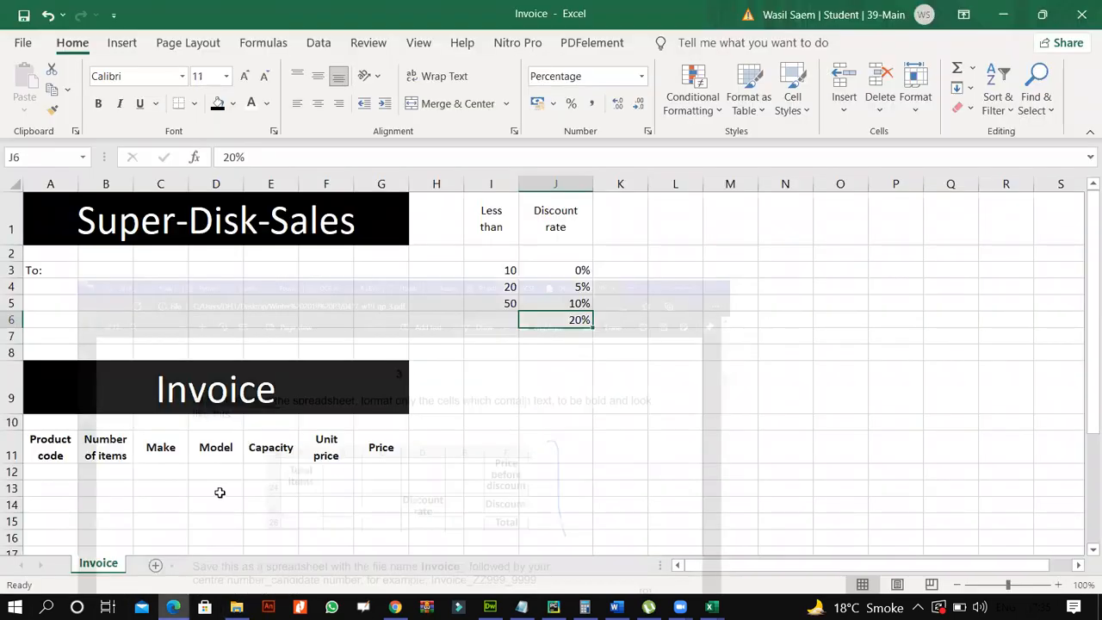
scroll(217, 478, down, 4)
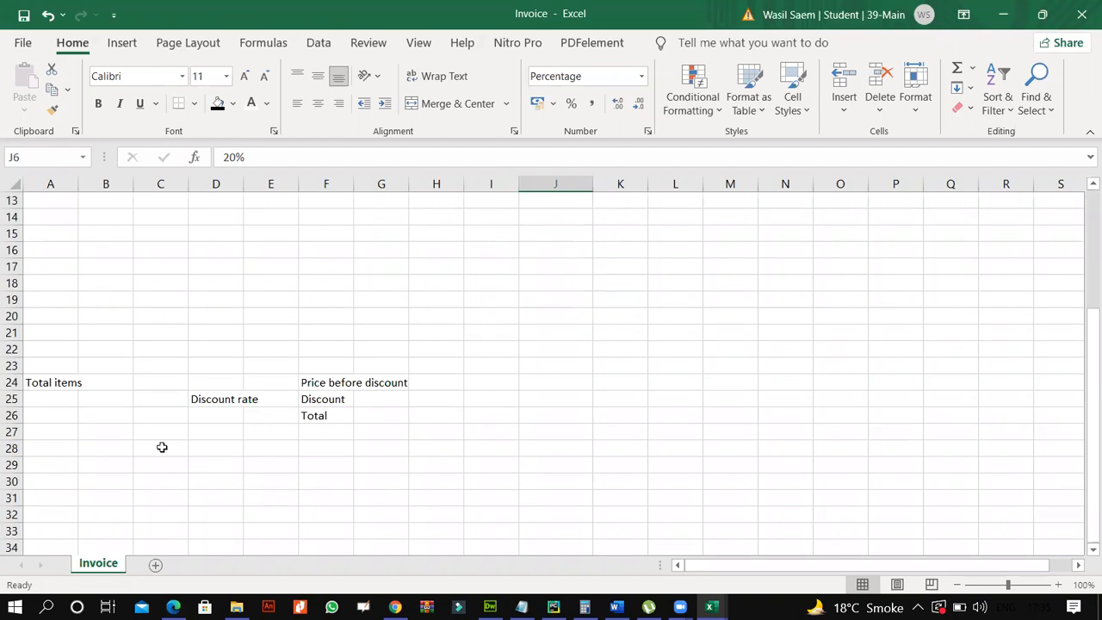
Check the bottom-of-spreadsheet sample in the question paper, and autofit the width of every column in the Invoice sheet
scroll(112, 400, down, 1)
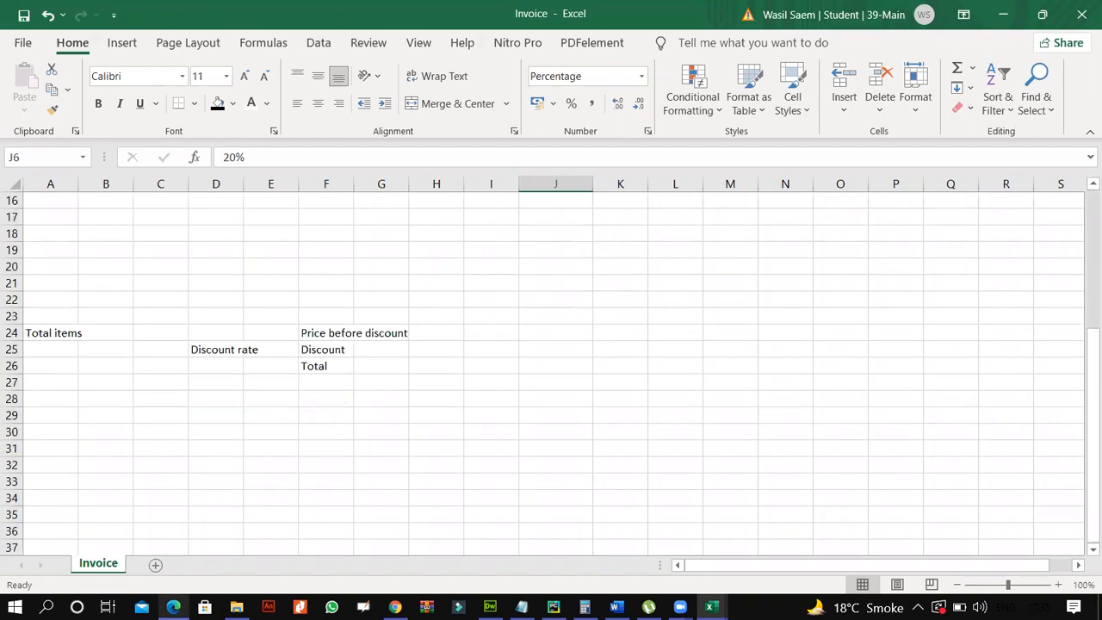
click(174, 607)
click(175, 607)
click(175, 607)
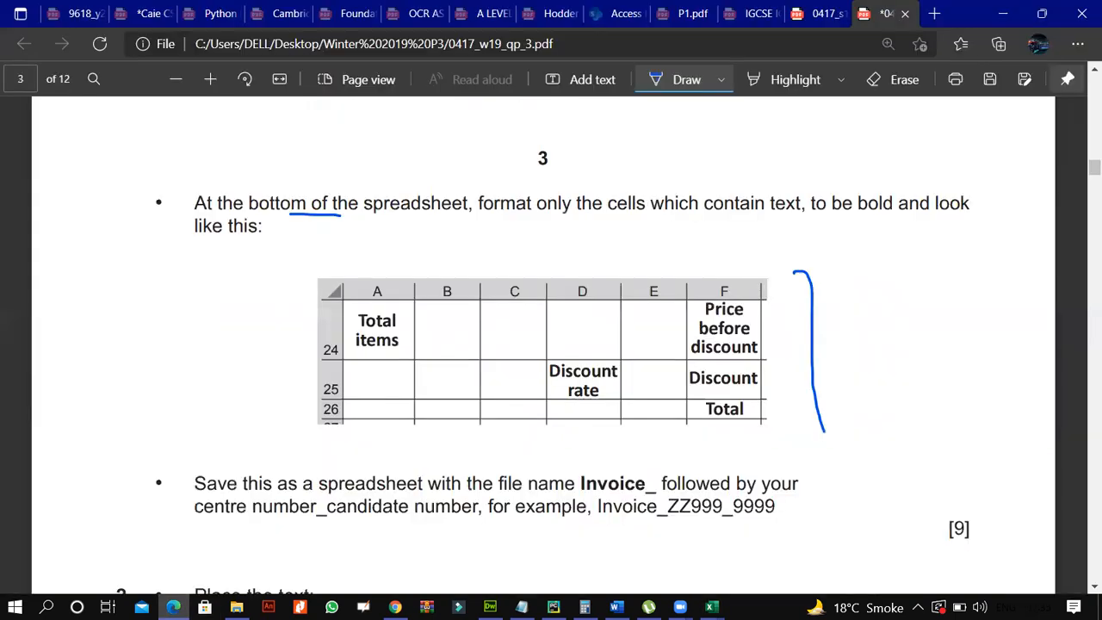
key(alt+Tab)
drag(64, 329, 381, 332)
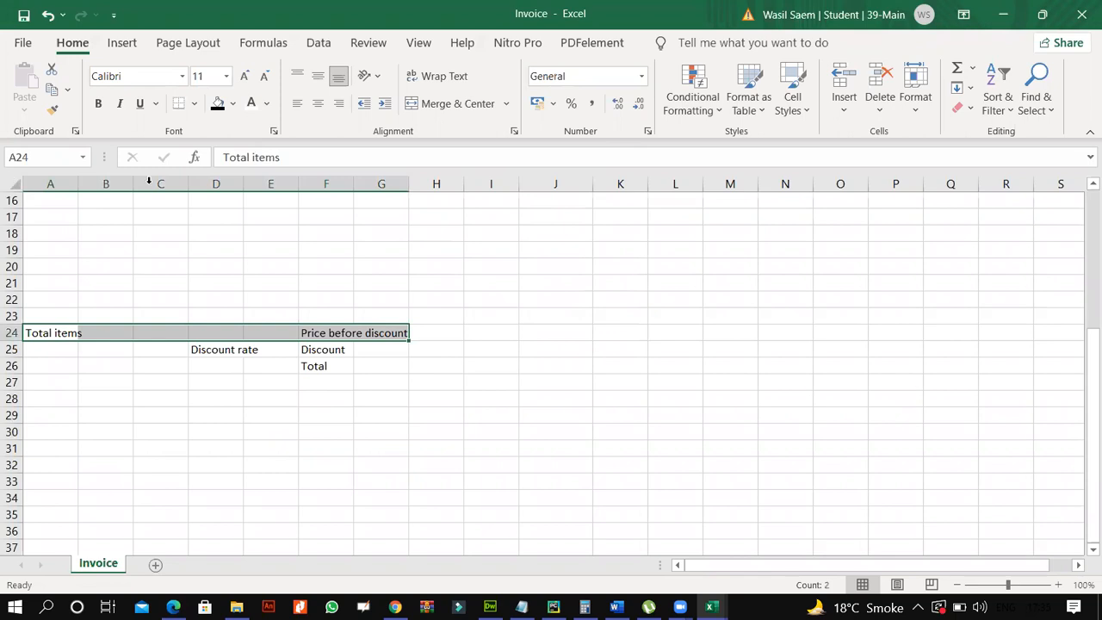
click(15, 185)
double_click(354, 184)
click(323, 354)
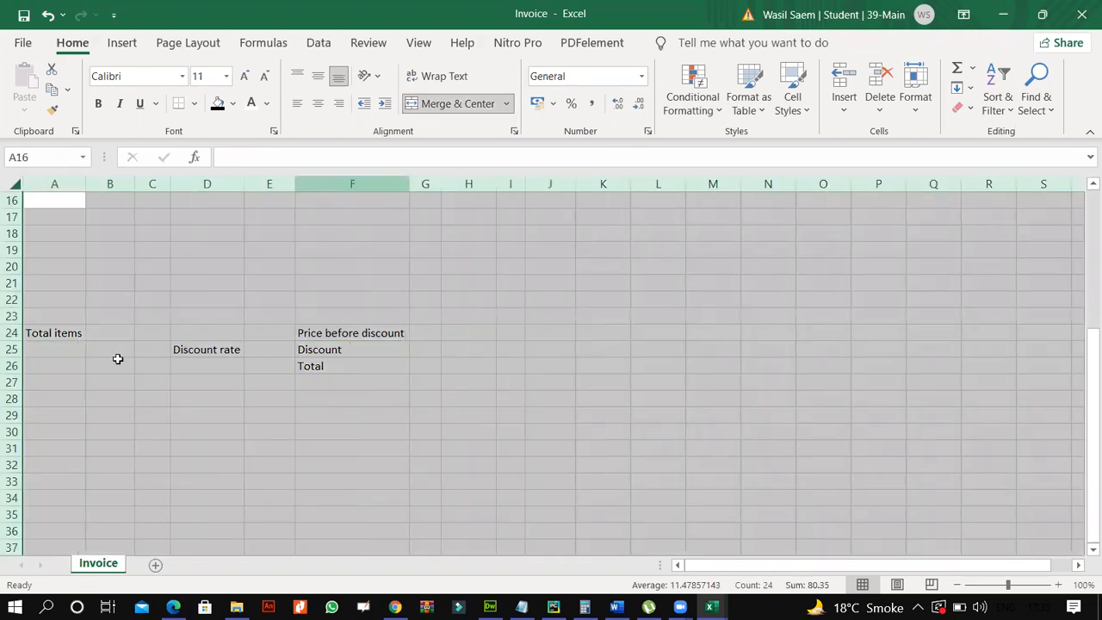
Centre cells A24 to F26 horizontally and vertically, turn on Wrap text for them, and make them bold
drag(54, 333, 337, 359)
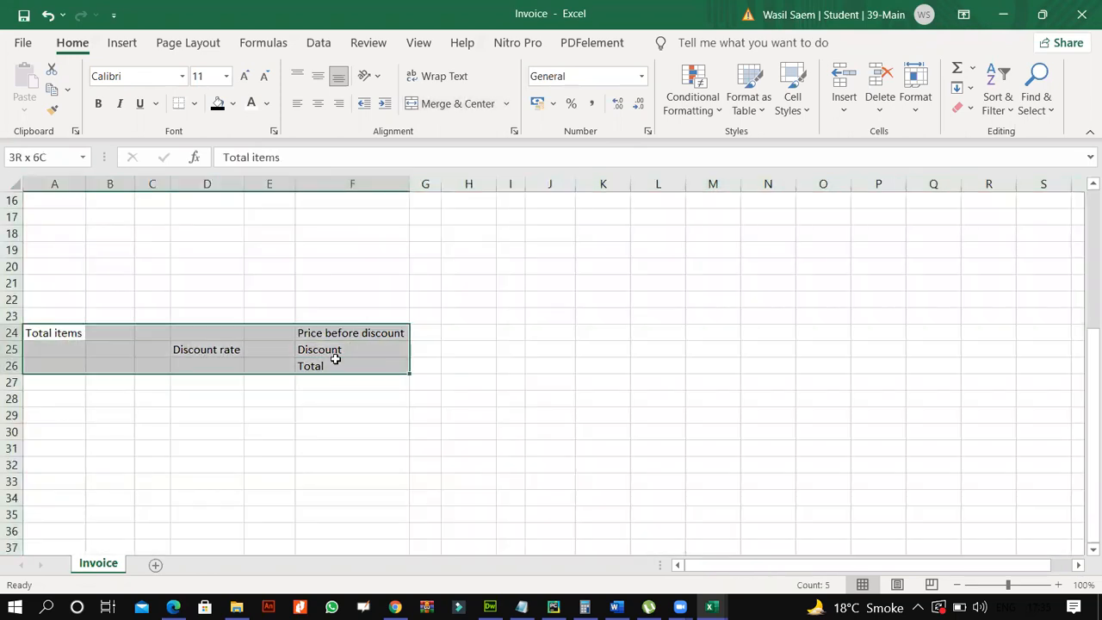
right_click(319, 360)
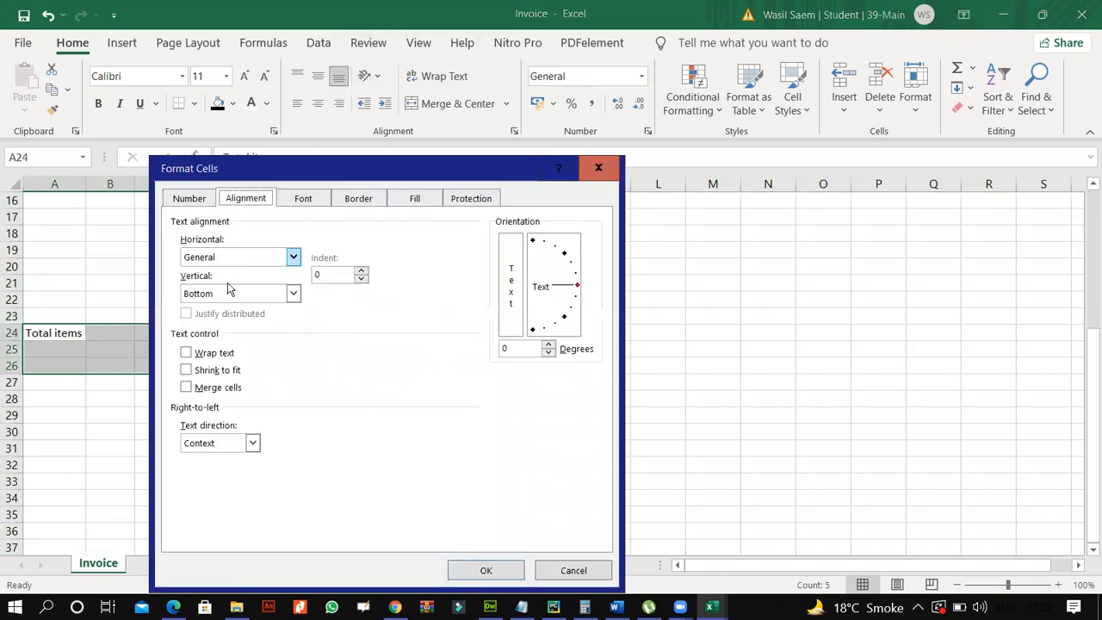
click(293, 256)
click(230, 302)
click(232, 294)
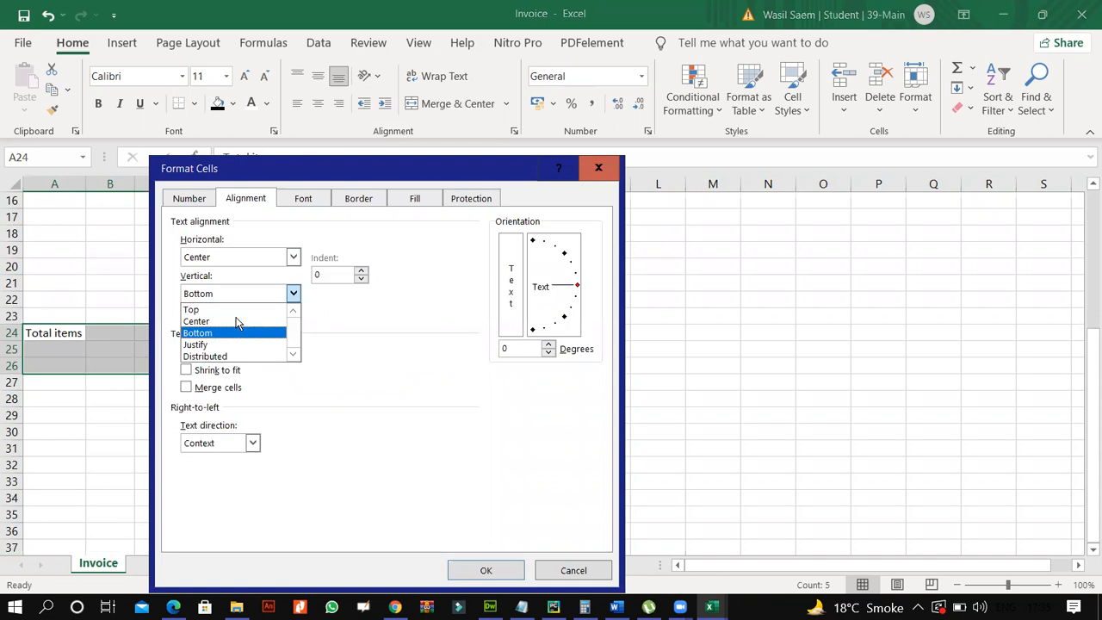
click(233, 317)
key(alt+w)
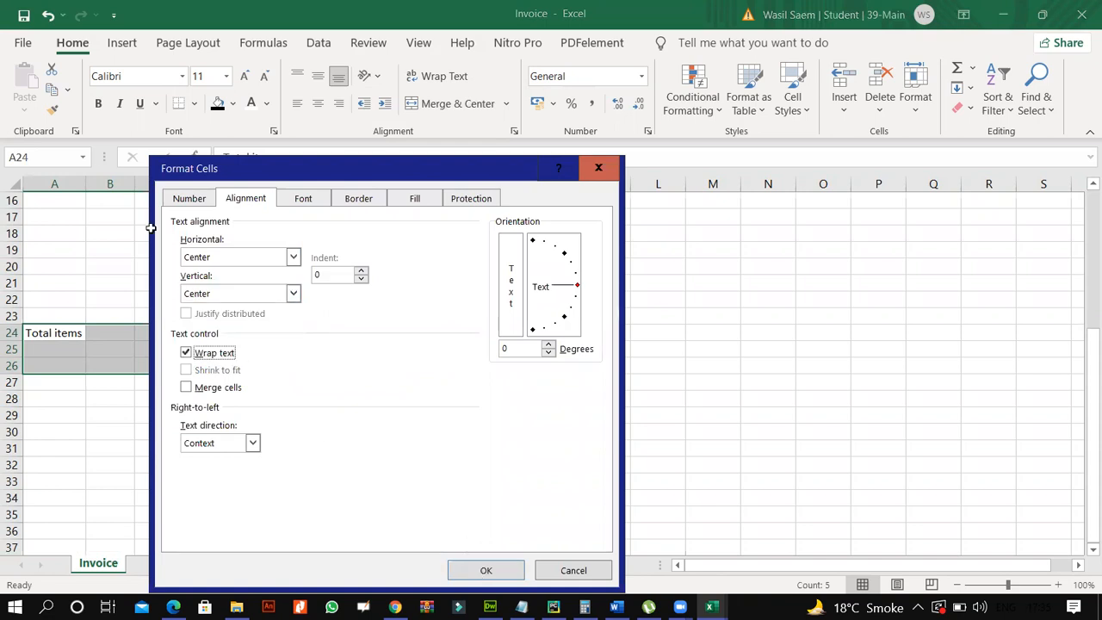
key(Return)
key(ctrl+b)
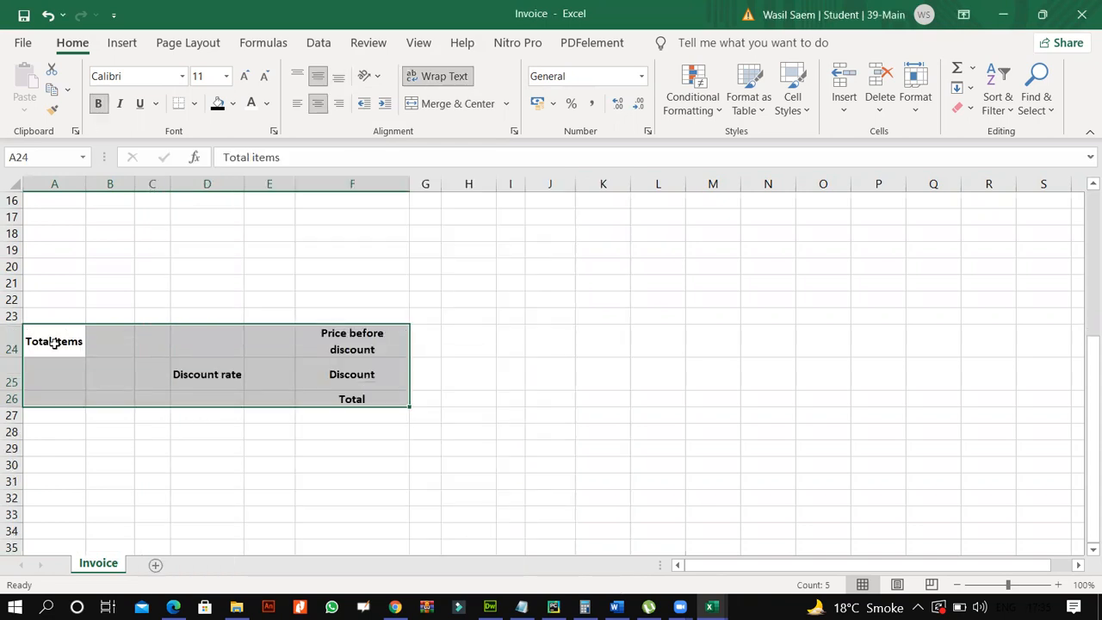
Insert line breaks in Total items in A24 and Discount rate in D25 so each label spans two lines, checking the sample
double_click(54, 341)
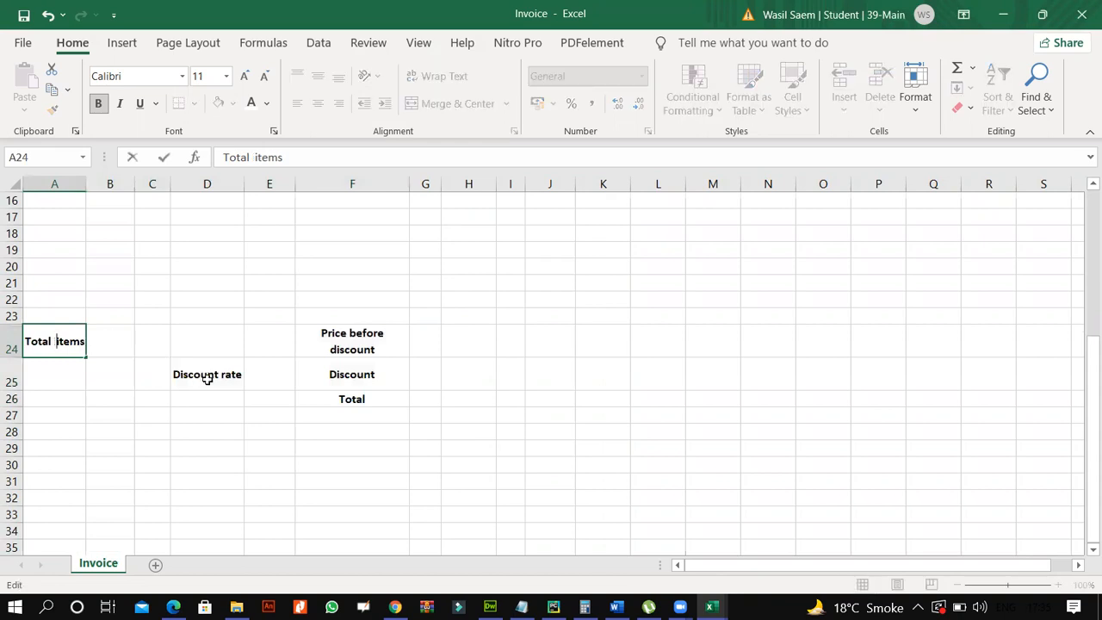
double_click(247, 381)
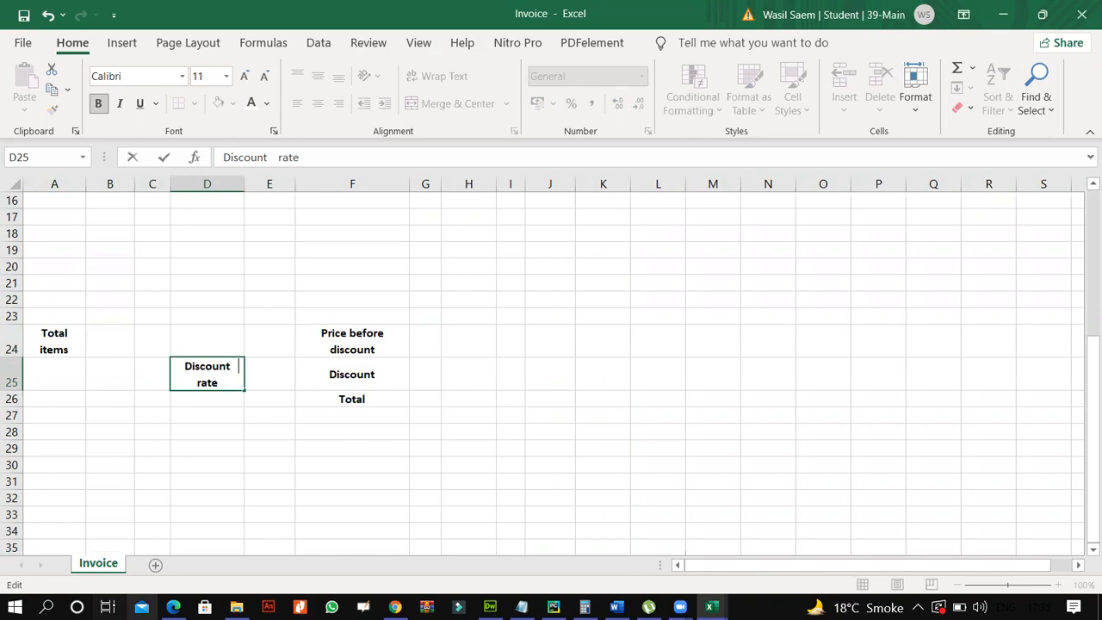
key(alt+Tab)
key(alt+Tab)
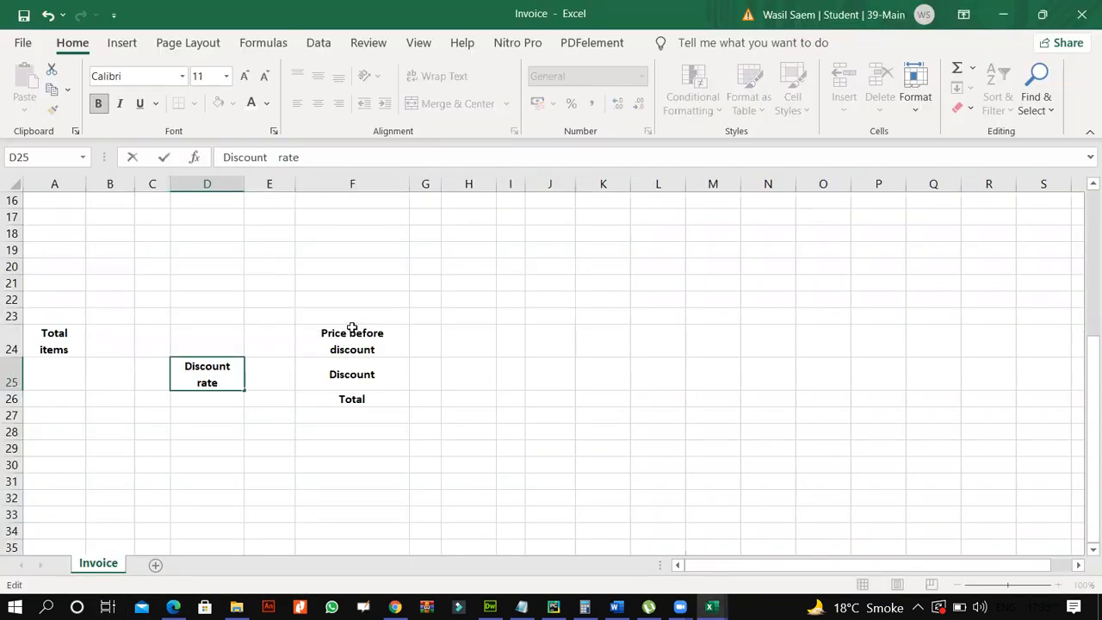
Split the label Price before discount in F24 over three lines, one word per line
click(352, 330)
double_click(347, 336)
click(323, 342)
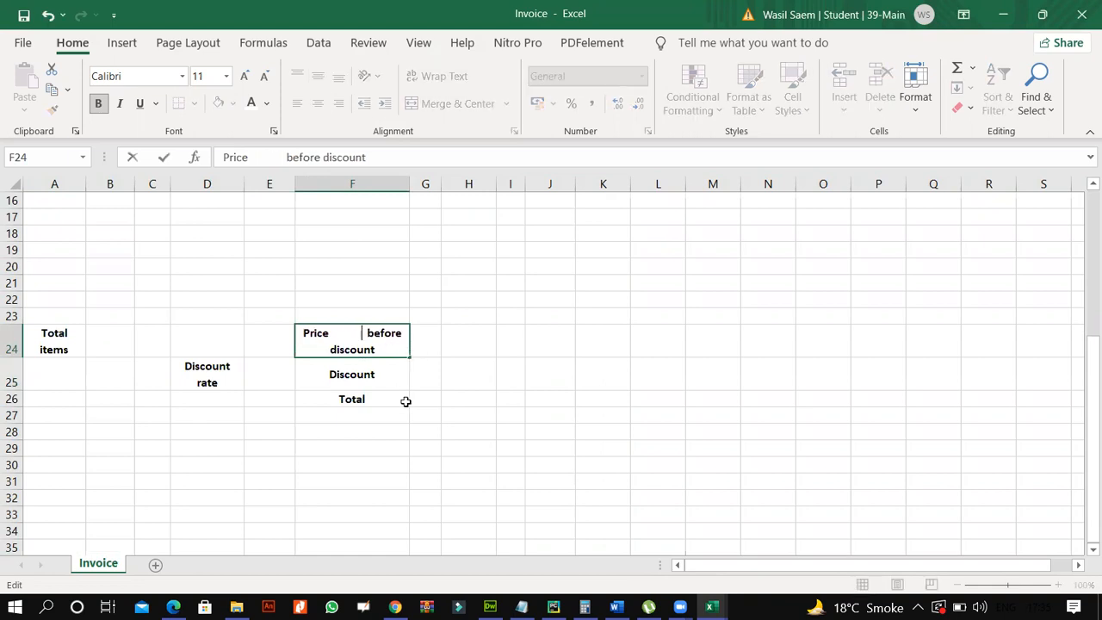
double_click(347, 349)
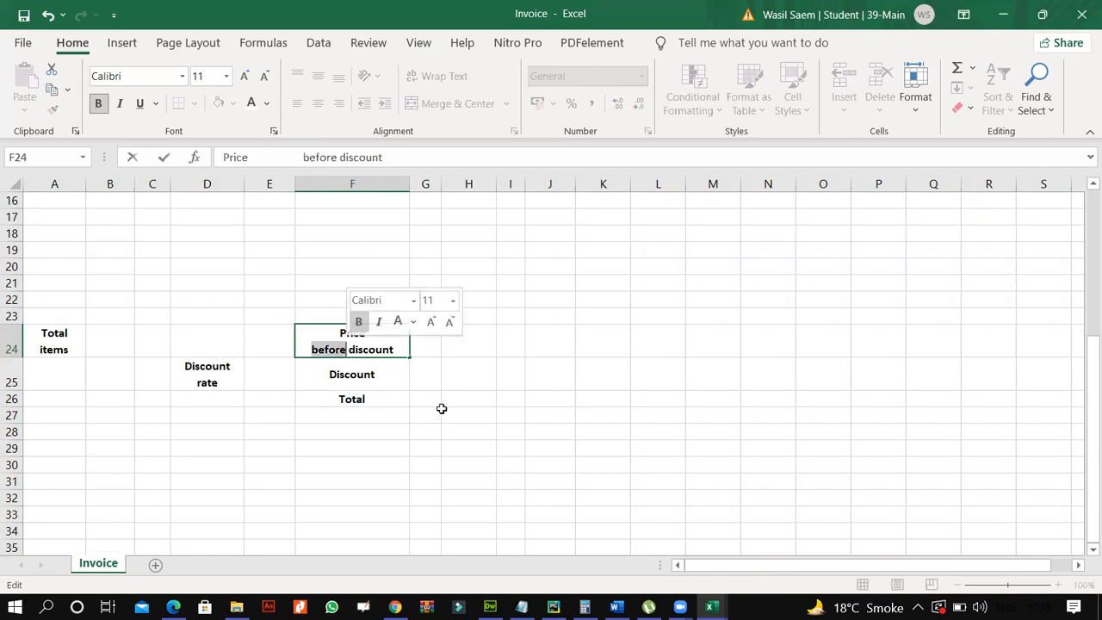
key(Right)
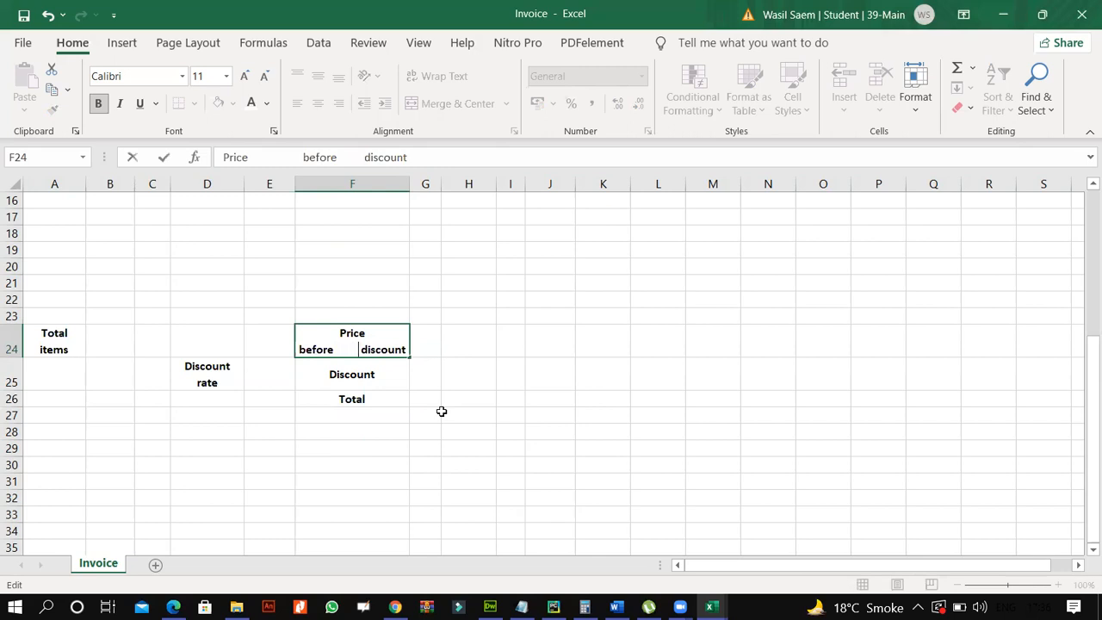
click(419, 421)
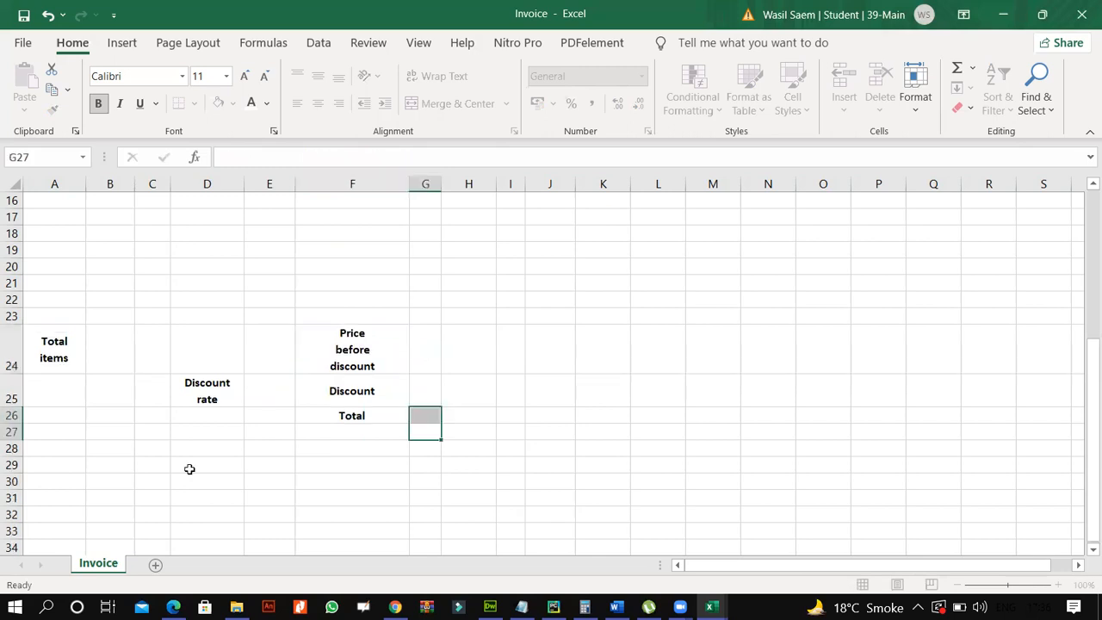
key(Up)
key(Up)
key(Up)
key(Left)
Switch to the question paper in Edge and circle Total items, Discount rate and the column F labels in the sample
click(187, 607)
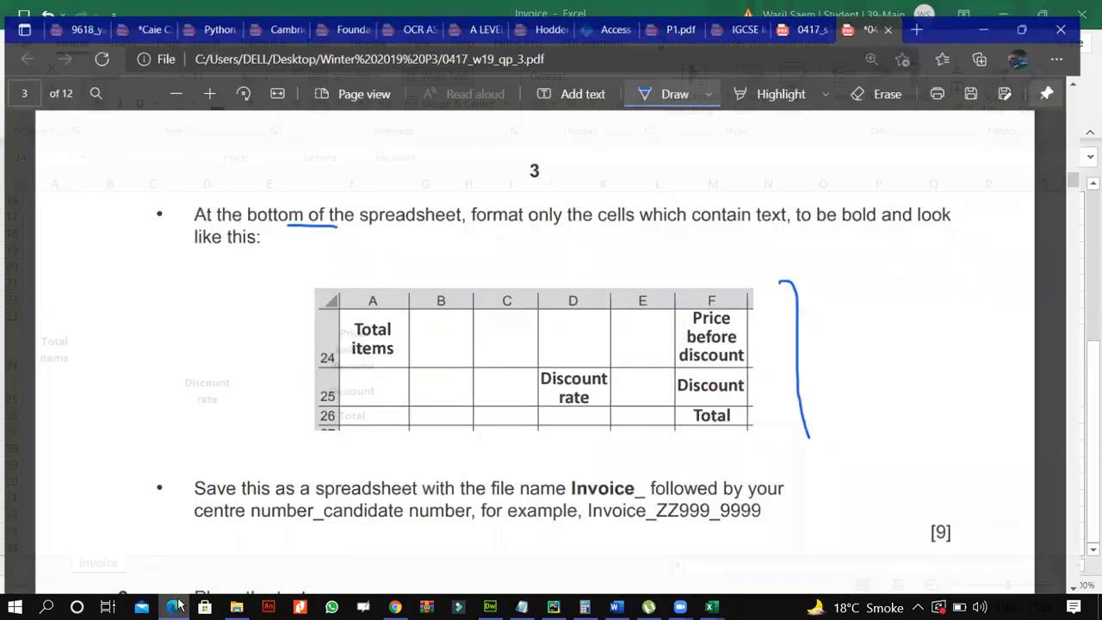
drag(354, 295, 362, 295)
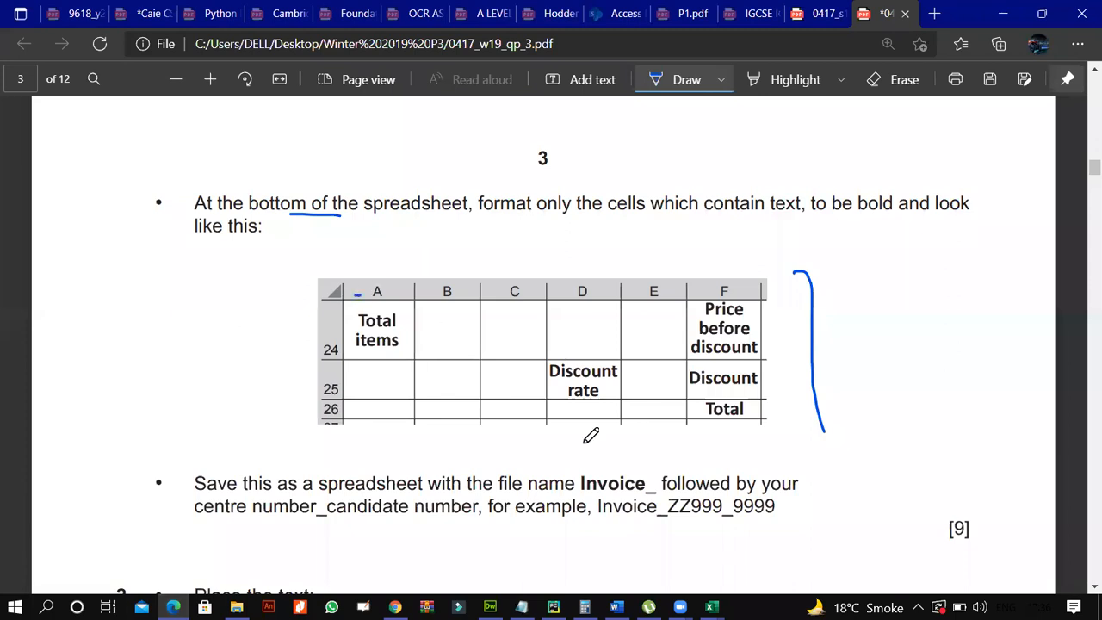
drag(591, 436, 621, 351)
mouse_move(742, 272)
mouse_down()
mouse_move(708, 353)
mouse_move(734, 427)
mouse_up()
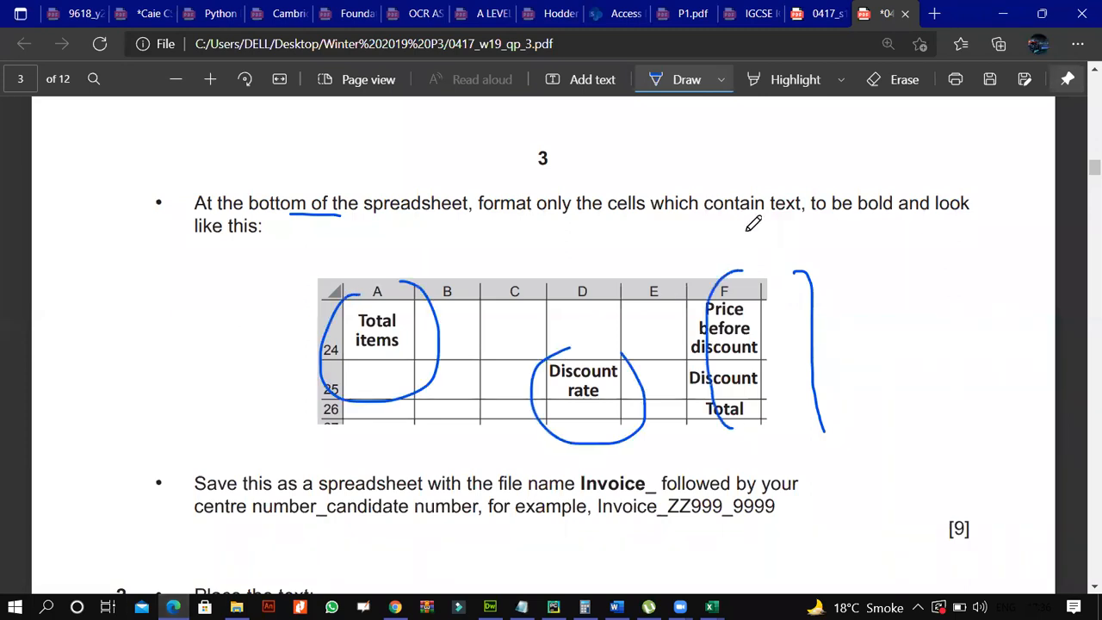
drag(745, 263, 736, 430)
Turn off Draw and select the required file name Invoice_ in the save instruction on page 3
scroll(344, 238, down, 3)
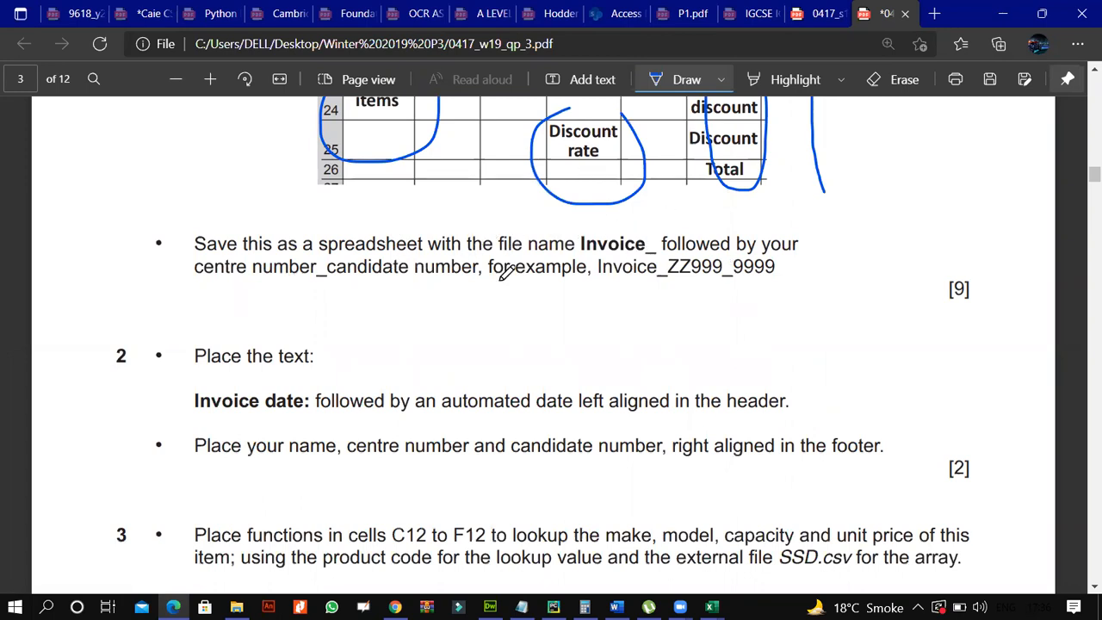
click(656, 79)
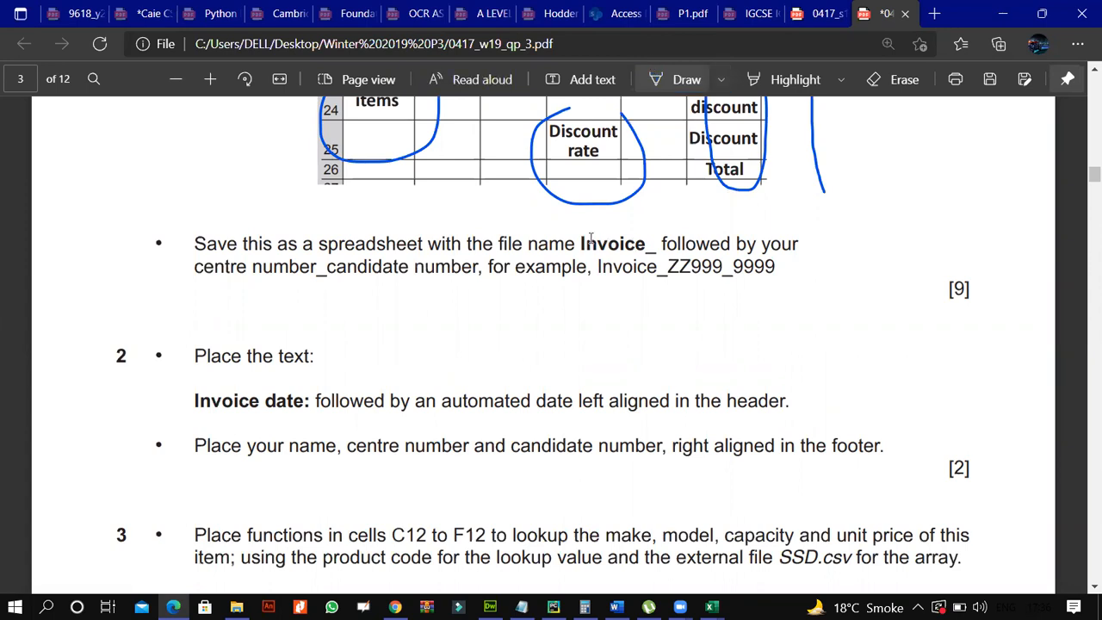
drag(660, 246, 609, 253)
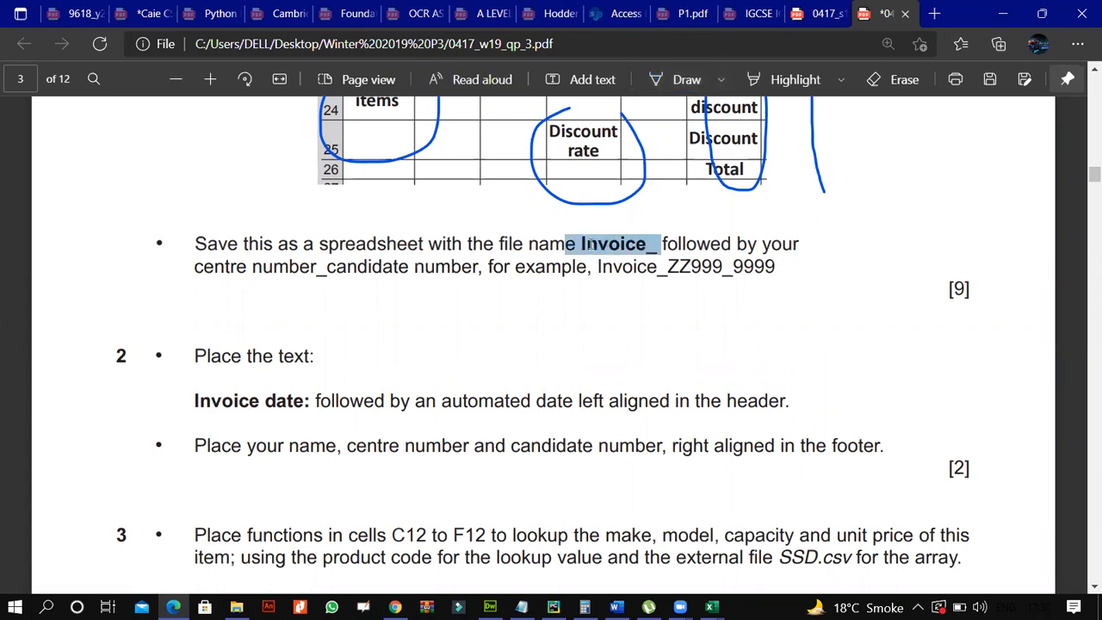
click(628, 244)
double_click(655, 245)
Switch to the Invoice workbook in Excel and save it as an Excel Workbook named Invoice followed by the candidate's name
click(711, 606)
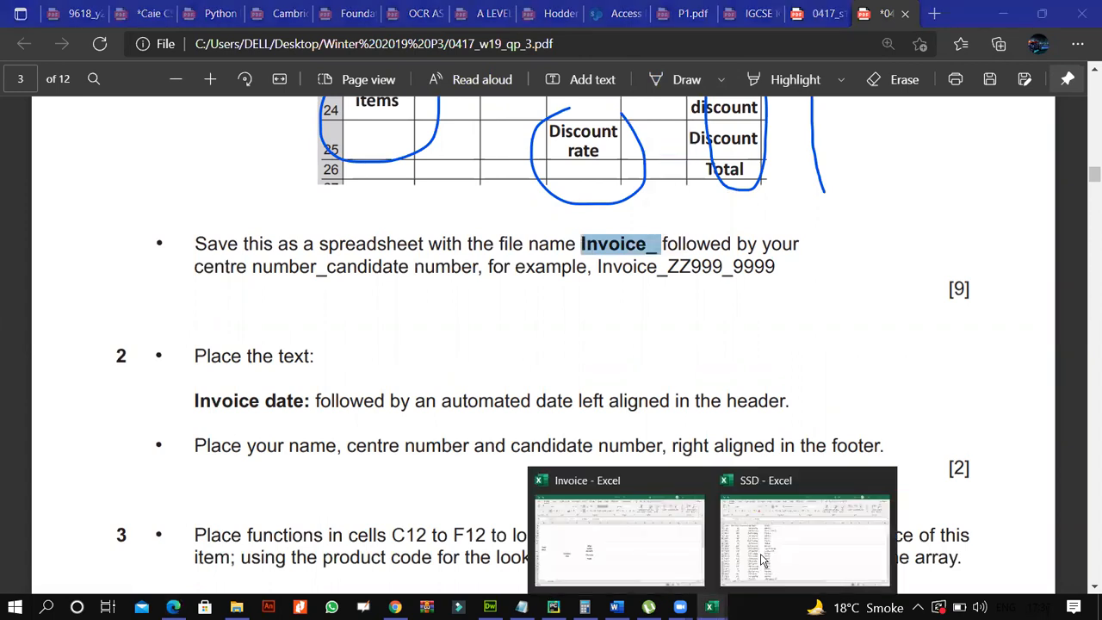
click(631, 521)
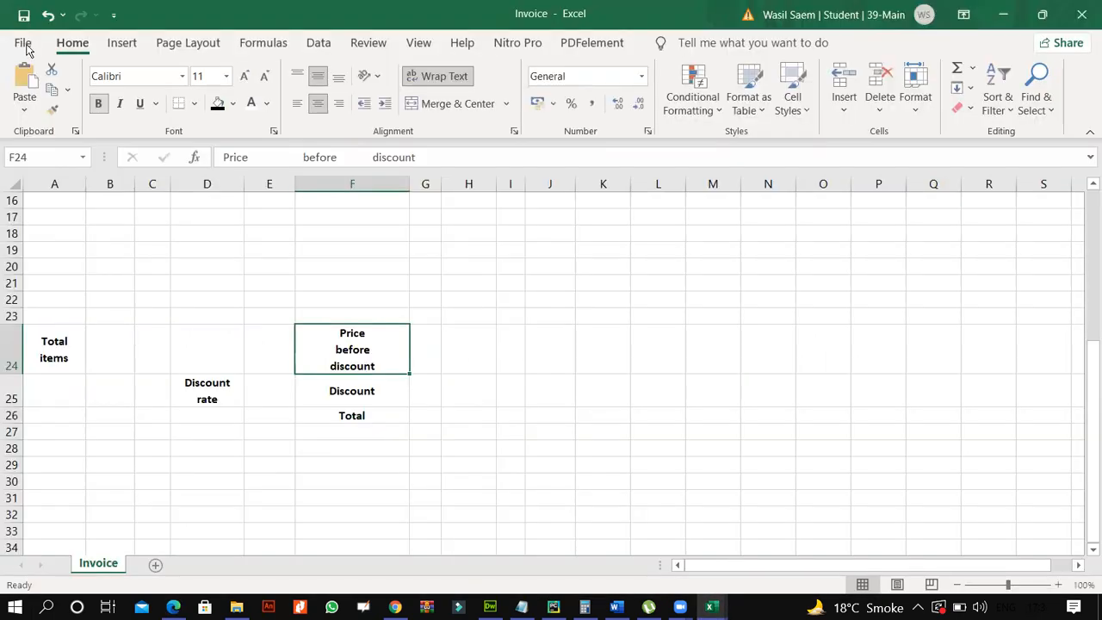
click(23, 45)
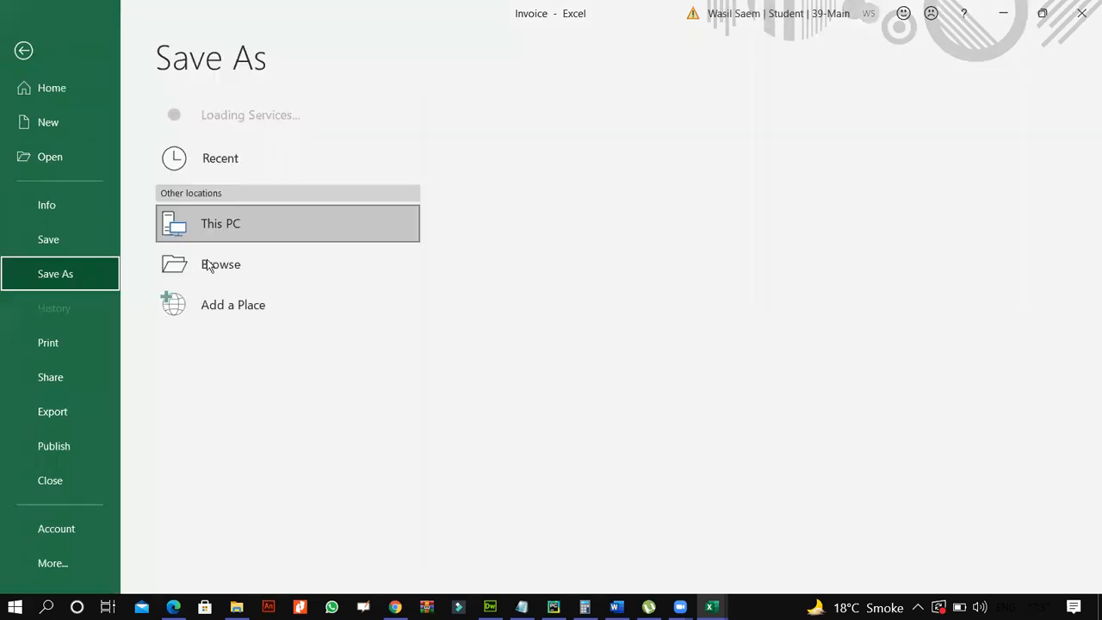
click(255, 244)
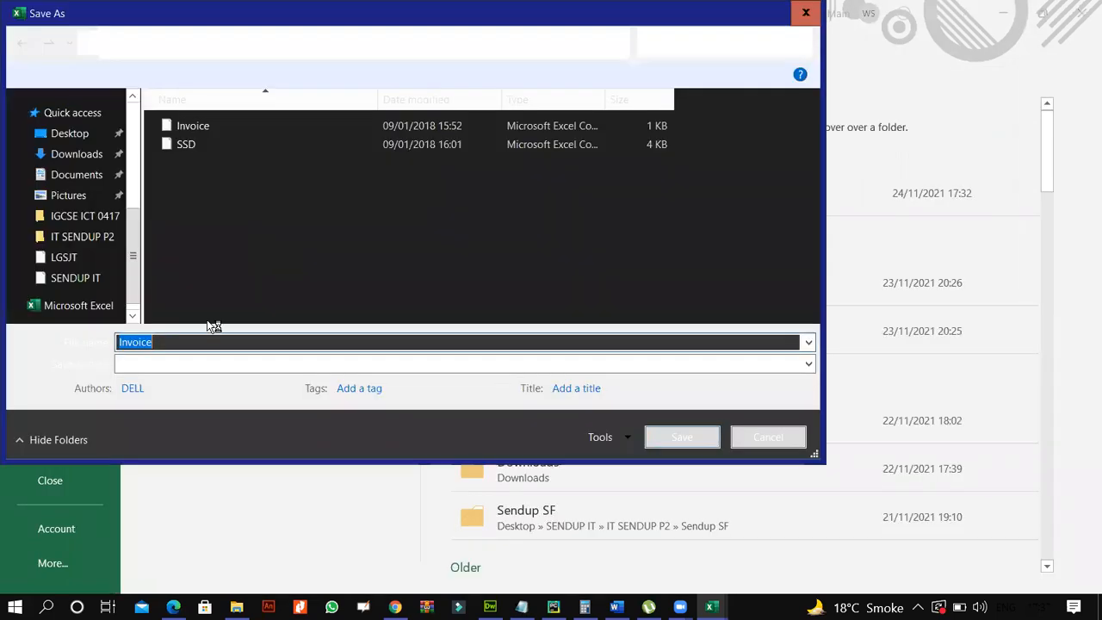
click(175, 345)
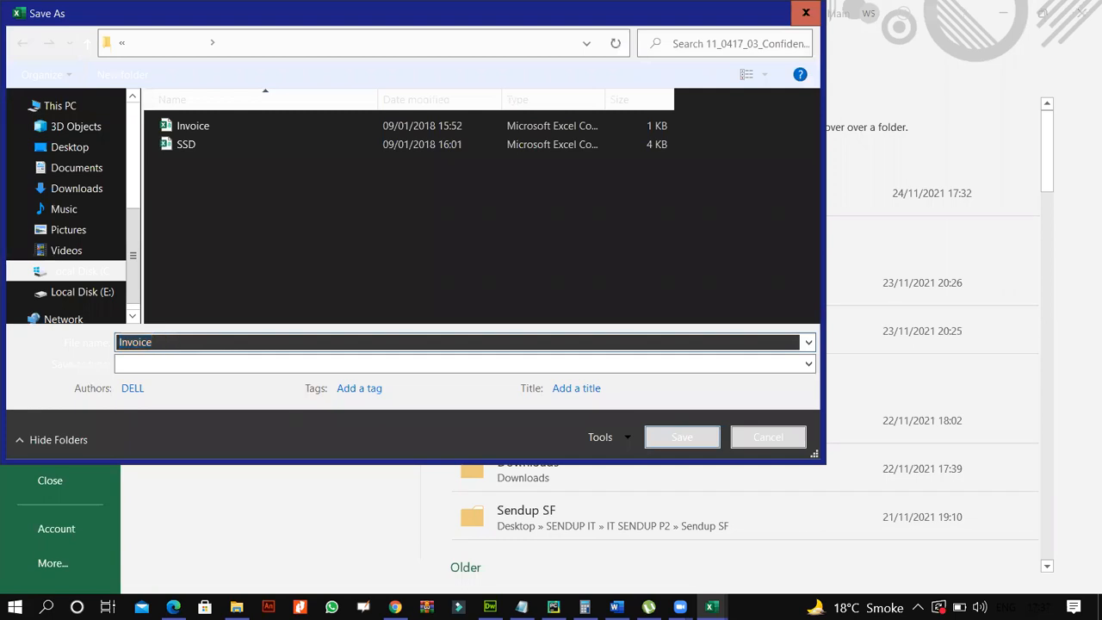
click(182, 370)
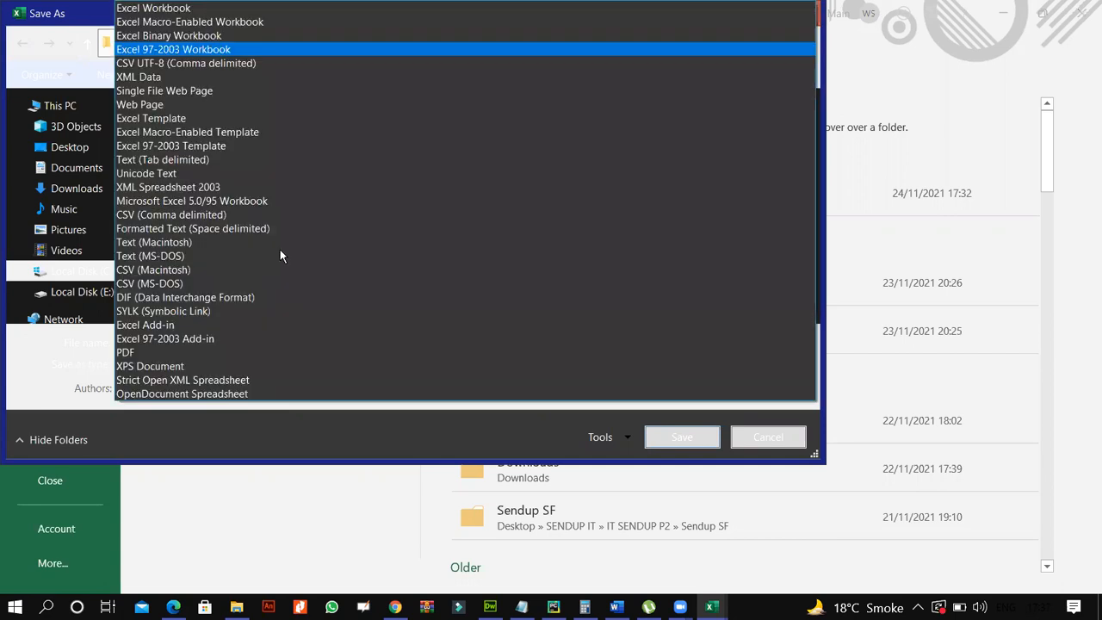
click(154, 8)
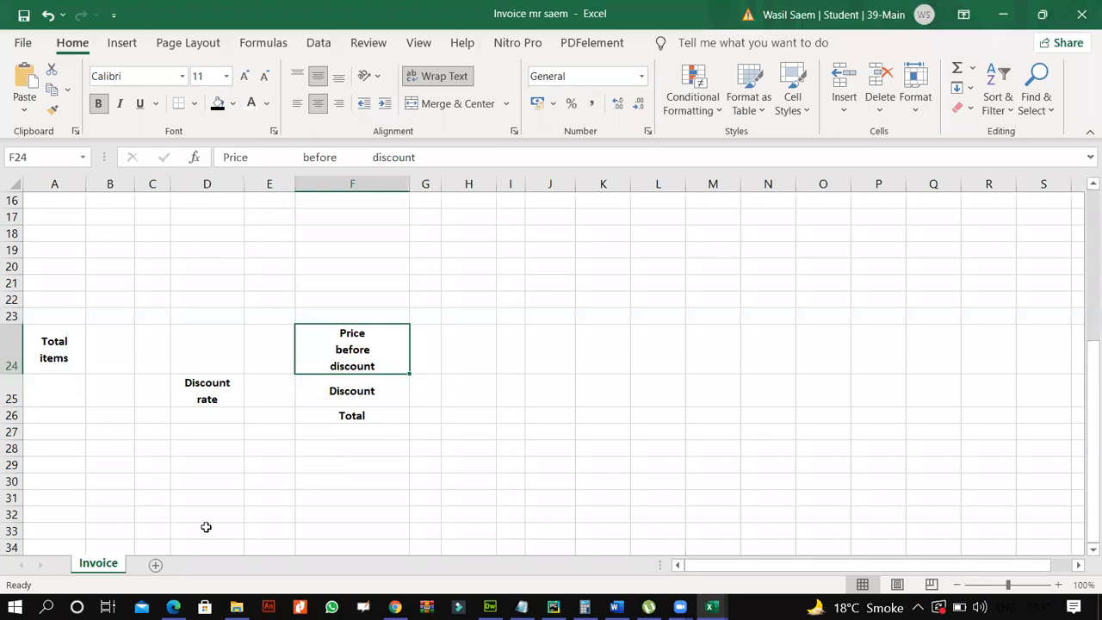
Return to the question paper in Edge and examine question 2, marking the instruction for the Invoice date: header text
click(174, 606)
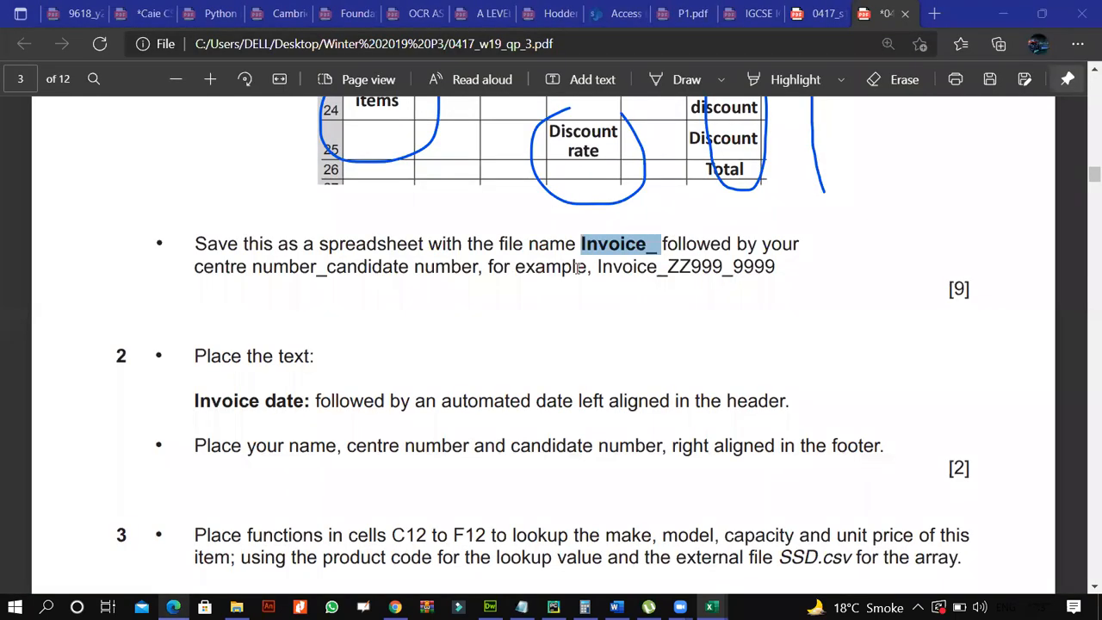
click(668, 78)
scroll(290, 270, down, 1)
drag(363, 266, 327, 273)
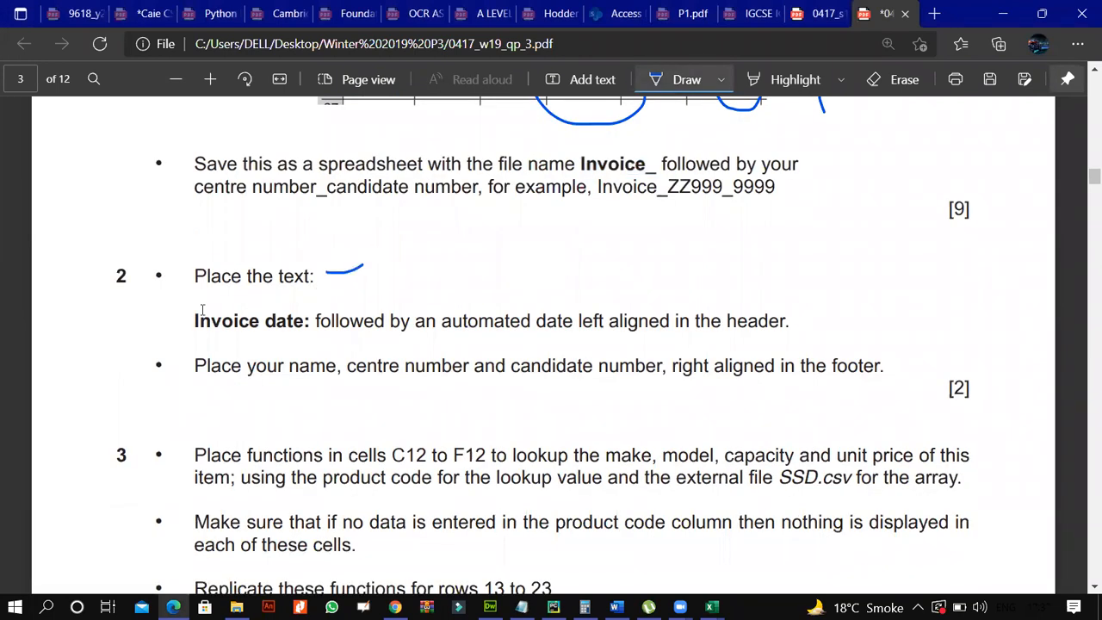
key(Escape)
drag(195, 321, 675, 321)
drag(575, 322, 516, 320)
drag(331, 308, 306, 323)
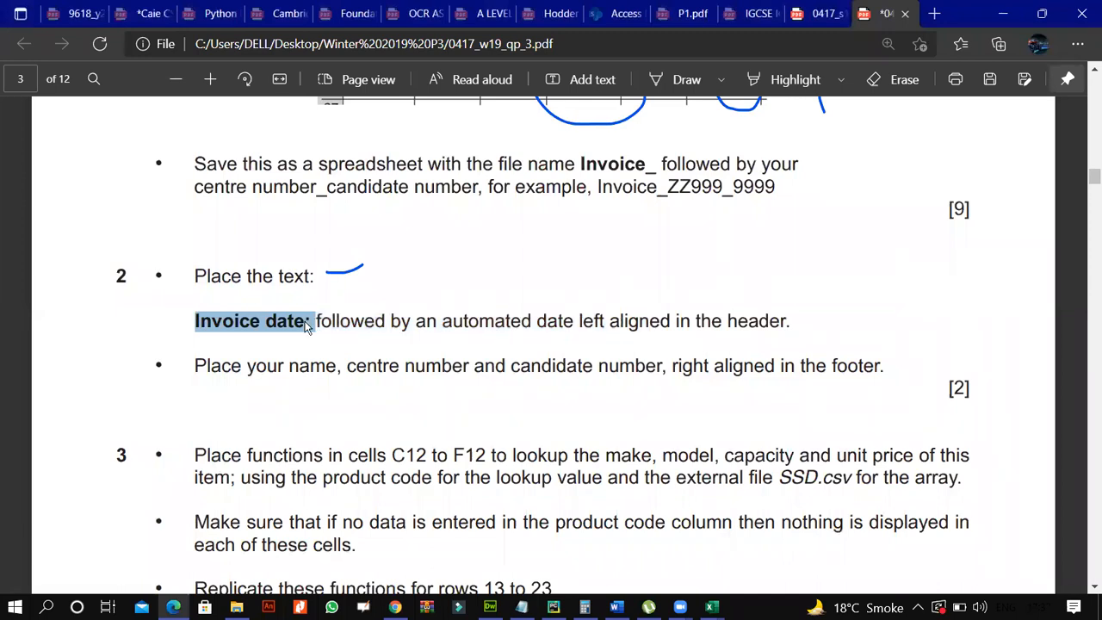
click(330, 222)
Switch to the Invoice workbook in Excel and set the header's left section to Invoice date: followed by the automated date
click(711, 607)
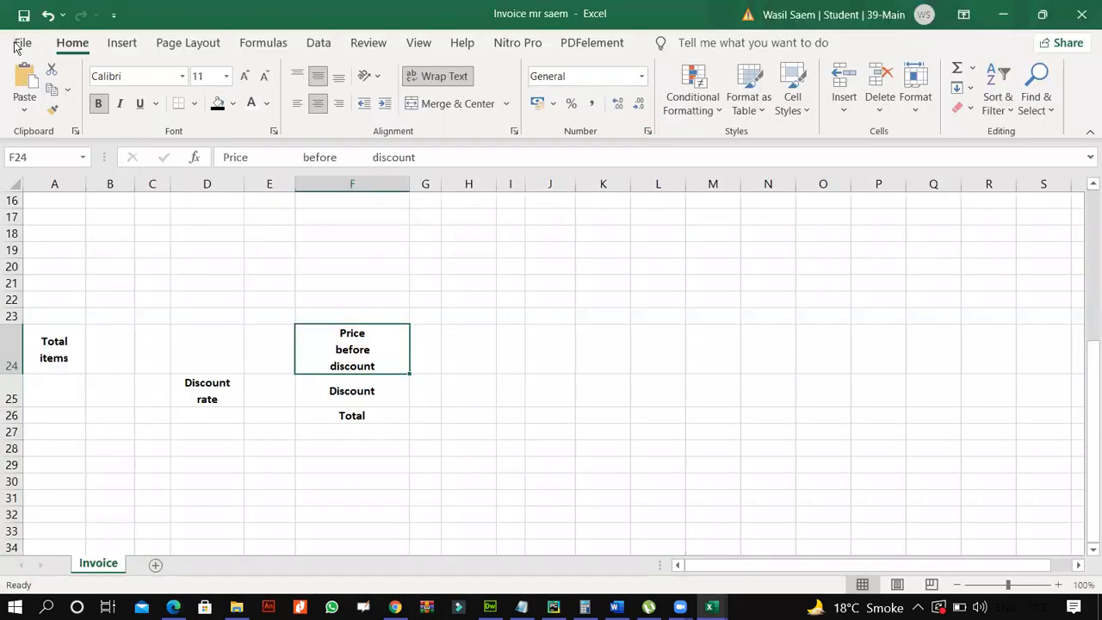
click(22, 43)
click(52, 343)
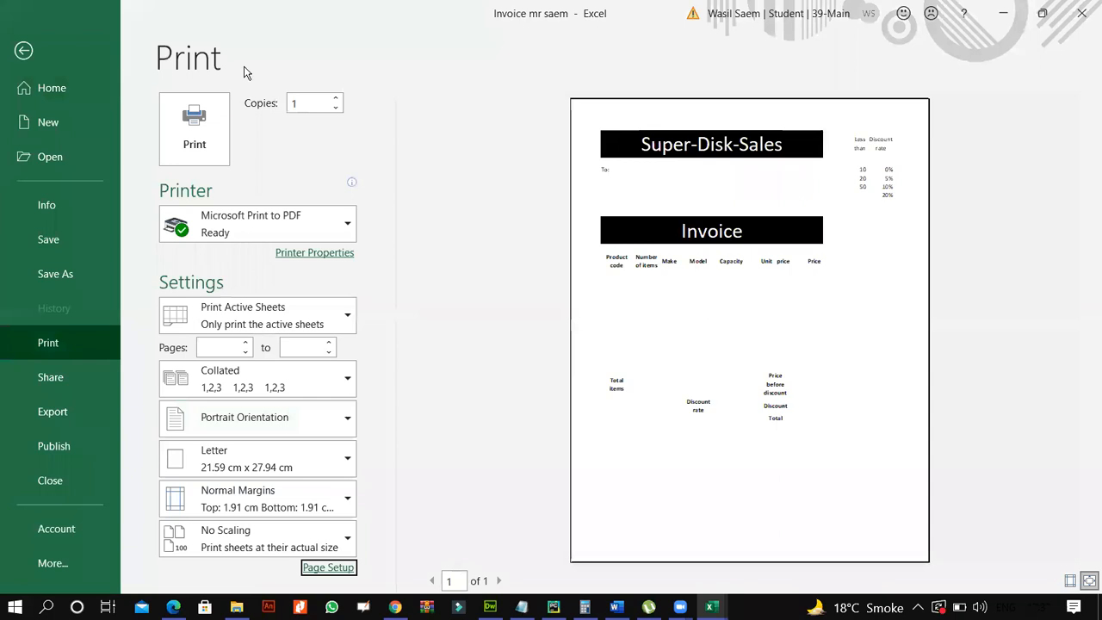
click(244, 66)
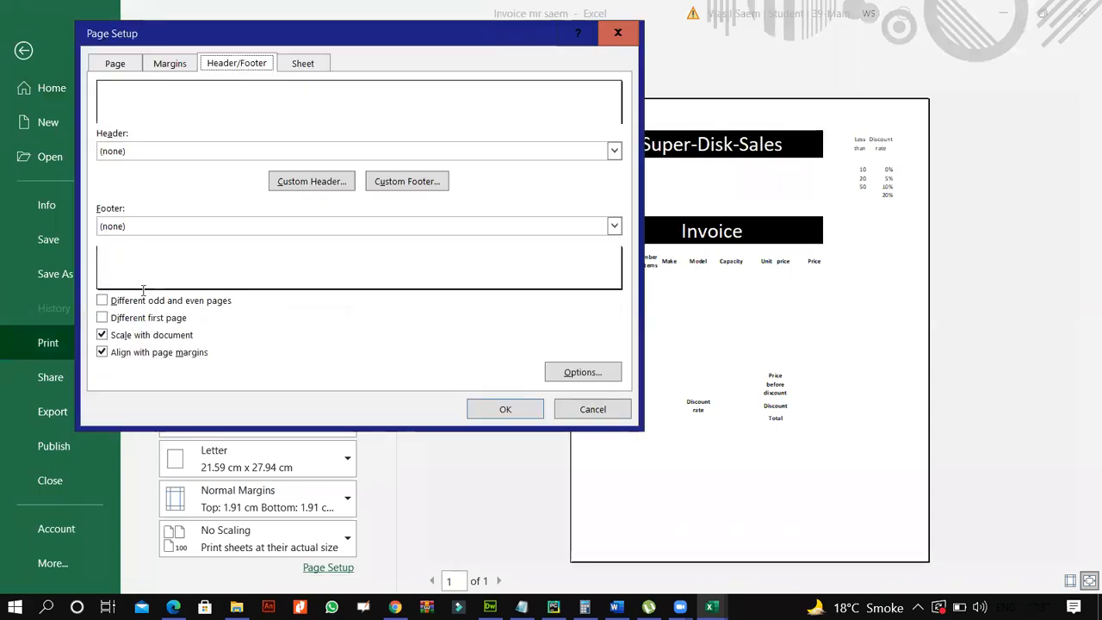
right_click(176, 325)
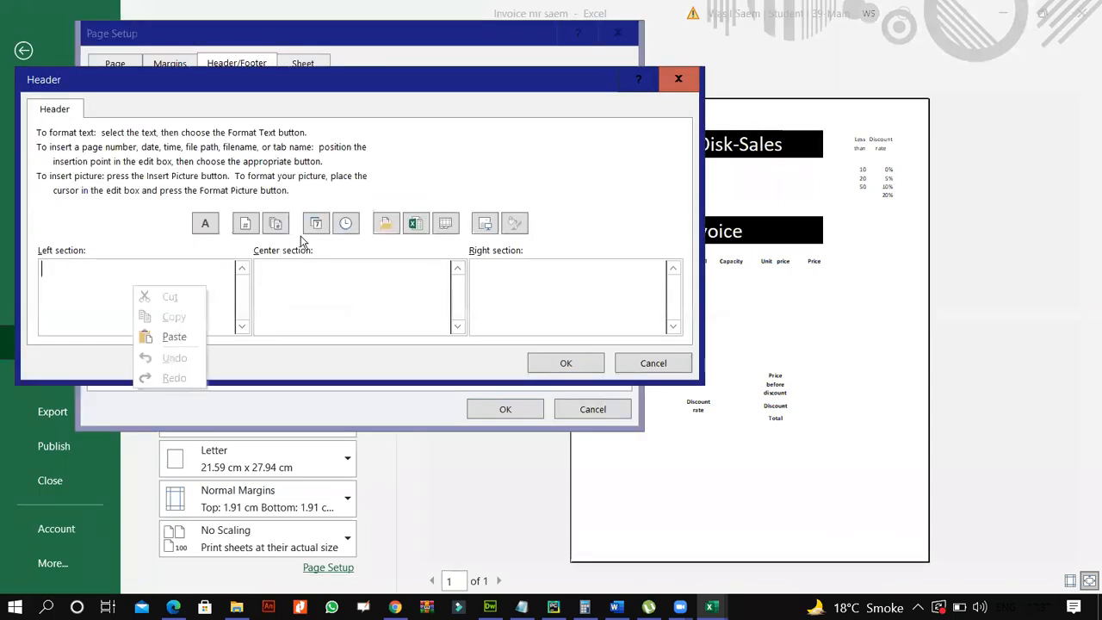
click(173, 337)
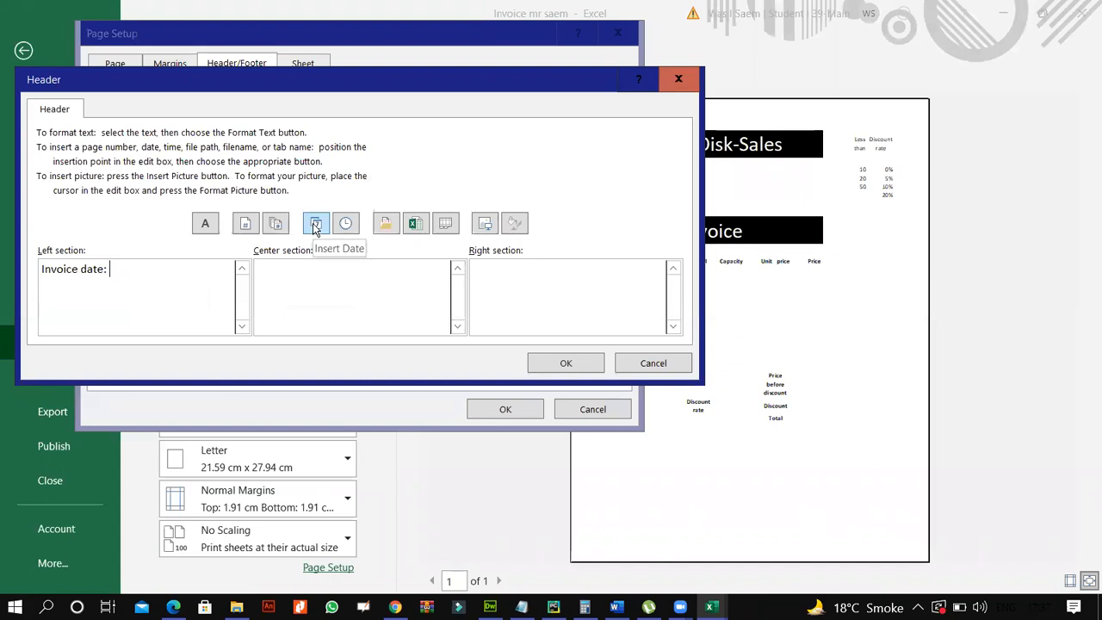
click(315, 225)
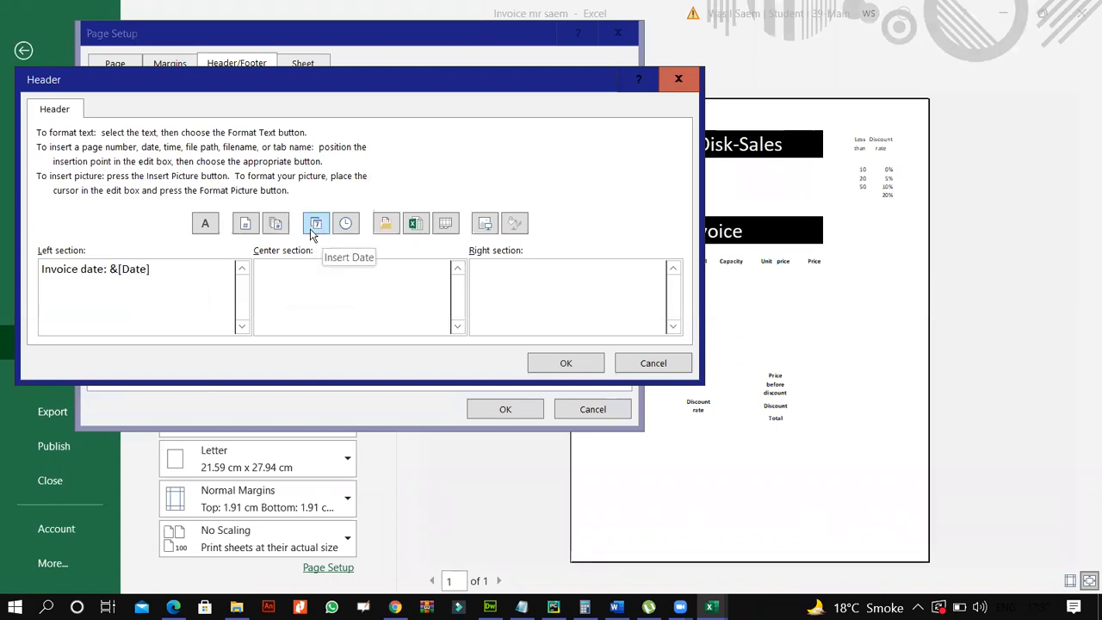
click(559, 363)
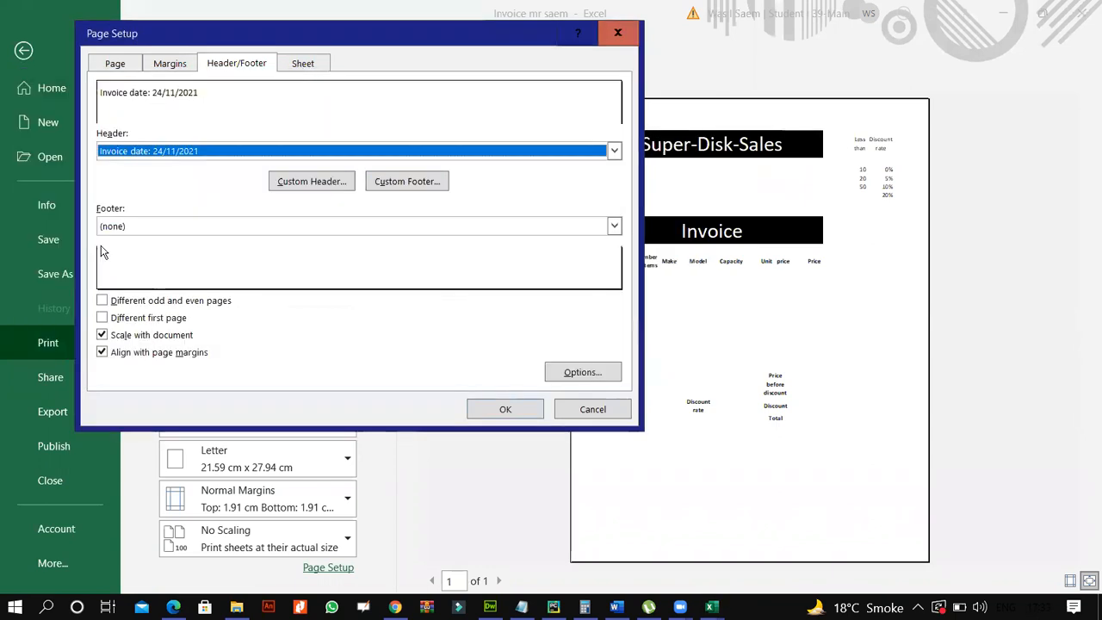
Turn on printing of row and column headings and gridlines in the page setup
key(ctrl+Tab)
click(111, 242)
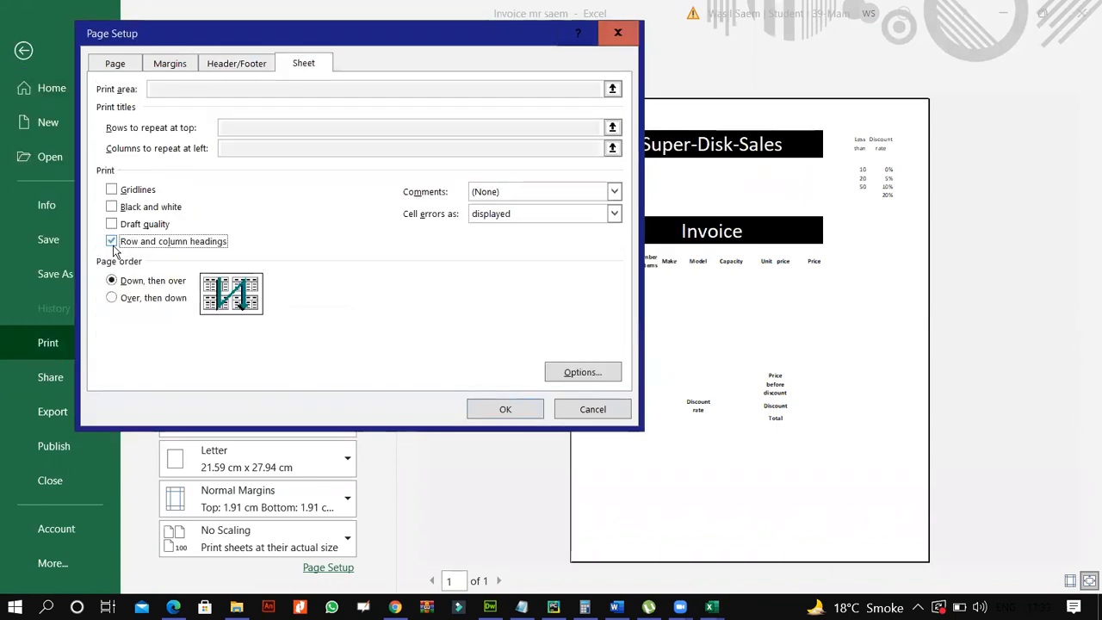
click(112, 190)
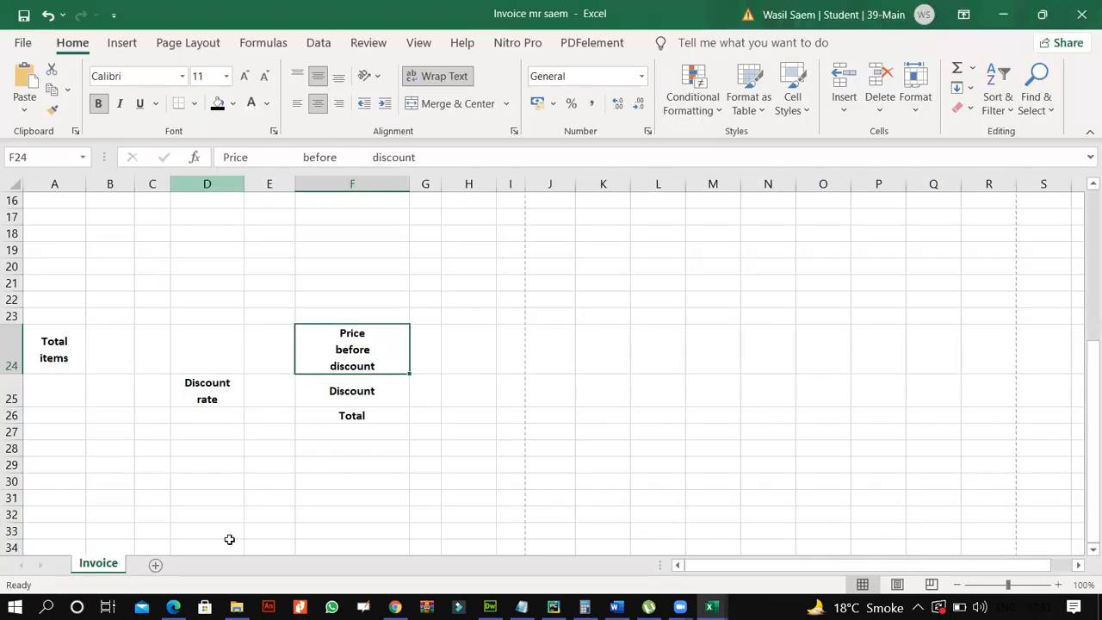
Return to the question paper in Edge and copy the text "name, centre number and candidate number," from question 2
key(alt+Tab)
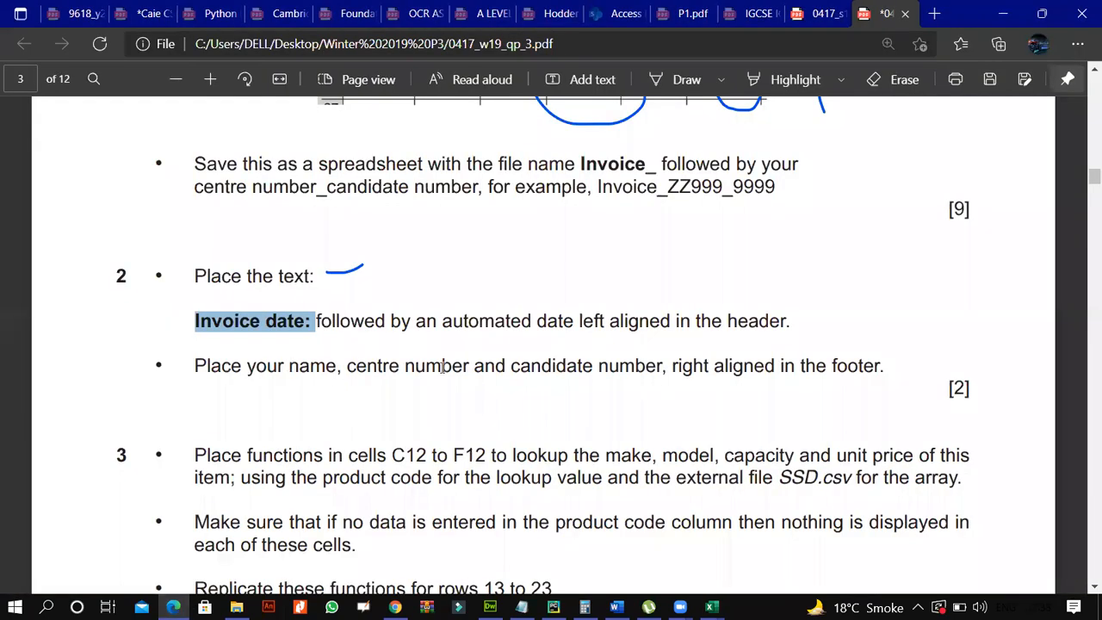
drag(289, 368, 443, 367)
drag(664, 379, 664, 381)
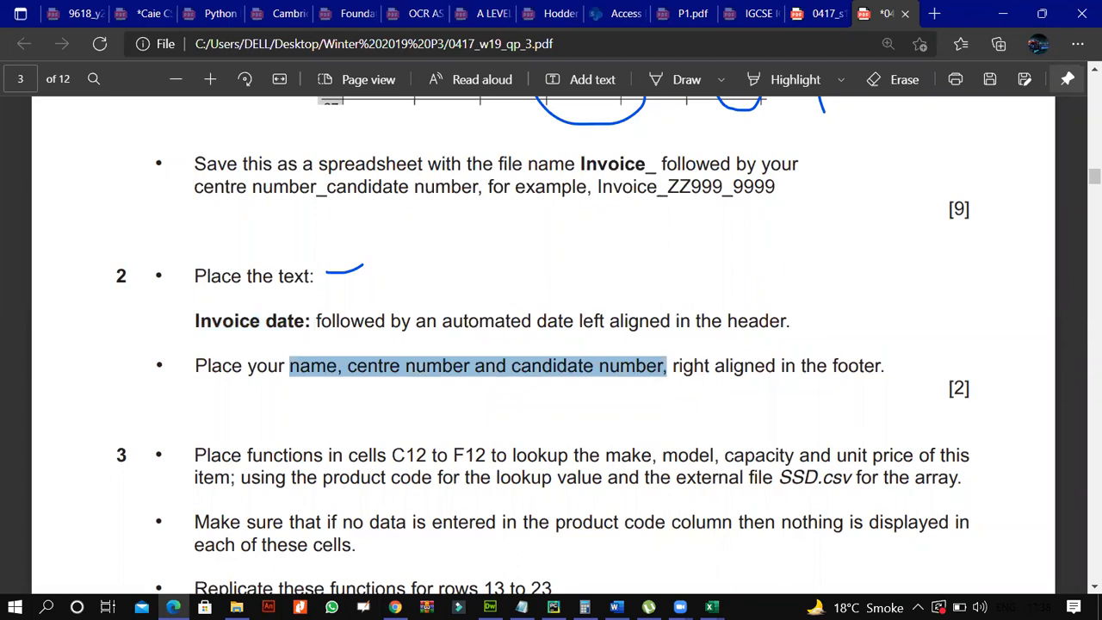
Switch to the Invoice workbook in Excel and paste the copied "name, centre number and candidate number," text into the footer's right section
key(alt+Tab)
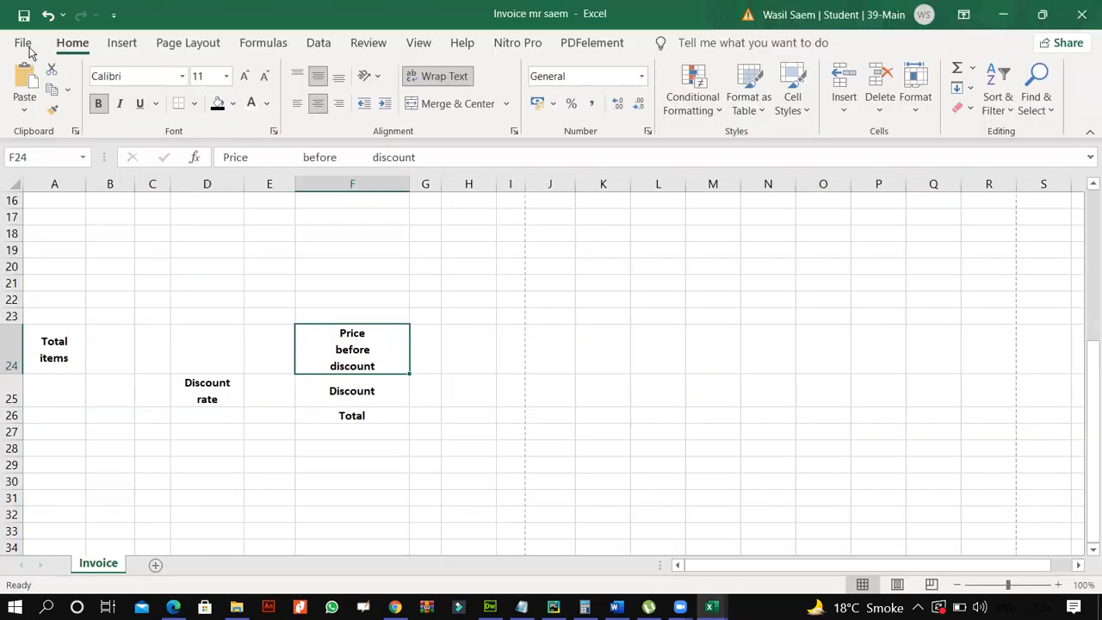
key(alt+f)
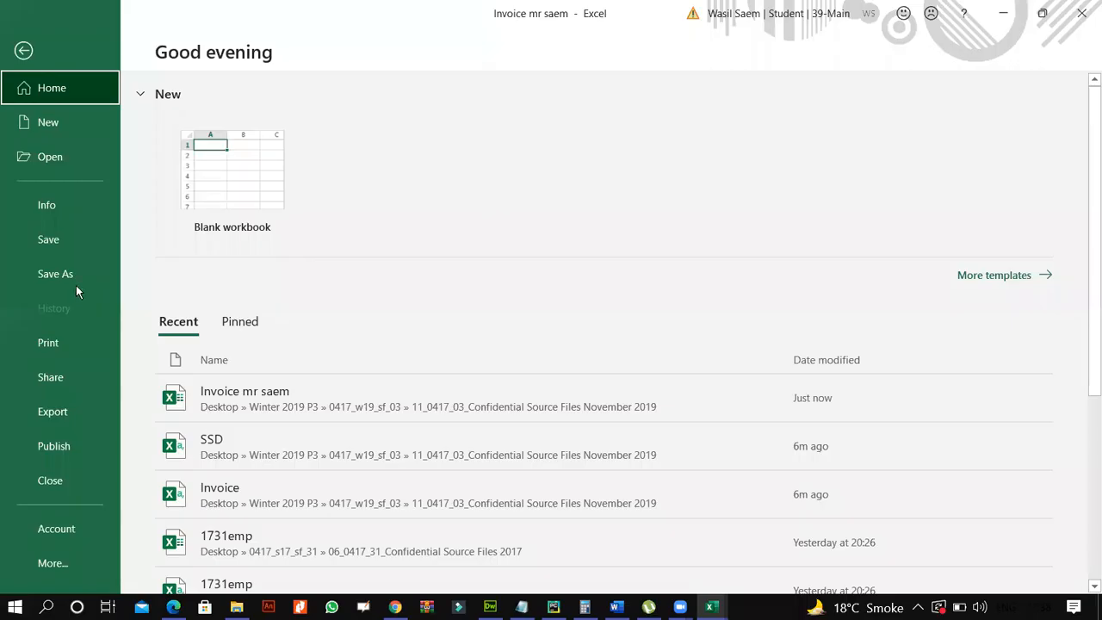
click(76, 344)
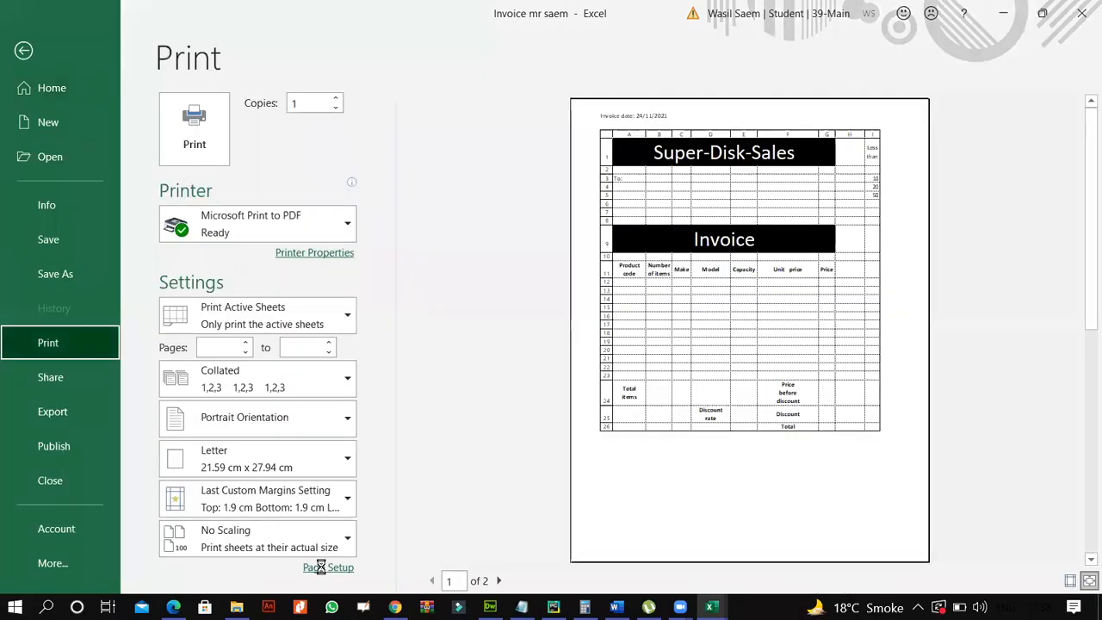
click(322, 568)
click(303, 63)
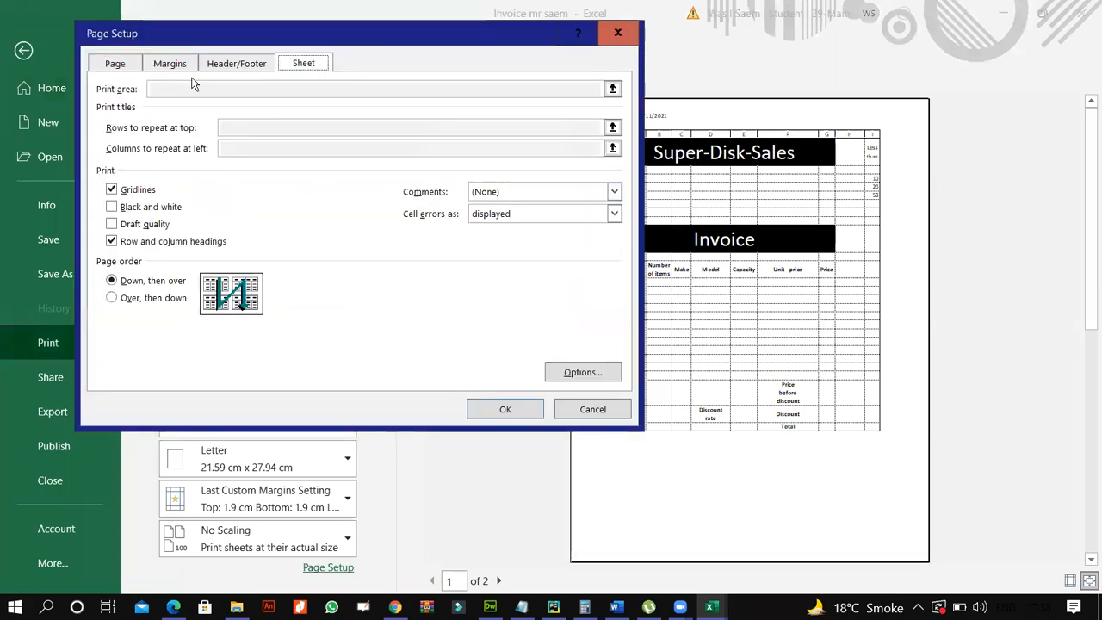
click(234, 67)
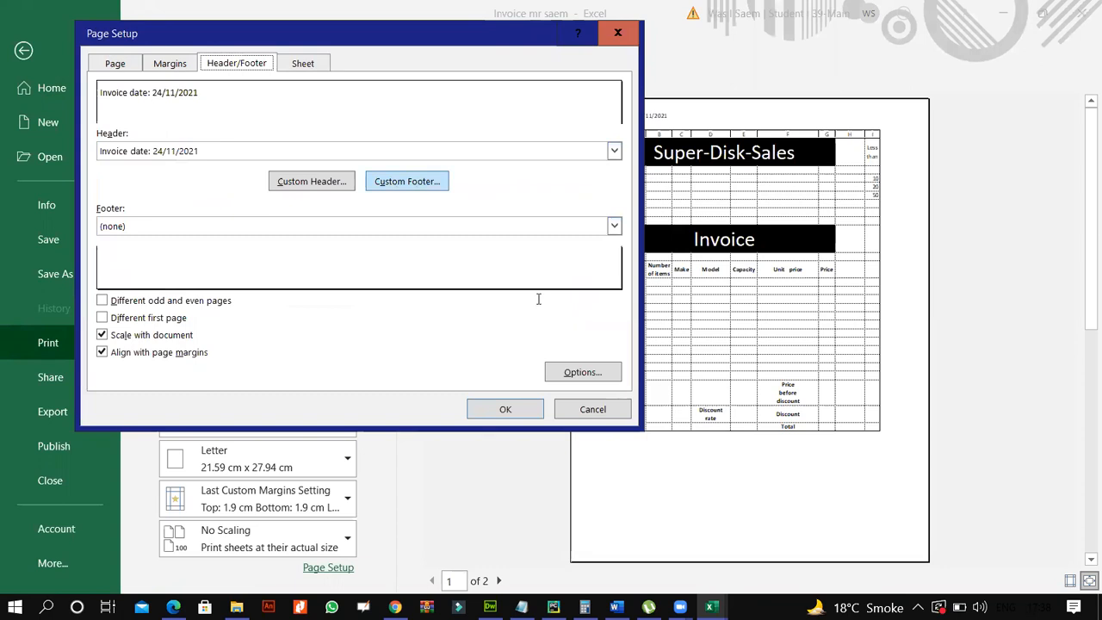
right_click(564, 351)
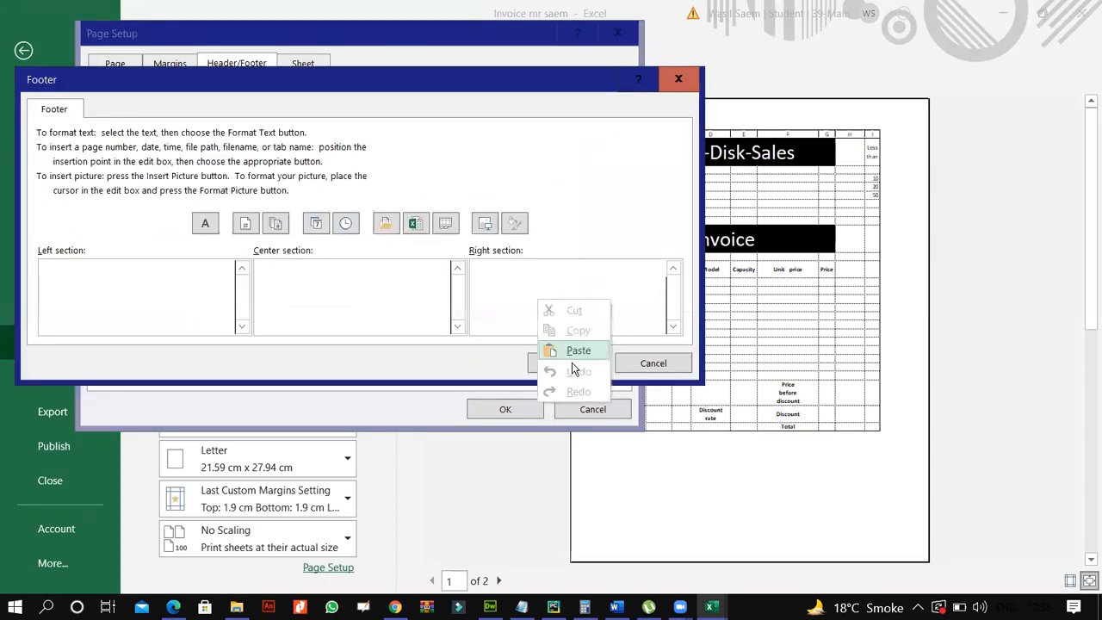
click(573, 353)
click(551, 362)
key(Return)
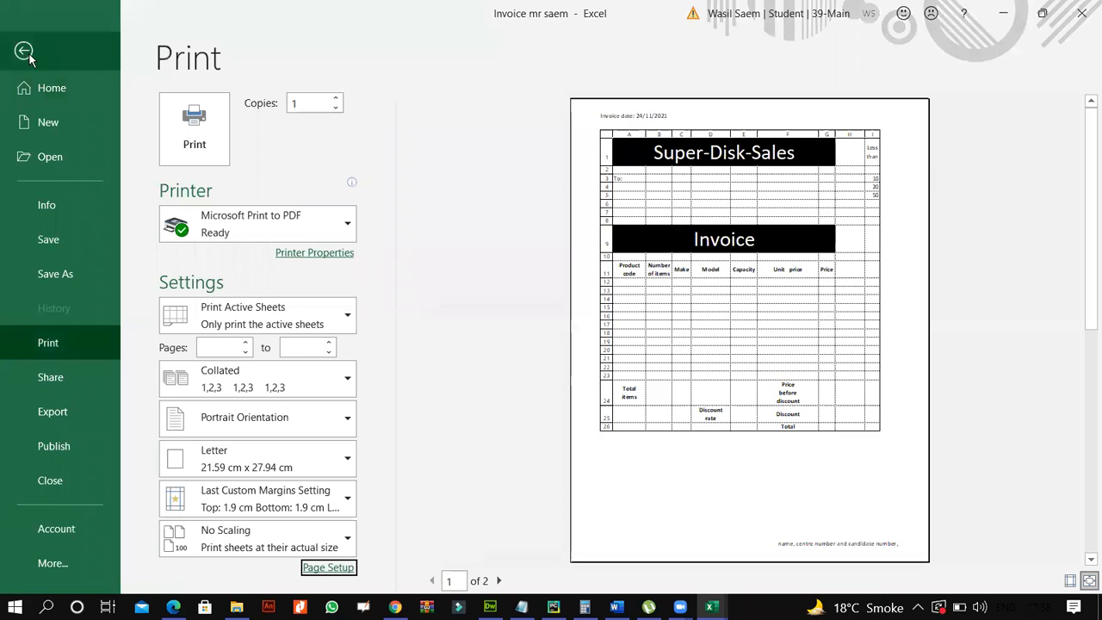
click(24, 52)
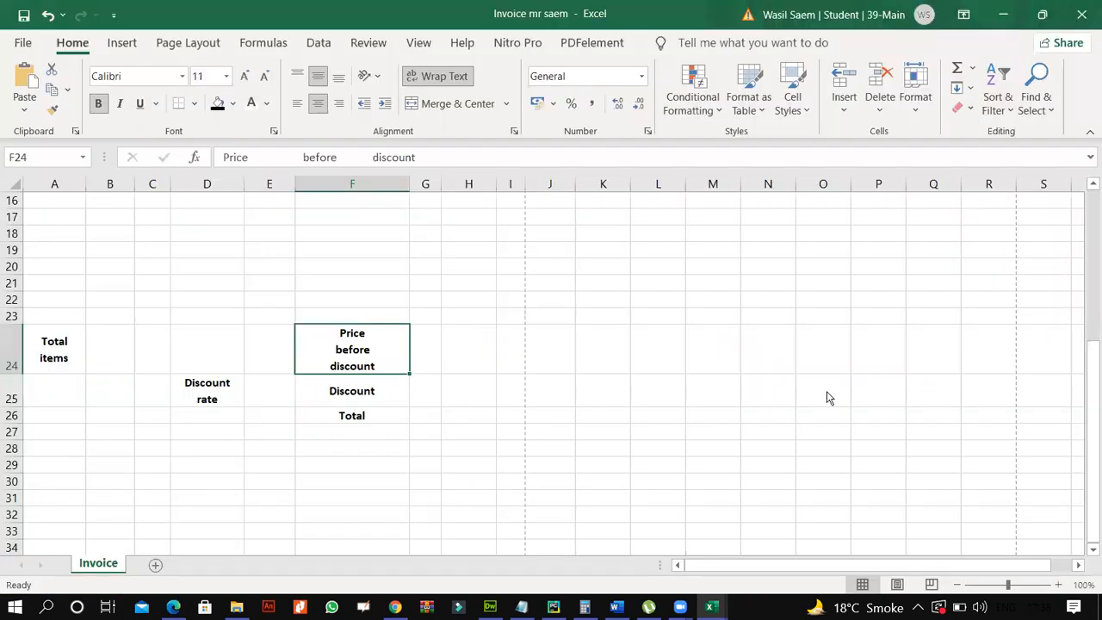
Return to the question paper in Edge, tick question 2's header and footer instructions with Draw, and circle its [2] marks
key(alt+Tab)
click(685, 80)
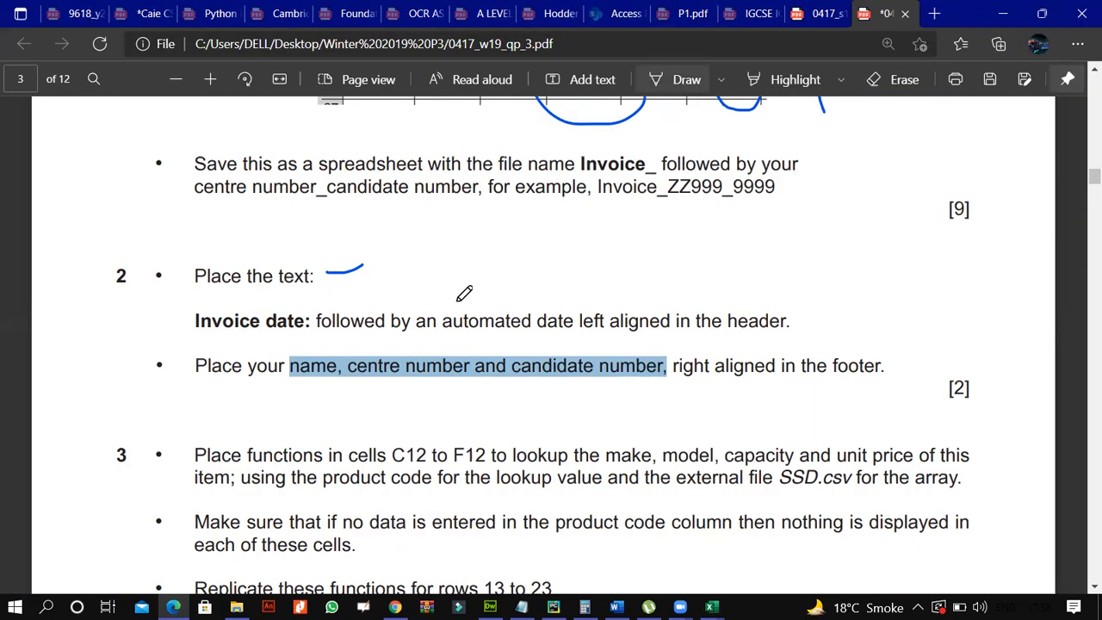
drag(796, 314, 855, 294)
drag(883, 354, 923, 342)
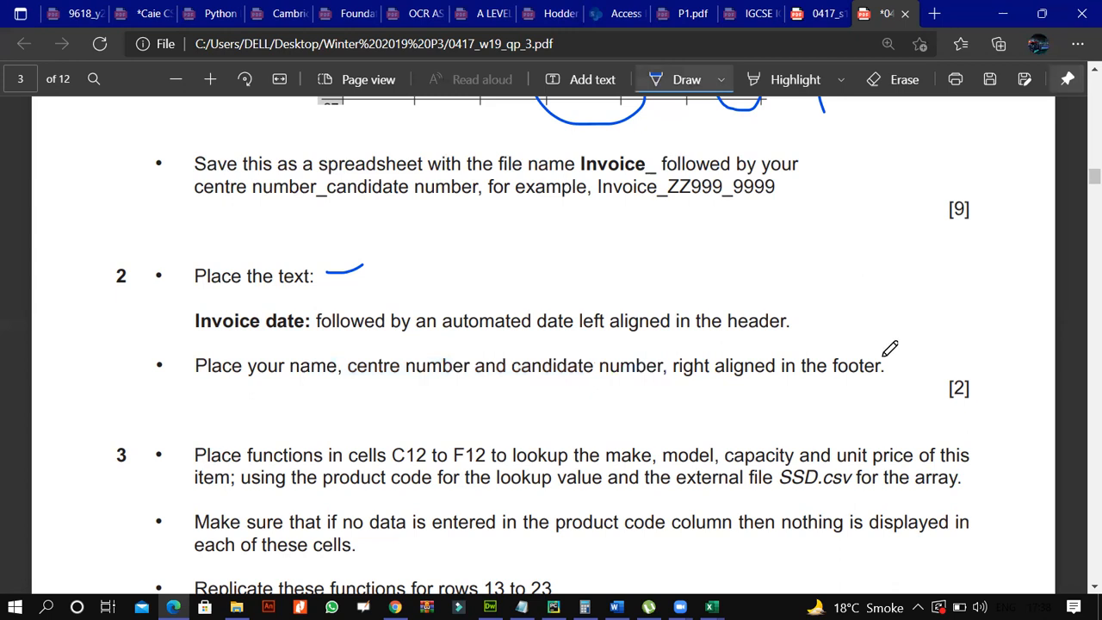
drag(957, 178, 938, 167)
mouse_move(975, 348)
mouse_down()
mouse_move(984, 399)
mouse_move(958, 348)
mouse_up()
On question 3, circle the [15] marks, tick make, model, capacity and unit price, underline item, and bracket the no-data instruction
scroll(524, 407, down, 3)
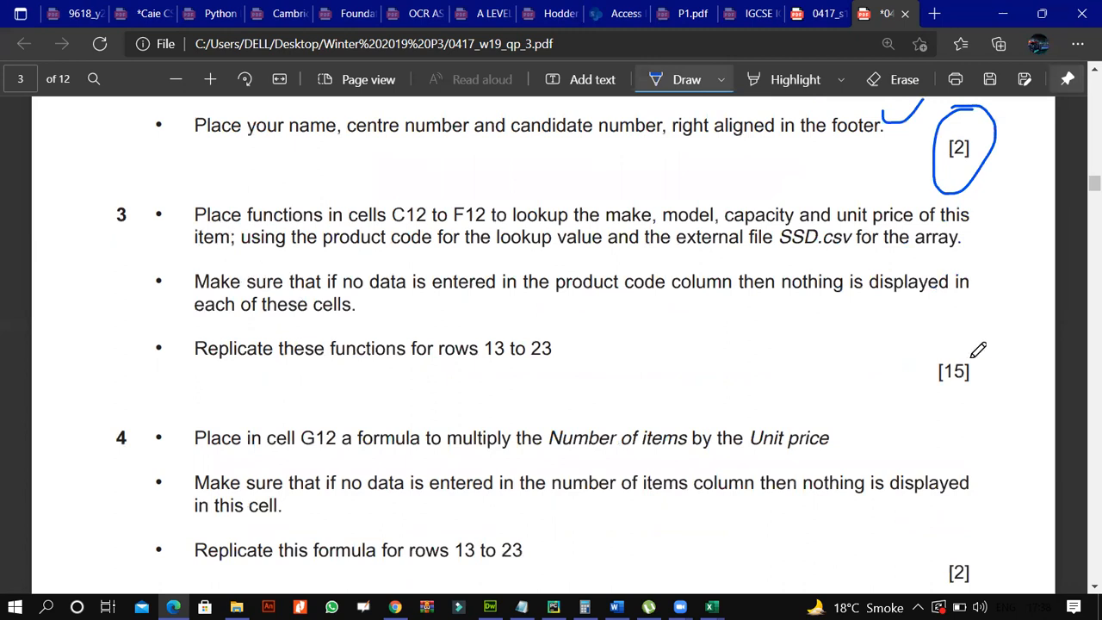
drag(976, 347, 957, 346)
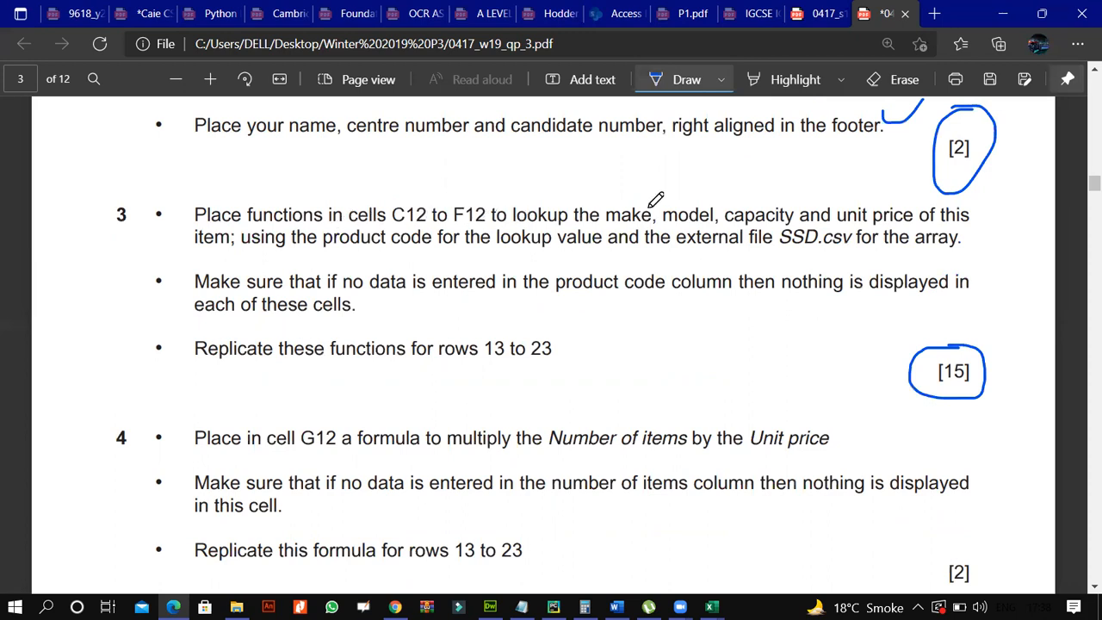
drag(625, 196, 653, 186)
drag(749, 191, 780, 176)
drag(867, 199, 895, 183)
drag(198, 246, 234, 247)
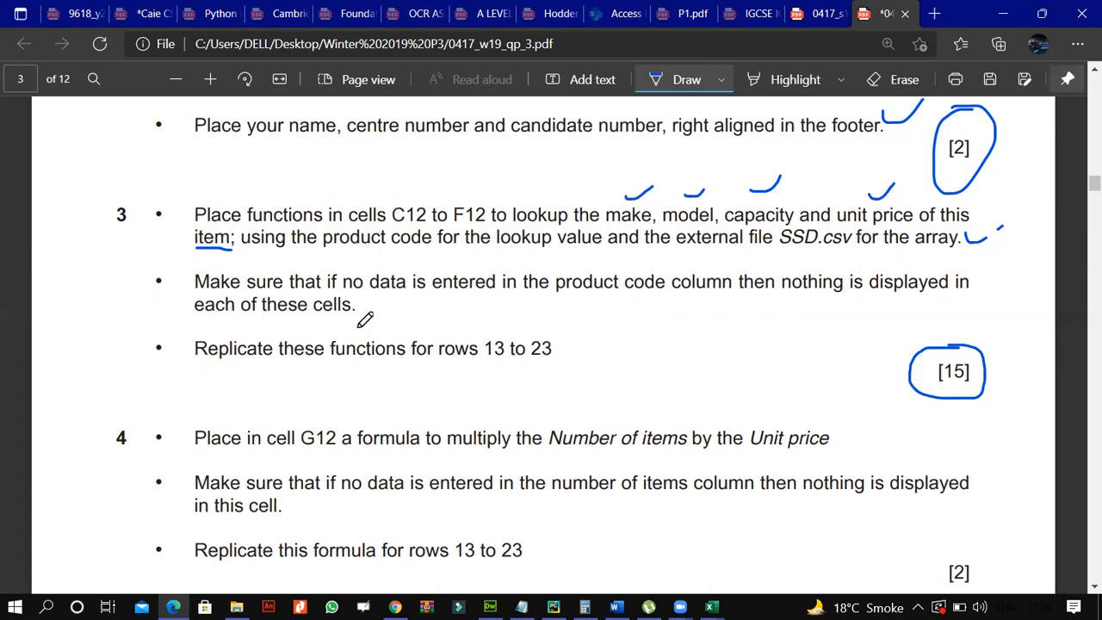
drag(977, 267, 966, 310)
Examine the Invoice table headings in Excel and the Code, Unit price, Capacity in GB, Make and Model columns in the SSD workbook
mouse_move(711, 606)
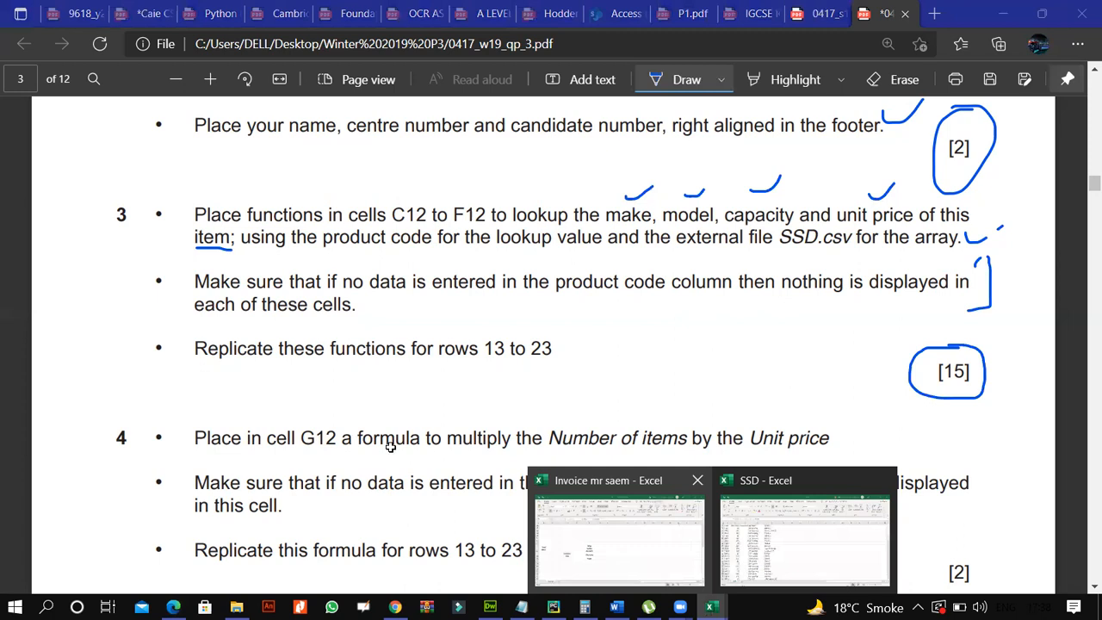
click(602, 508)
scroll(391, 442, up, 5)
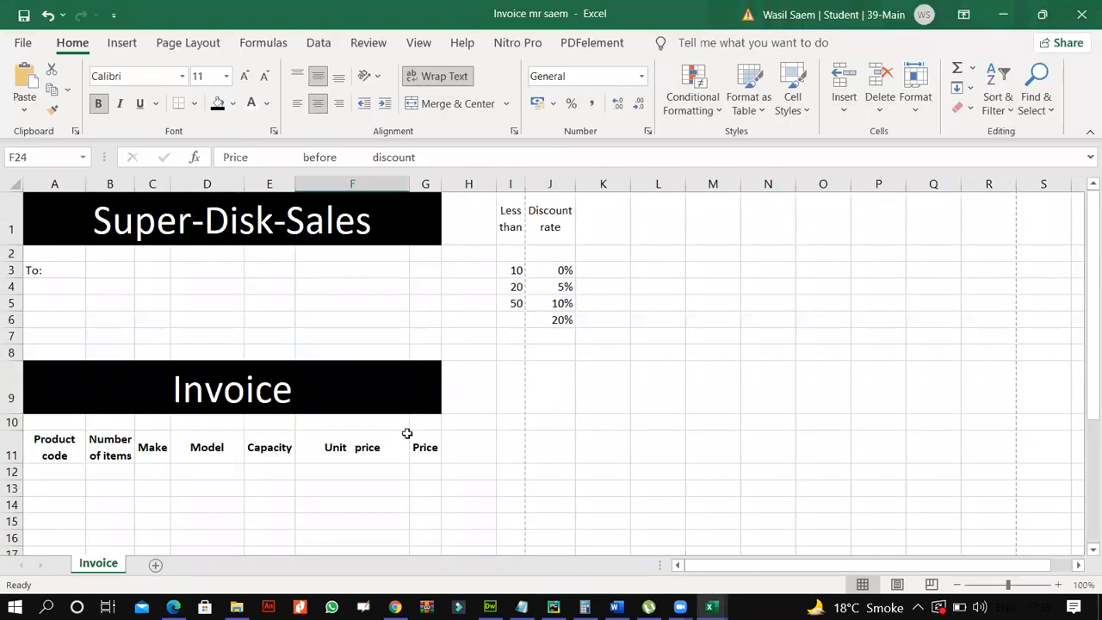
scroll(408, 433, down, 1)
mouse_move(706, 607)
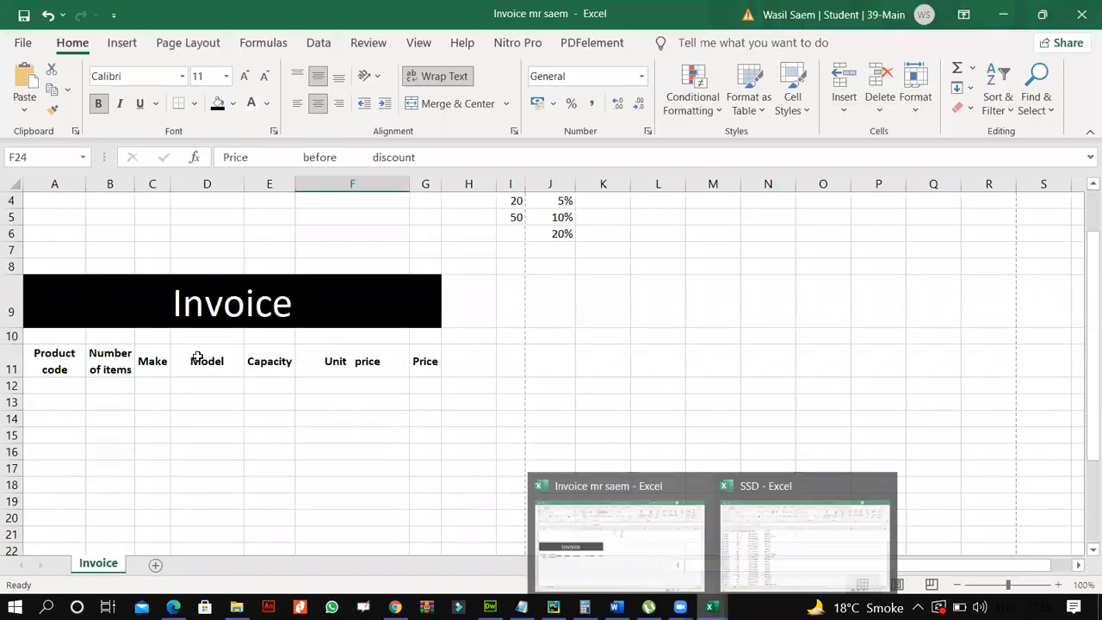
click(734, 539)
drag(43, 234, 55, 376)
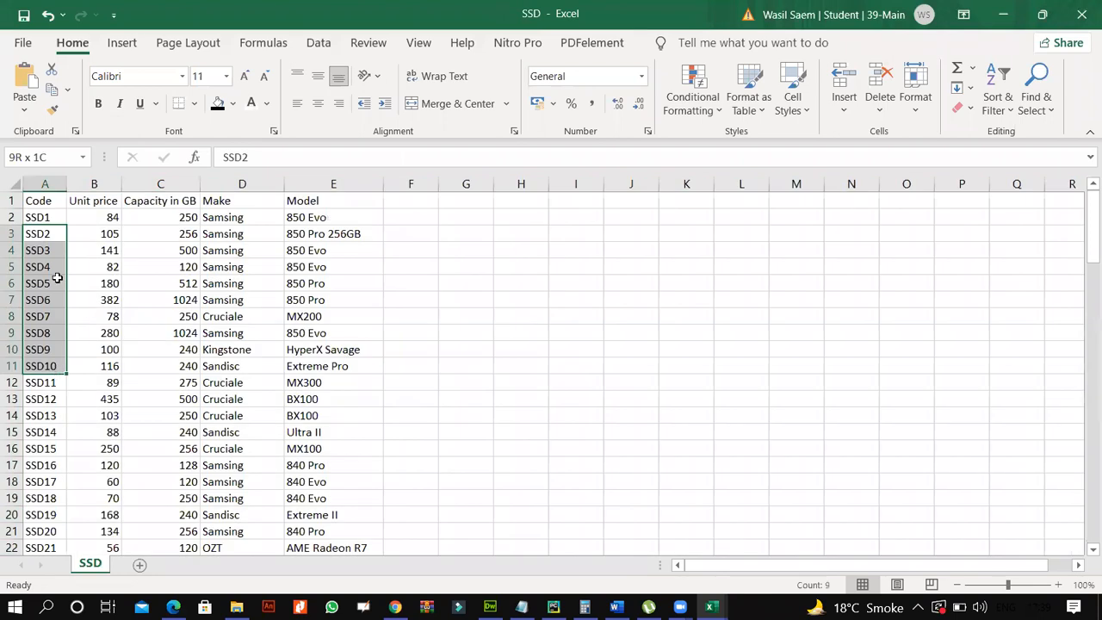
drag(101, 217, 103, 336)
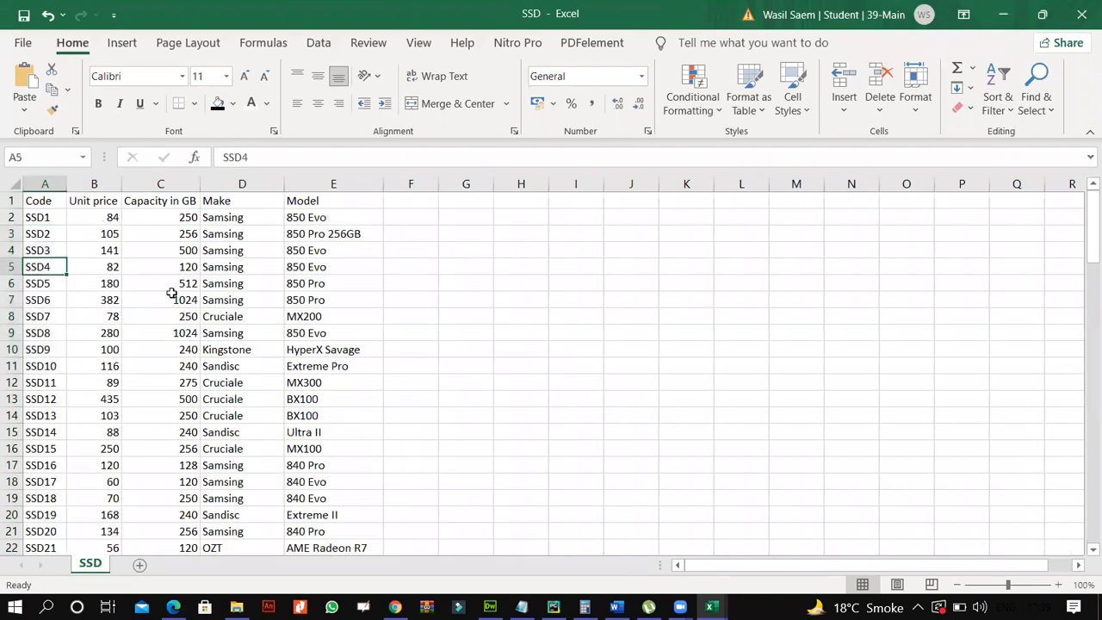
drag(160, 217, 172, 332)
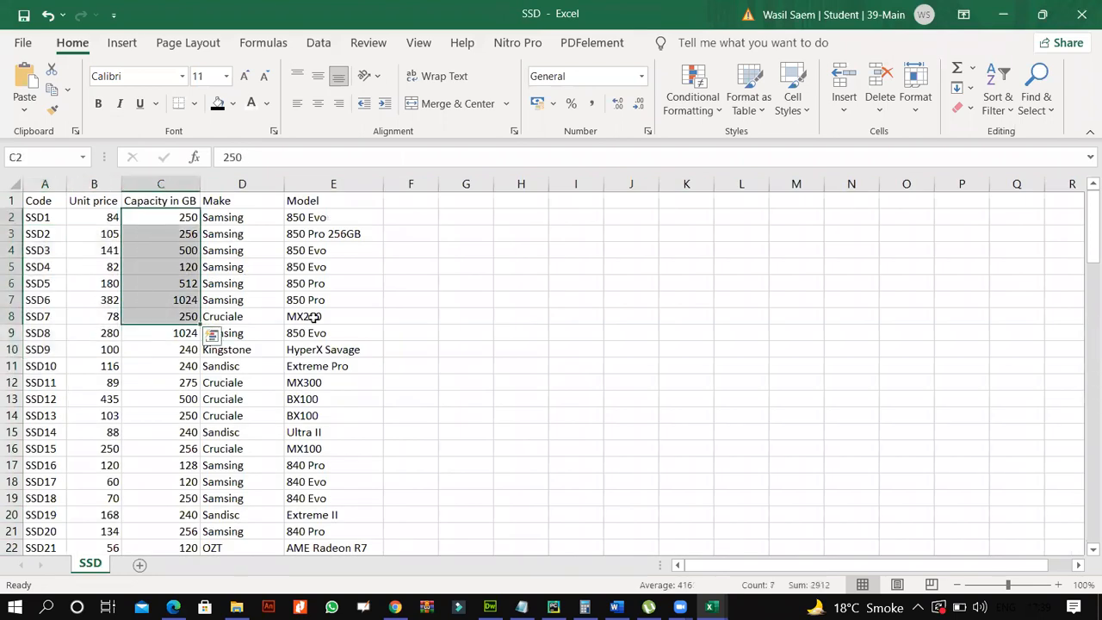
drag(306, 249, 310, 316)
drag(43, 217, 322, 432)
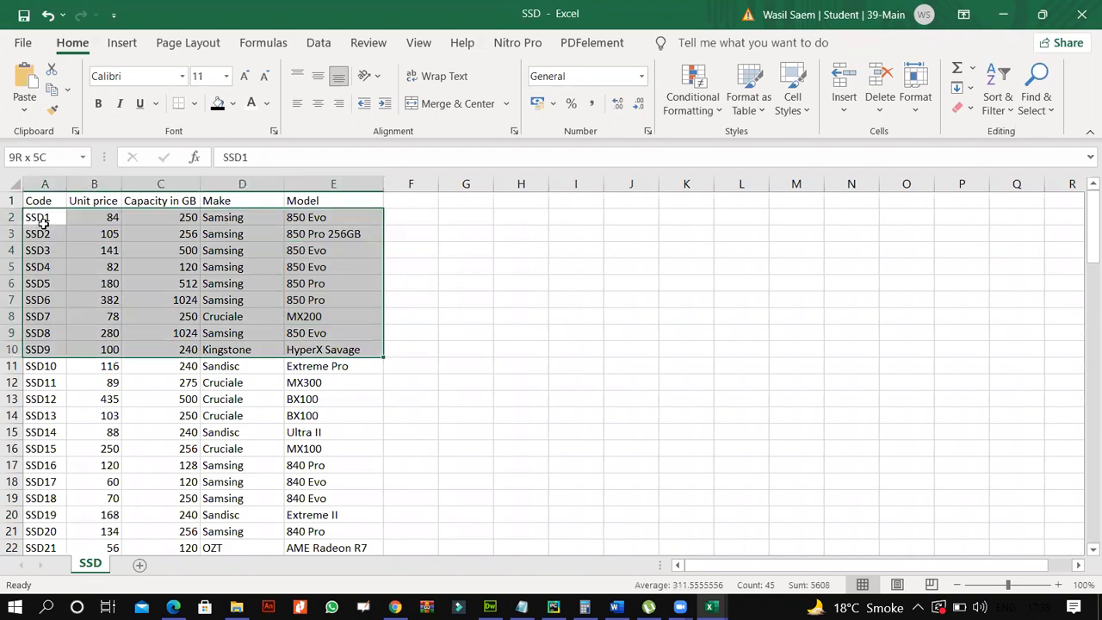
drag(45, 217, 49, 399)
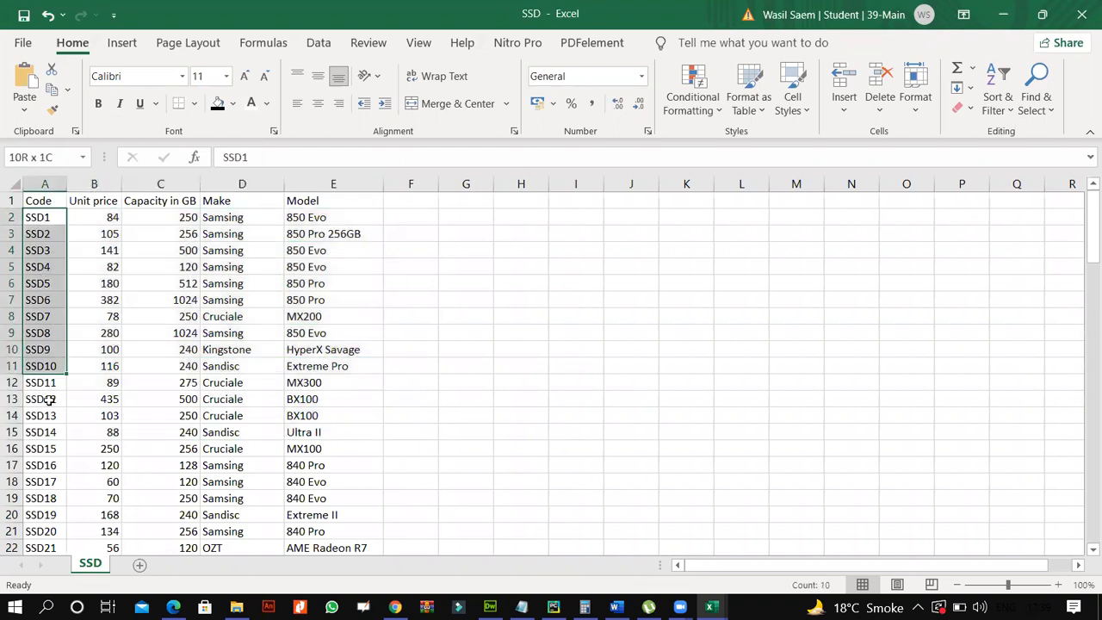
click(96, 221)
drag(172, 233, 183, 349)
drag(318, 236, 332, 350)
Return to the Invoice workbook and examine the Product code cells from A12 downward
click(613, 559)
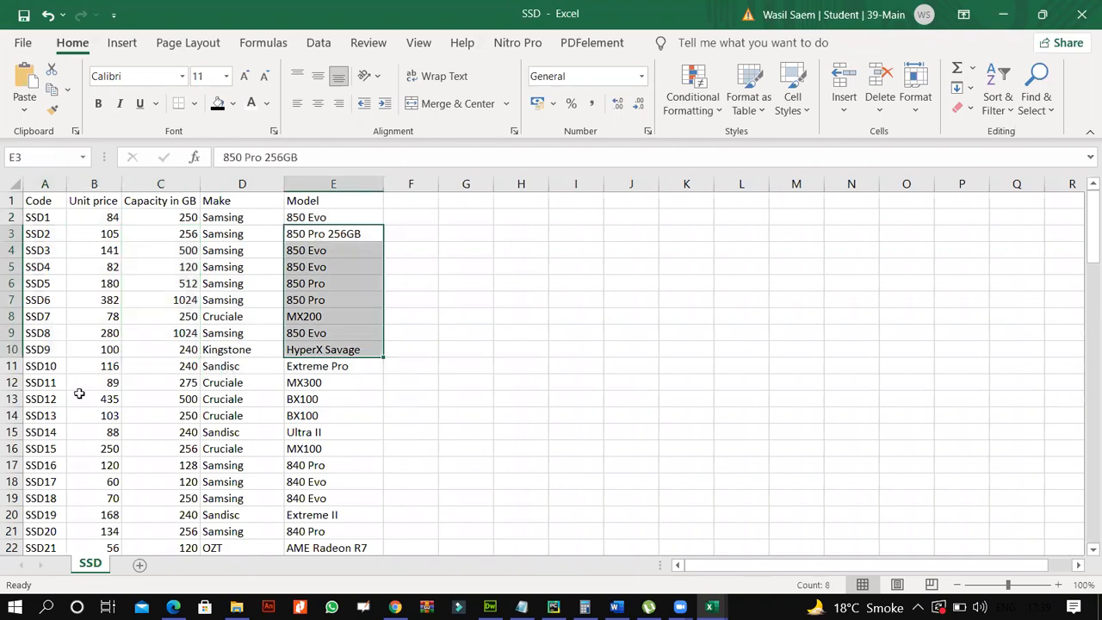
click(61, 387)
click(63, 399)
key(Up)
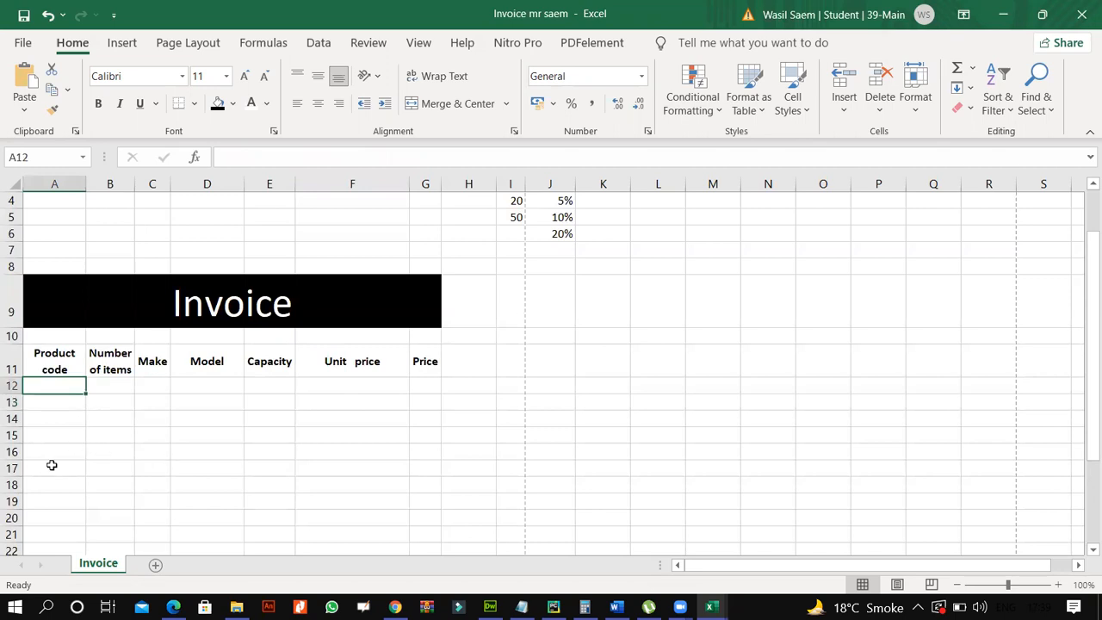
key(Down)
key(Down)
key(Down)
key(Down)
key(Down)
click(65, 387)
click(70, 416)
key(Up)
key(Up)
click(65, 415)
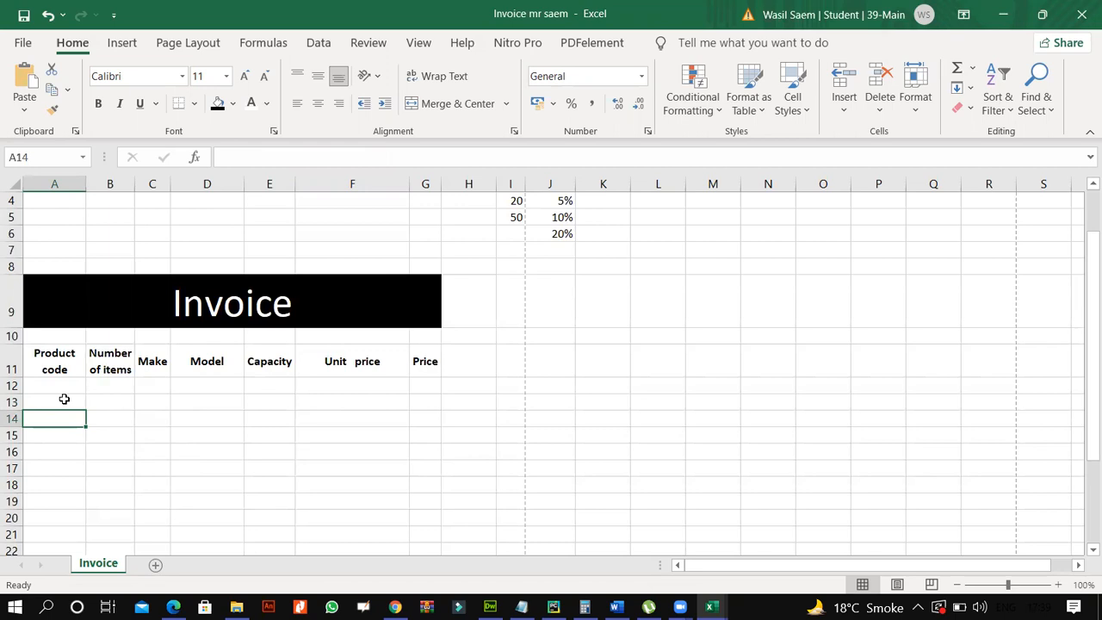
Examine the Product code, Number of items, Price, Model and Make cells in row 12 and recheck question 3 in the paper
click(67, 398)
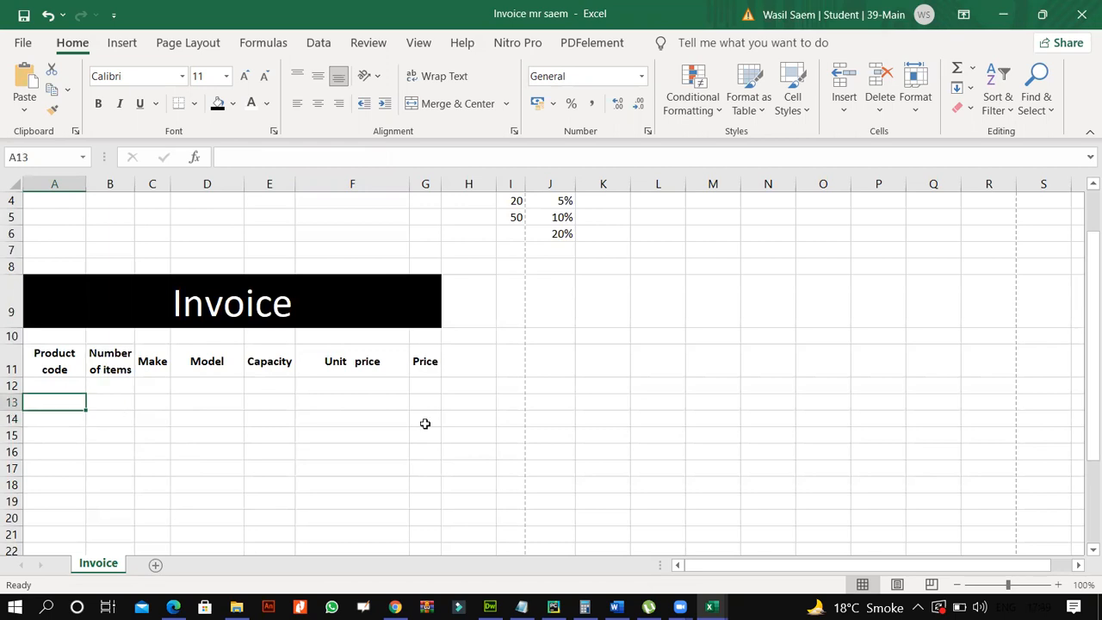
click(421, 372)
click(421, 384)
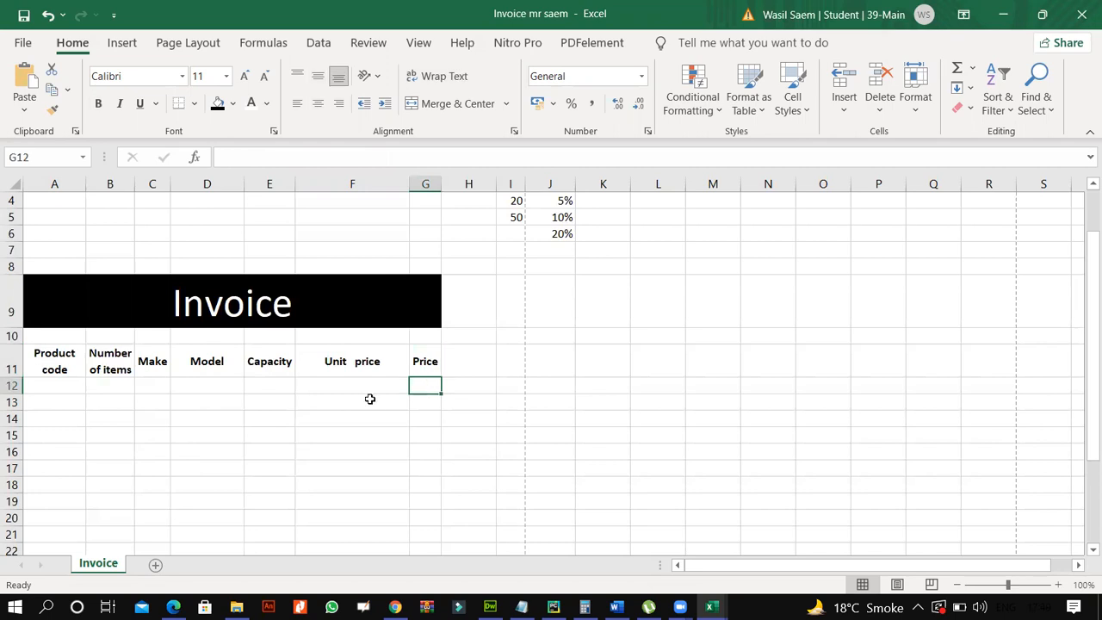
click(112, 384)
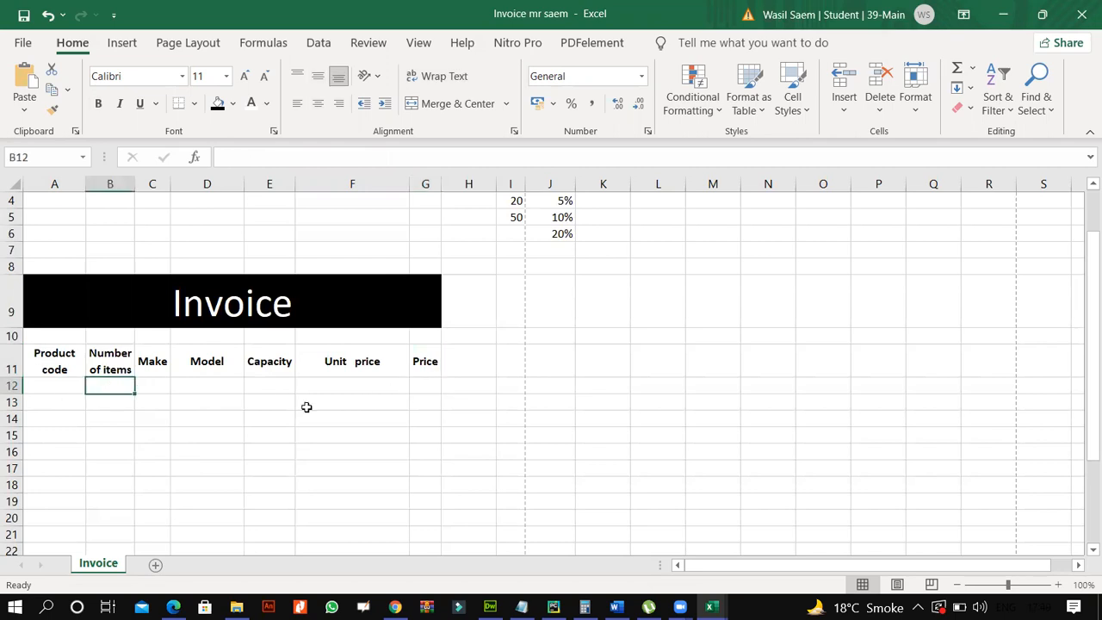
click(425, 385)
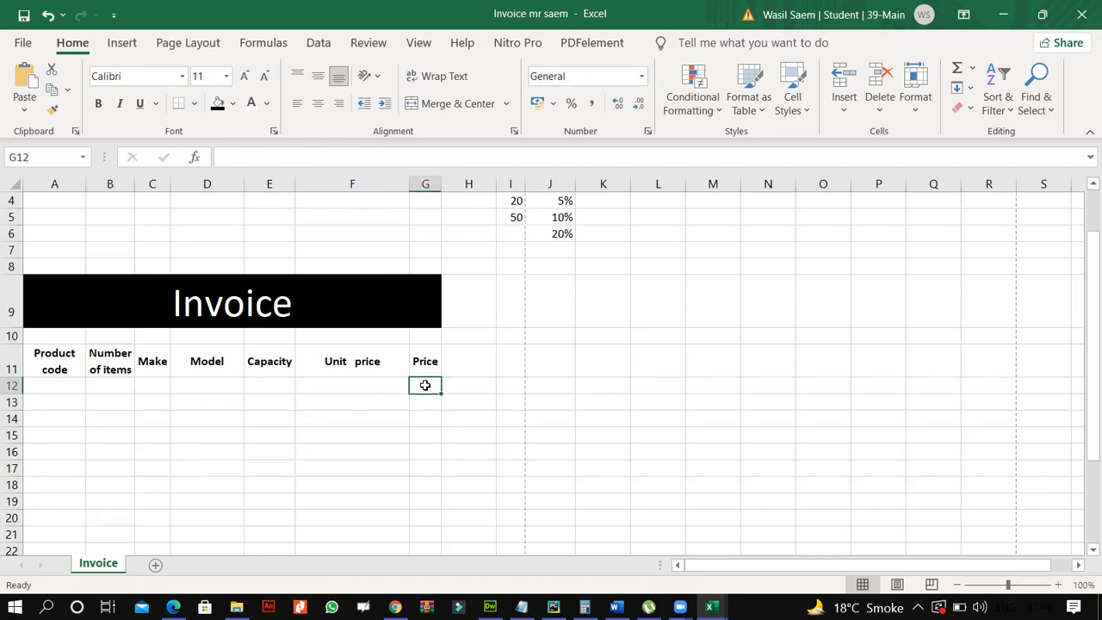
click(106, 385)
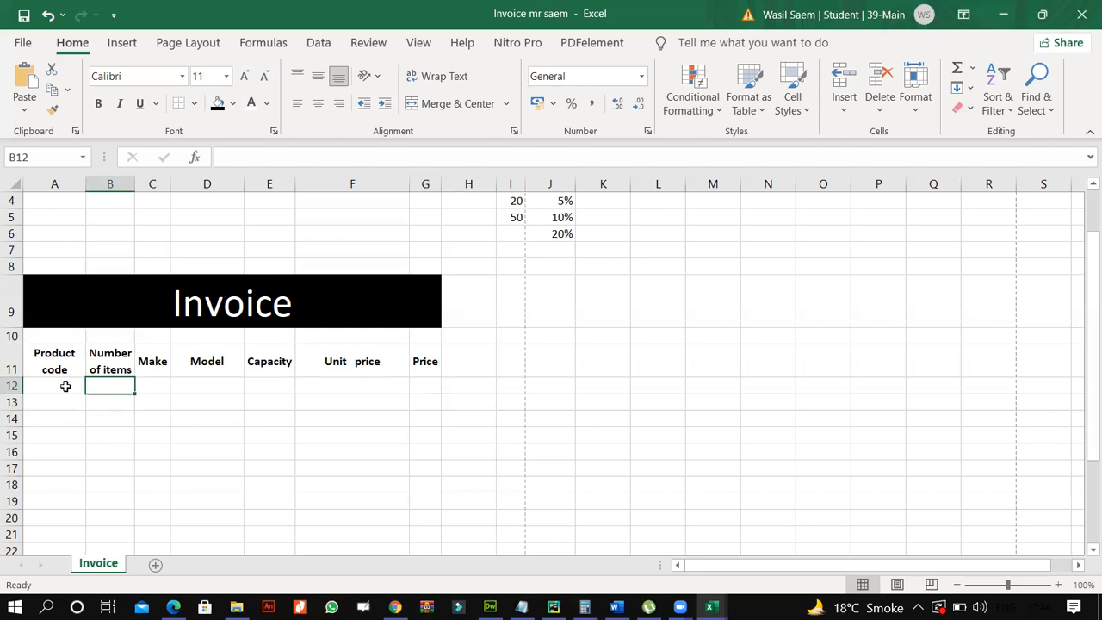
key(Left)
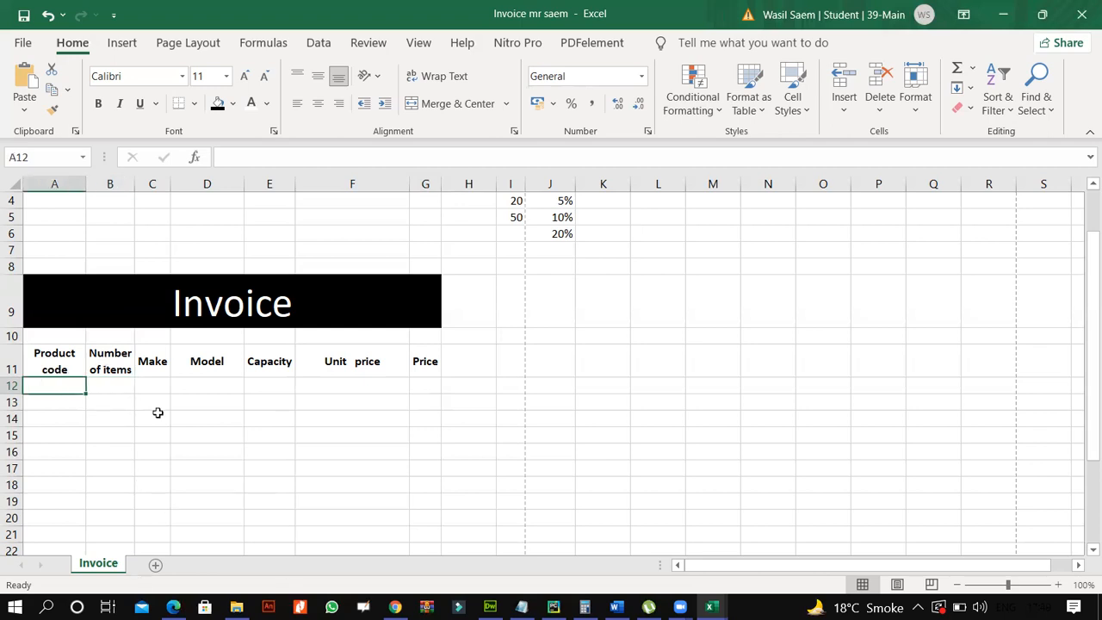
click(206, 383)
click(160, 387)
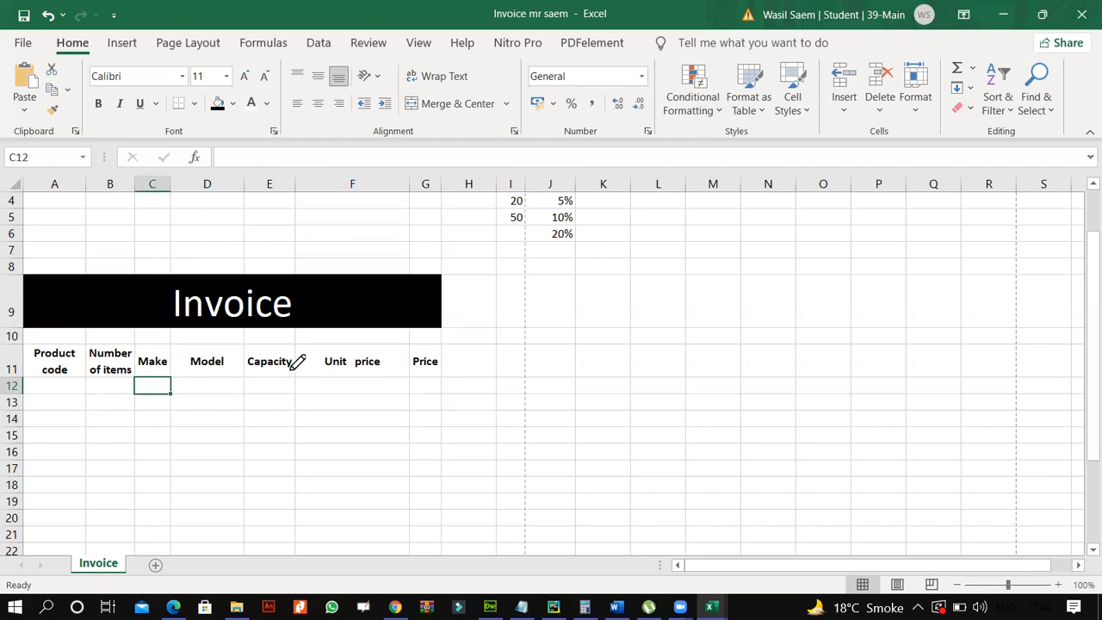
key(alt+Tab)
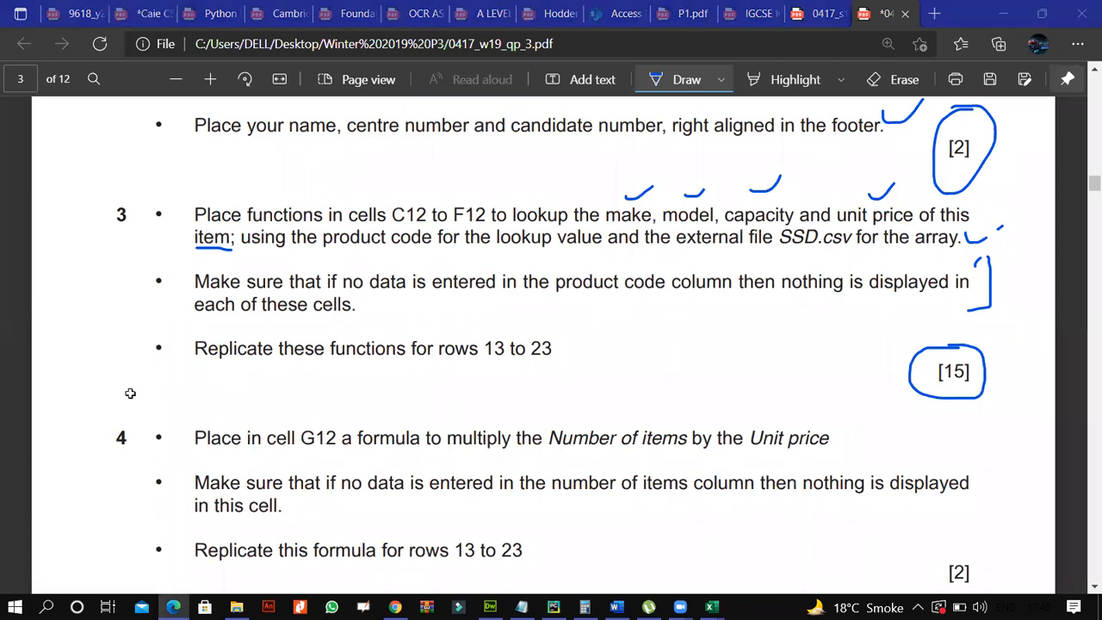
key(alt+Tab)
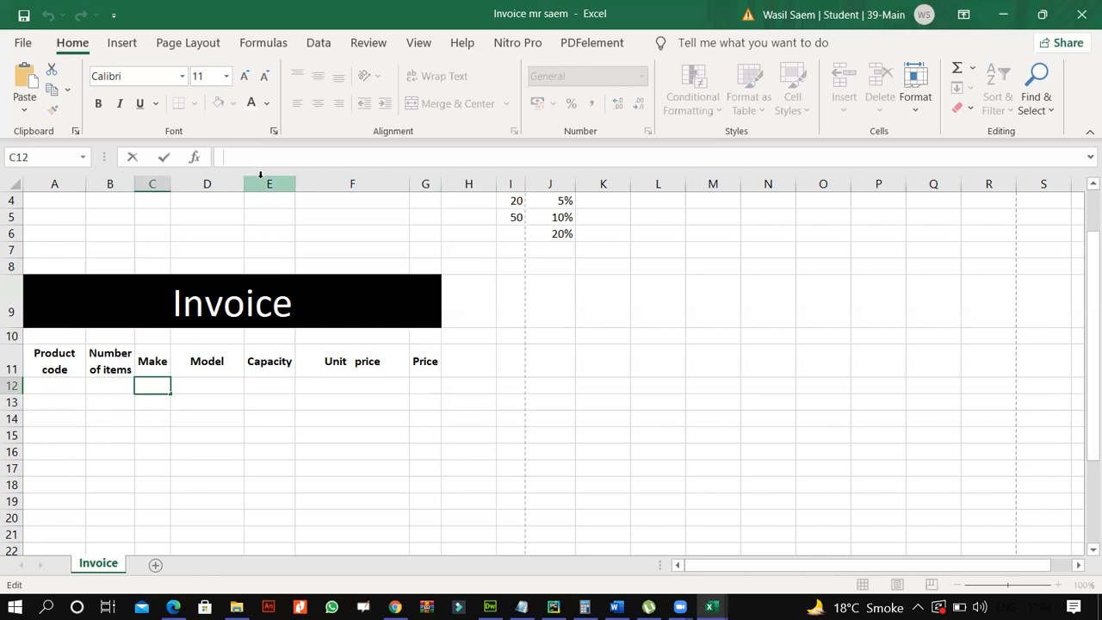
text(=)
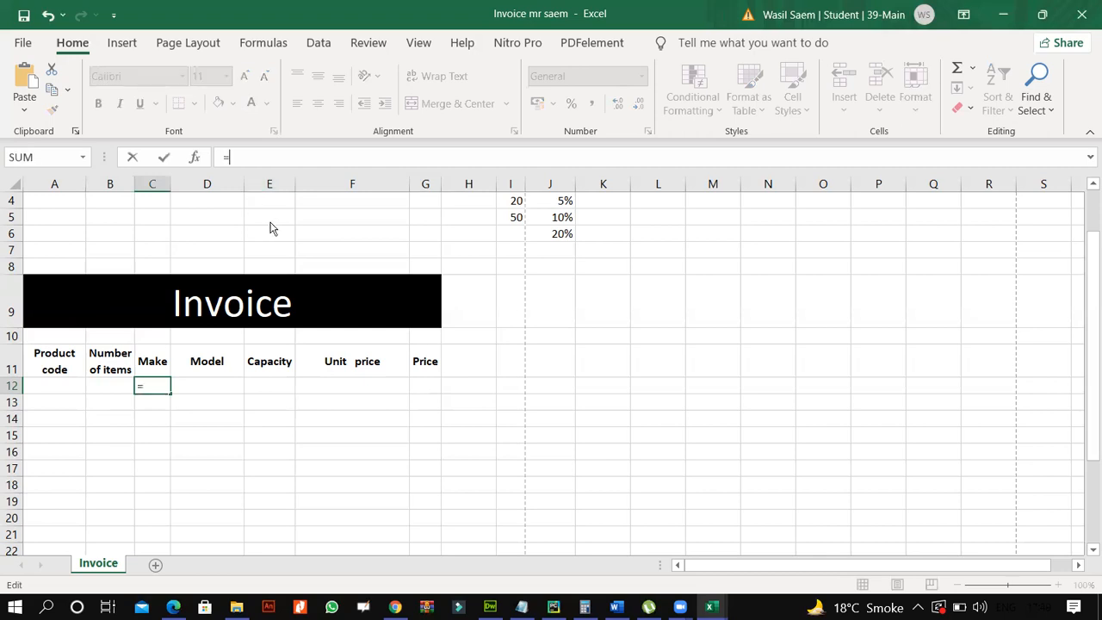
text(v)
click(276, 273)
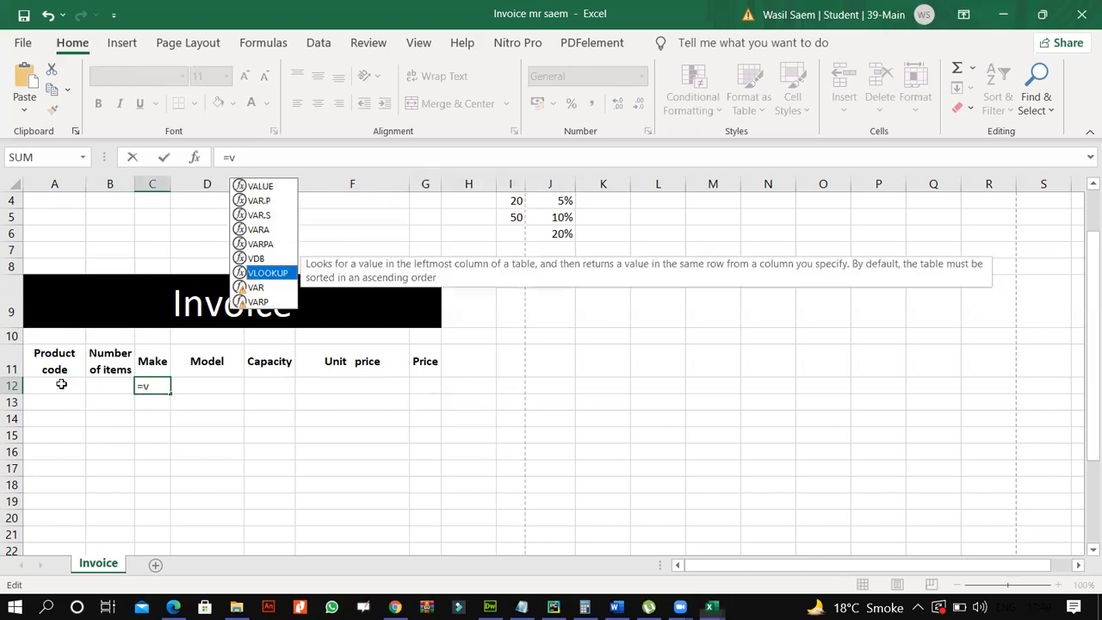
key(Tab)
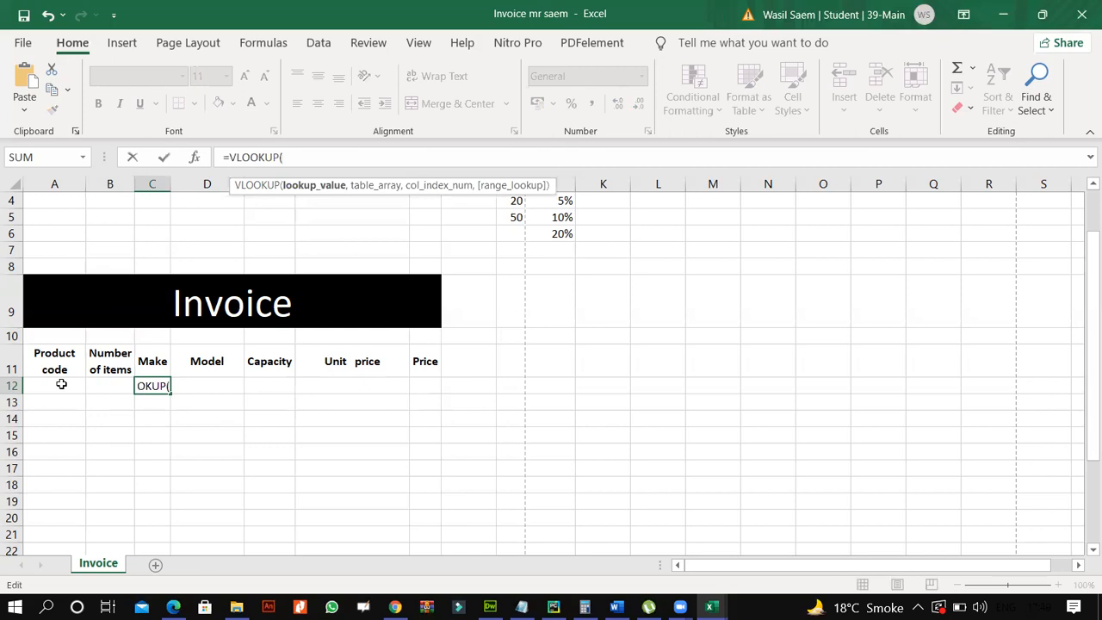
click(61, 384)
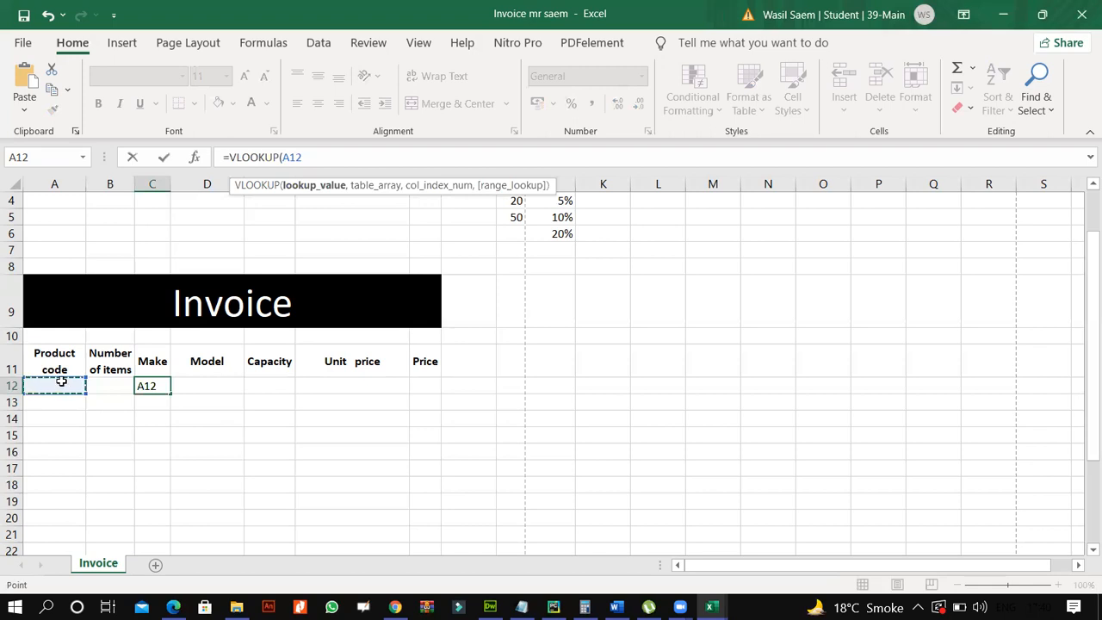
key(Escape)
Begin an IF formula in the Make cell C12 that tests A12="" and returns an empty string when true
text(=V)
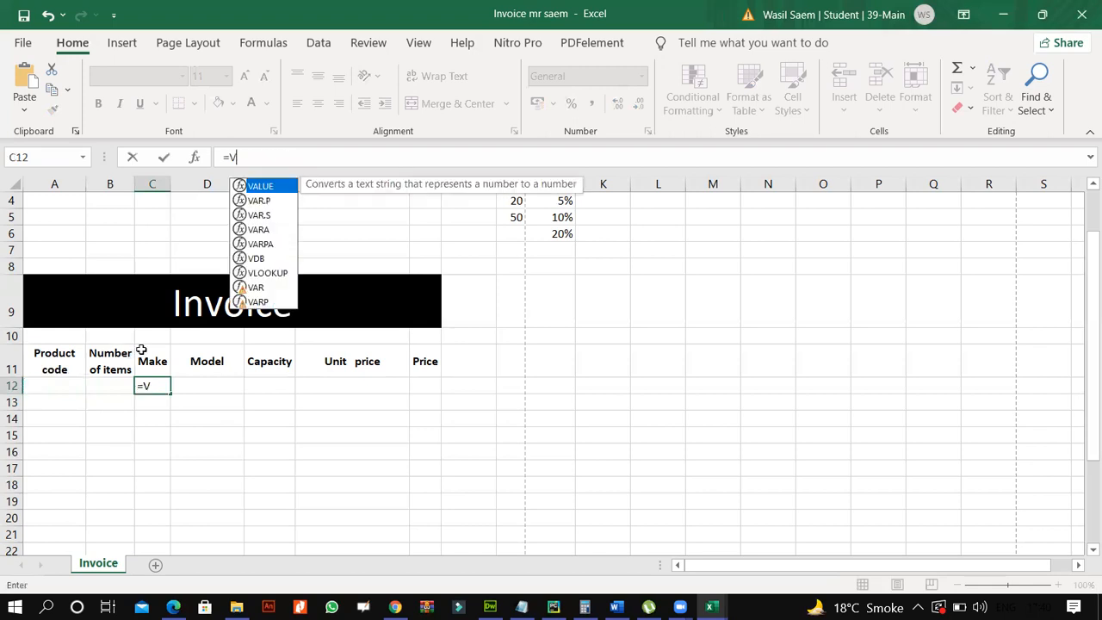
key(BackSpace)
text(i)
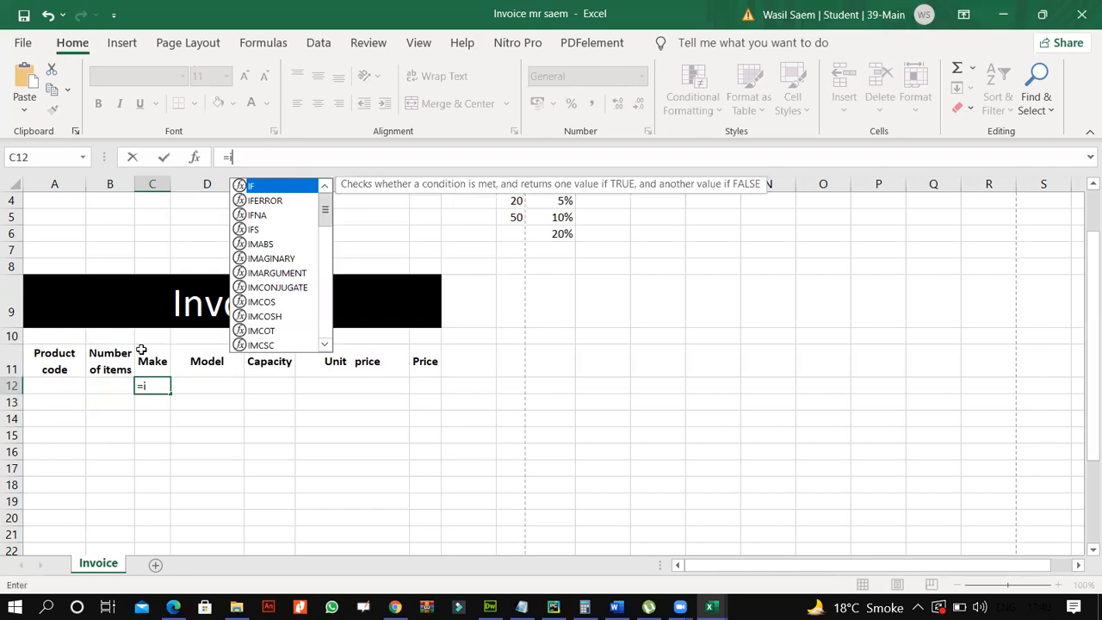
text(f())
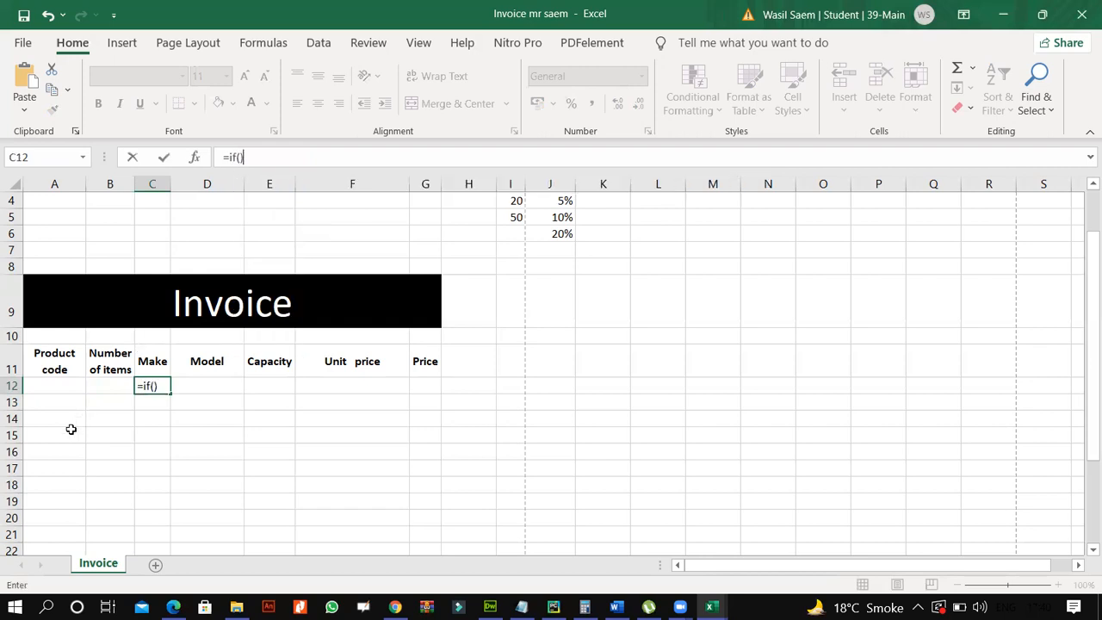
key(Left)
click(47, 387)
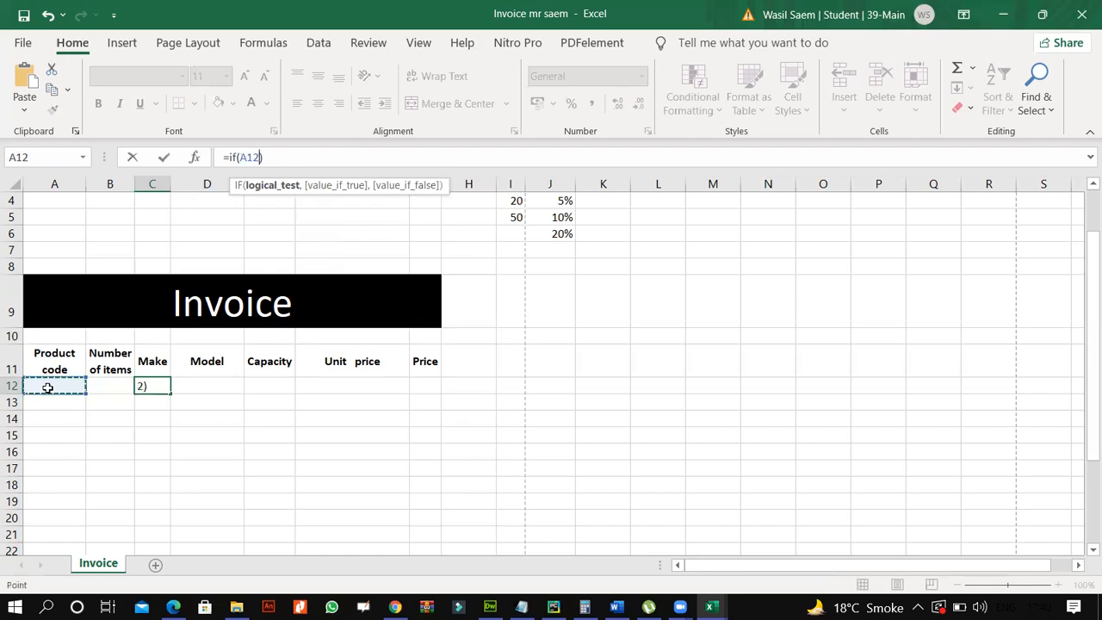
text(="",)
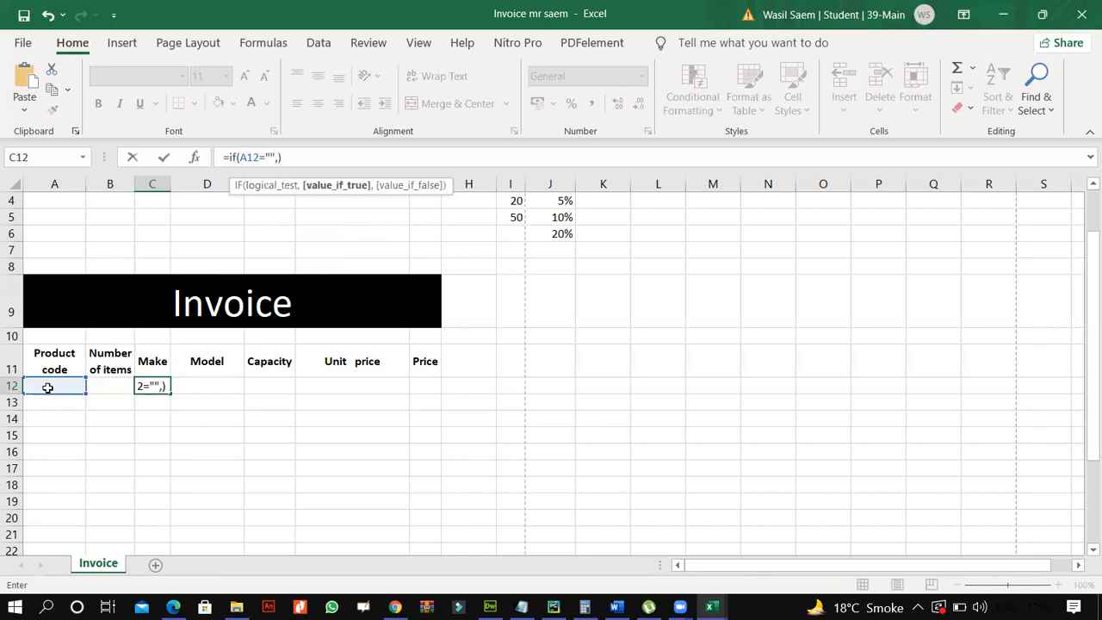
text("",)
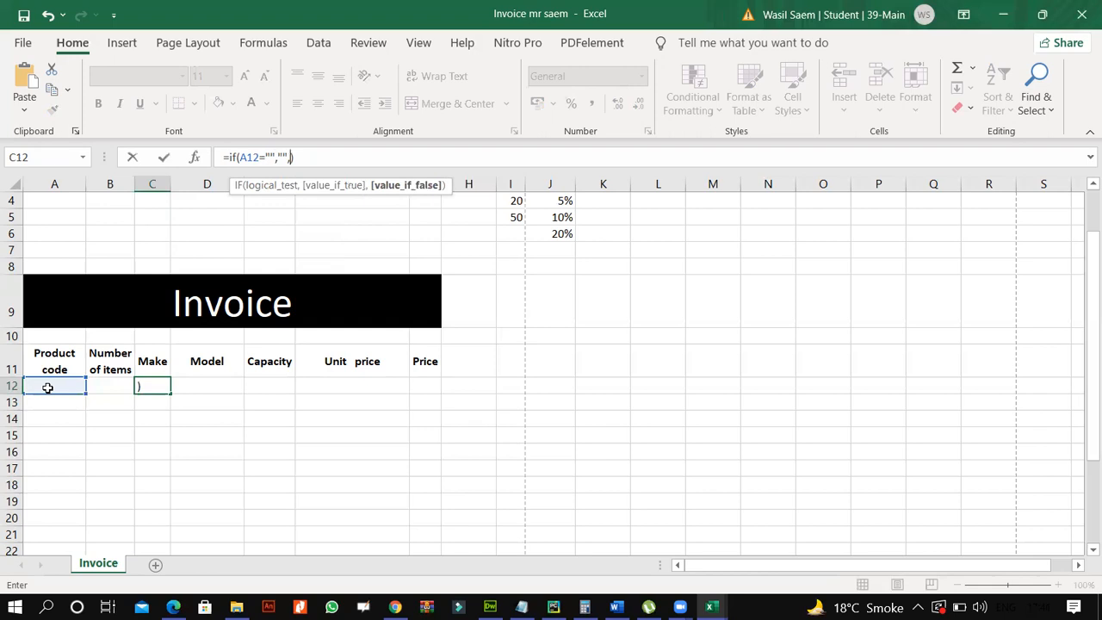
Nest a VLOOKUP as the IF's false value, looking up A12 in the SSD.csv range $A$2:$E$106
text(vloo)
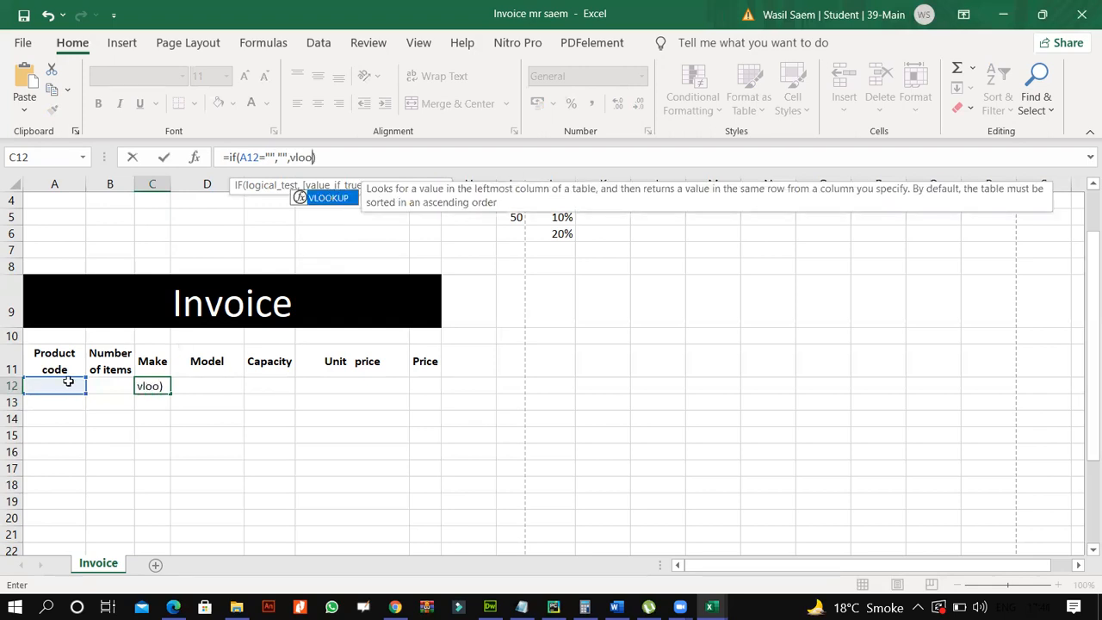
key(Tab)
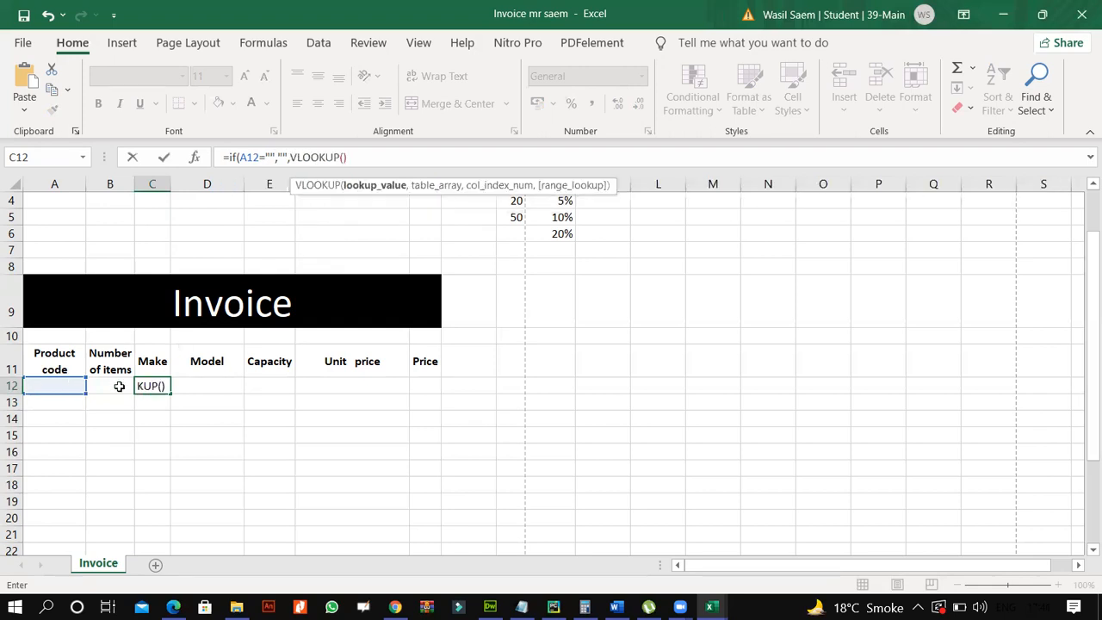
click(61, 385)
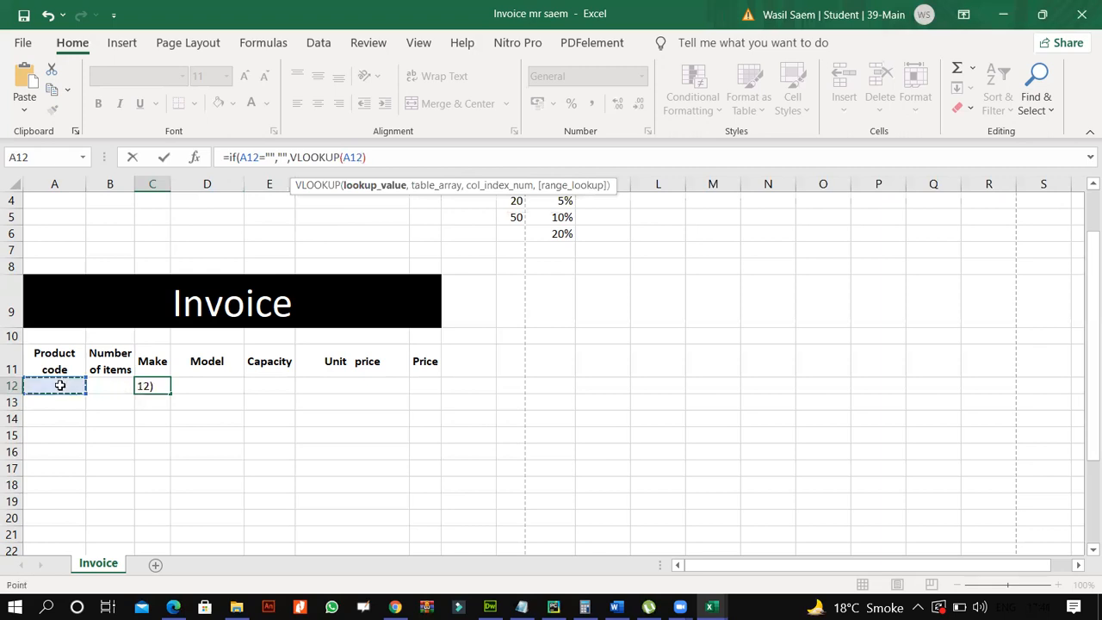
text(,)
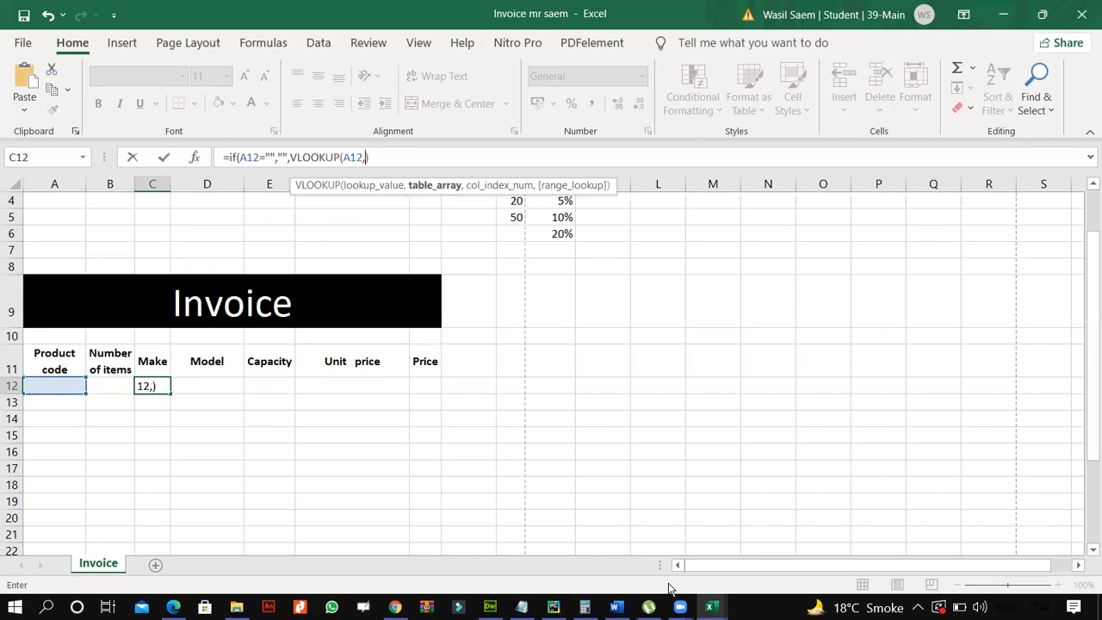
click(737, 549)
drag(39, 217, 334, 533)
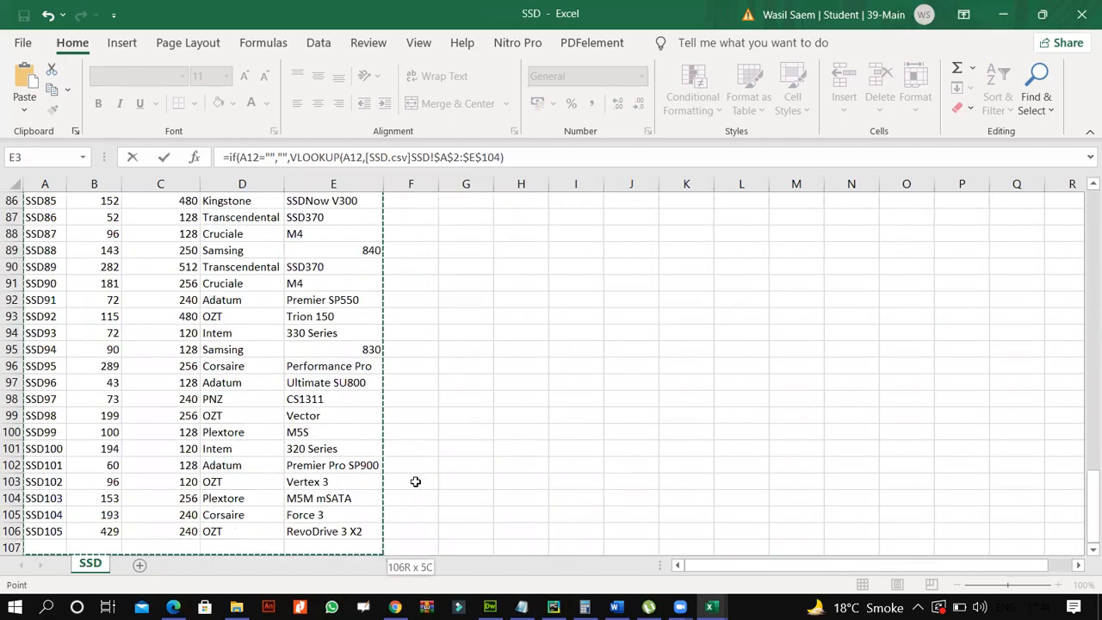
drag(1089, 504, 1089, 201)
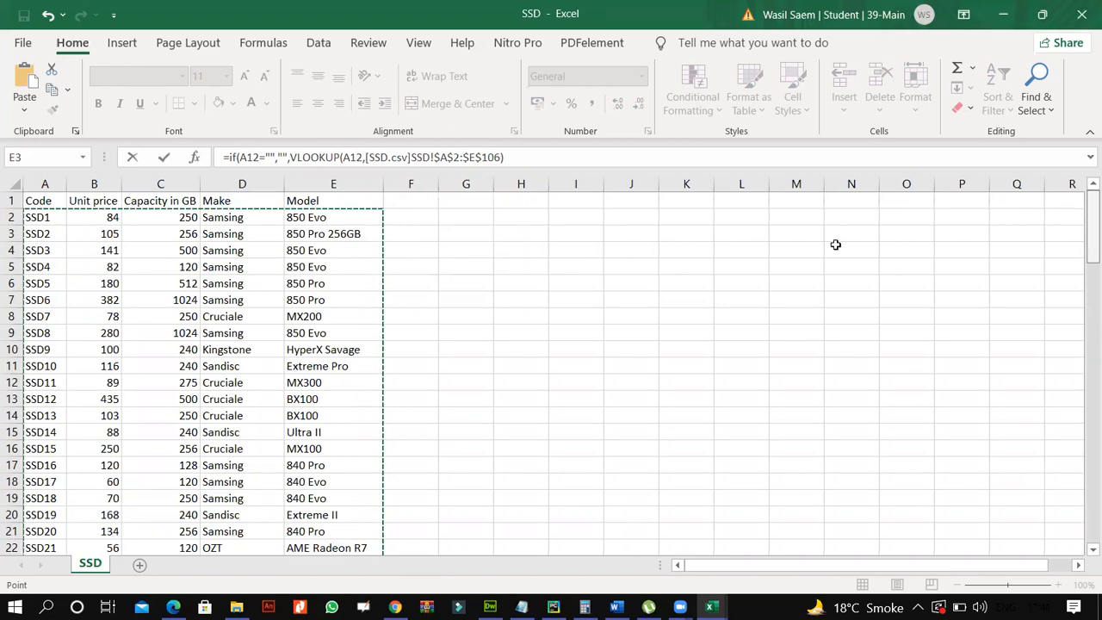
click(505, 157)
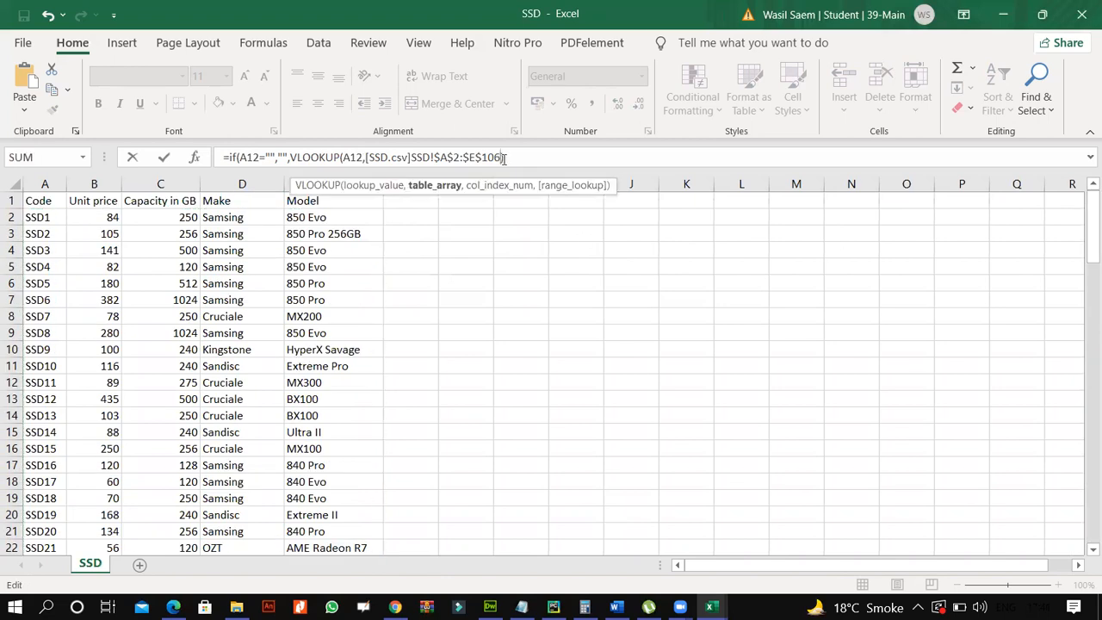
text(,)
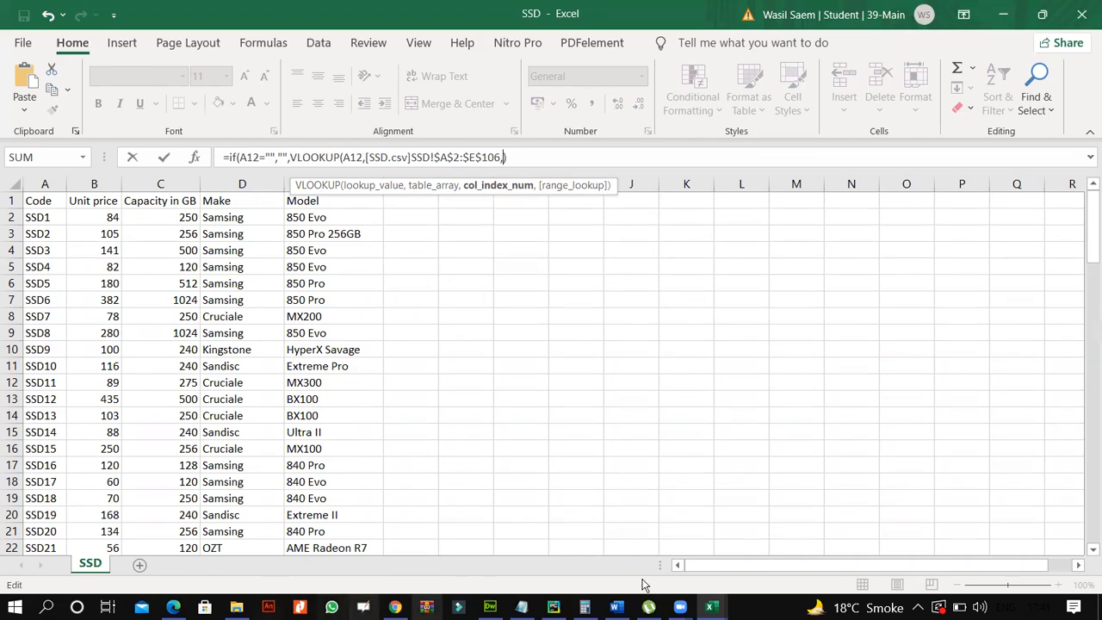
Complete the lookup with column index 4 for Make and 0 for an exact match, and enter the formula
click(712, 607)
click(630, 568)
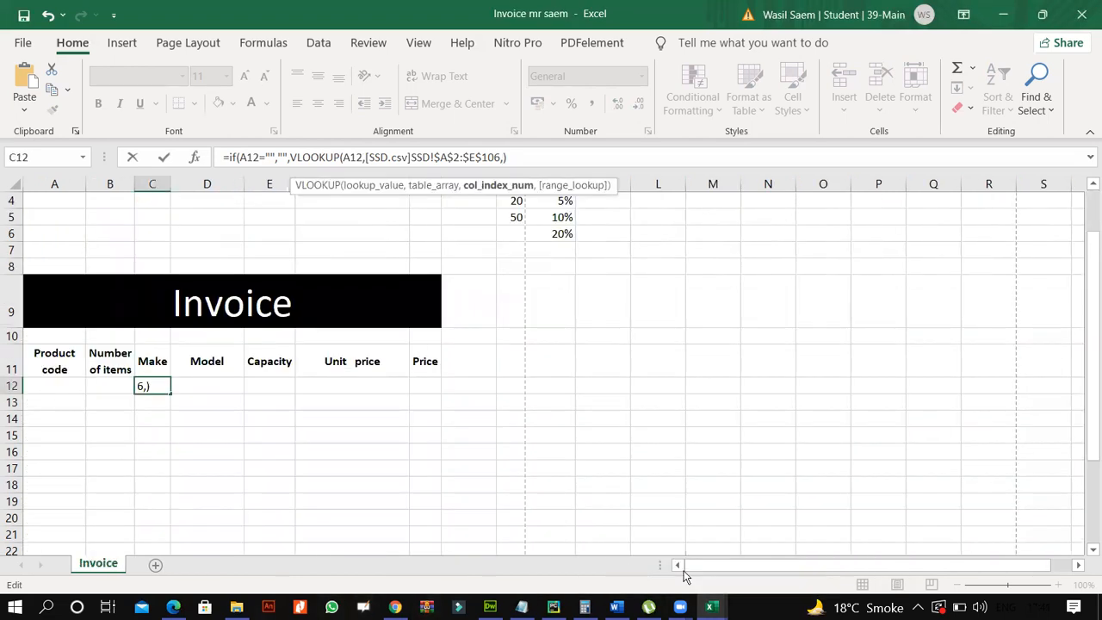
click(753, 553)
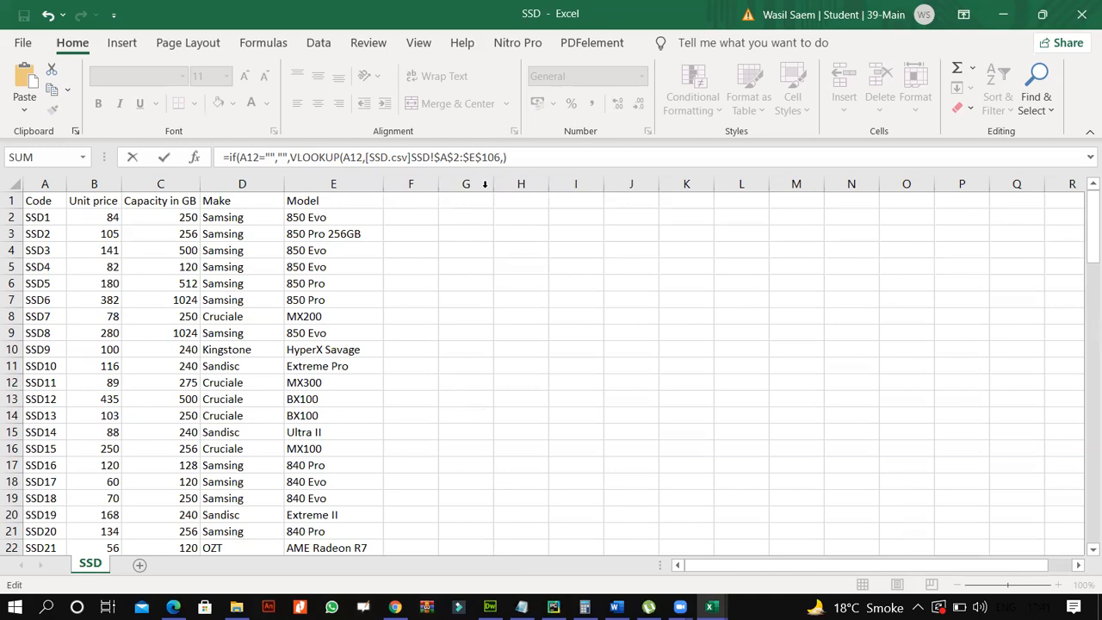
text())
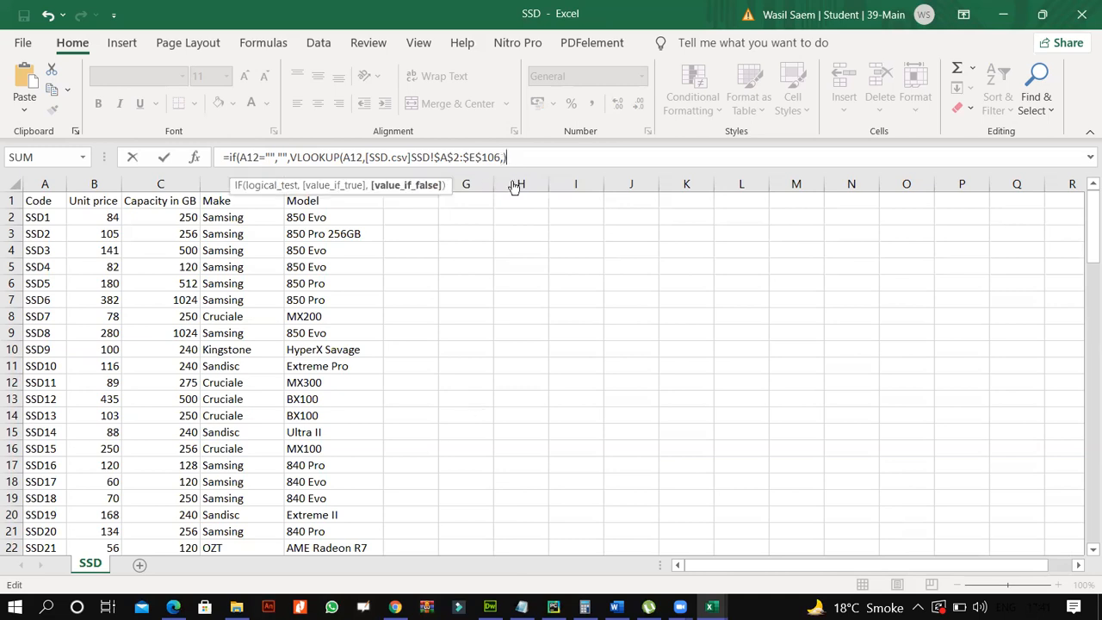
key(Left)
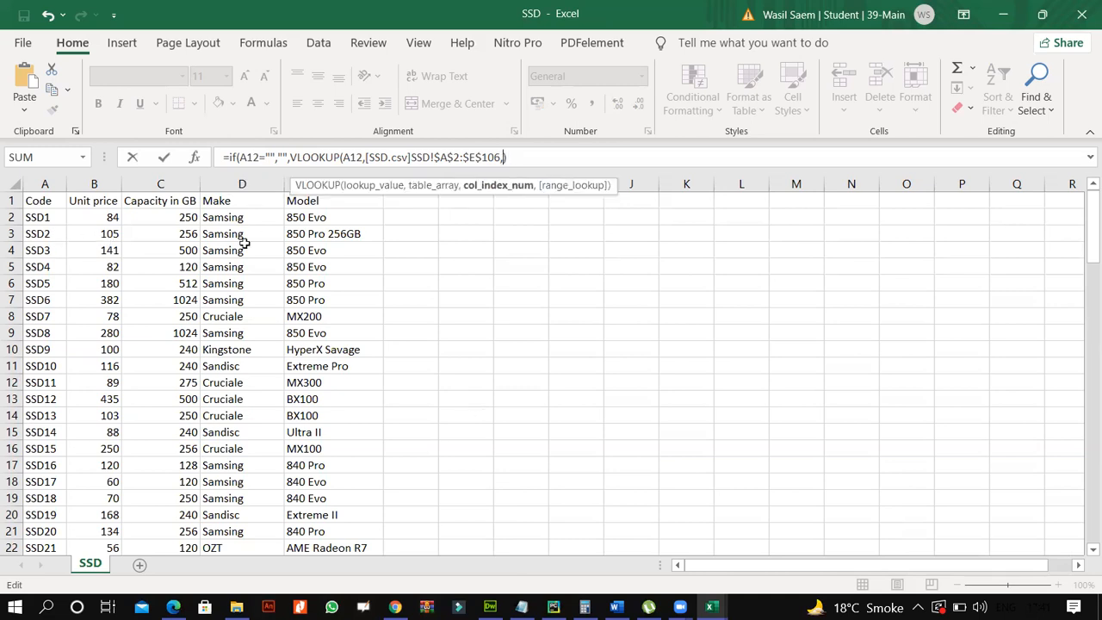
text(4,0)
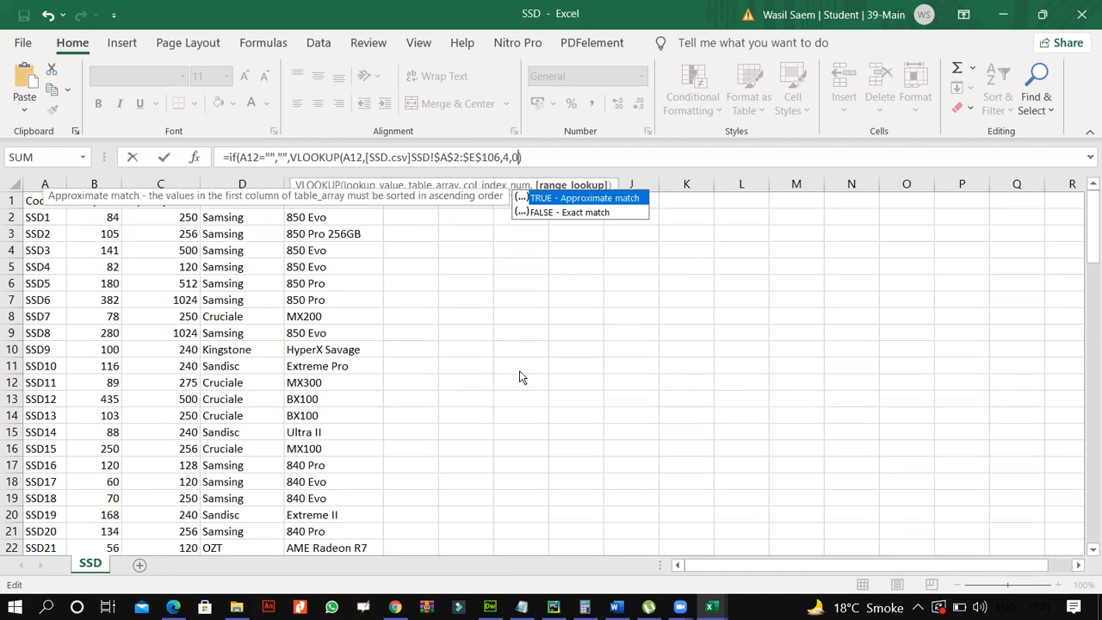
key(Return)
key(Return)
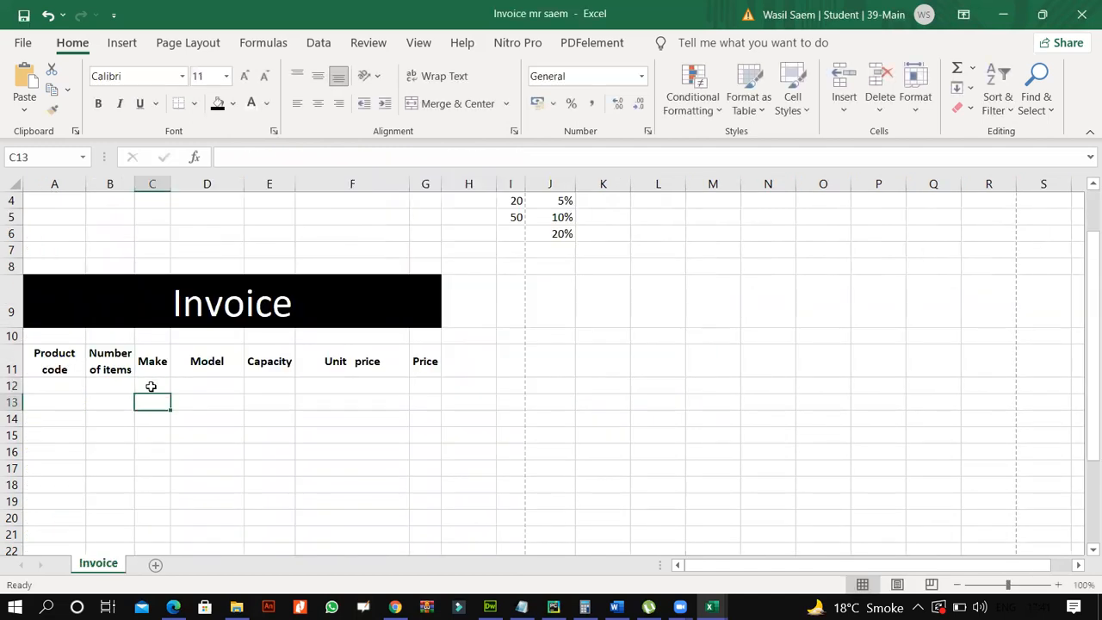
Review the finished formula in C12 and switch to the SSD workbook to view its product codes
click(150, 386)
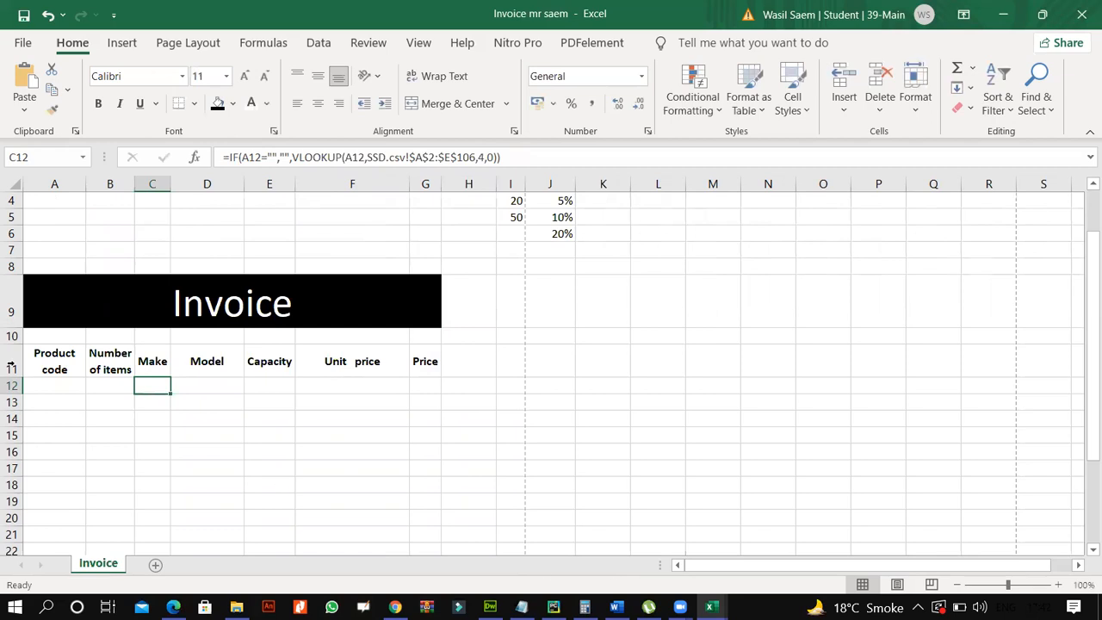
click(715, 602)
click(747, 543)
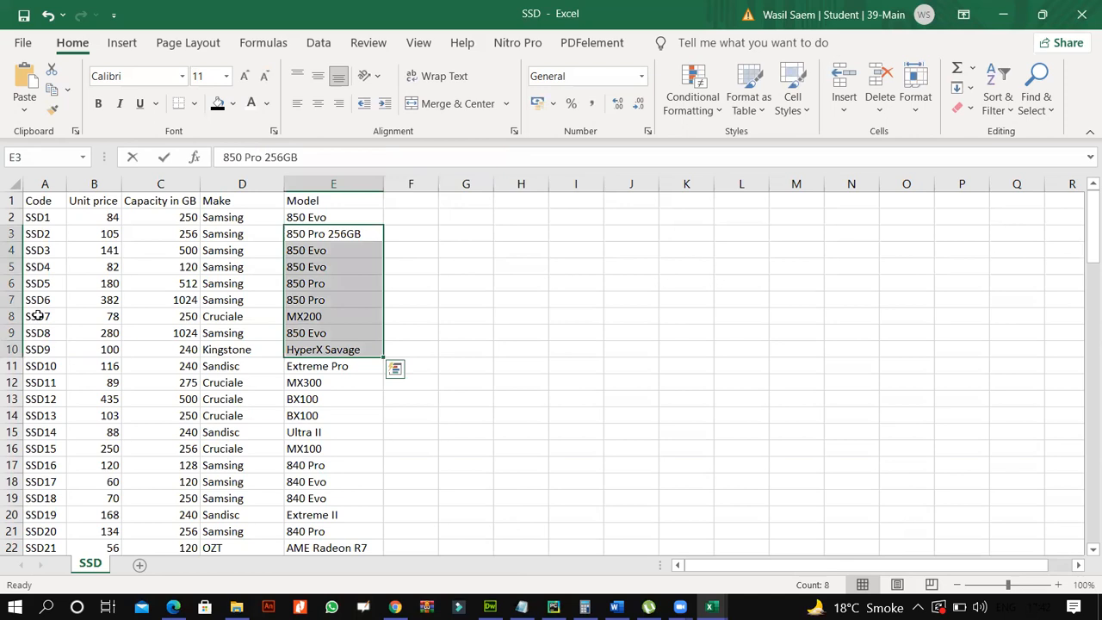
Copy product code SSD7 from the SSD workbook into A12 of the Invoice sheet to test the Make lookup
click(39, 315)
right_click(39, 316)
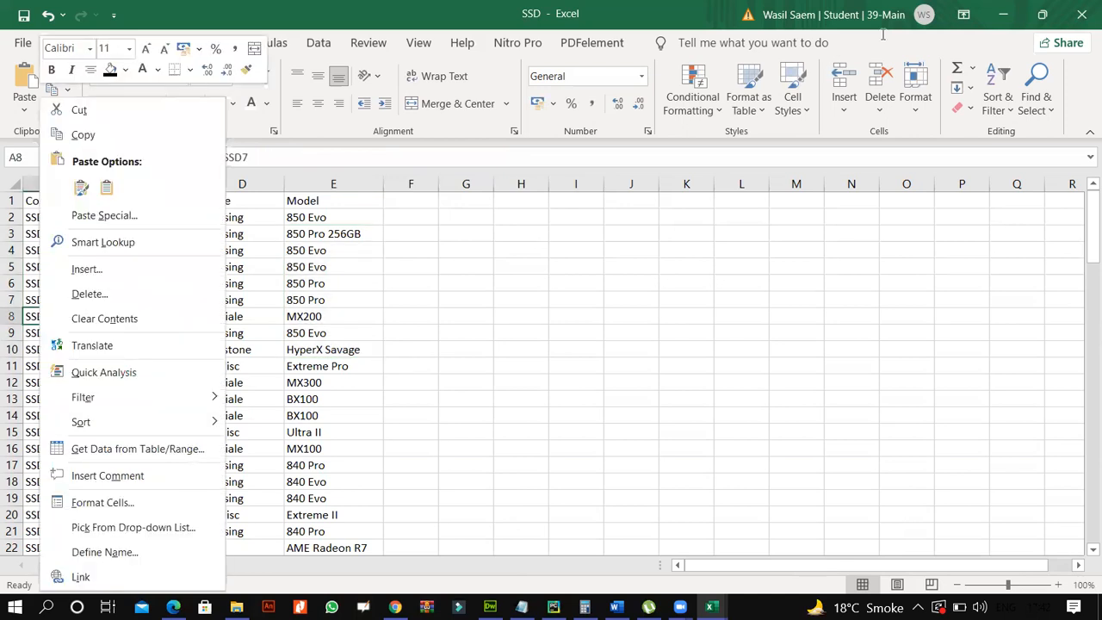
key(ctrl+c)
click(1003, 15)
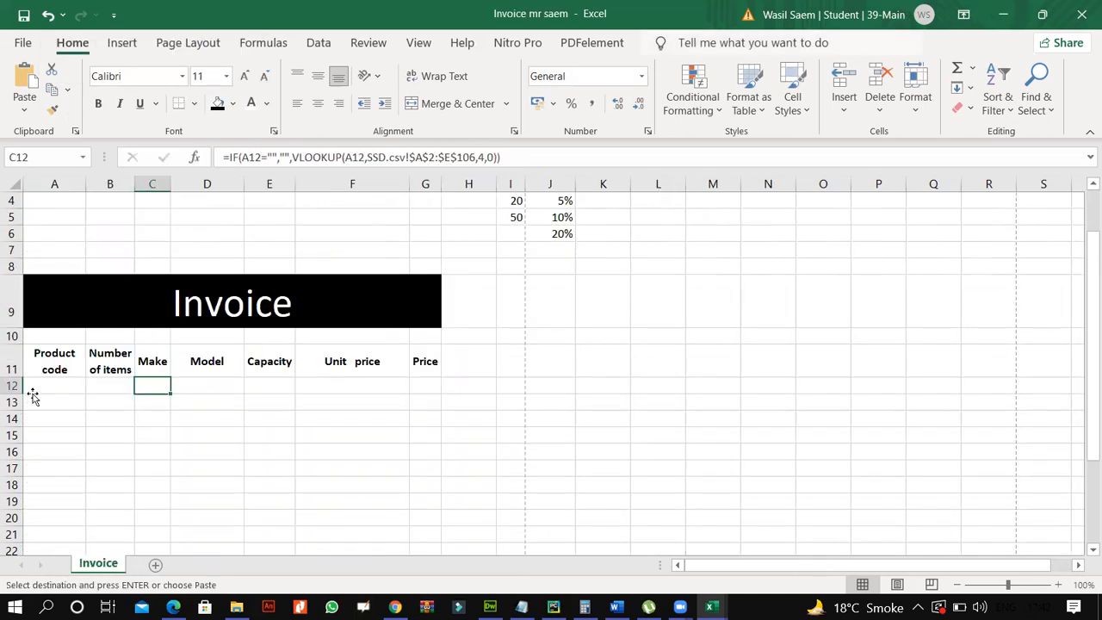
click(33, 392)
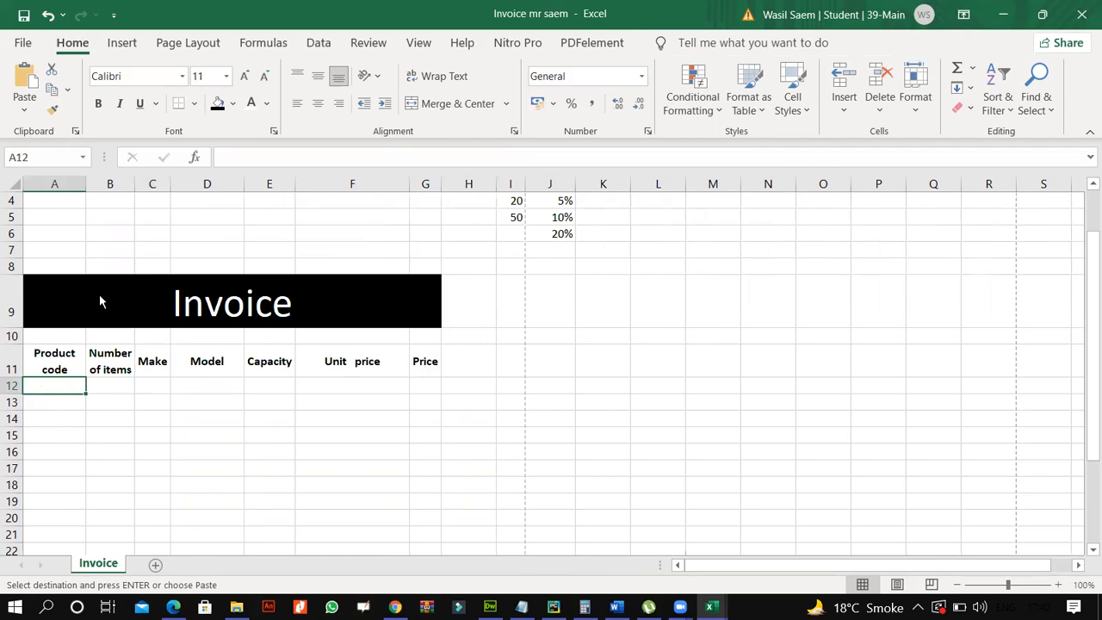
right_click(39, 386)
click(87, 213)
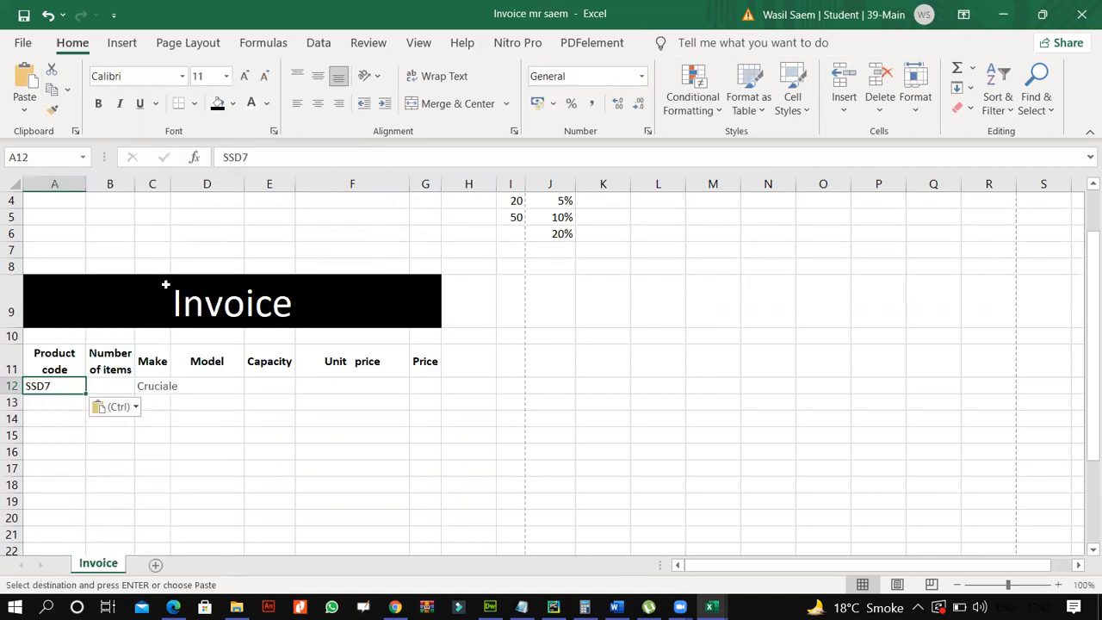
Autofit the width of the Make column and check the lookup result in C12
double_click(171, 184)
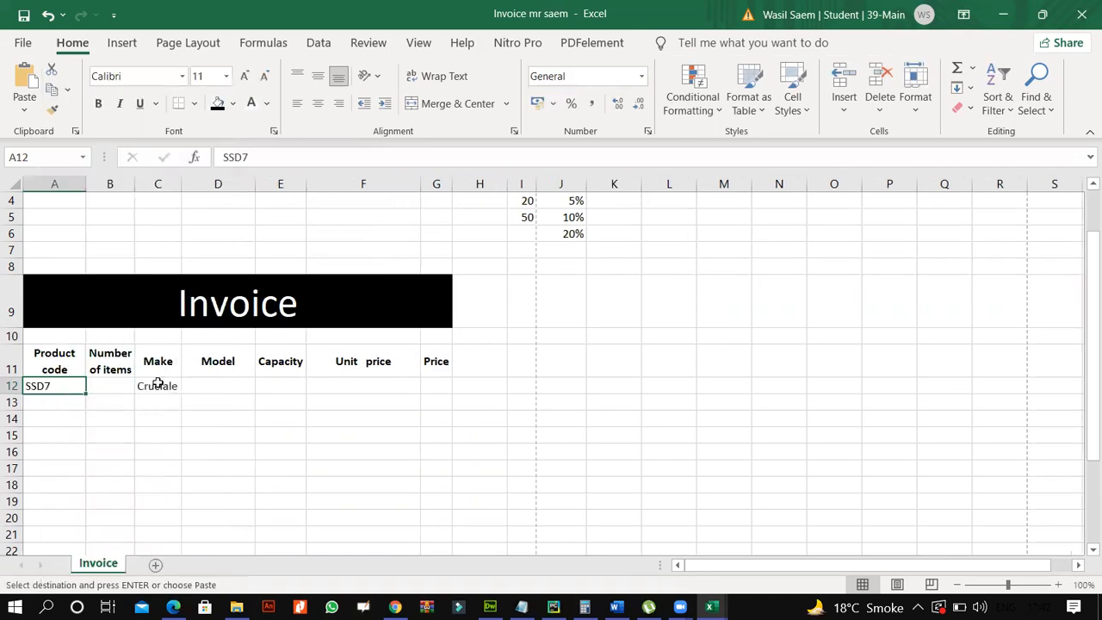
key(Right)
key(Right)
Cancel the copy selection and clear the test product code from A12
click(75, 386)
key(Escape)
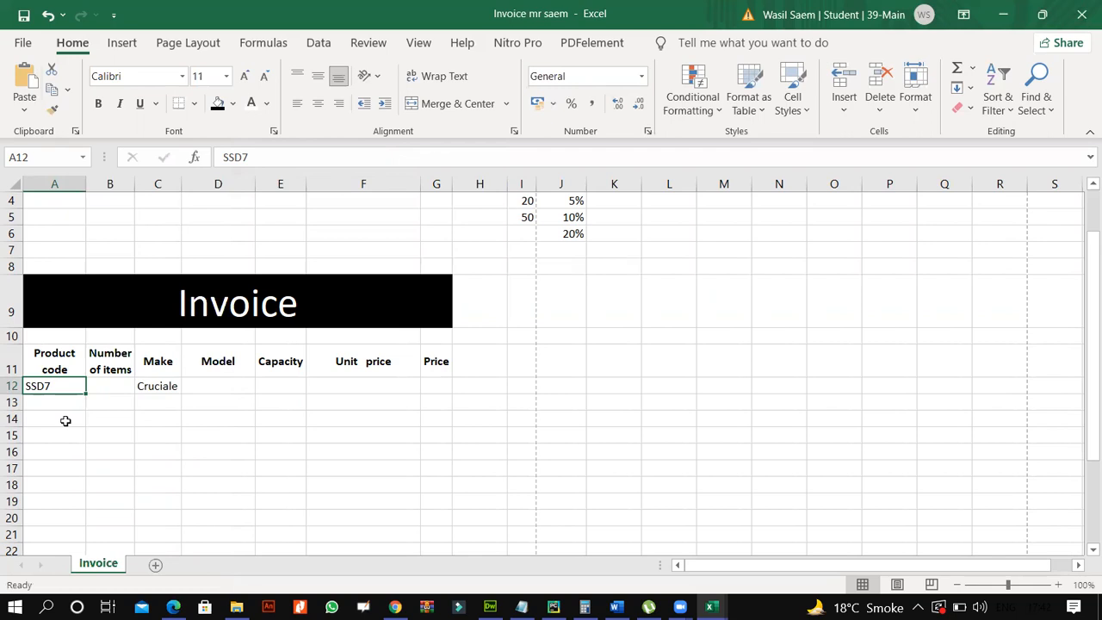
key(Delete)
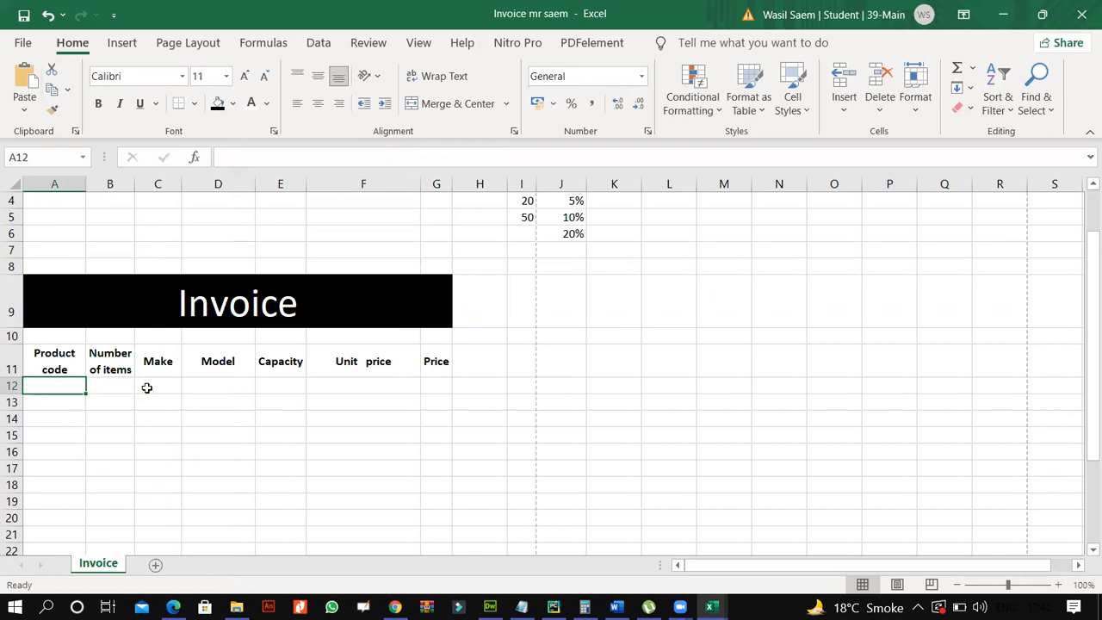
Compare the invoice's Make, Model and Capacity columns with the column order in the SSD workbook
key(Right)
click(223, 382)
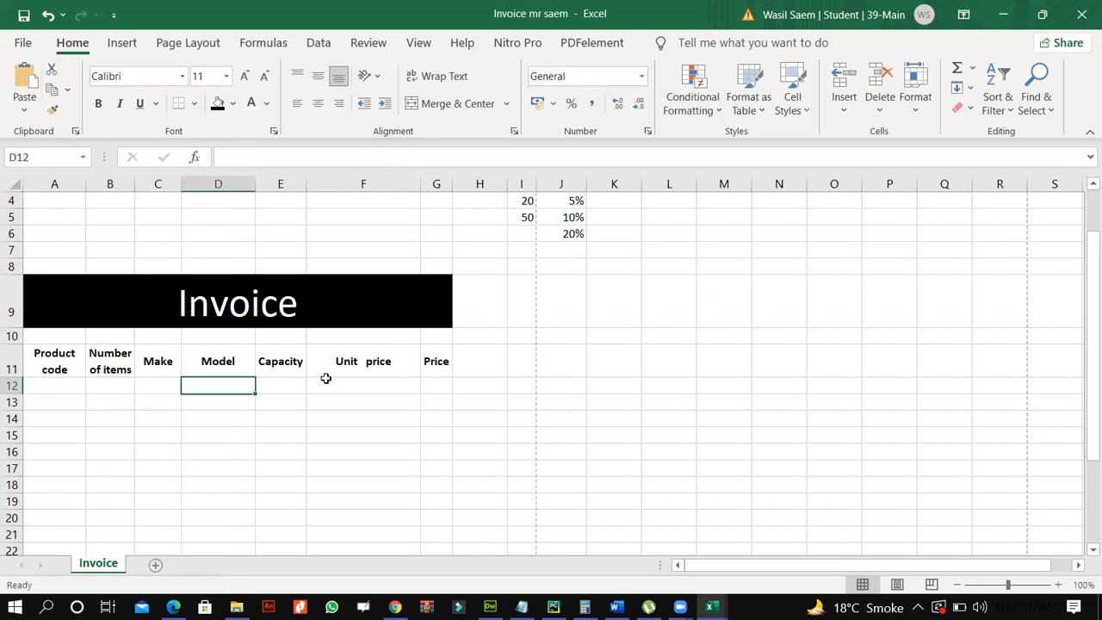
click(293, 370)
click(711, 607)
click(745, 567)
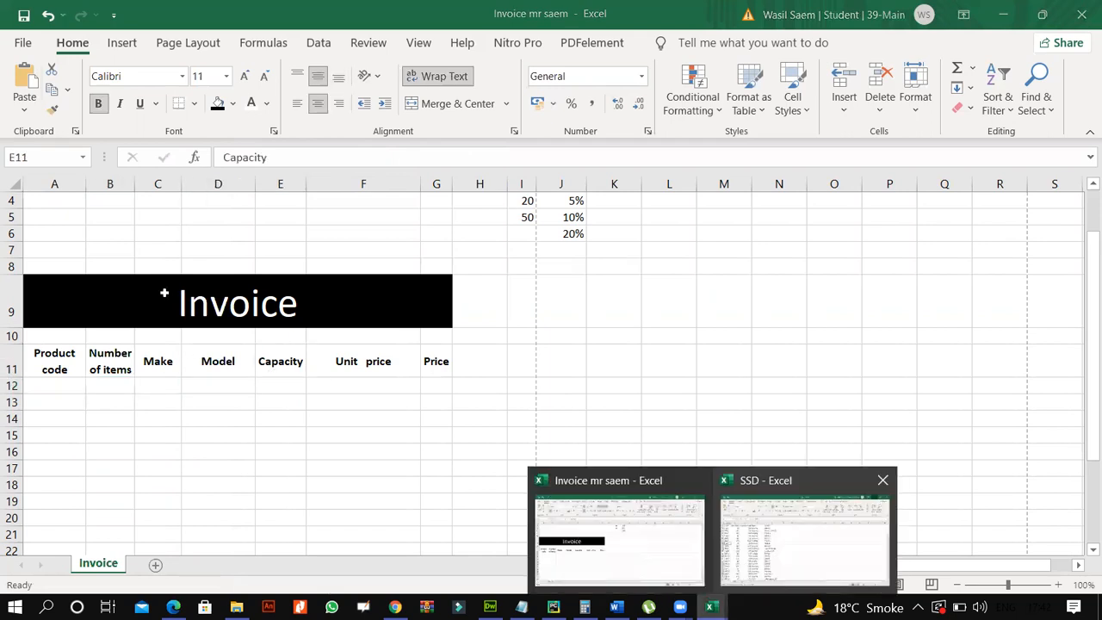
click(141, 215)
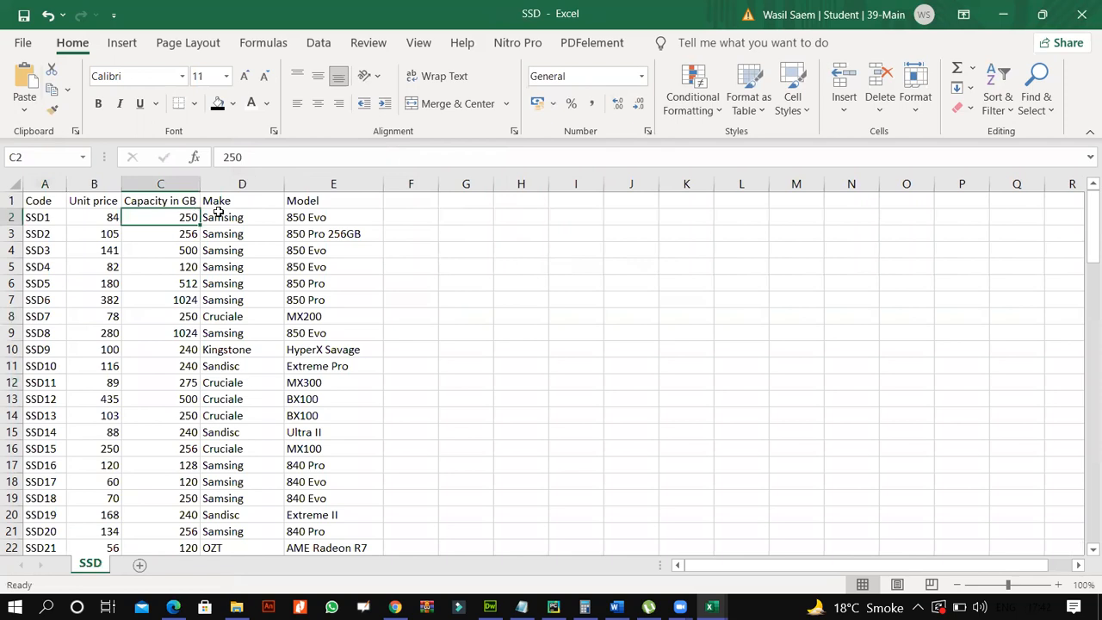
click(301, 216)
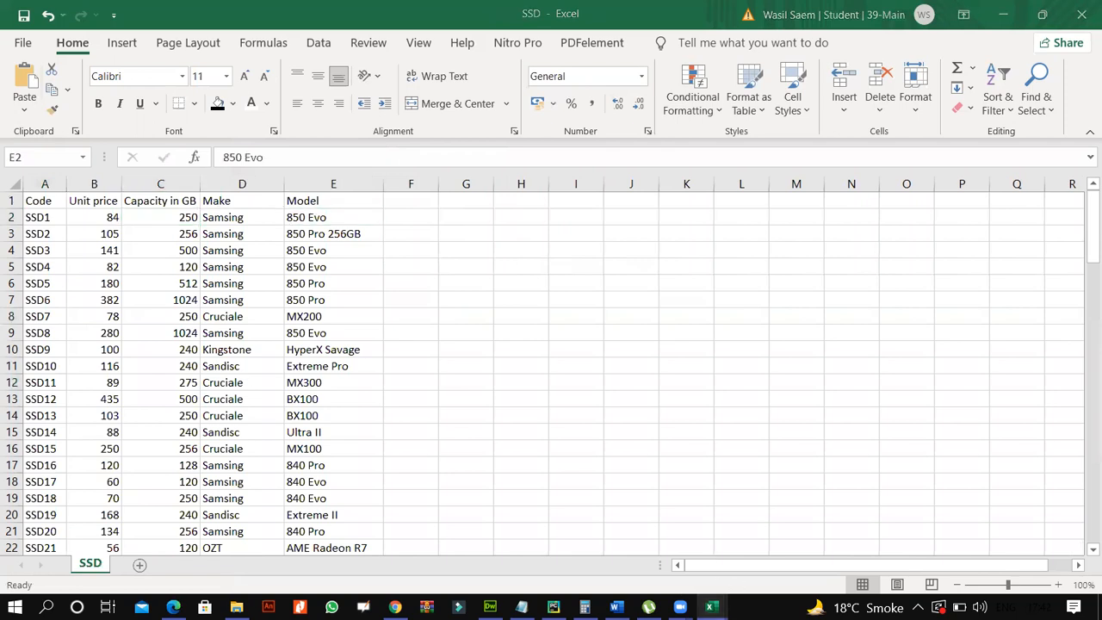
mouse_move(708, 603)
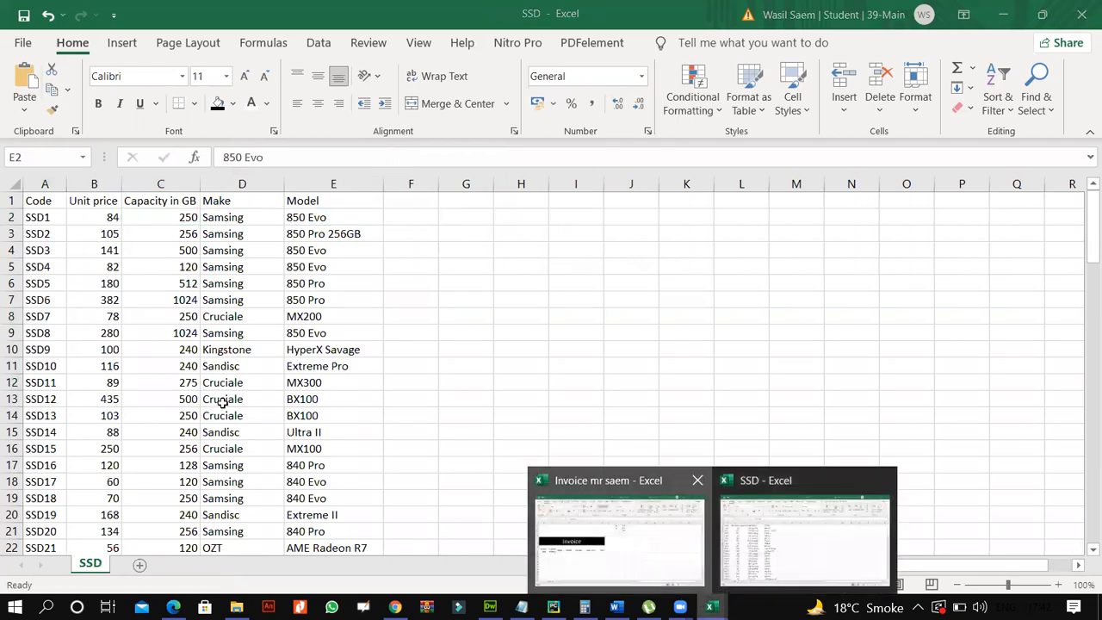
key(alt+Tab)
click(146, 386)
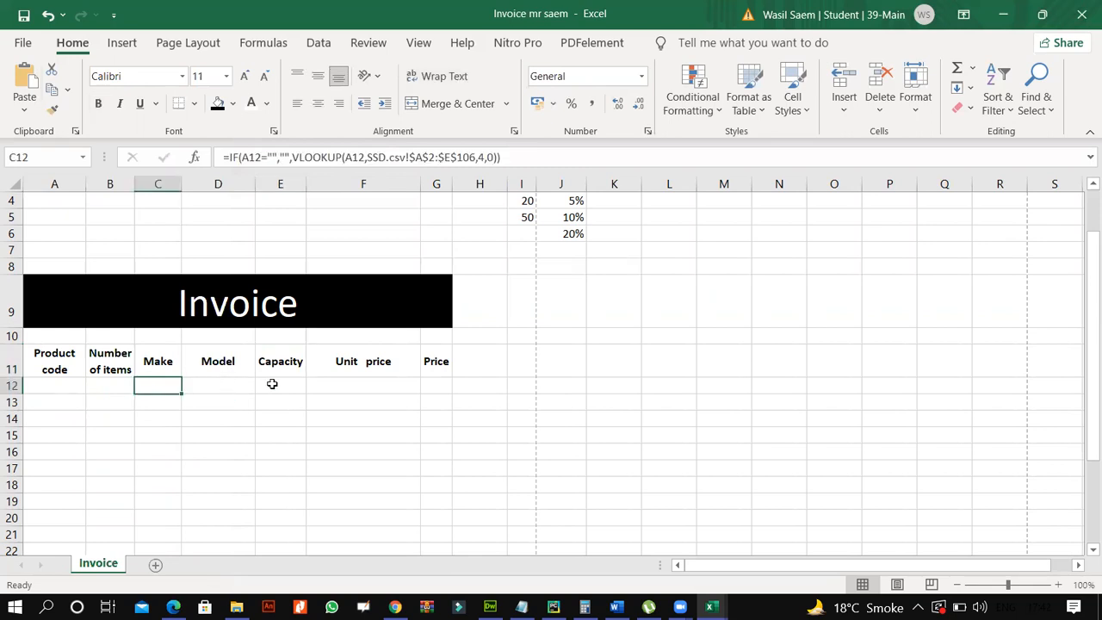
key(Right)
click(284, 384)
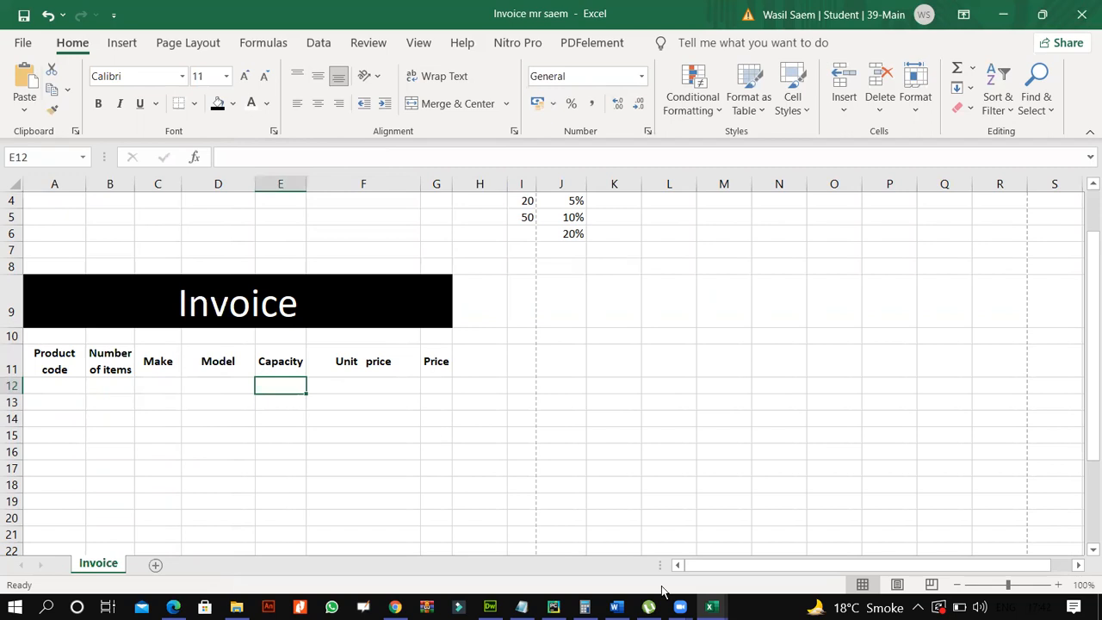
click(711, 607)
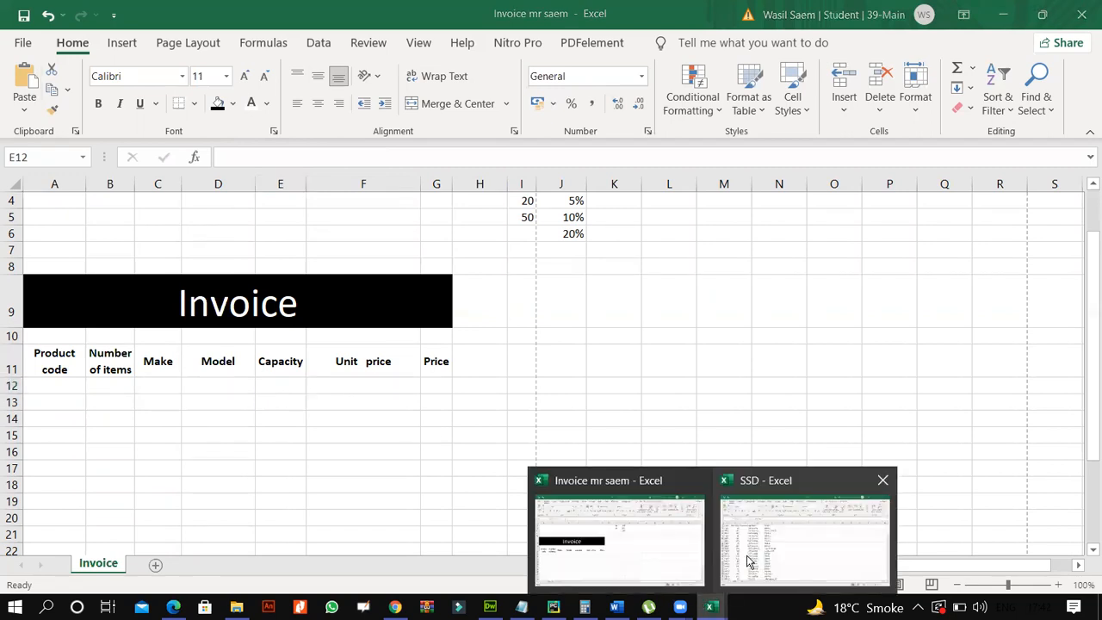
click(748, 561)
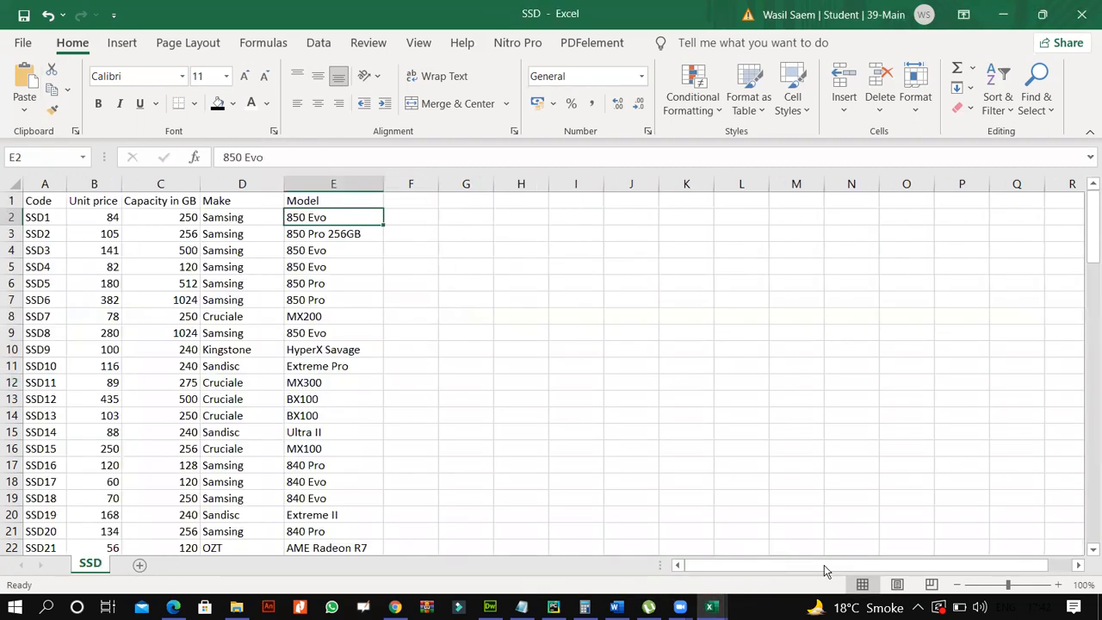
Return to the Invoice workbook and fill the Make formula from C12 across to F12
click(707, 607)
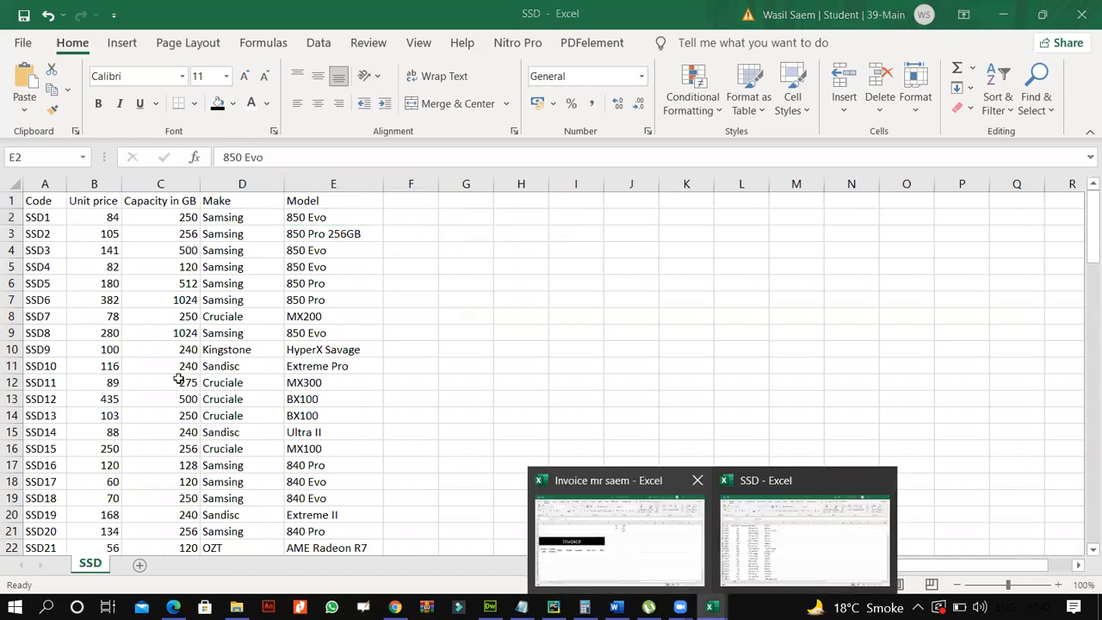
click(620, 541)
click(192, 379)
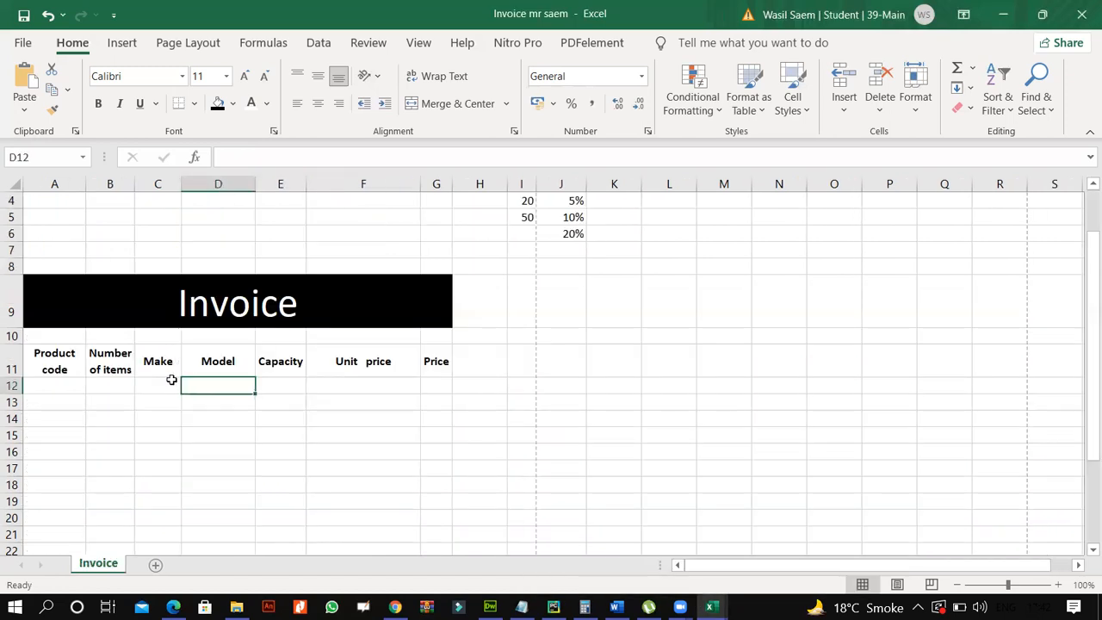
click(171, 379)
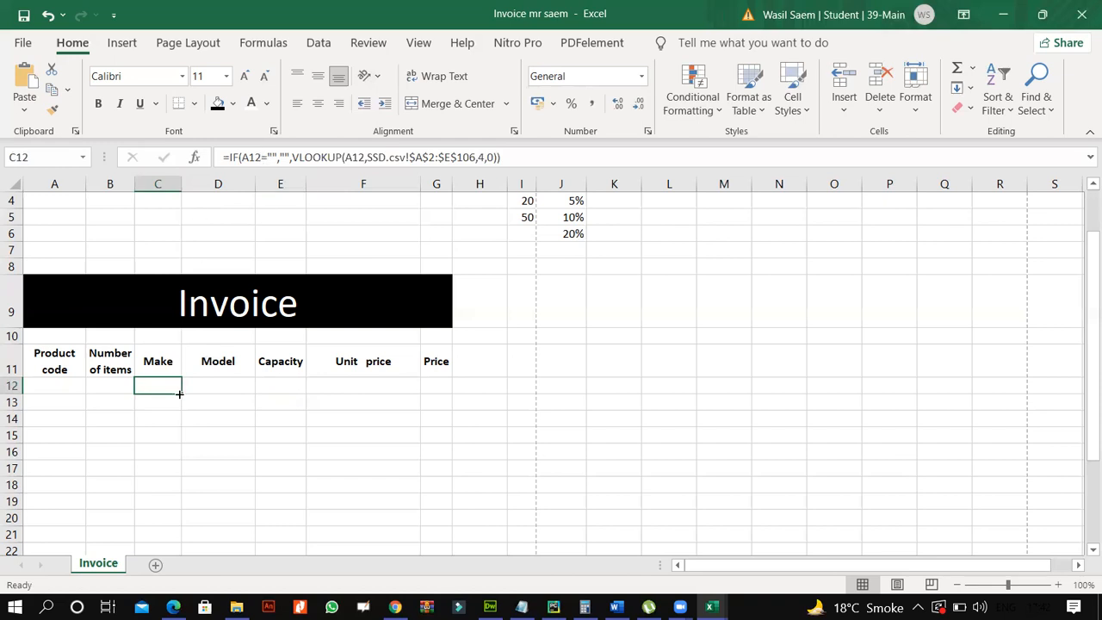
drag(182, 393, 379, 390)
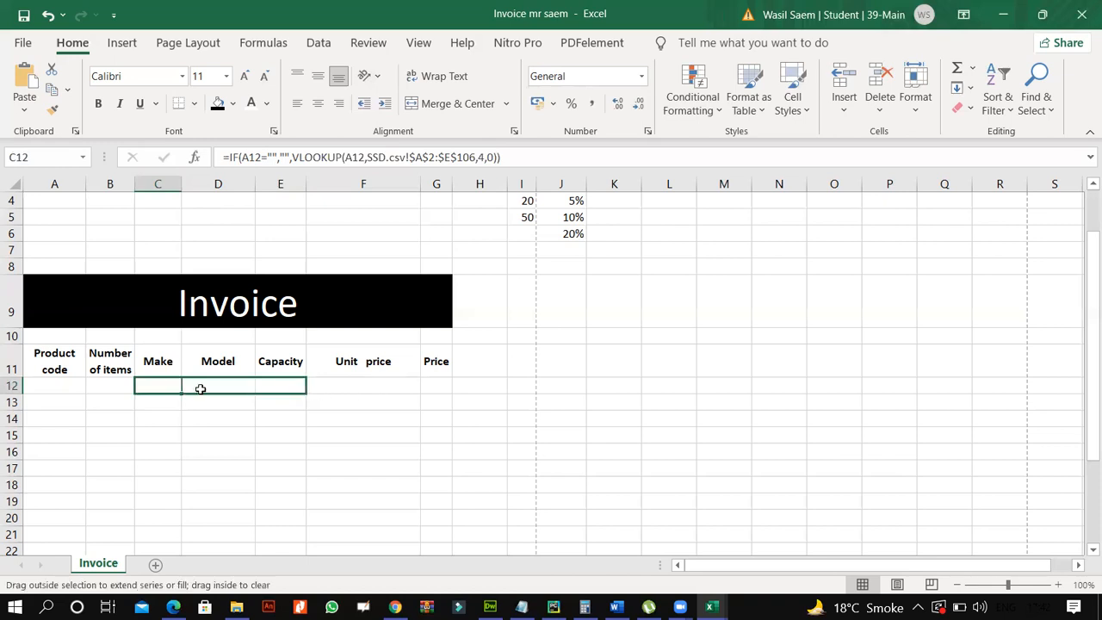
In the Model cell D12, change both the IF test reference and the VLOOKUP lookup value to A12
key(Right)
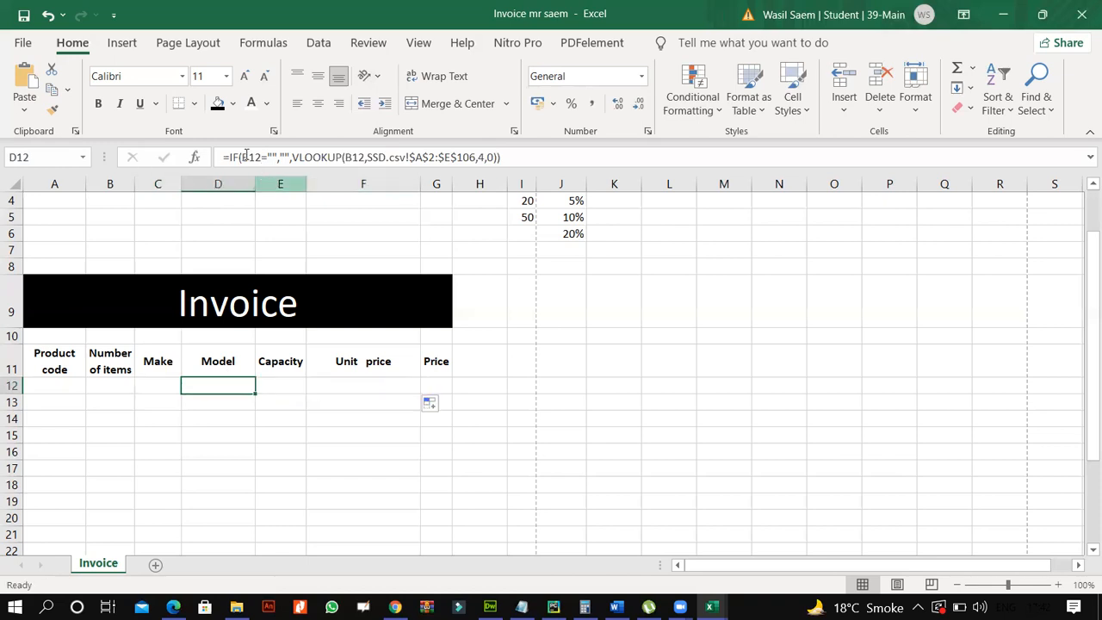
click(260, 156)
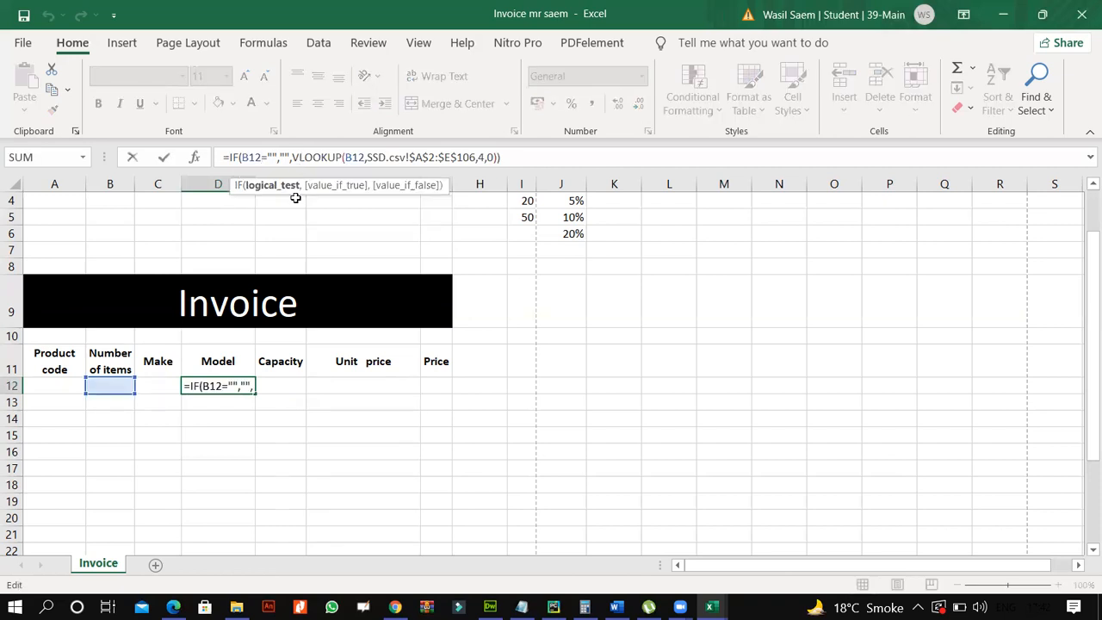
key(BackSpace)
key(BackSpace)
key(BackSpace)
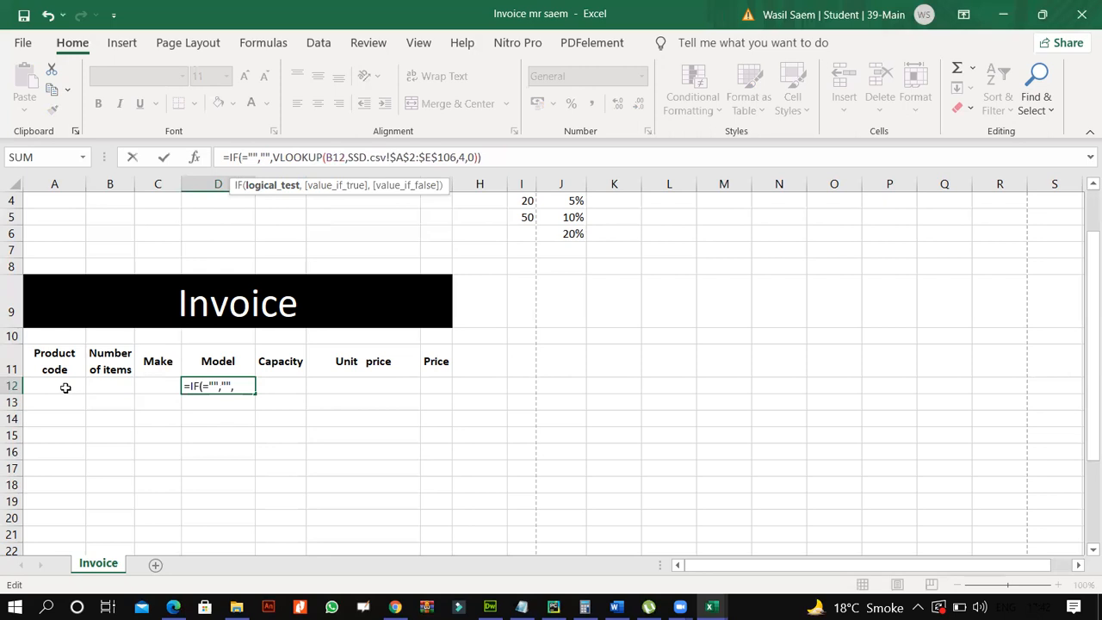
click(66, 387)
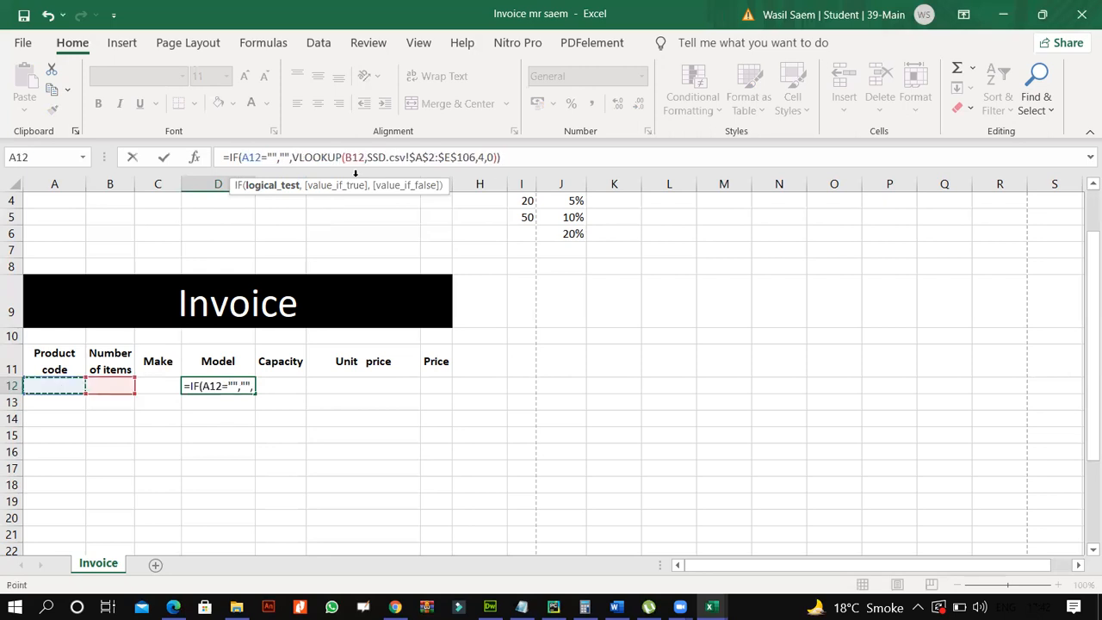
click(362, 157)
key(BackSpace)
key(BackSpace)
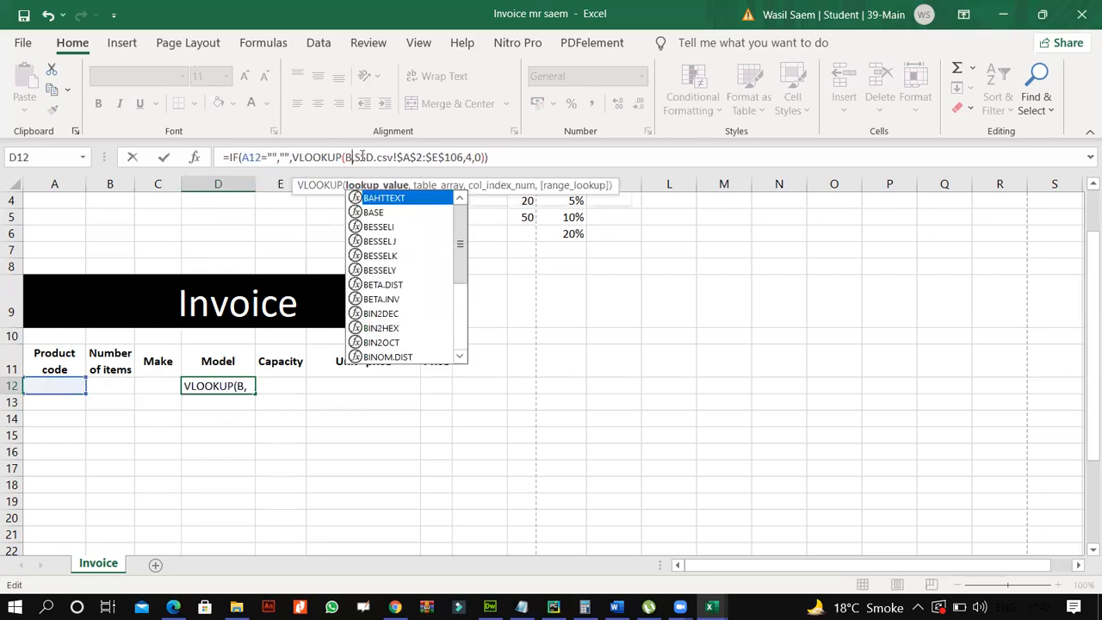
key(BackSpace)
click(55, 387)
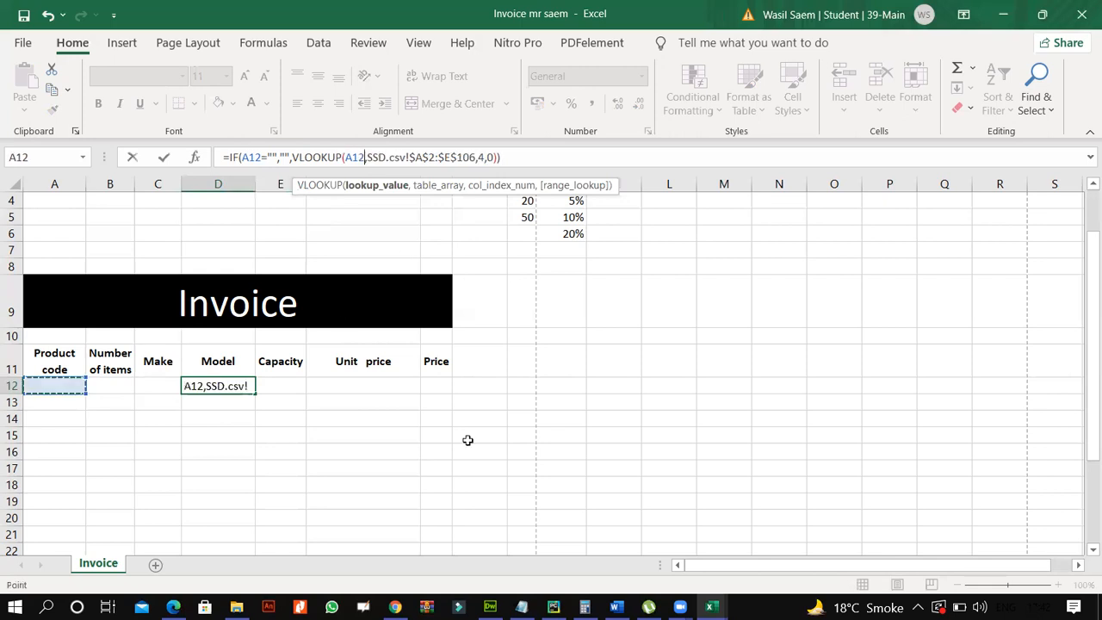
Check the Model column's position in the SSD workbook, set D12's column index to 5, and enter the formula
mouse_move(719, 602)
click(725, 539)
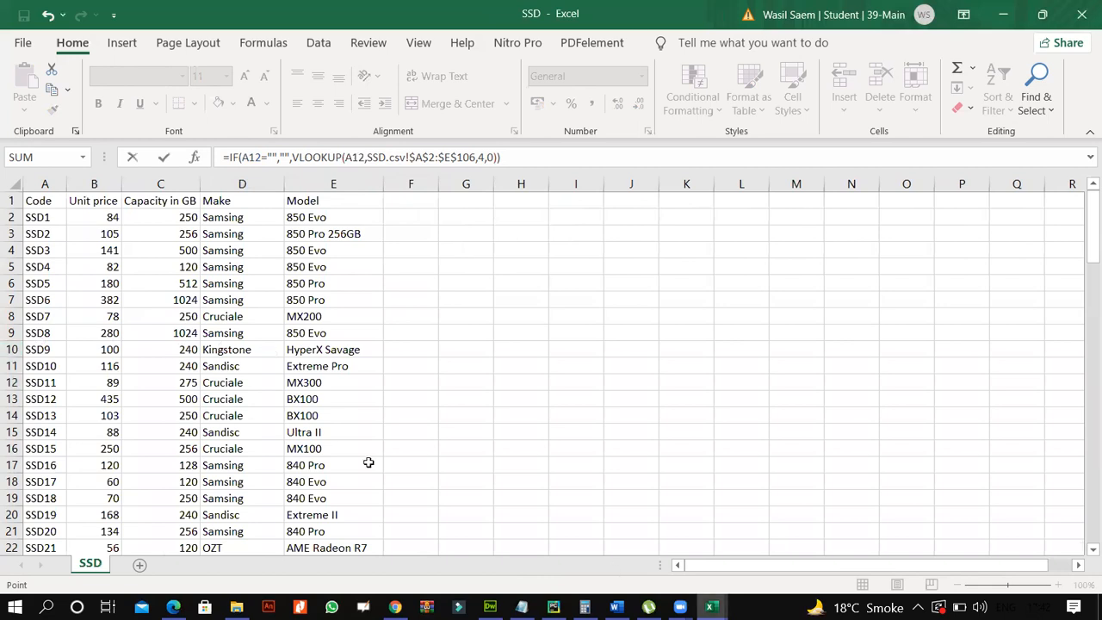
key(alt+Tab)
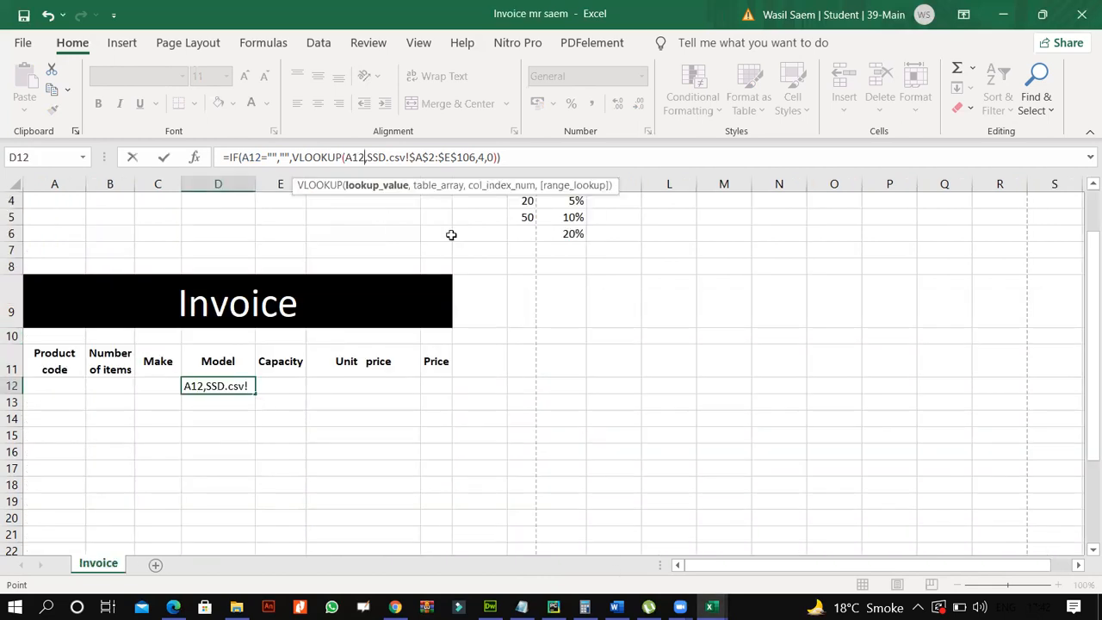
click(482, 157)
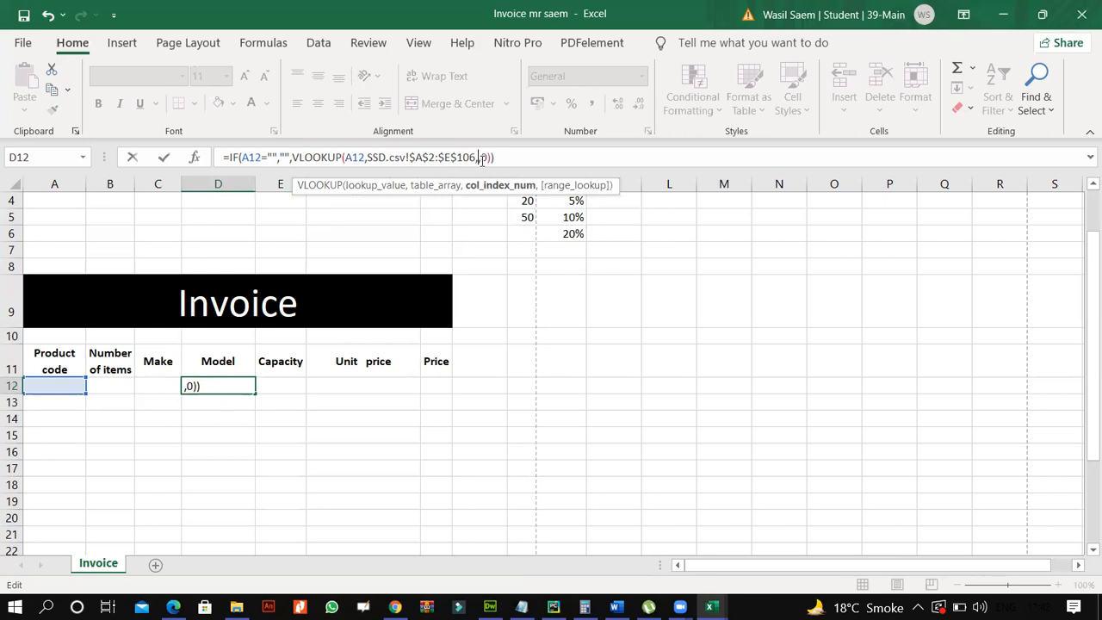
text(5,)
click(163, 156)
In the Capacity cell E12, change both the IF test reference and the VLOOKUP lookup value to A12
key(Right)
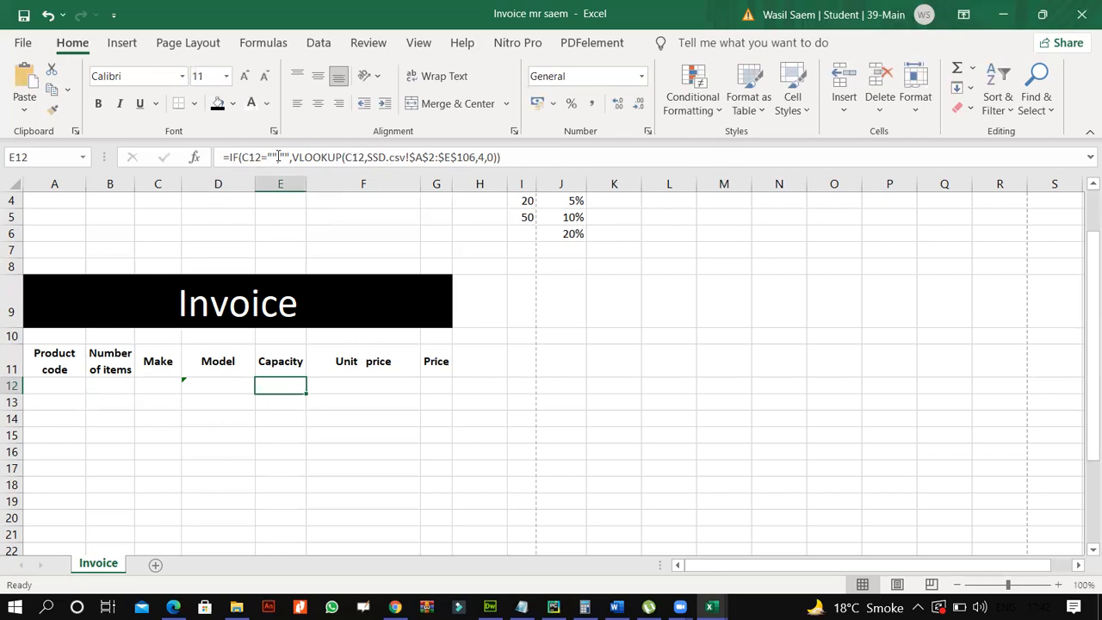
click(261, 158)
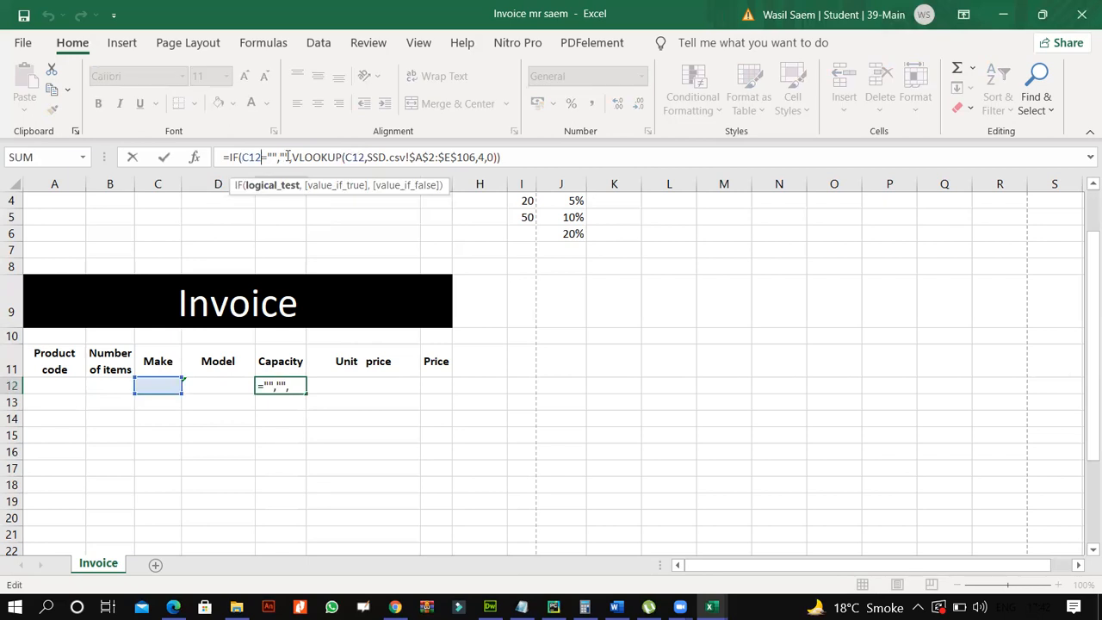
key(BackSpace)
key(BackSpace)
key(BackSpace)
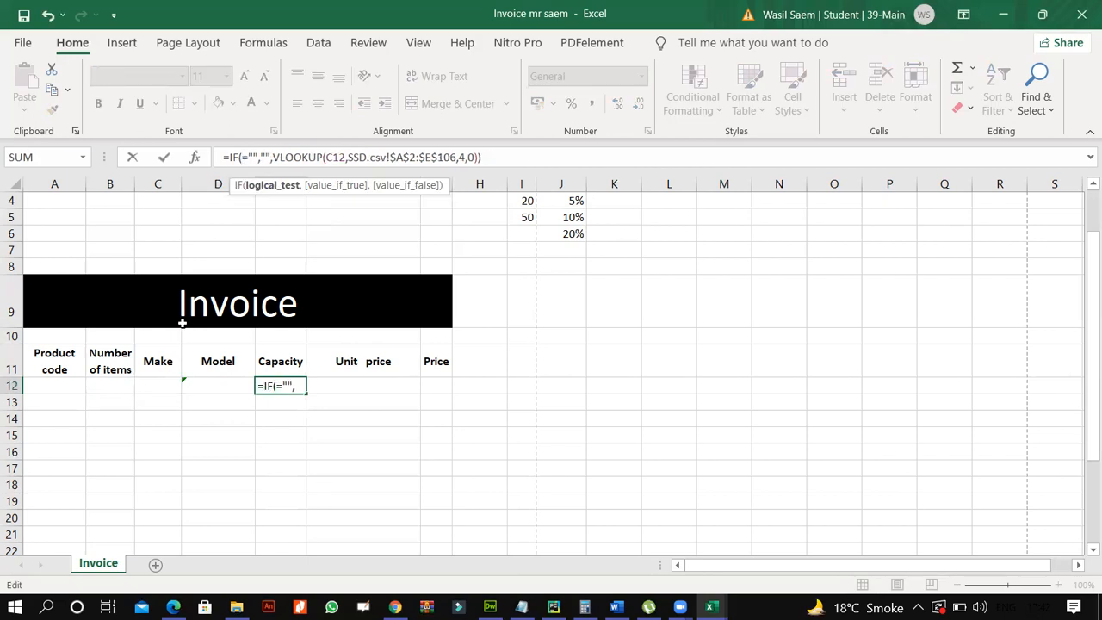
click(61, 387)
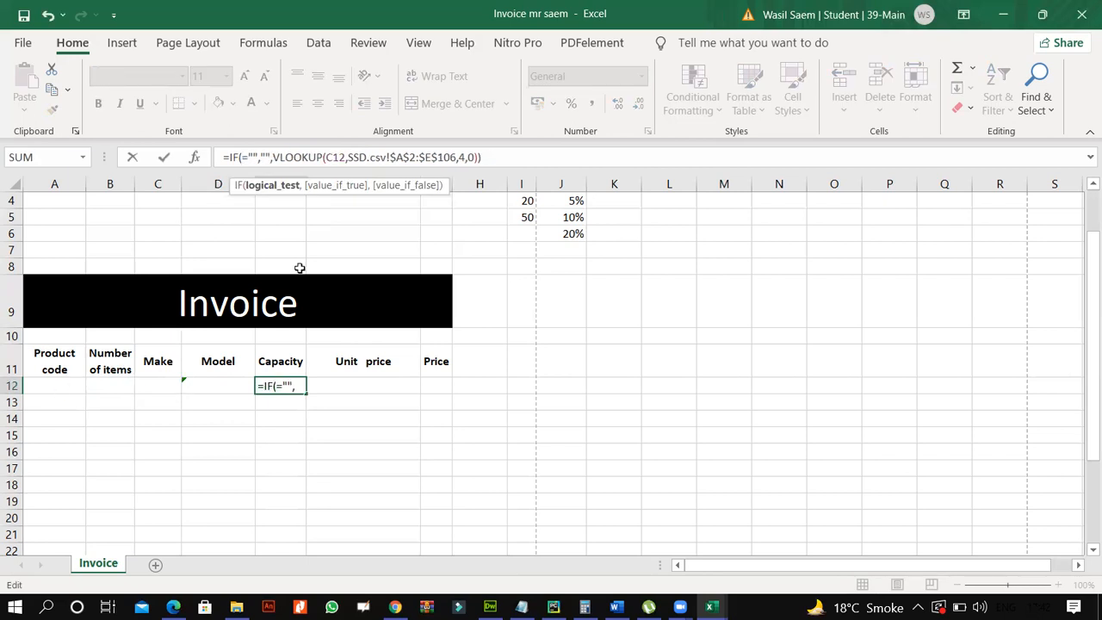
click(365, 157)
key(BackSpace)
key(BackSpace)
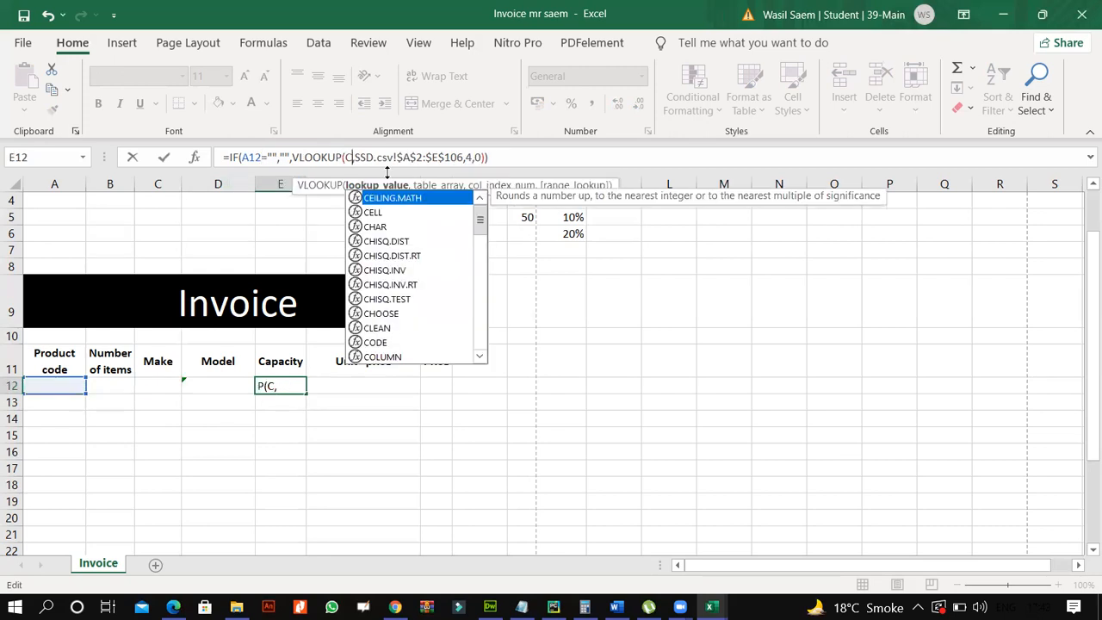
key(BackSpace)
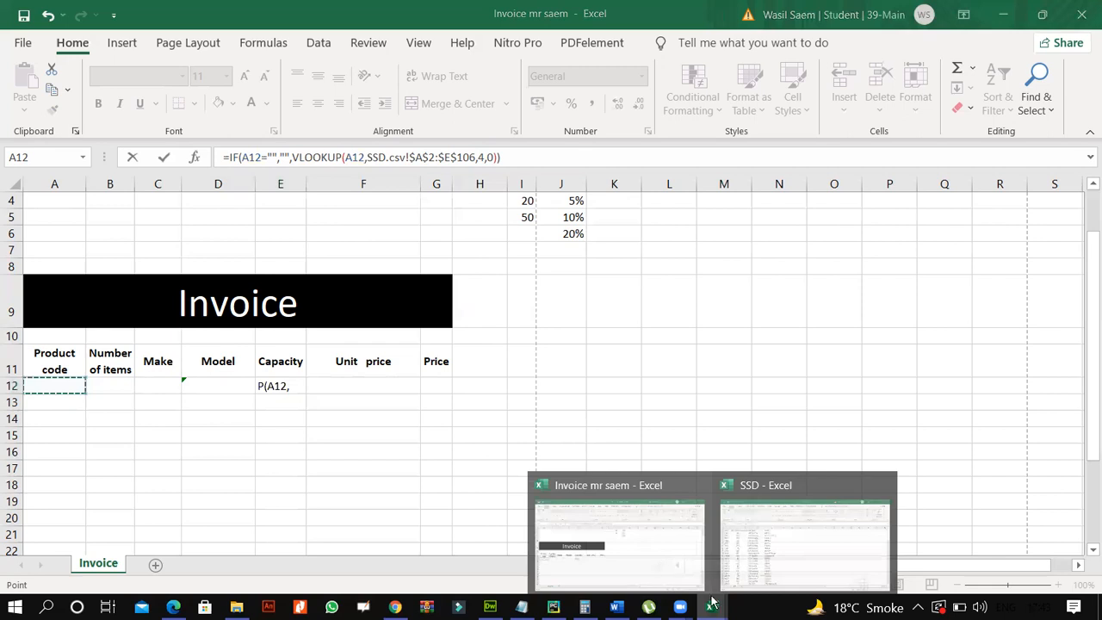
Check the Capacity column's position in the SSD workbook, set E12's VLOOKUP column index to 3, and enter the formula
key(ctrl+Tab)
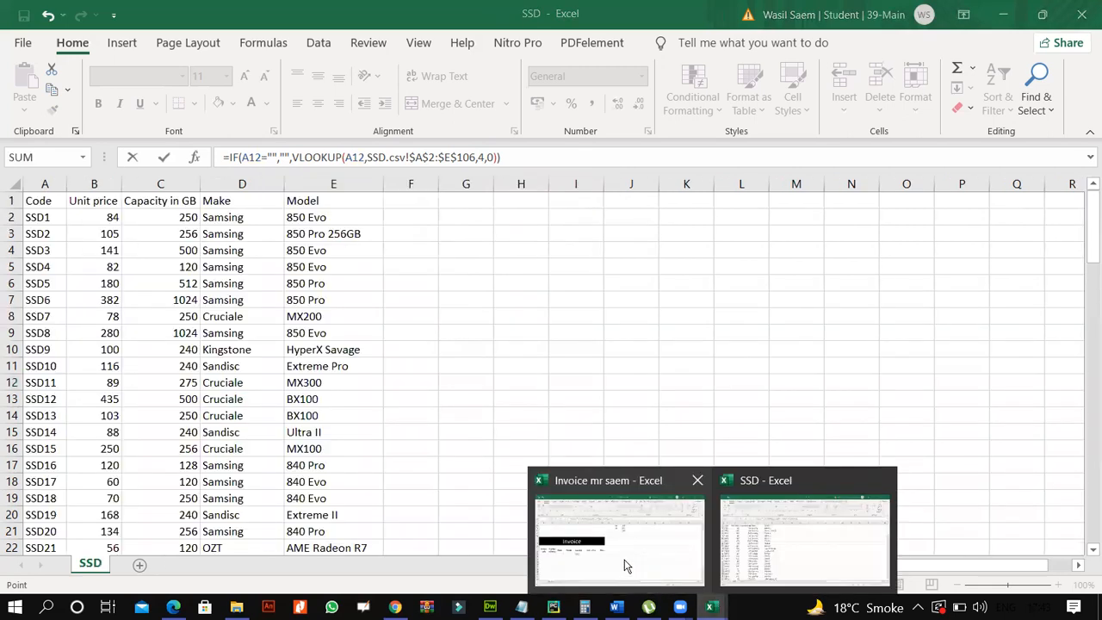
key(ctrl+Tab)
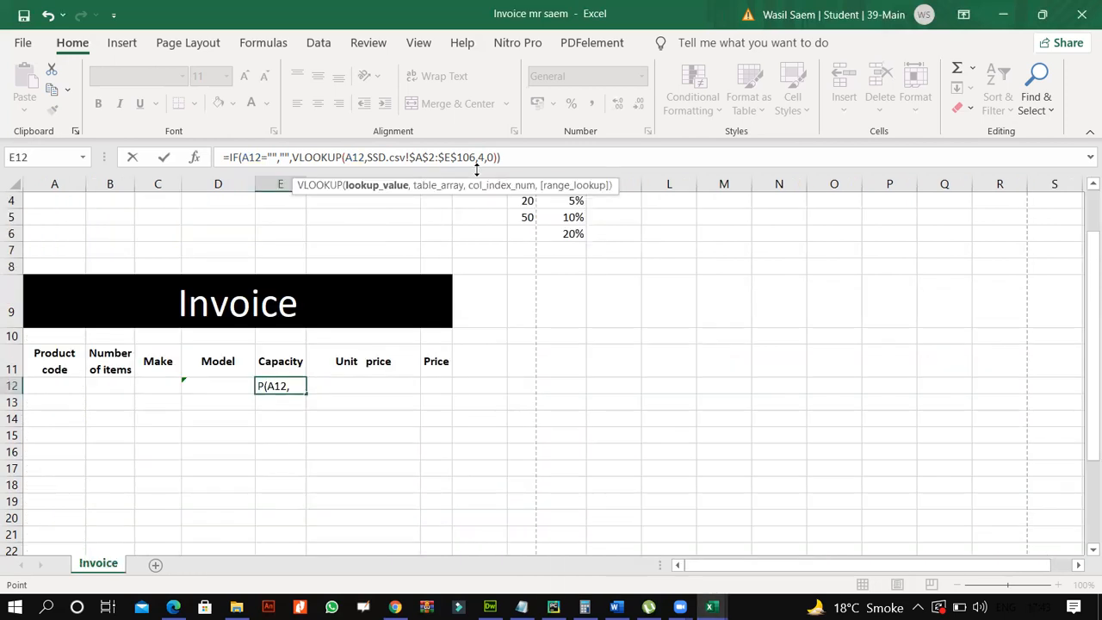
click(531, 158)
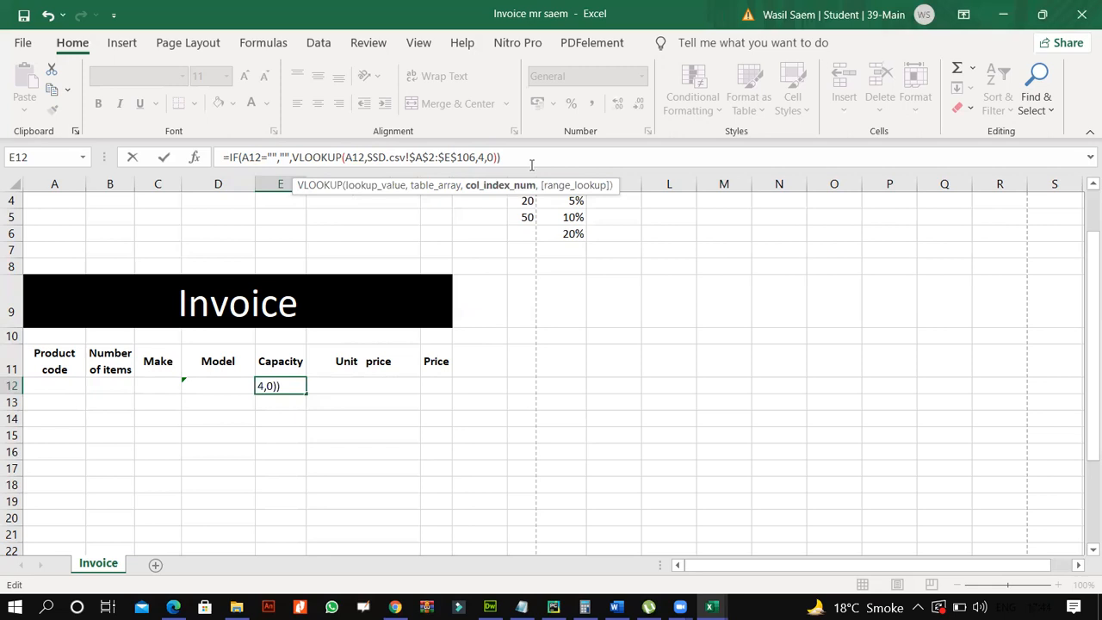
key(Left)
key(Left)
key(Left)
key(Left)
key(BackSpace)
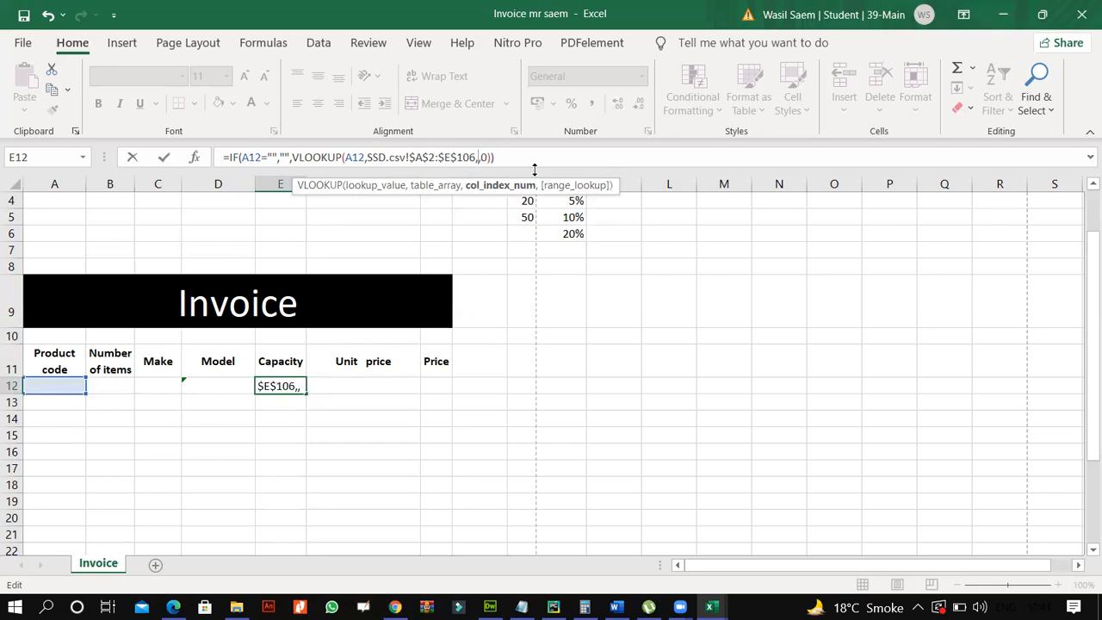
text(3)
click(170, 161)
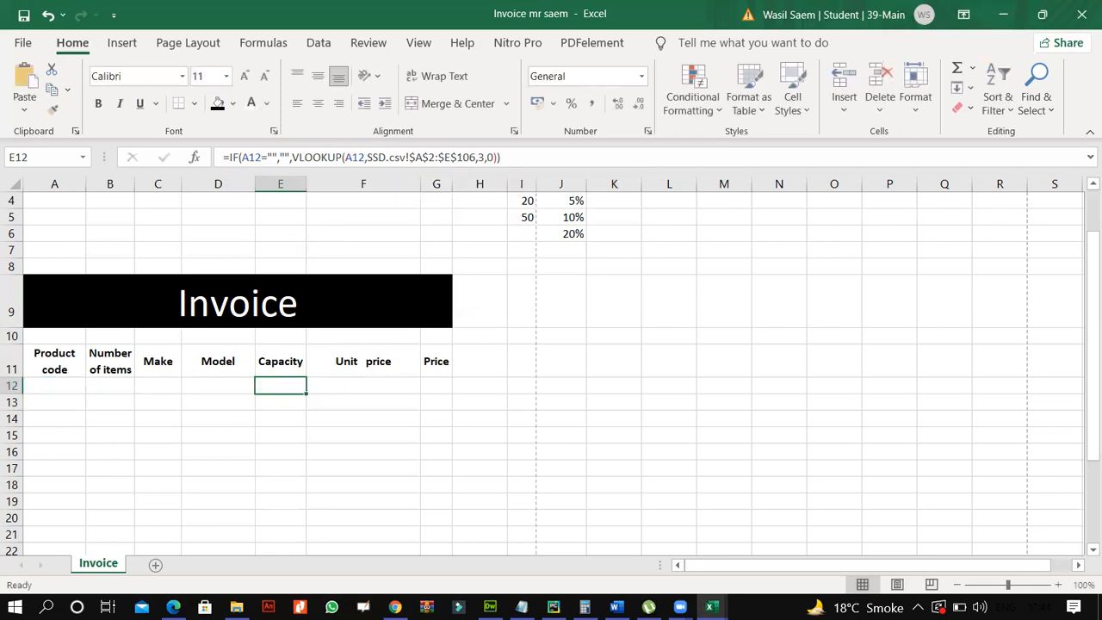
Check the Unit price column's position in the SSD workbook and return to cell F12 of the Invoice workbook
click(364, 385)
click(713, 596)
click(740, 544)
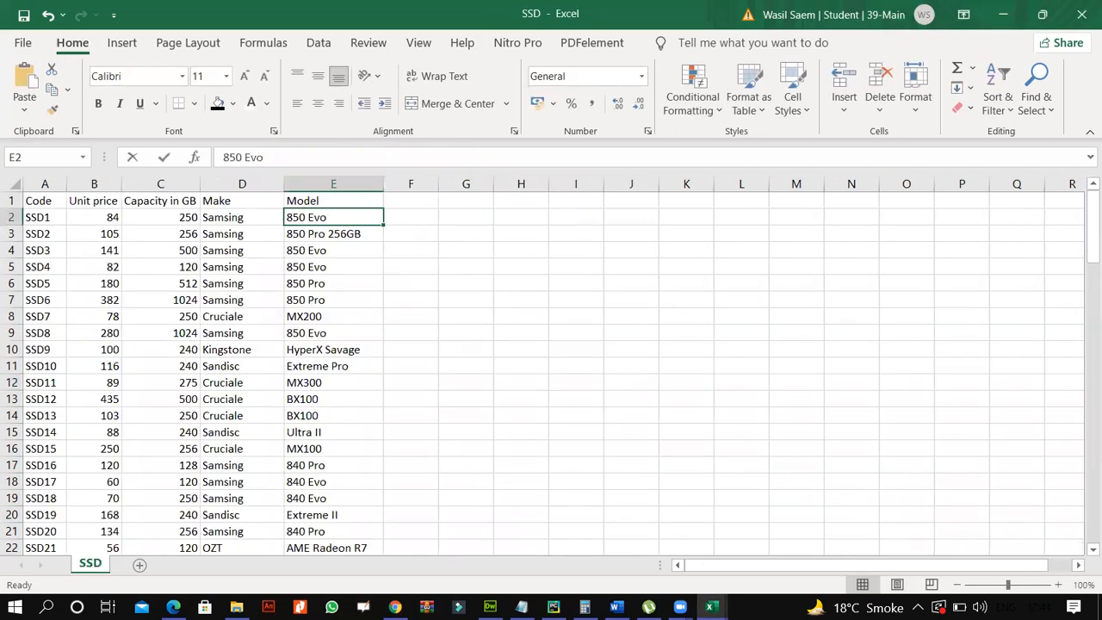
key(alt+Tab)
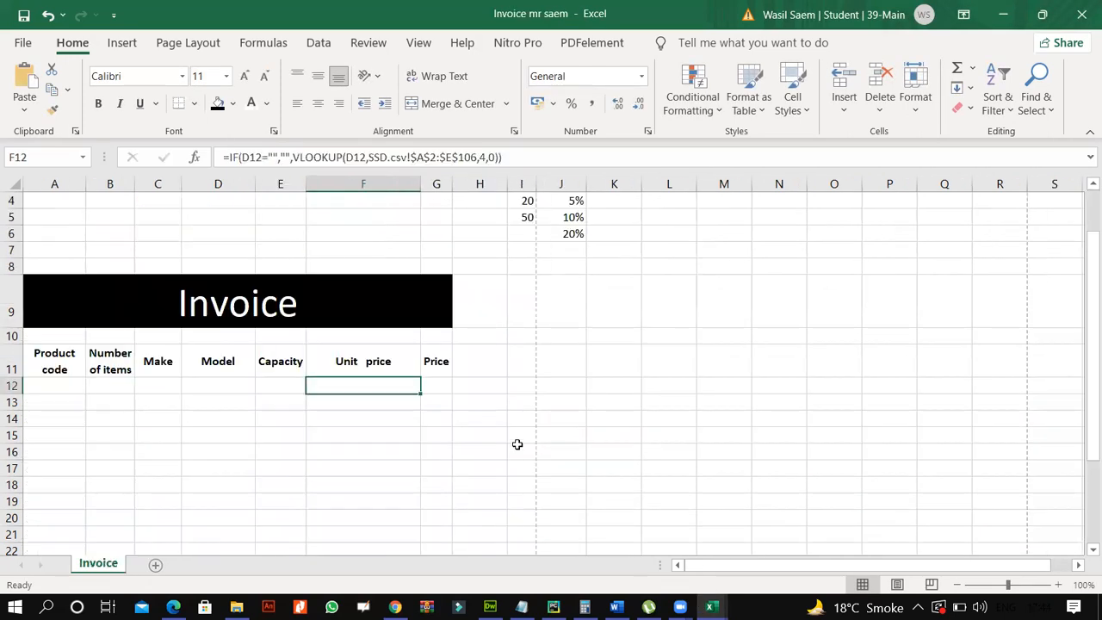
click(433, 385)
click(401, 372)
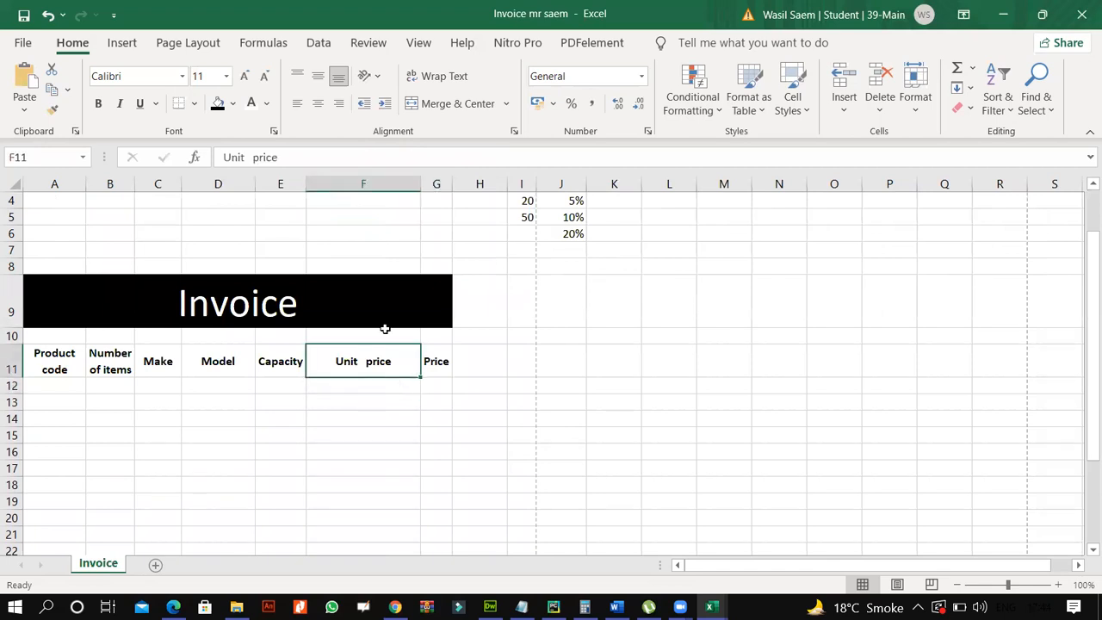
key(Down)
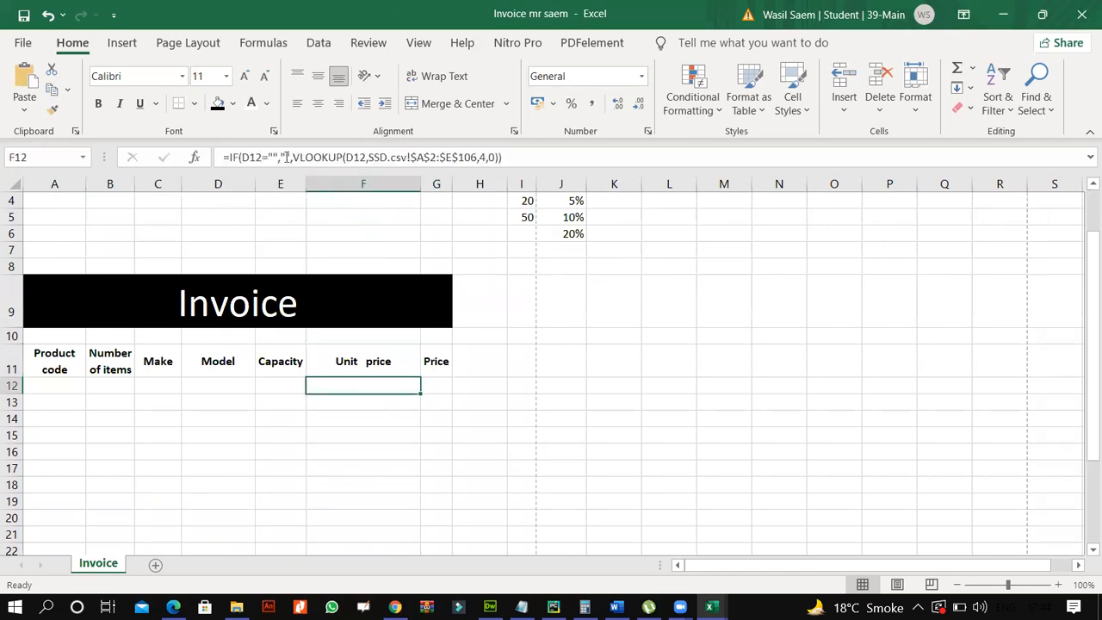
In the Unit price cell F12, change both the IF test reference and the VLOOKUP lookup value to A12
click(287, 157)
key(BackSpace)
key(BackSpace)
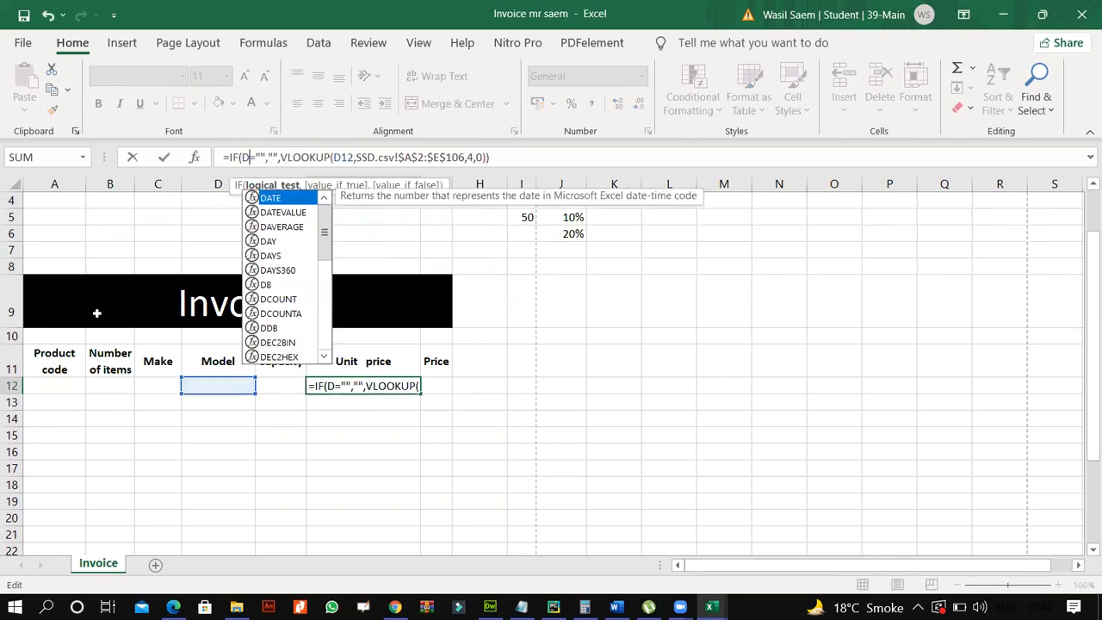
key(BackSpace)
click(55, 391)
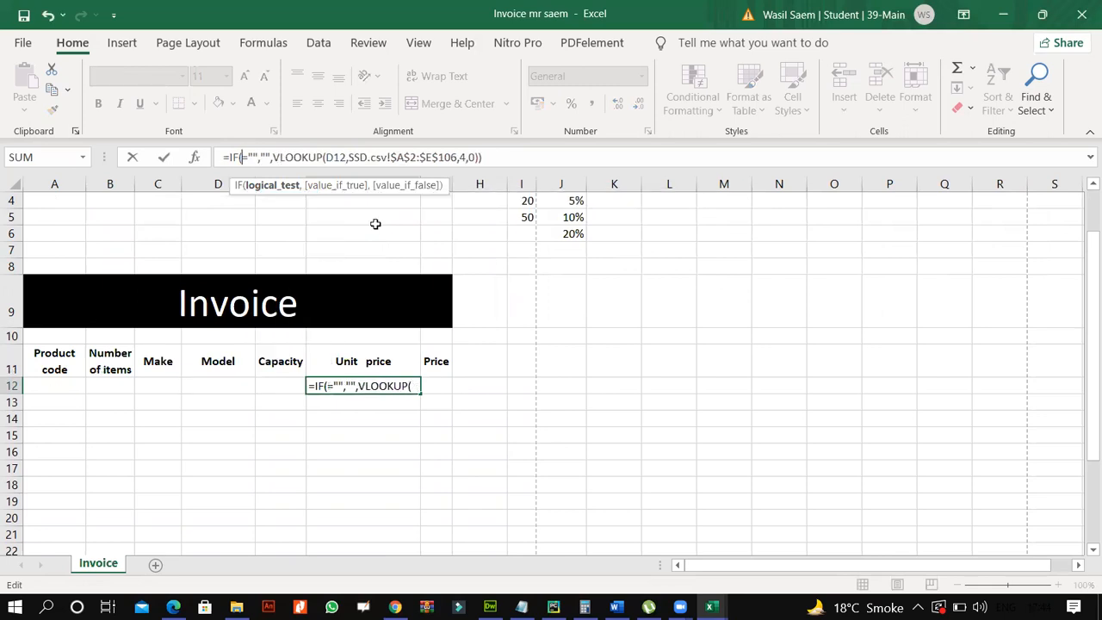
click(367, 157)
key(BackSpace)
key(BackSpace)
key(BackSpace)
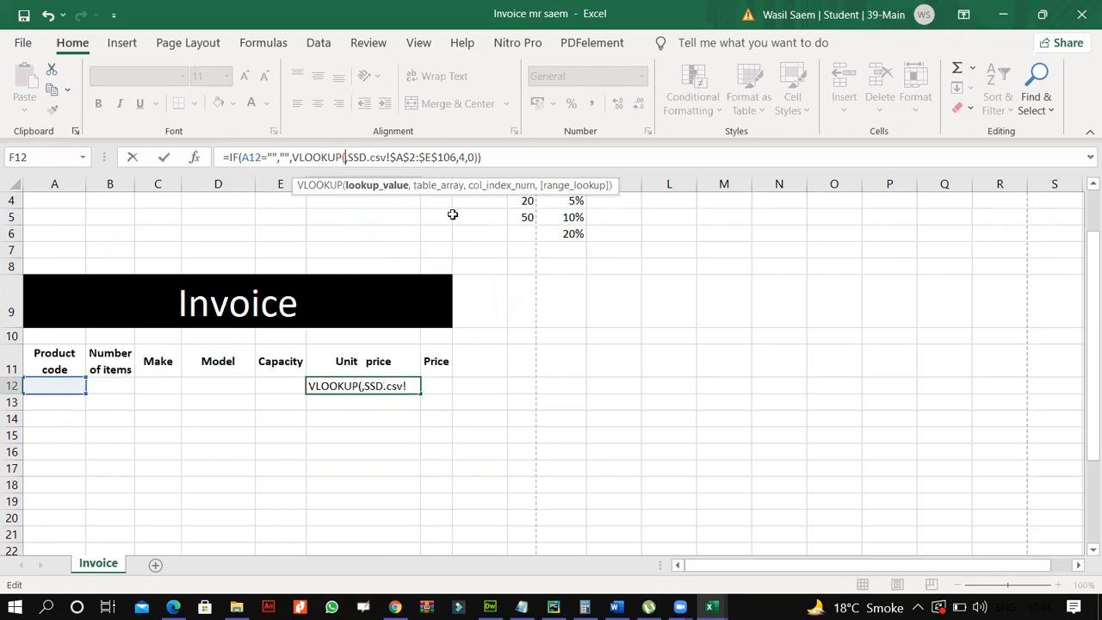
click(55, 387)
Set the VLOOKUP column index in F12 to 2 and enter the formula
click(483, 159)
key(BackSpace)
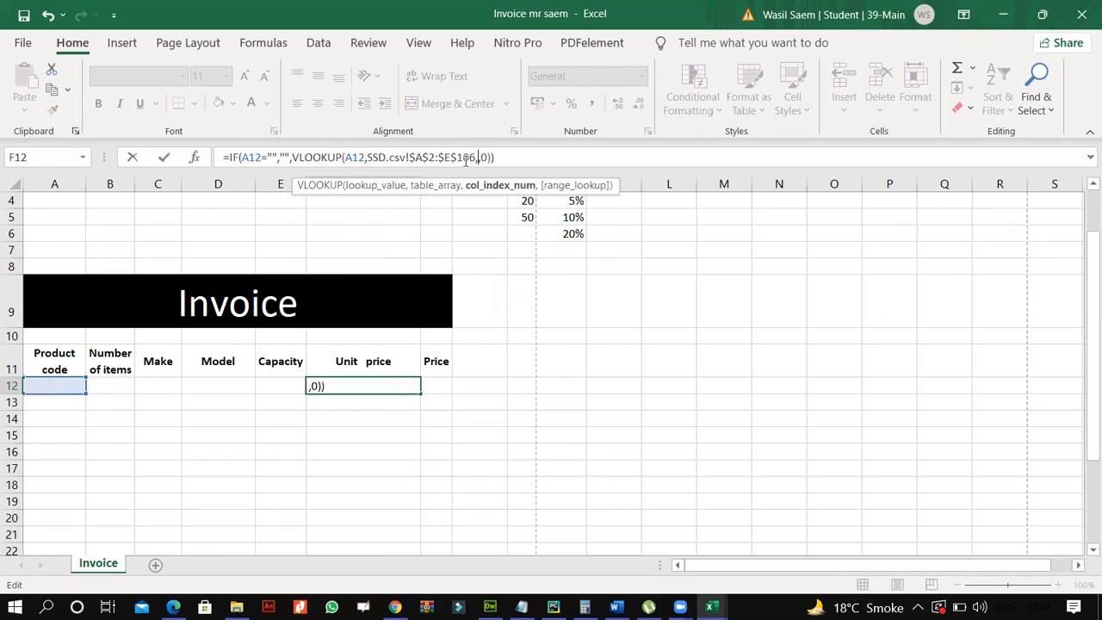
text(2)
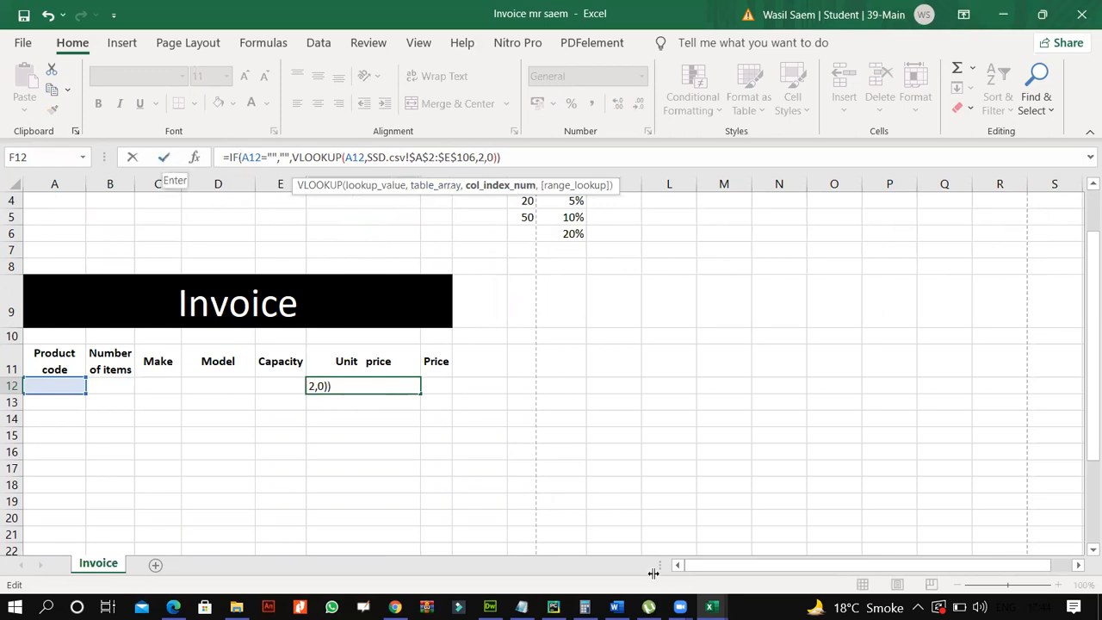
key(ctrl+Return)
Test the lookup formulas by copying product code SSD6 from A7 of the SSD workbook into A12 of the Invoice workbook
key(ctrl+Tab)
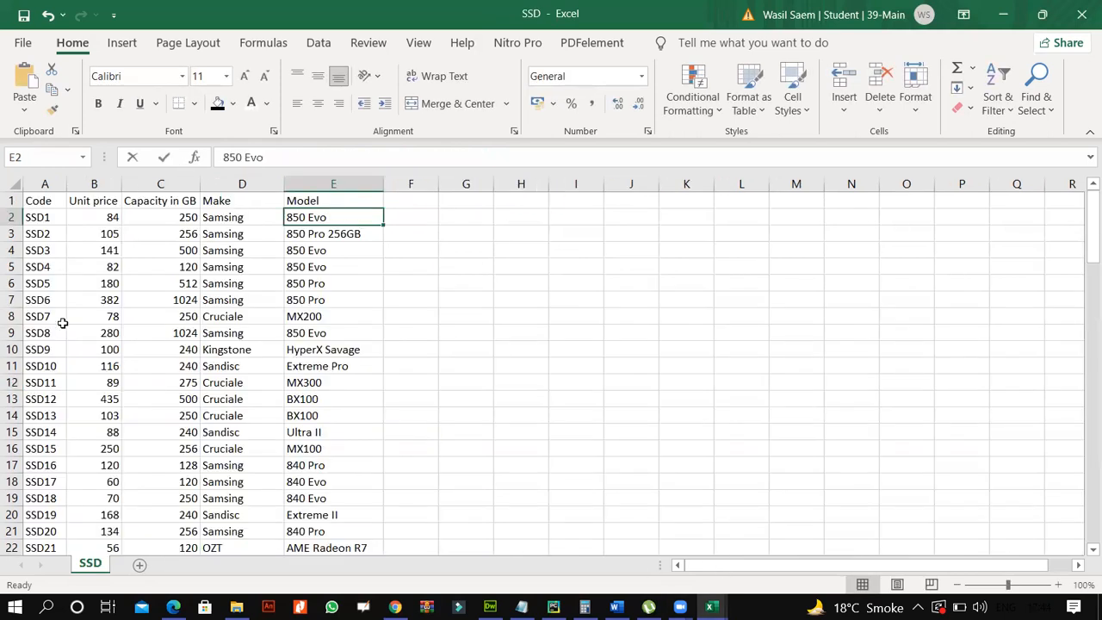
click(49, 299)
right_click(49, 300)
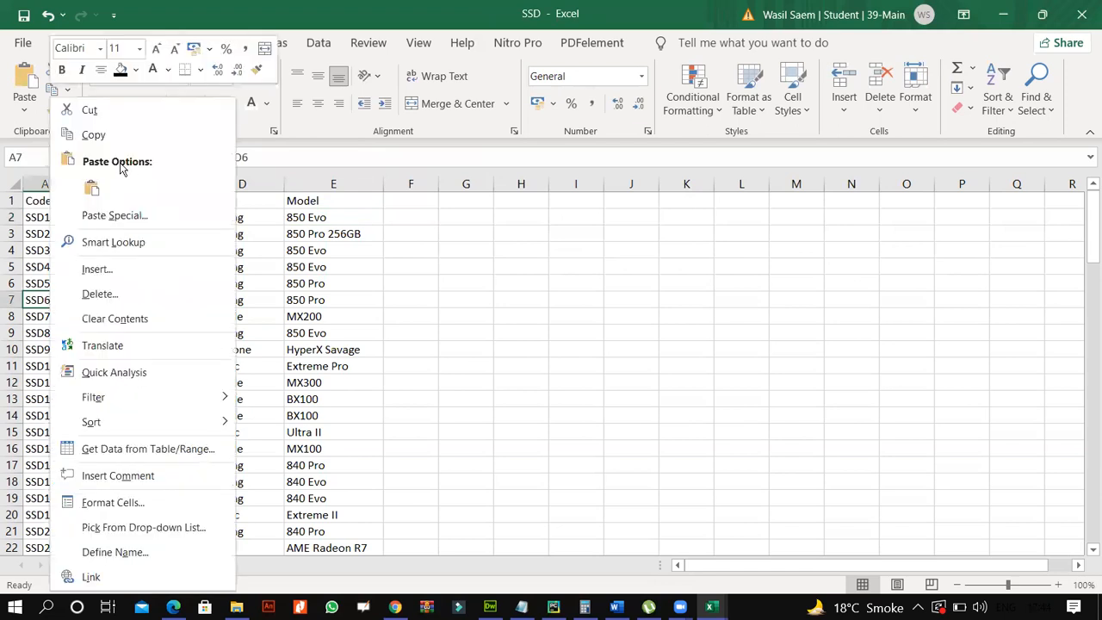
key(c)
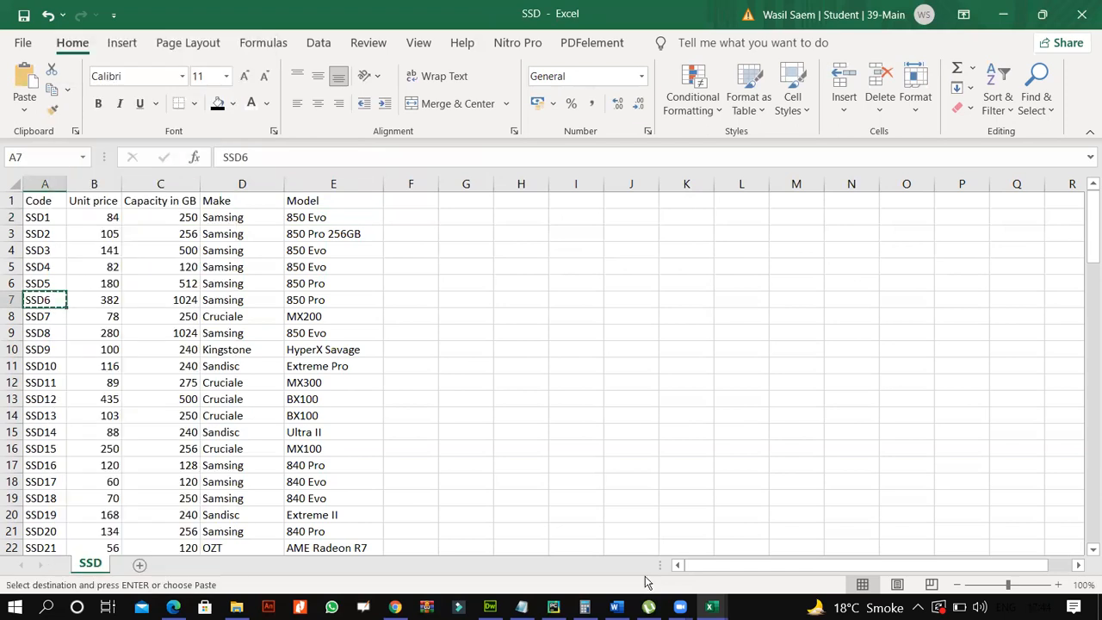
key(ctrl+Tab)
click(58, 390)
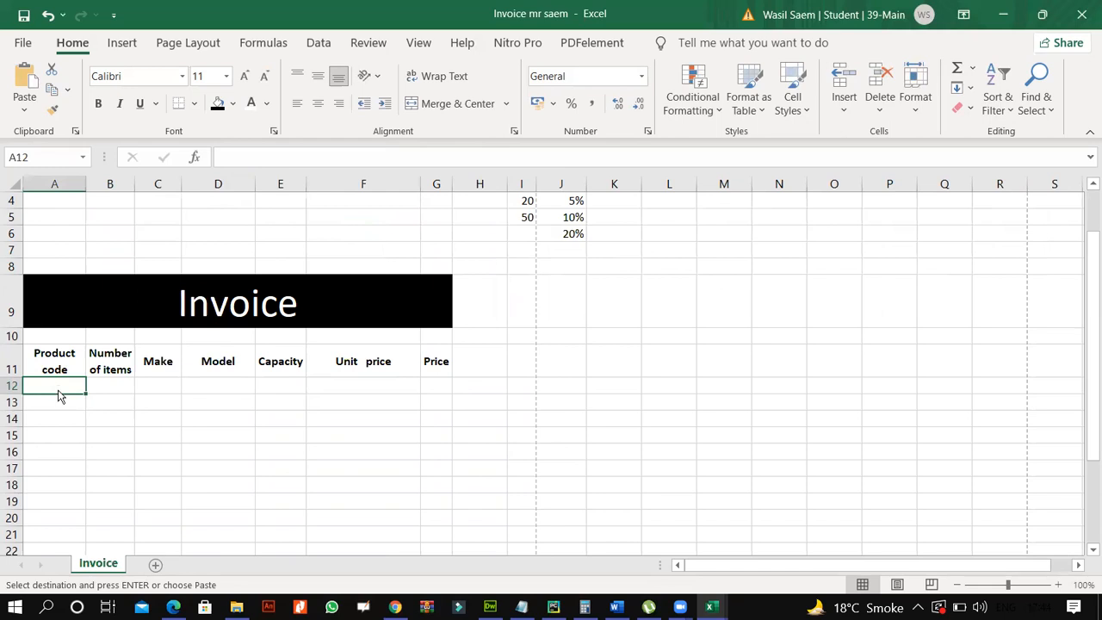
right_click(58, 392)
click(97, 215)
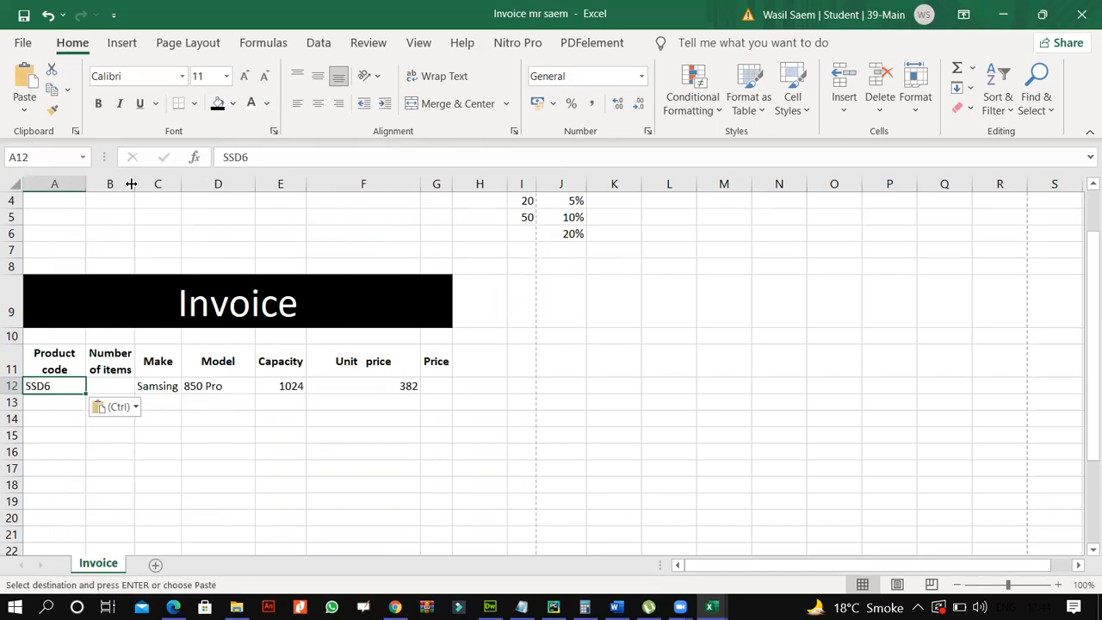
Autofit the widths of all columns in the Invoice sheet to their contents
click(15, 184)
double_click(133, 183)
click(180, 420)
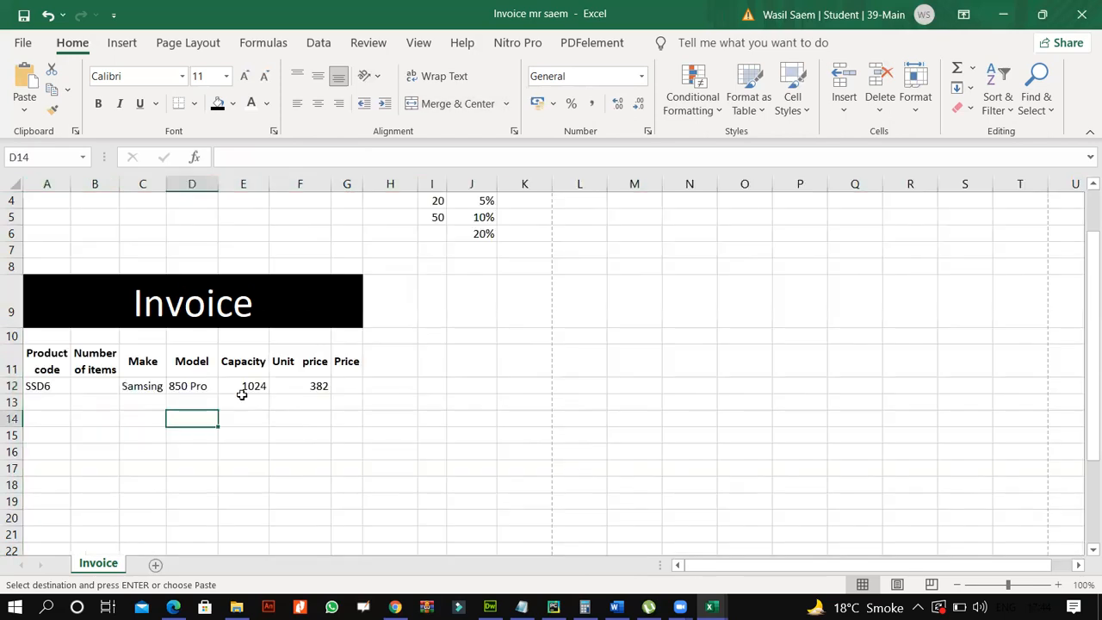
click(286, 385)
Clear the test product code from A12
click(64, 390)
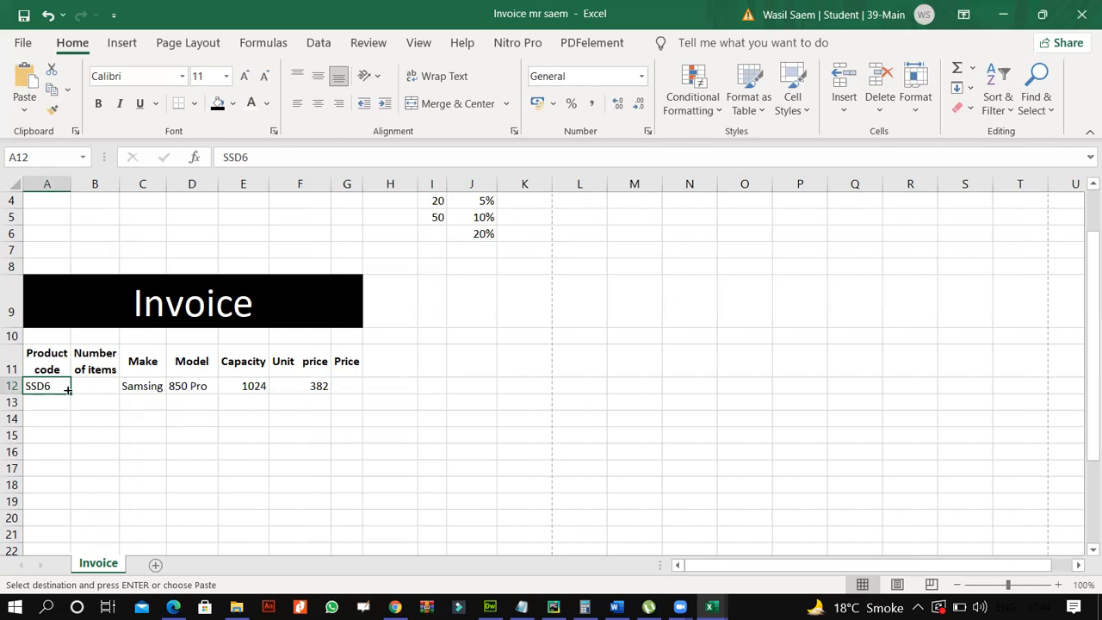
key(BackSpace)
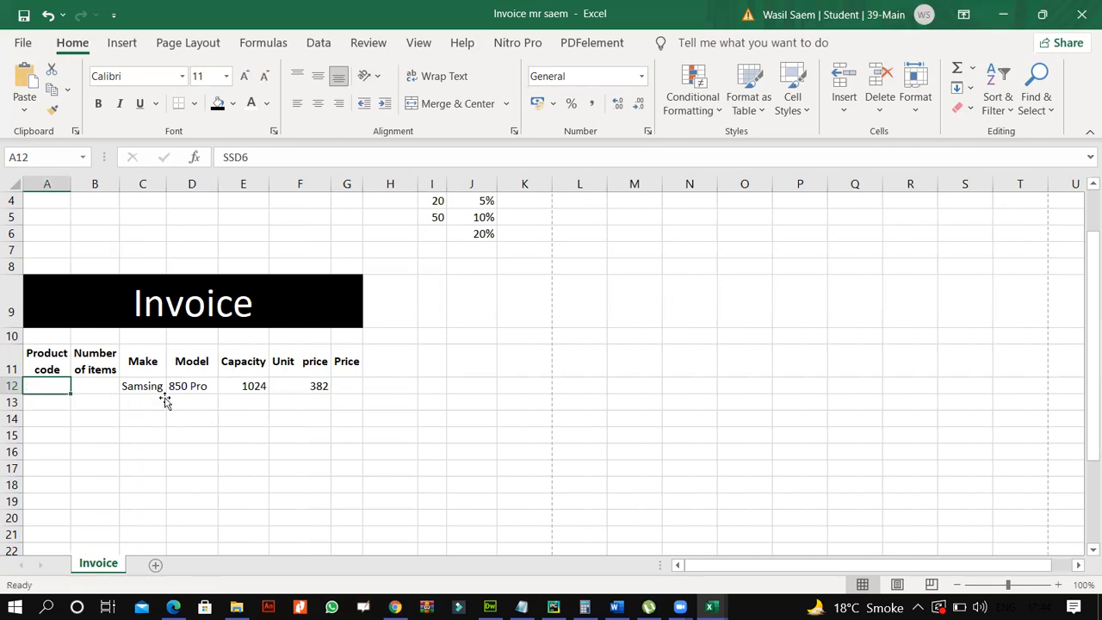
click(160, 396)
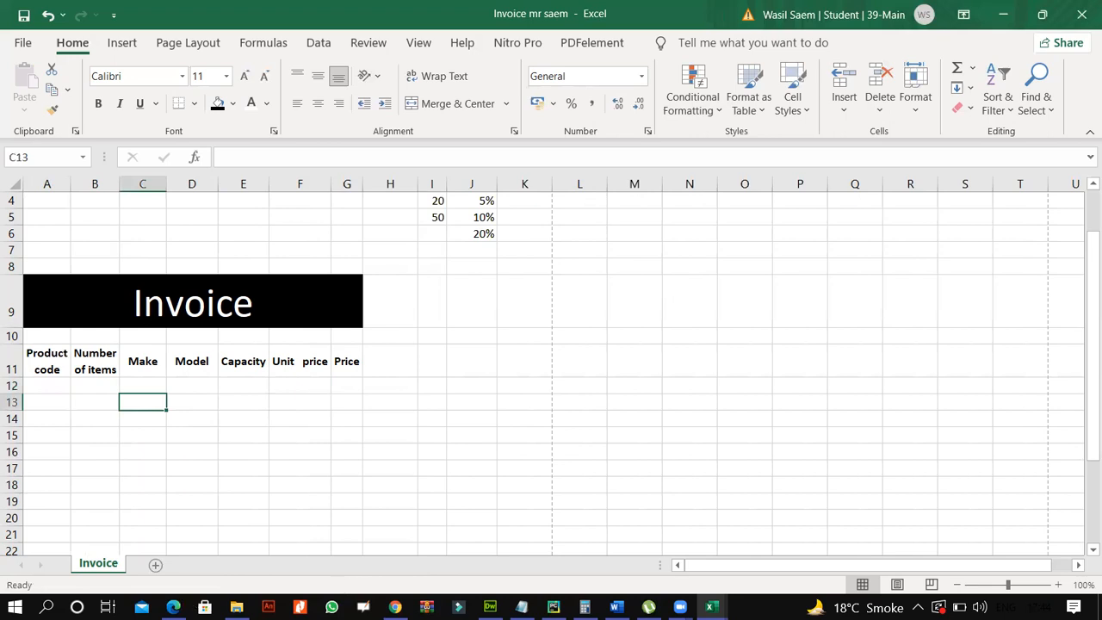
Switch to the question paper PDF, then underline and tick the instruction to replicate the functions for rows 13 to 23
click(174, 607)
drag(284, 367, 388, 367)
mouse_move(689, 345)
mouse_down()
mouse_move(728, 344)
mouse_move(766, 303)
mouse_up()
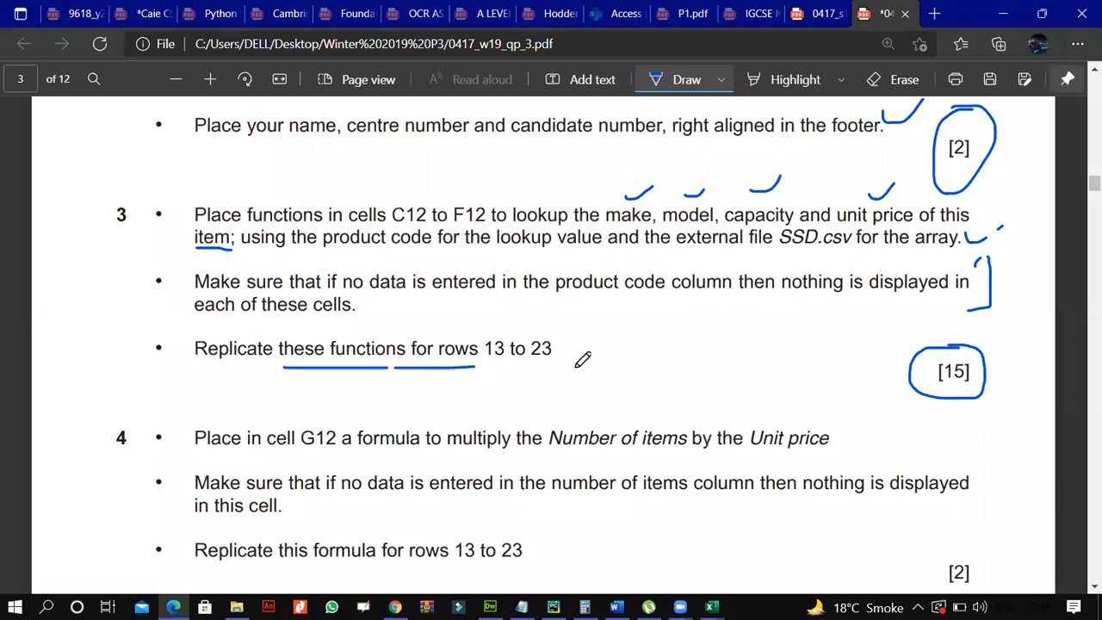
scroll(577, 366, down, 1)
scroll(688, 551, down, 1)
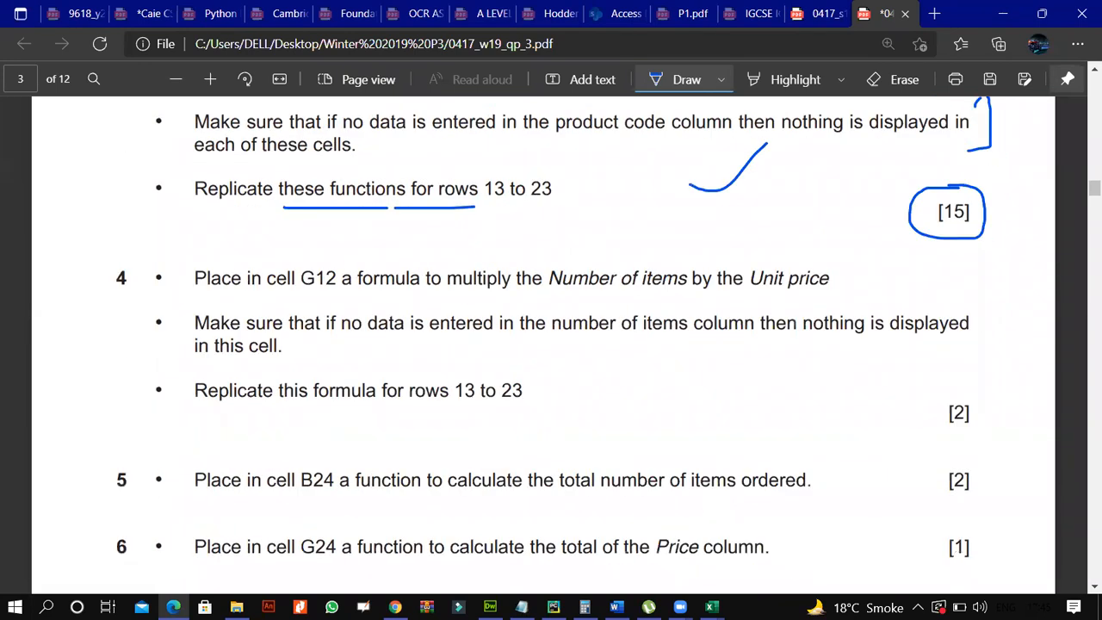
Return to the Invoice workbook and select the Price cell G12
click(715, 605)
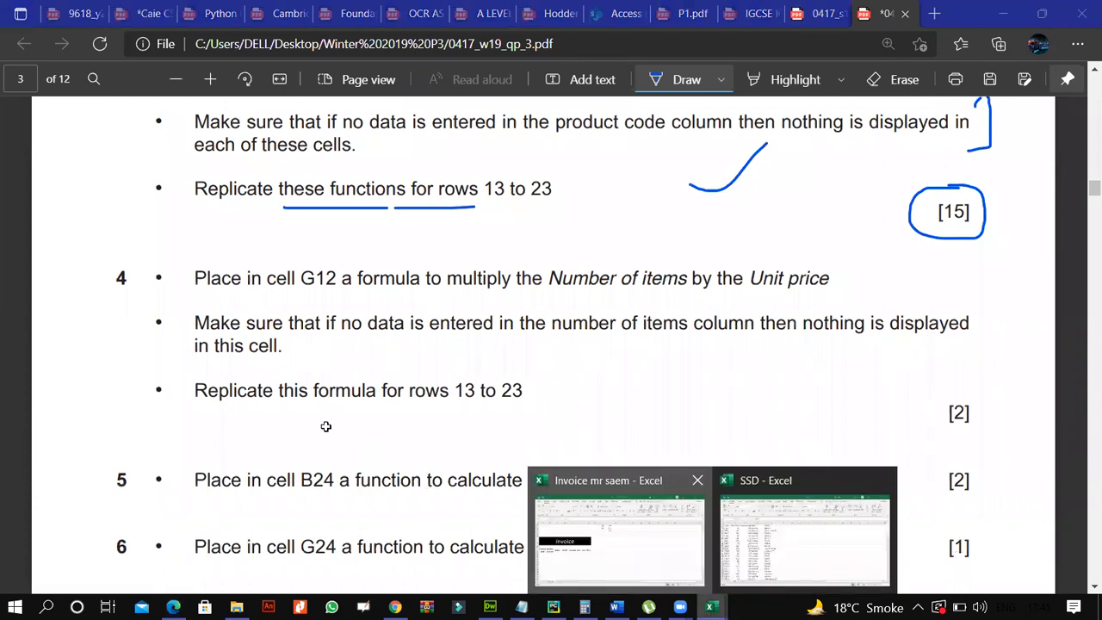
click(620, 541)
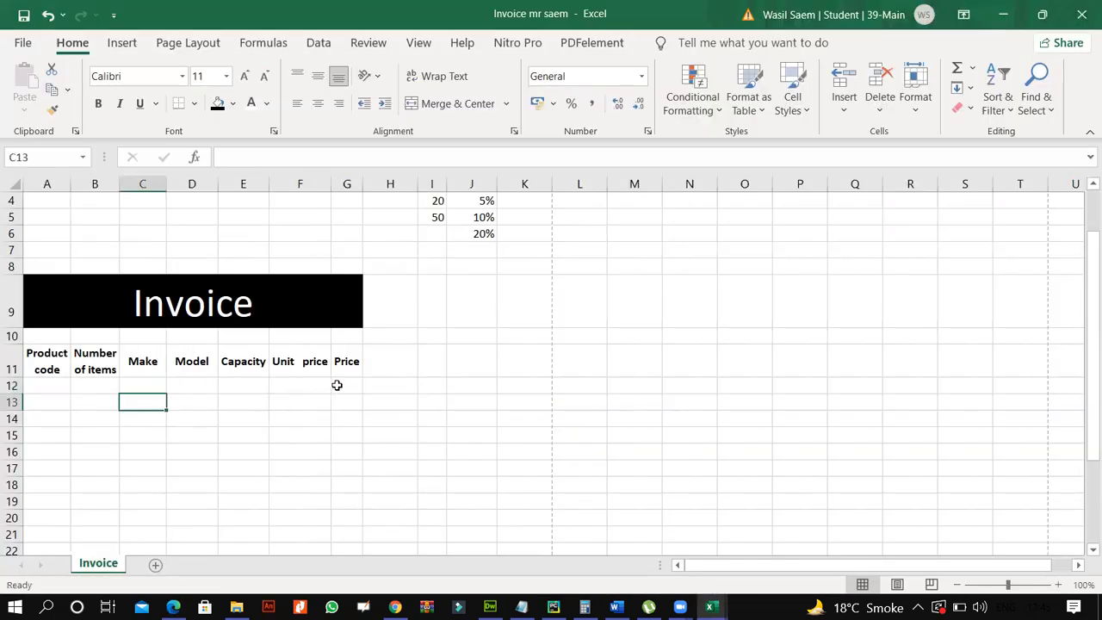
click(341, 385)
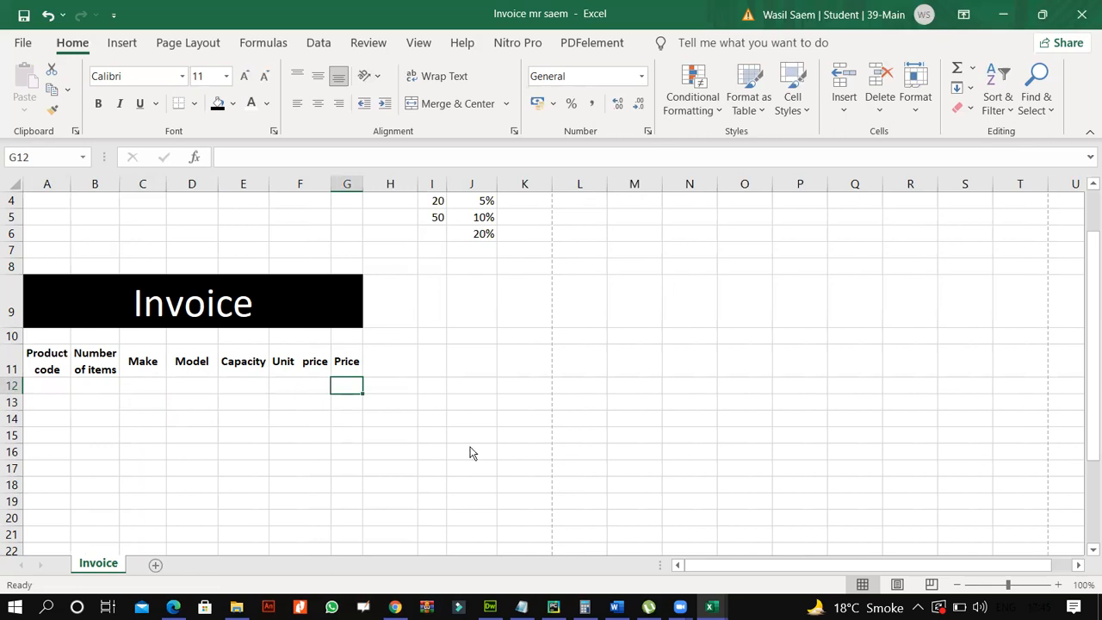
Switch back to the question paper and underline B24 and "total number of" in question 5 and G24 in question 6
click(712, 607)
click(590, 532)
click(181, 607)
scroll(378, 428, down, 2)
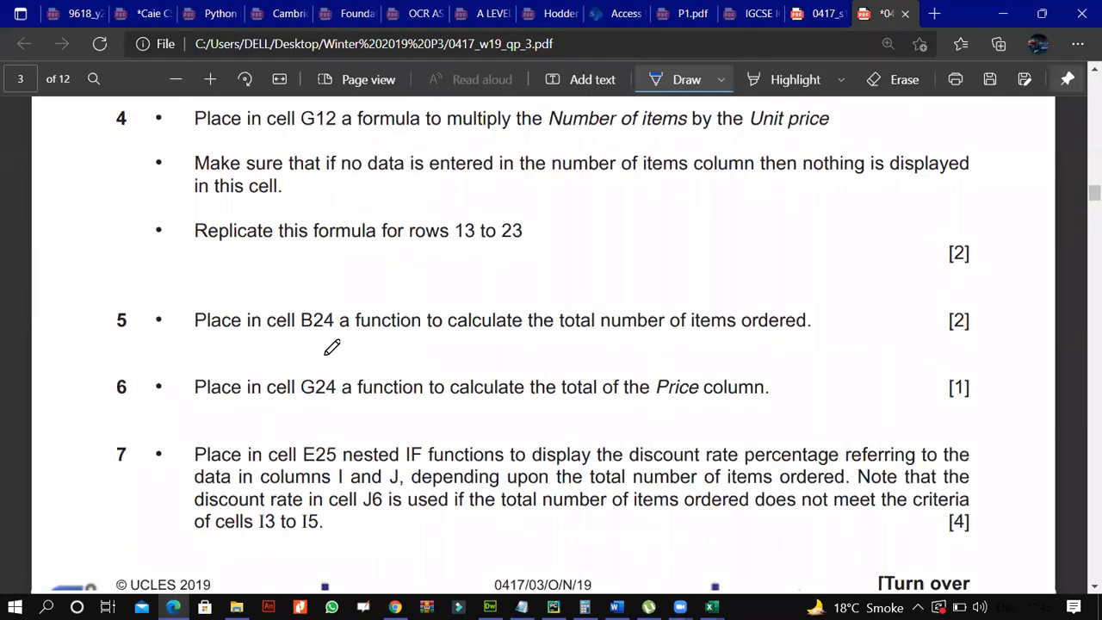
drag(297, 335, 335, 336)
drag(556, 340, 586, 340)
drag(693, 335, 693, 338)
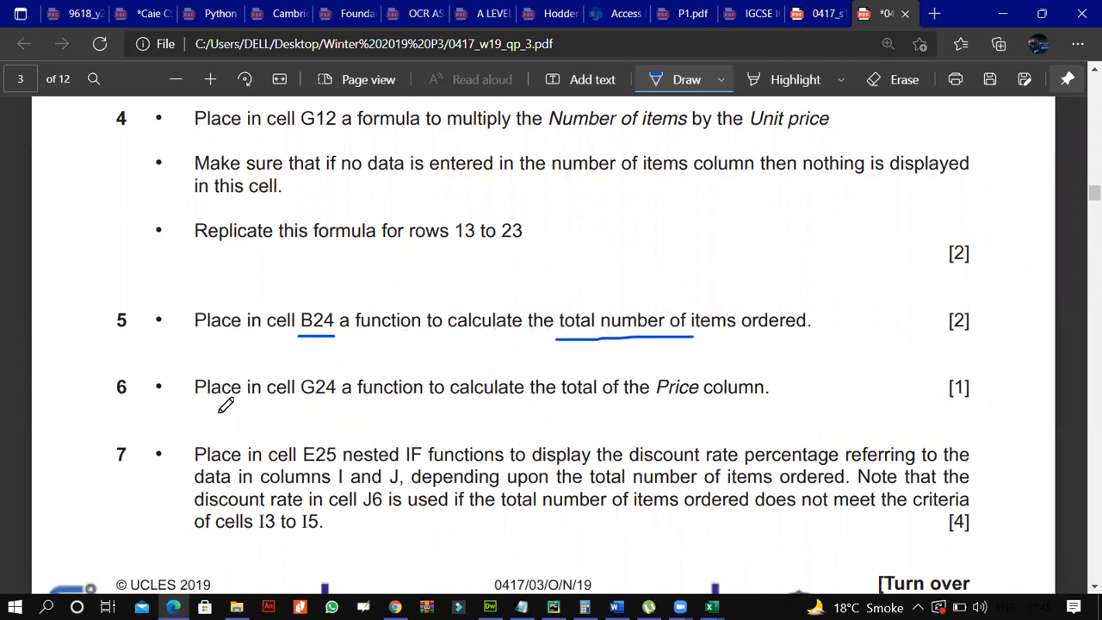
drag(296, 403, 336, 404)
Locate the Price before discount cell G24 in the Invoice workbook, select it, and go back to the question paper
click(723, 601)
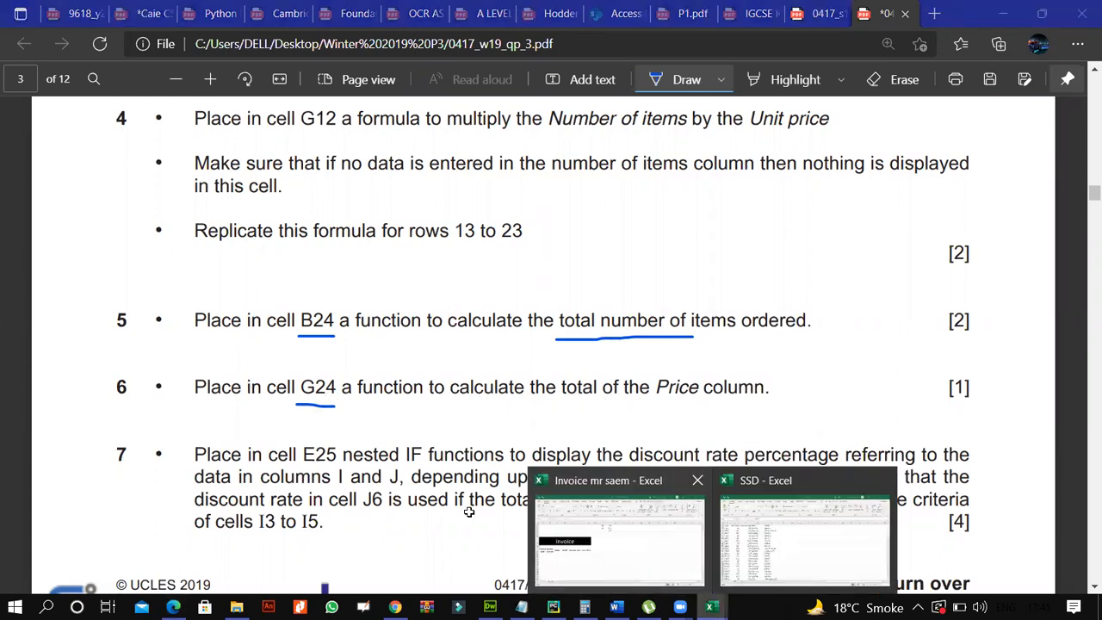
scroll(328, 455, down, 6)
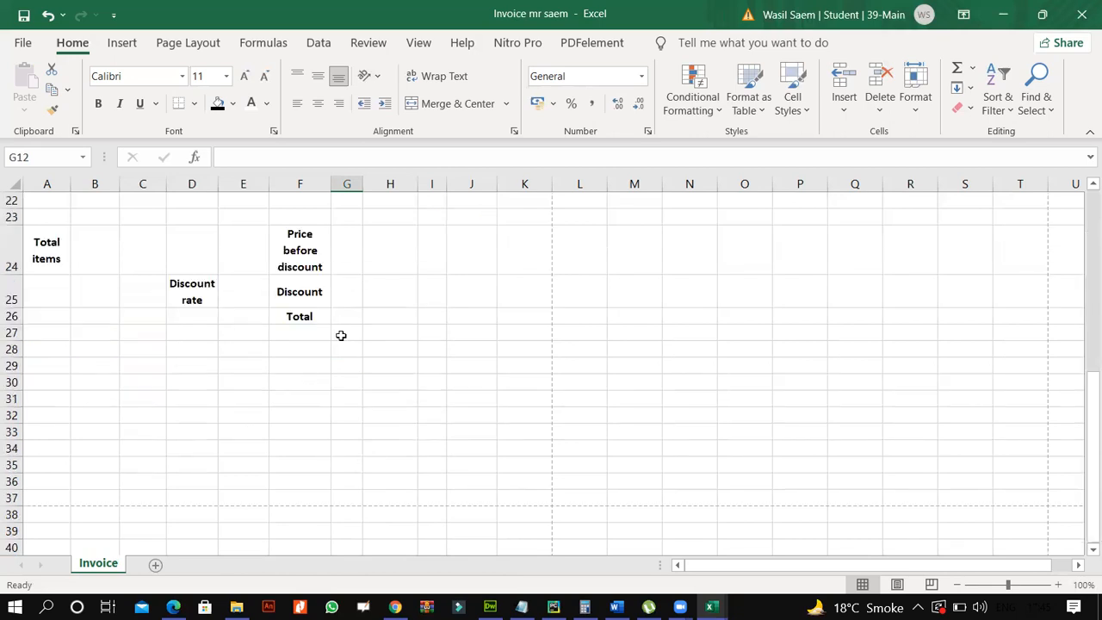
scroll(341, 335, up, 1)
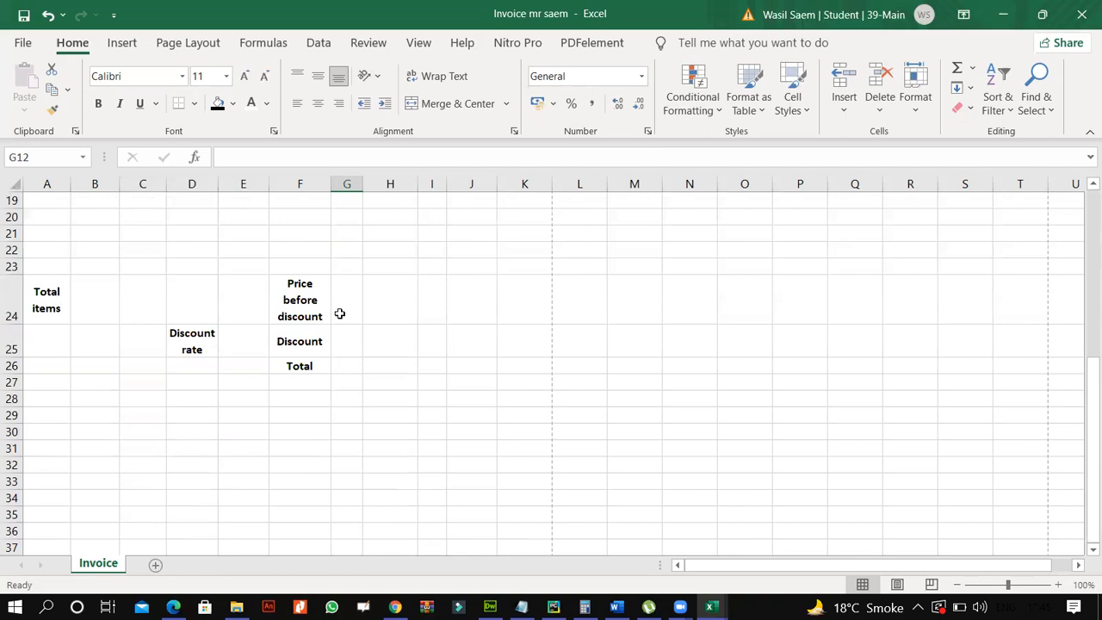
click(340, 314)
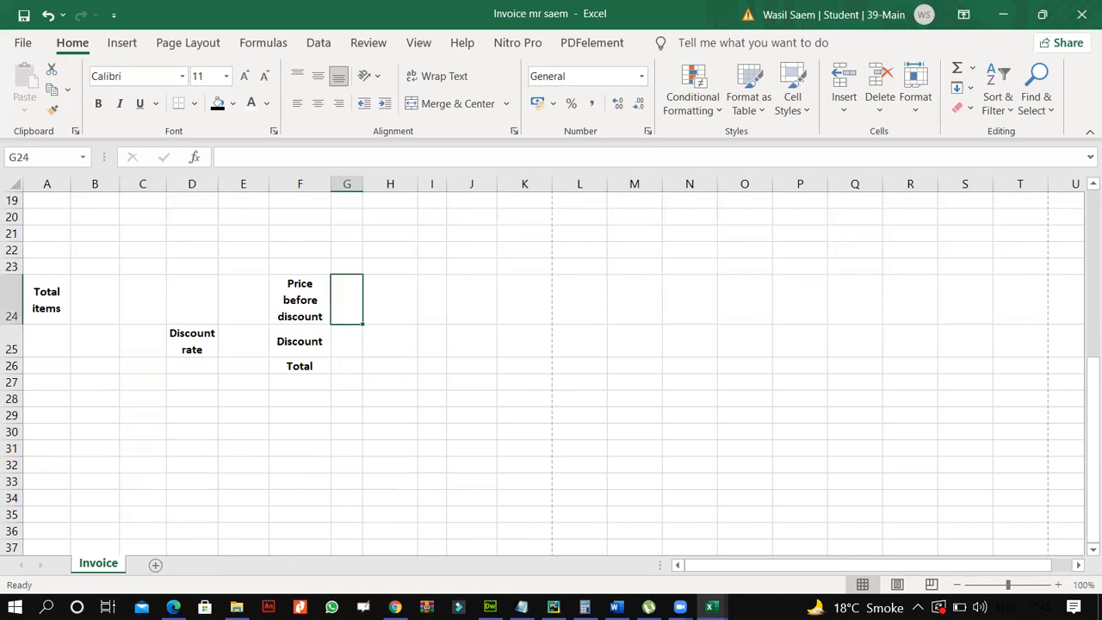
click(173, 607)
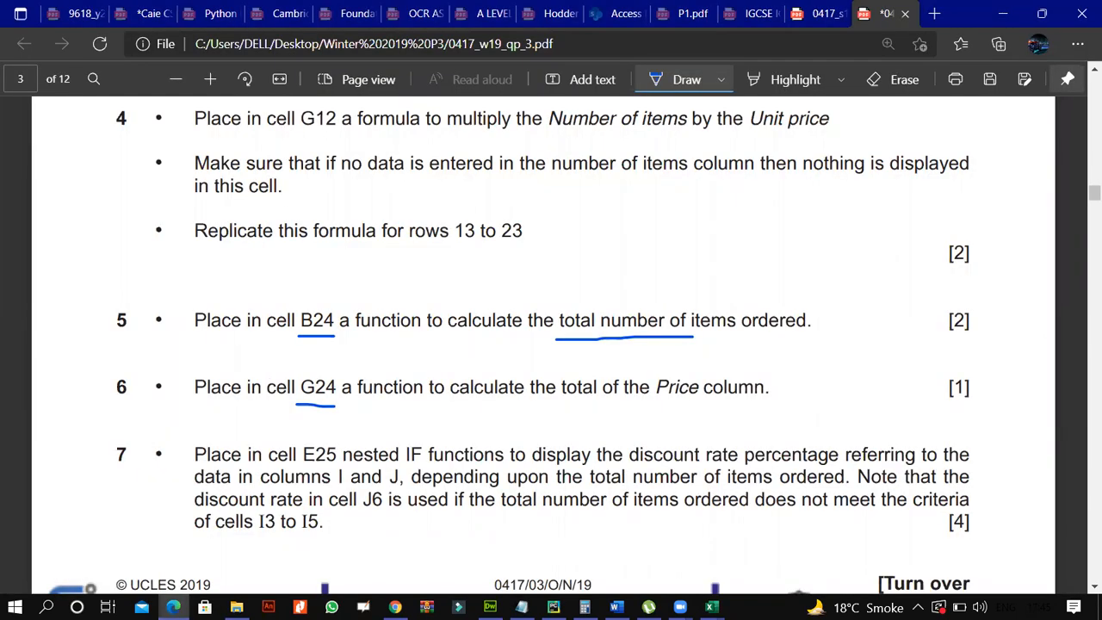
Switch to the Invoice workbook and enter =SUM(B12:B23) in the Total items cell B24
key(alt+Tab)
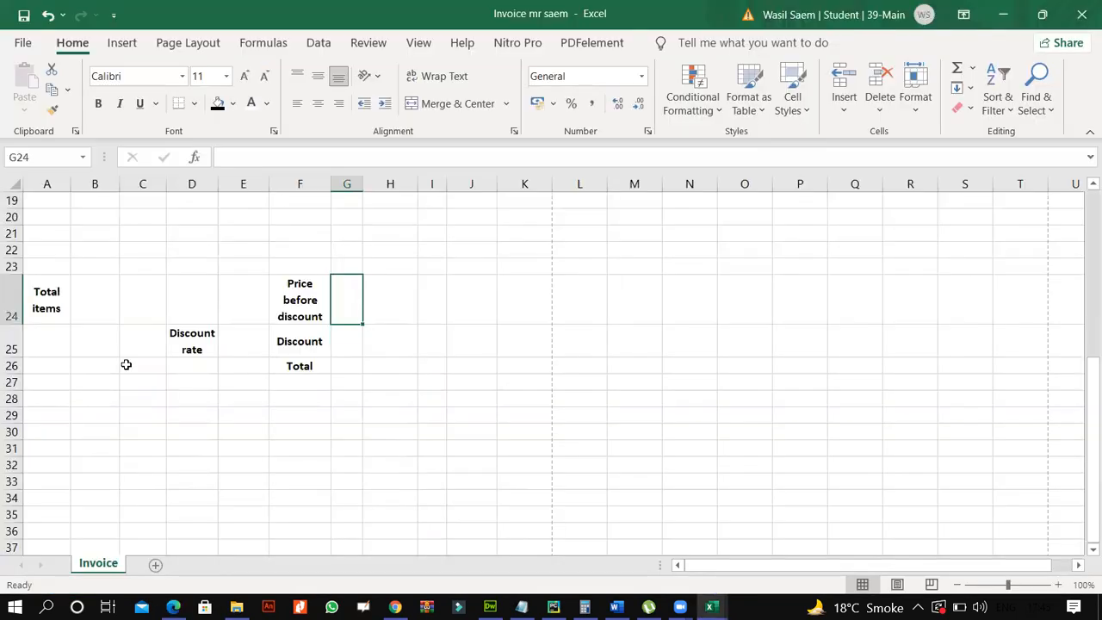
click(110, 320)
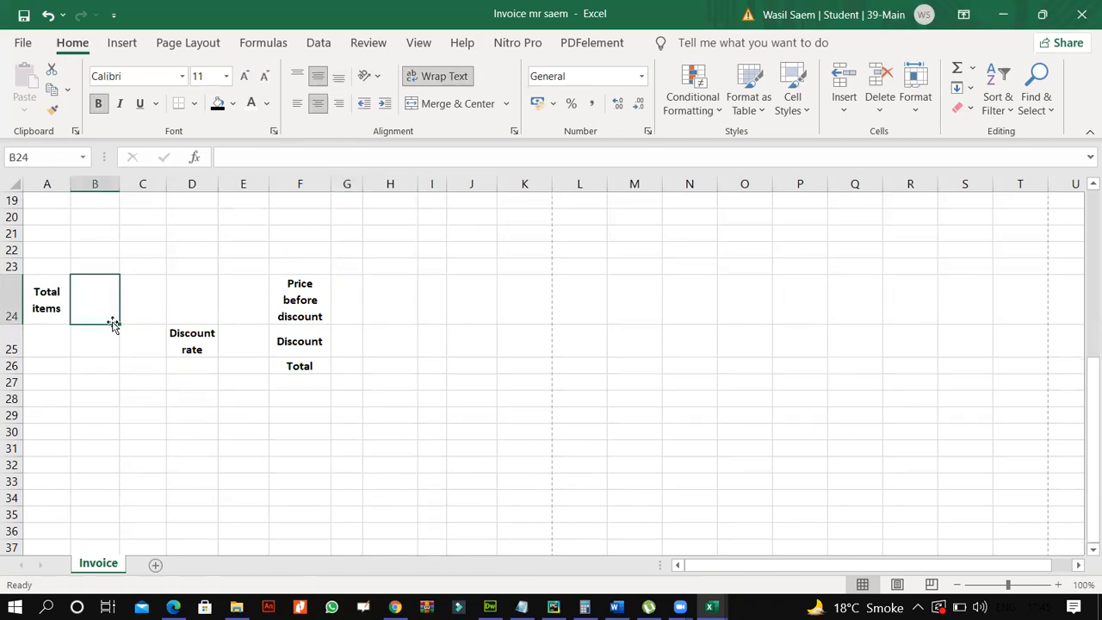
click(230, 158)
text(=)
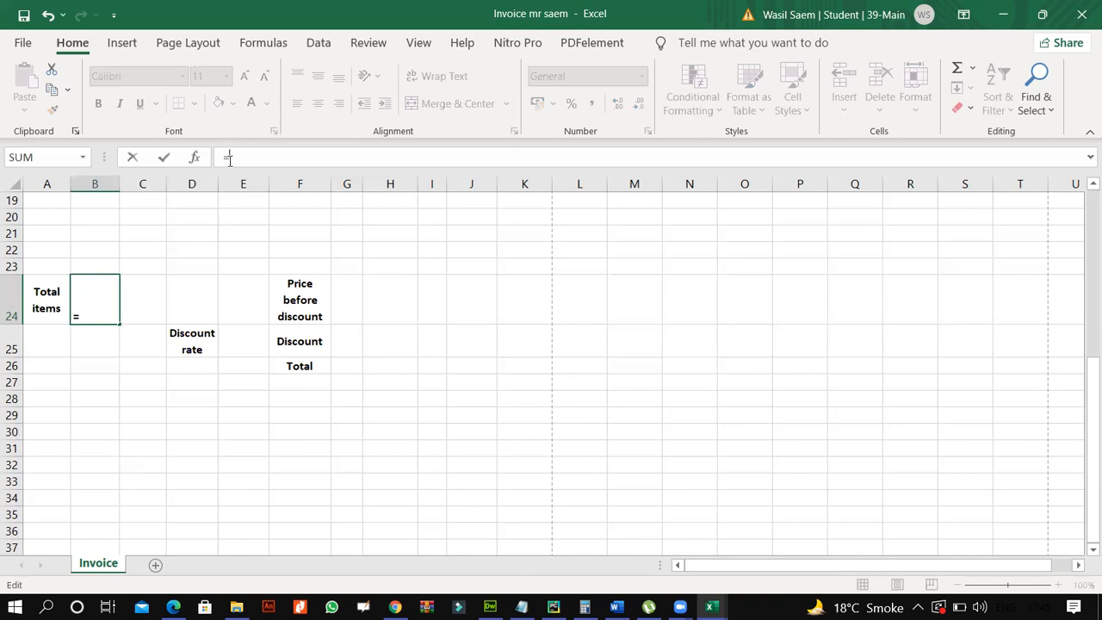
text(su)
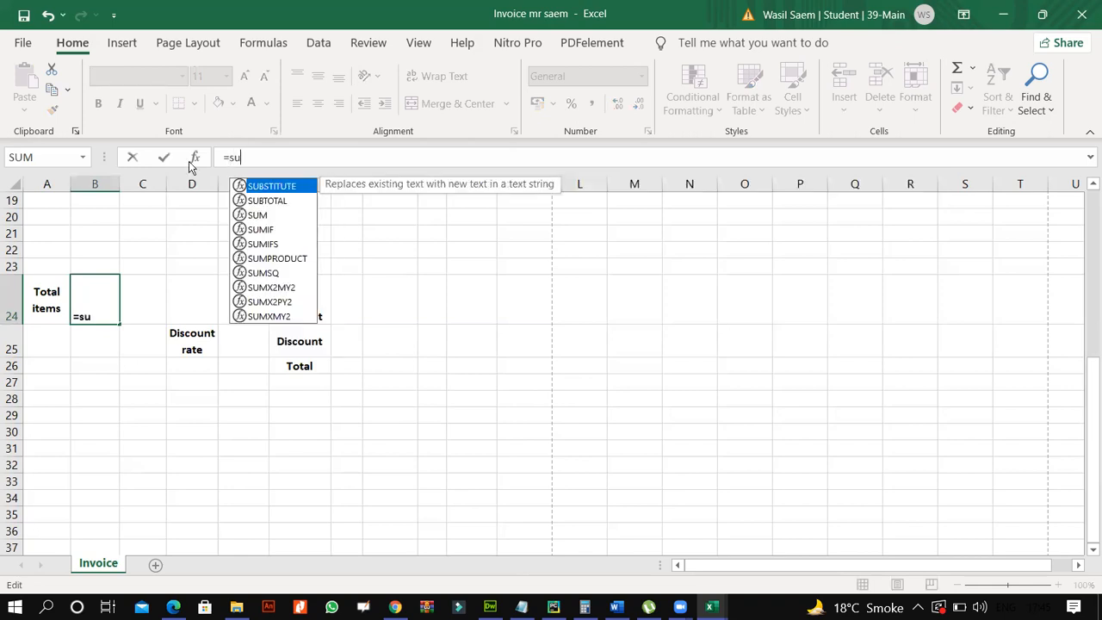
text(m)
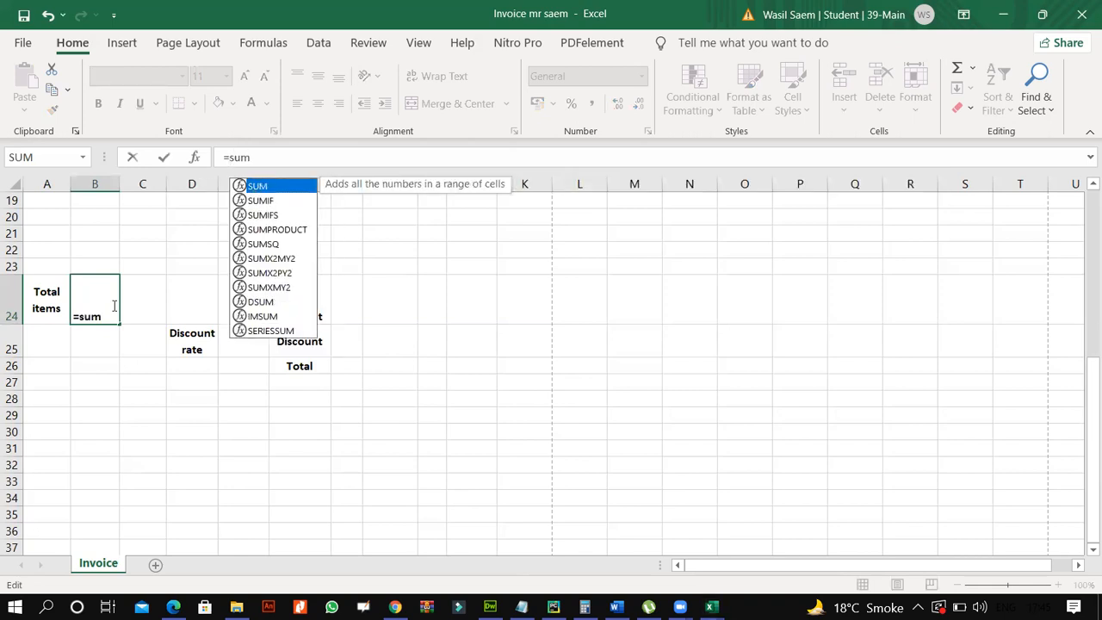
key(Tab)
scroll(194, 323, up, 4)
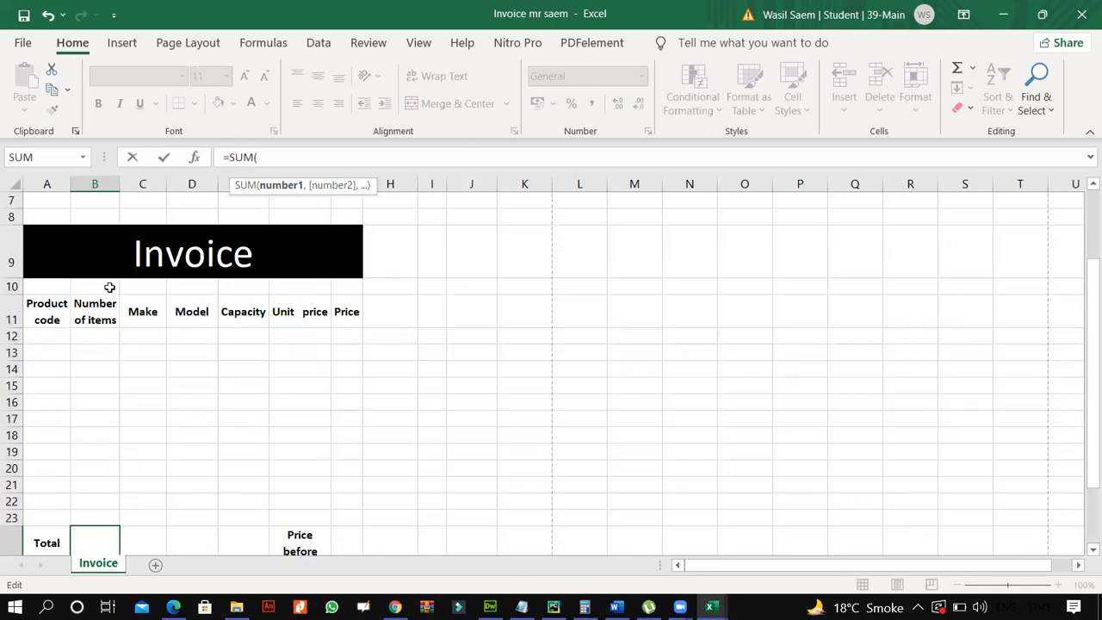
scroll(103, 258, down, 1)
drag(95, 249, 115, 432)
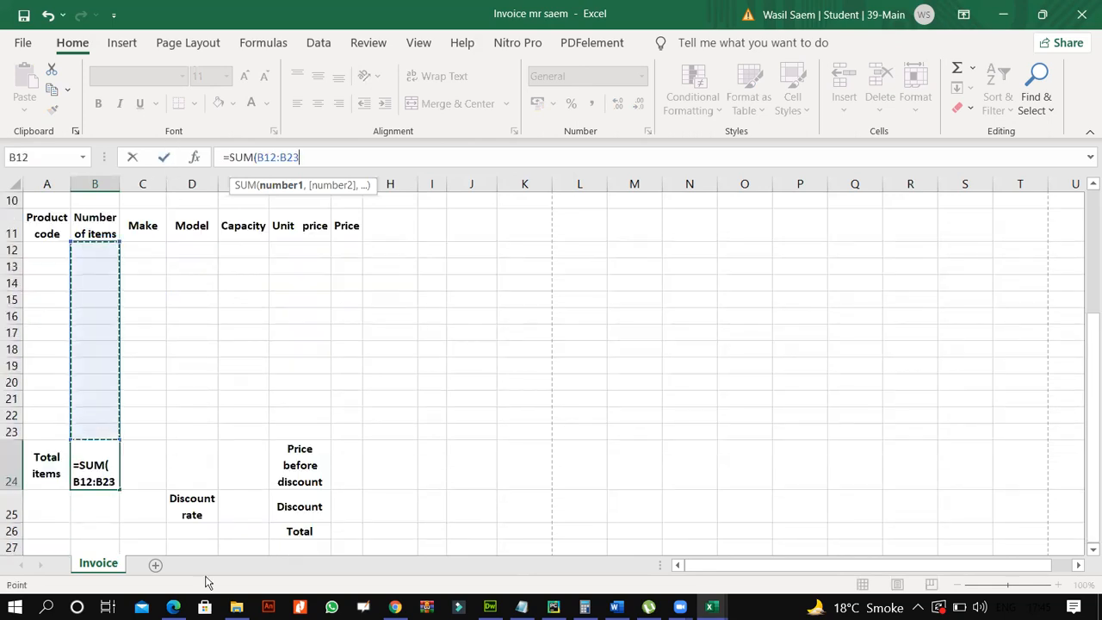
key(ctrl+Return)
Glance at the question paper, then enter =SUM(G12:G23) in the Price before discount cell G24 of the Invoice workbook
click(171, 608)
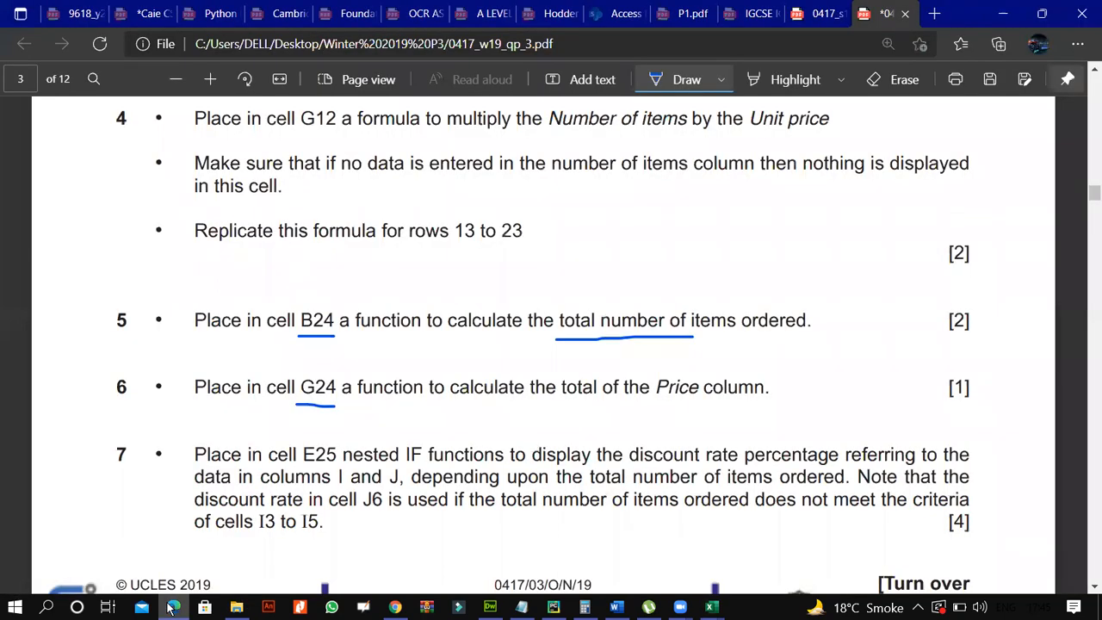
key(alt+Tab)
click(342, 469)
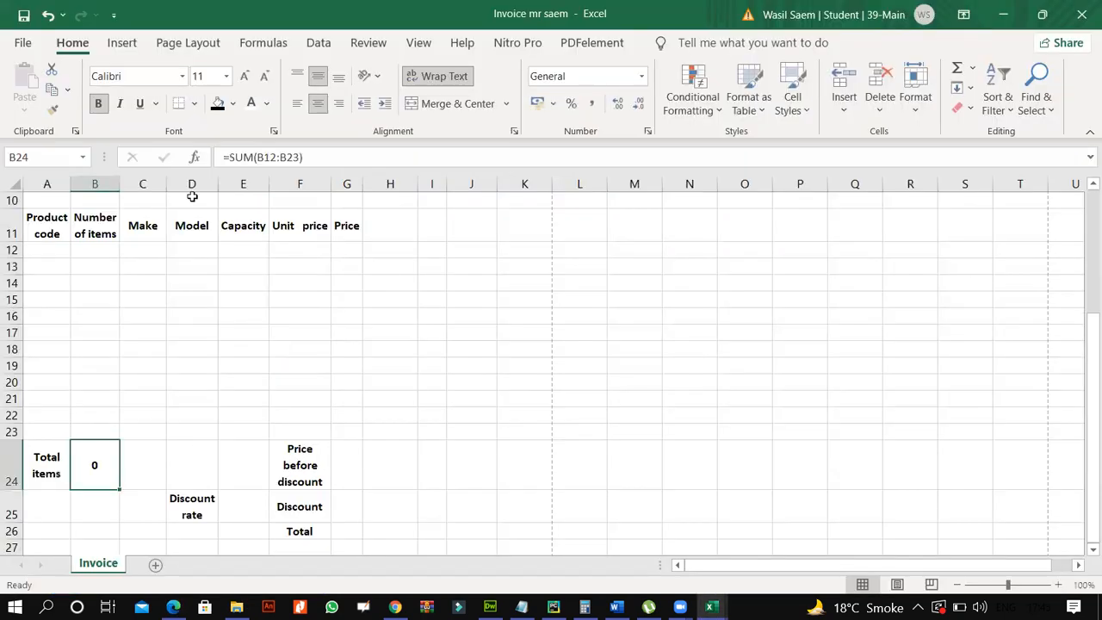
click(235, 156)
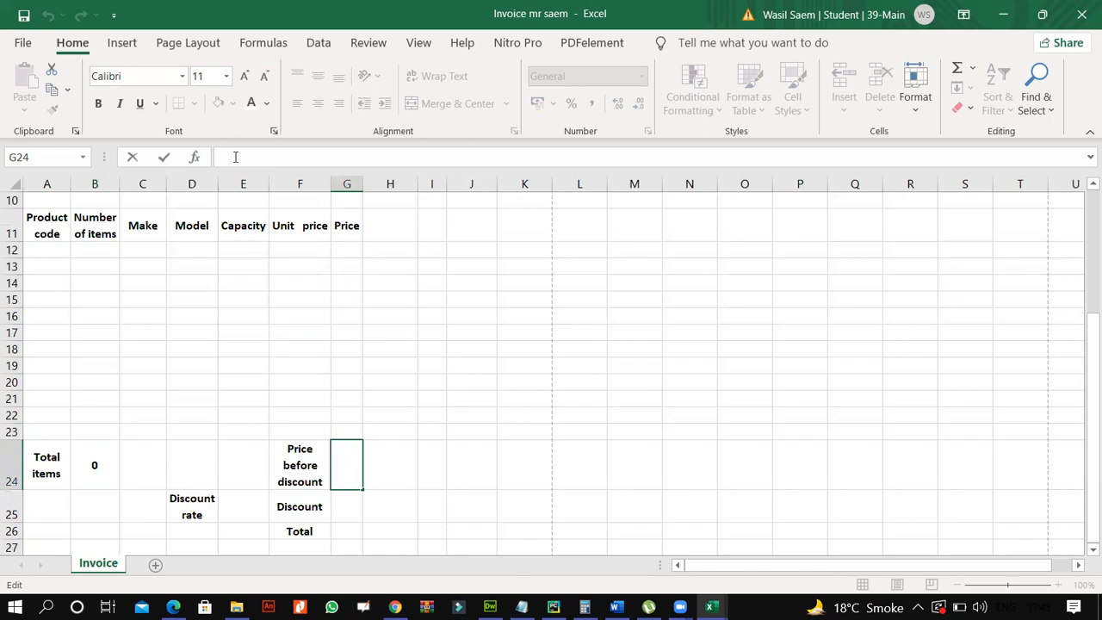
text(=)
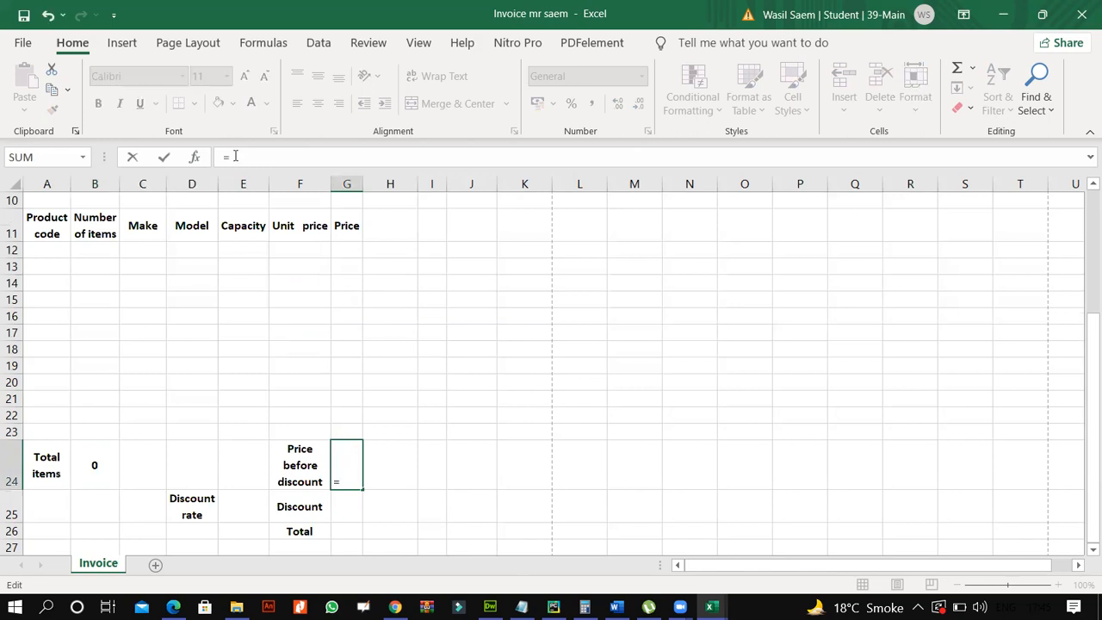
text(sum)
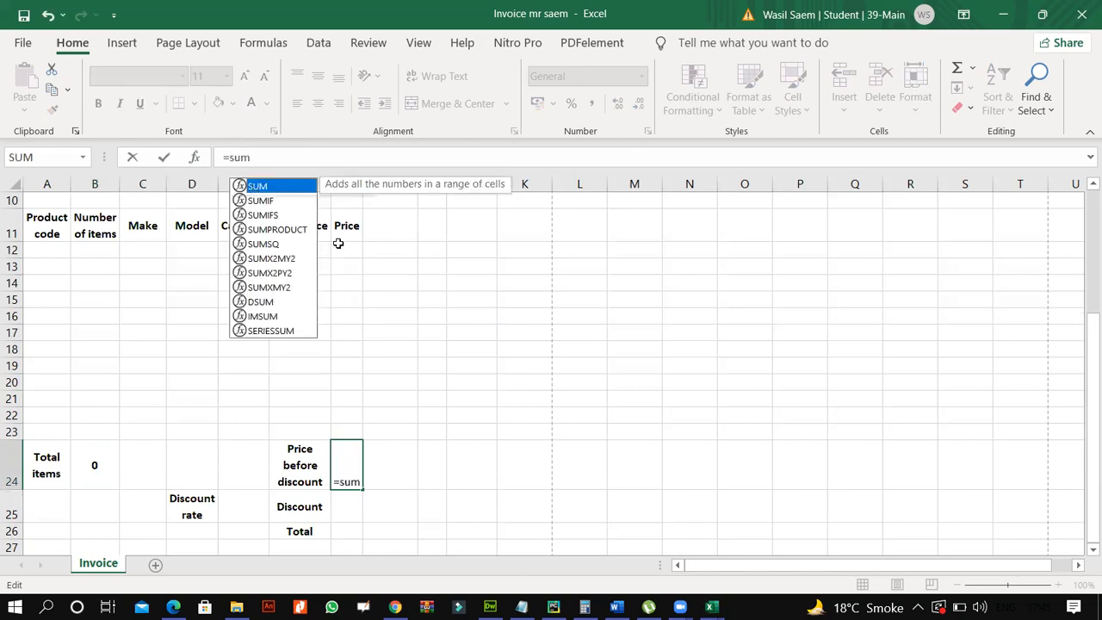
key(Tab)
drag(346, 250, 346, 428)
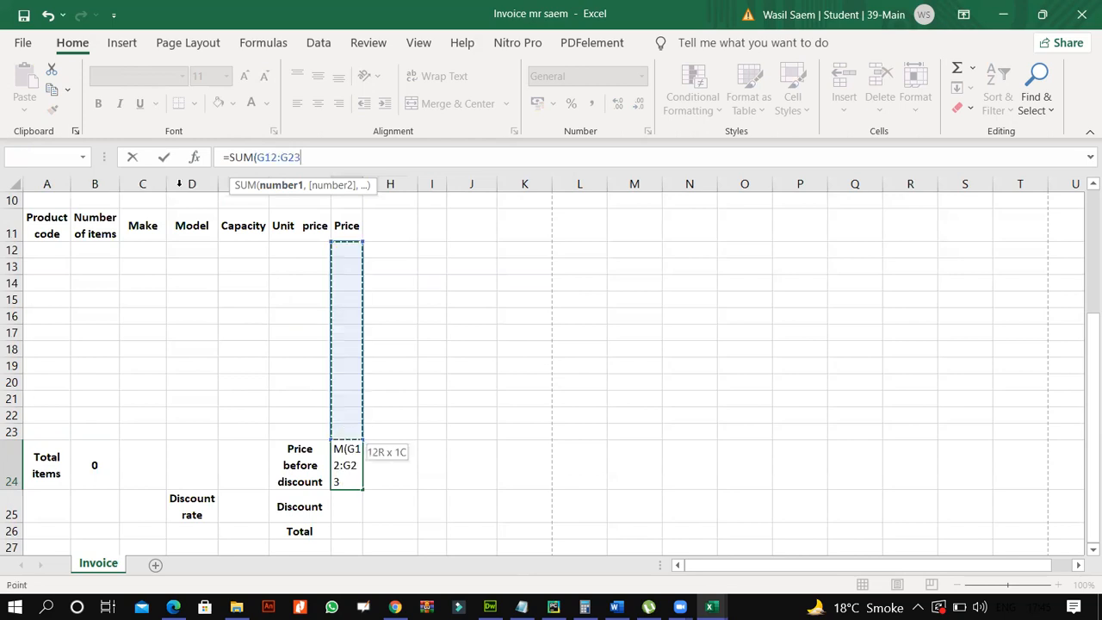
click(164, 159)
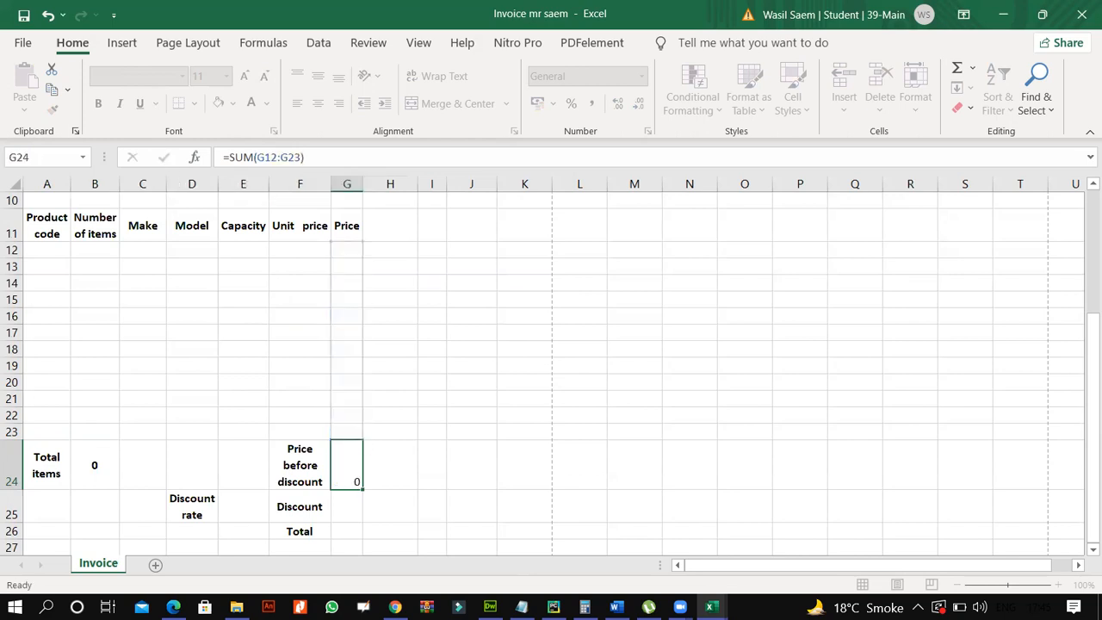
Switch to the question paper PDF, then circle and tick off the marks for questions 4, 5 and 6
key(alt+Tab)
mouse_move(948, 224)
mouse_down()
mouse_move(971, 230)
mouse_move(1039, 209)
mouse_up()
drag(971, 296, 980, 303)
drag(1001, 297, 1029, 286)
mouse_move(971, 353)
mouse_down()
mouse_move(936, 409)
mouse_move(973, 354)
mouse_up()
drag(992, 380, 1031, 353)
Tick E25 in question 7, then check the discount rate table in columns I and J of the Invoice workbook and return to the question paper
scroll(659, 399, down, 2)
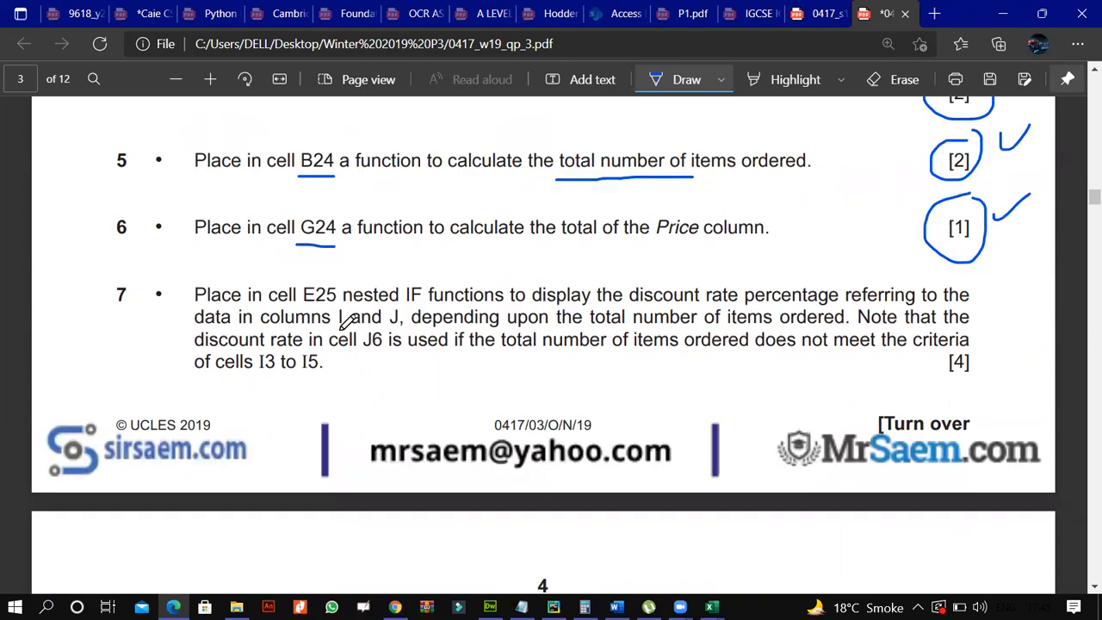
drag(322, 282, 344, 271)
key(alt+Tab)
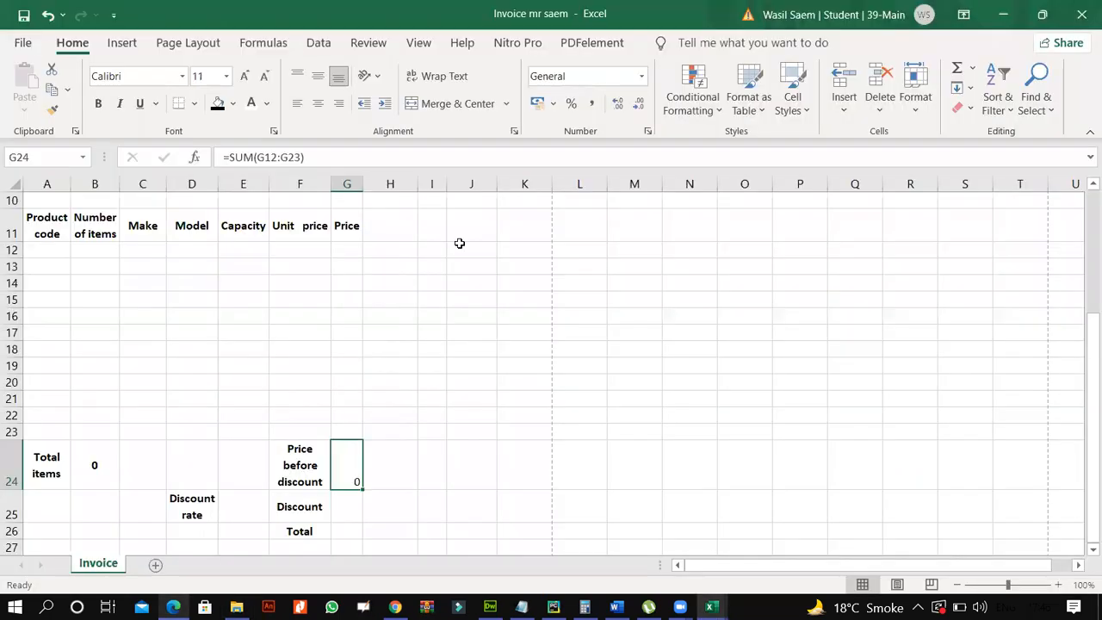
scroll(420, 301, up, 3)
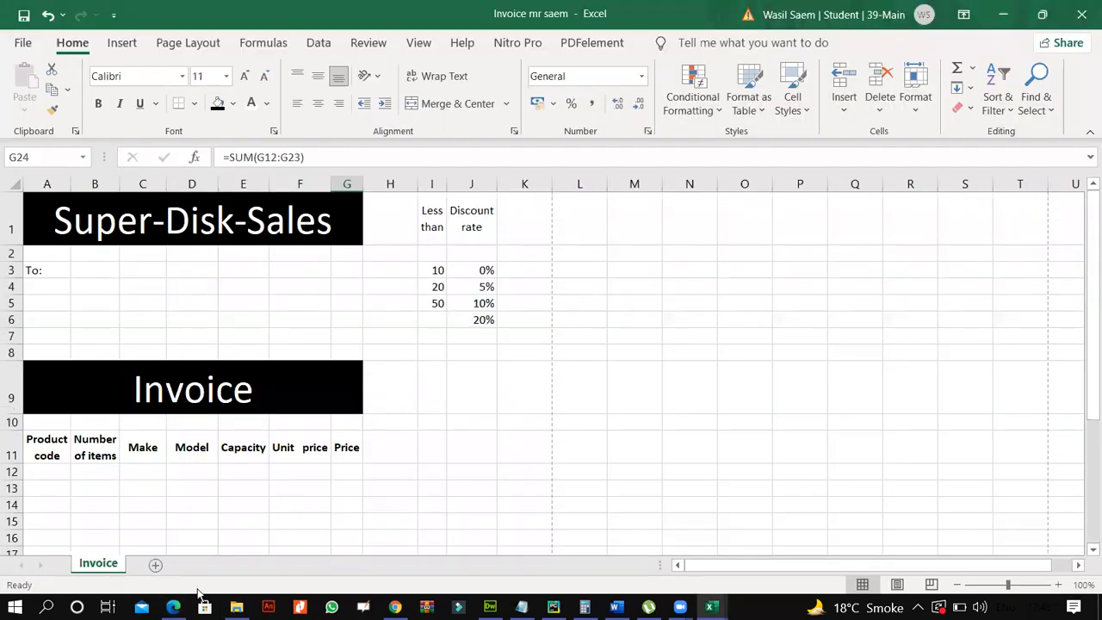
key(alt+Tab)
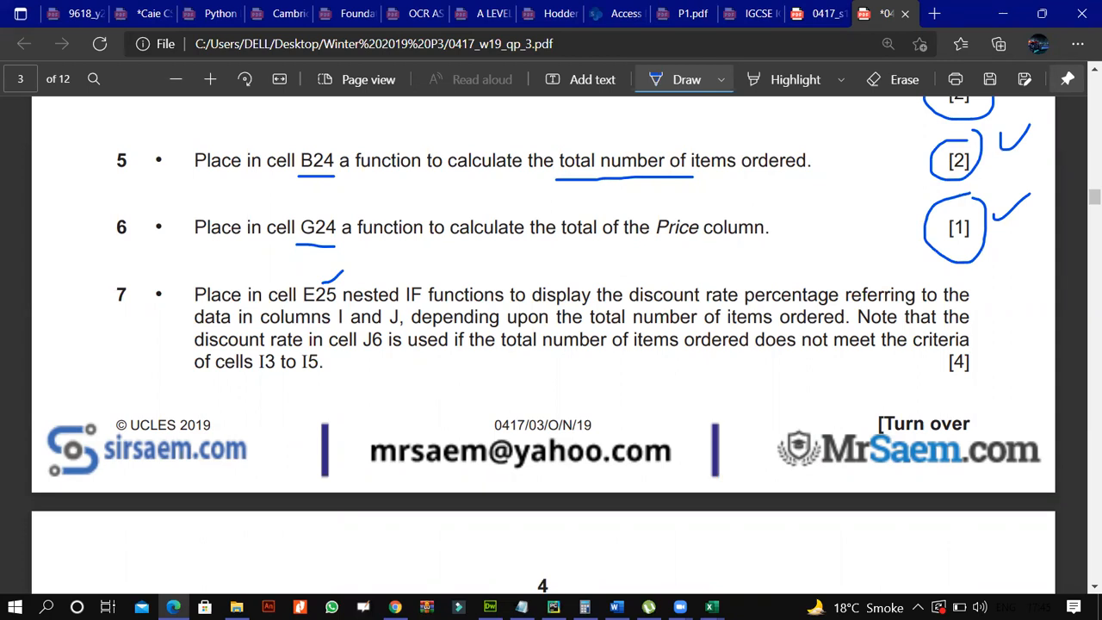
Examine the discount table in columns I and J, the total items cell B24, and exam question 7 about nested IF functions
click(174, 607)
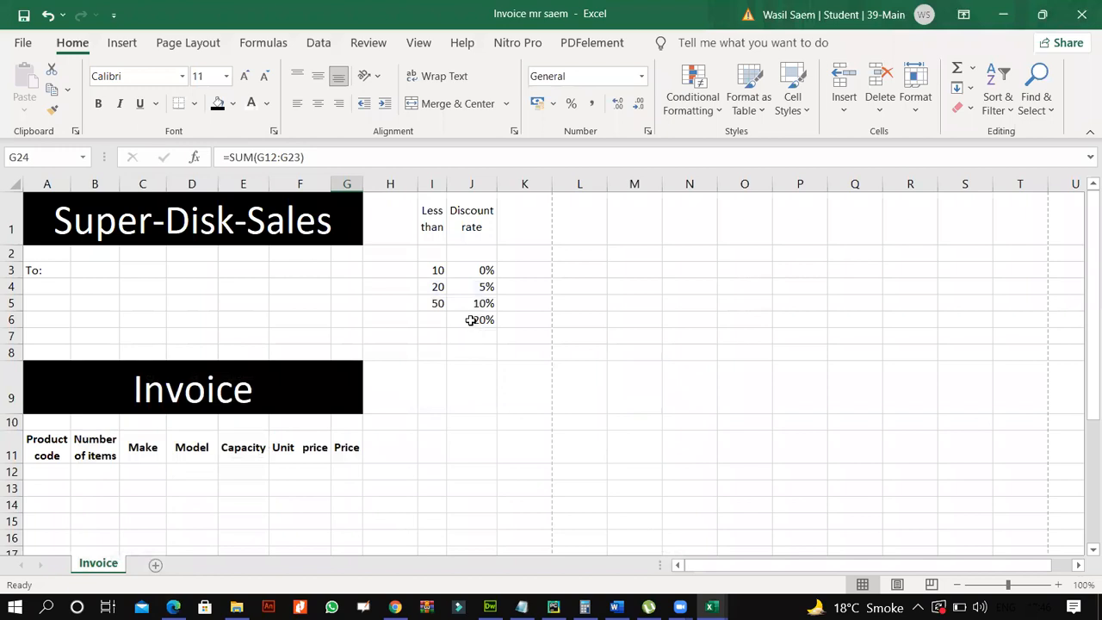
click(470, 320)
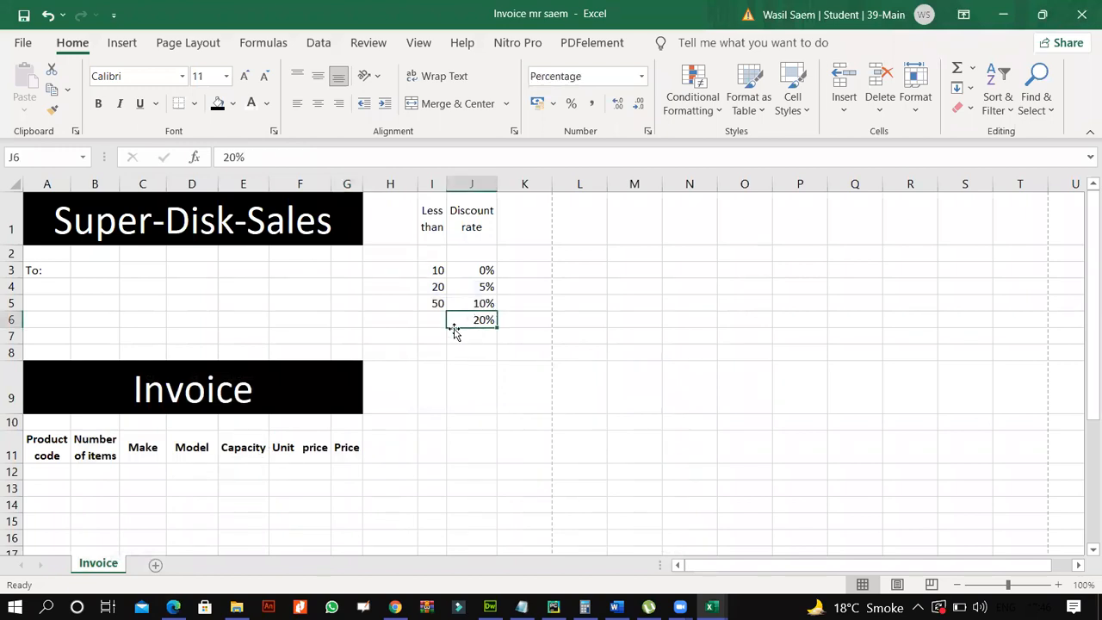
scroll(108, 476, down, 3)
click(95, 465)
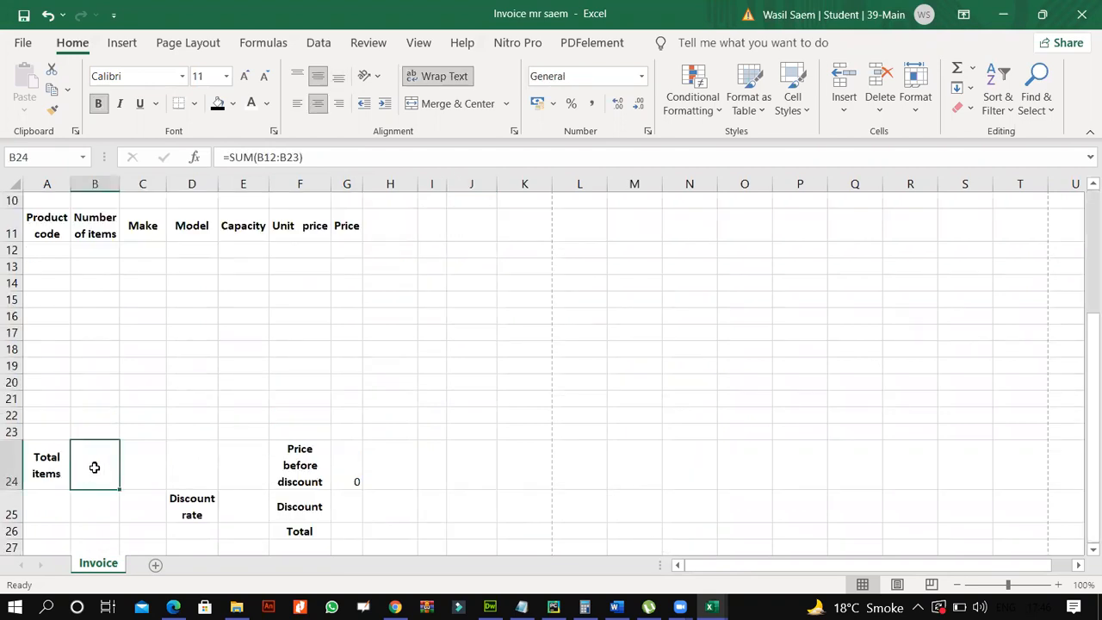
scroll(431, 287, up, 3)
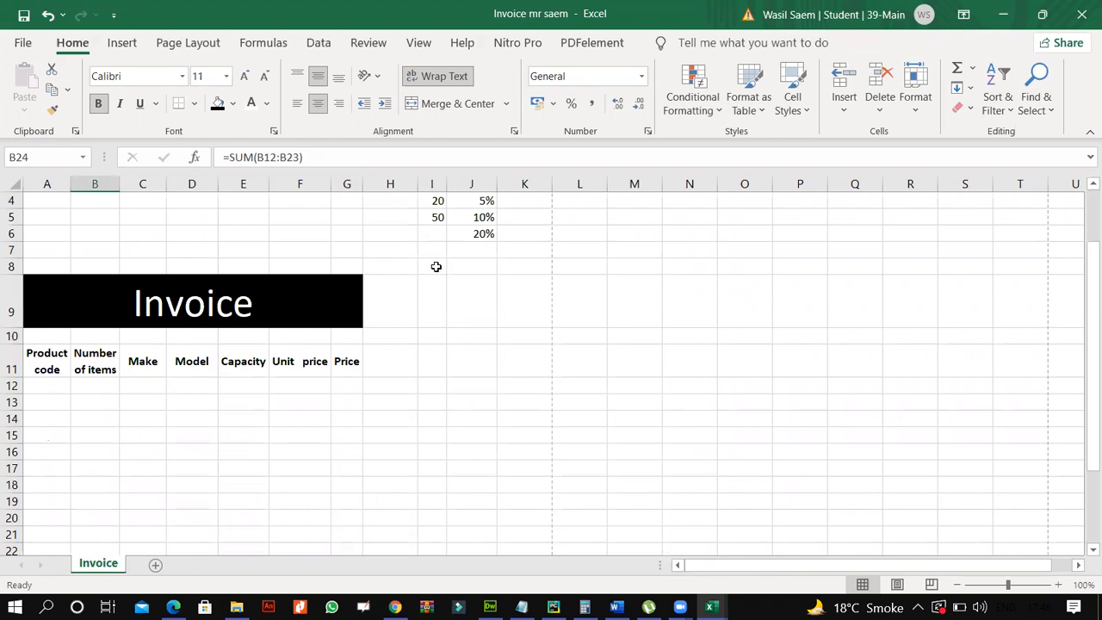
drag(479, 319, 435, 271)
click(434, 271)
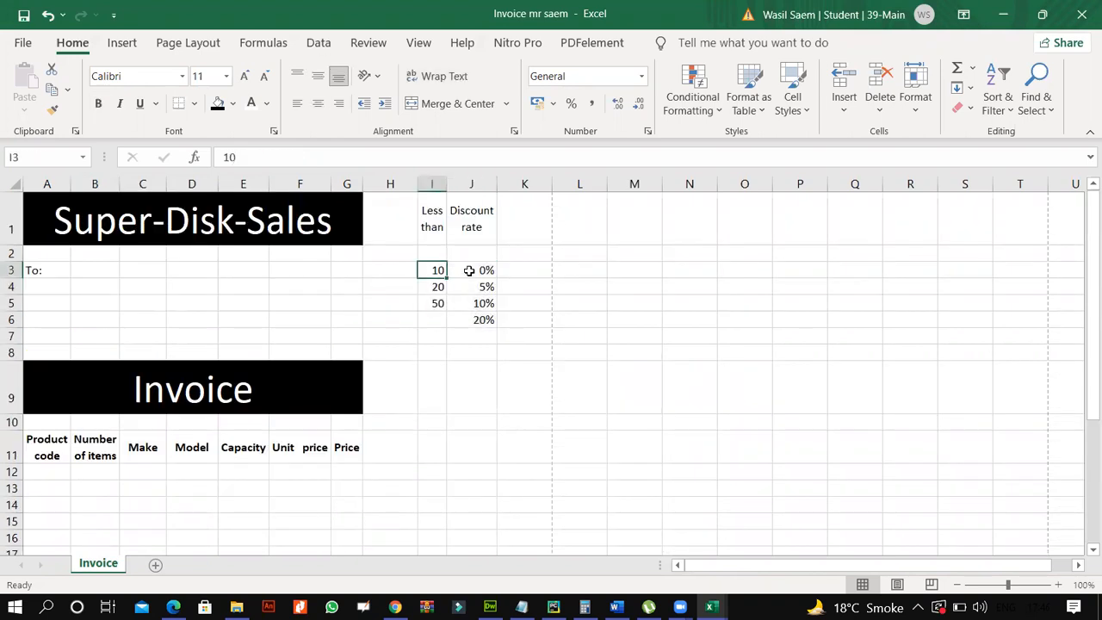
click(469, 271)
scroll(111, 418, down, 4)
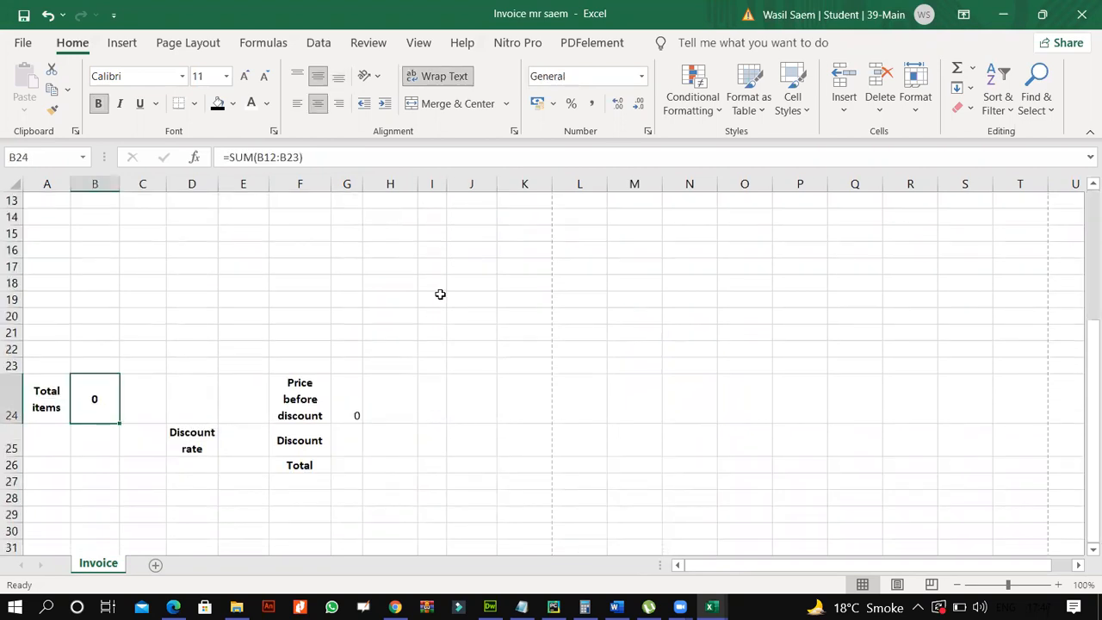
scroll(437, 287, up, 4)
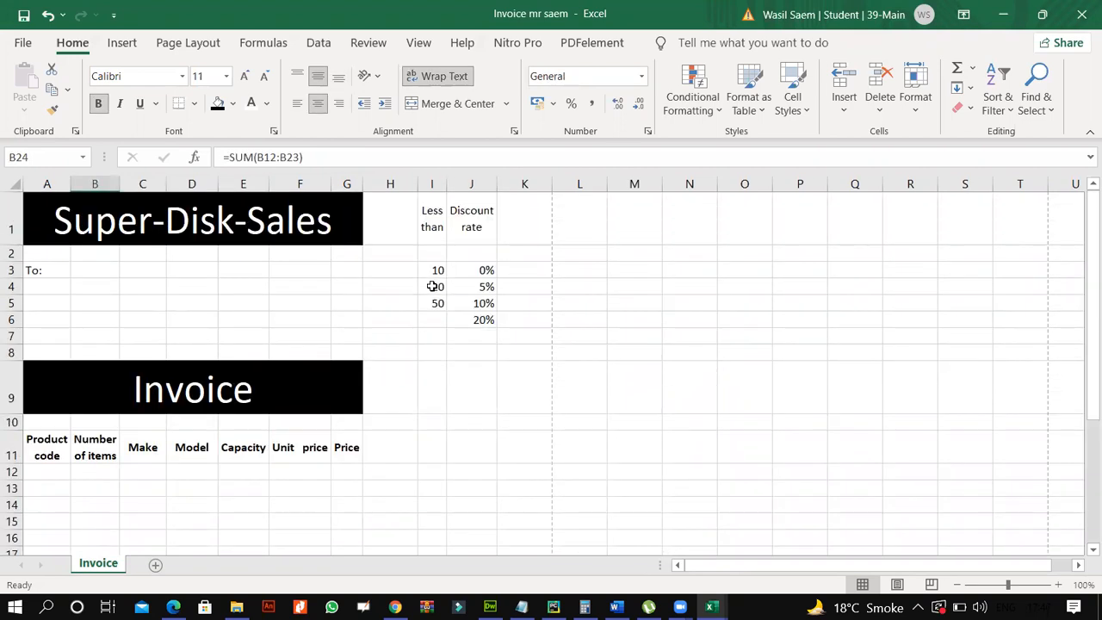
click(434, 286)
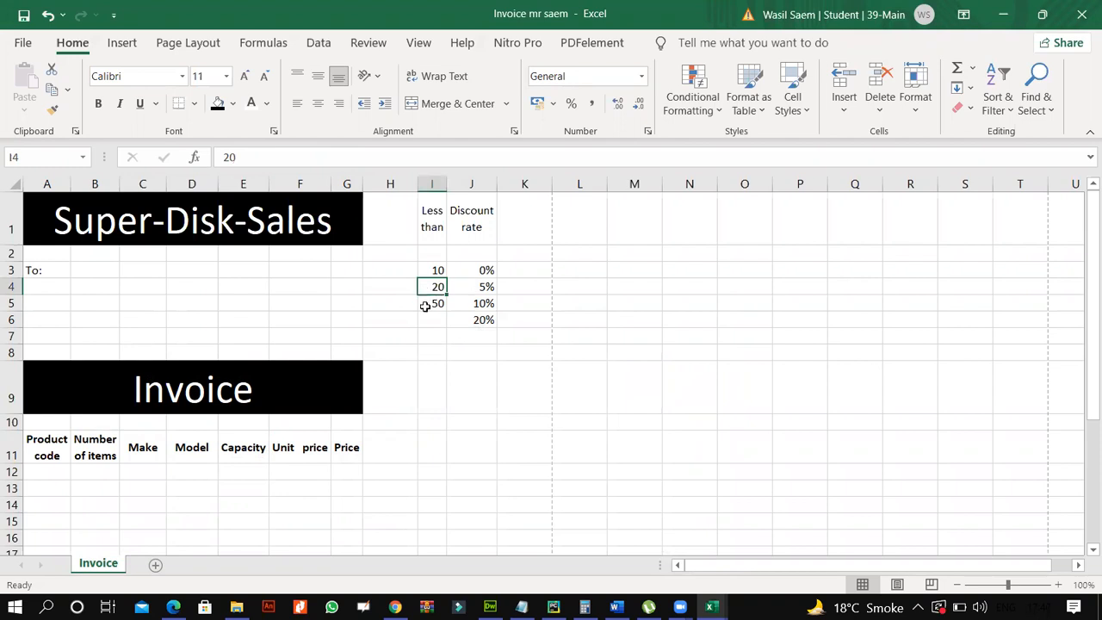
key(Right)
key(Down)
click(469, 321)
click(467, 273)
scroll(267, 418, down, 2)
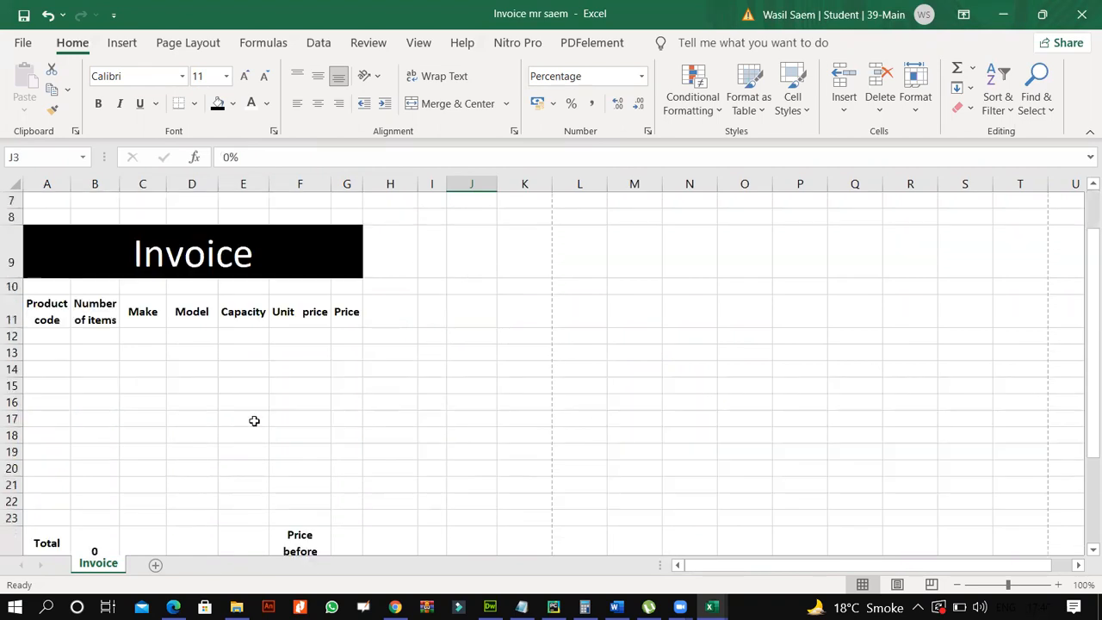
scroll(122, 403, down, 2)
click(113, 384)
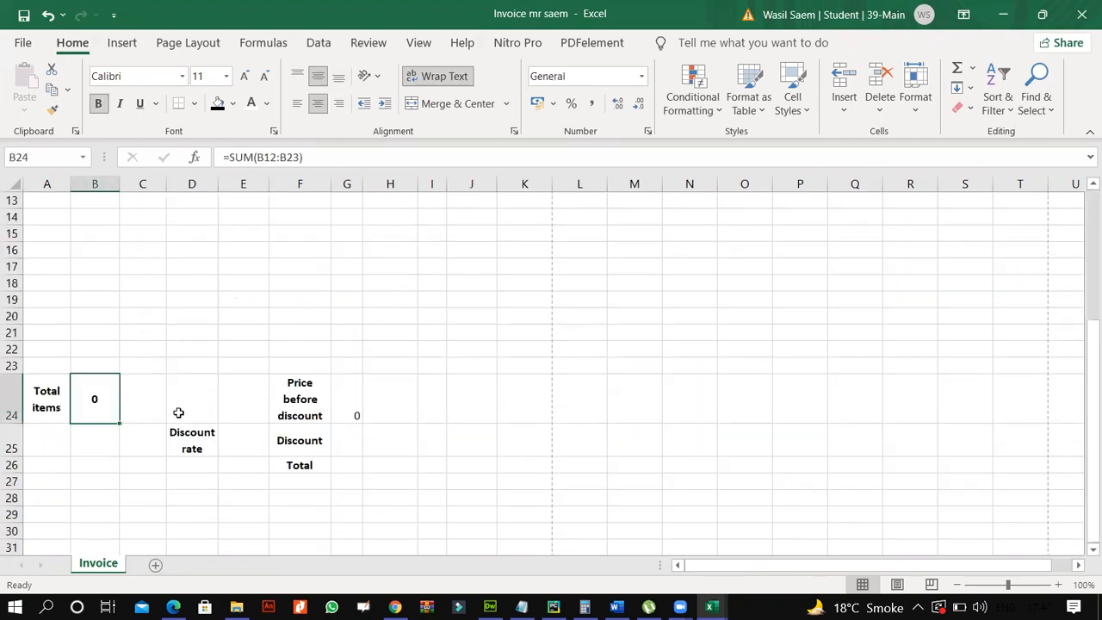
click(127, 483)
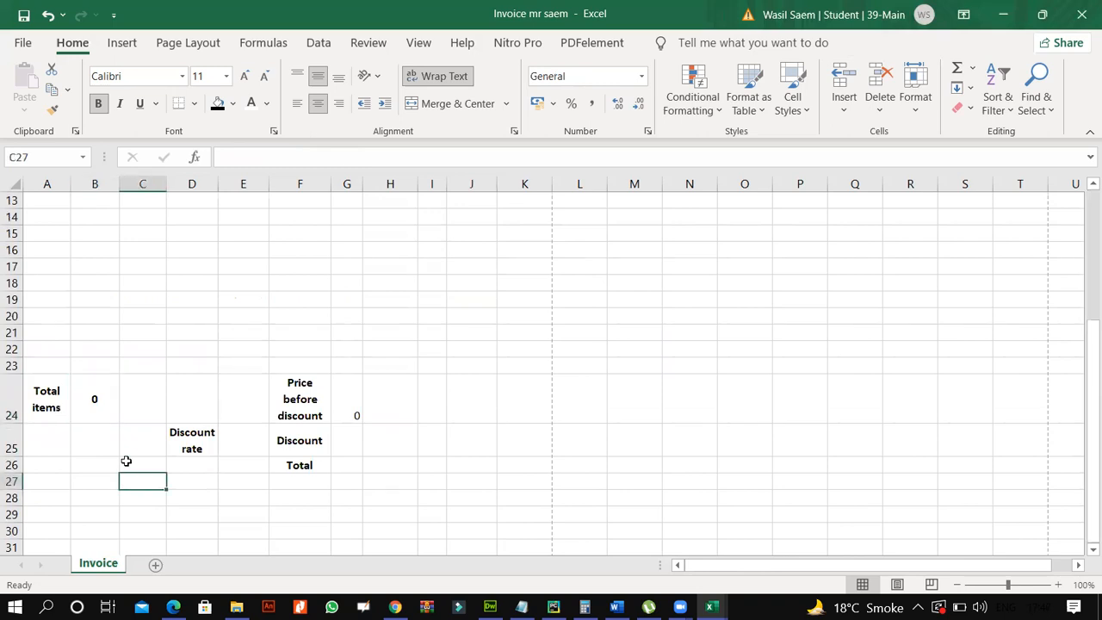
click(96, 405)
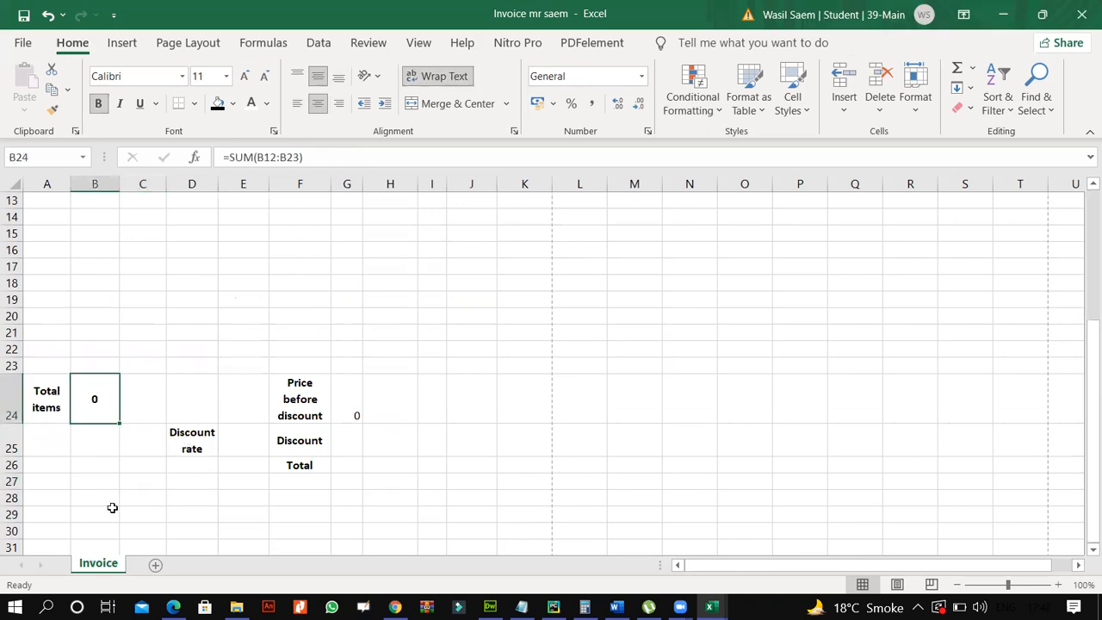
click(173, 607)
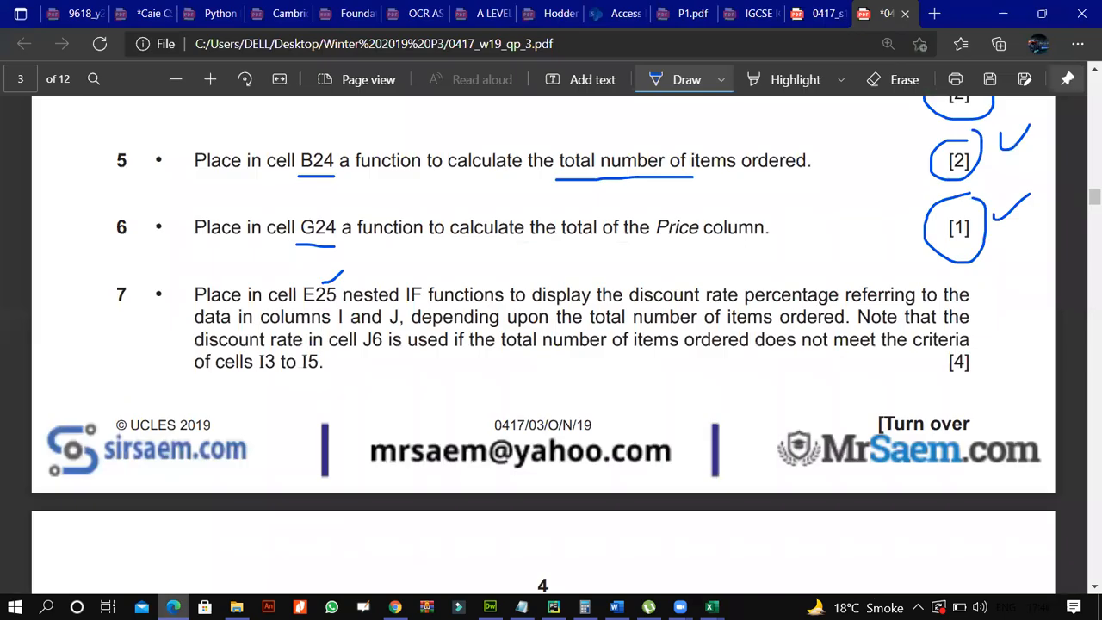
key(alt+Tab)
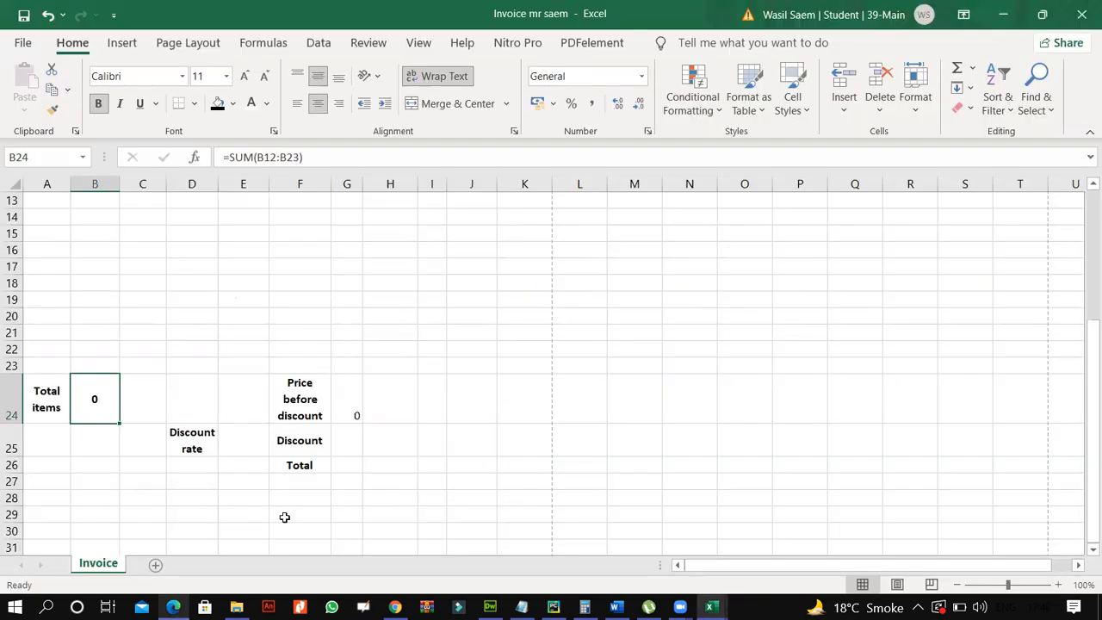
Start an IF formula in the discount rate cell E25 with the condition B24<=10
key(Down)
key(Right)
key(Right)
key(Right)
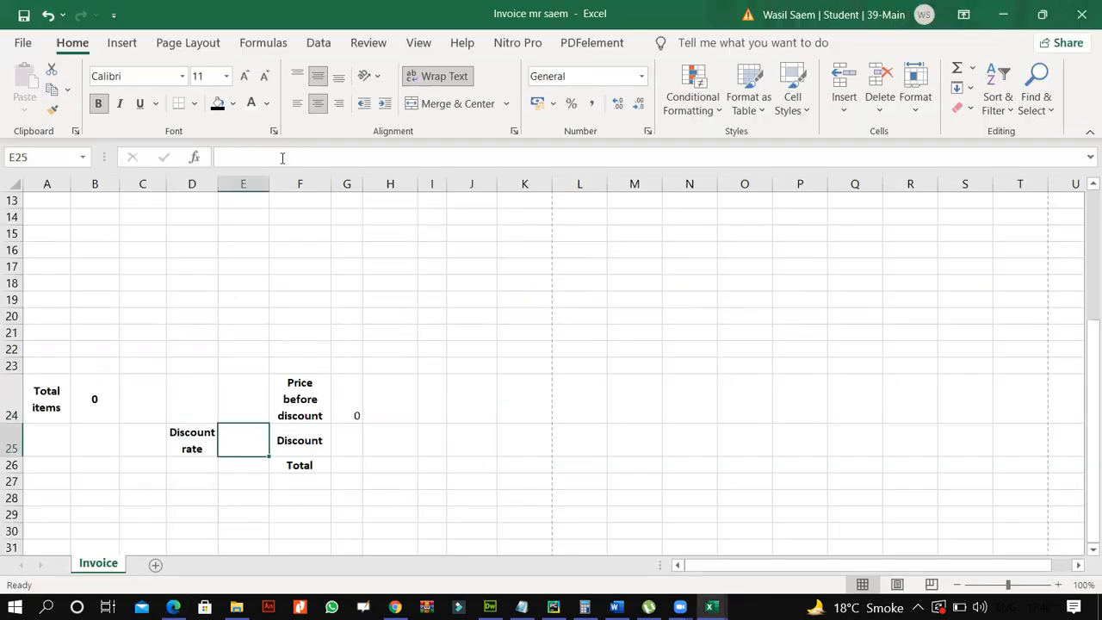
click(282, 158)
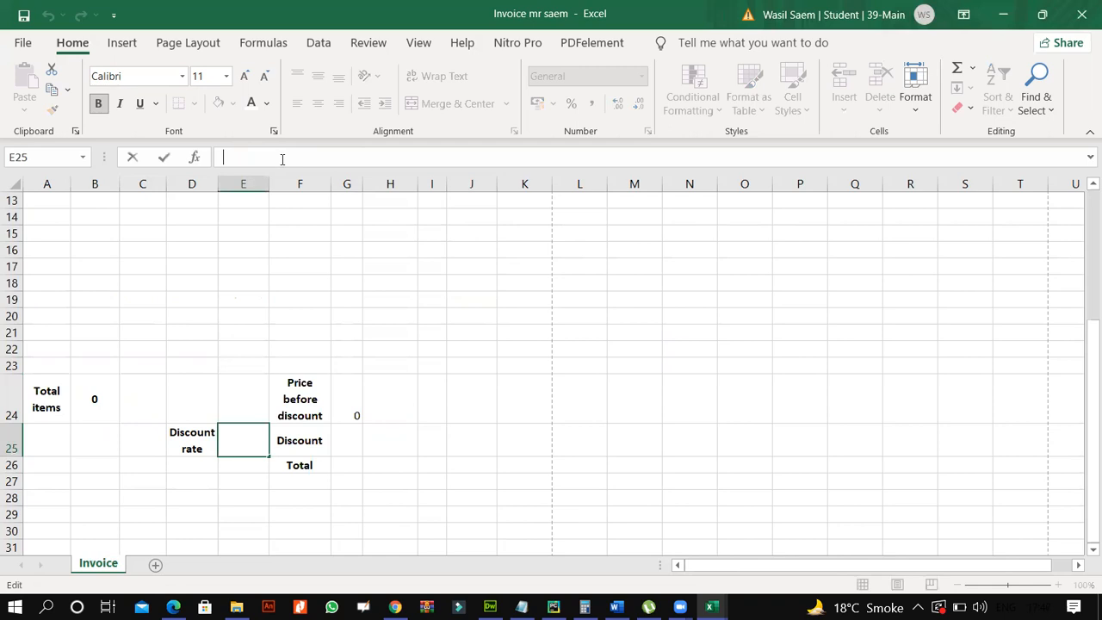
text(=if)
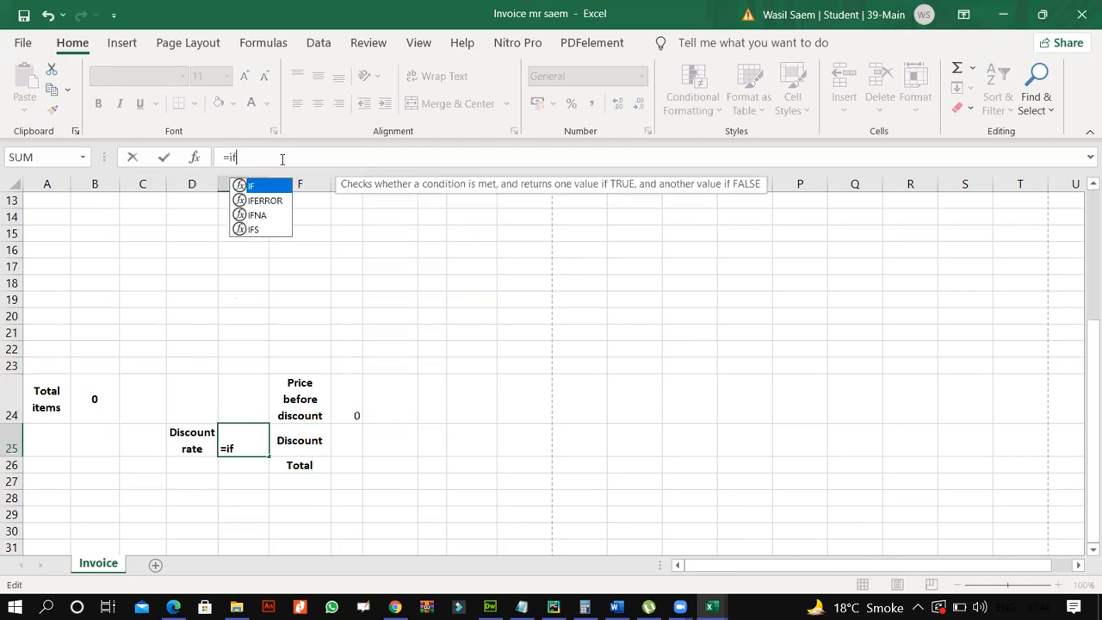
text(())
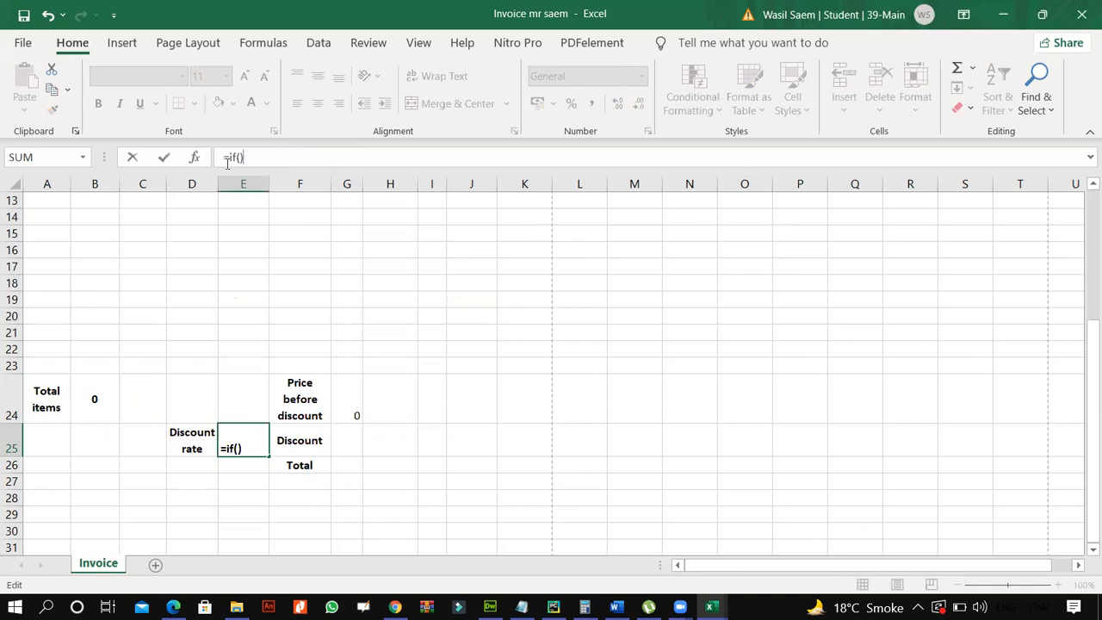
key(Left)
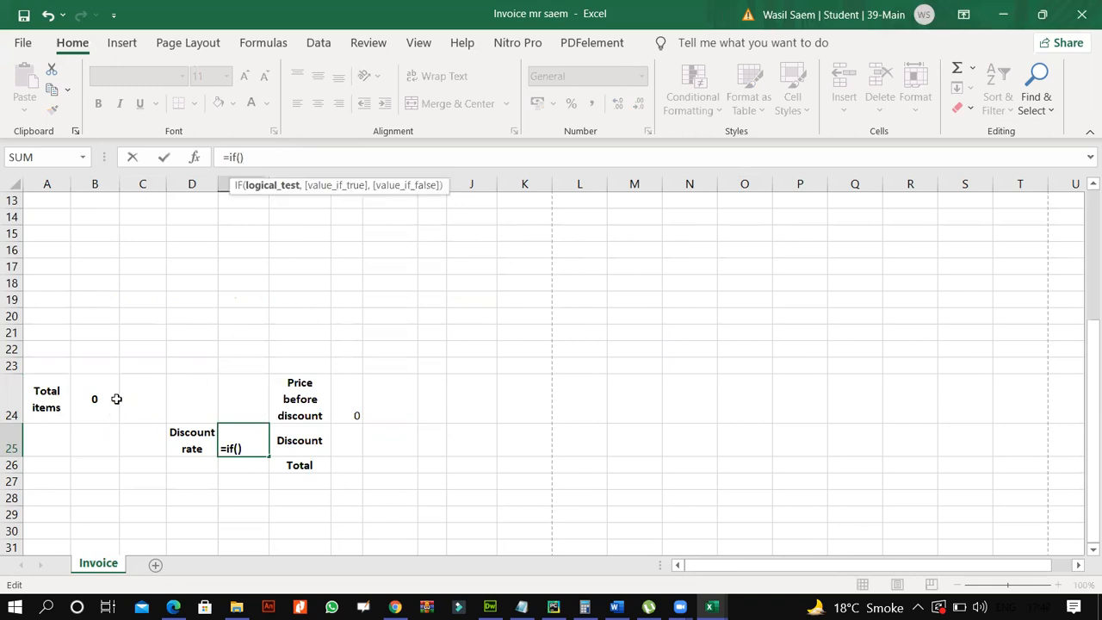
click(87, 404)
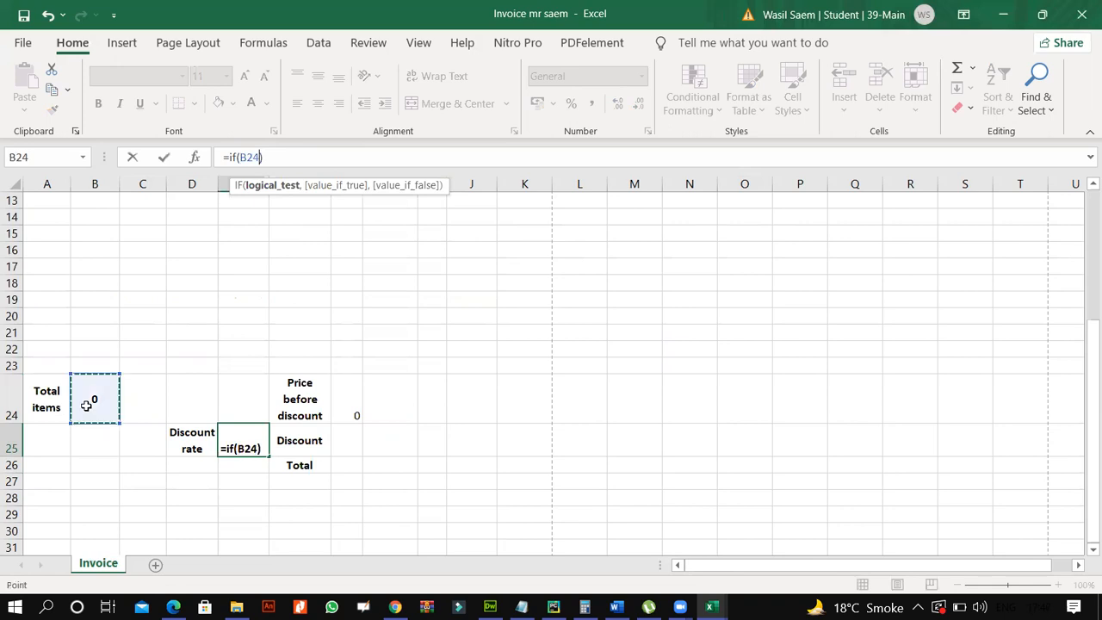
text(<=)
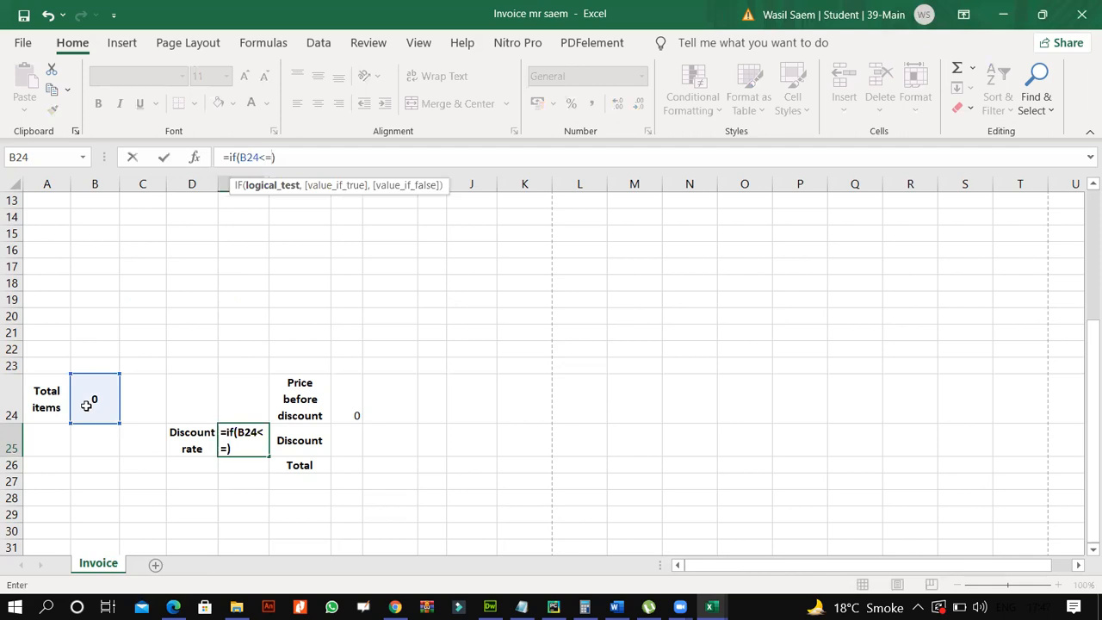
text(10,)
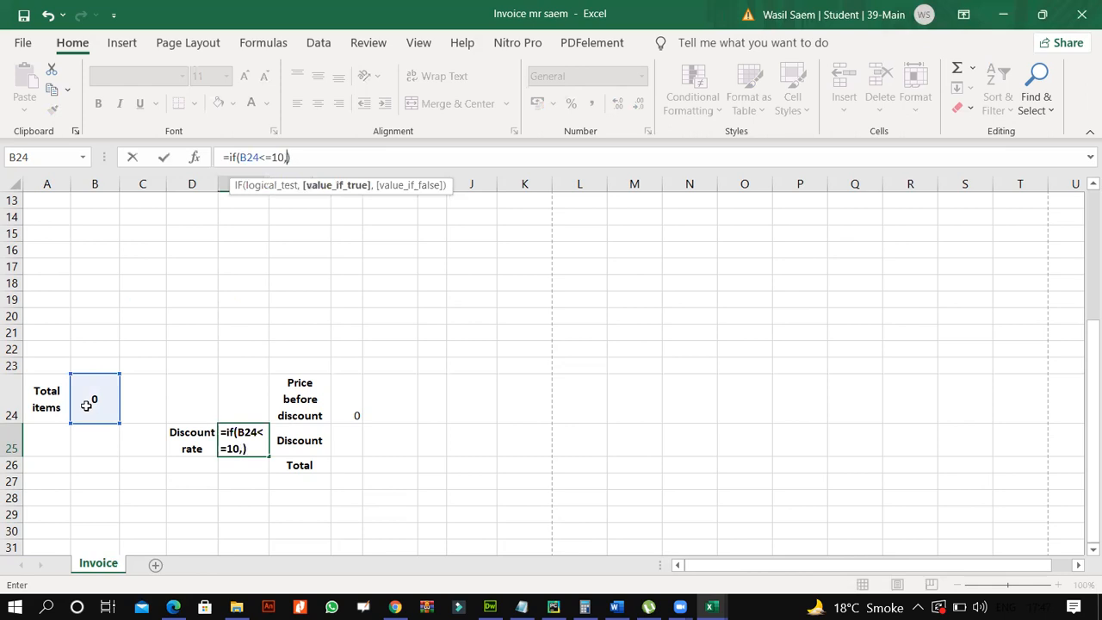
Set the first IF's value if true to "0%", checking it against the discount table
text("10%)
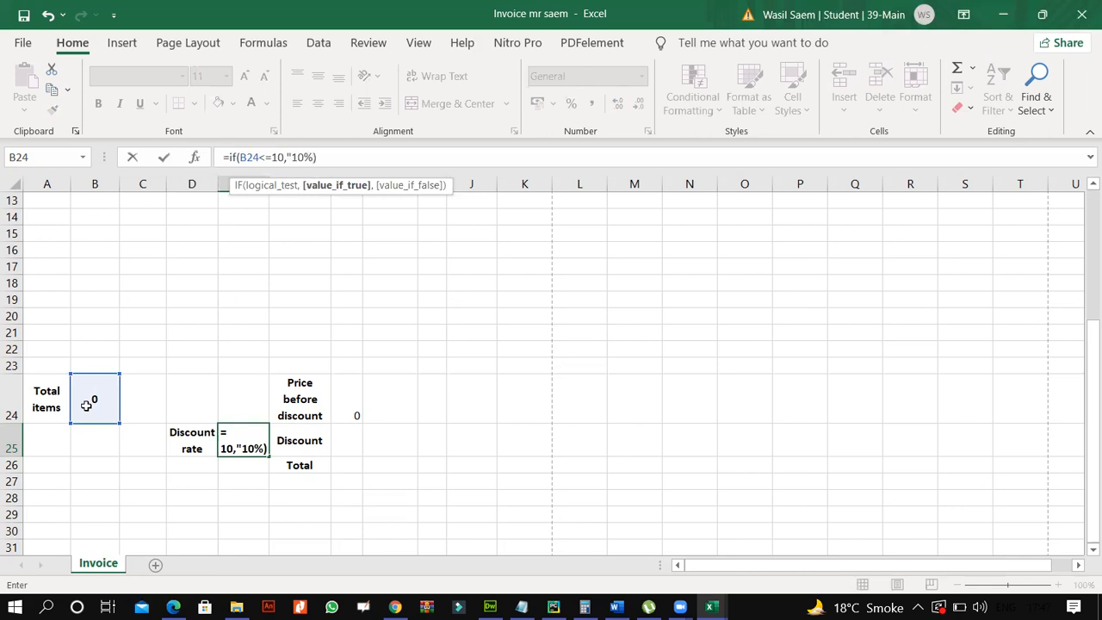
key(BackSpace)
key(BackSpace)
key(BackSpace)
text(0)
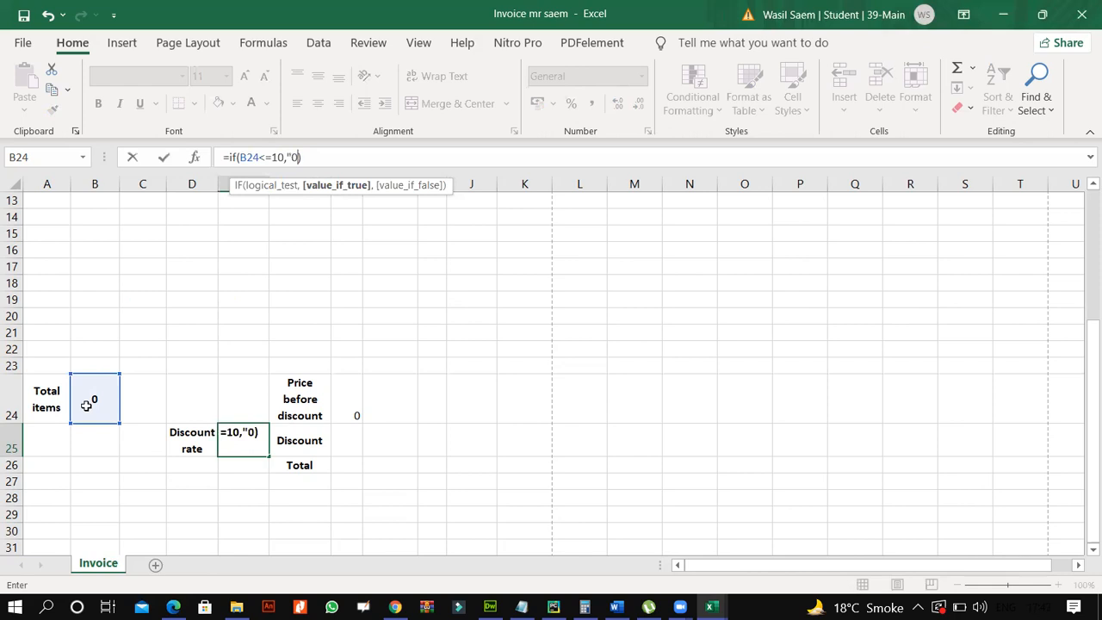
text(%")
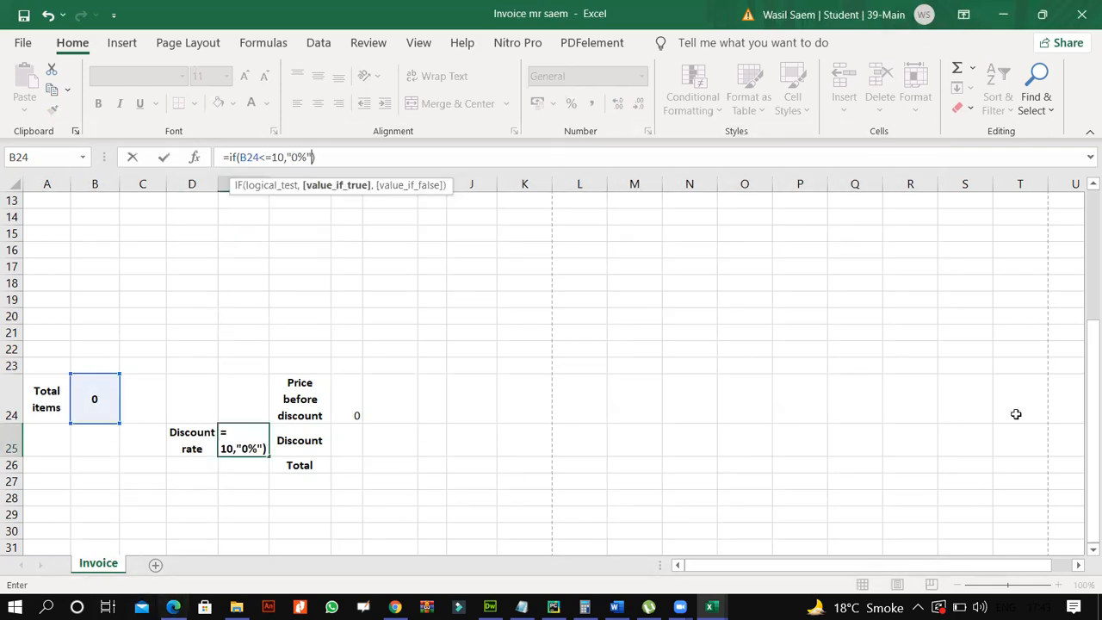
drag(1088, 365, 502, 294)
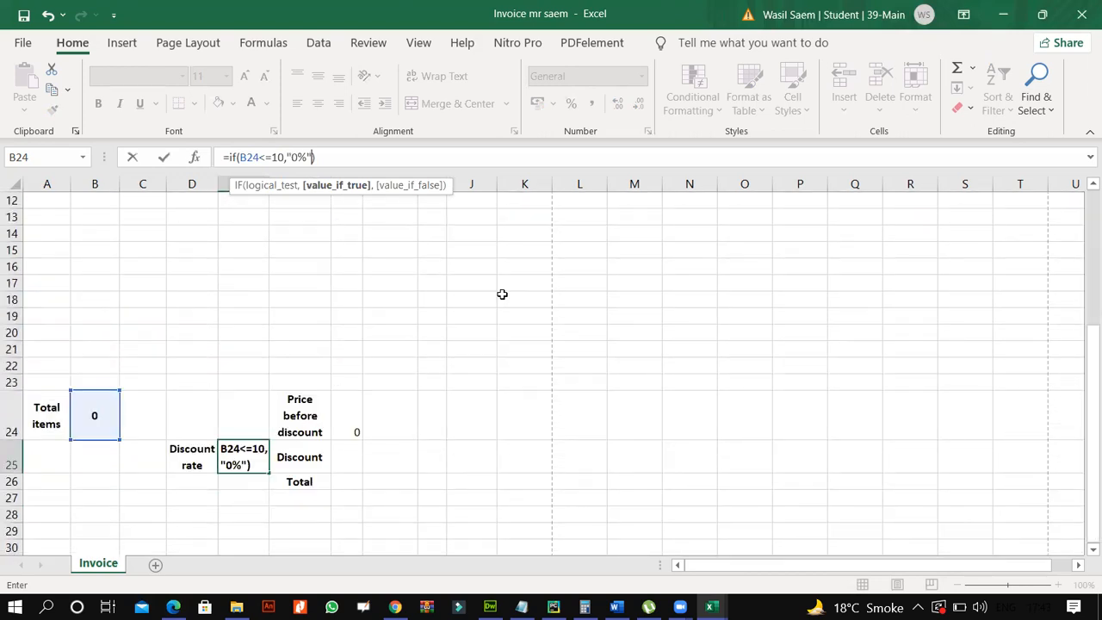
Nest a second IF as the first one's value if false, with the condition B24<=20
text(,)
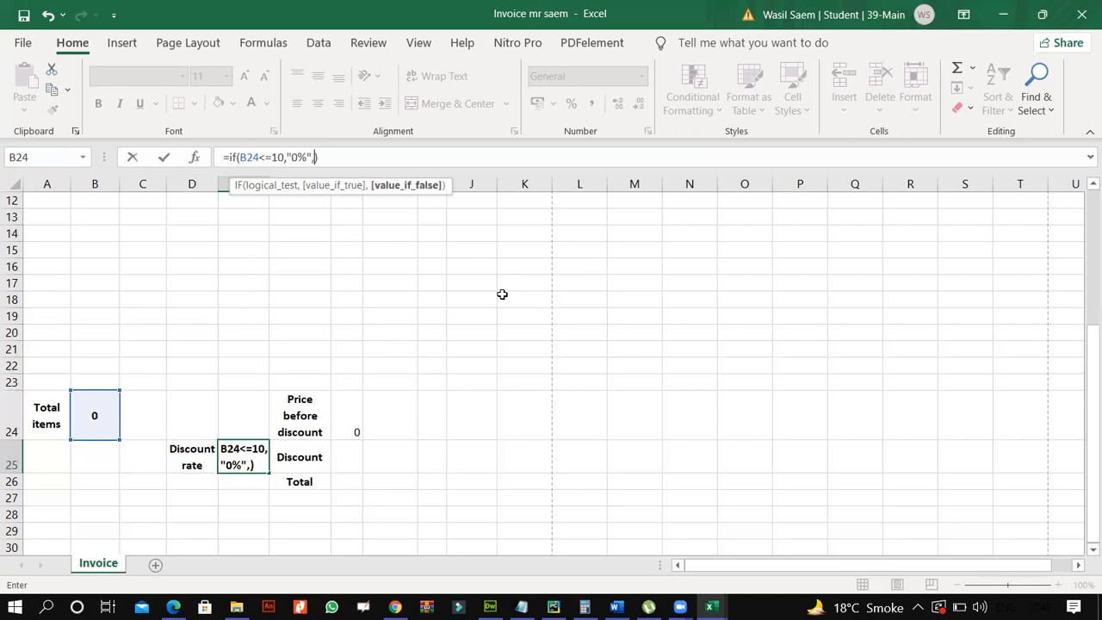
text(if)
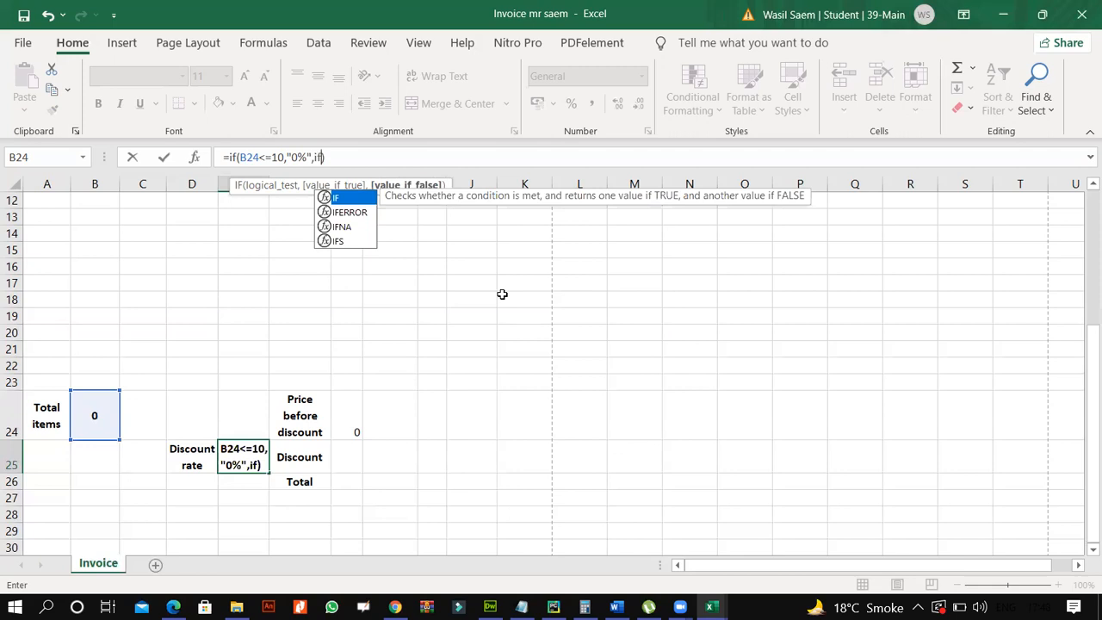
text(()))
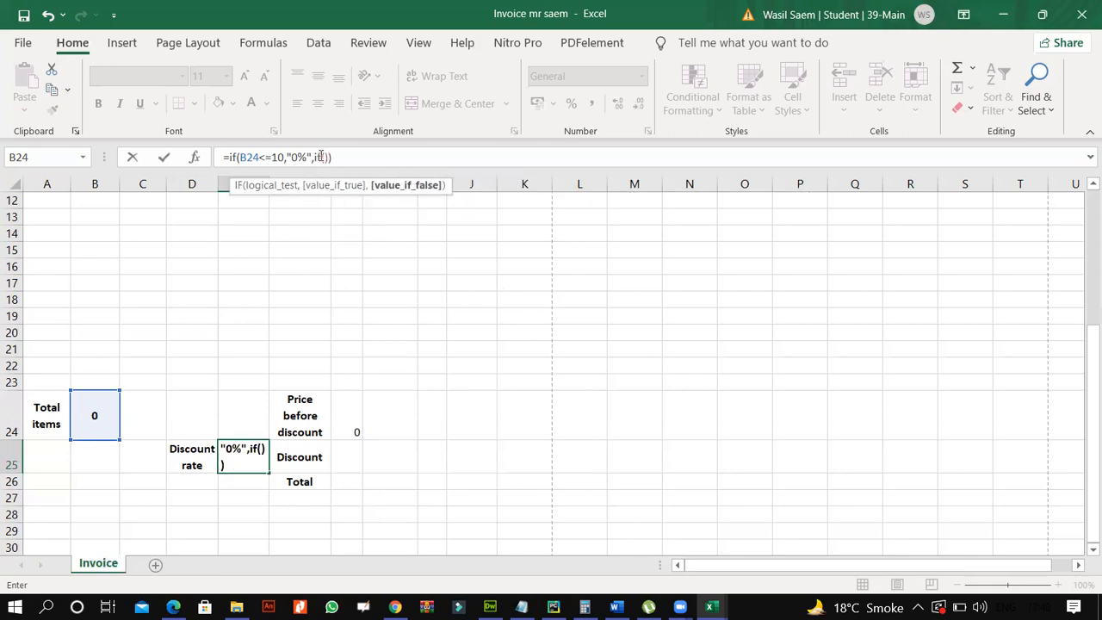
key(F2)
key(Left)
key(Left)
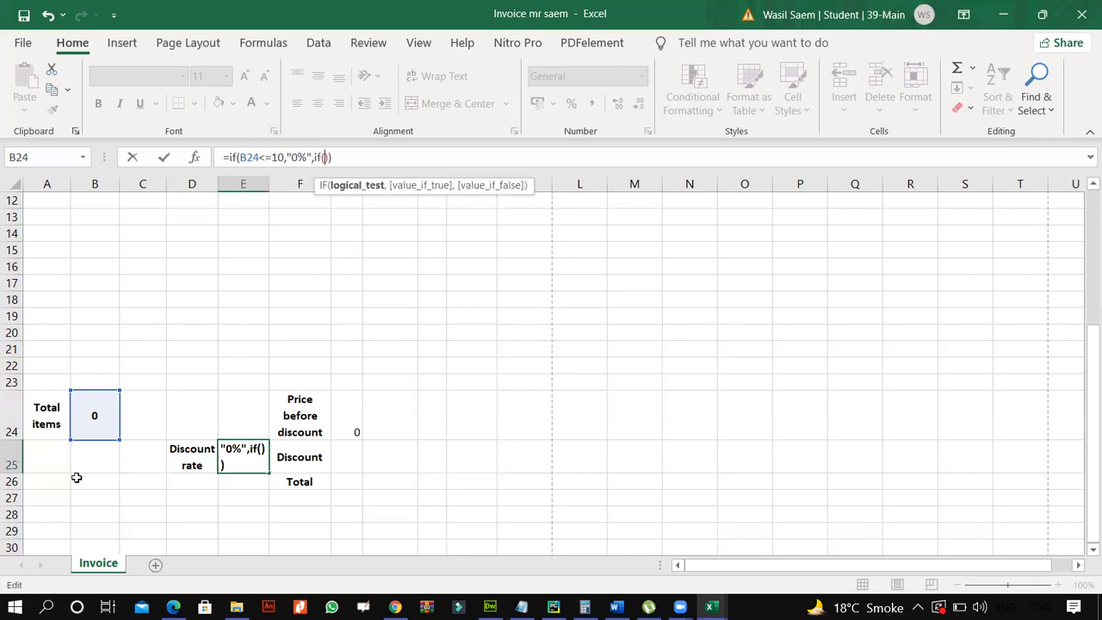
click(98, 418)
text(<=)
text(24<=20)
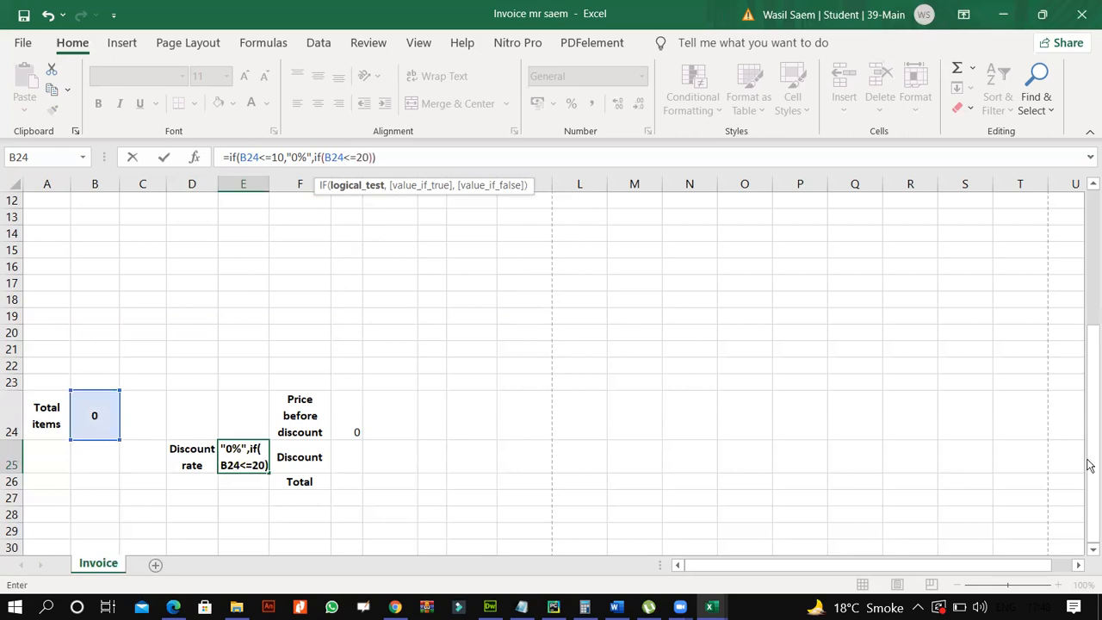
Look up the matching discount rate in column J and set the second IF's value if true to "5%"
drag(1083, 315, 474, 406)
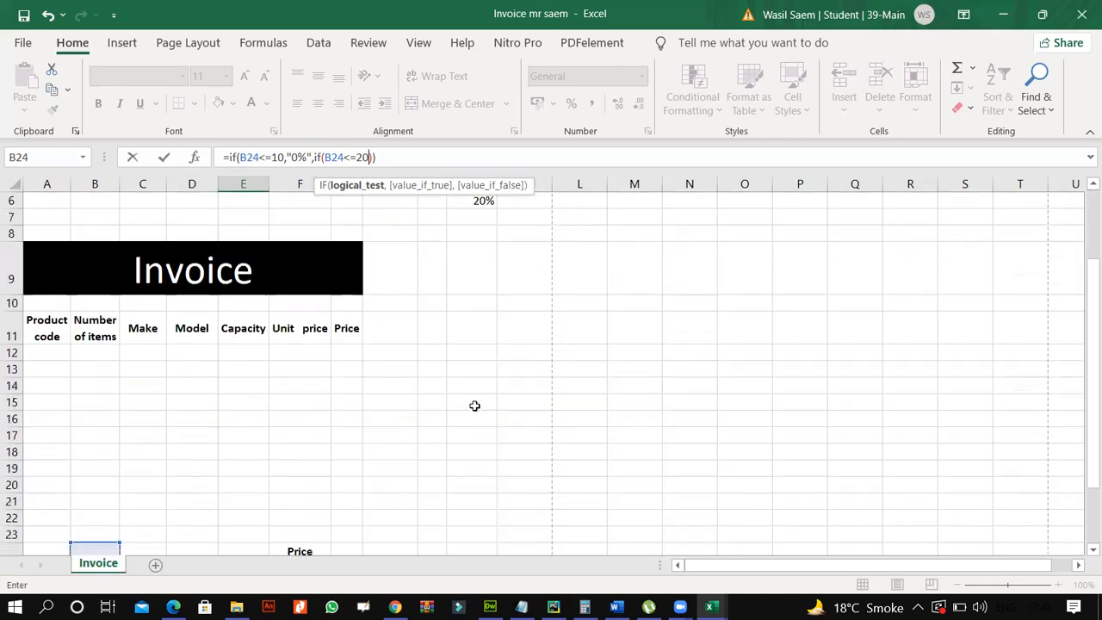
text(,)
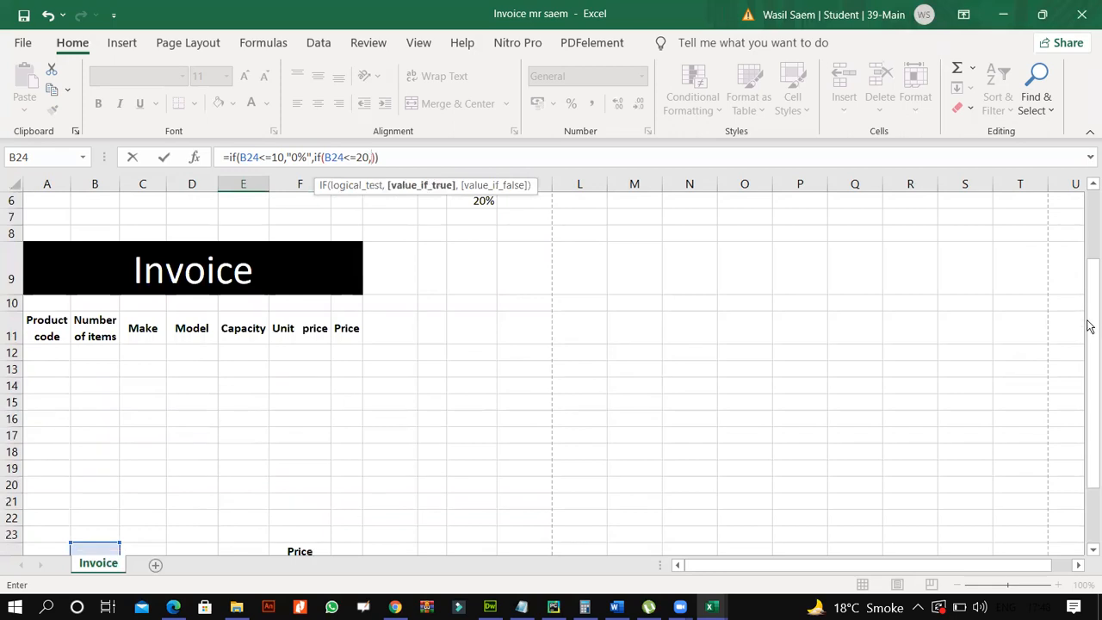
drag(1090, 290, 720, 333)
text("5)
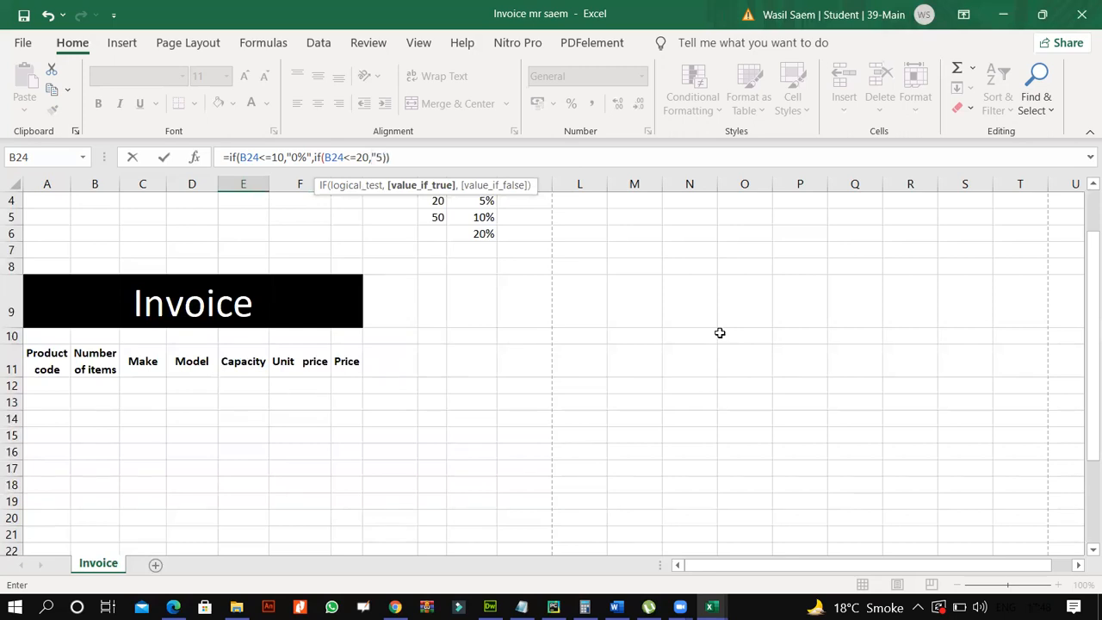
text(%")
text(")
Nest a third IF as the second one's value if false, with the condition B24<=50
text(,if)
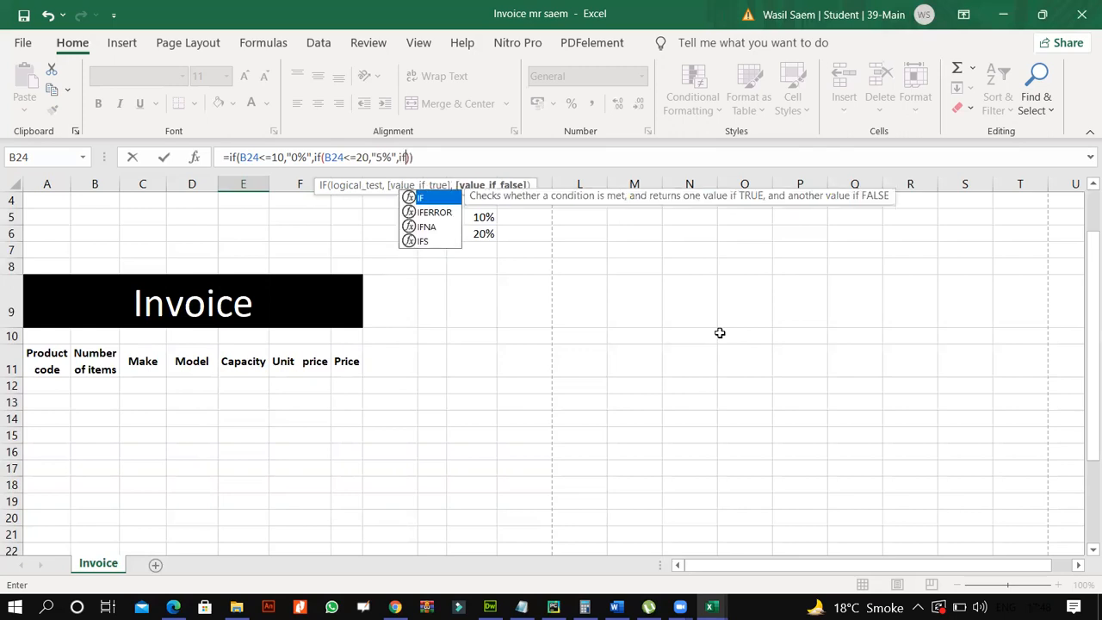
text(()
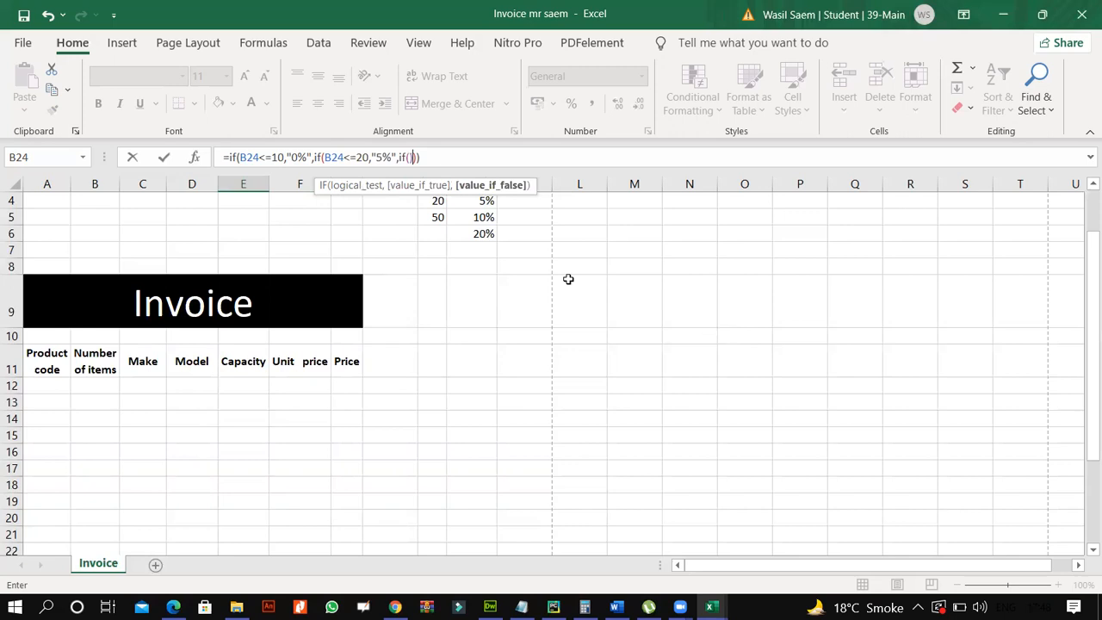
text())))
key(Left)
drag(1090, 369, 82, 464)
click(86, 465)
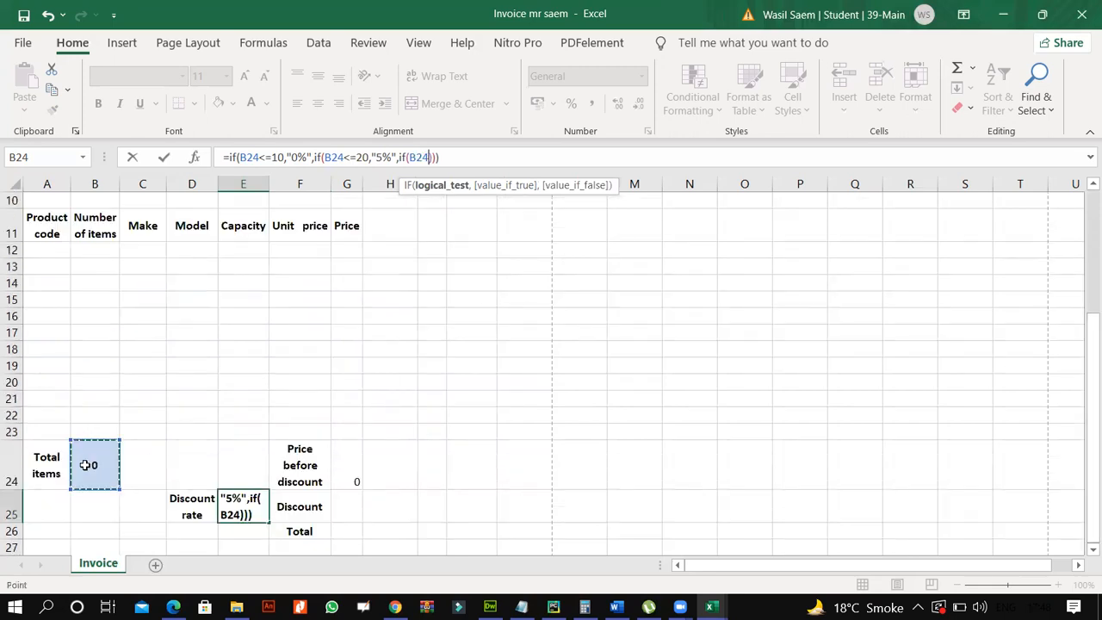
text(<=50)
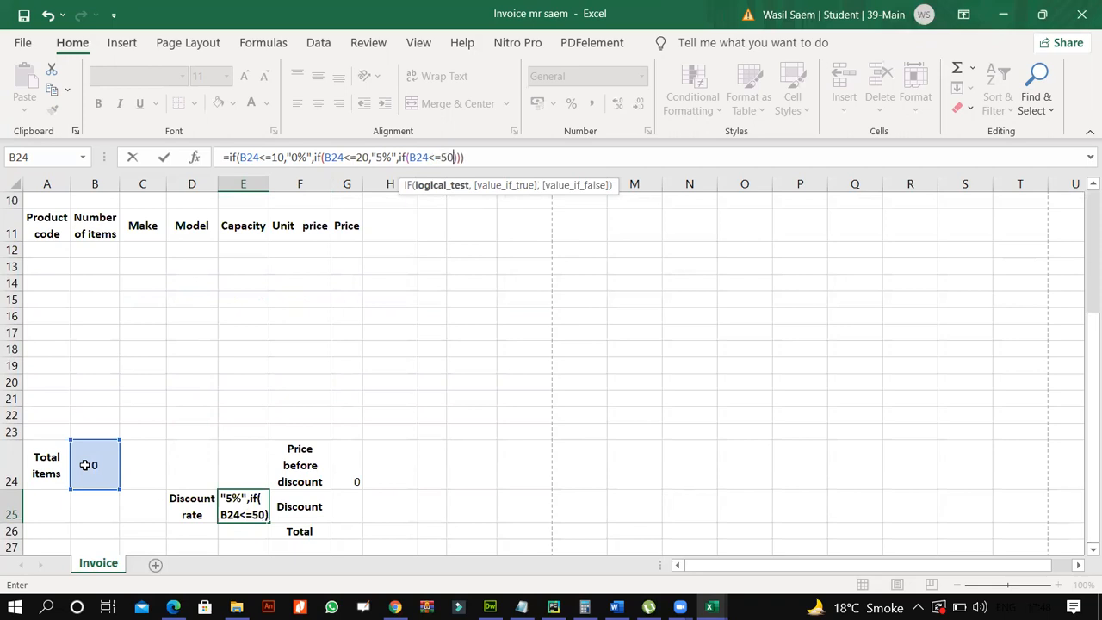
Set the third IF's value if true to "10%" and its value if false to "20%", and enter the formula
text(,)
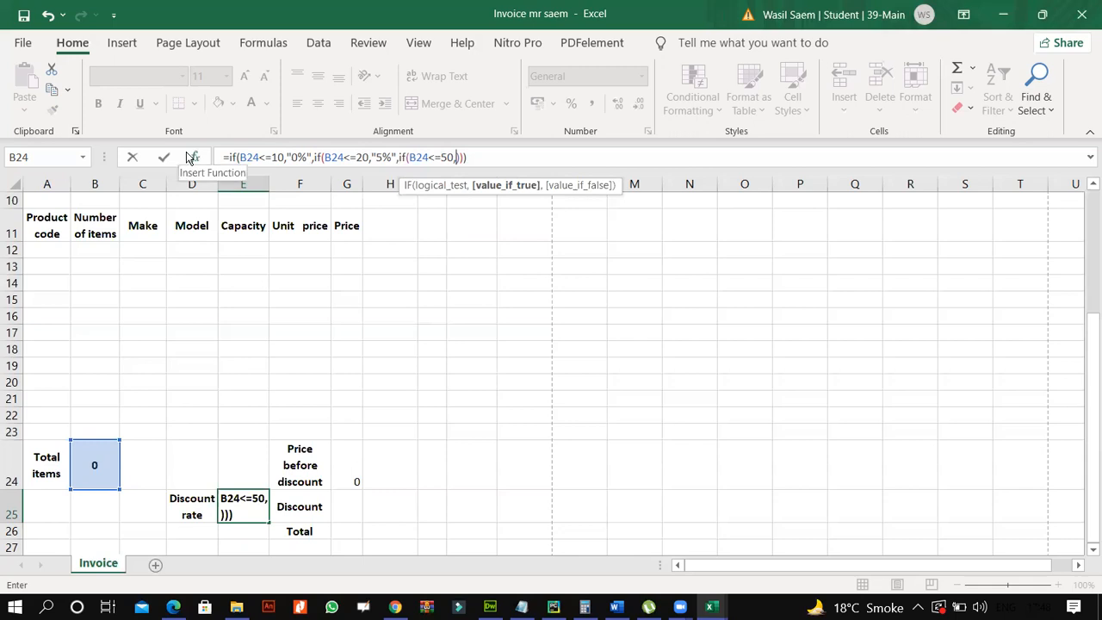
text(")
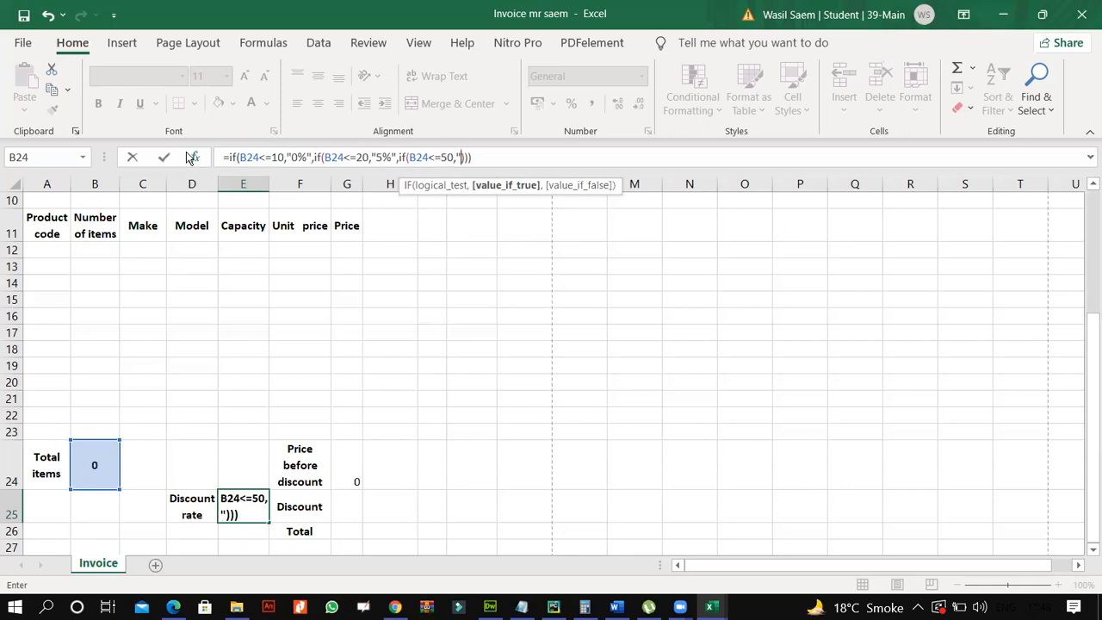
text(10)
text(%")
text(")
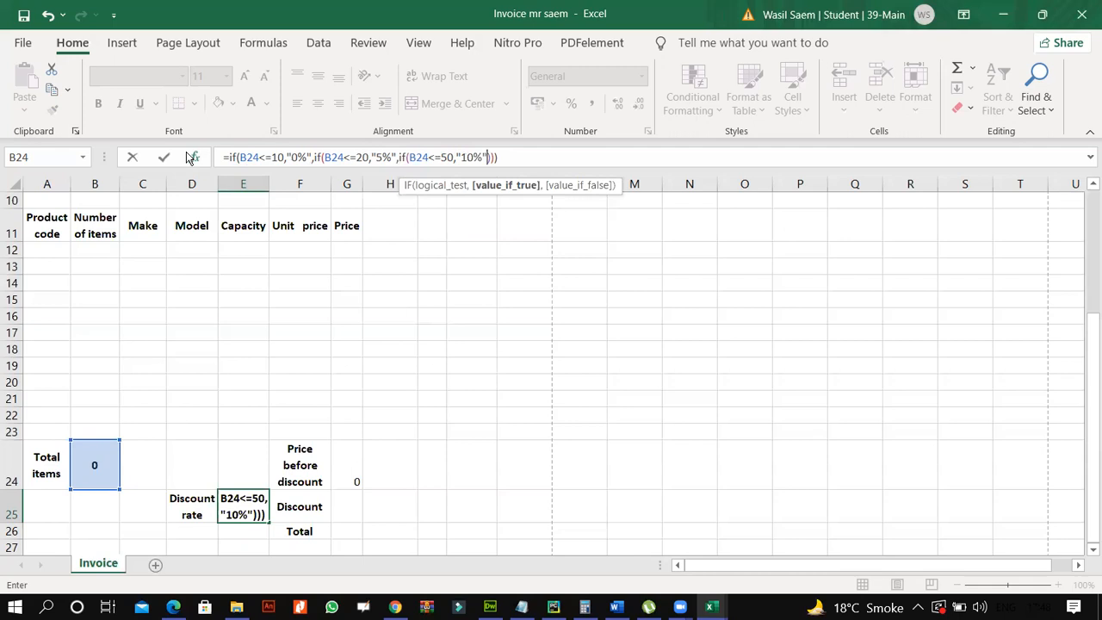
text(,"20%")
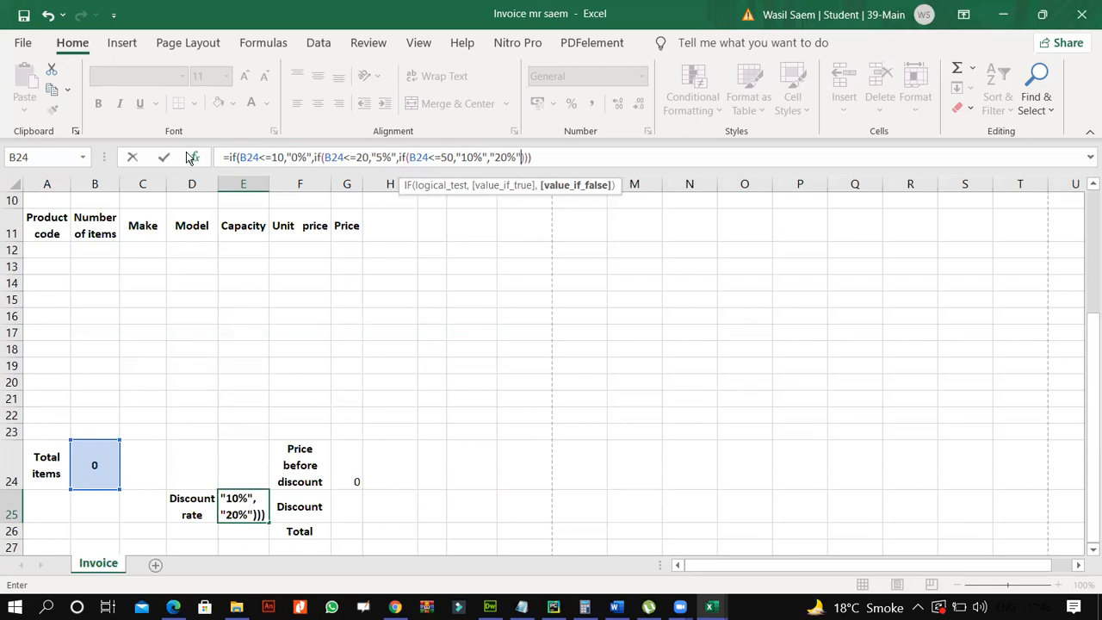
key(Return)
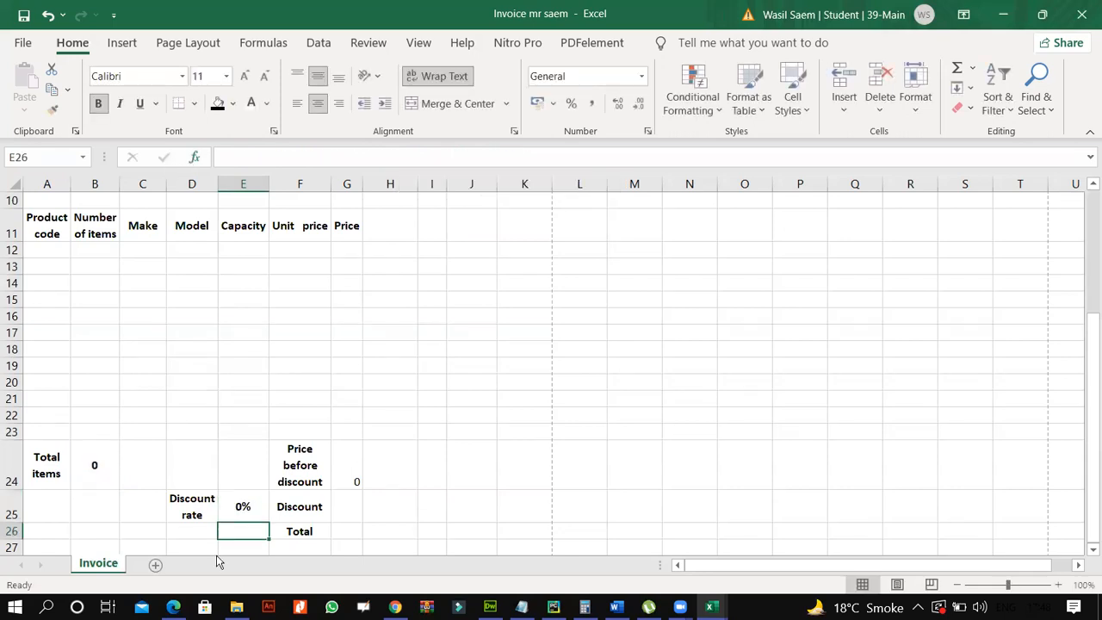
Check the finished formula in E25 against question 7 in the question paper PDF, and return to the Excel invoice
click(243, 510)
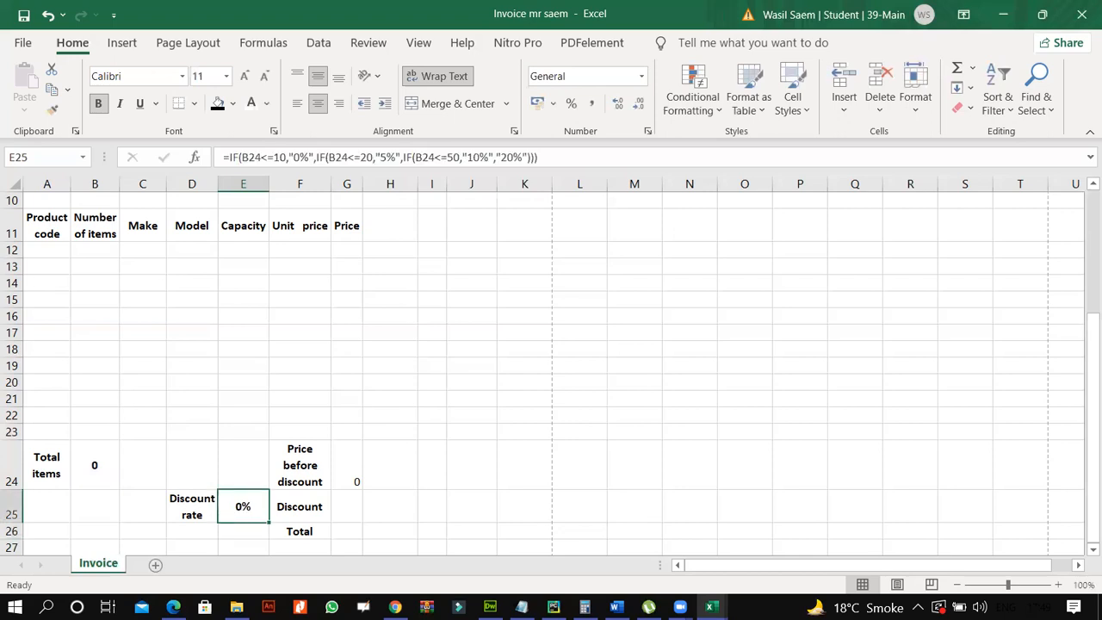
mouse_move(173, 604)
click(172, 584)
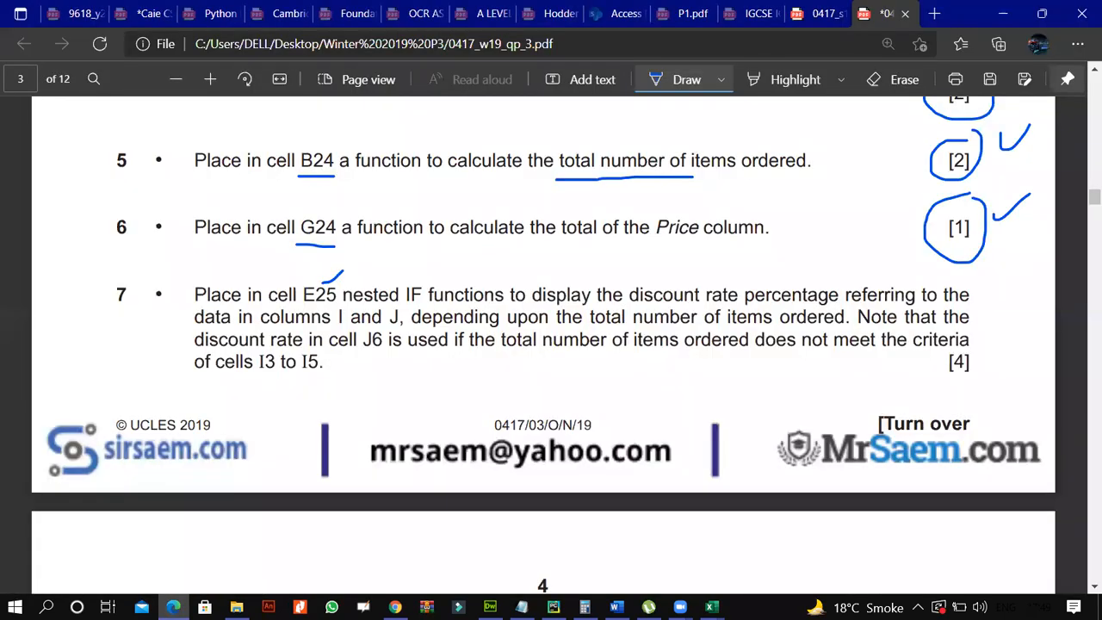
key(alt+Tab)
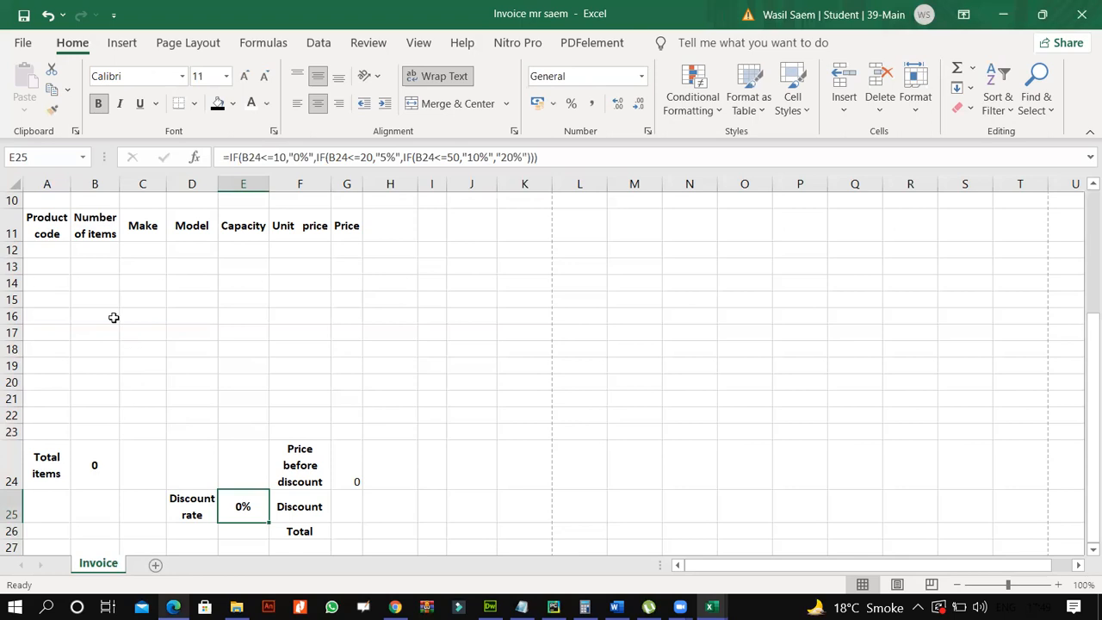
ctrl+click(93, 464)
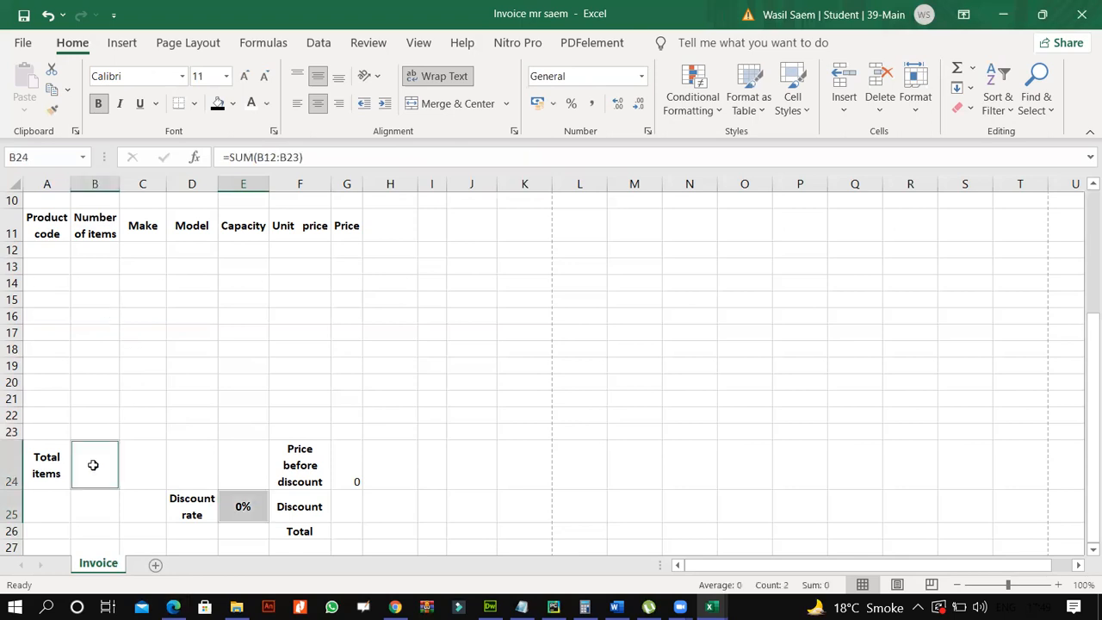
key(ctrl+1)
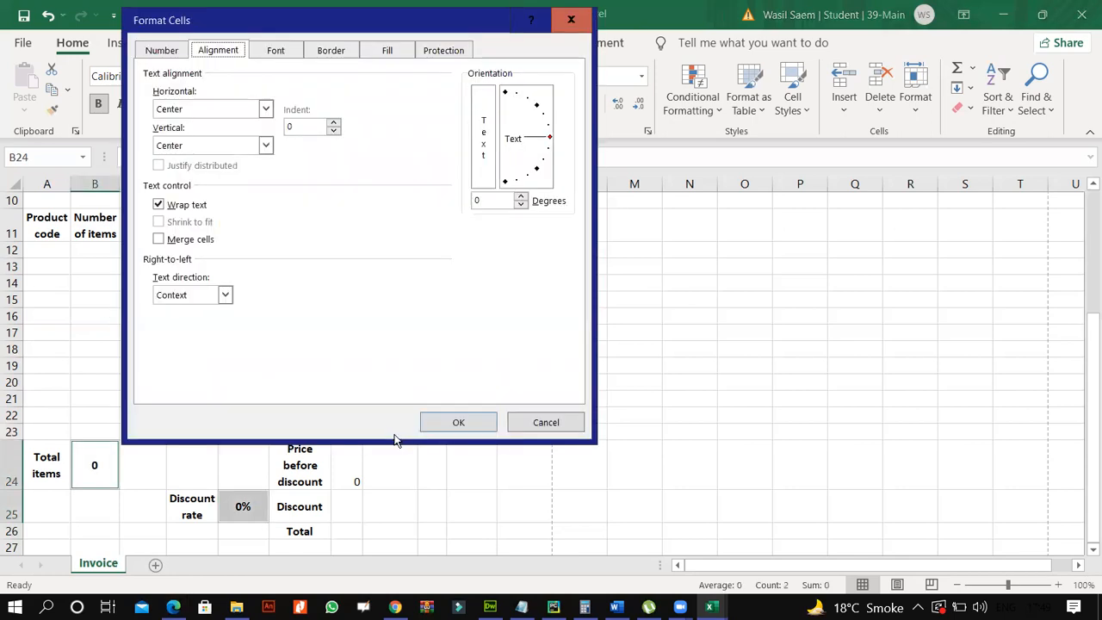
click(551, 424)
ctrl+click(187, 478)
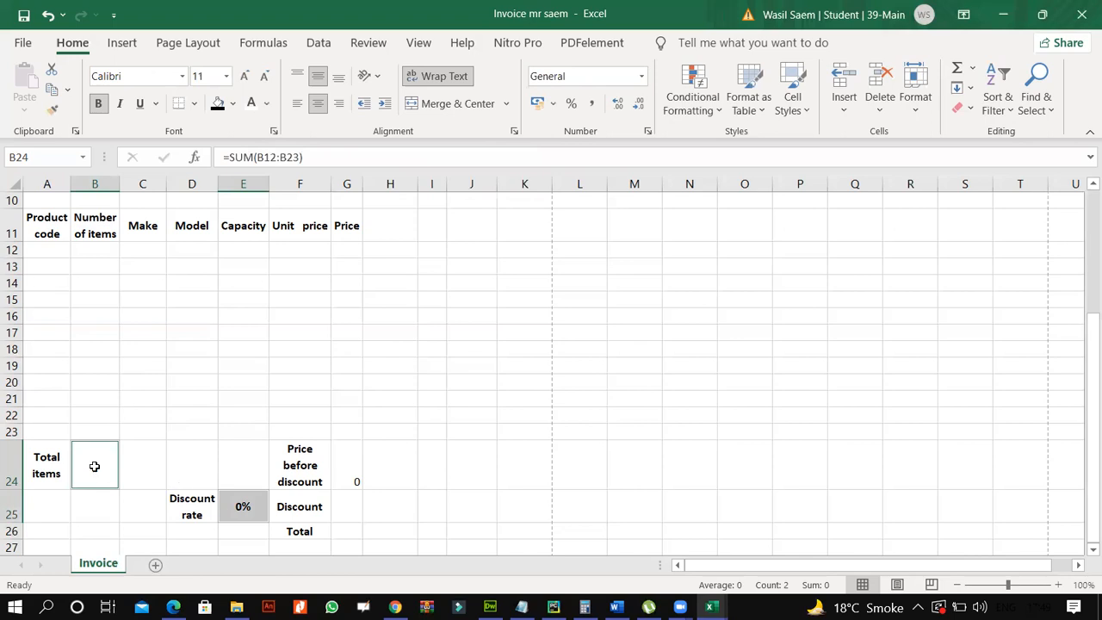
ctrl+click(94, 466)
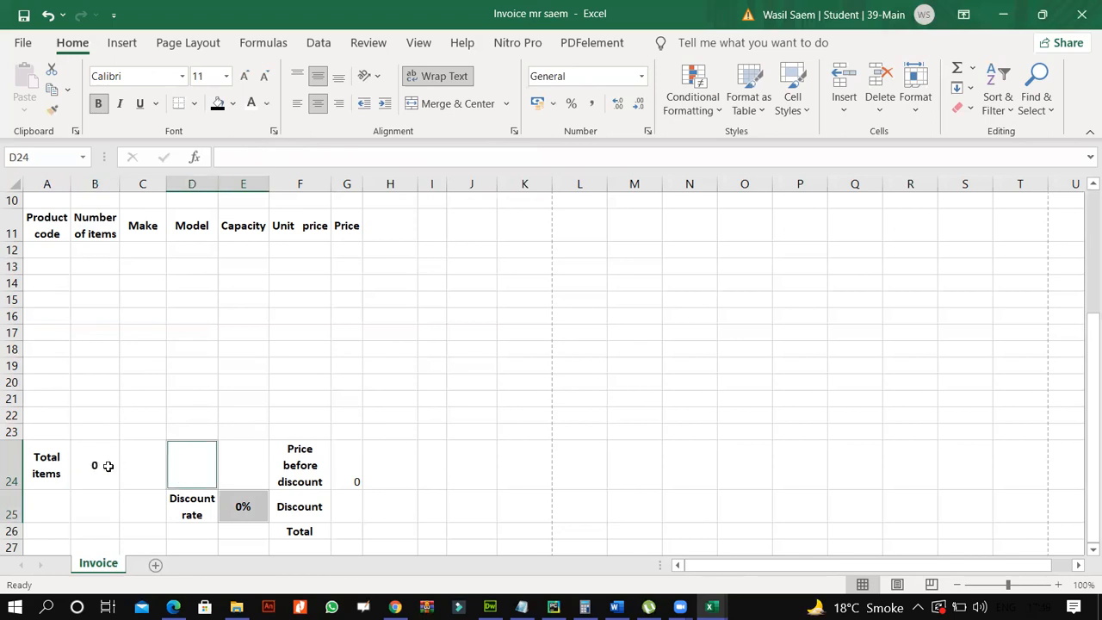
ctrl+click(108, 465)
key(ctrl+1)
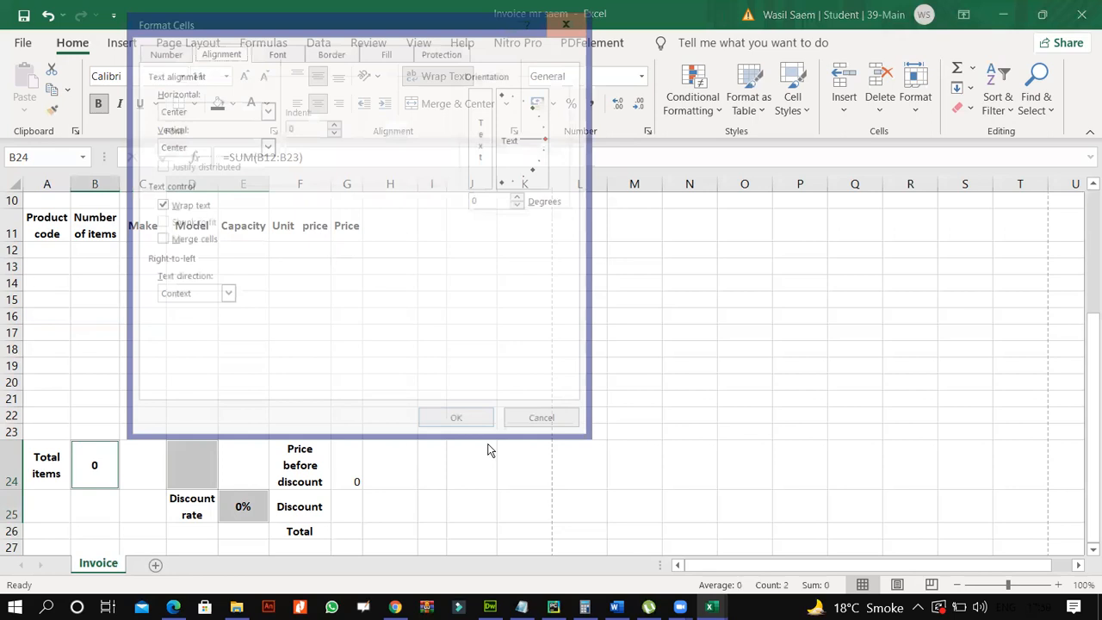
click(412, 431)
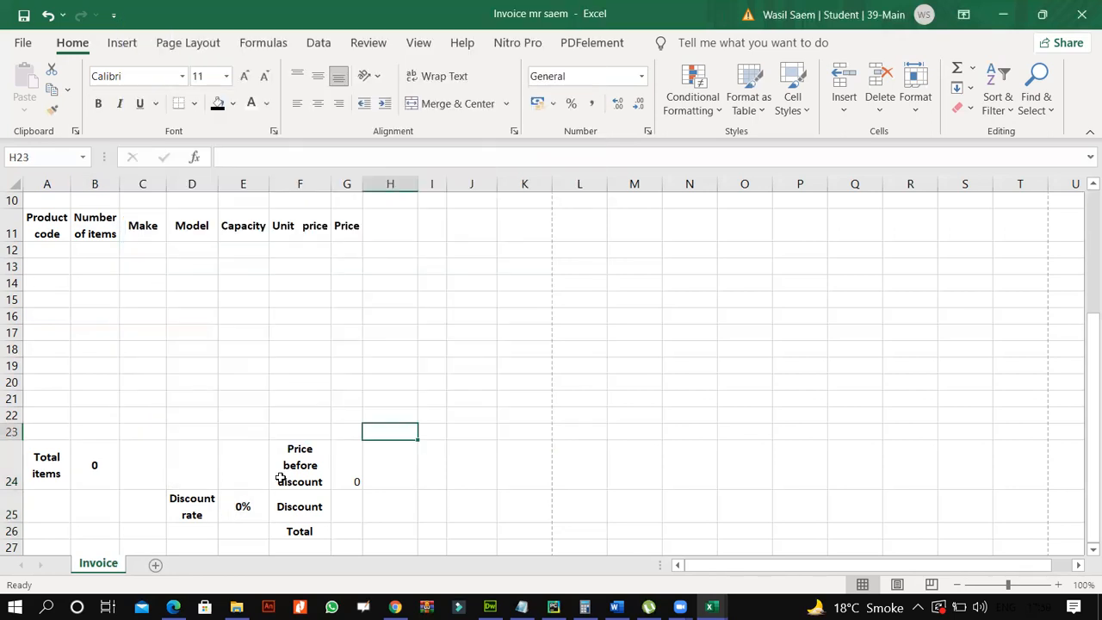
Test the discount rate formula with 12 total items in B24 and compare the rate with the discount table
click(94, 468)
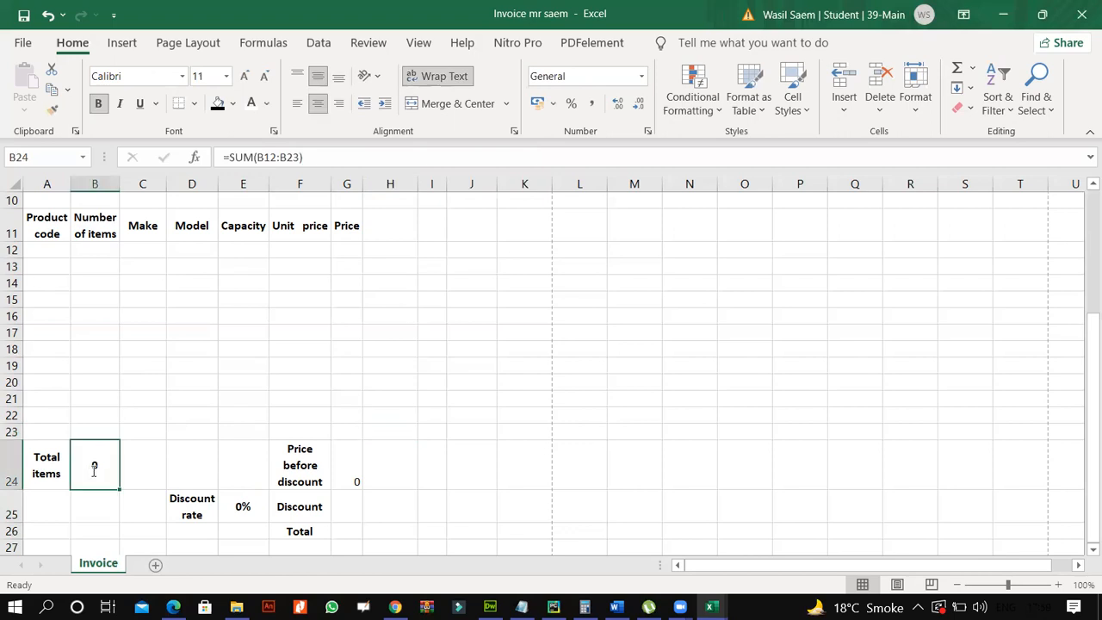
text(12)
click(151, 470)
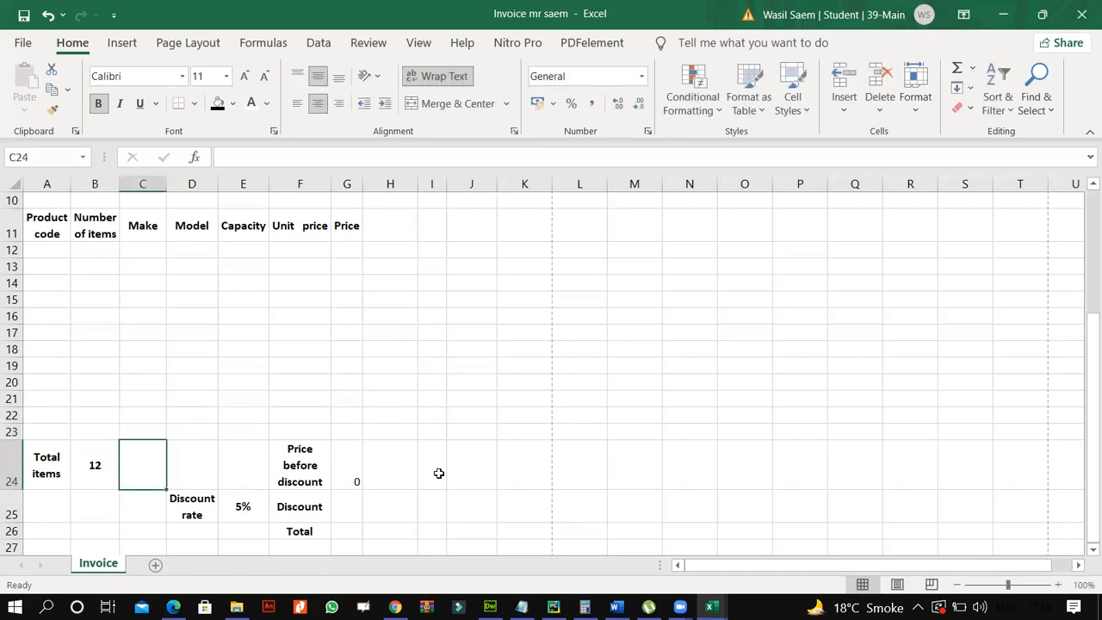
scroll(441, 430, up, 3)
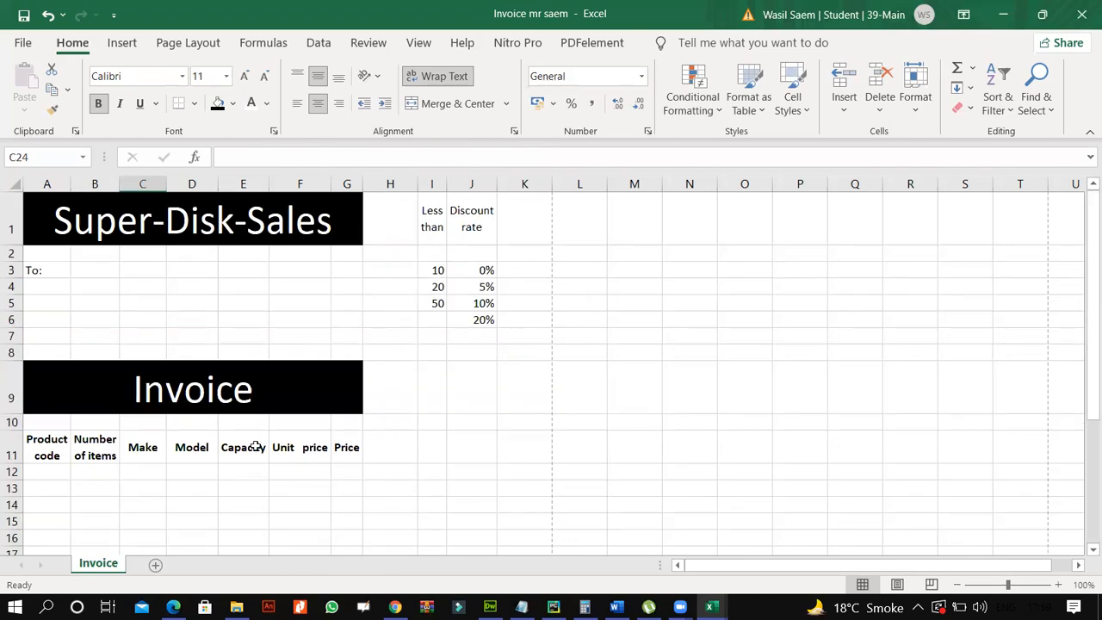
scroll(172, 454, down, 3)
Set the total items in B24 to 4 and check the rate in E25 against the discount table
click(97, 465)
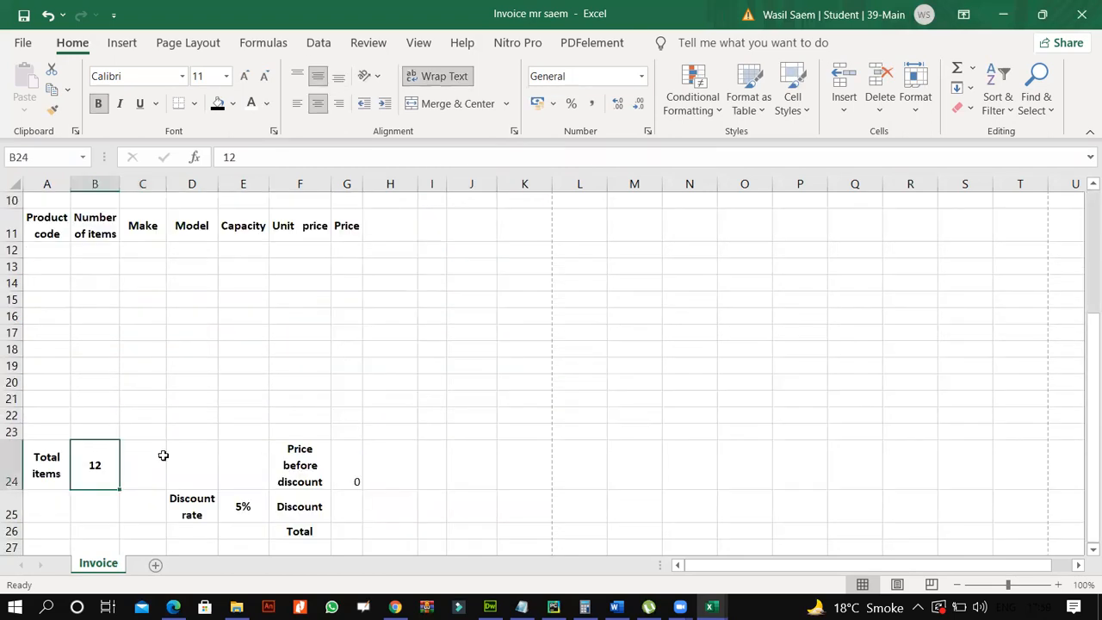
click(185, 445)
click(246, 506)
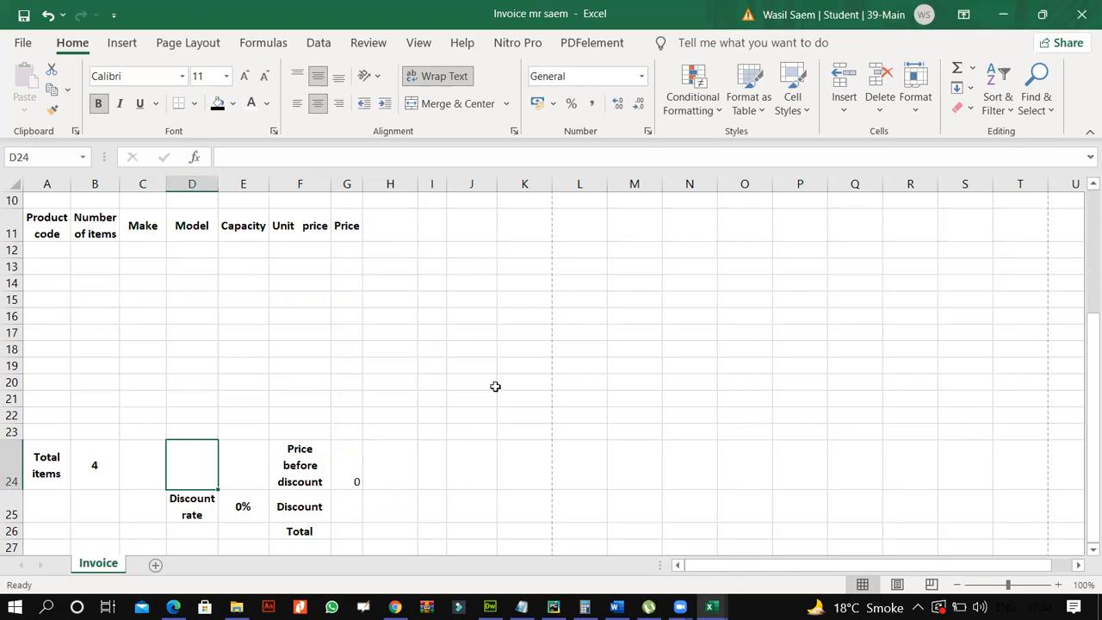
scroll(488, 288, up, 3)
scroll(95, 461, down, 3)
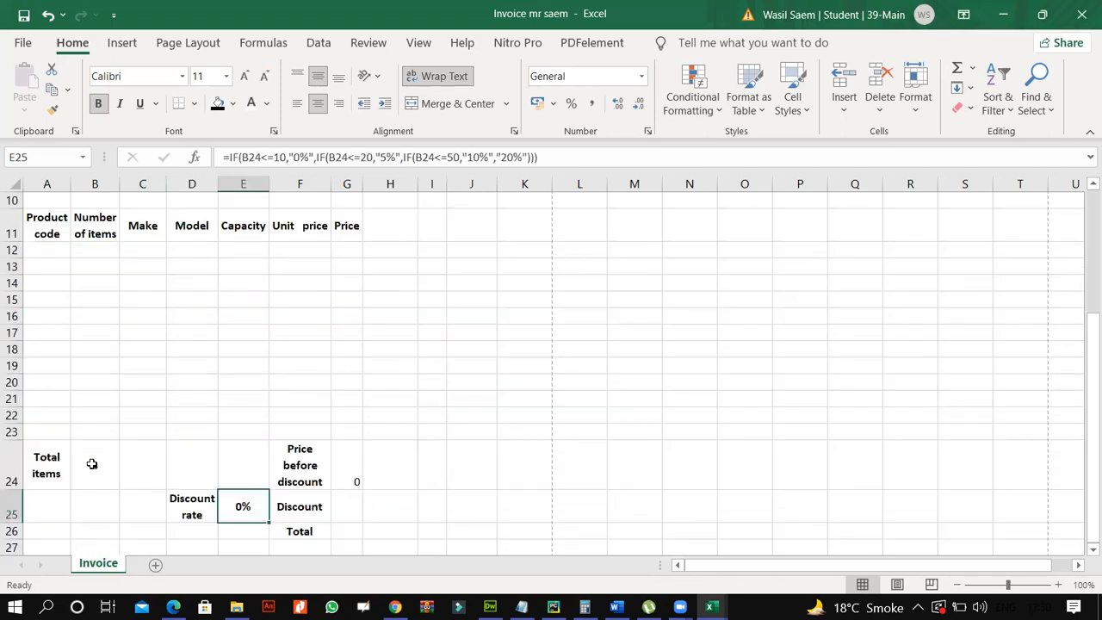
Try 66 total items in B24 and compare the rate in E25 with the last row of the discount table
click(92, 464)
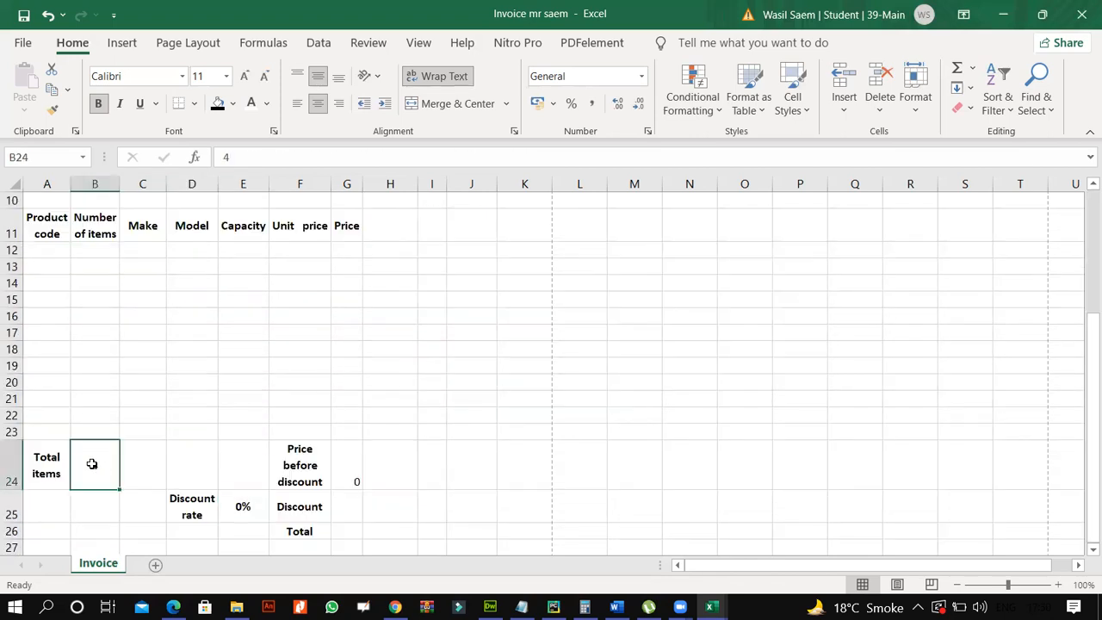
text(66)
click(143, 465)
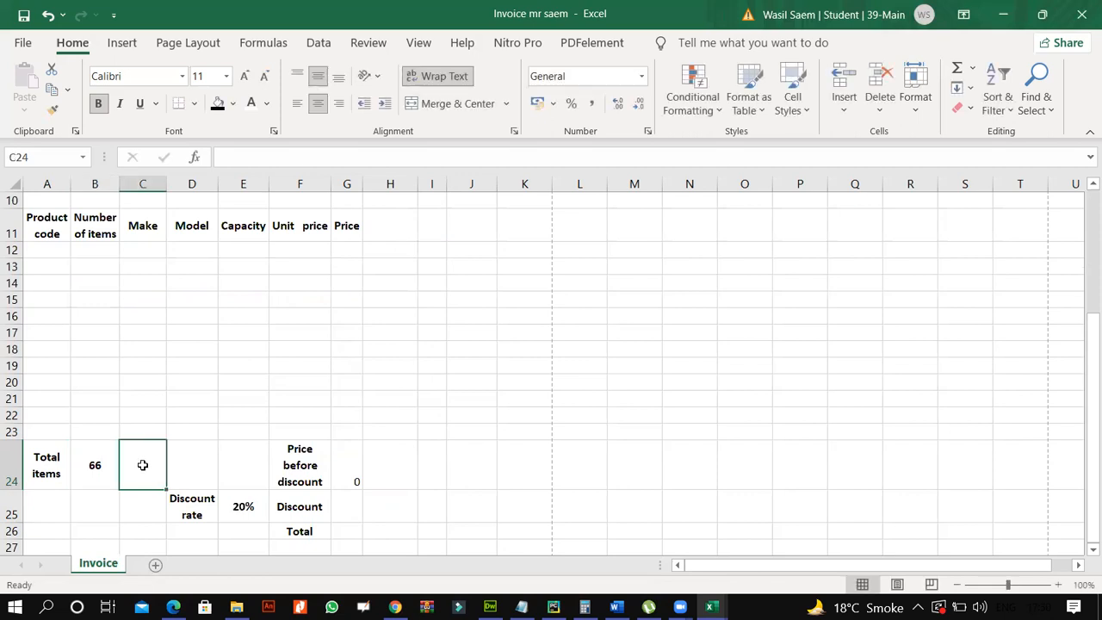
click(96, 468)
click(244, 510)
scroll(450, 328, up, 3)
drag(426, 315, 471, 318)
scroll(84, 469, down, 3)
Replace the total items test value in B24 with 34
click(90, 464)
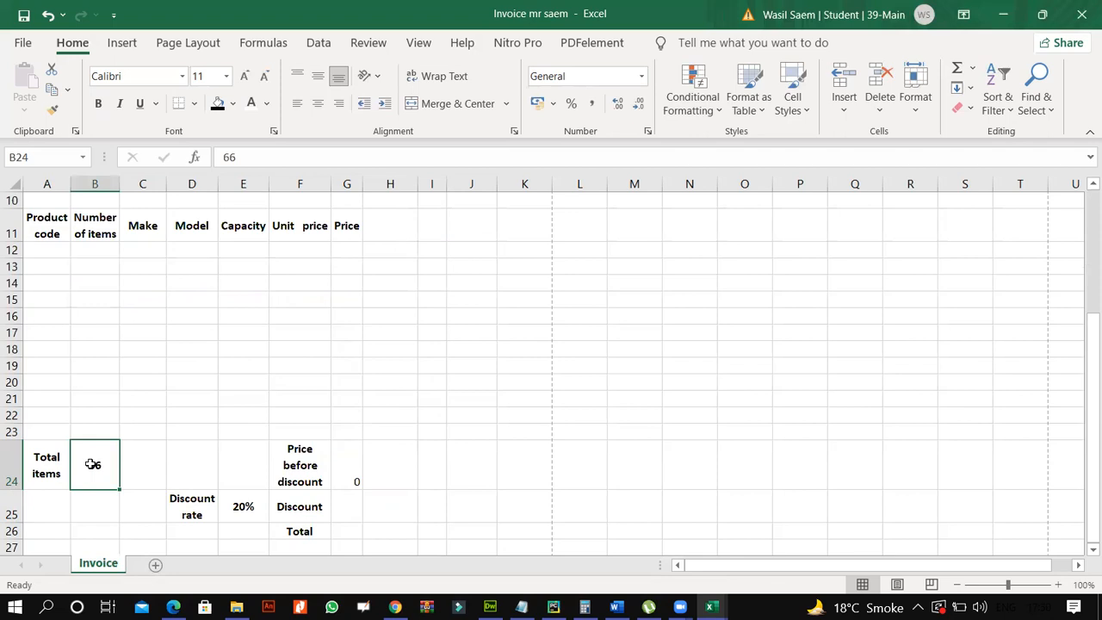
text(4)
click(172, 463)
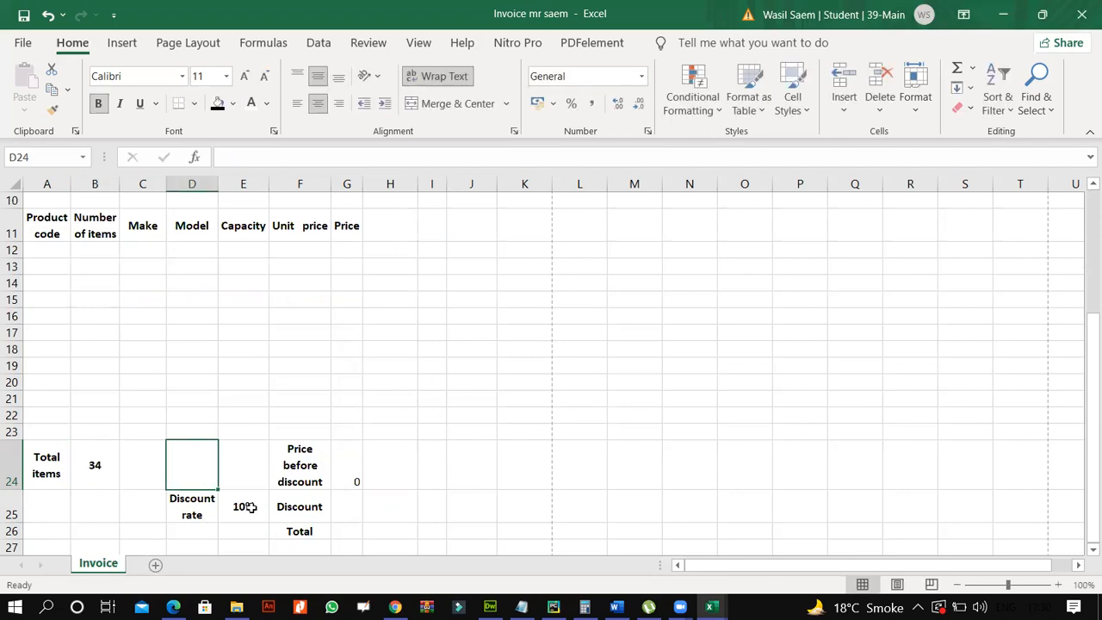
Enter 44 as the total items in B24 and check the resulting discount rate in E25
click(99, 465)
text(44)
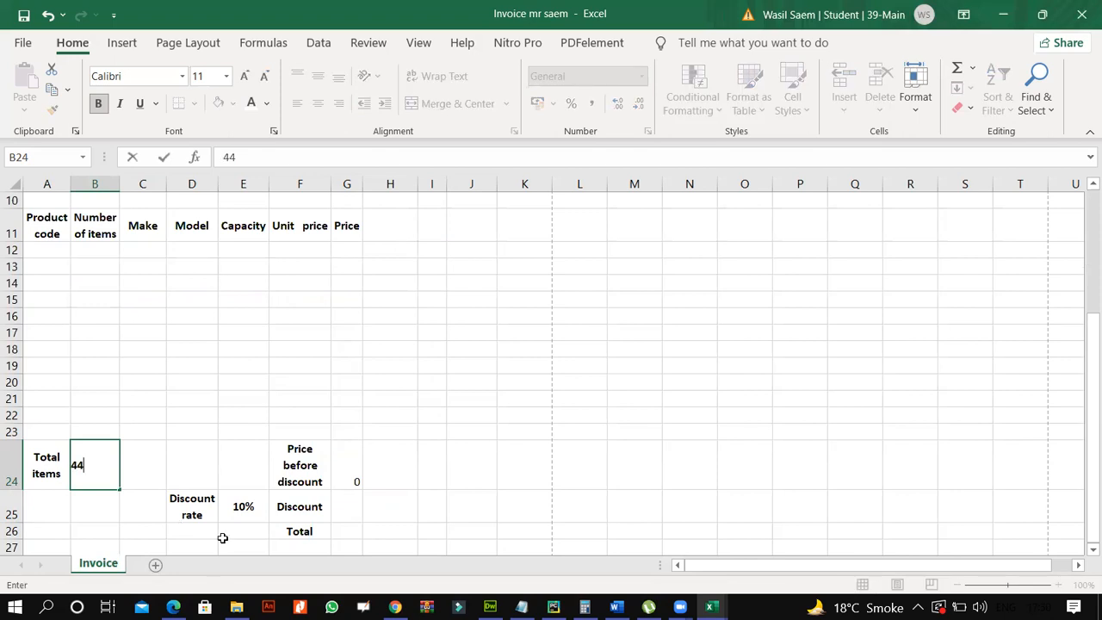
click(235, 502)
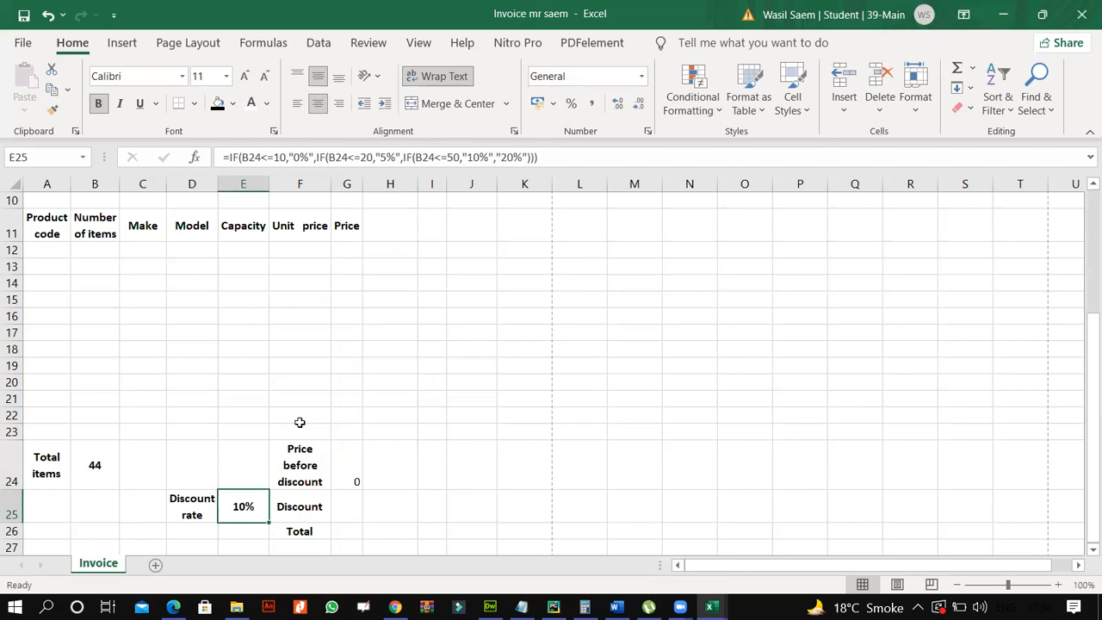
scroll(327, 417, up, 2)
scroll(349, 407, down, 3)
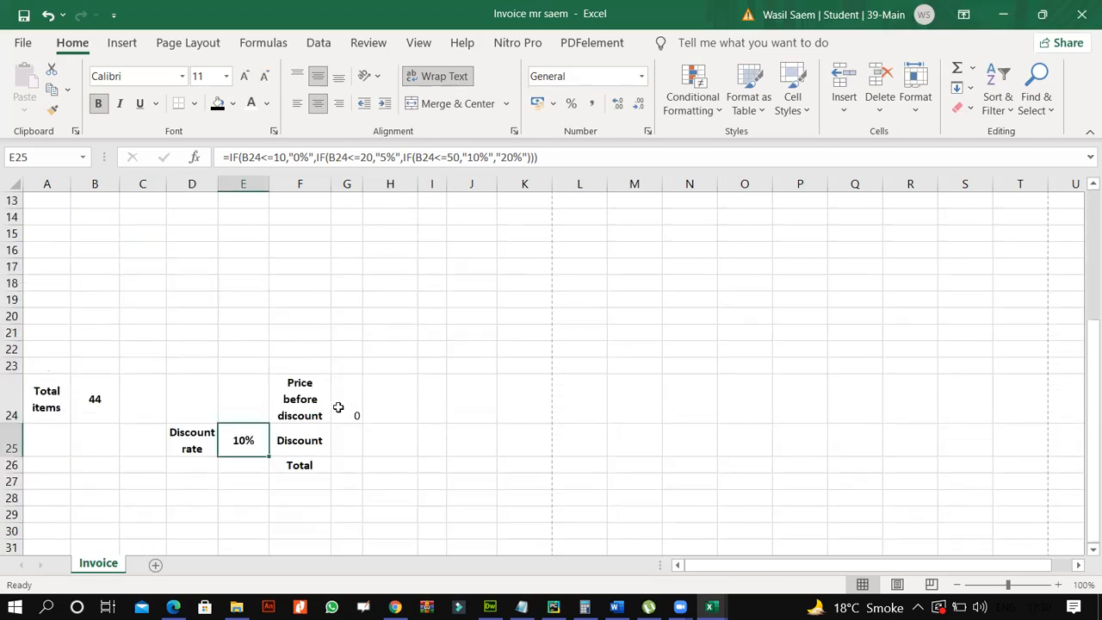
scroll(338, 407, up, 1)
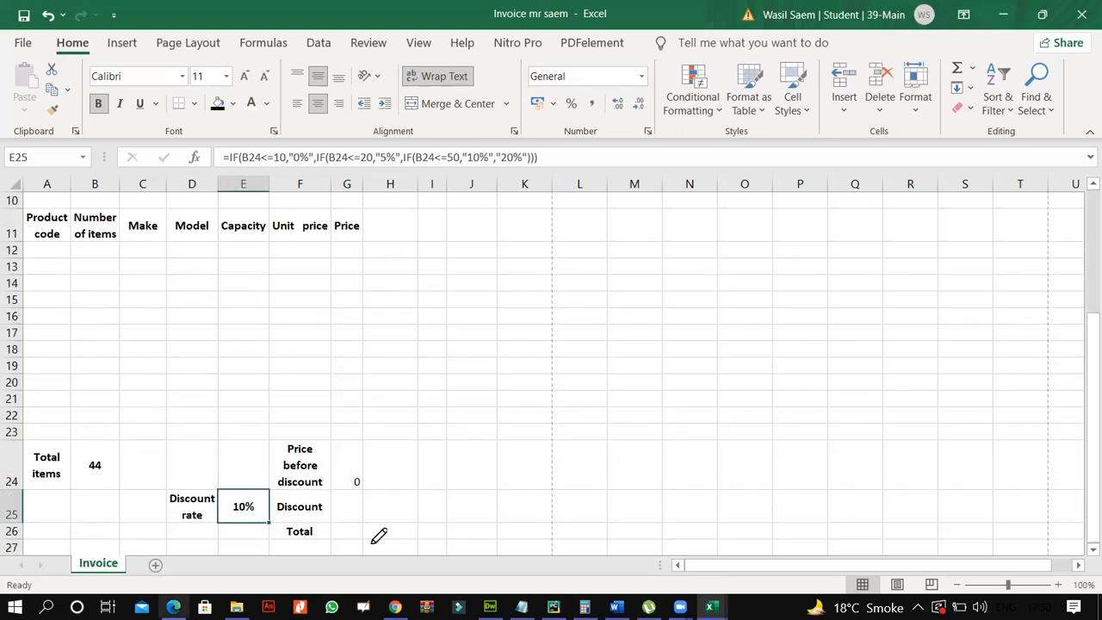
Switch to the question paper PDF, circle the [4] marks for question 7, and read questions 8 to 10
key(alt+Tab)
drag(972, 317, 975, 332)
scroll(468, 387, down, 3)
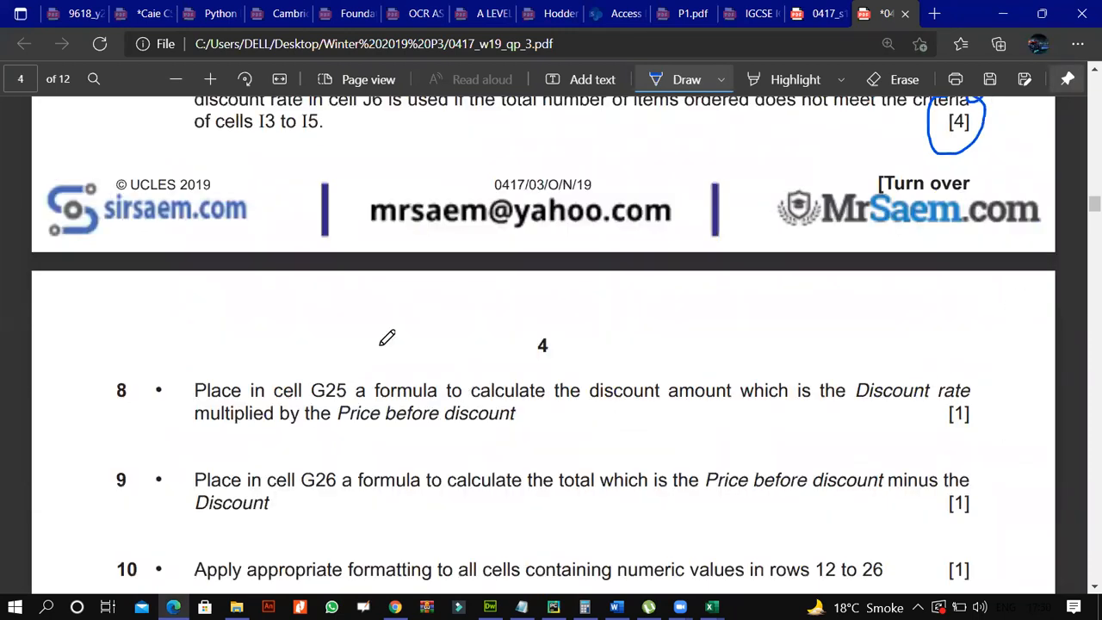
scroll(362, 308, down, 2)
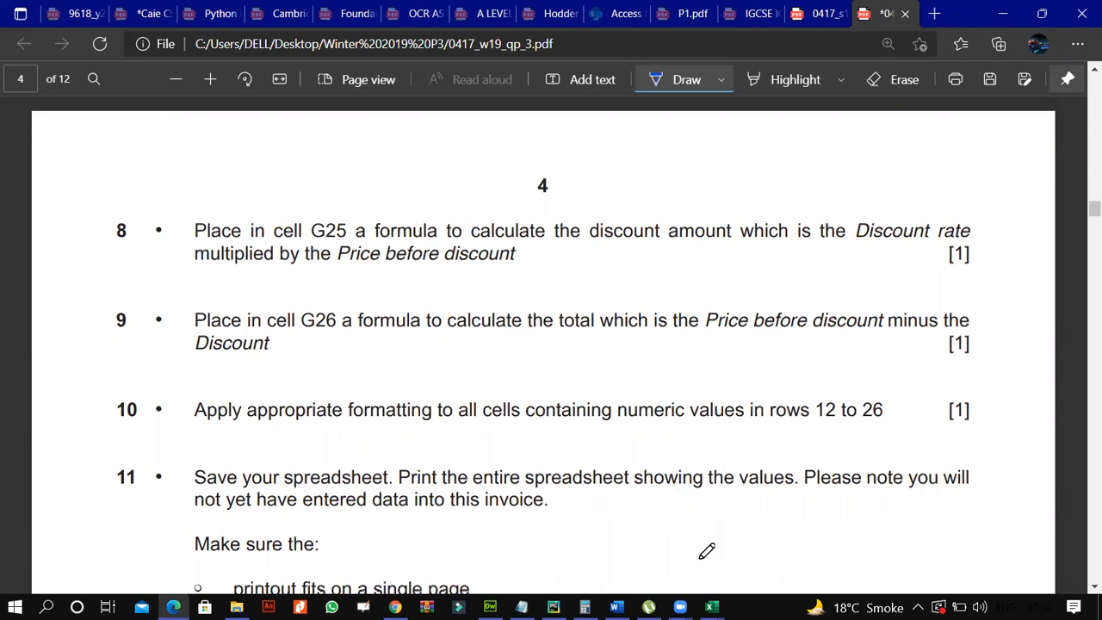
mouse_move(711, 607)
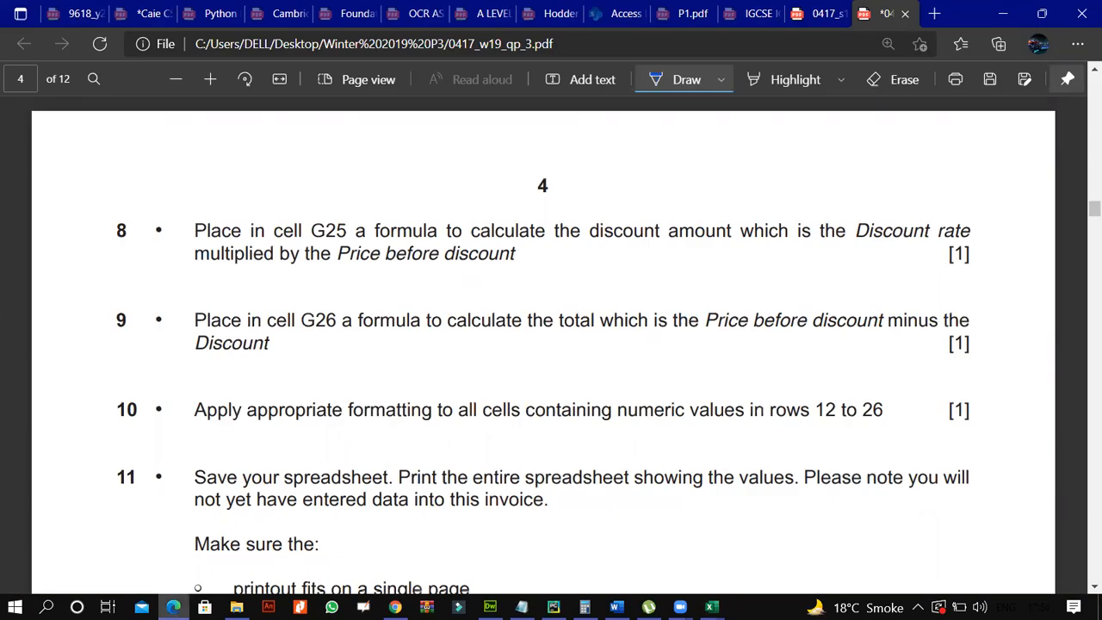
Check question 8 in the question paper PDF against the Price before discount cell G24 in the invoice workbook
key(alt+Tab)
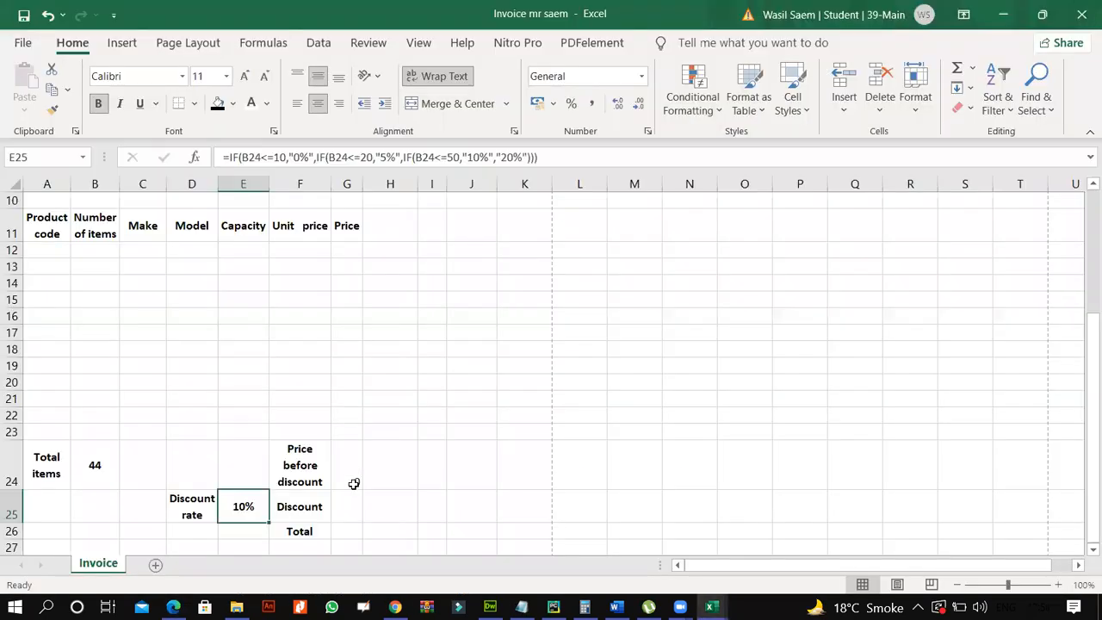
click(354, 484)
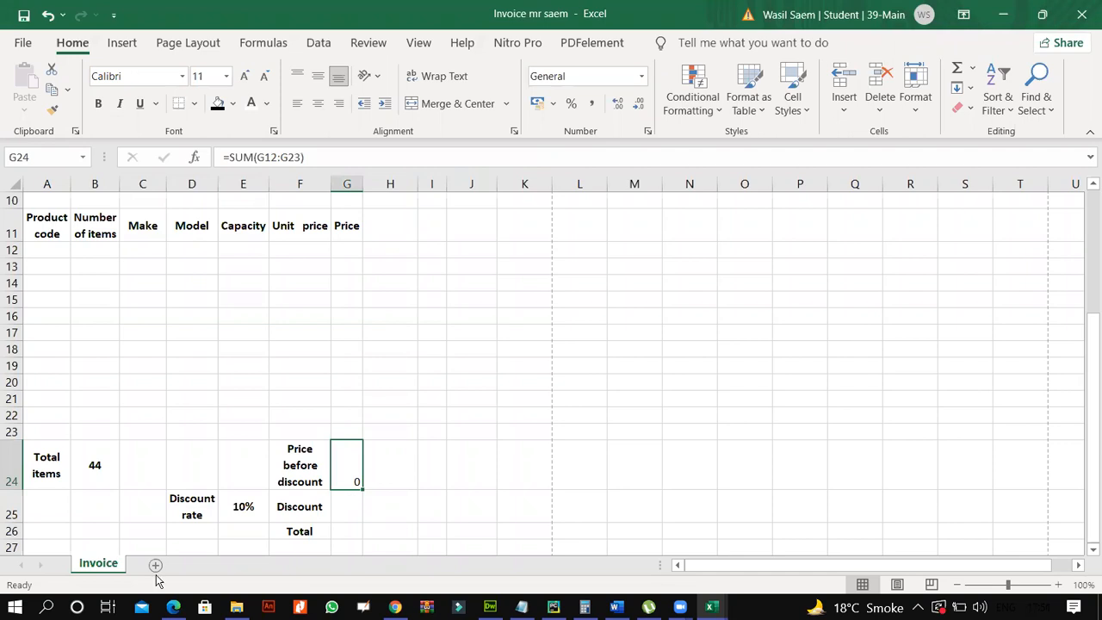
key(alt+Tab)
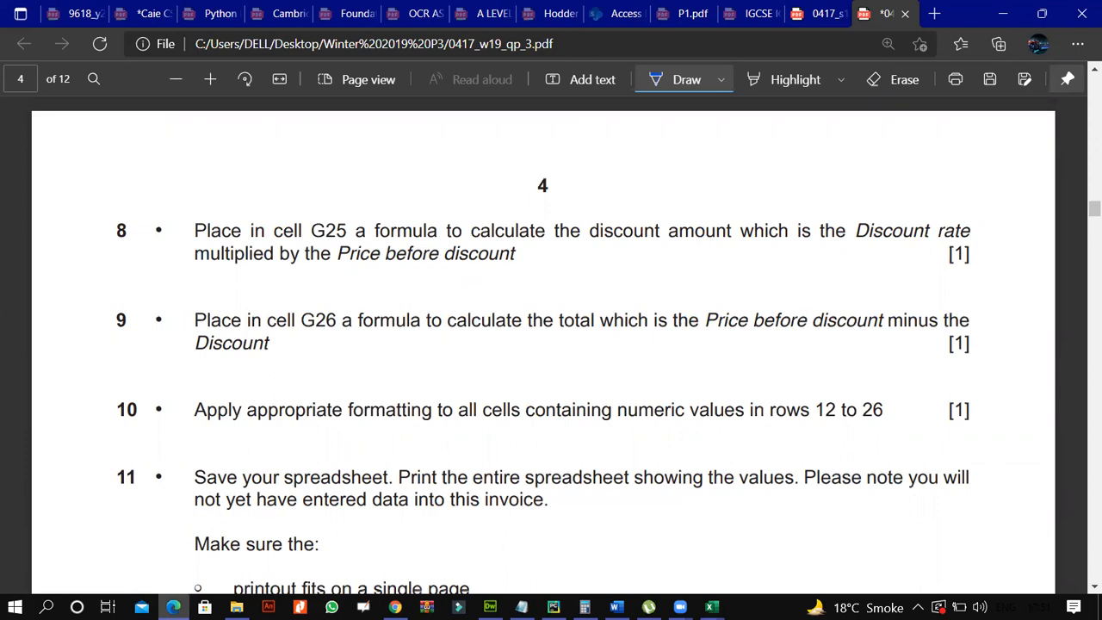
key(alt+Tab)
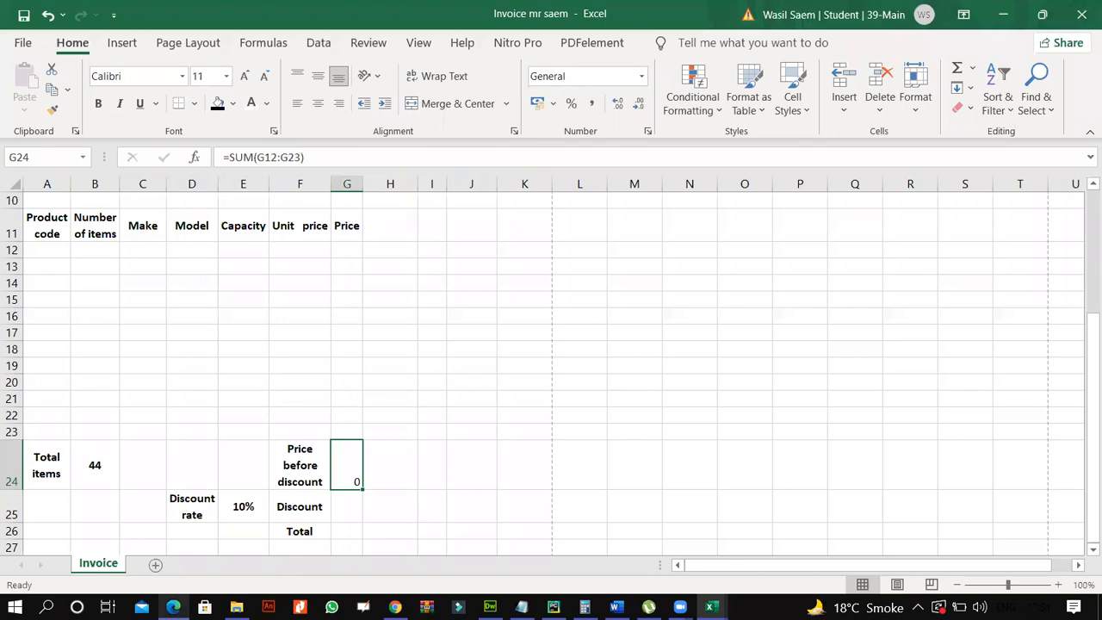
key(alt+Tab)
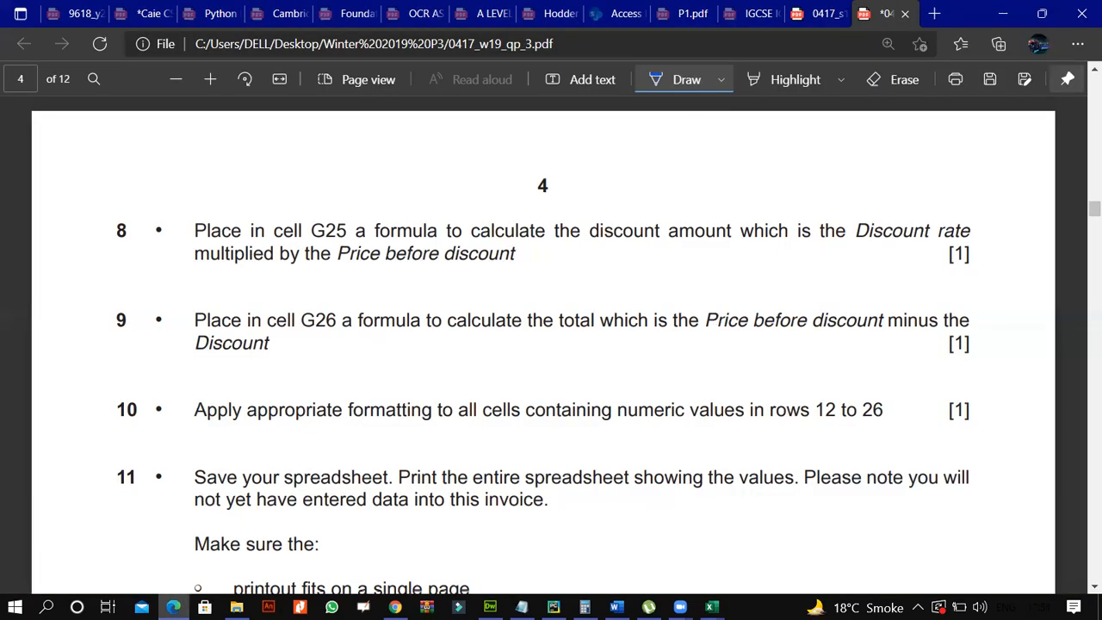
key(alt+Tab)
key(alt+Tab)
key(alt+Tab)
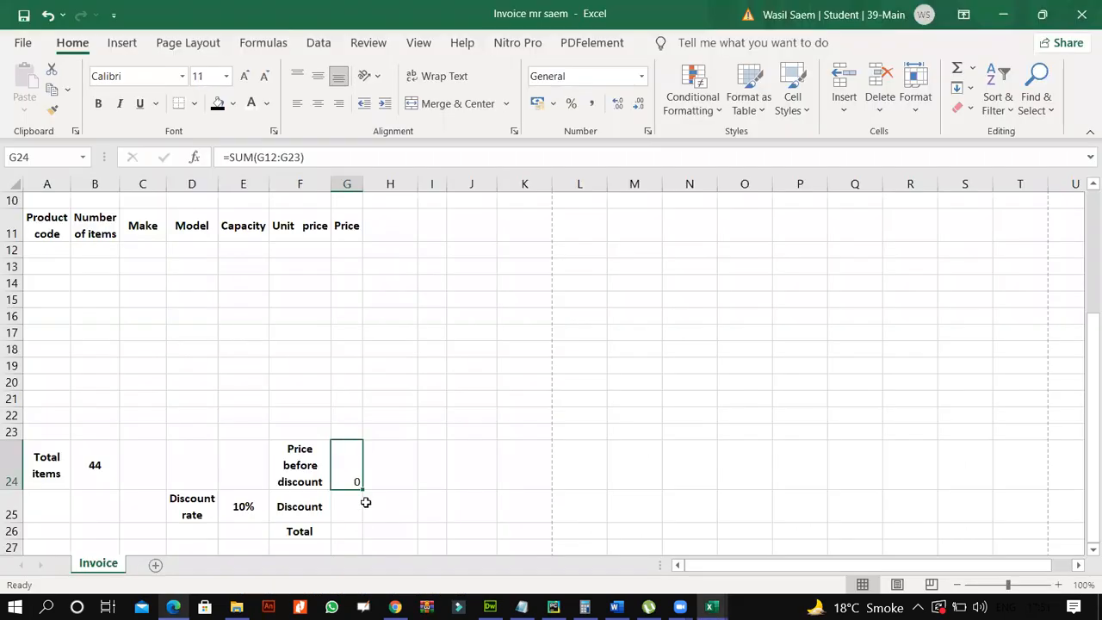
Enter the discount formula =E25*G24 in G25, then circle and tick question 8's [1] mark in the question paper PDF
key(Return)
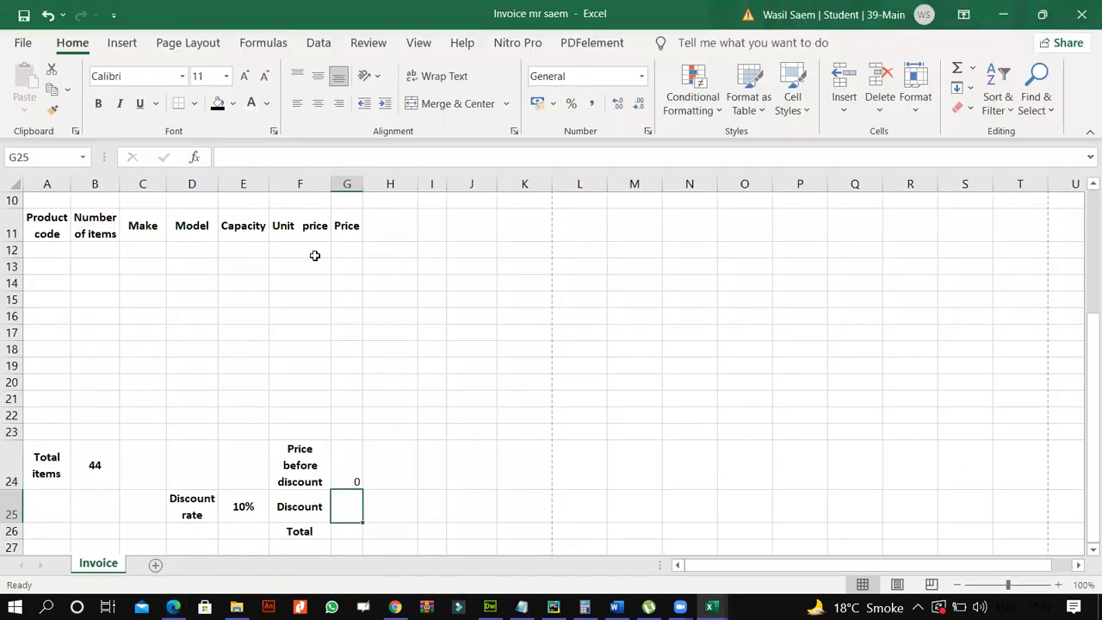
click(310, 156)
text(=)
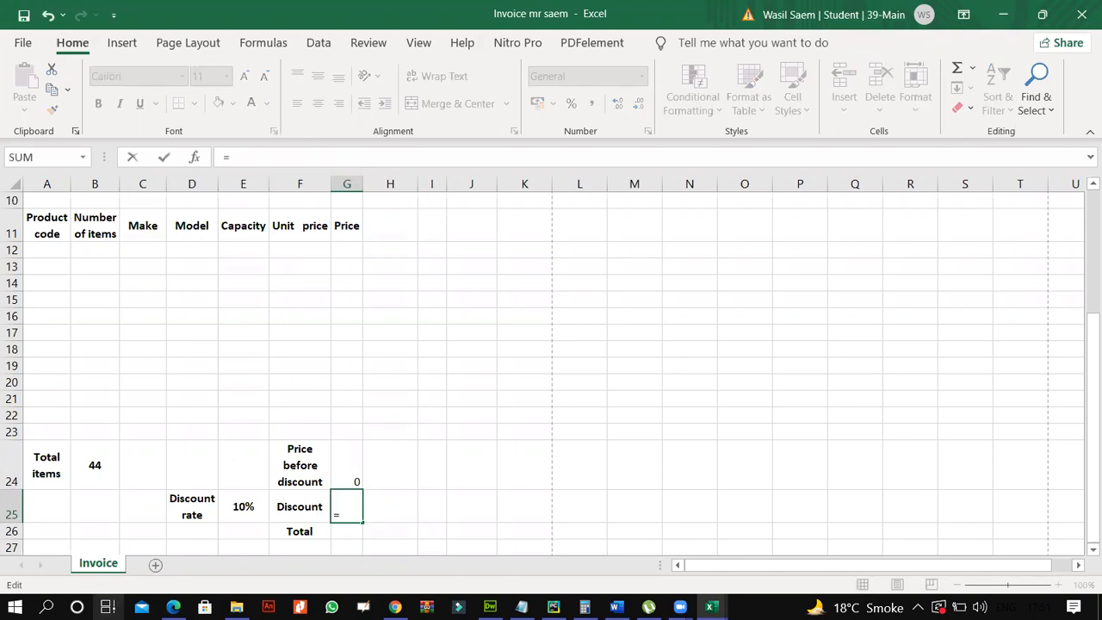
key(alt+Tab)
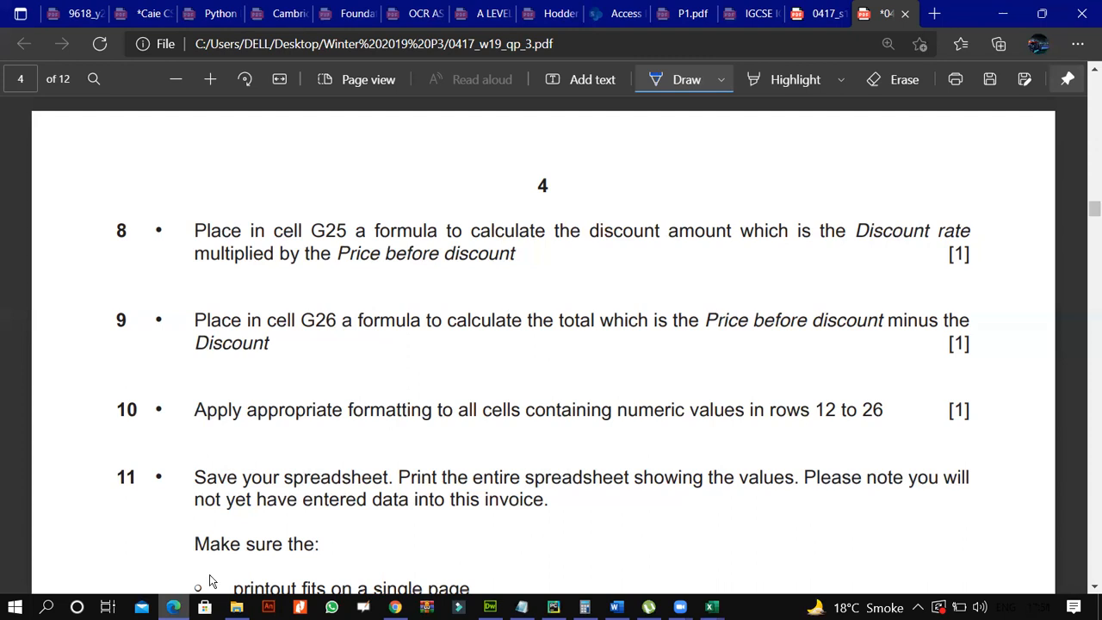
key(alt+Tab)
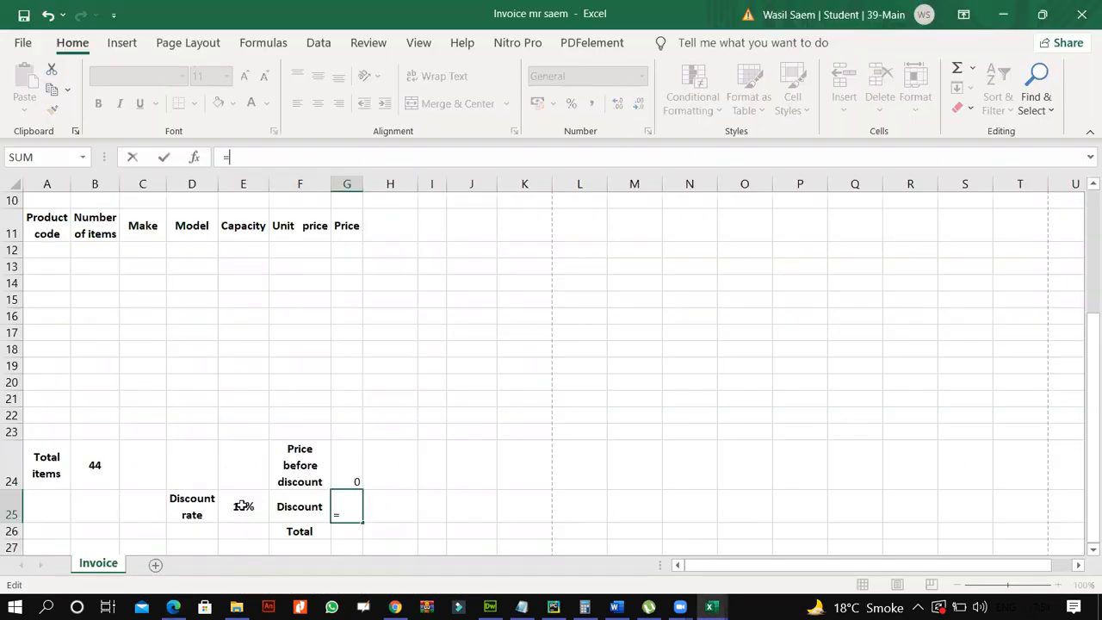
click(243, 506)
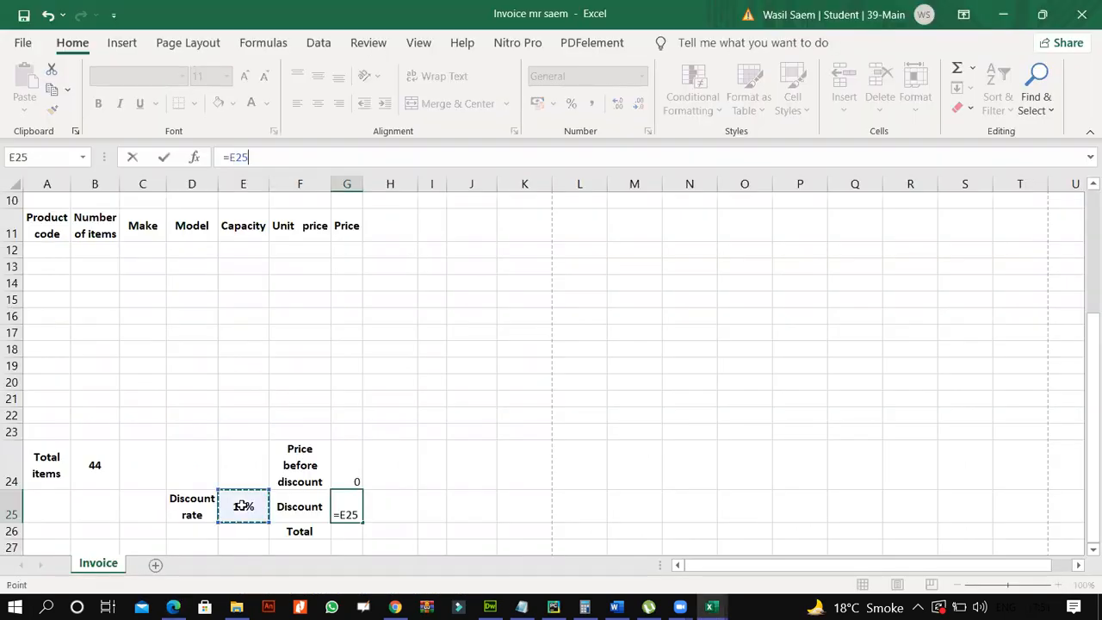
text(*)
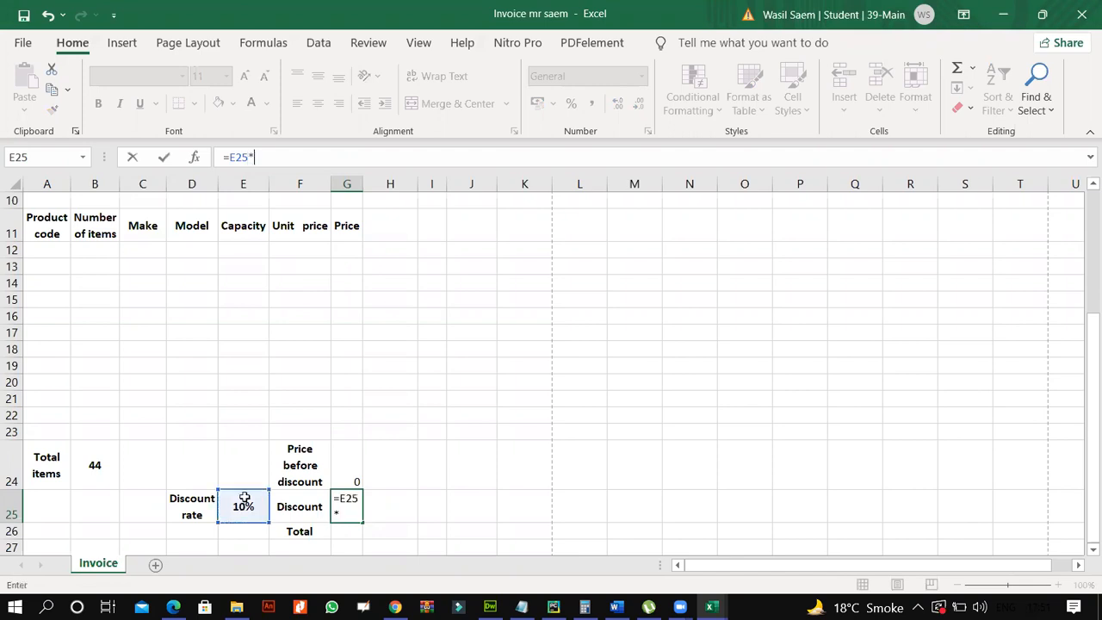
click(340, 469)
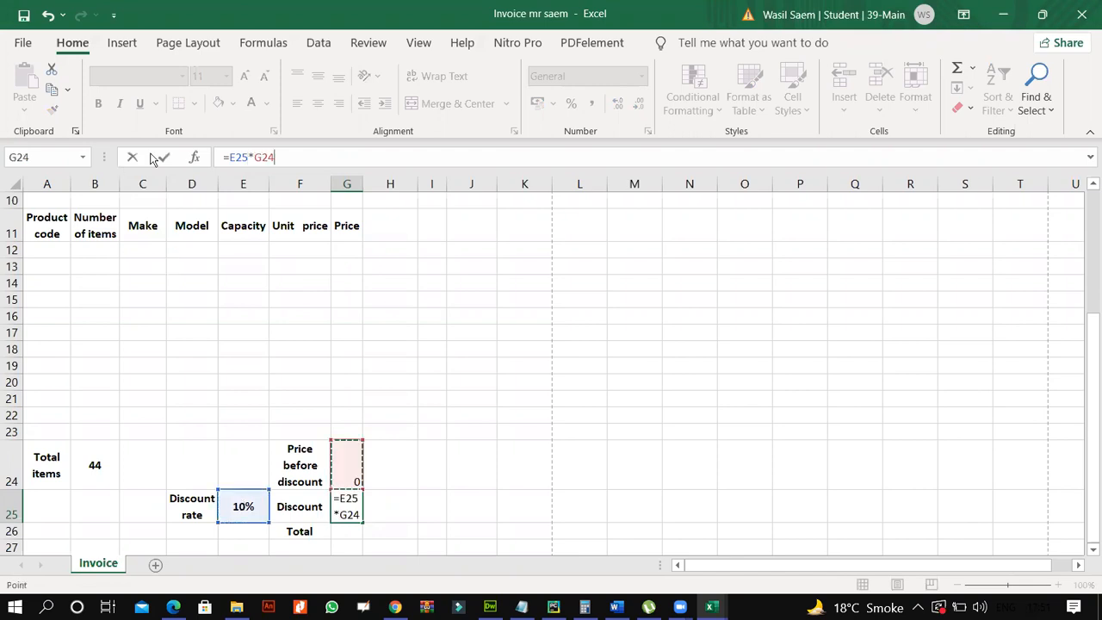
key(ctrl+Return)
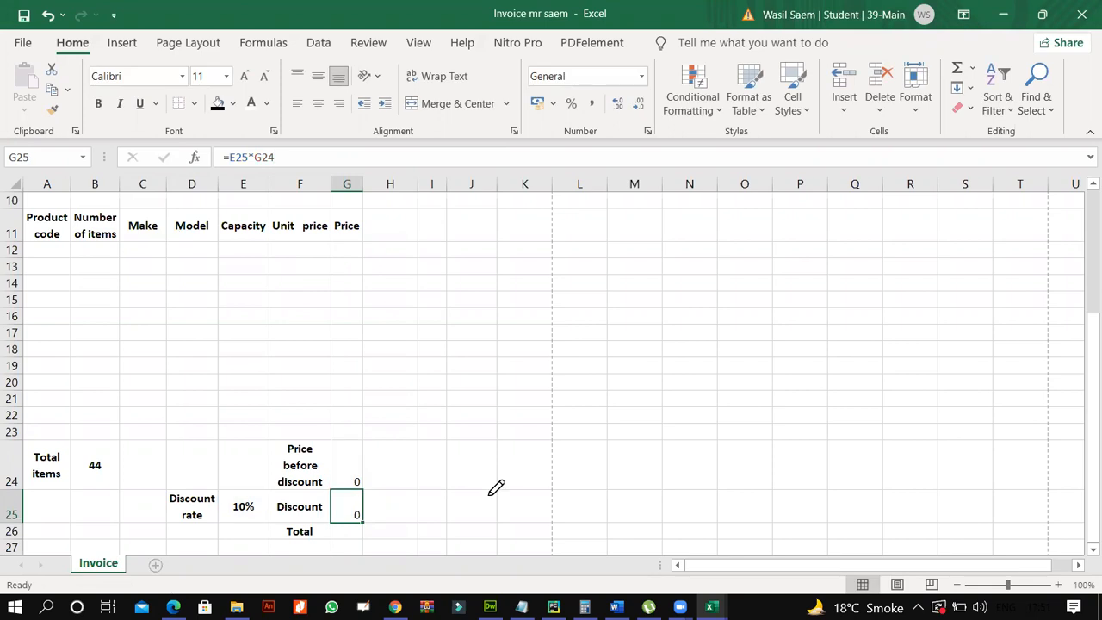
key(alt+Tab)
drag(927, 235, 1040, 186)
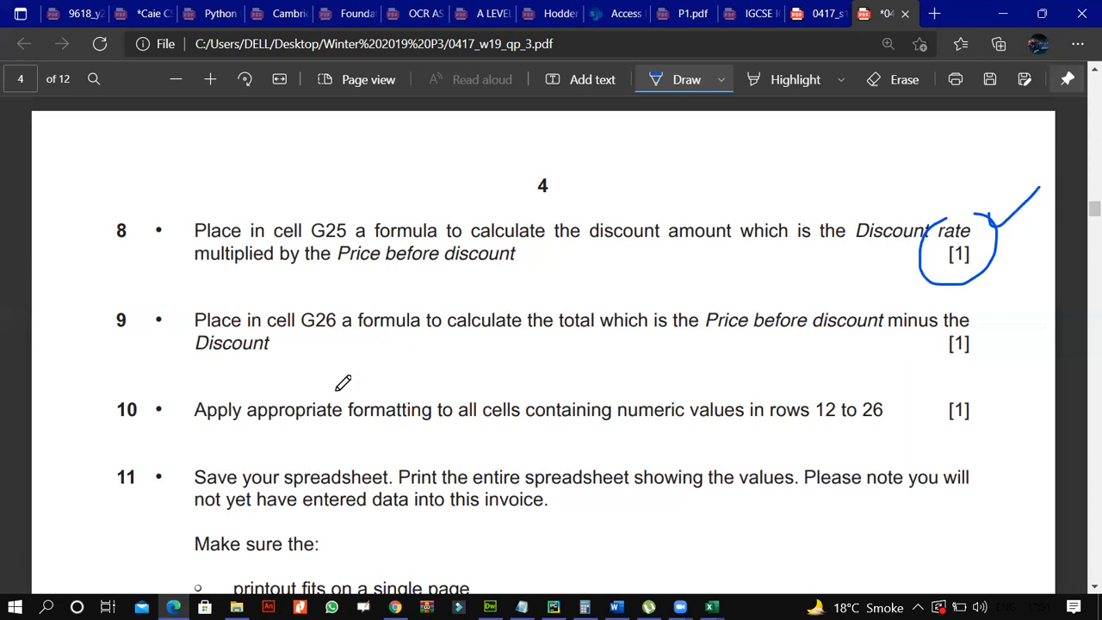
Return to the invoice in Excel and enter the total formula =G24-G25 in G26, following question 9
key(alt+Tab)
click(341, 533)
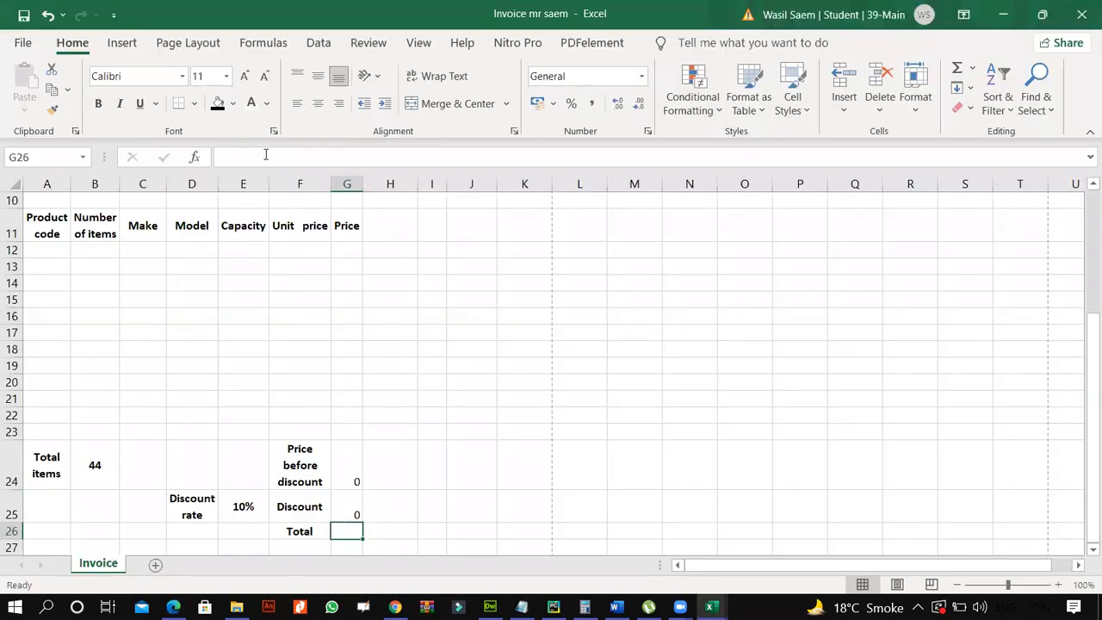
click(266, 155)
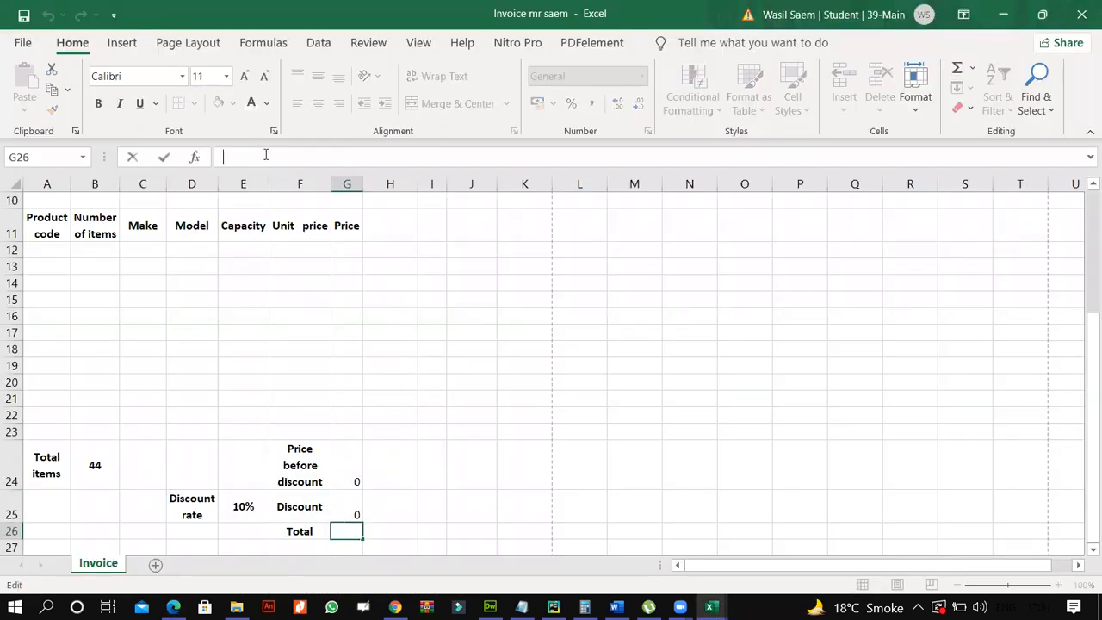
text(=)
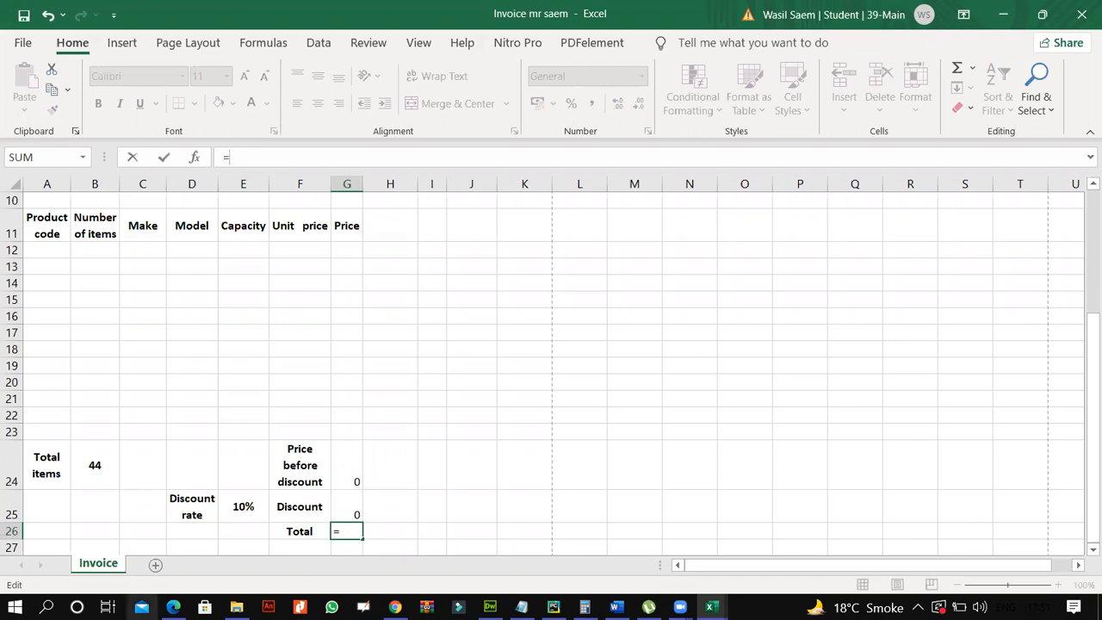
click(173, 607)
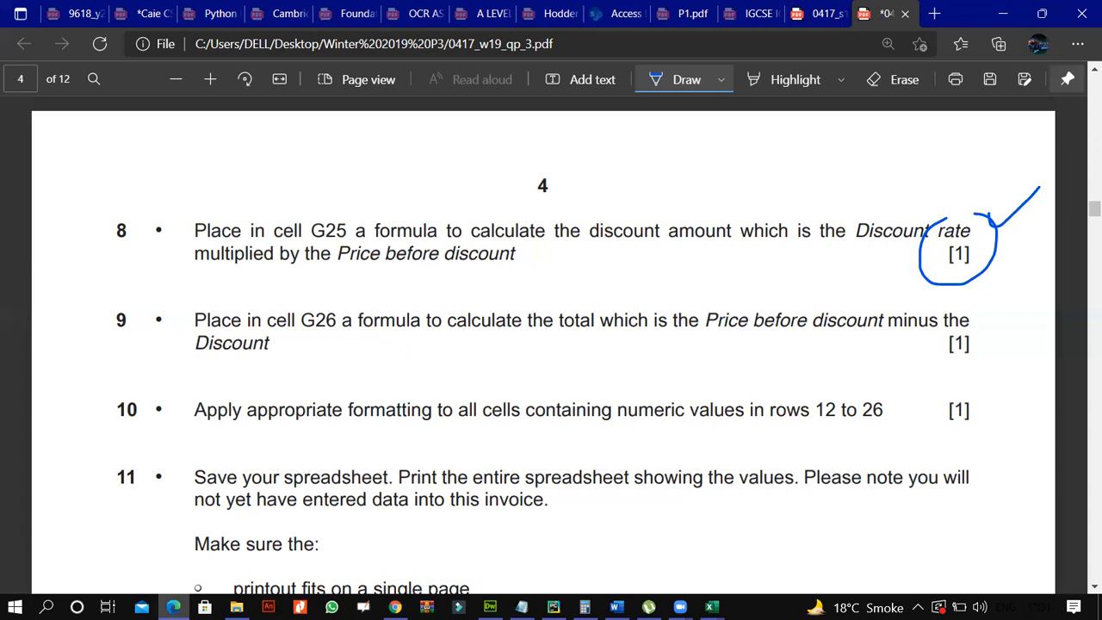
key(alt+Tab)
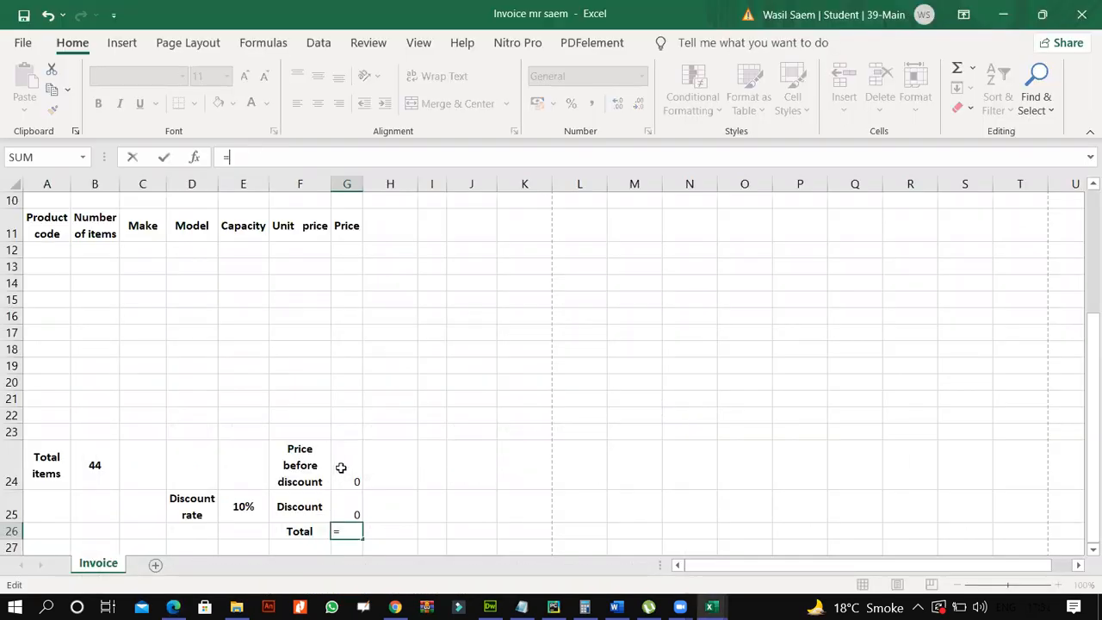
click(341, 467)
text(-)
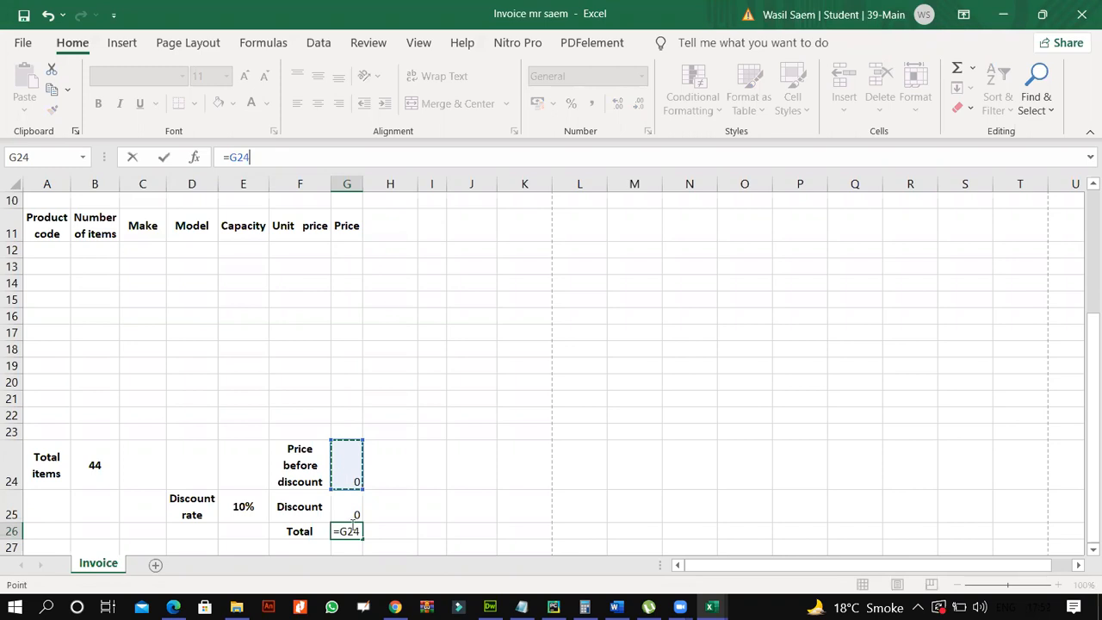
click(342, 510)
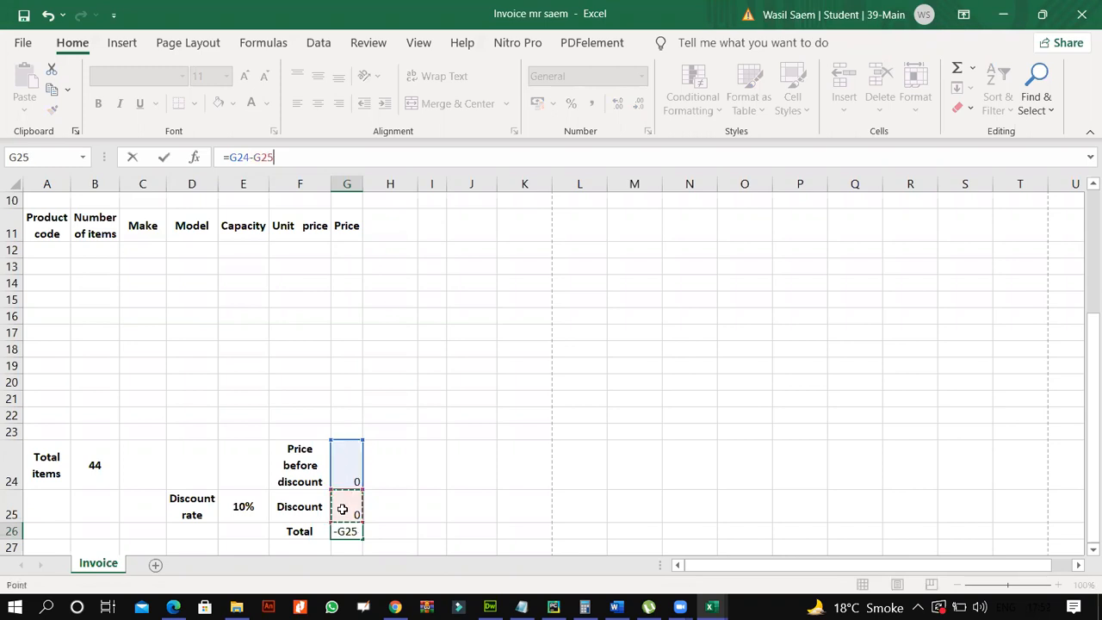
key(Return)
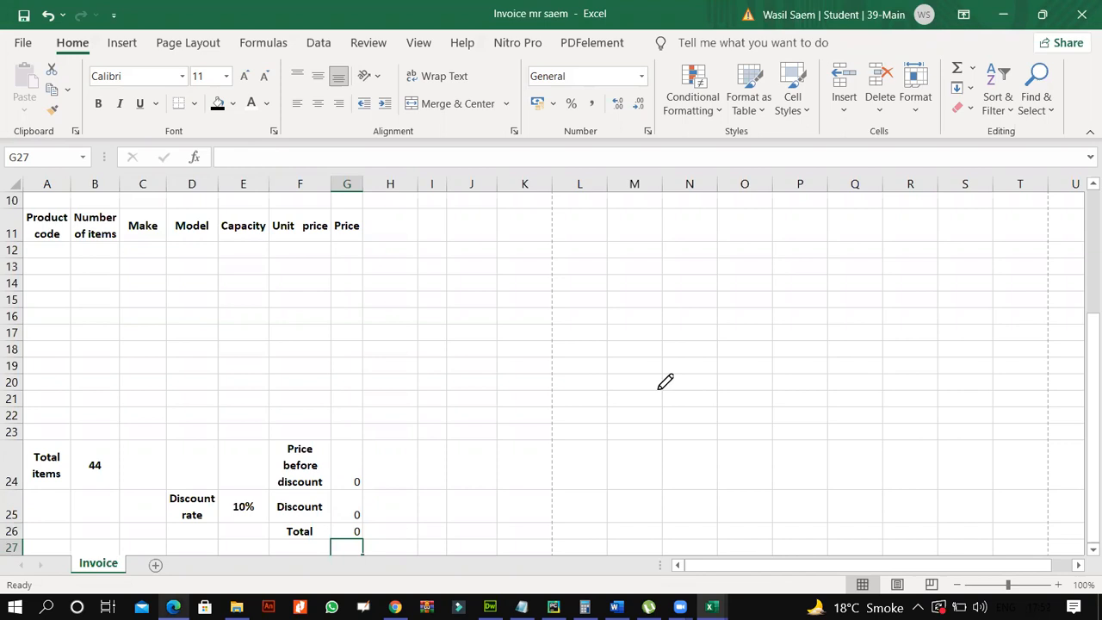
In the question paper PDF, circle and tick question 9's [1] mark and underline "numeric" in question 10
key(alt+Tab)
mouse_move(966, 310)
mouse_down()
mouse_move(973, 368)
mouse_move(955, 316)
mouse_up()
drag(962, 319, 1003, 294)
scroll(644, 340, down, 1)
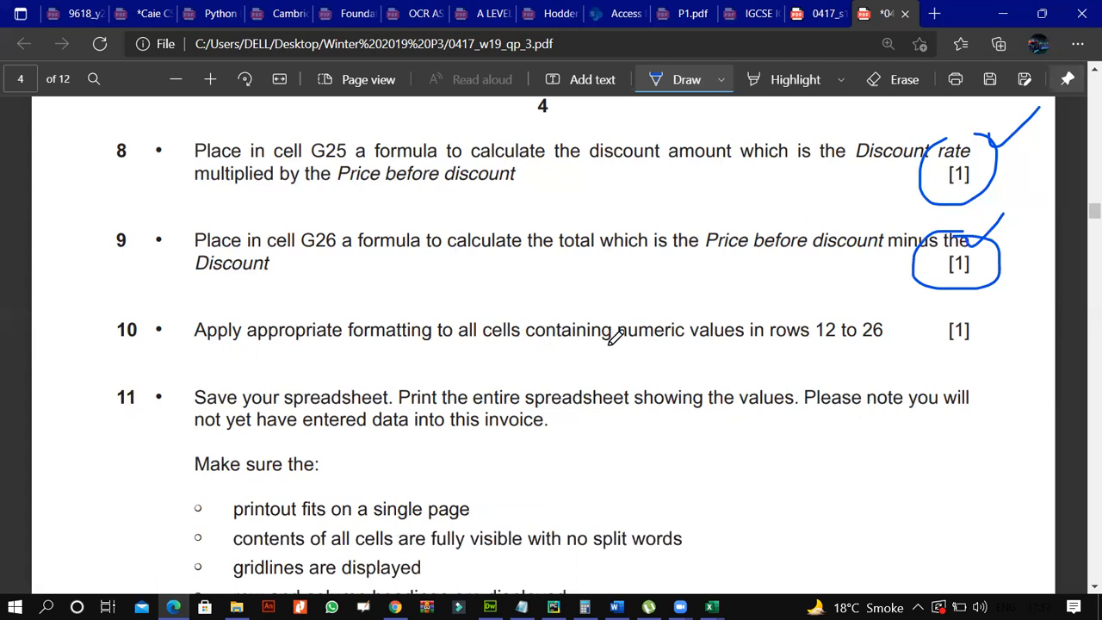
drag(695, 345, 618, 345)
Switch to the invoice in Excel and set the number category of cells F12:G23 and G24:G26 to Currency
click(711, 607)
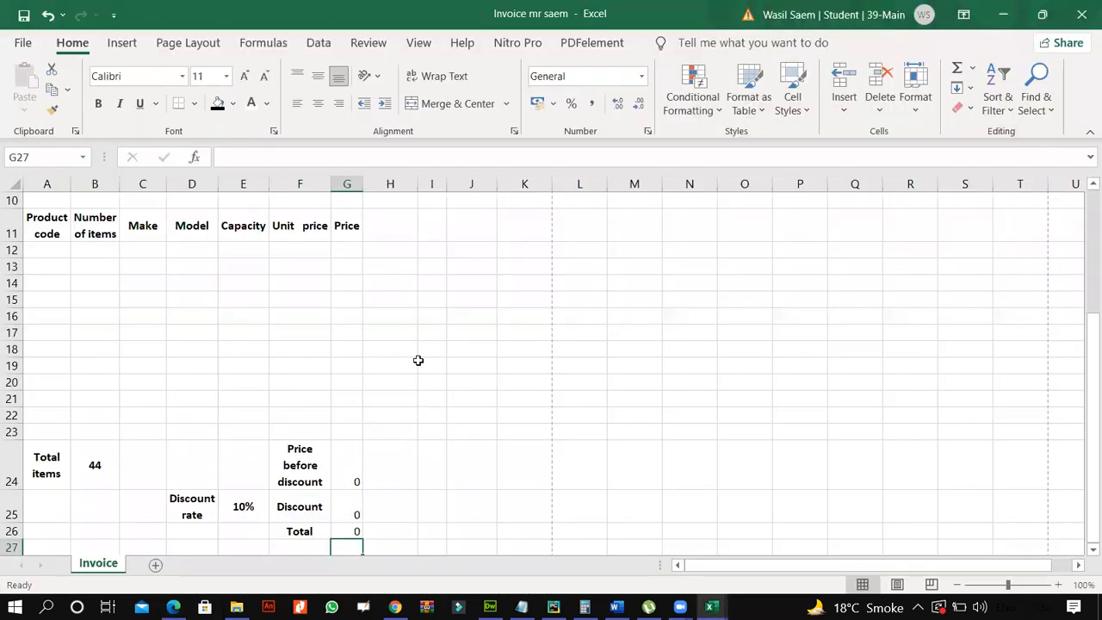
click(321, 279)
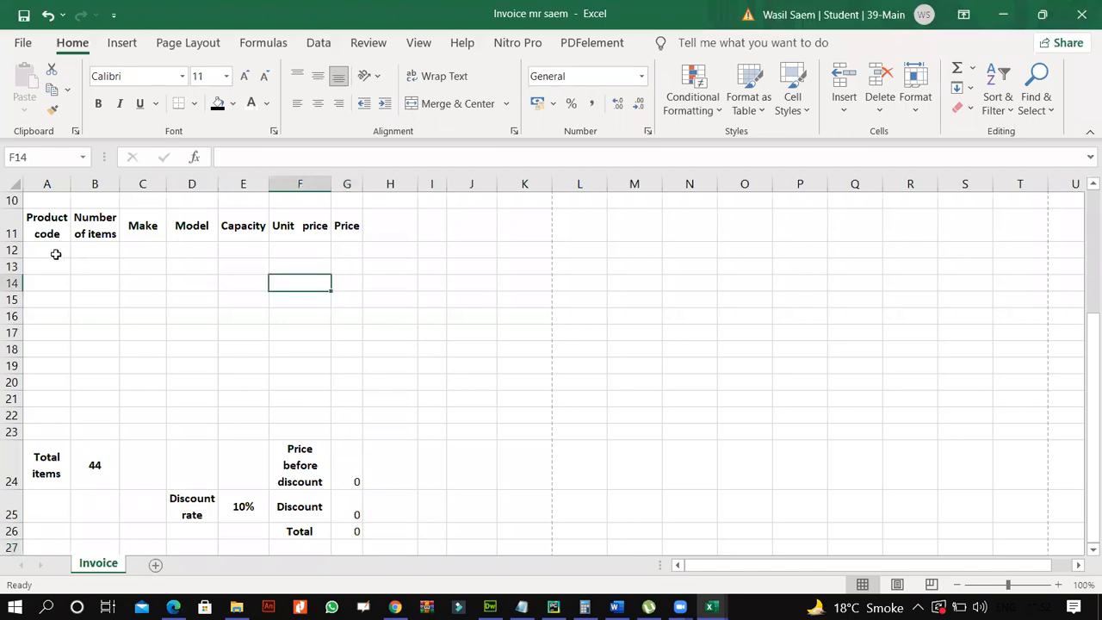
click(55, 254)
click(141, 253)
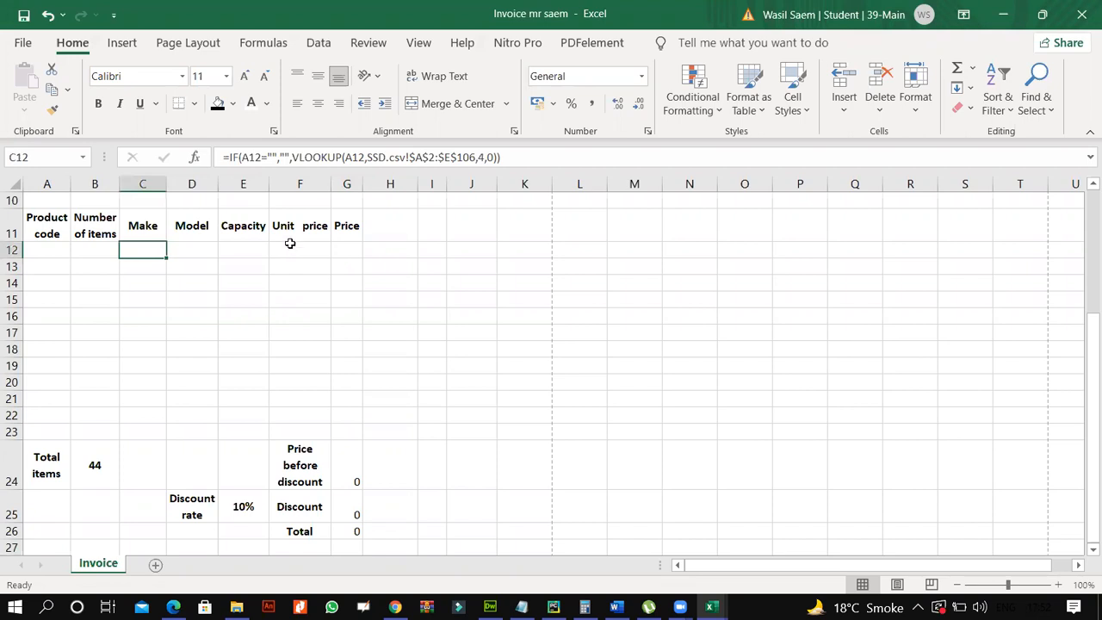
drag(290, 249, 344, 432)
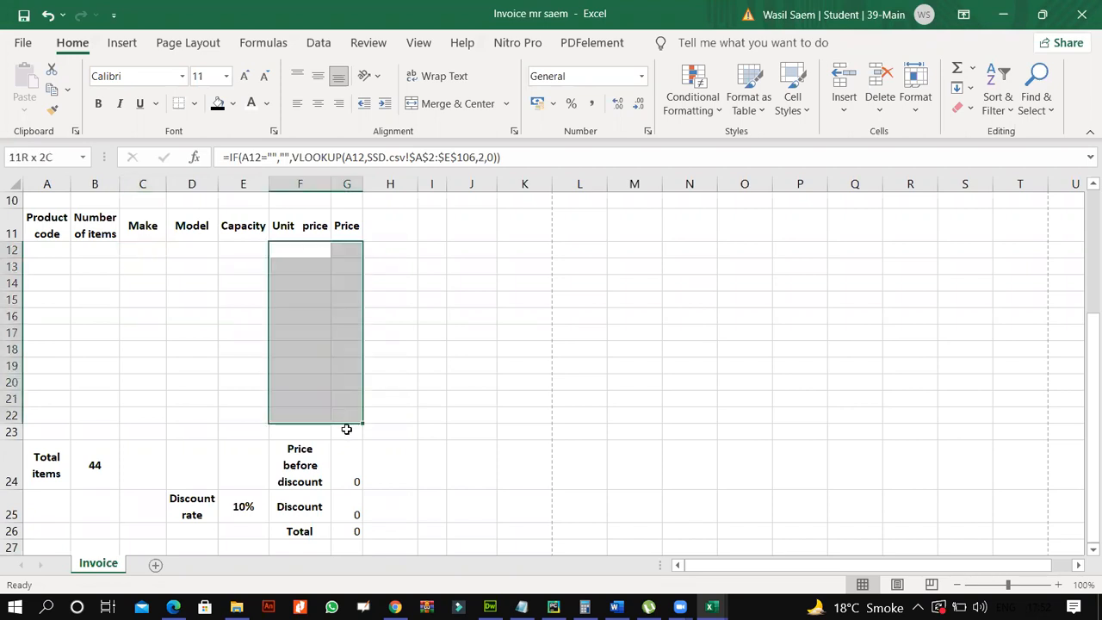
right_click(301, 344)
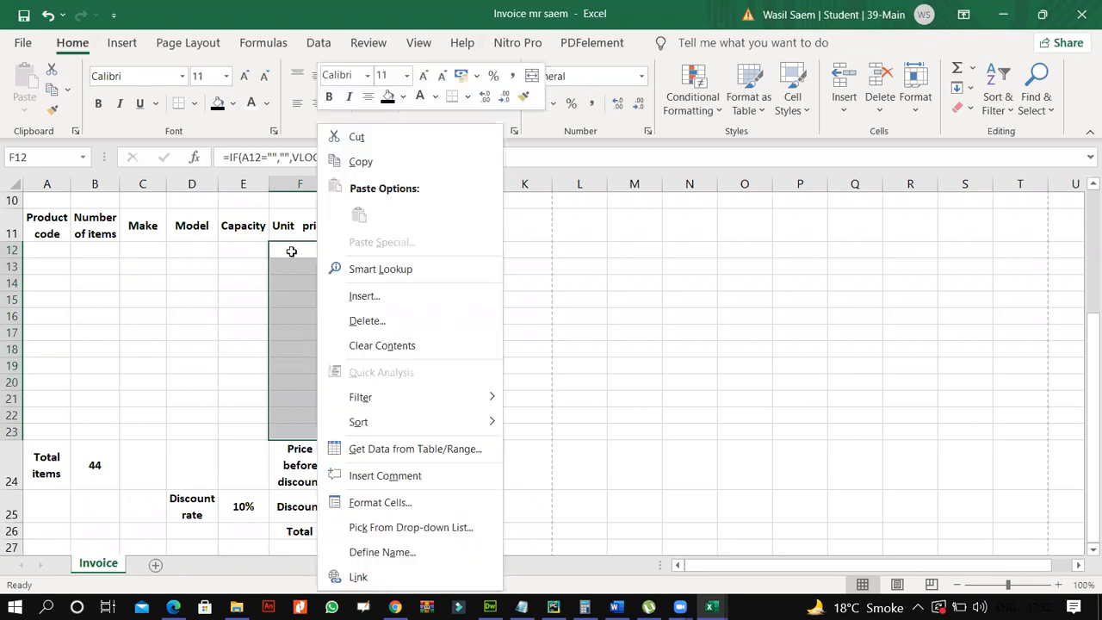
key(Escape)
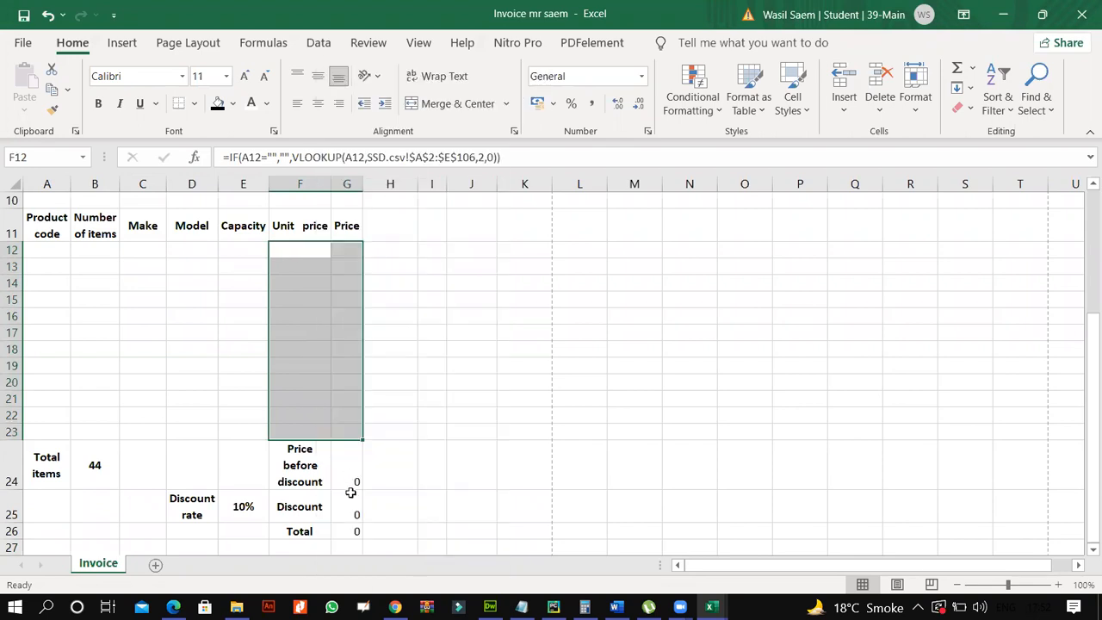
ctrl+click(346, 472)
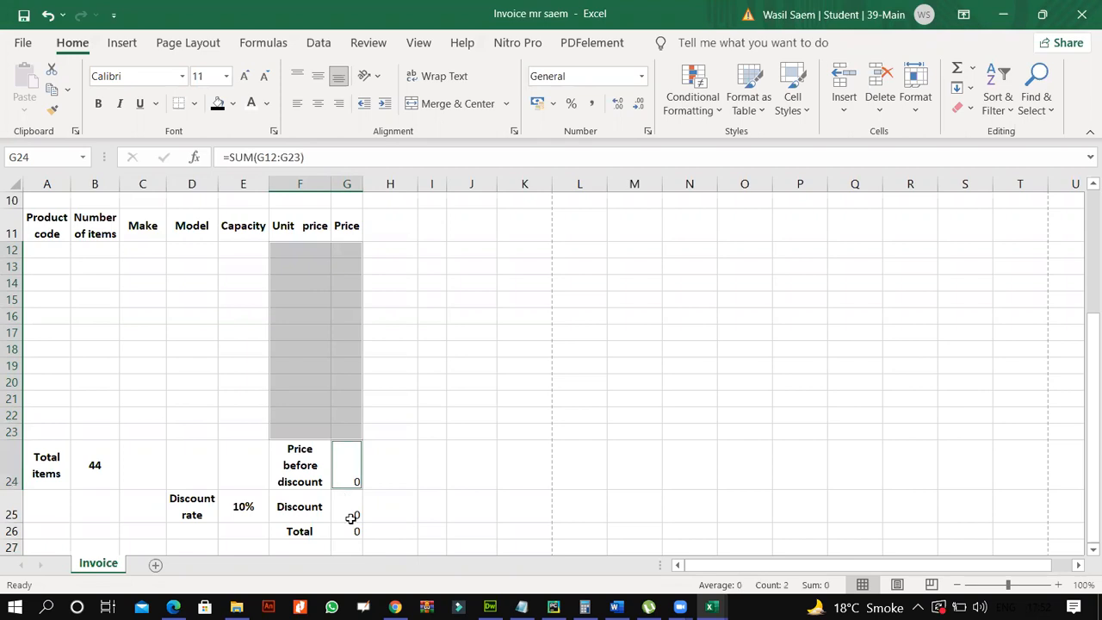
ctrl+click(351, 530)
ctrl+click(347, 512)
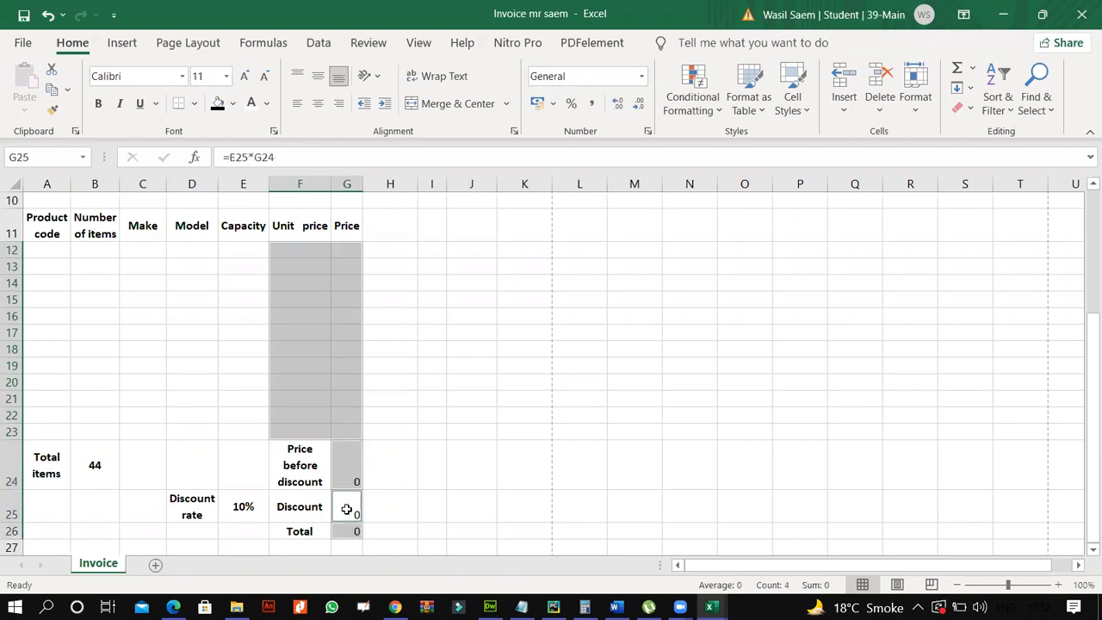
right_click(319, 355)
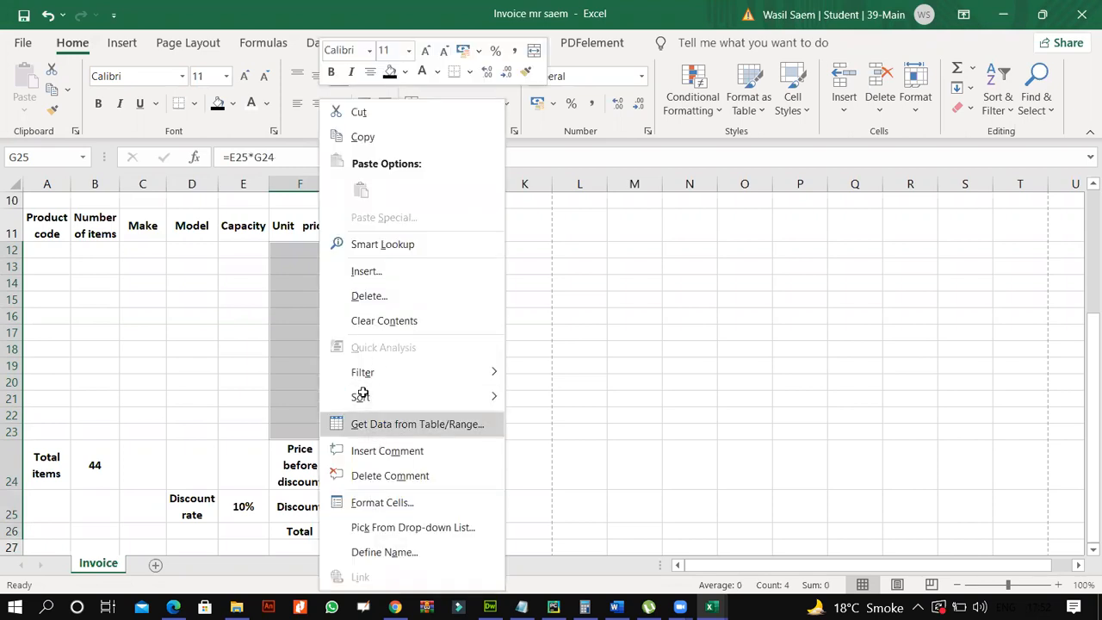
key(Return)
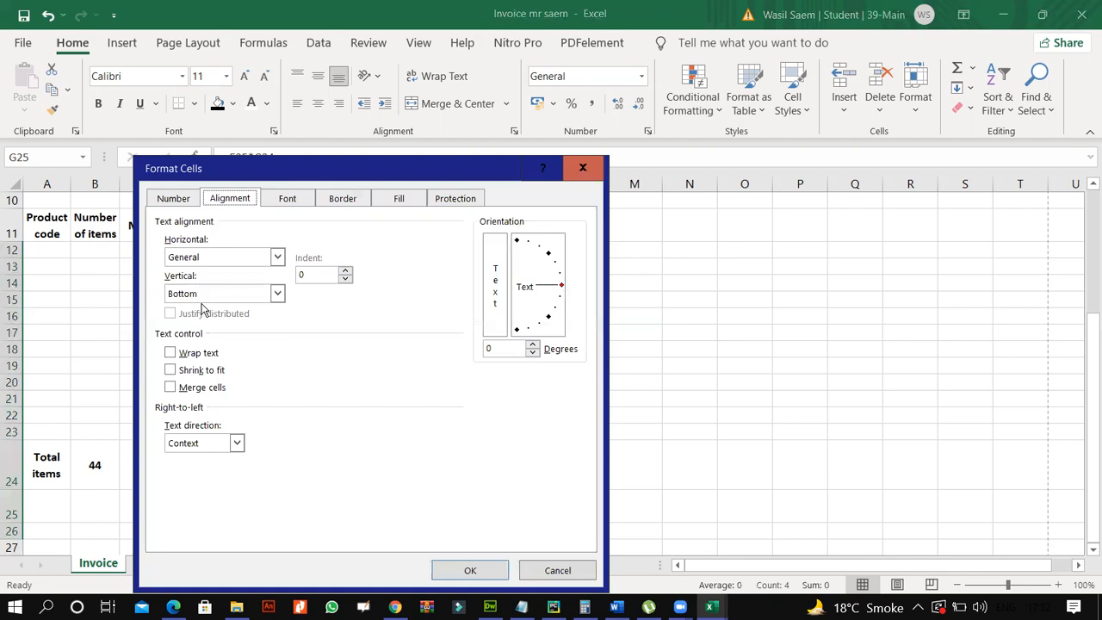
key(ctrl+shift+Tab)
click(177, 261)
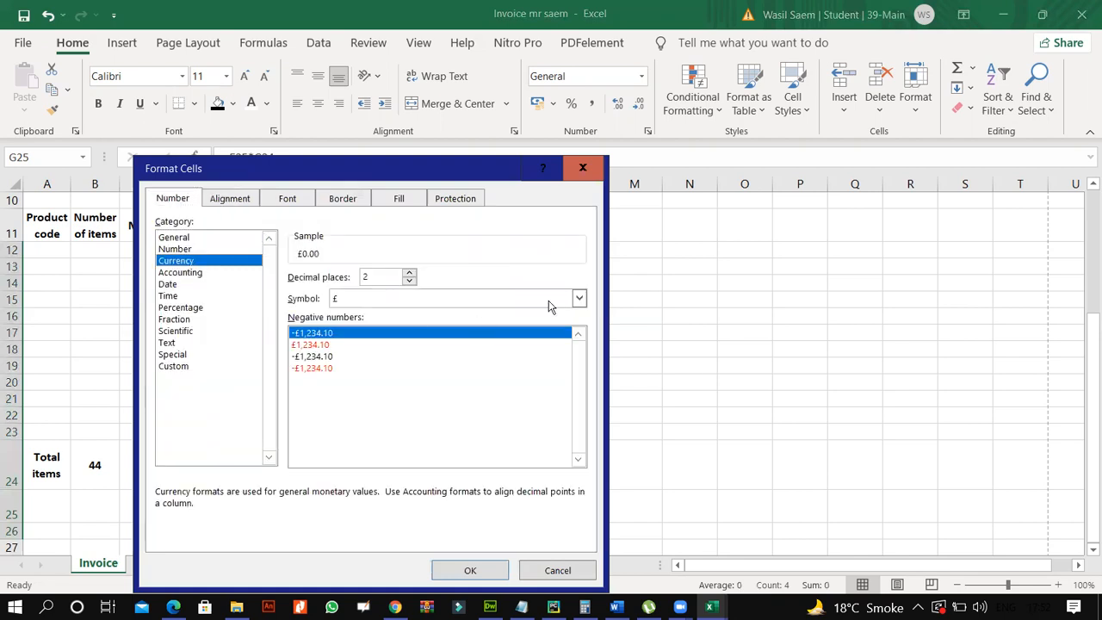
Choose € Euro (€ 123) as the currency symbol for the selected cells and apply the format
click(579, 299)
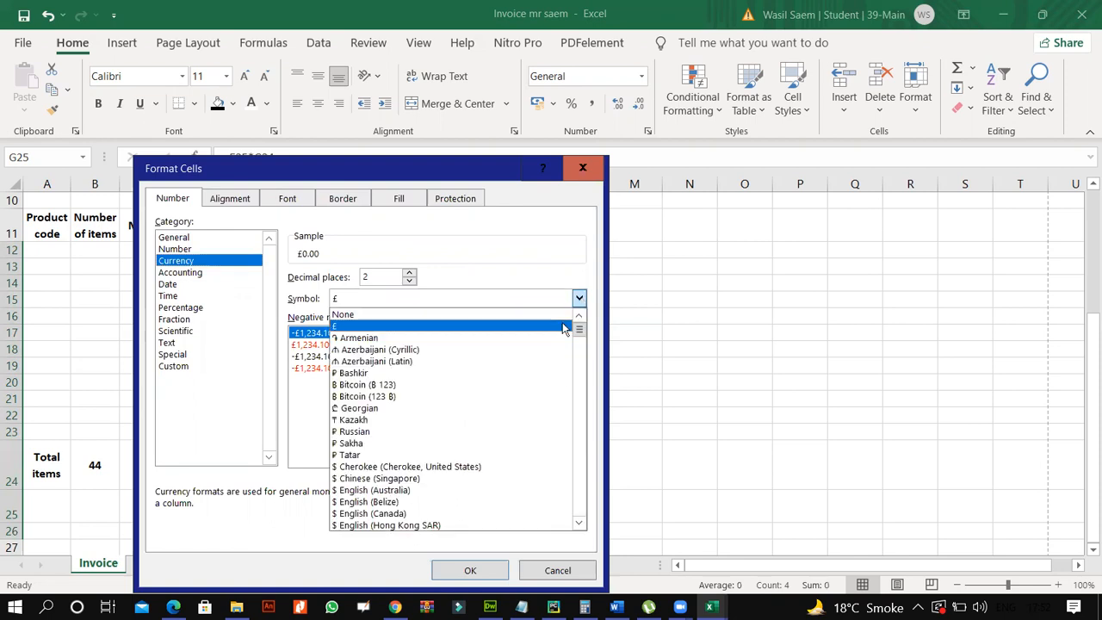
scroll(450, 446, down, 8)
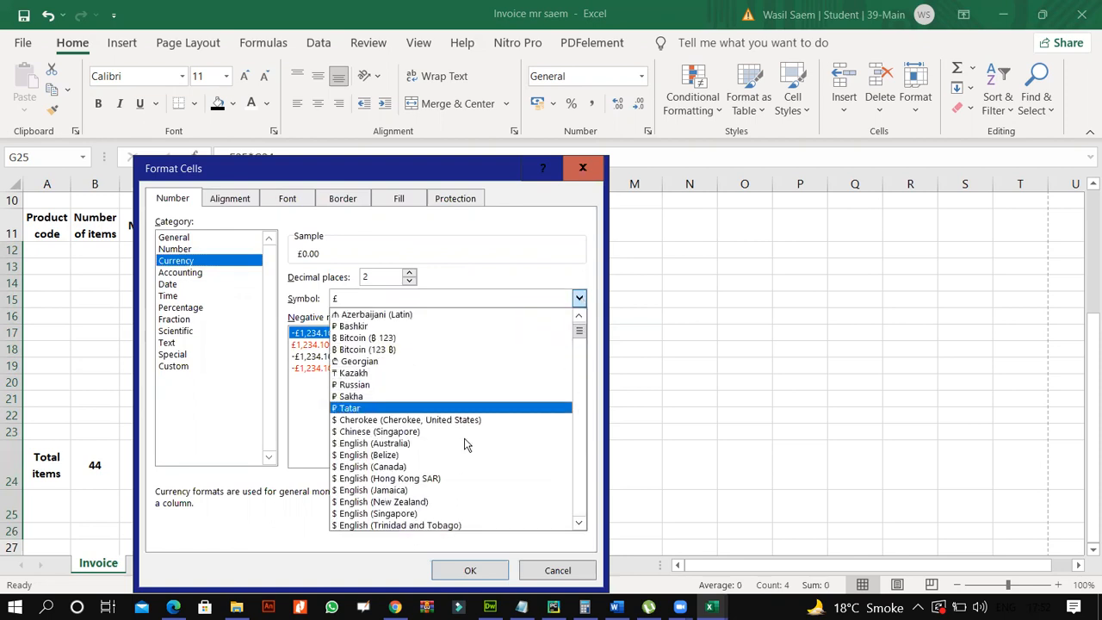
scroll(469, 443, down, 6)
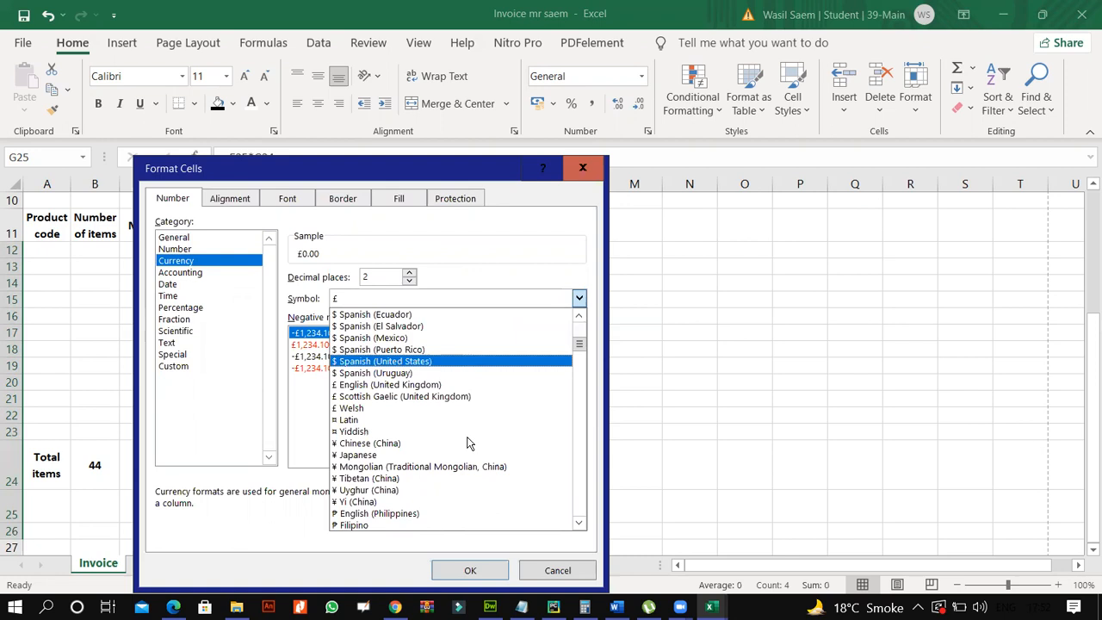
scroll(469, 442, down, 1)
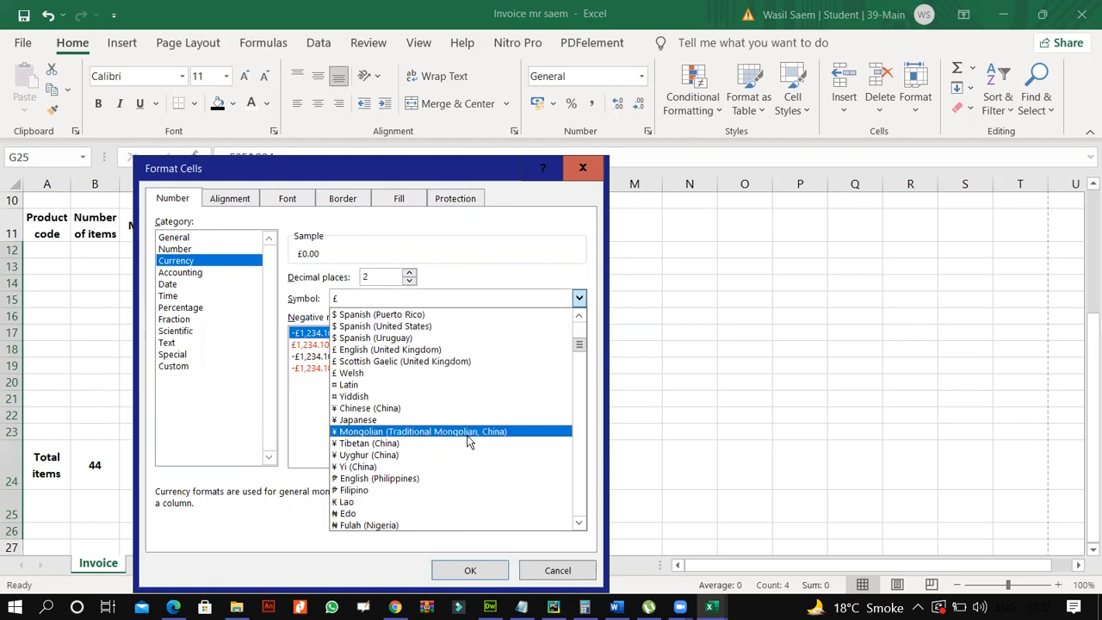
scroll(469, 443, down, 2)
scroll(469, 441, down, 2)
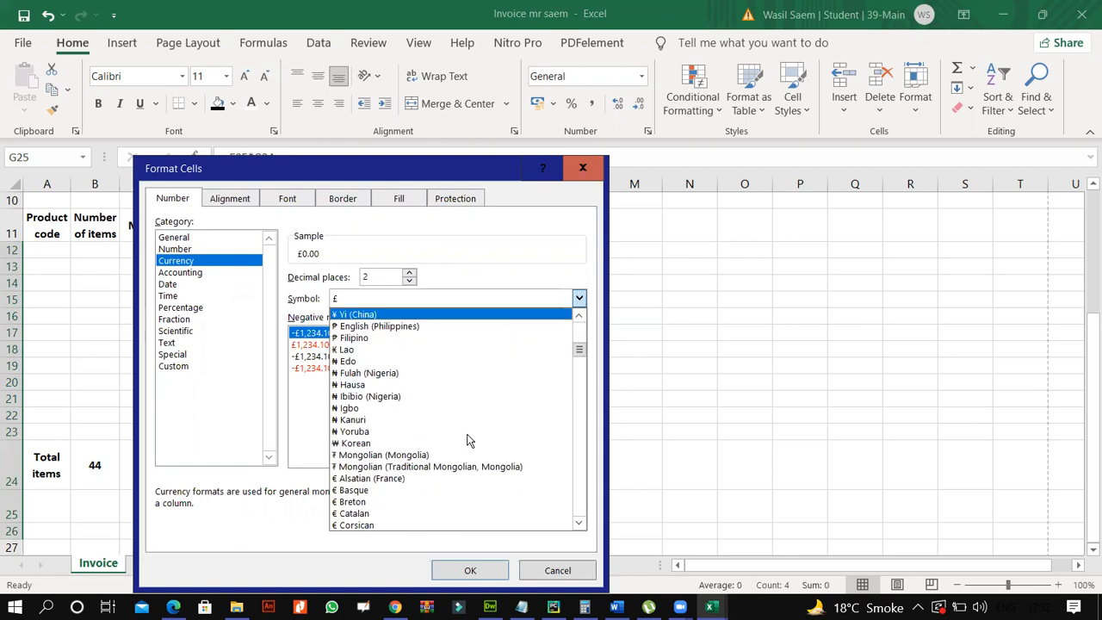
scroll(469, 440, down, 1)
scroll(469, 441, down, 1)
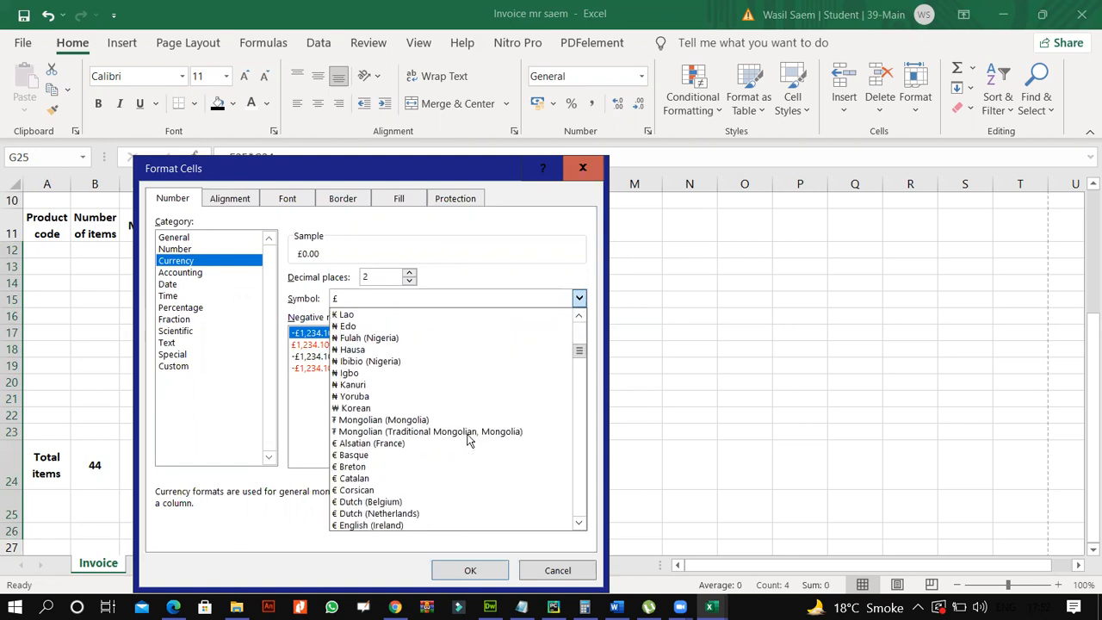
scroll(469, 440, down, 2)
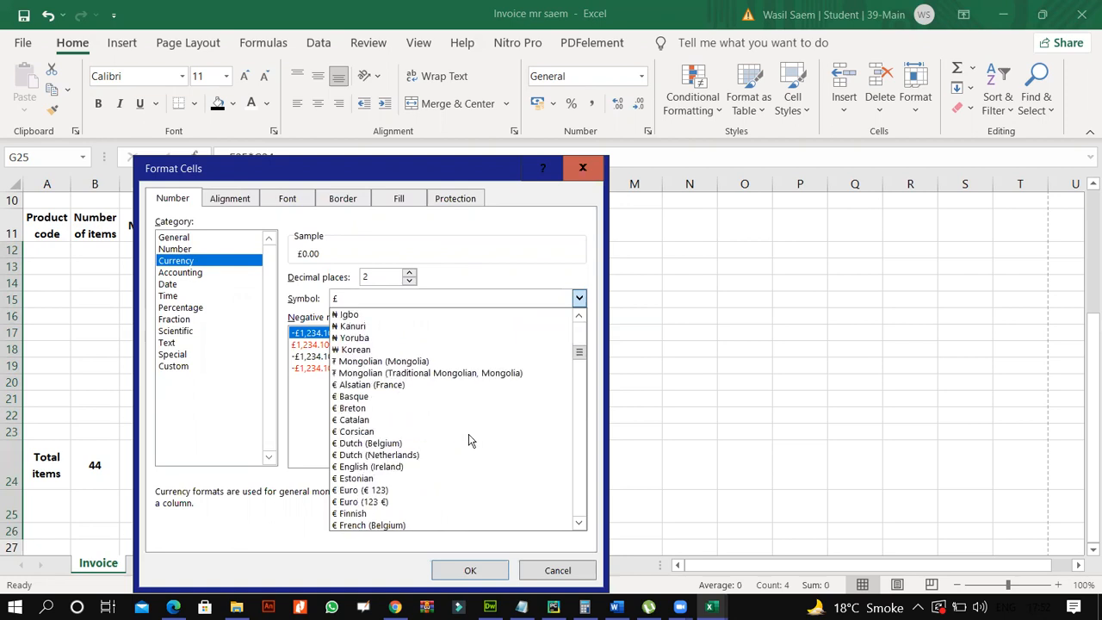
scroll(468, 434, down, 1)
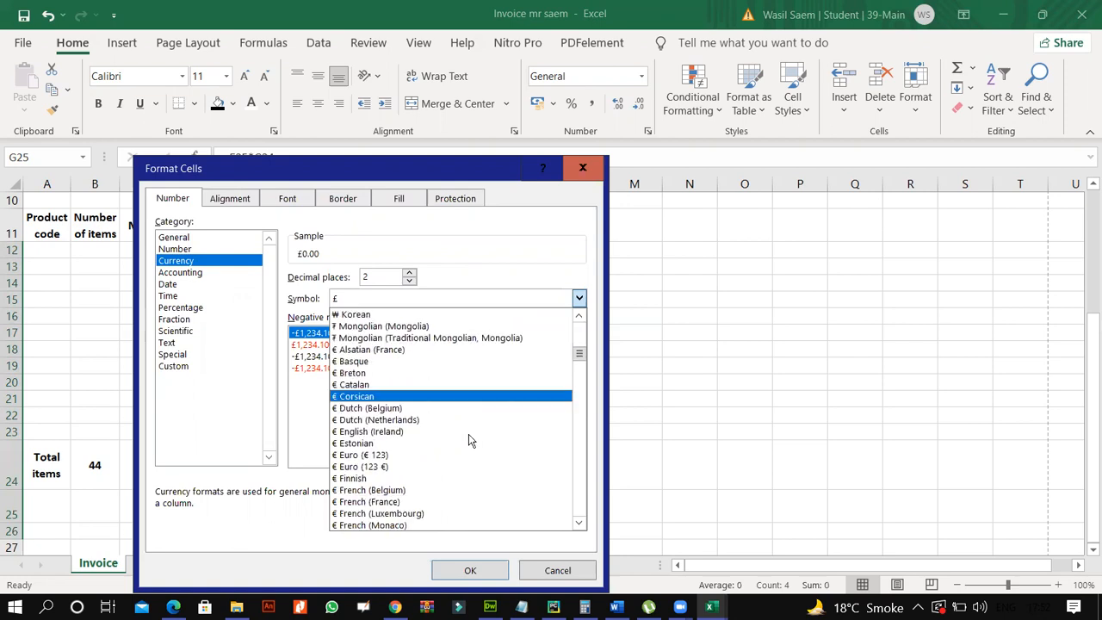
scroll(469, 439, down, 4)
scroll(468, 434, down, 4)
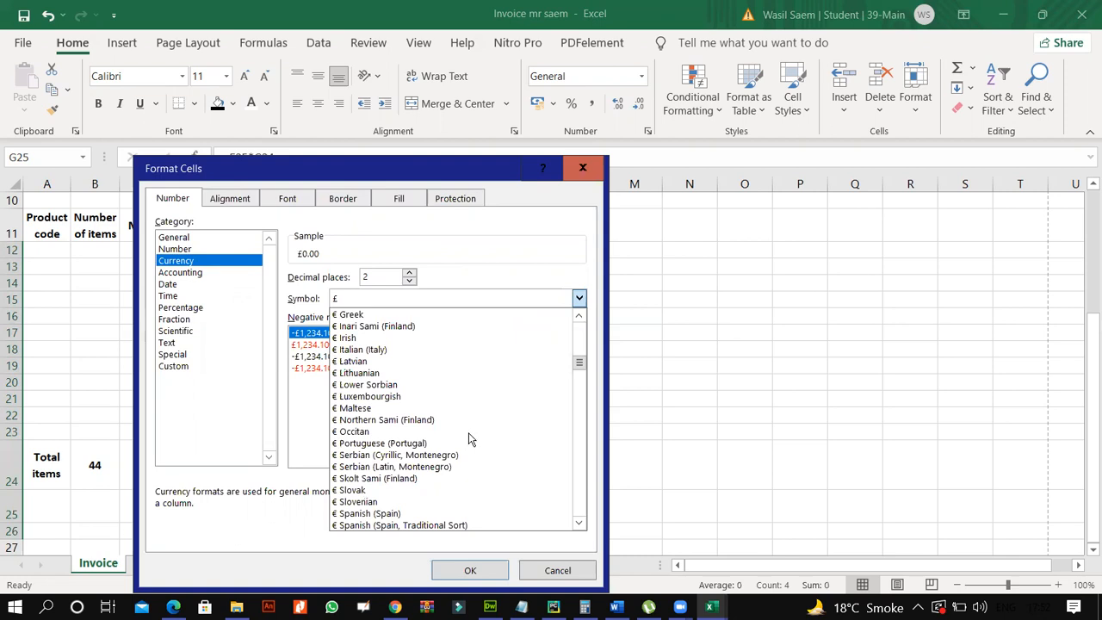
scroll(468, 439, down, 4)
scroll(471, 439, down, 2)
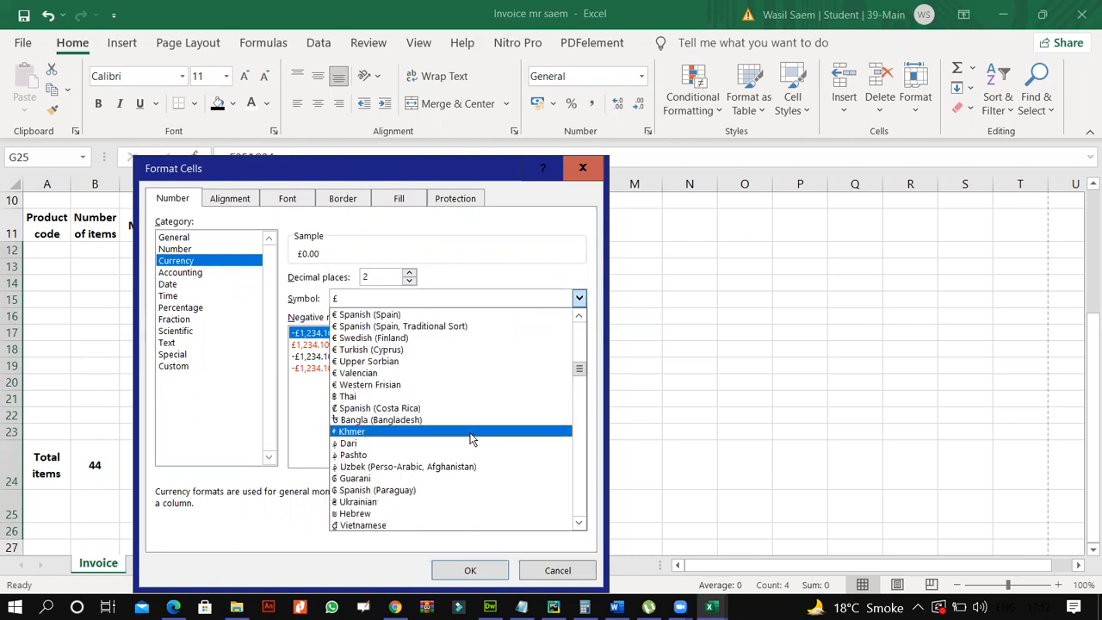
scroll(471, 439, down, 5)
scroll(580, 374, down, 1)
drag(580, 382, 580, 400)
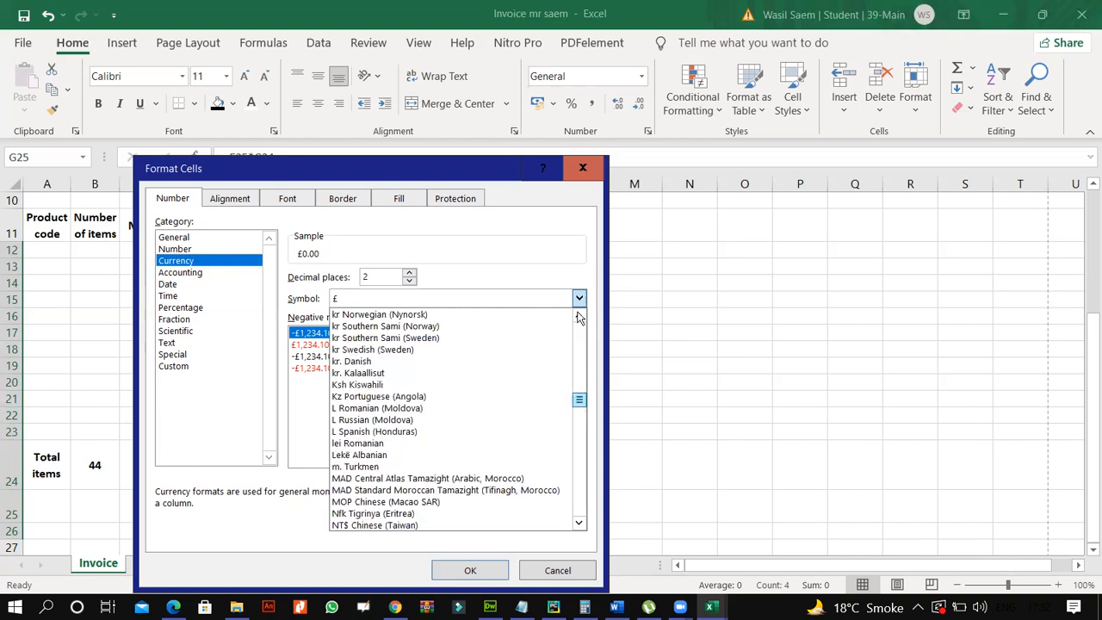
drag(578, 312, 579, 294)
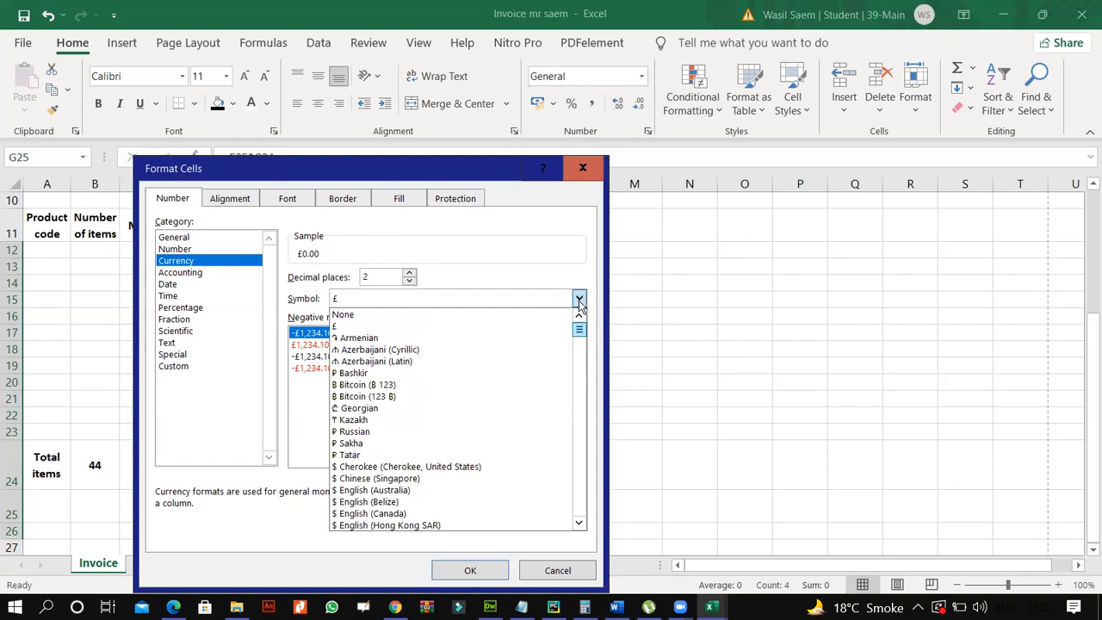
drag(578, 326, 579, 346)
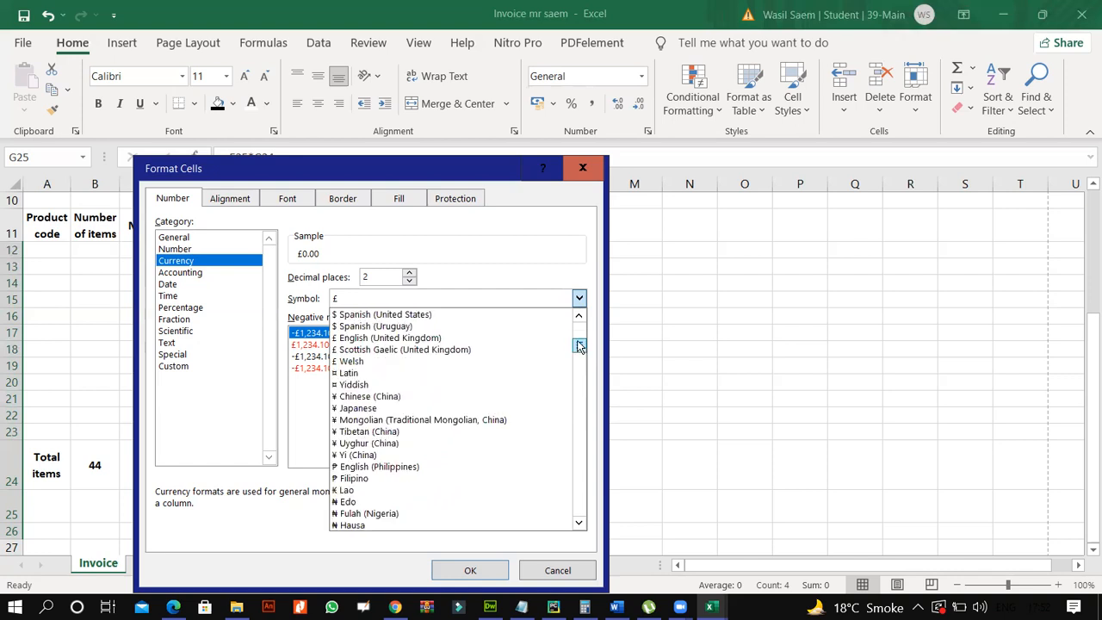
drag(580, 345, 578, 422)
drag(579, 415, 580, 365)
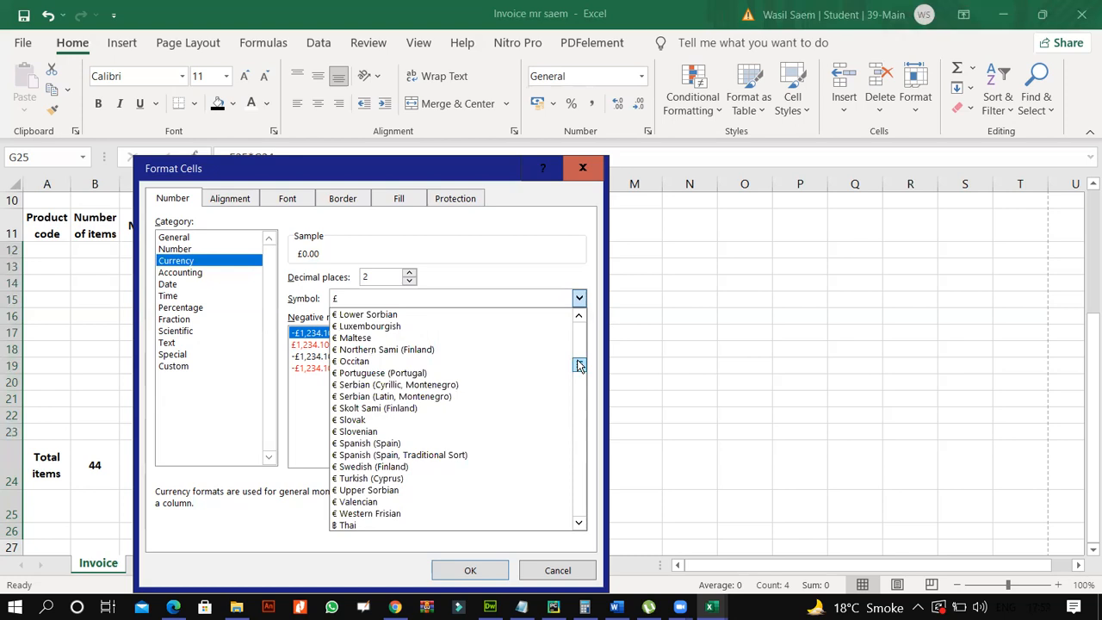
drag(580, 364, 580, 358)
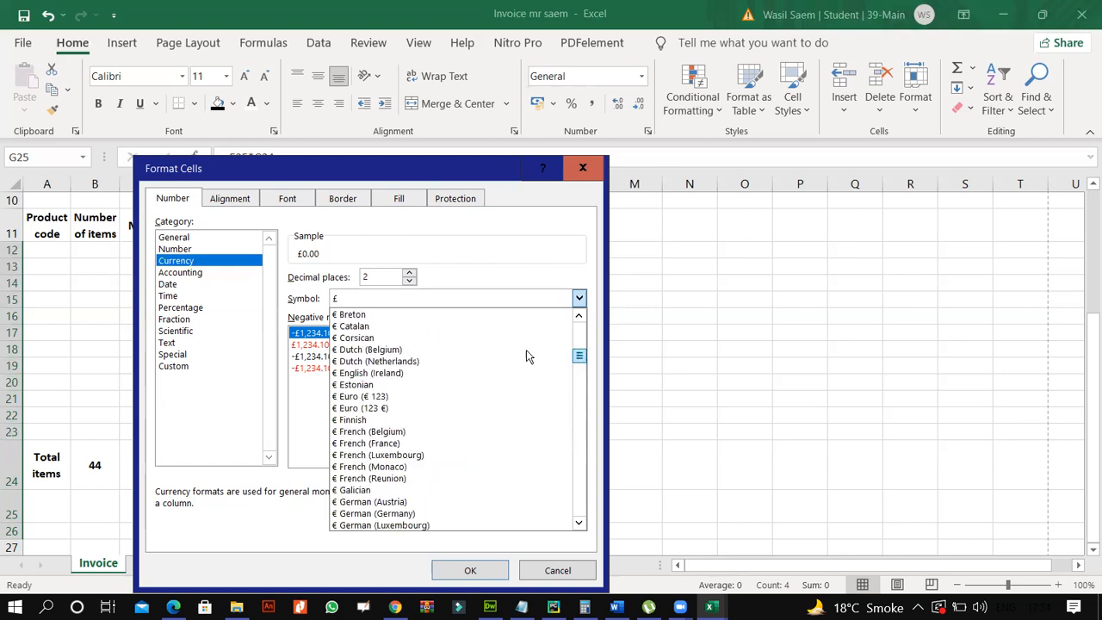
click(434, 398)
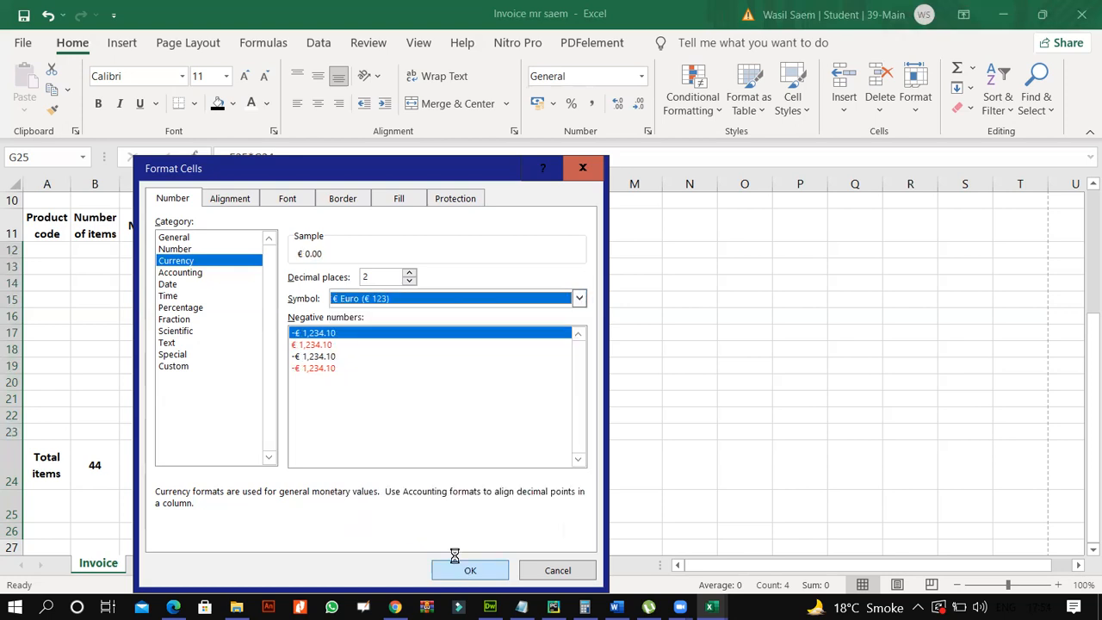
click(395, 431)
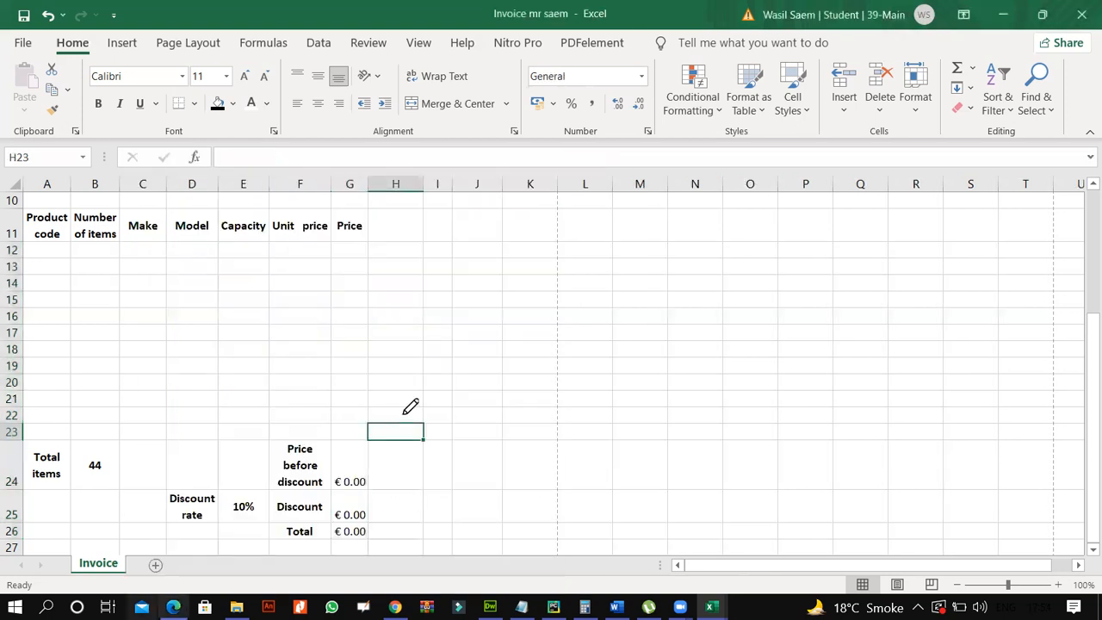
Go back to the question paper PDF and circle and tick question 10's [1] mark
key(alt+Tab)
scroll(984, 155, down, 2)
drag(930, 172, 1012, 151)
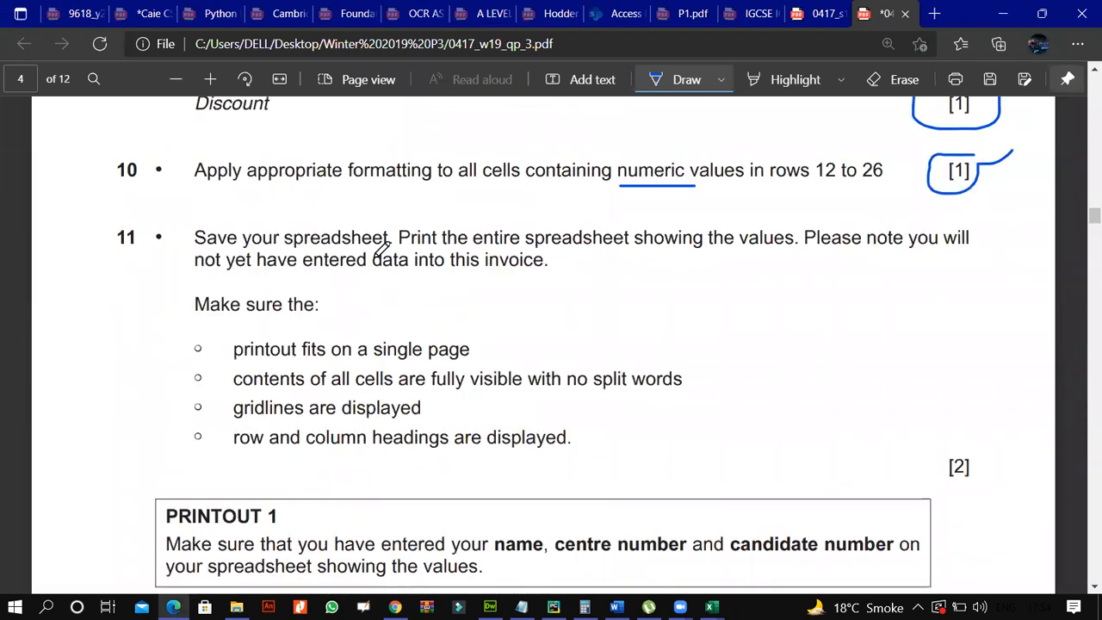
In question 11, underline "entire spreadsheet showing the values" and "entered data into this invoice", and tick "Make sure the:" and its four requirements
drag(465, 248, 799, 244)
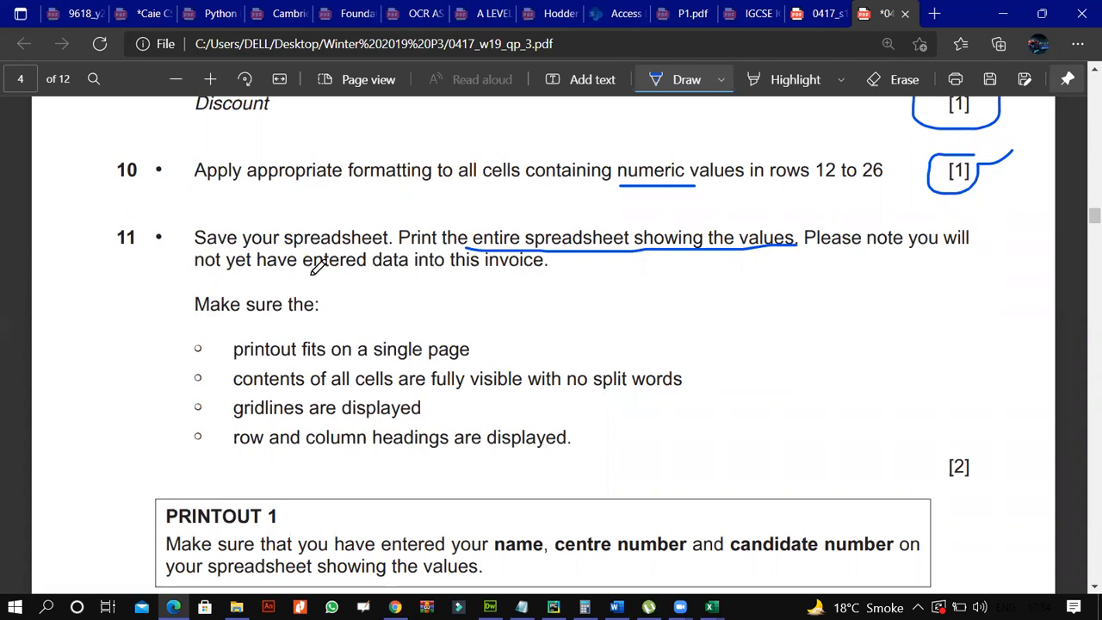
drag(314, 273, 470, 274)
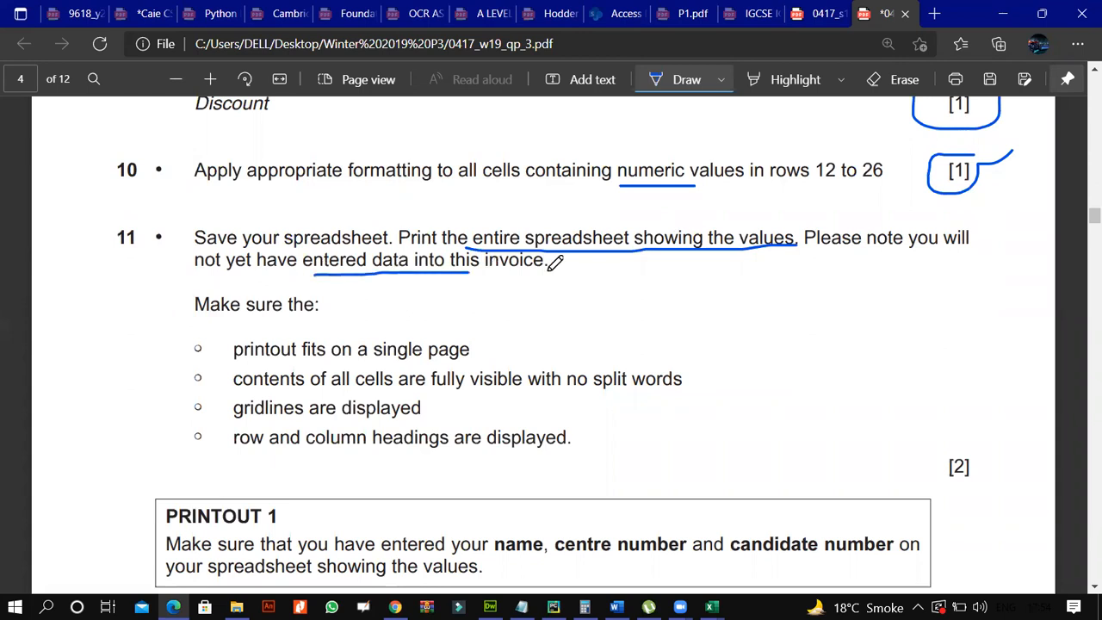
drag(323, 305, 347, 297)
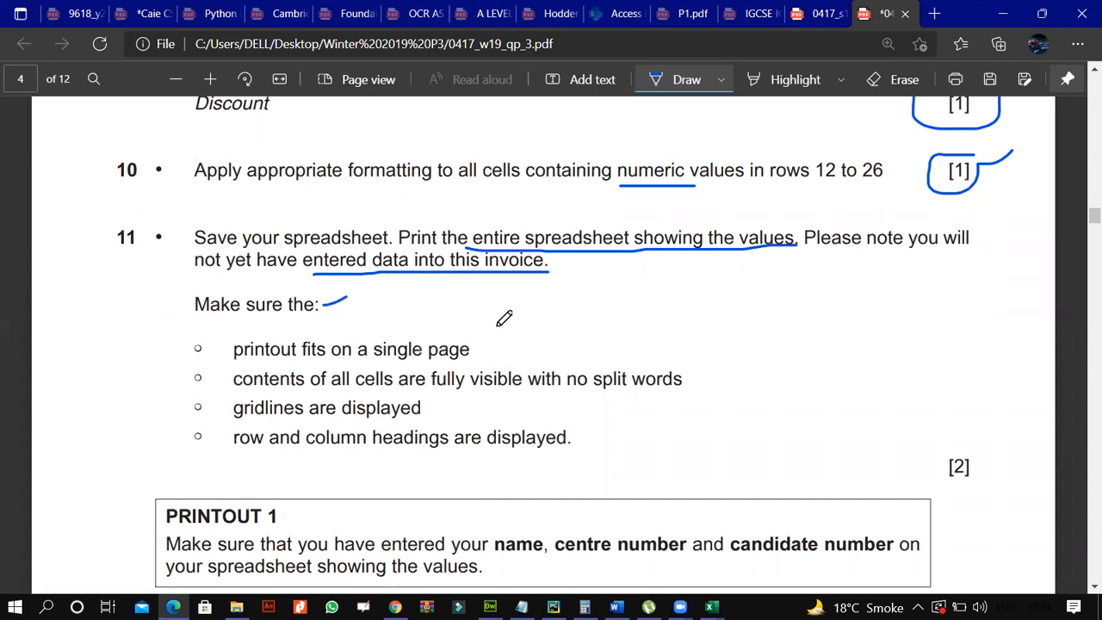
drag(485, 349, 535, 325)
drag(684, 365, 712, 343)
drag(575, 441, 595, 434)
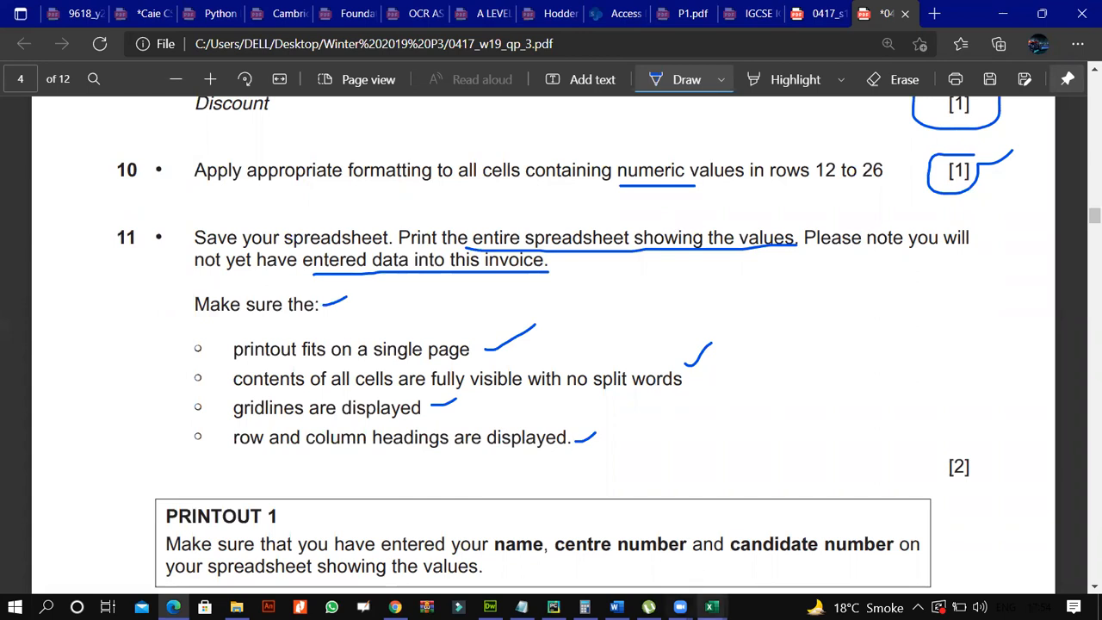
Switch to the invoice in Excel, select cells A10:G27 and preview the printout with Print Selection
click(711, 606)
click(647, 569)
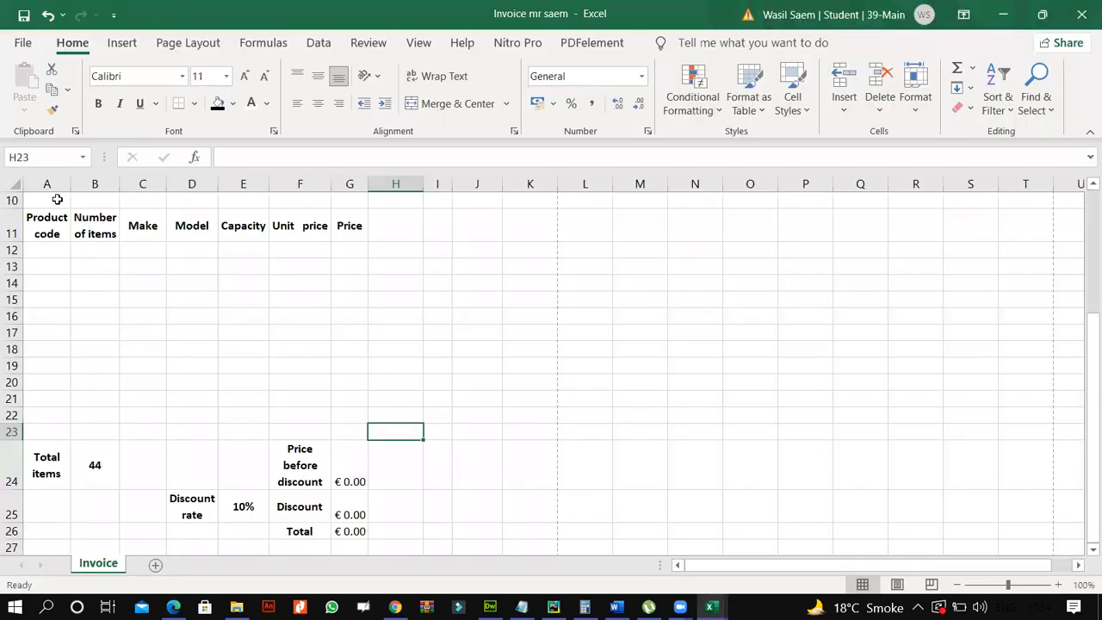
click(57, 199)
click(306, 332)
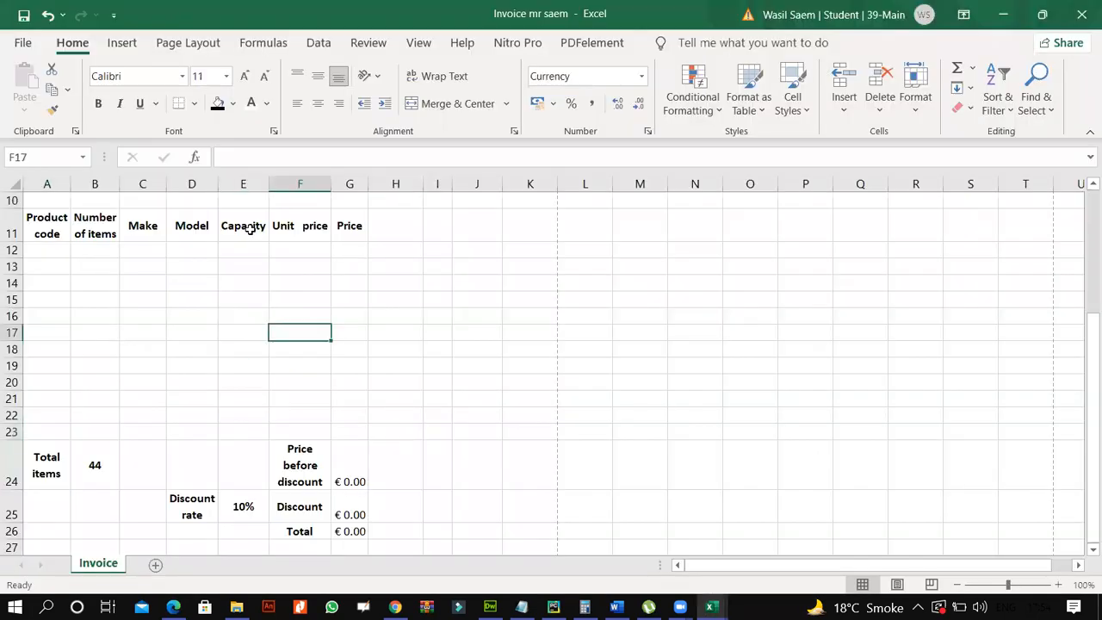
drag(48, 200, 350, 462)
drag(358, 589, 357, 303)
click(24, 43)
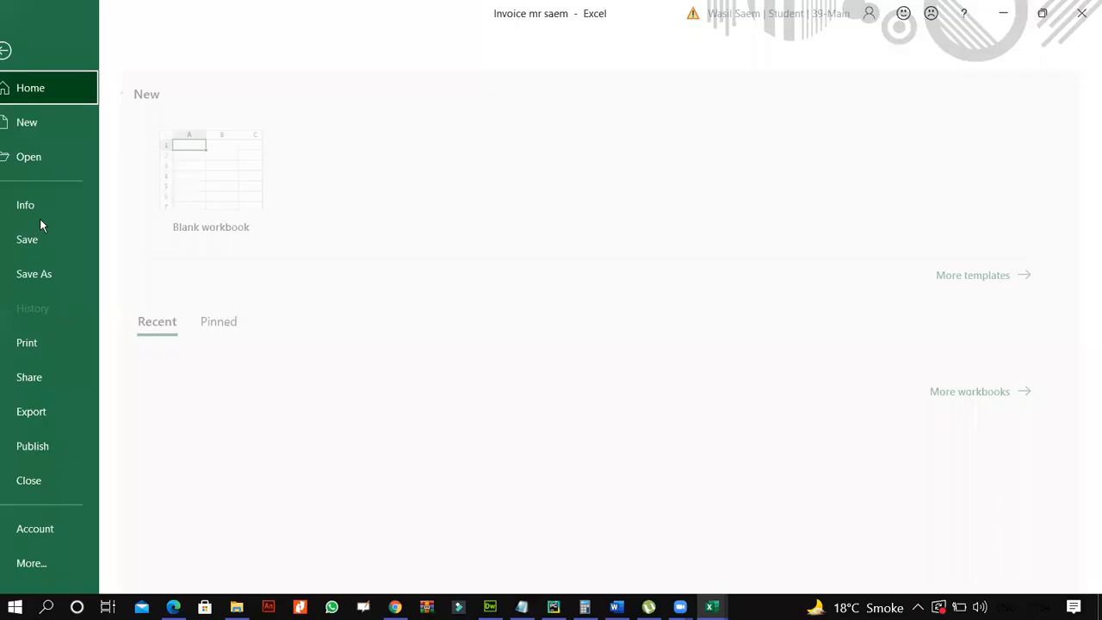
click(65, 346)
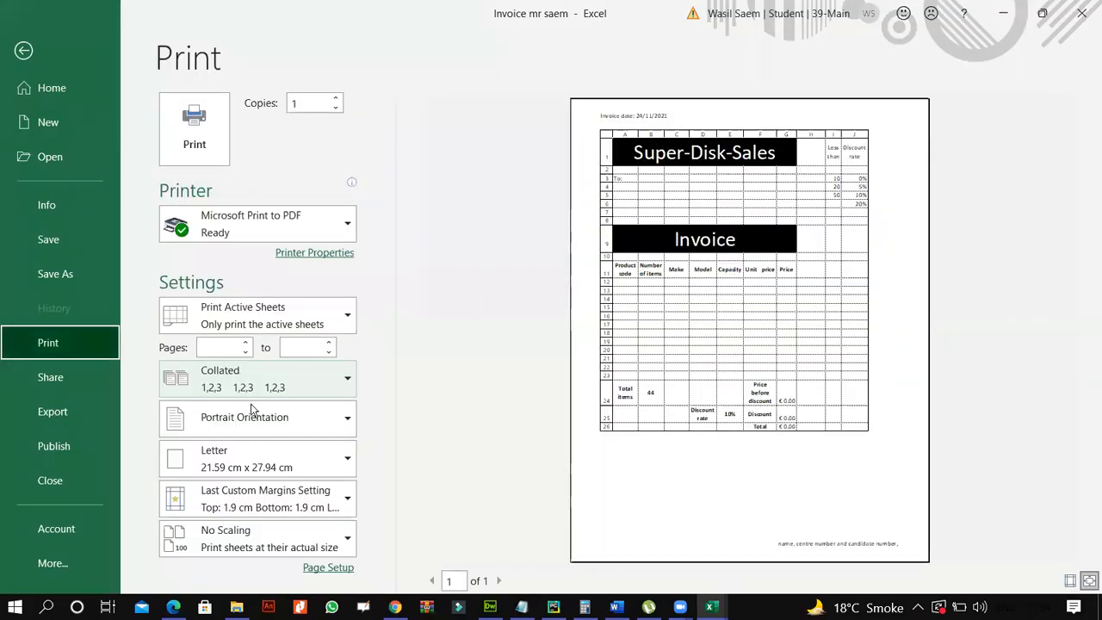
click(245, 329)
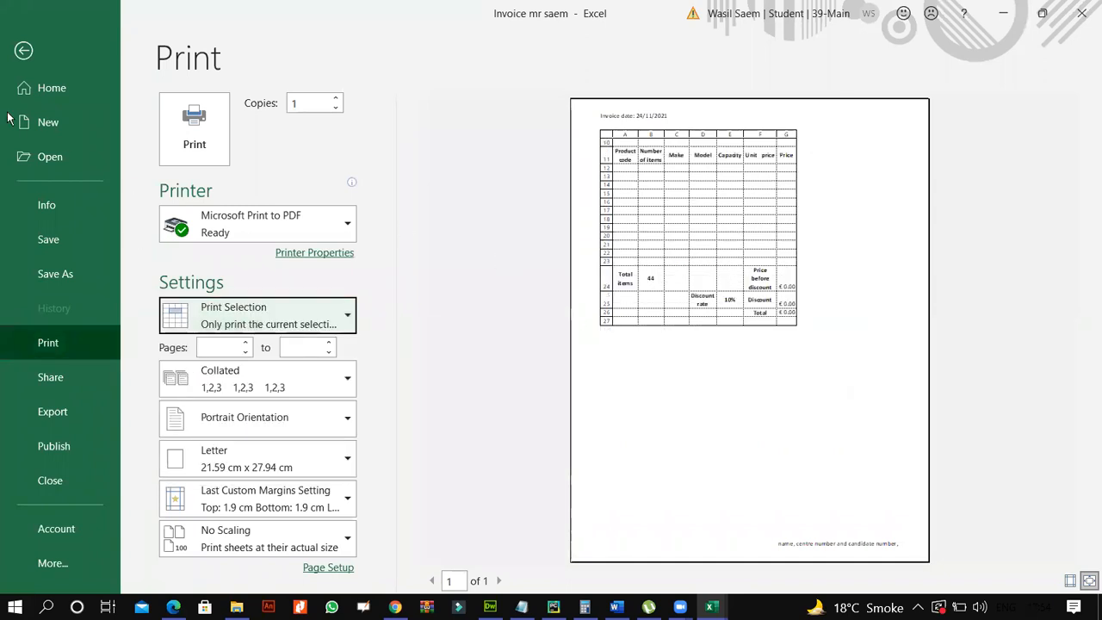
key(Escape)
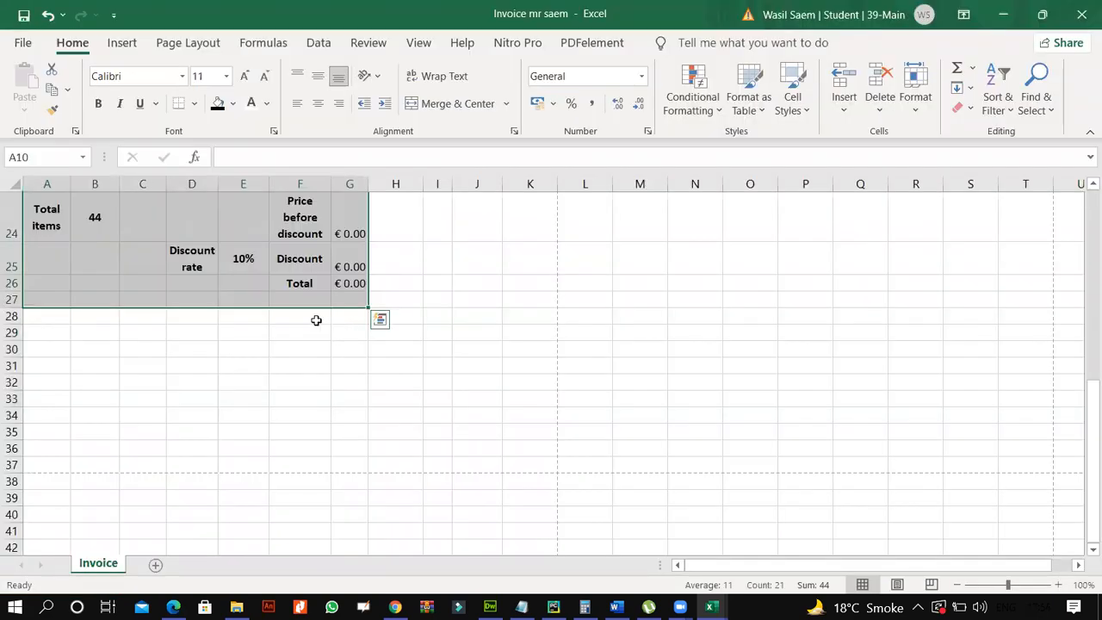
Set the invoice's print range to Print Active Sheets and preview the entire spreadsheet
scroll(315, 319, up, 8)
click(192, 318)
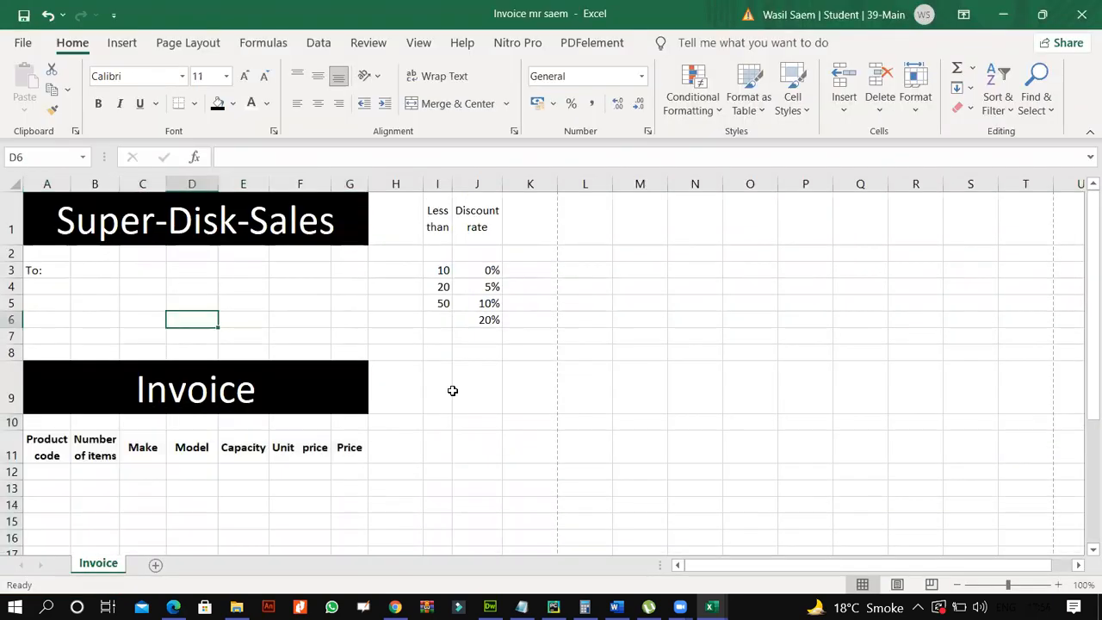
click(454, 392)
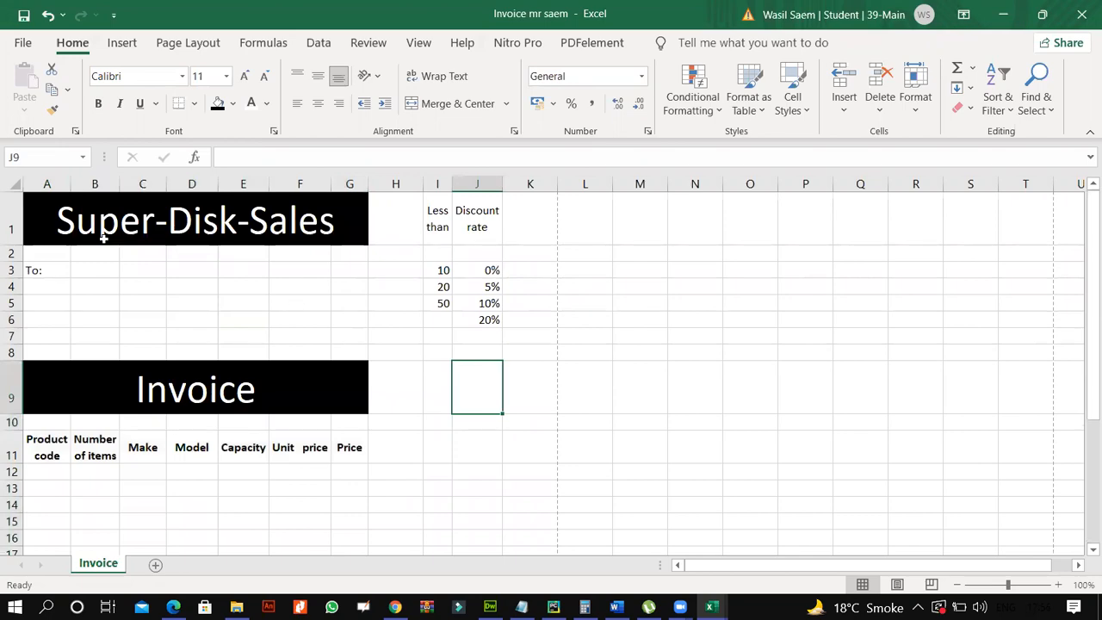
key(alt+f)
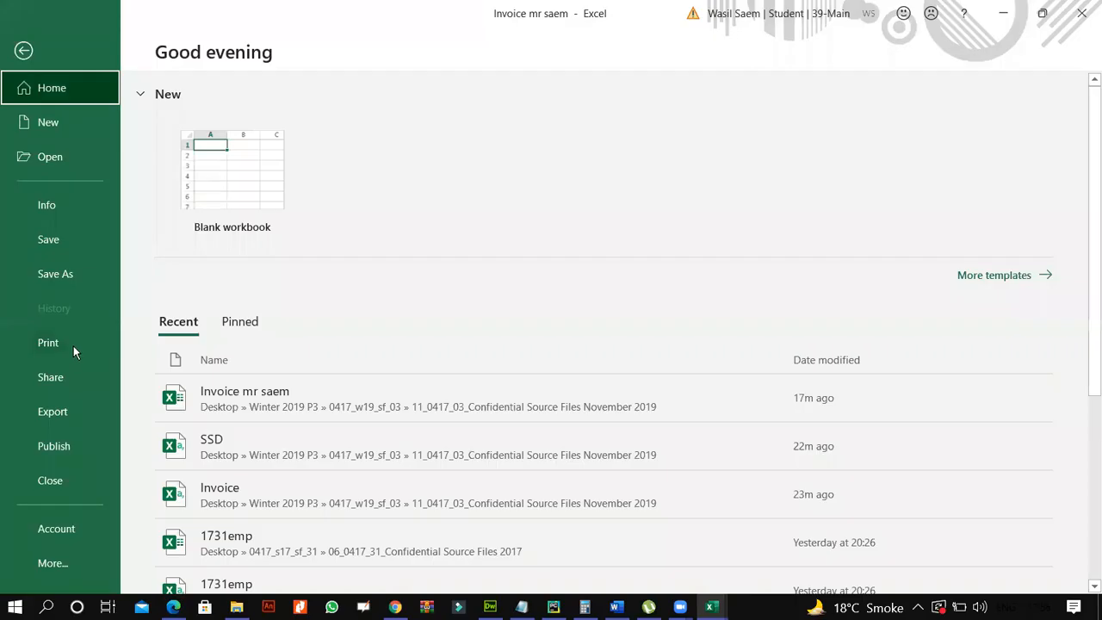
click(73, 346)
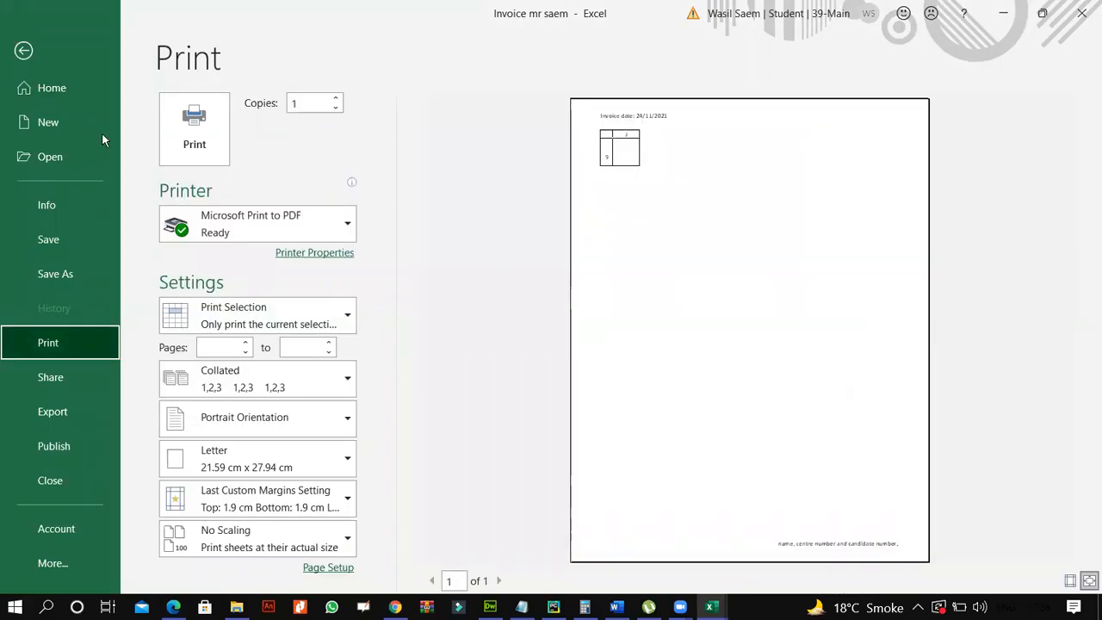
click(249, 330)
click(256, 356)
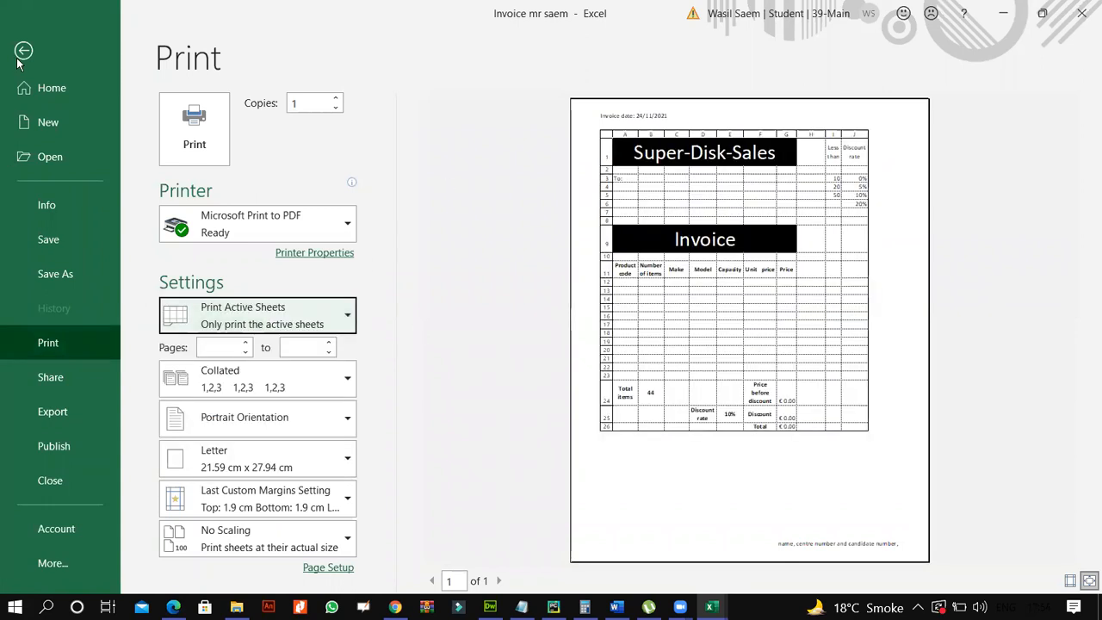
key(Escape)
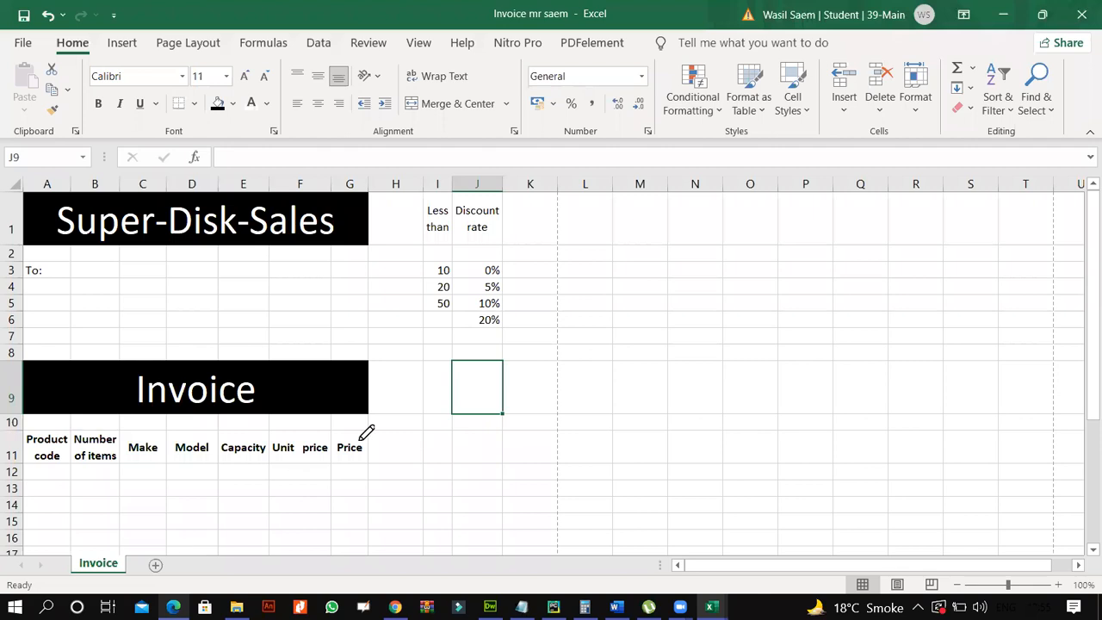
Go back to the question paper PDF and tick the name, centre number and candidate number instruction under PRINTOUT 1
key(alt+Tab)
scroll(361, 419, down, 3)
drag(540, 245, 587, 220)
scroll(269, 260, down, 1)
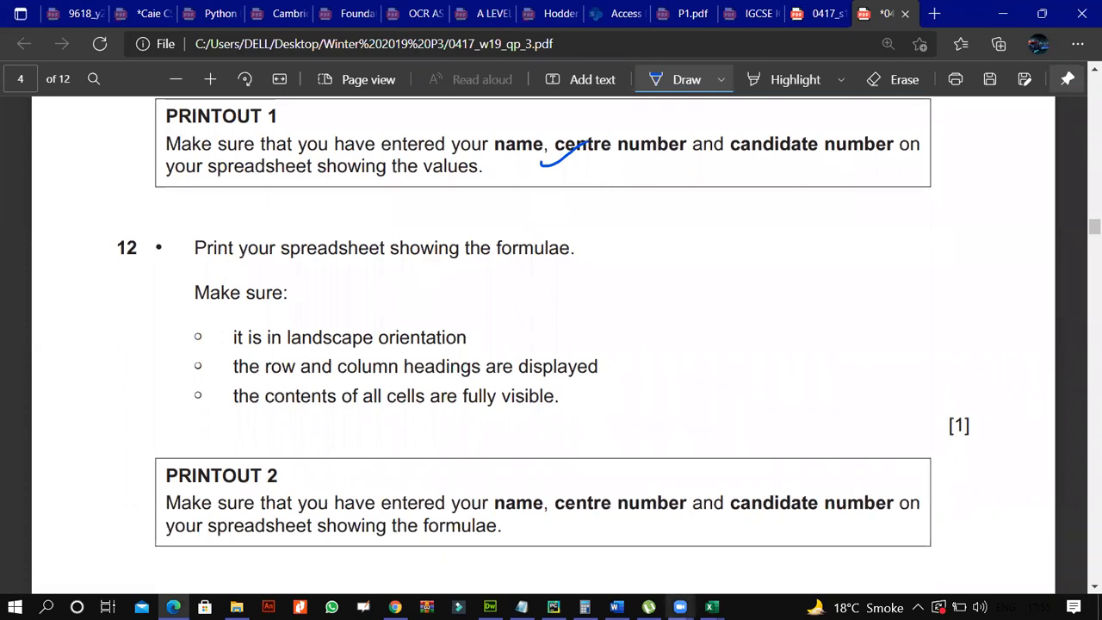
Switch back to the invoice in Excel and display the cells' formulae instead of their values
click(711, 607)
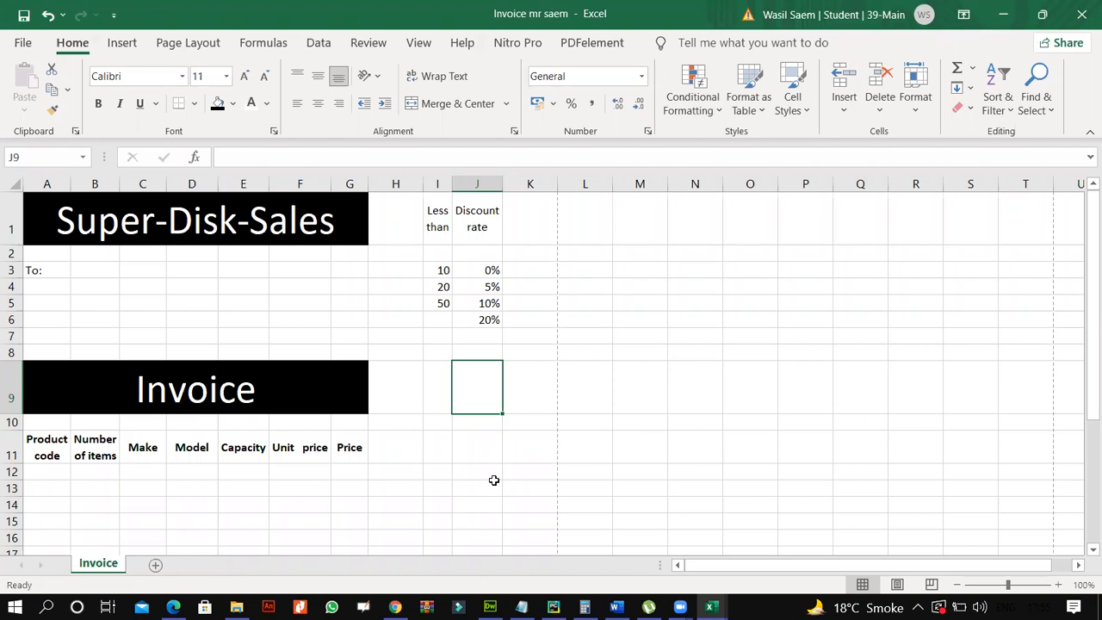
text(`)
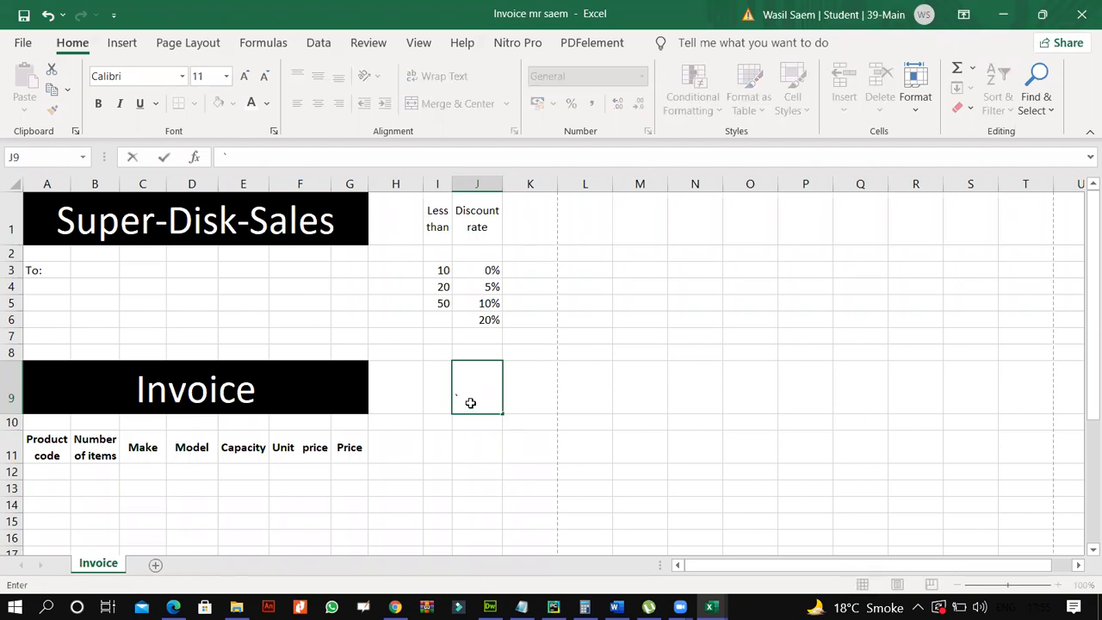
key(ctrl+Return)
click(555, 453)
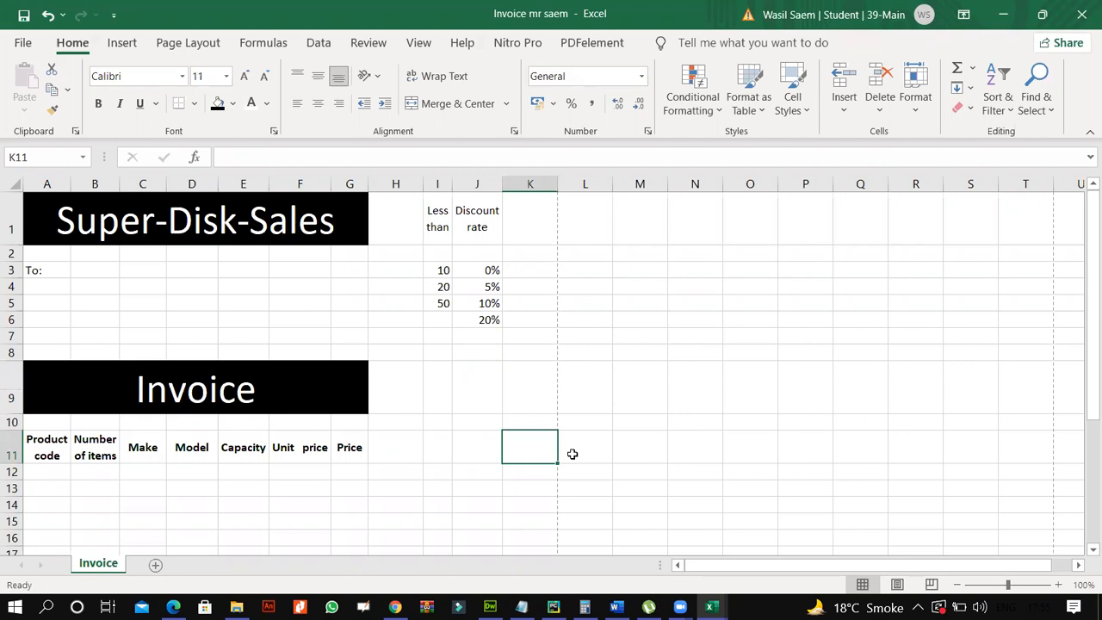
key(ctrl+grave)
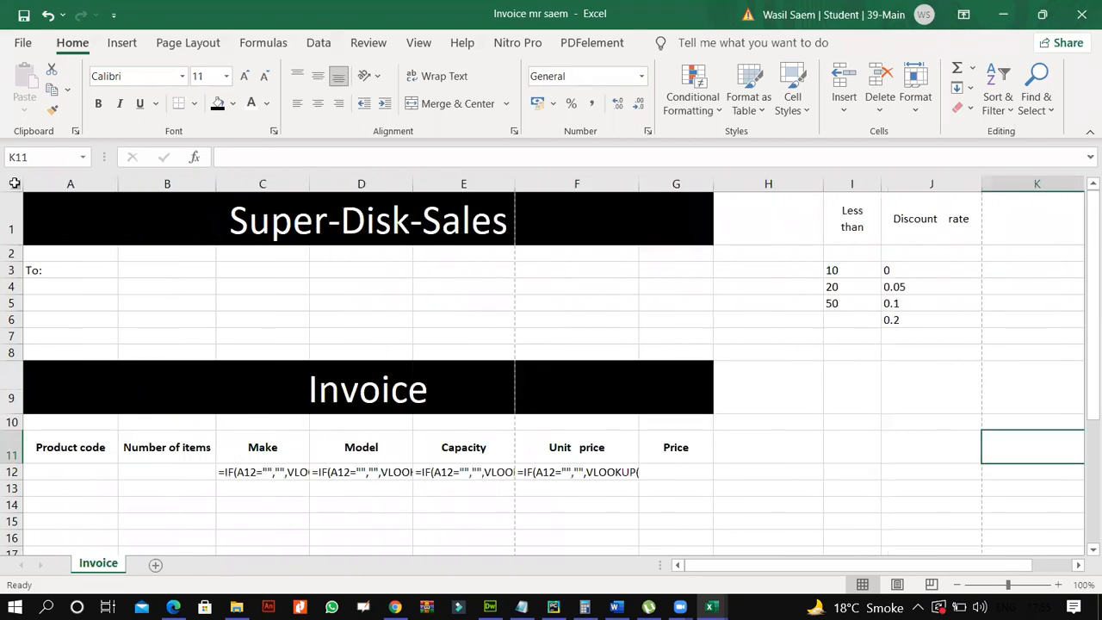
Select the whole invoice sheet and autofit its column widths to the formulae
key(ctrl+a)
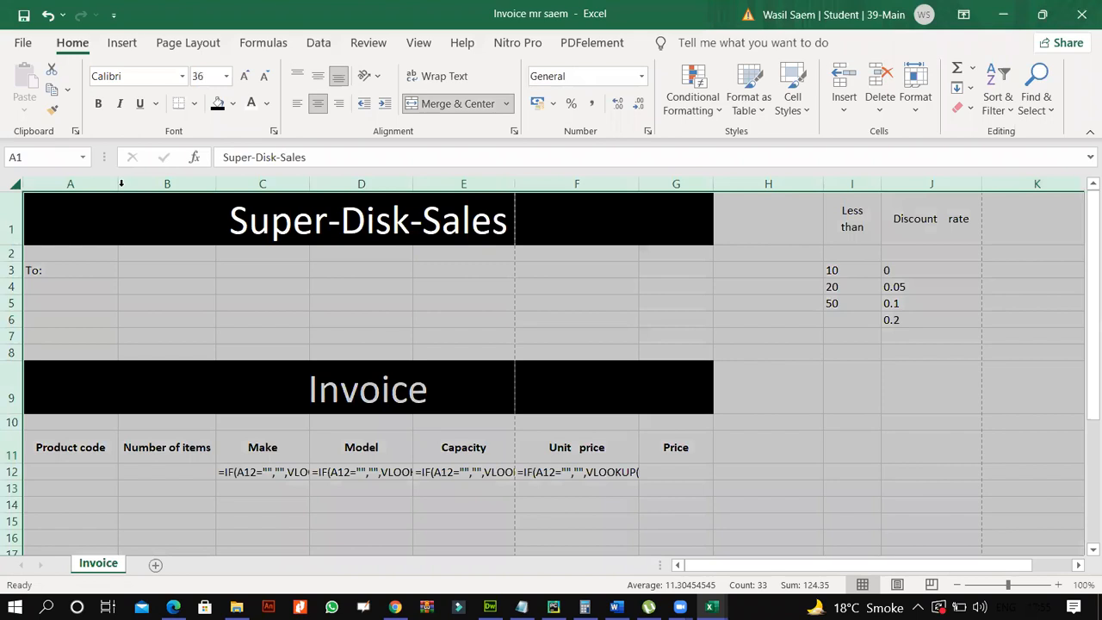
double_click(122, 184)
scroll(386, 344, down, 2)
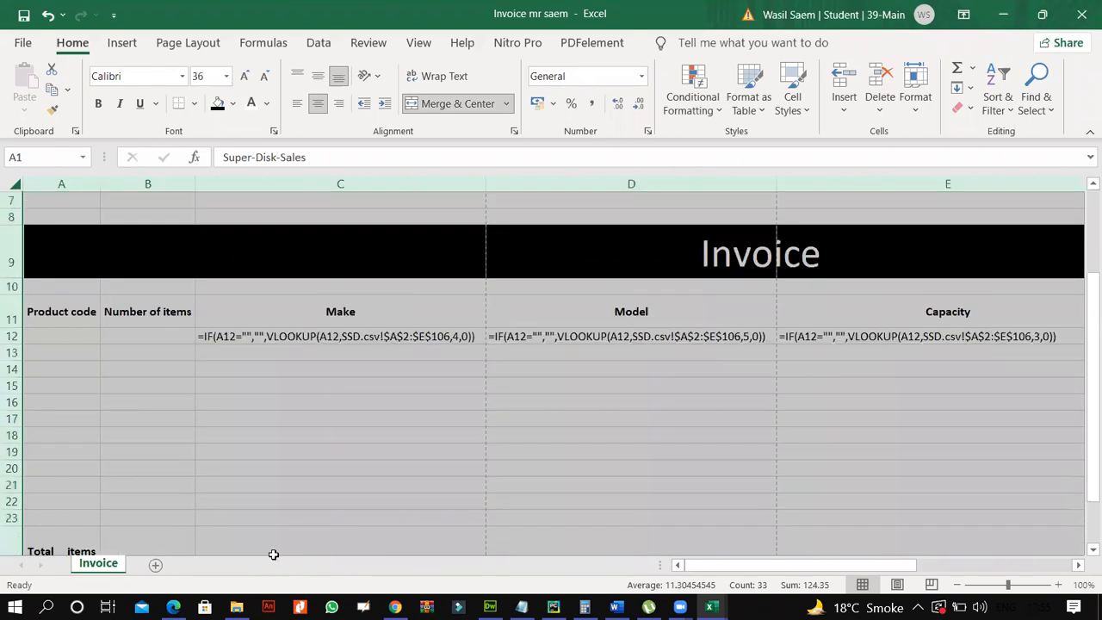
In the print settings, set the paper size to A4 and the orientation to Landscape Orientation
click(23, 44)
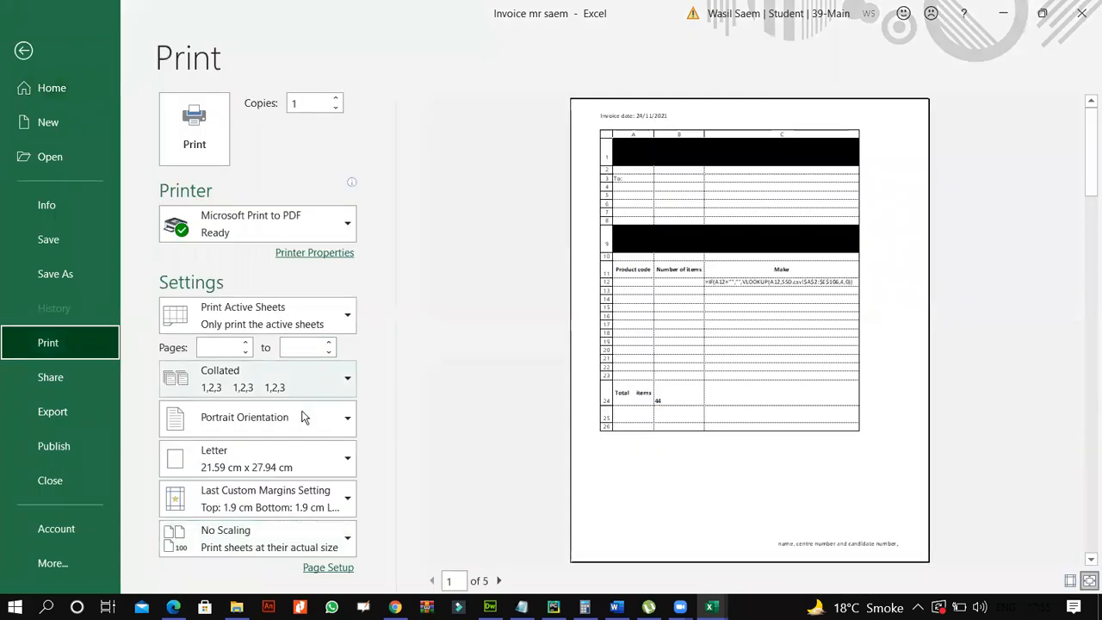
click(266, 466)
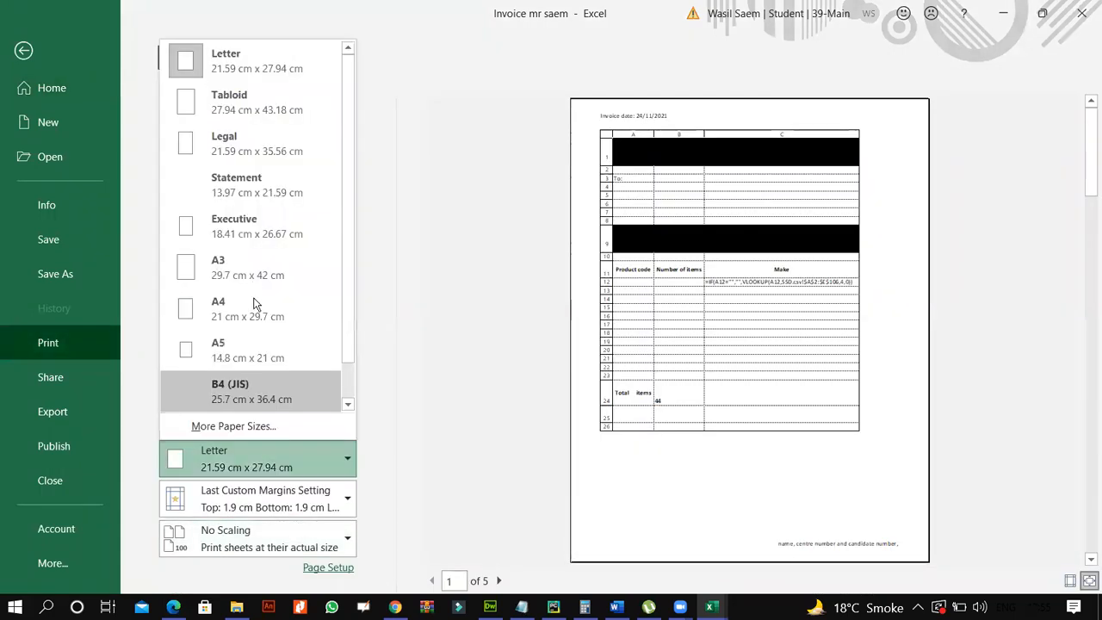
click(250, 306)
click(252, 419)
click(250, 496)
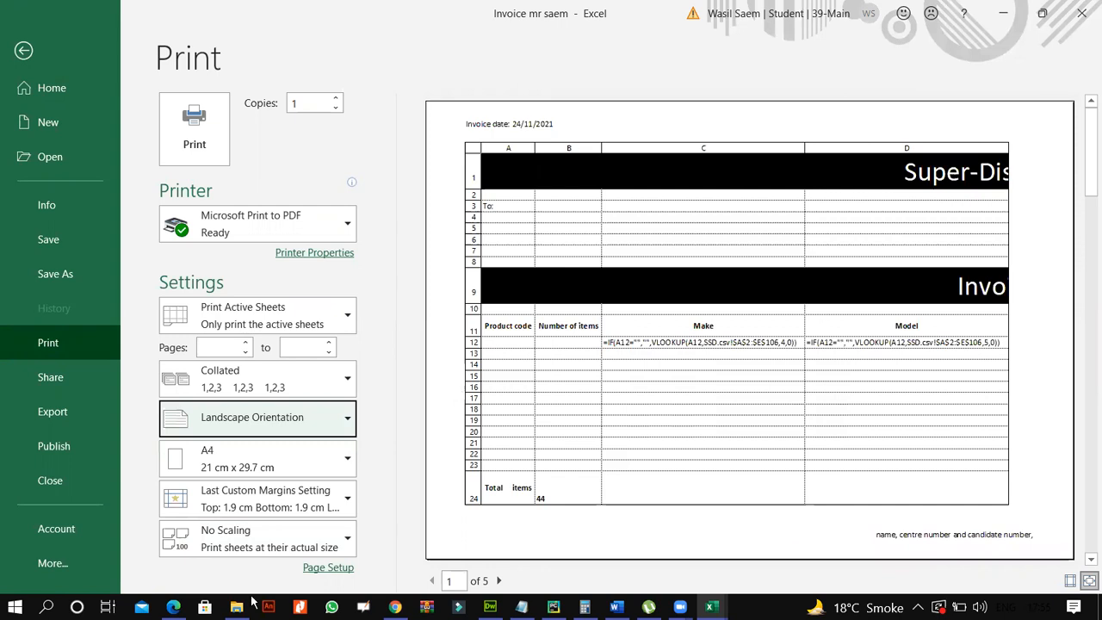
Return to the question paper PDF and tick question 12's landscape, row and column headings, and fully visible contents requirements
click(174, 606)
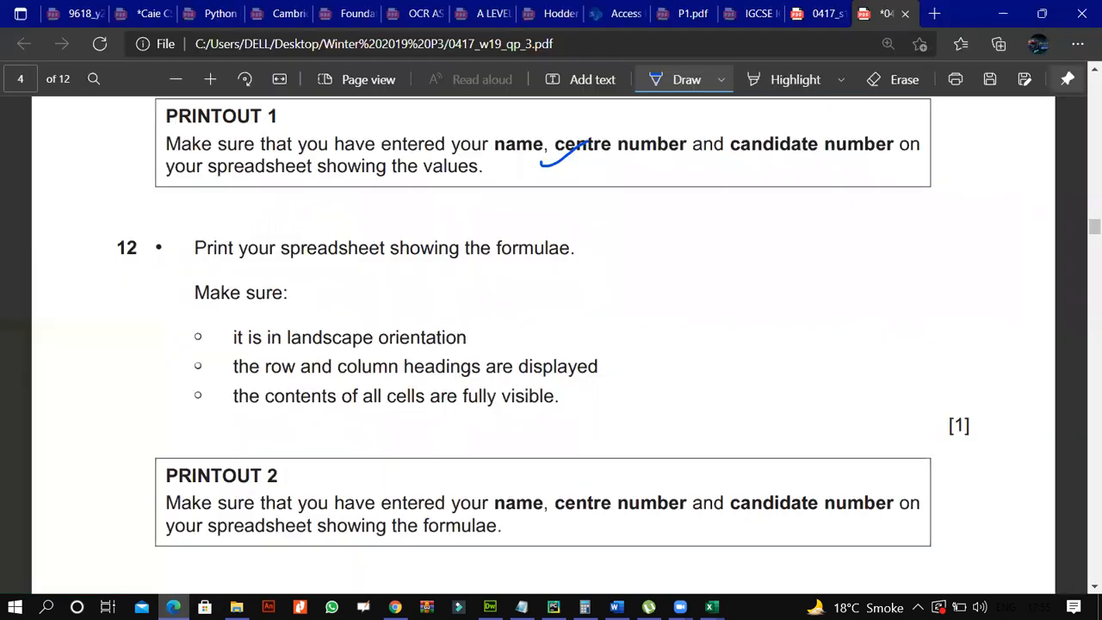
drag(467, 332, 506, 316)
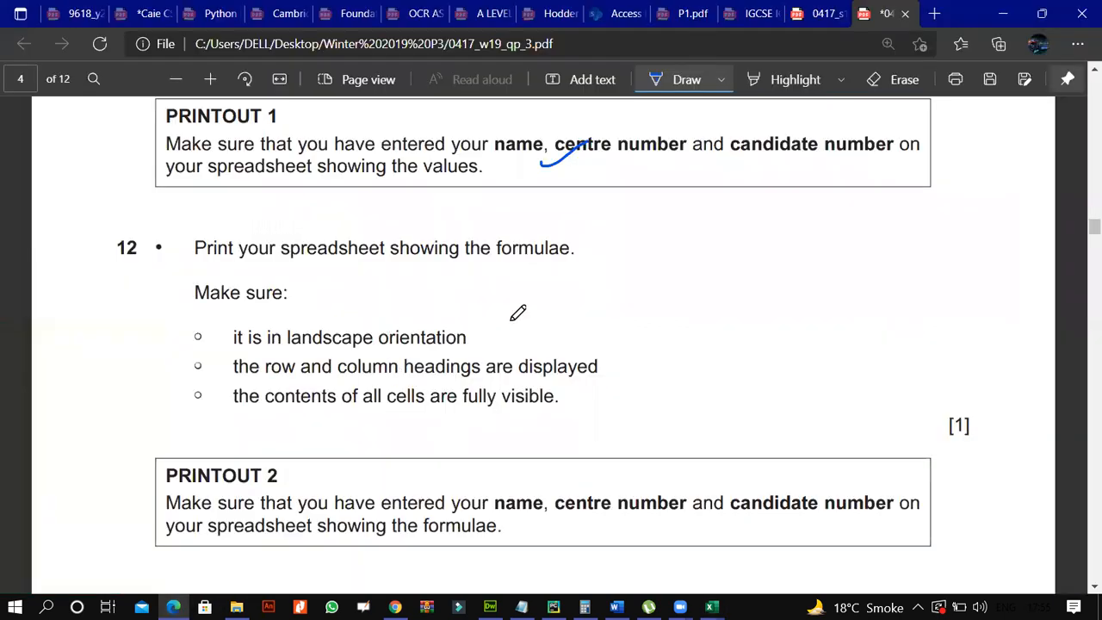
drag(600, 355, 637, 330)
drag(570, 402, 617, 377)
scroll(256, 558, down, 1)
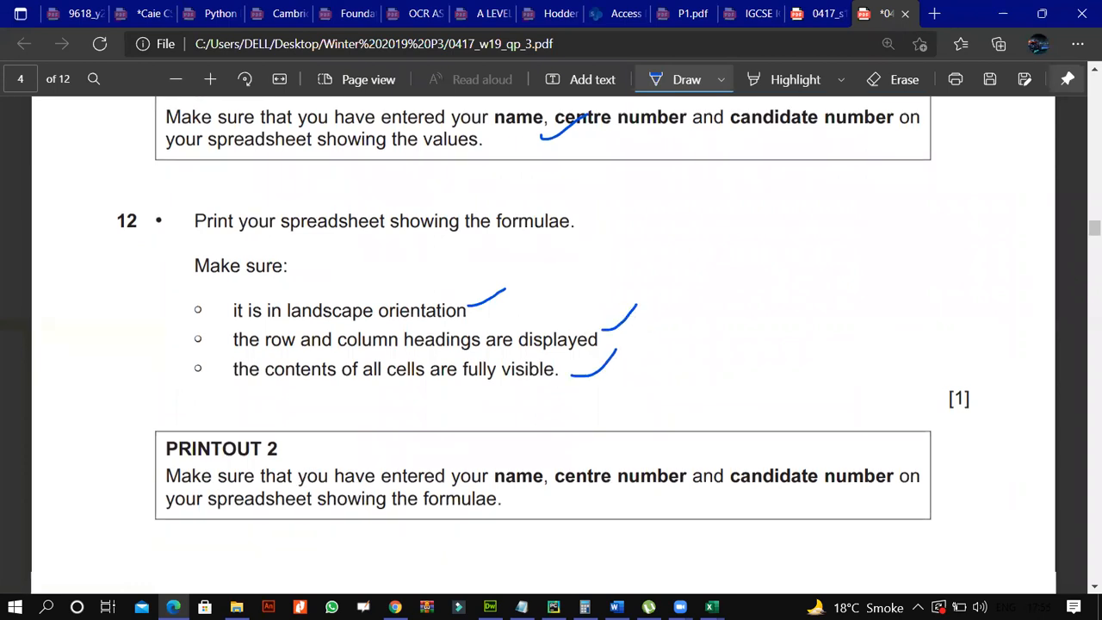
scroll(542, 344, down, 1)
Compare the invoice's landscape print preview in Excel with the PRINTOUT 2 instructions in the question paper PDF
key(alt+Tab)
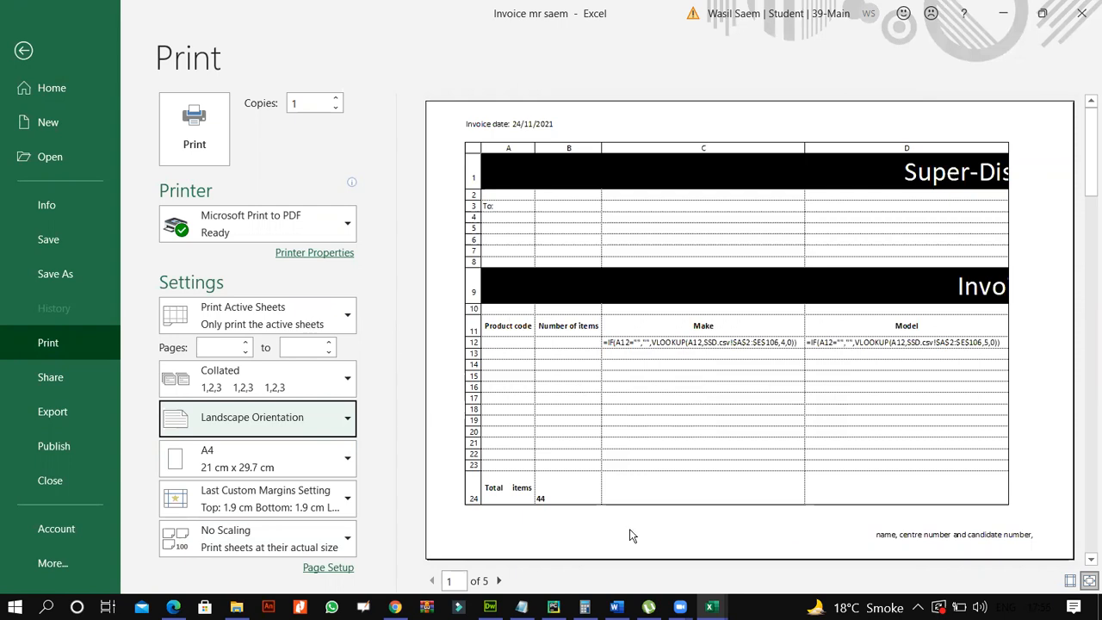
click(175, 607)
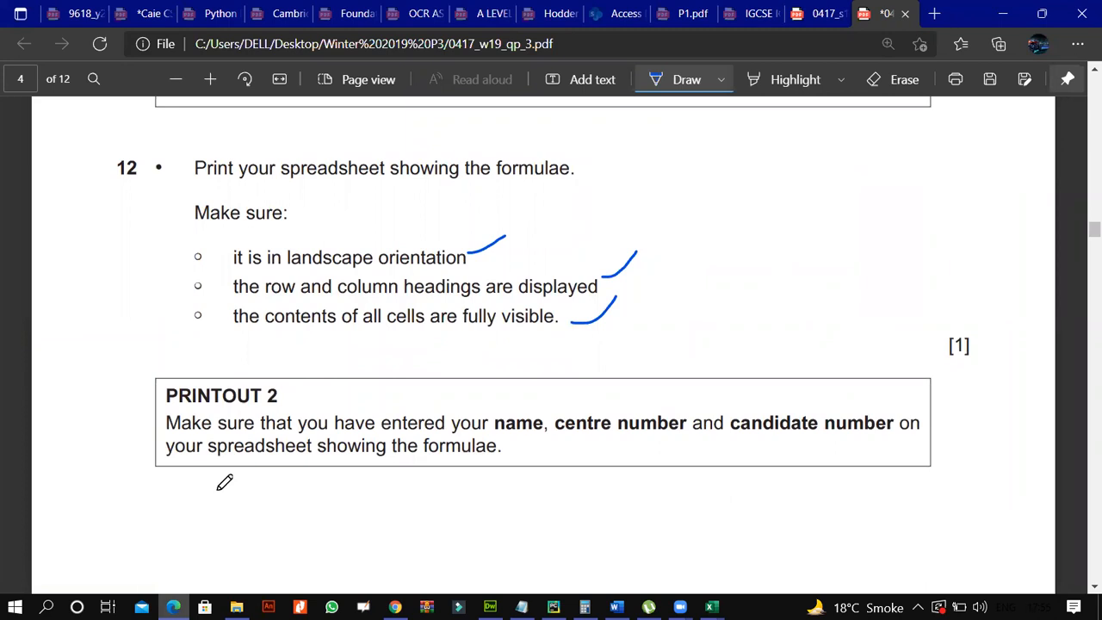
scroll(224, 482, down, 4)
scroll(224, 482, down, 1)
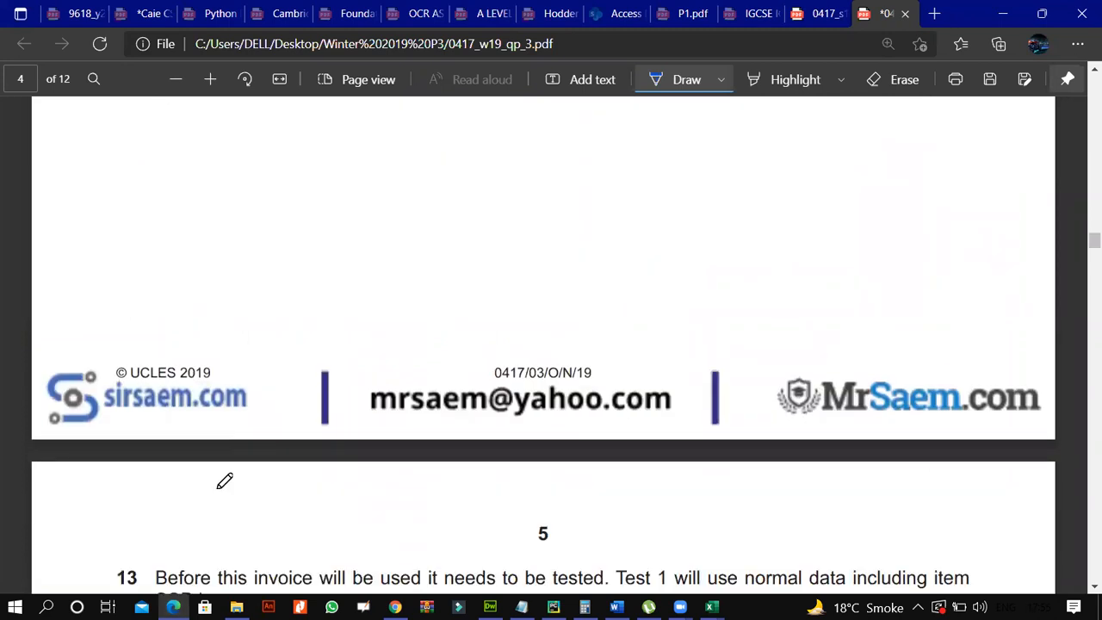
scroll(175, 526, up, 4)
scroll(175, 526, up, 1)
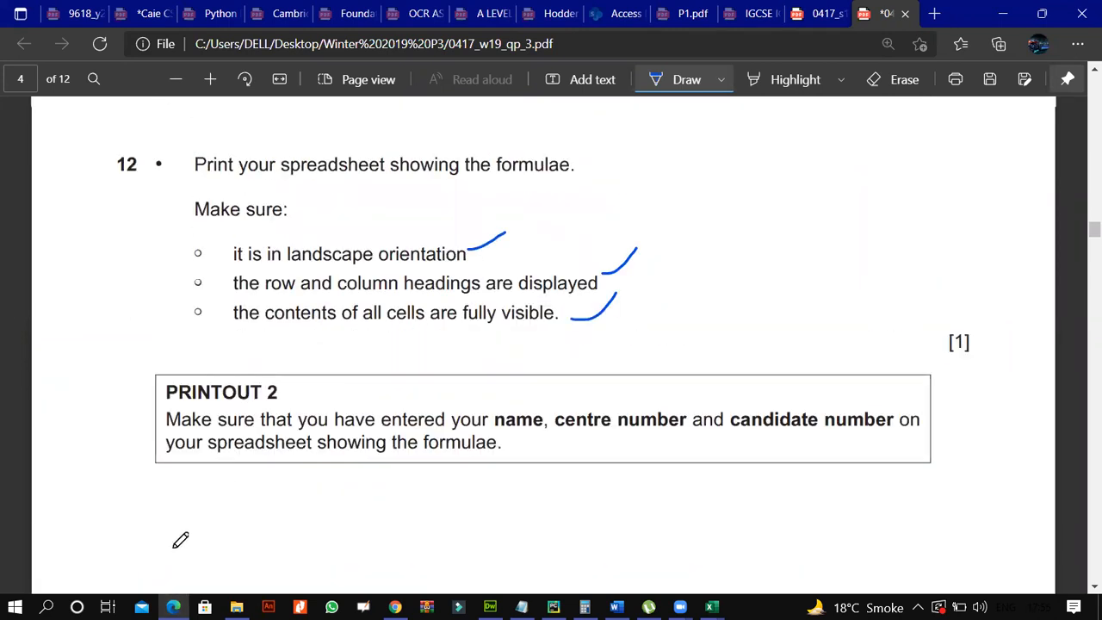
scroll(180, 536, up, 1)
Switch back to the invoice in Excel and look over the fully displayed formulae in row 12
key(alt+Tab)
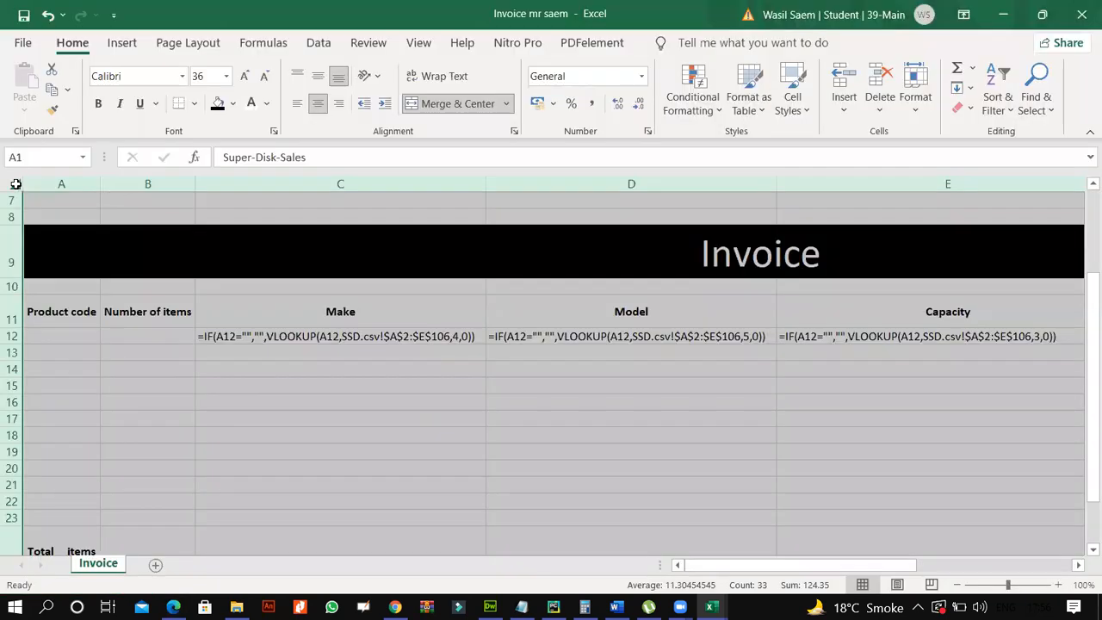
click(15, 185)
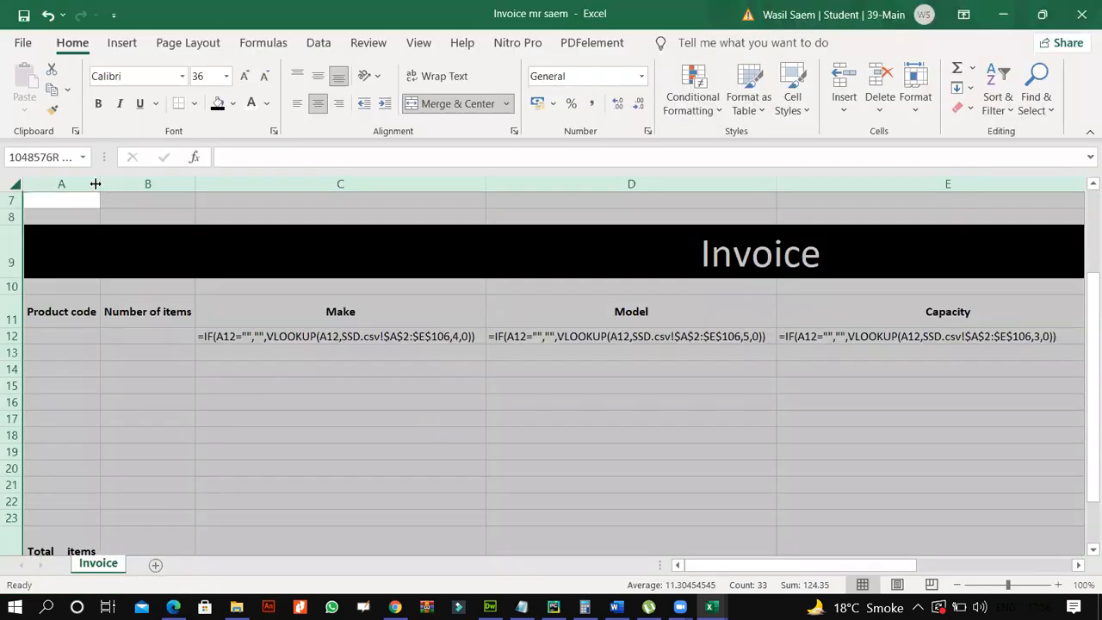
click(347, 367)
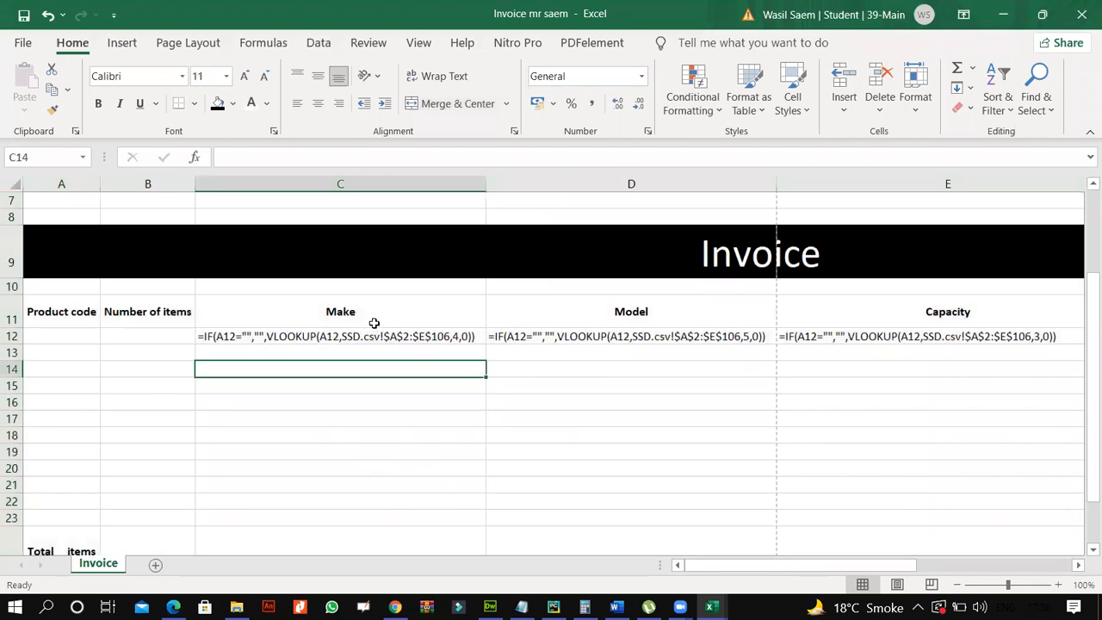
scroll(374, 323, up, 2)
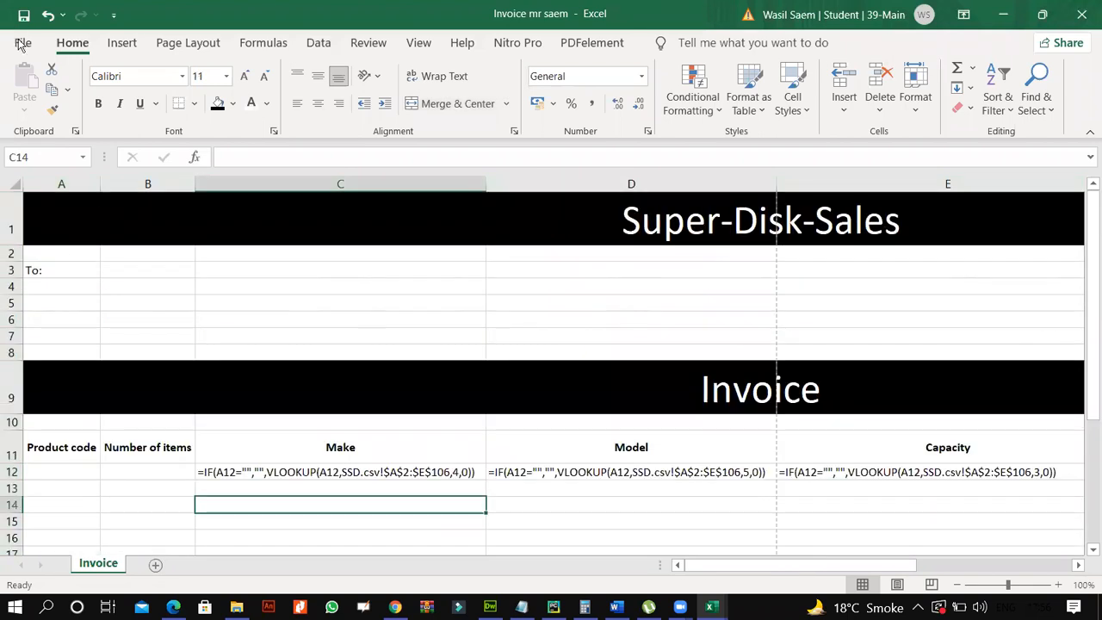
click(20, 43)
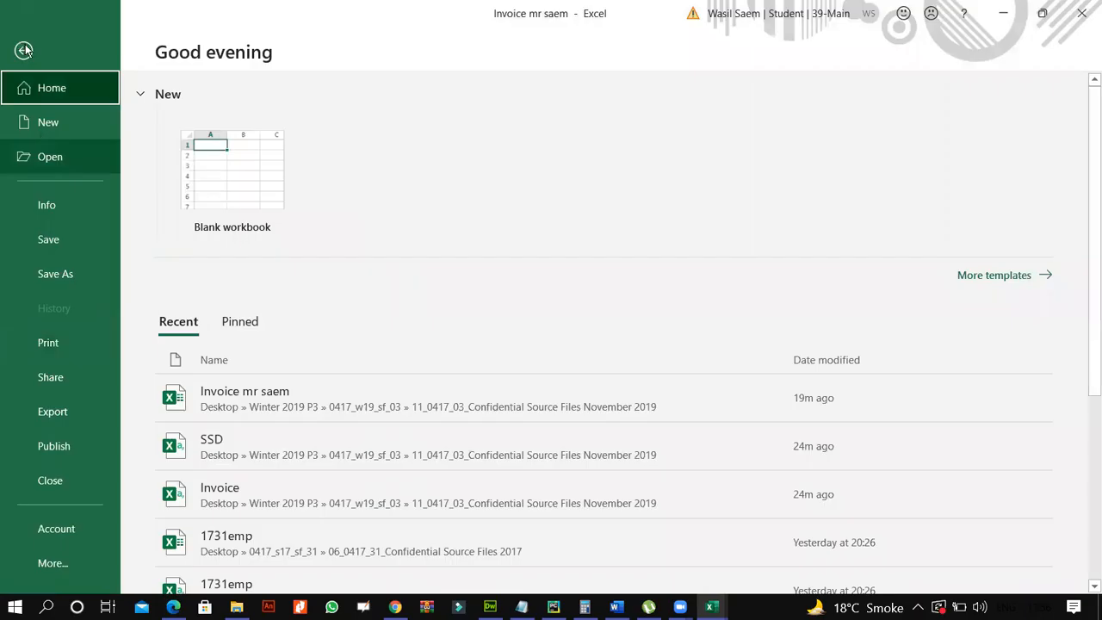
click(24, 50)
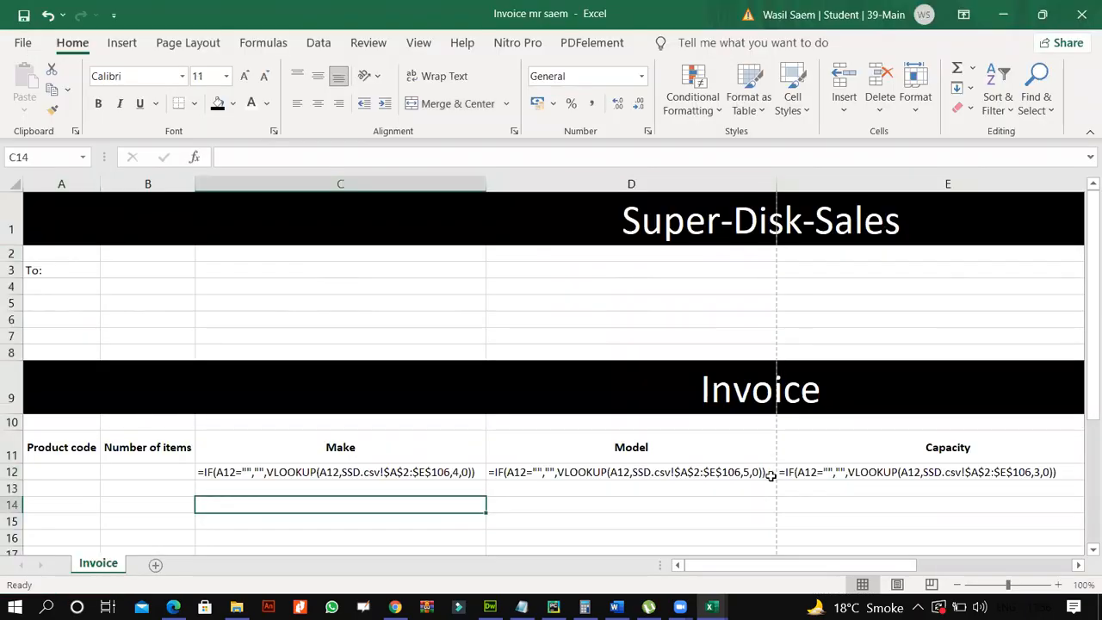
Switch to the question paper PDF, go to question 13, underline "Test 1", "normal data" and "including", and tick beside SSD1
scroll(771, 475, down, 3)
scroll(310, 583, up, 3)
mouse_move(173, 607)
click(265, 487)
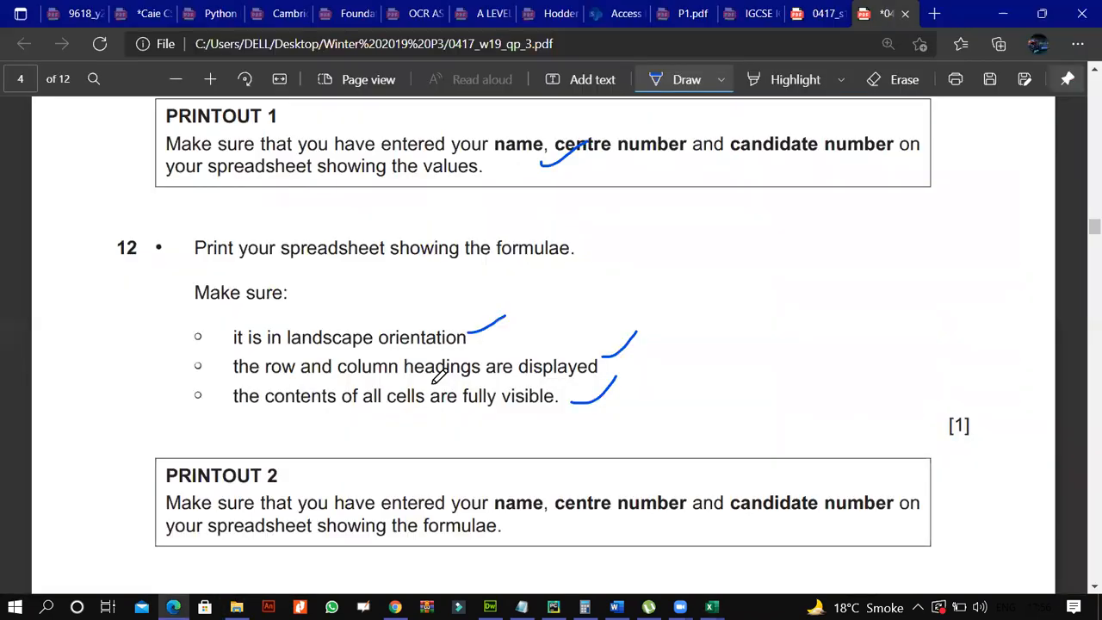
scroll(439, 376, down, 5)
scroll(456, 357, down, 5)
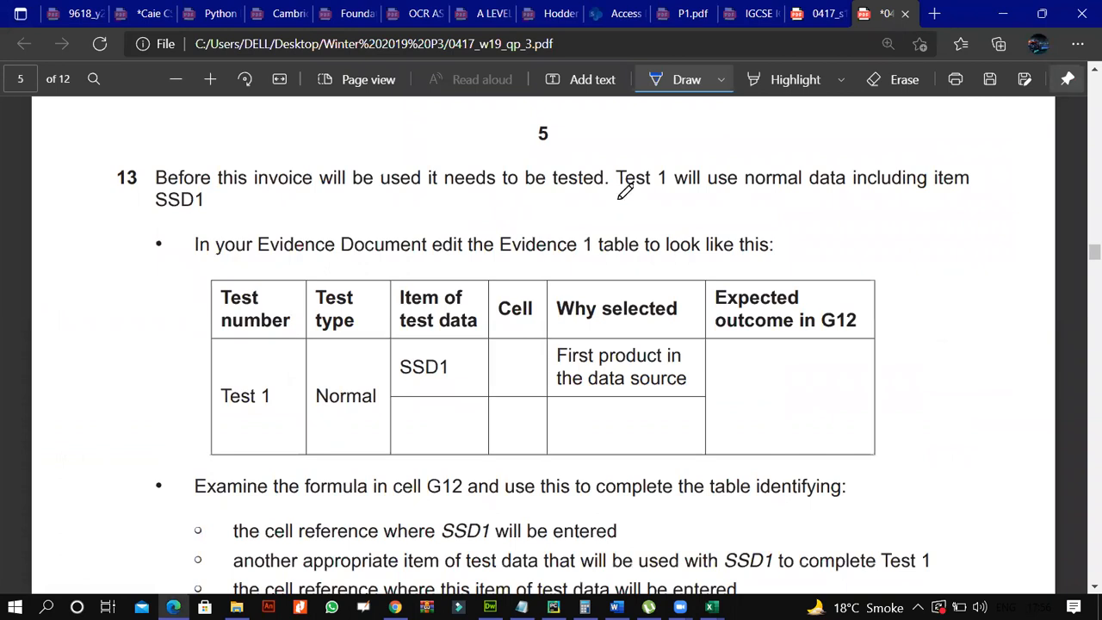
drag(761, 188, 913, 198)
drag(228, 192, 229, 197)
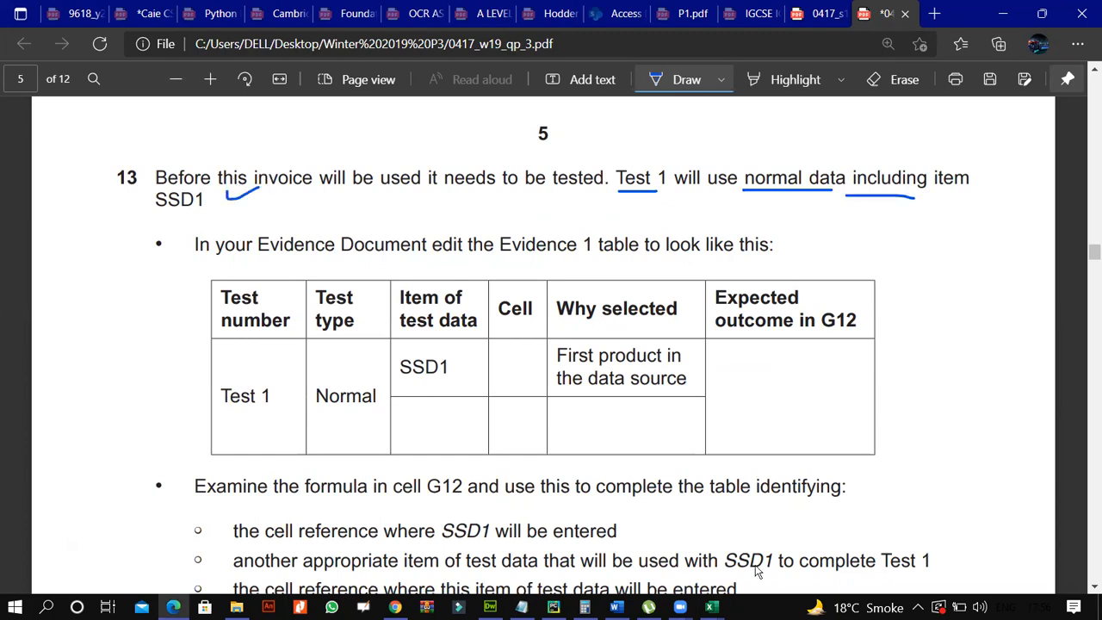
Look over the product list in the SSD workbook, and open the n19evidence document in Word at its Evidence 1 table
click(801, 534)
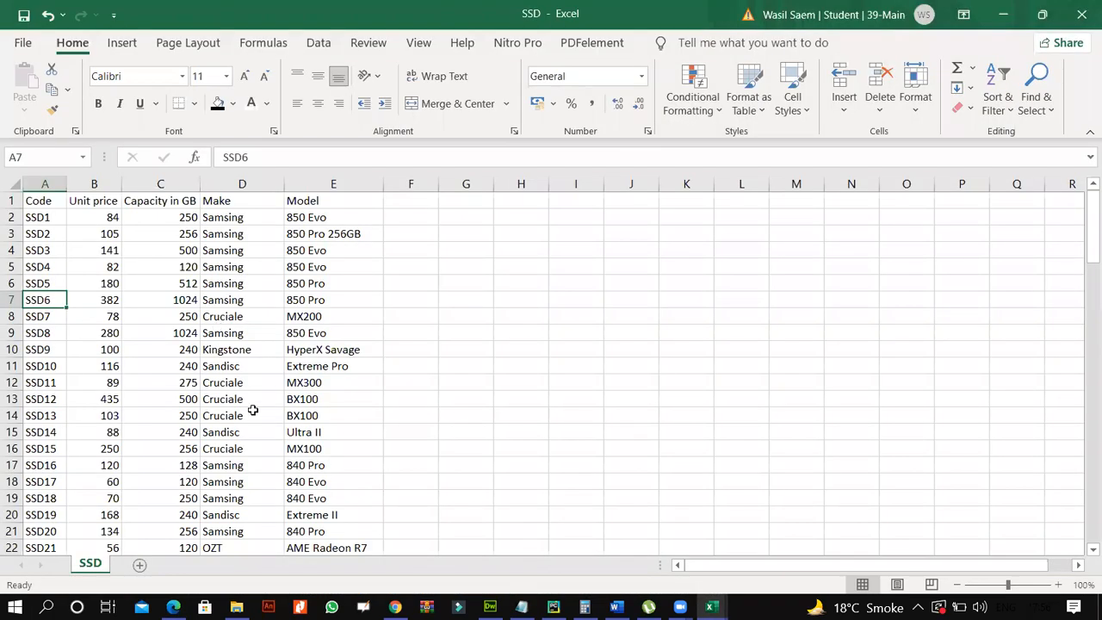
click(175, 608)
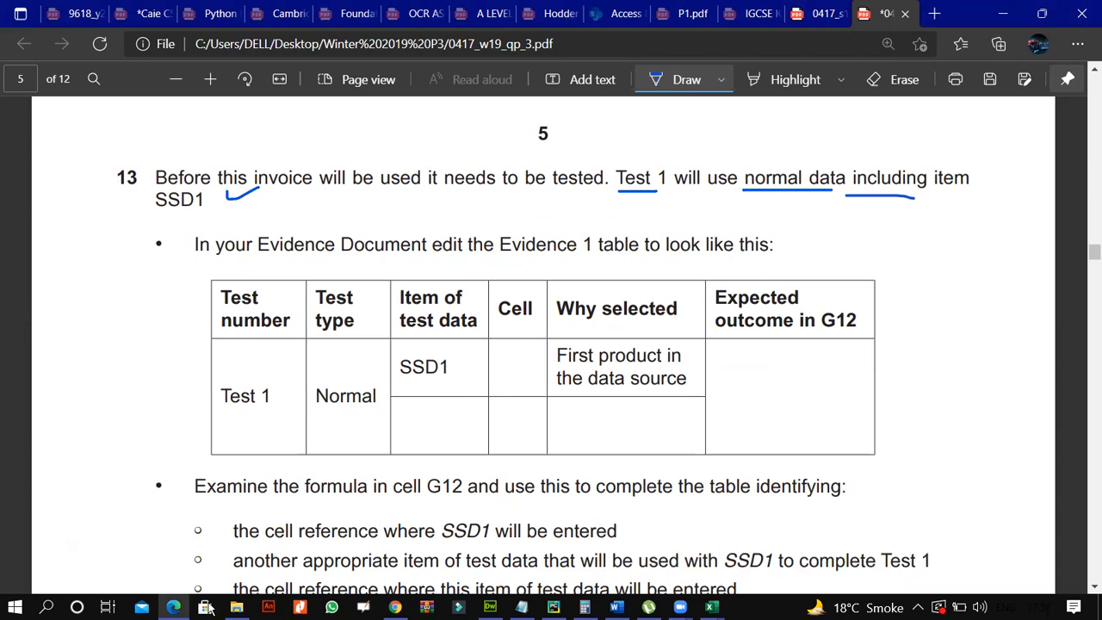
key(alt+Tab)
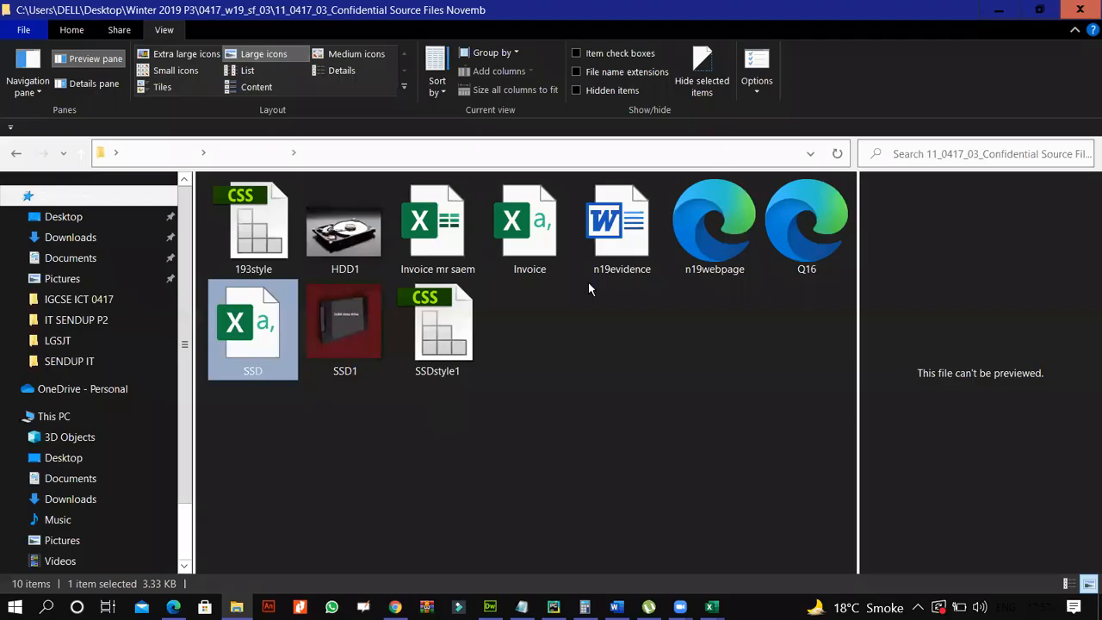
click(588, 278)
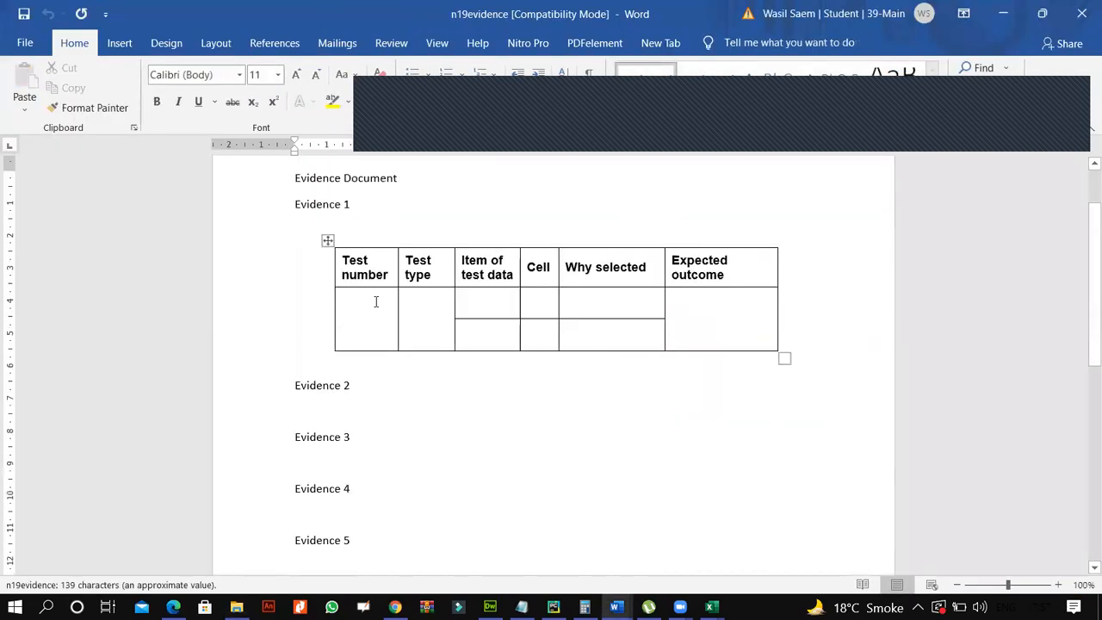
click(376, 302)
click(430, 298)
key(ctrl+shift+s)
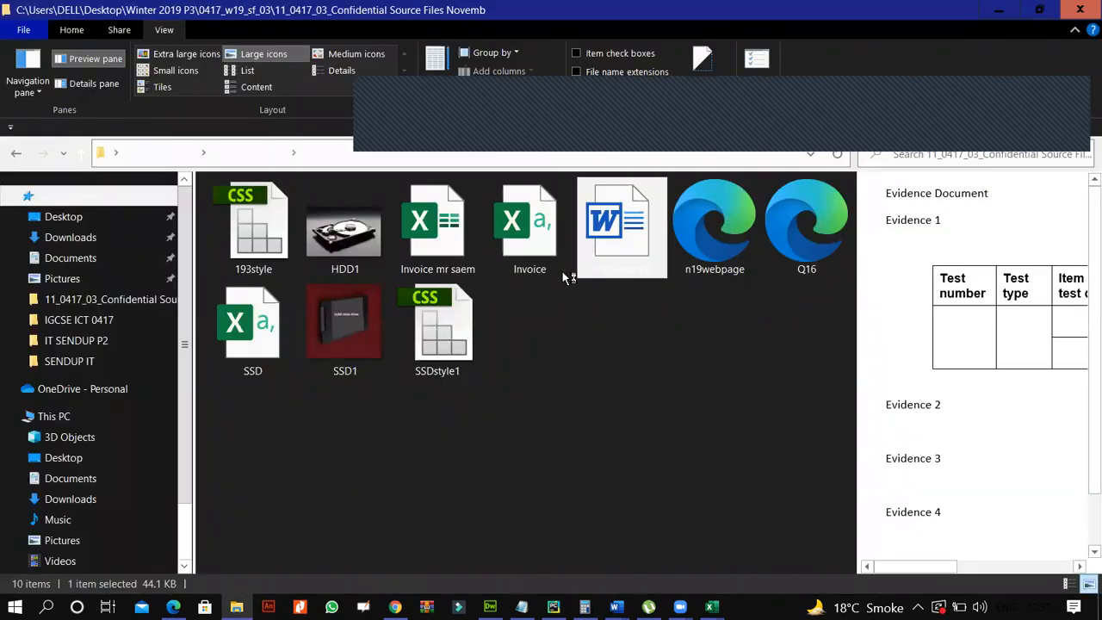
click(610, 250)
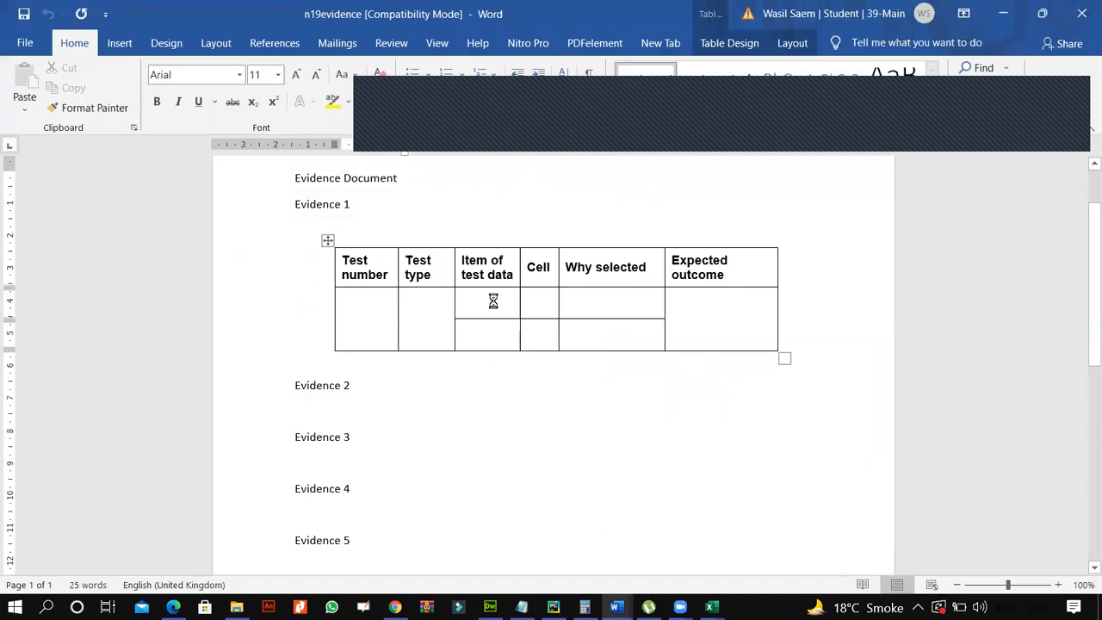
click(496, 306)
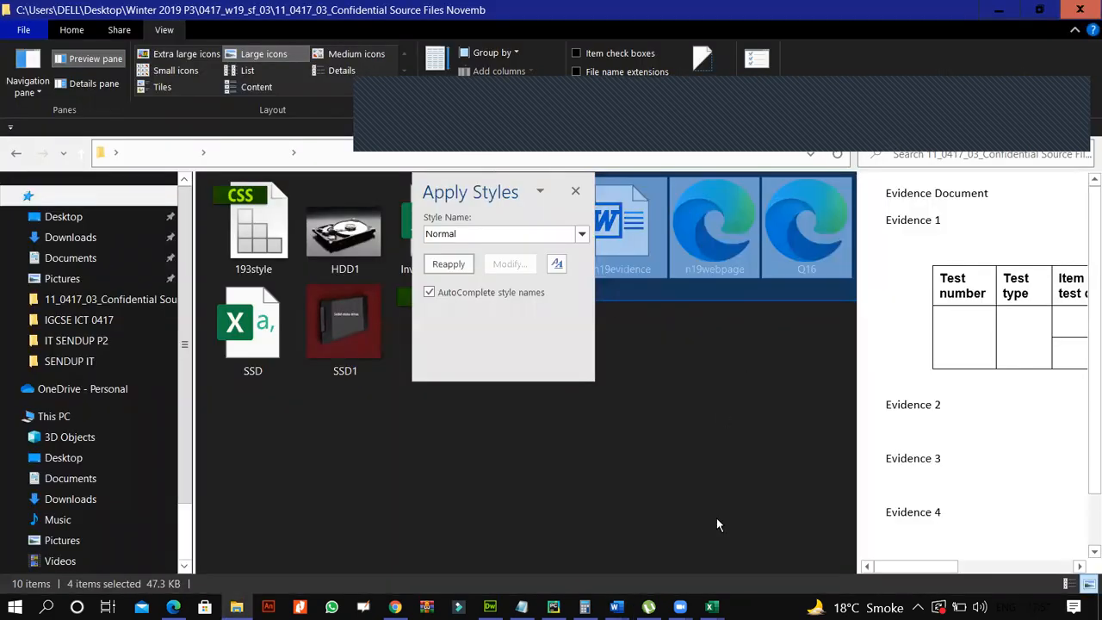
click(717, 518)
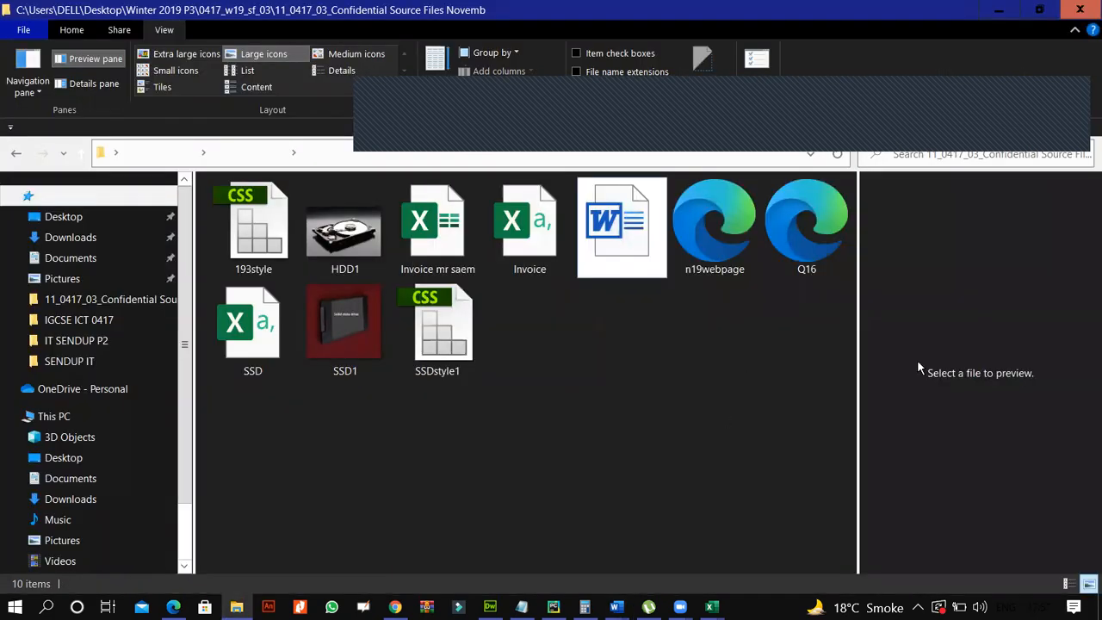
click(1013, 9)
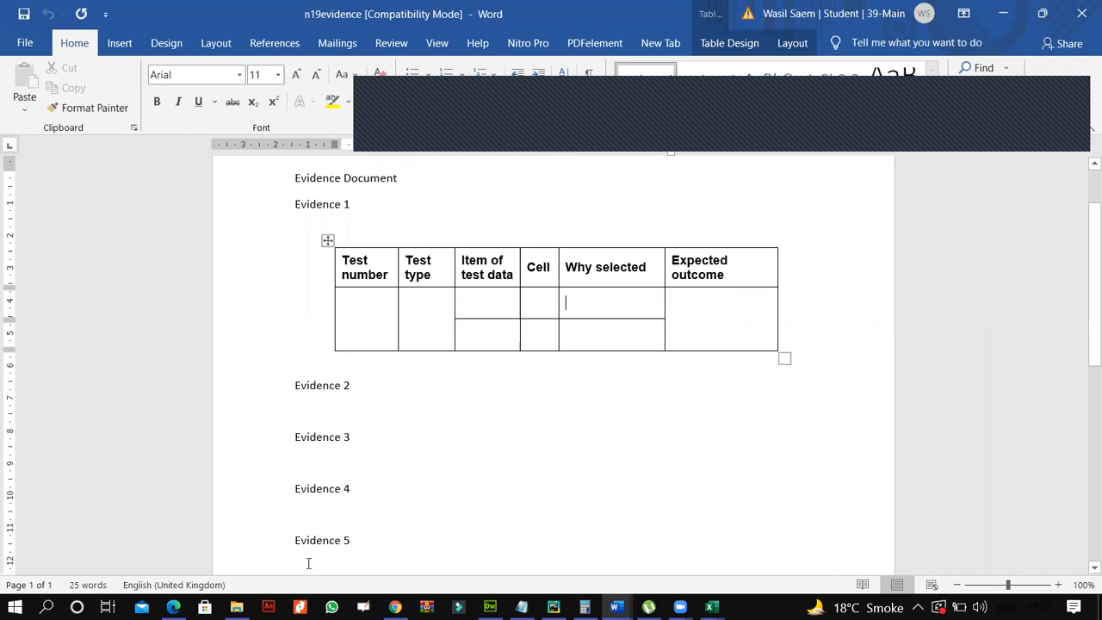
Read question 13's Evidence 1 table and the cell G12 instructions in the question paper PDF, and return to the invoice in Excel
click(173, 607)
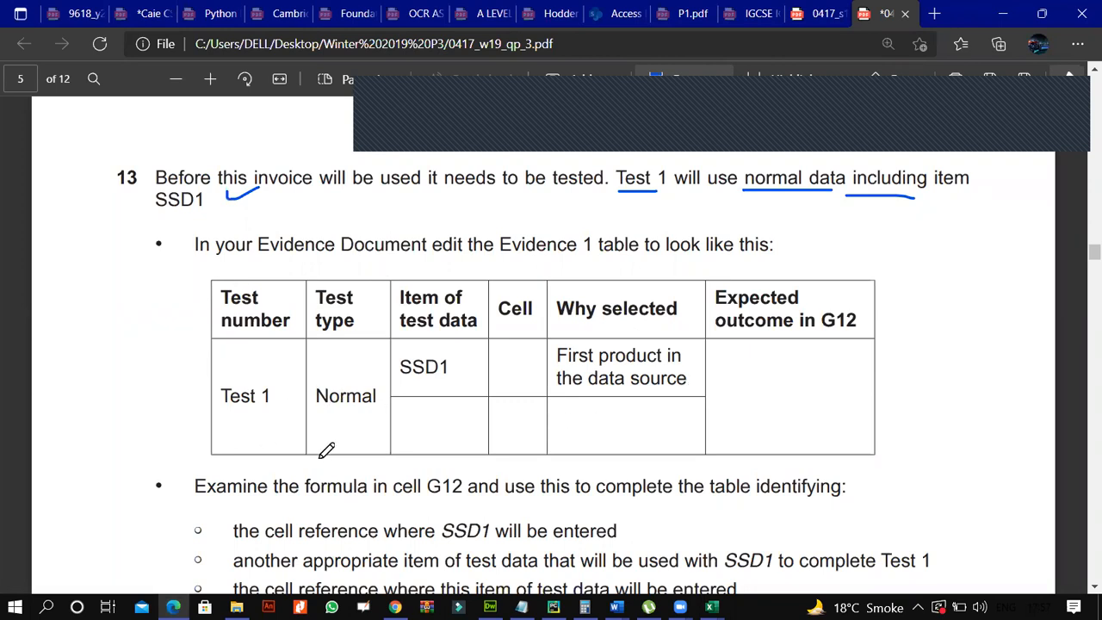
scroll(326, 448, down, 1)
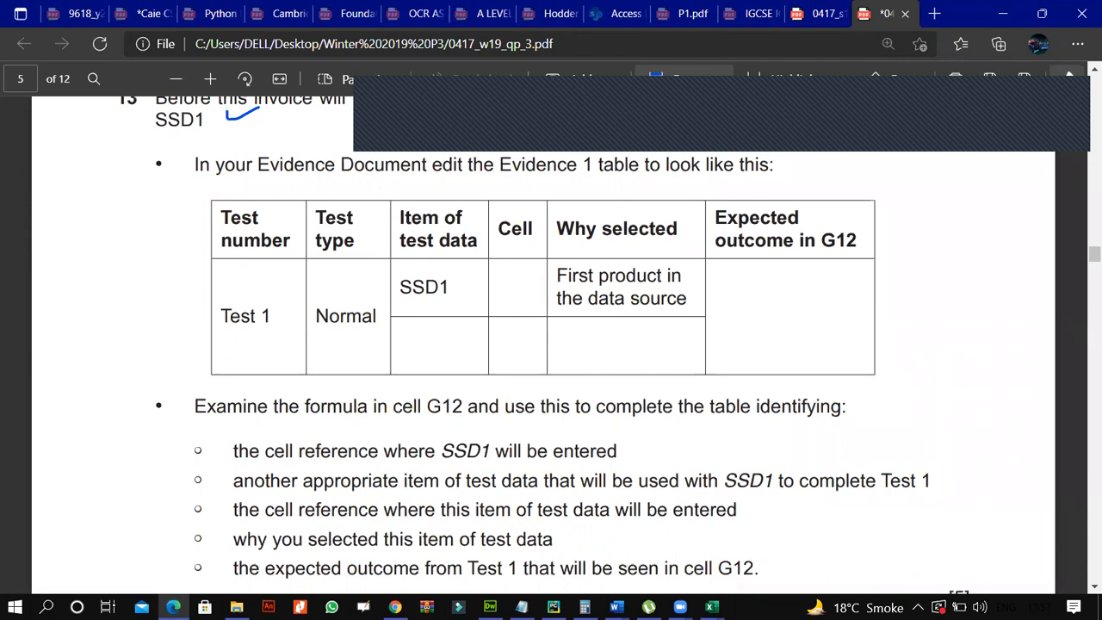
key(alt+Tab)
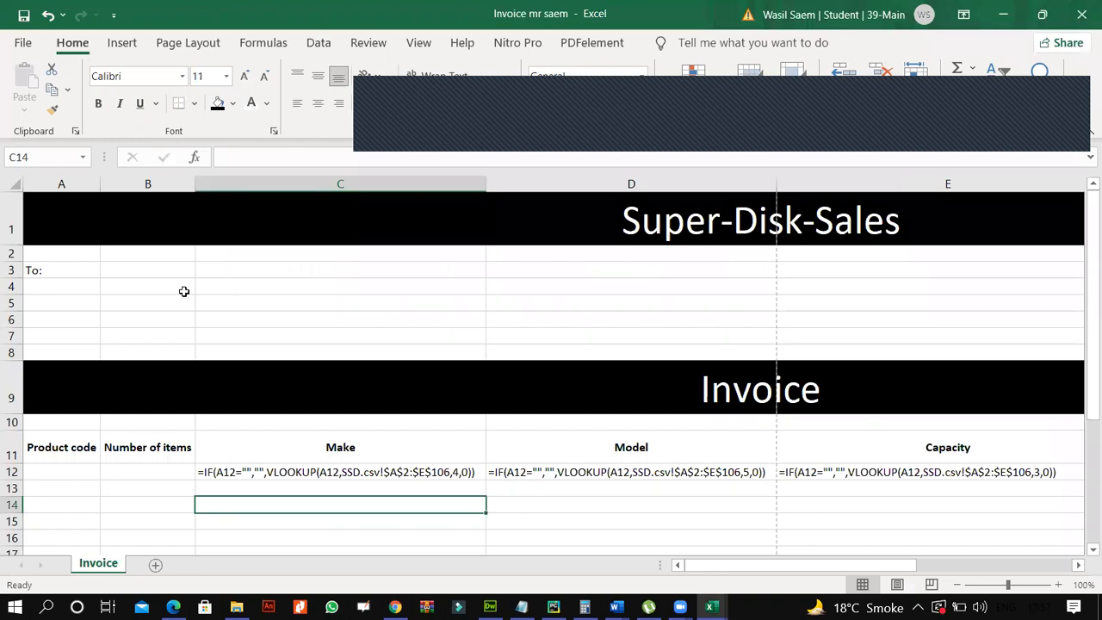
Display values instead of formulae in the invoice and auto-fit the width of all its columns
key(ctrl+grave)
click(16, 183)
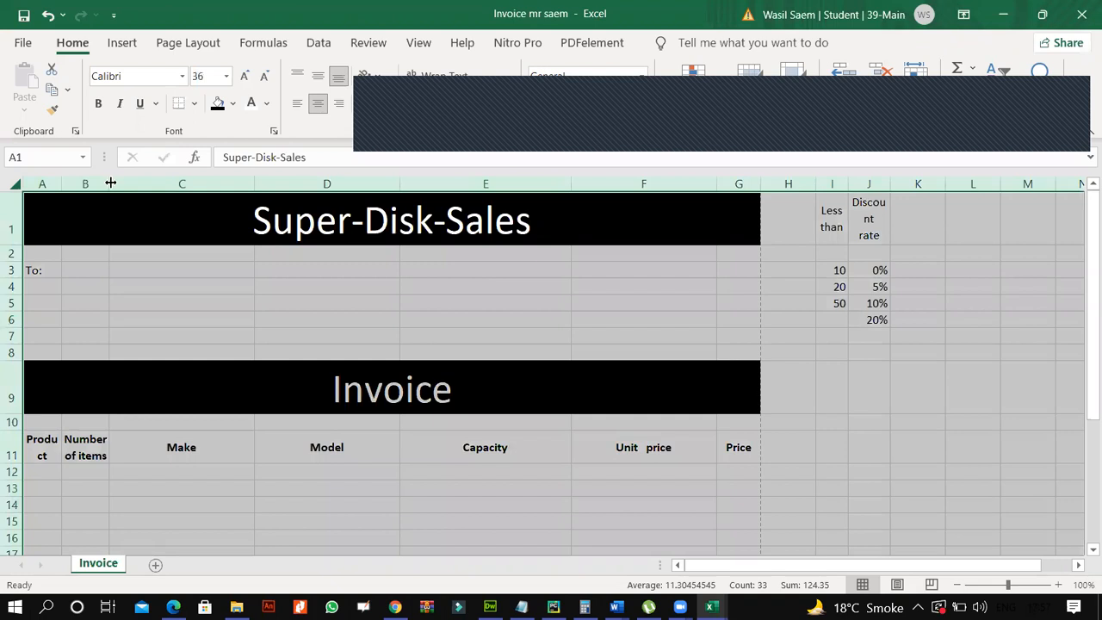
double_click(110, 183)
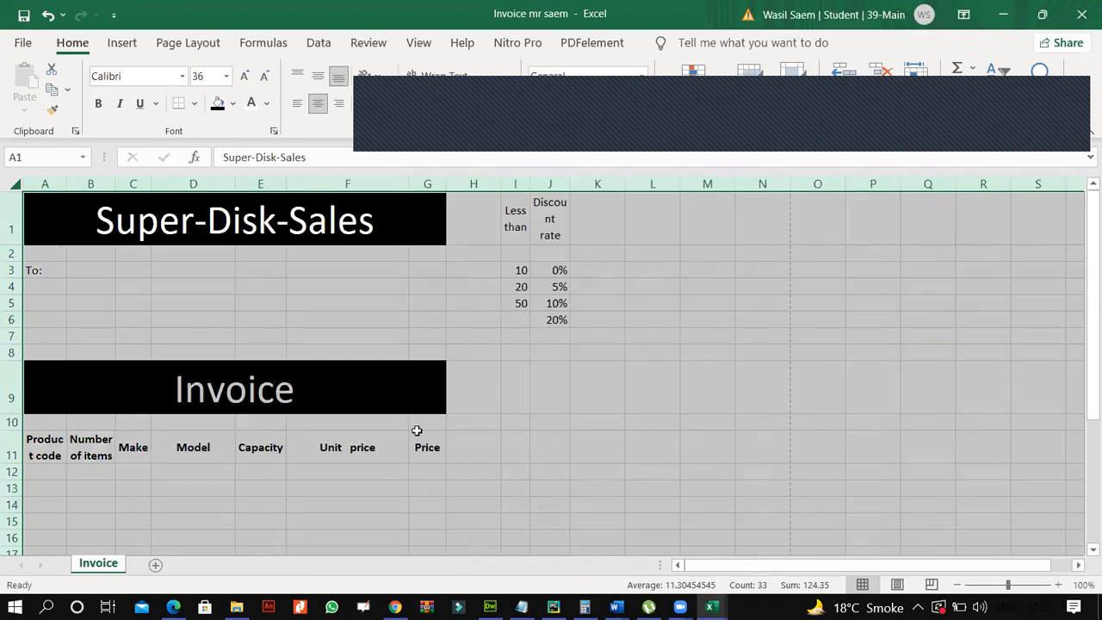
Select cell G12 in the invoice and check it against question 13's instructions in the question paper PDF
click(421, 473)
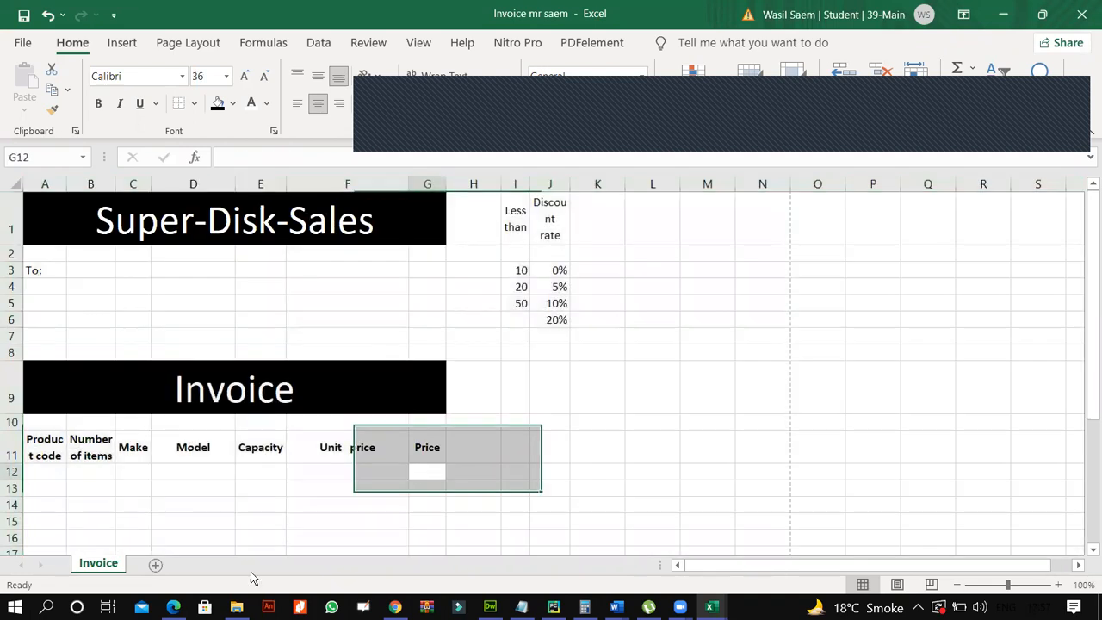
key(alt+Tab)
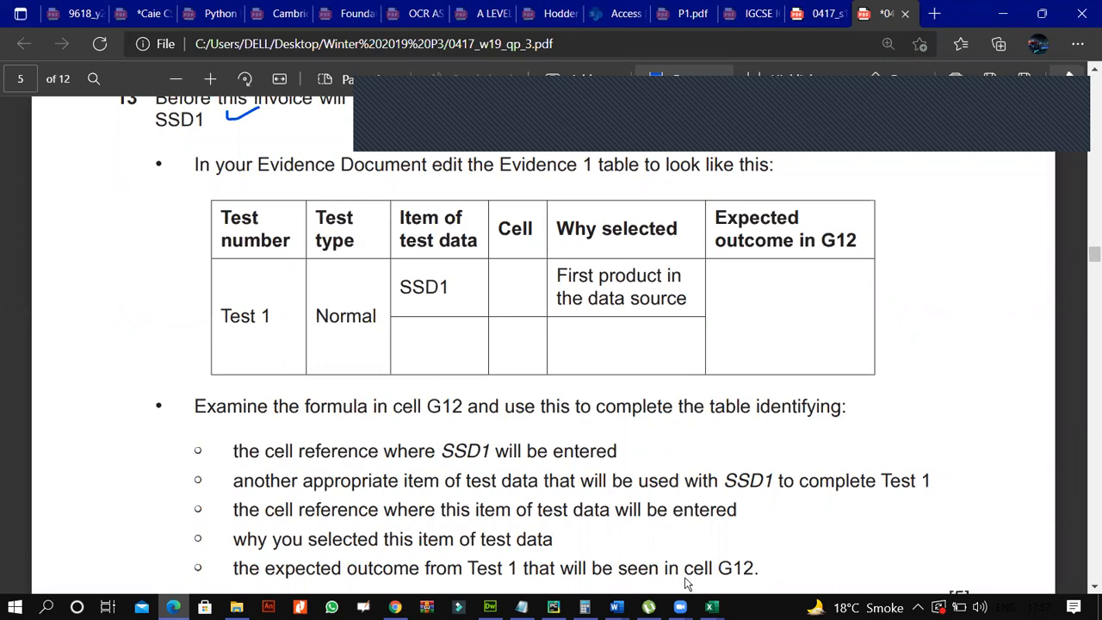
click(711, 607)
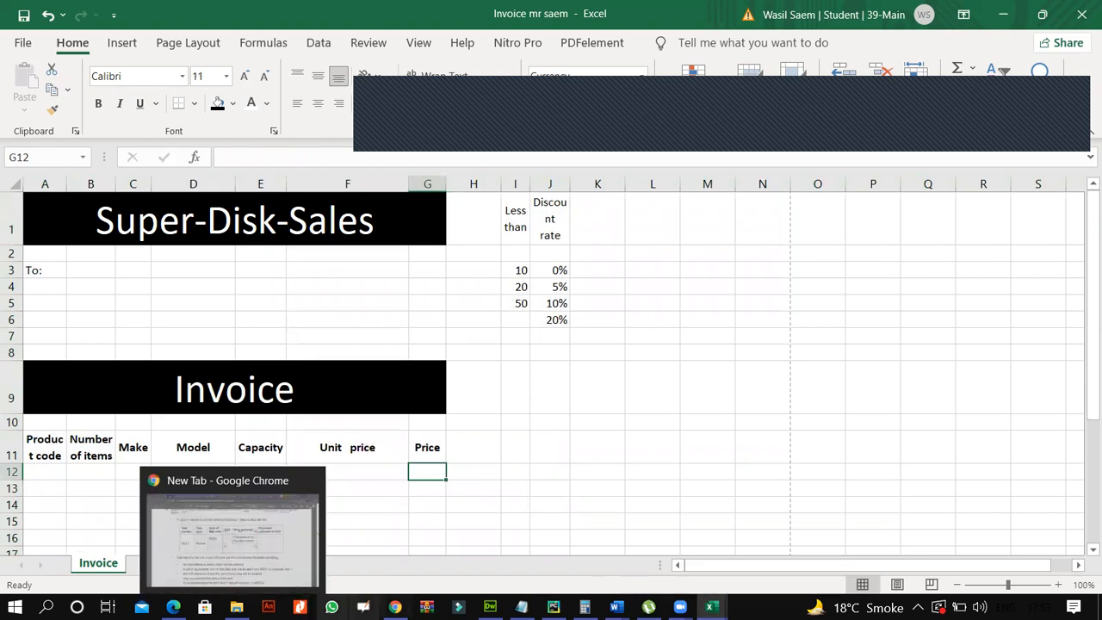
click(174, 607)
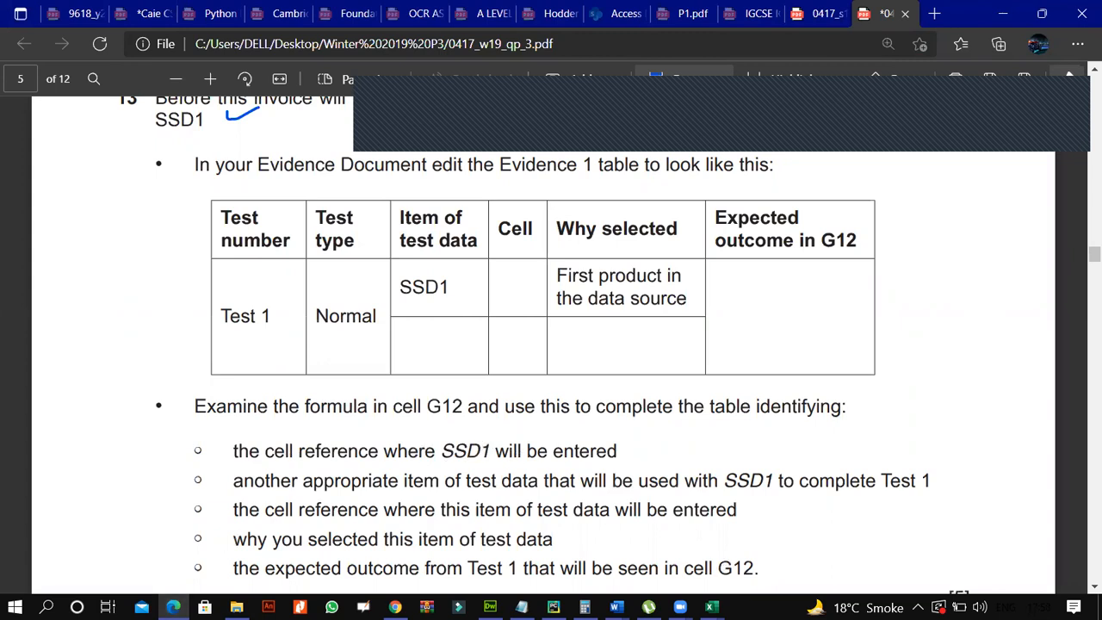
Copy product code SSD1 from the SSD workbook and paste it into cell A12 of the invoice
click(760, 558)
click(96, 284)
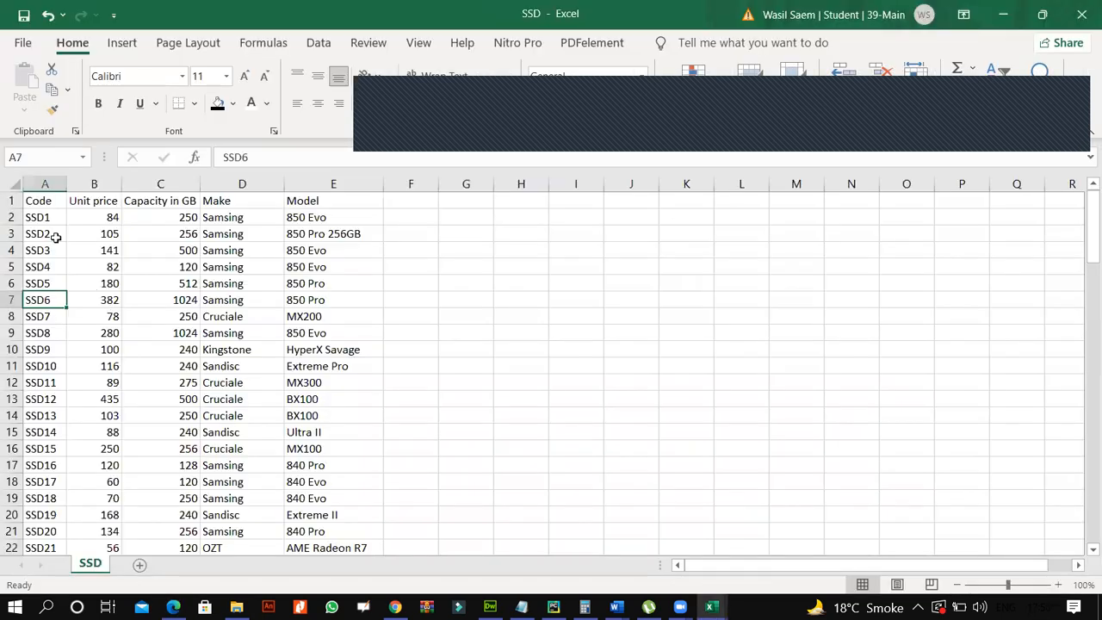
click(45, 219)
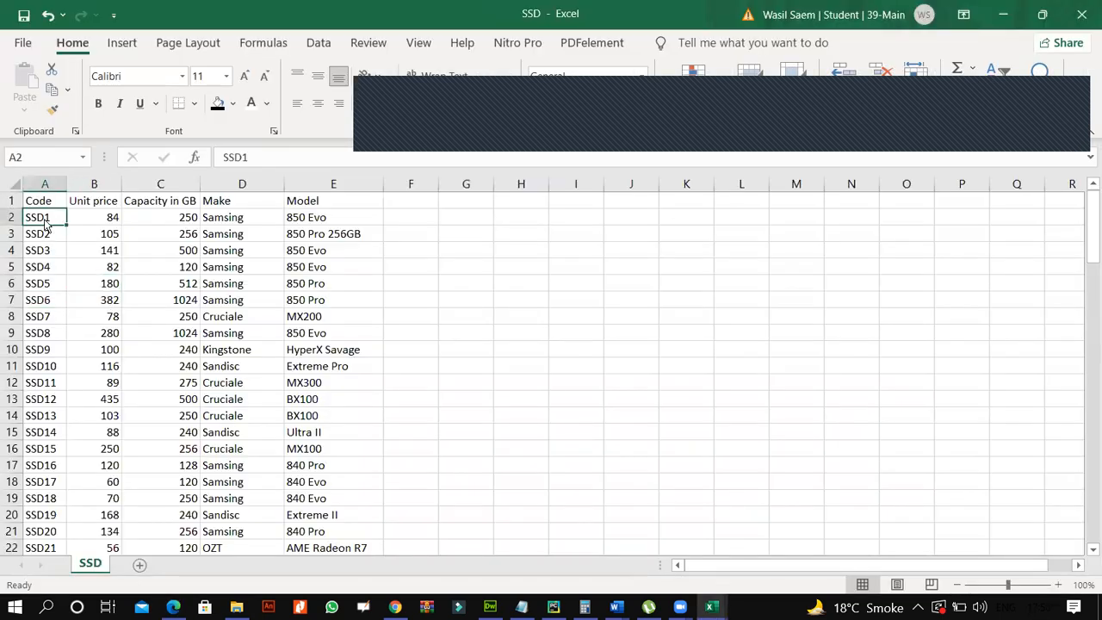
right_click(45, 219)
click(89, 138)
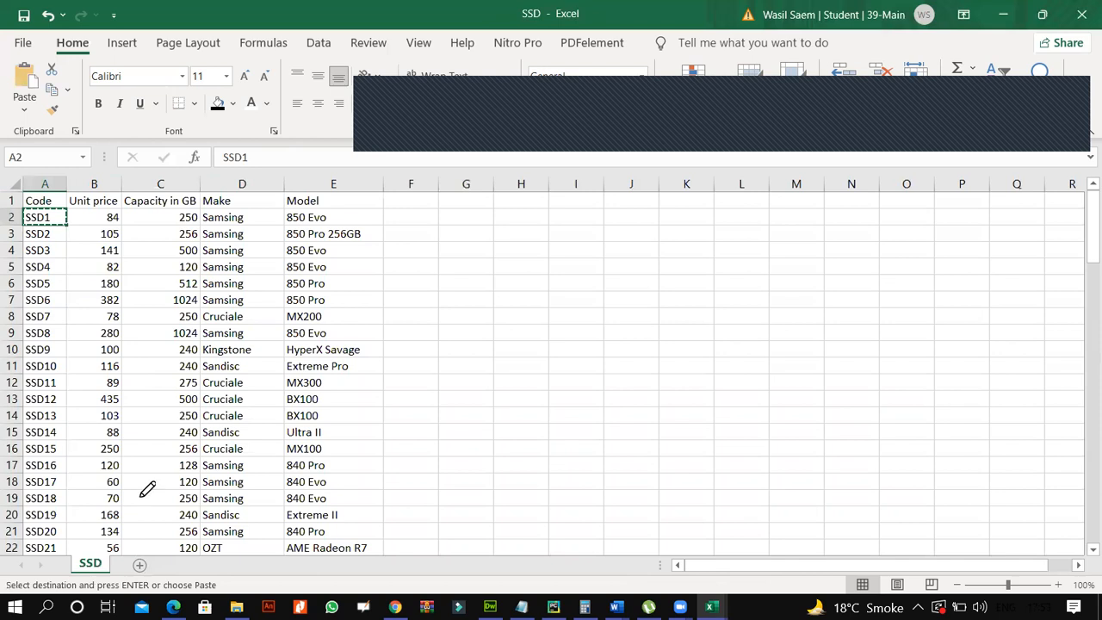
key(alt+Tab)
click(711, 607)
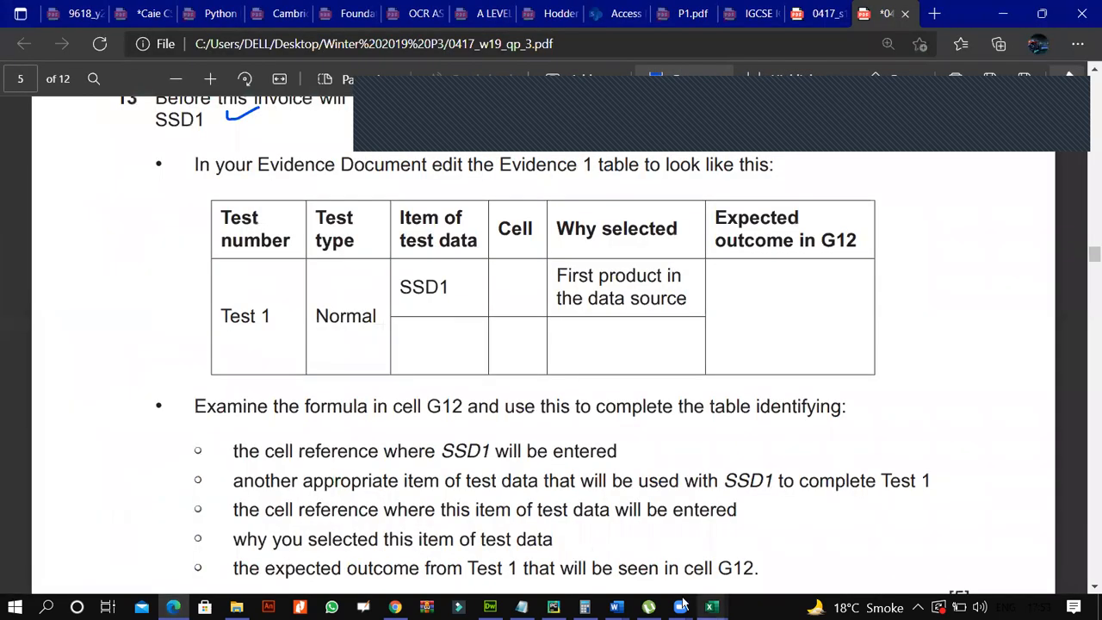
click(618, 529)
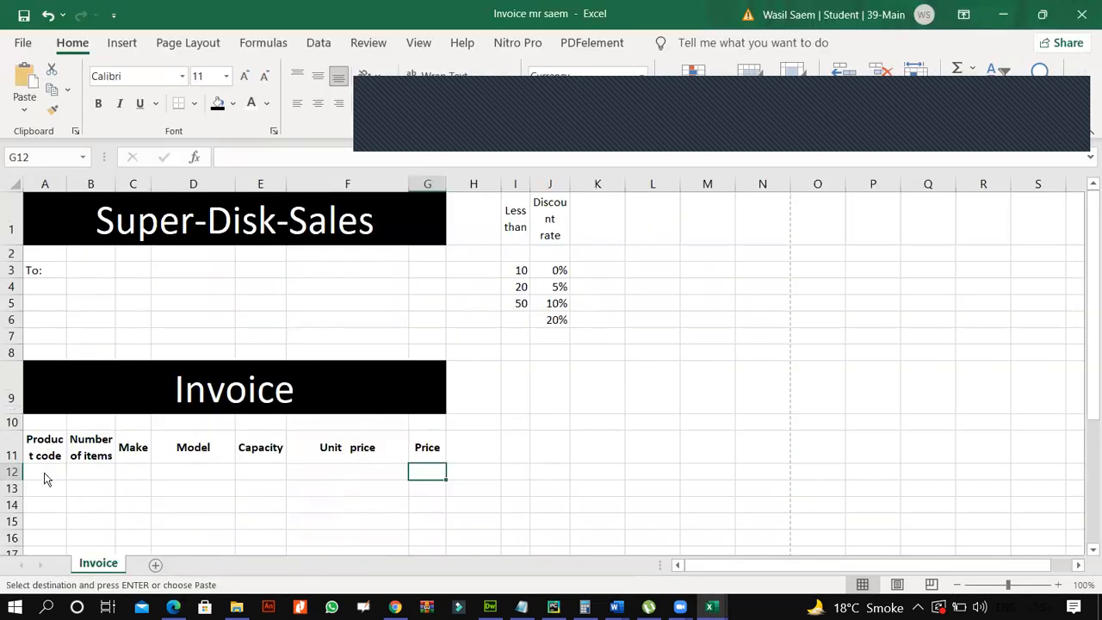
right_click(43, 475)
click(86, 100)
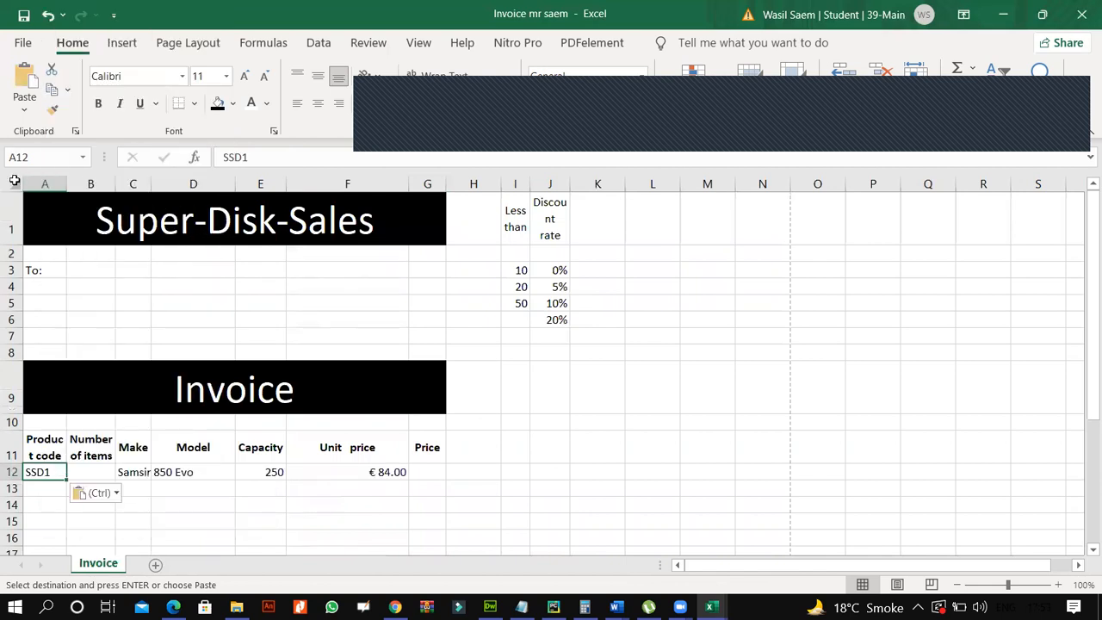
Auto-fit all column widths to the looked-up product details in row 12, and select cell D12
click(13, 183)
double_click(66, 182)
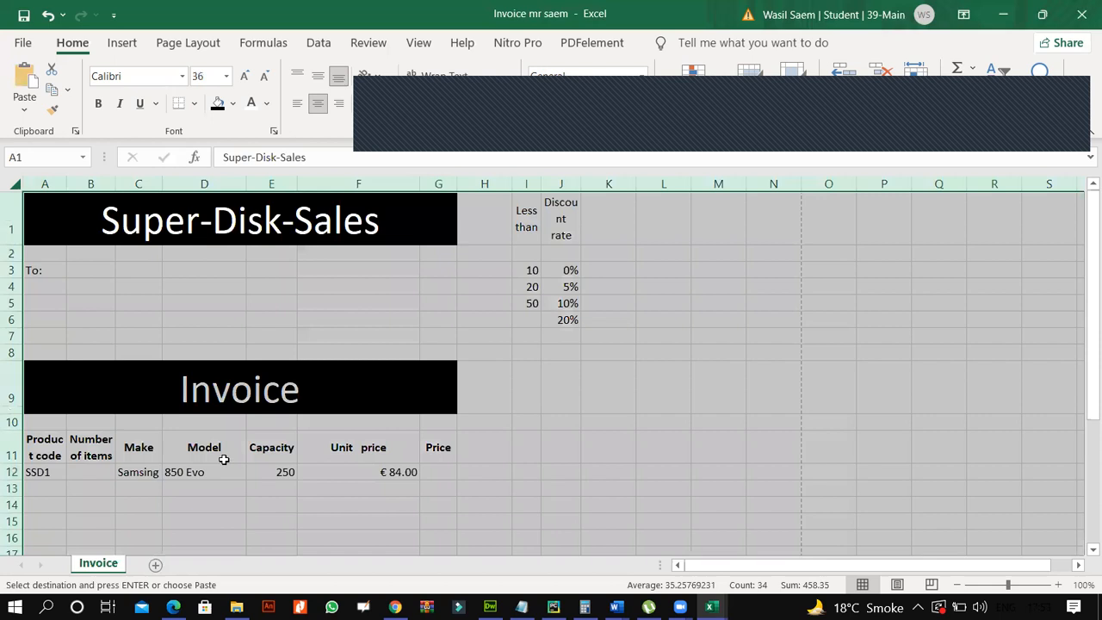
click(224, 467)
Check the invoice's totals area, and read question 13 and the following item-entry task in the question paper PDF
scroll(279, 466, down, 5)
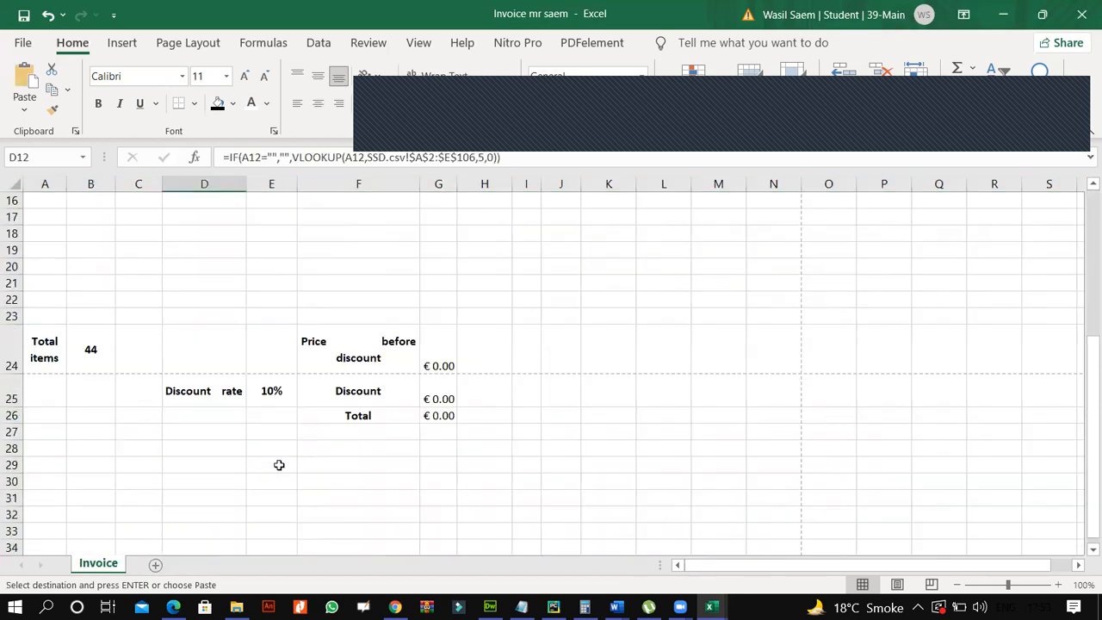
scroll(212, 563, up, 4)
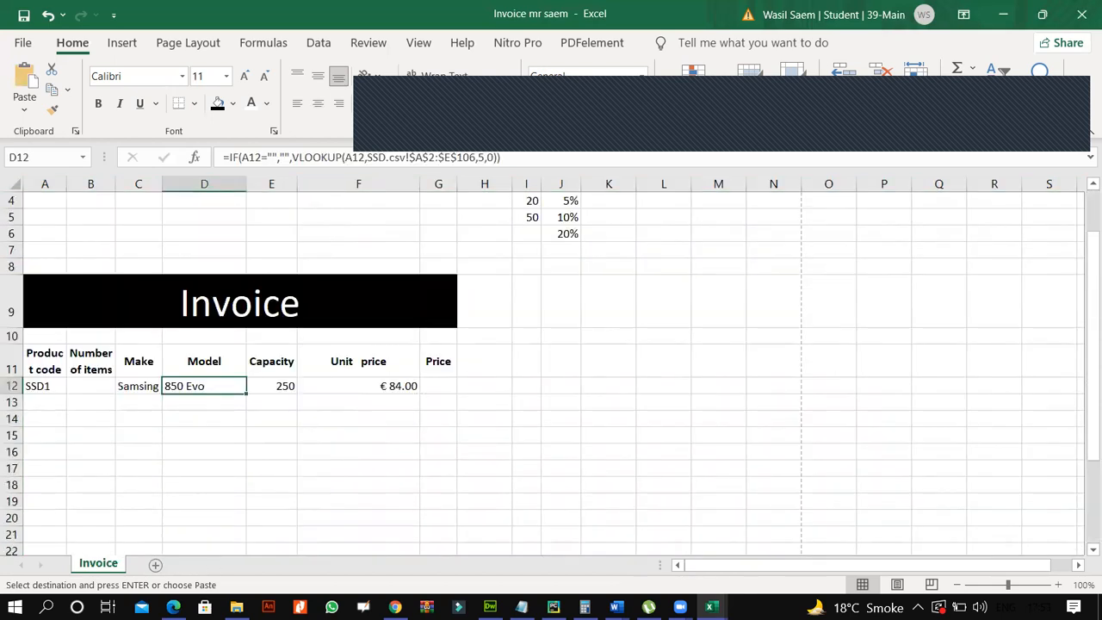
key(alt+Tab)
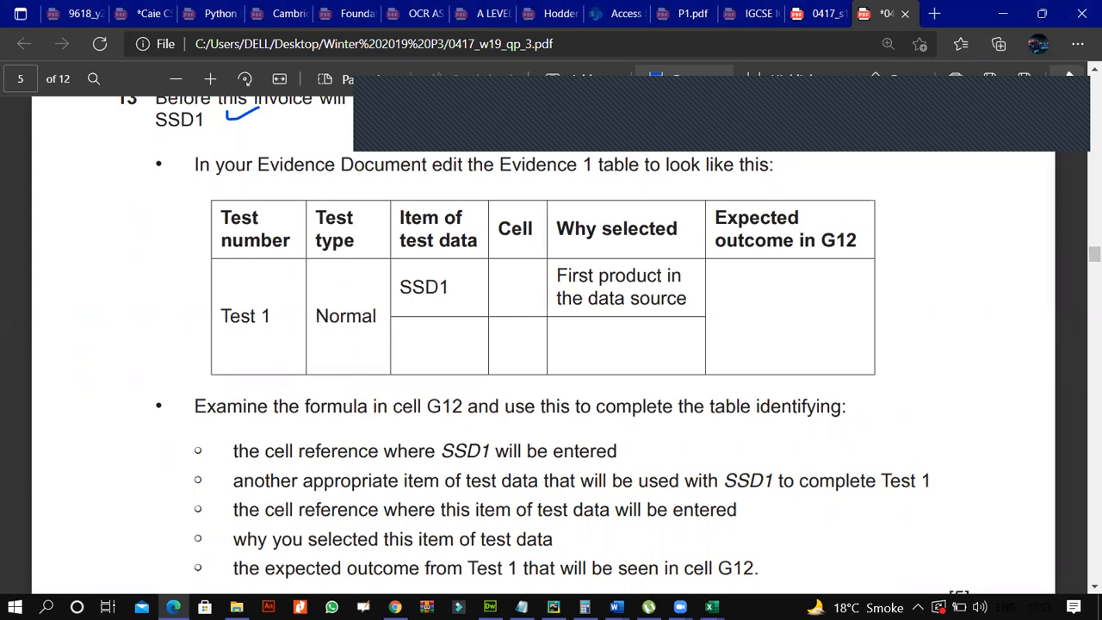
click(315, 412)
scroll(316, 413, down, 6)
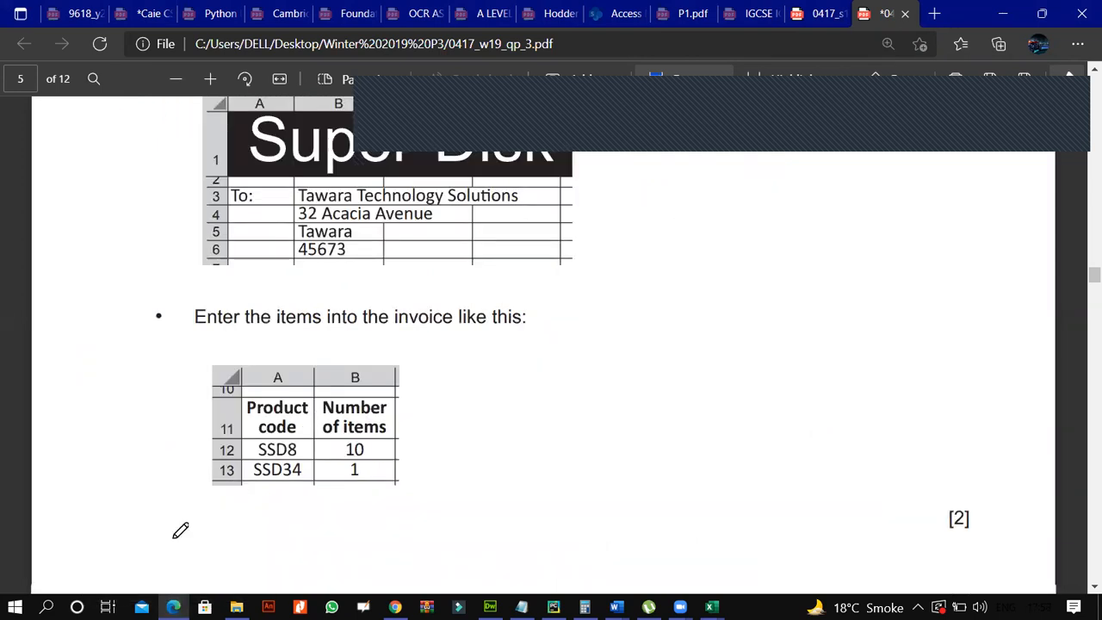
scroll(175, 537, up, 4)
Enter 2 as the number of items for SSD1 in cell B12 of the Excel invoice
key(alt+Tab)
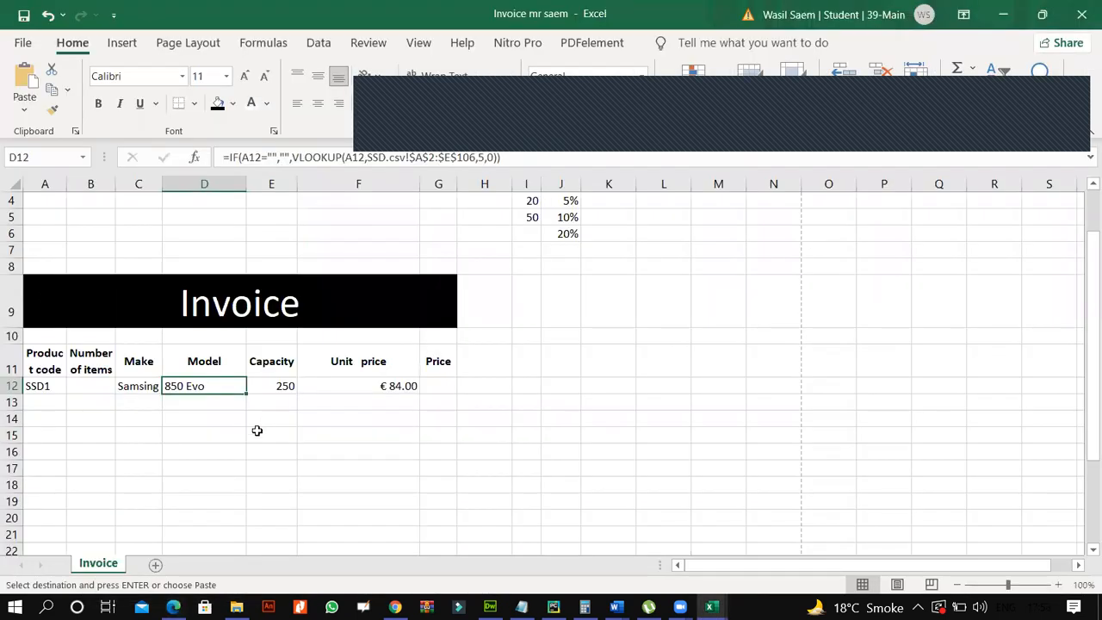
scroll(256, 430, down, 2)
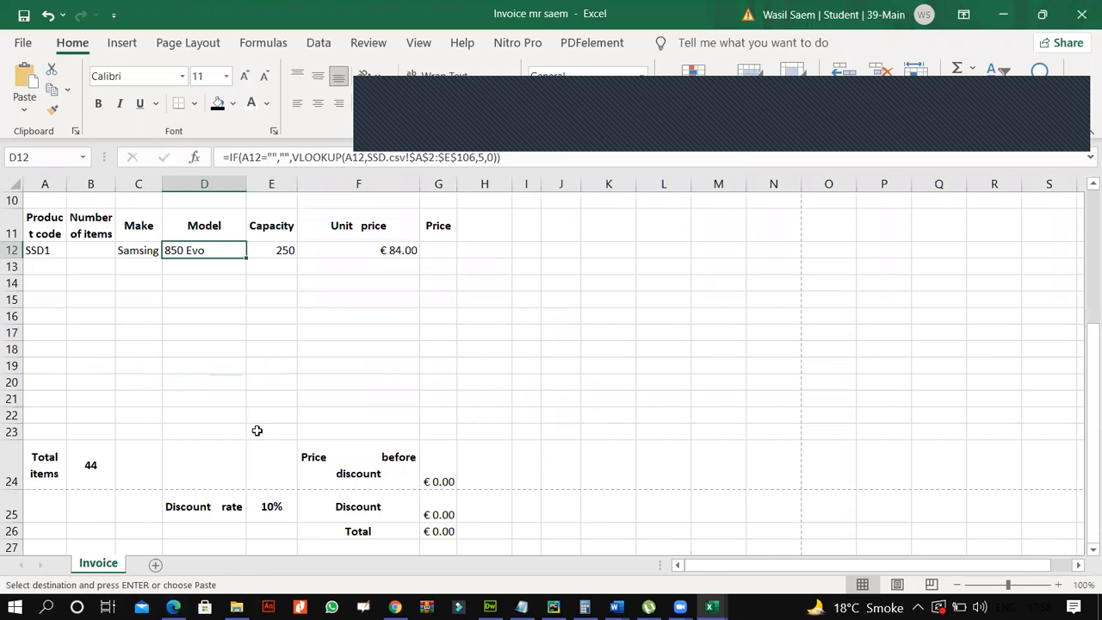
click(132, 296)
click(95, 248)
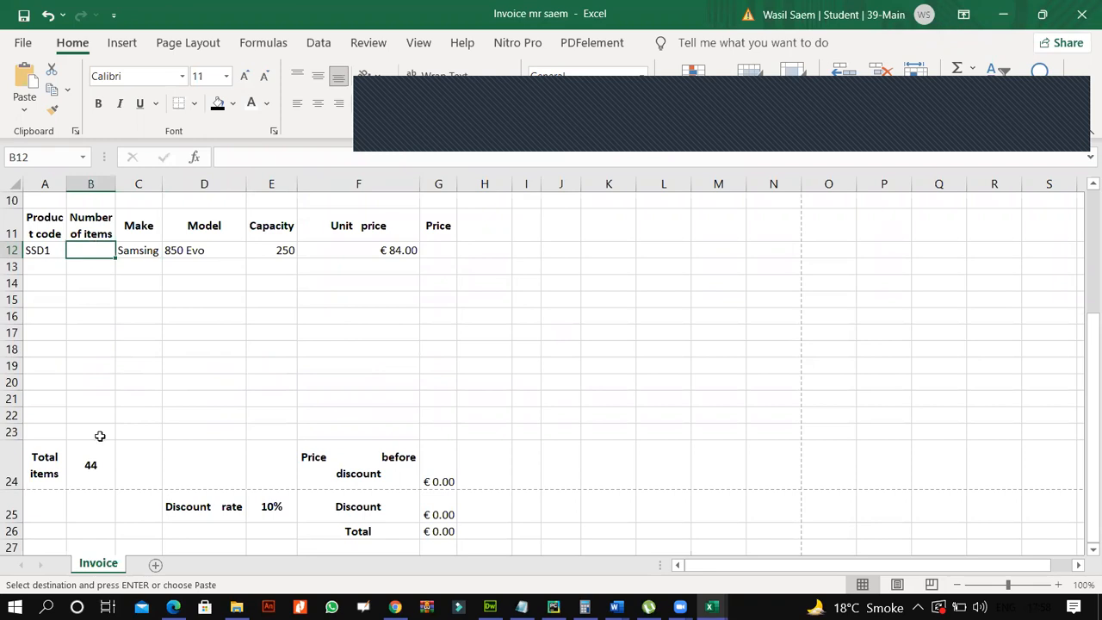
text(2)
click(137, 363)
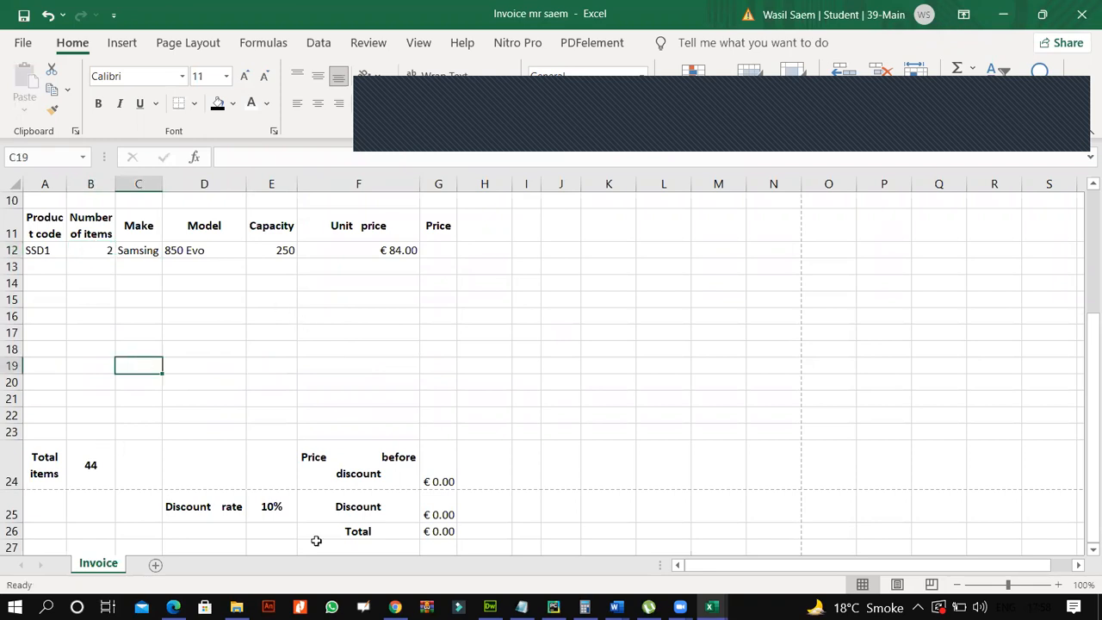
Copy product codes SSD10 and SSD11 from the SSD workbook and paste them into cells A13:A14 of the invoice
click(711, 606)
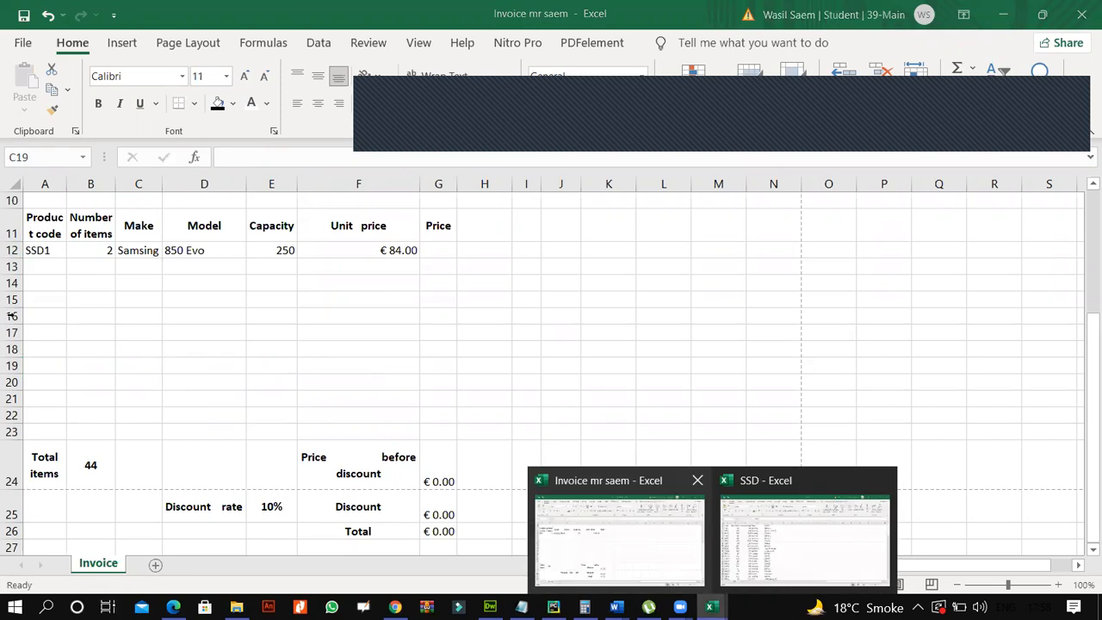
click(805, 533)
drag(51, 366, 57, 388)
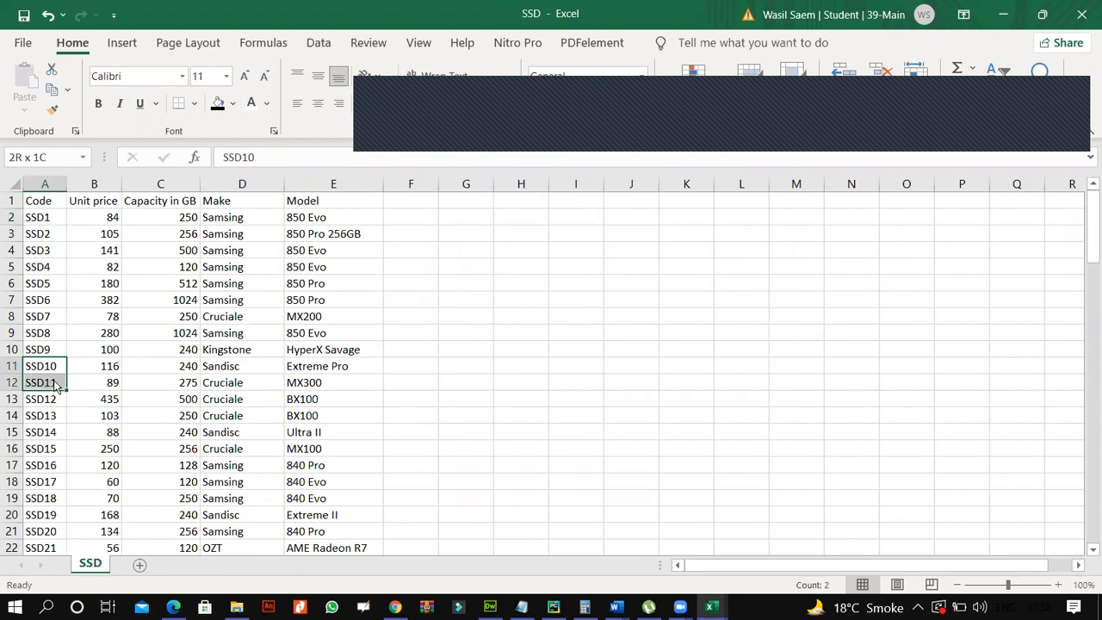
right_click(56, 388)
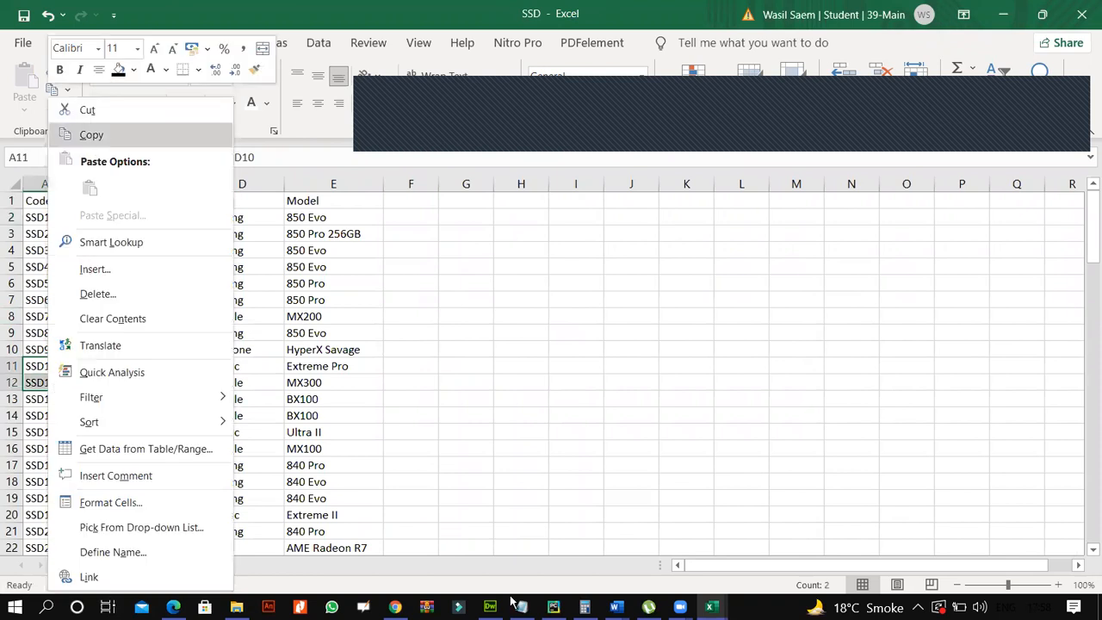
key(ctrl+c)
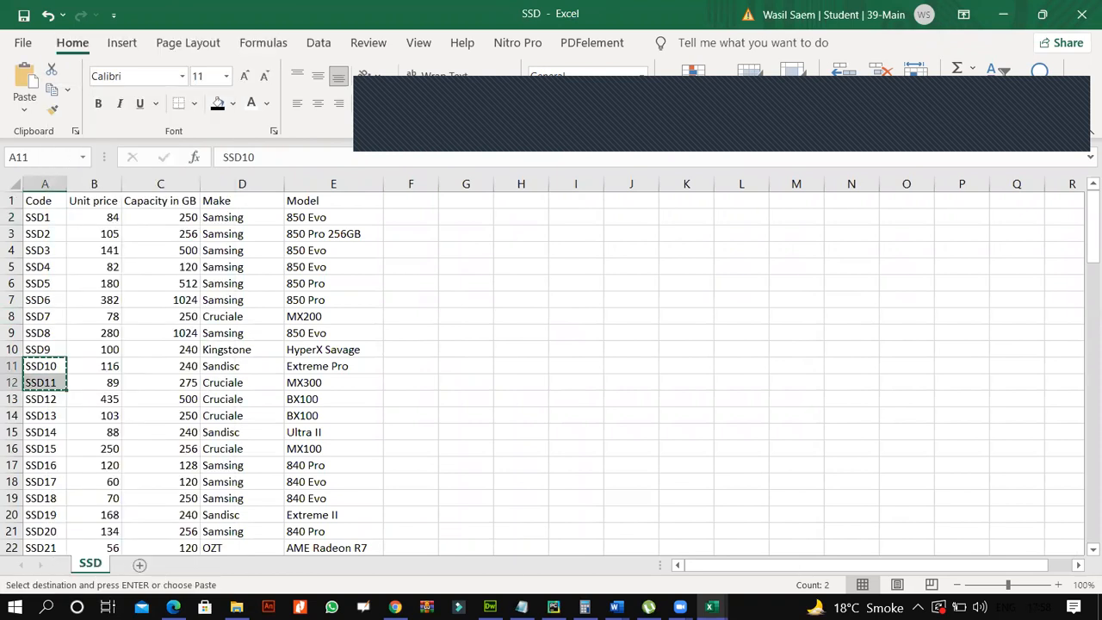
key(ctrl+Tab)
right_click(34, 275)
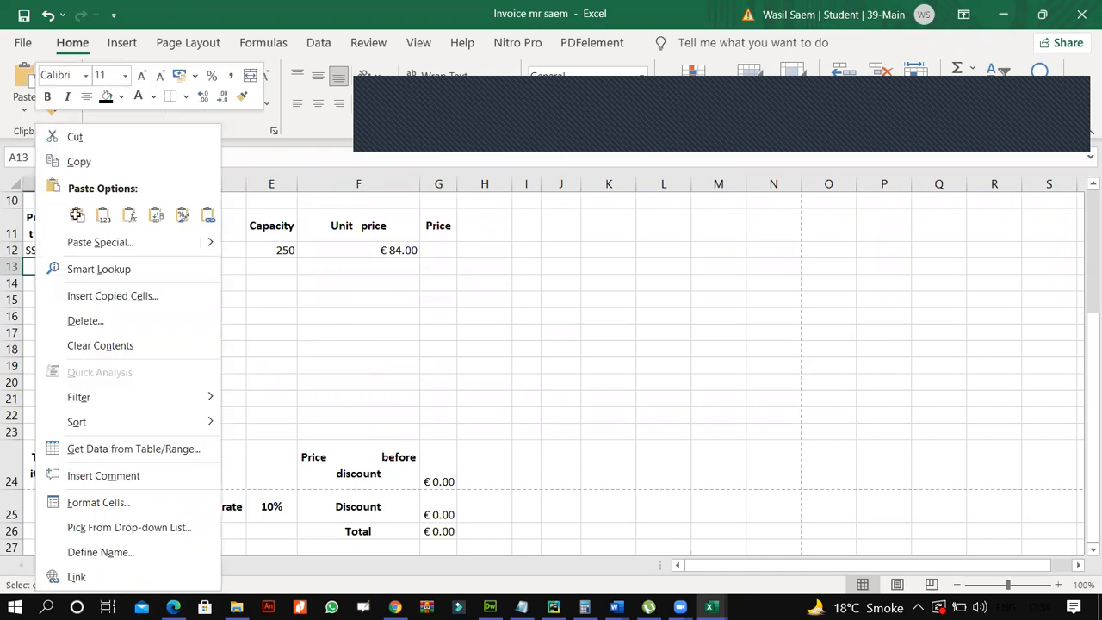
click(74, 215)
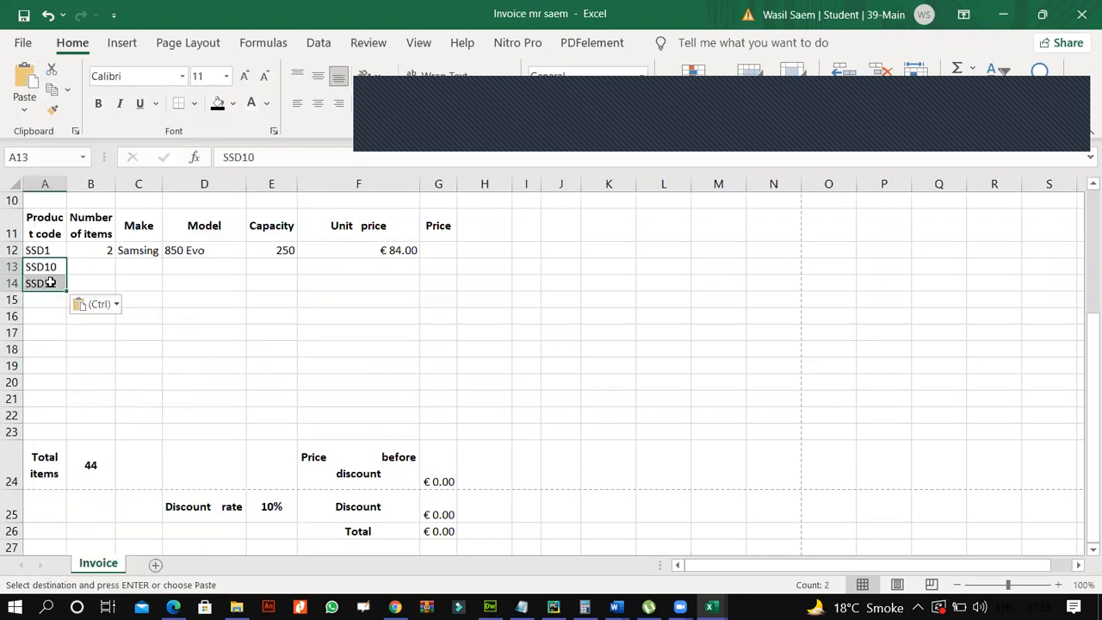
click(49, 284)
Fill the number of items, make, model, capacity and unit price from row 12 down to row 14
click(109, 250)
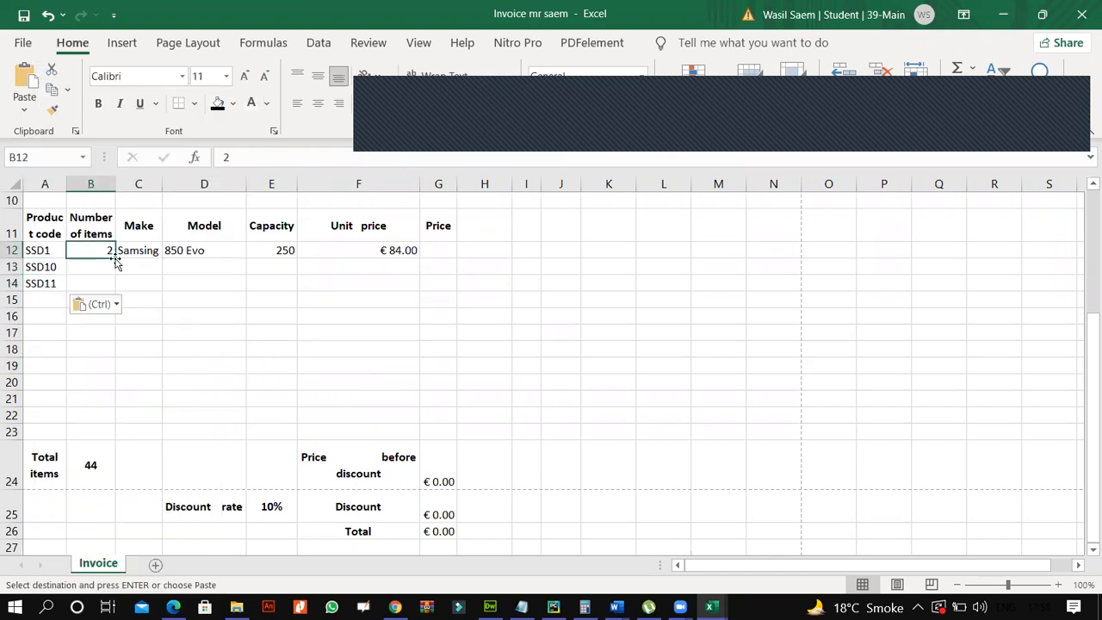
drag(114, 258, 114, 287)
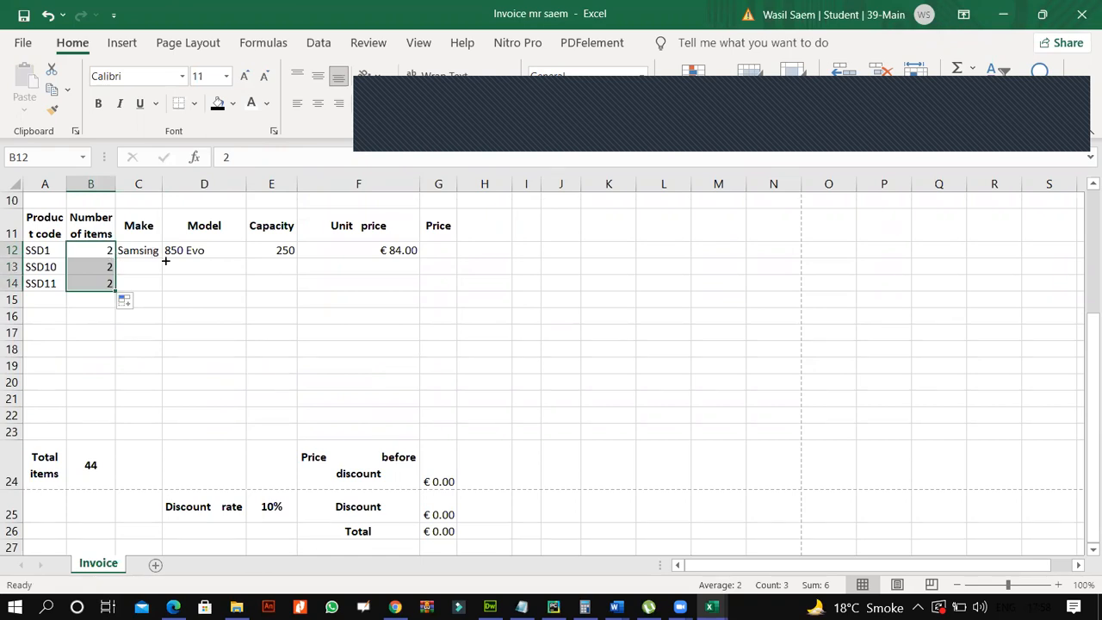
click(159, 255)
double_click(162, 259)
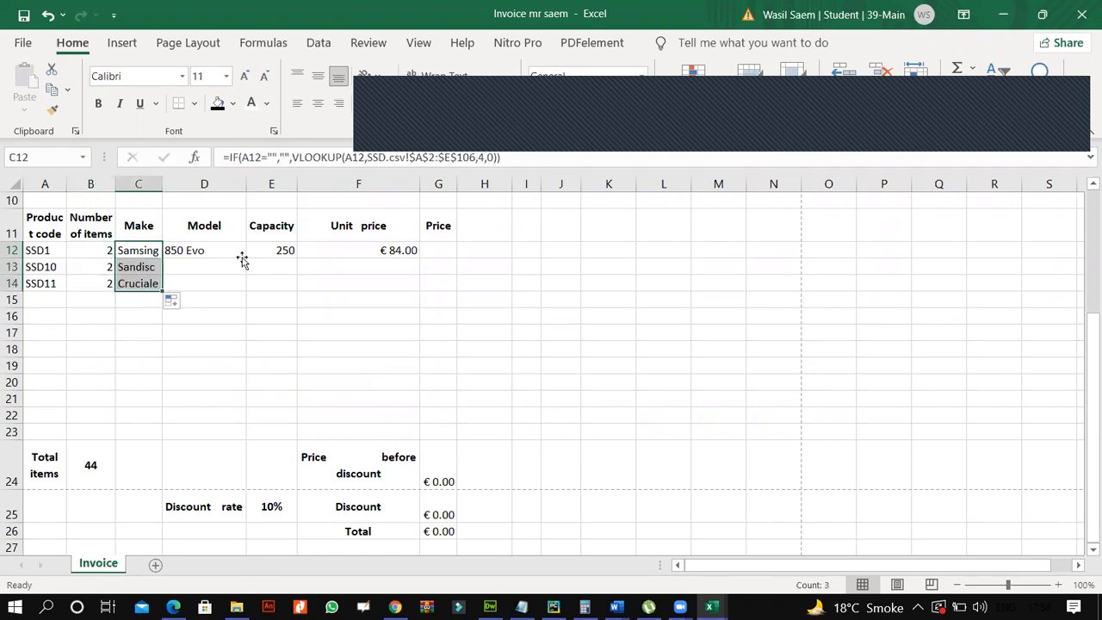
click(242, 257)
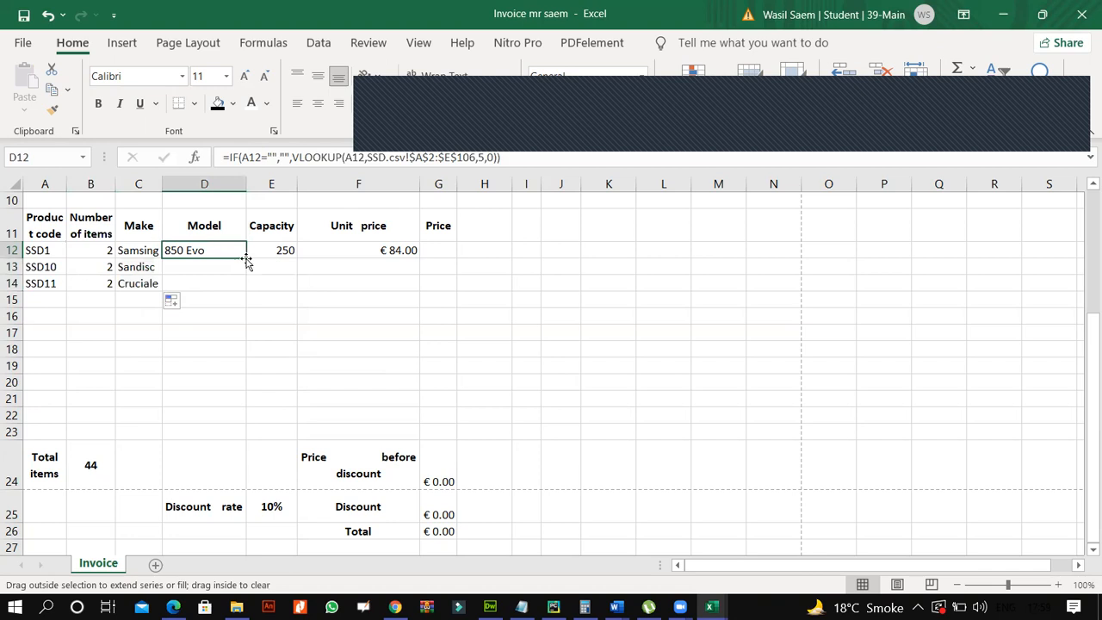
double_click(248, 261)
click(291, 250)
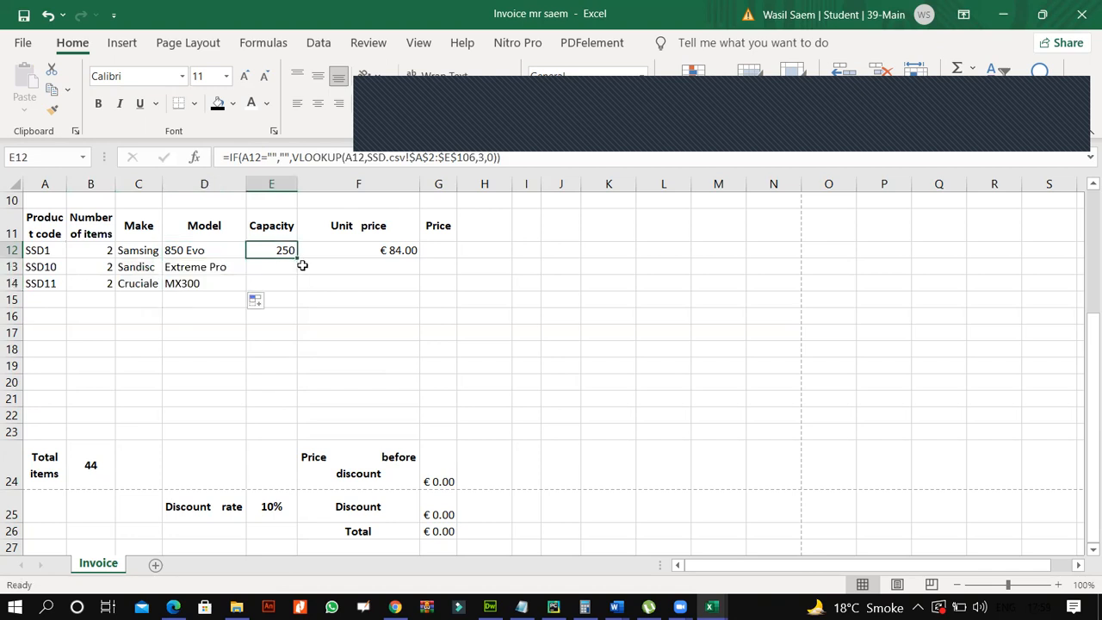
double_click(299, 260)
click(398, 249)
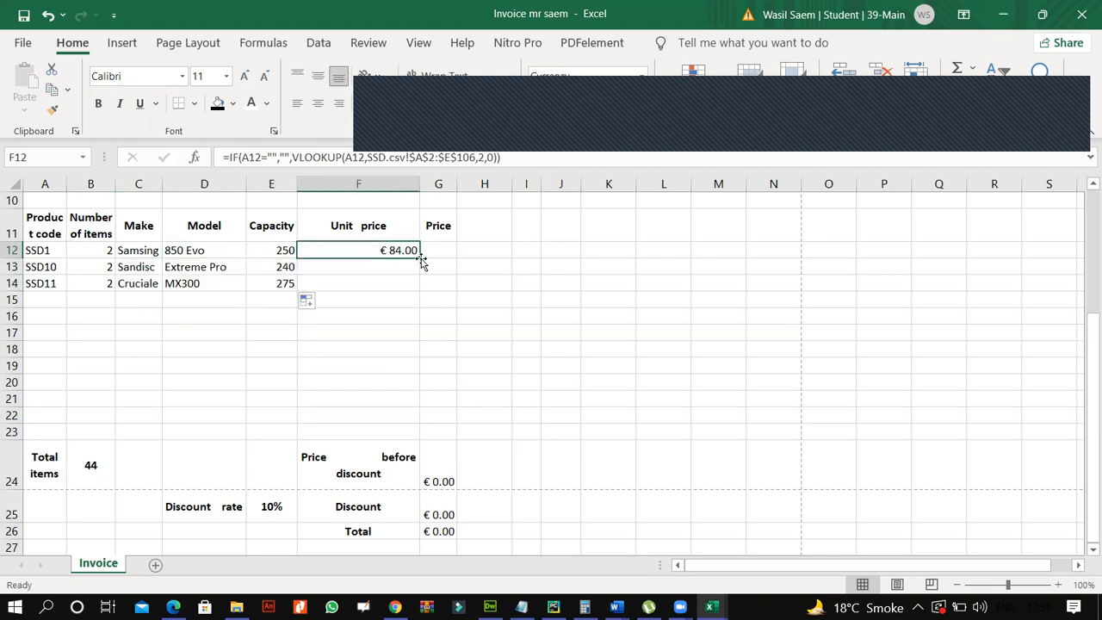
double_click(421, 259)
click(405, 355)
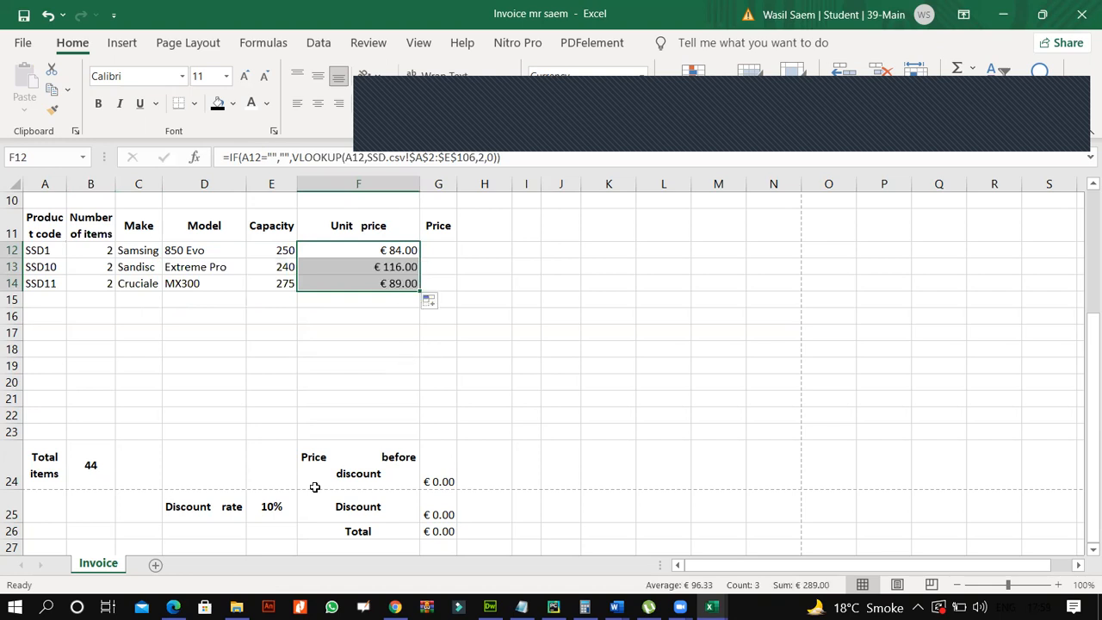
click(335, 387)
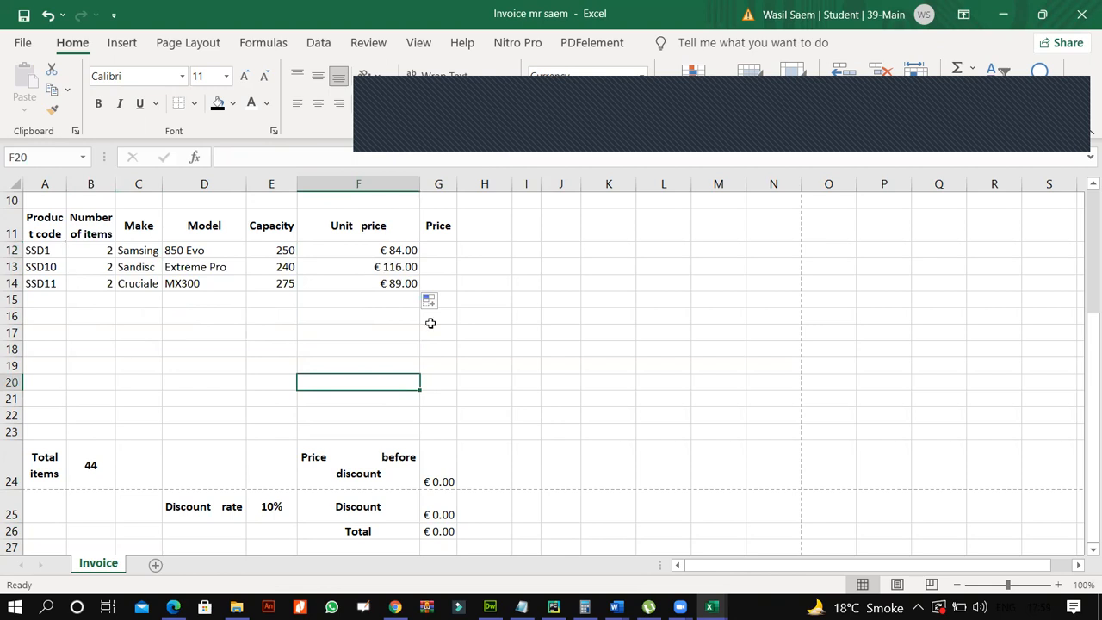
Enter the formula =F12*B12 in Price cell G12 and fill it down to G14
click(444, 250)
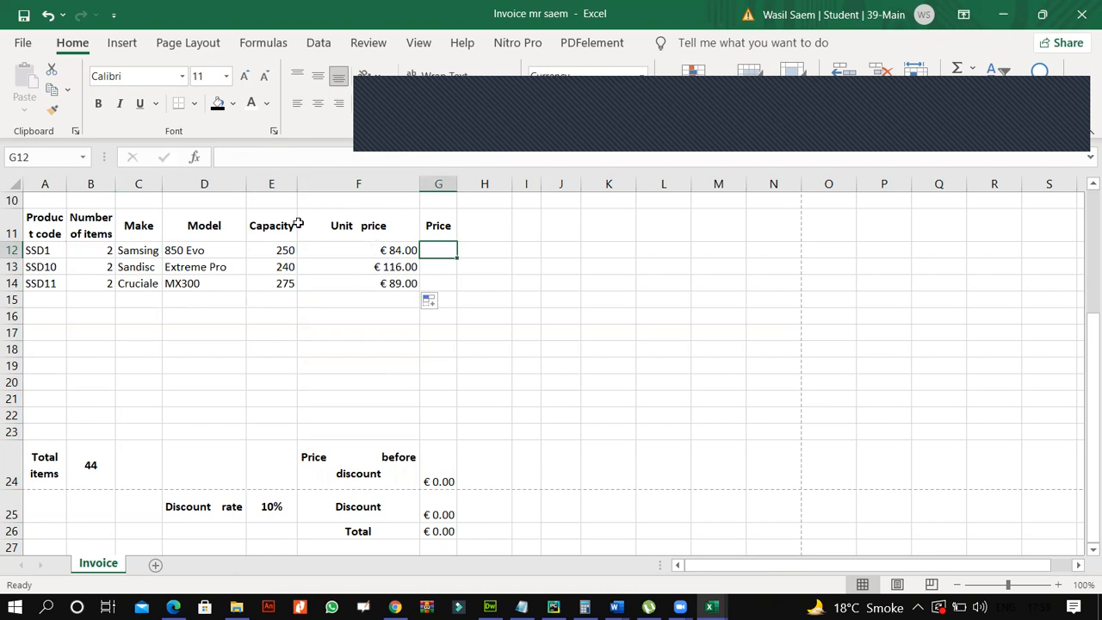
click(277, 160)
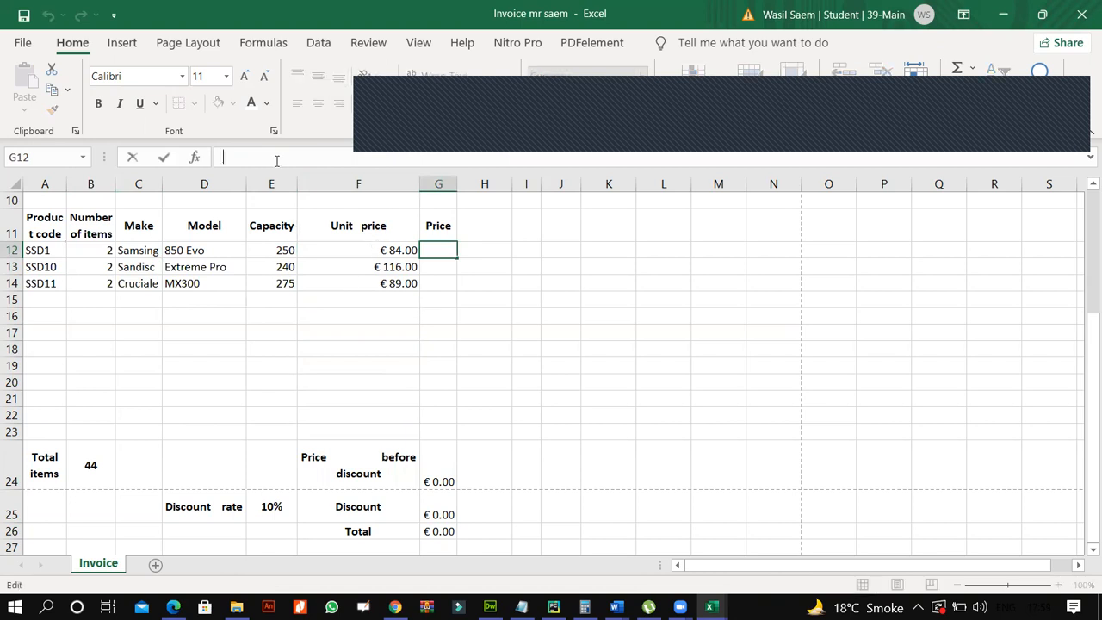
text(=)
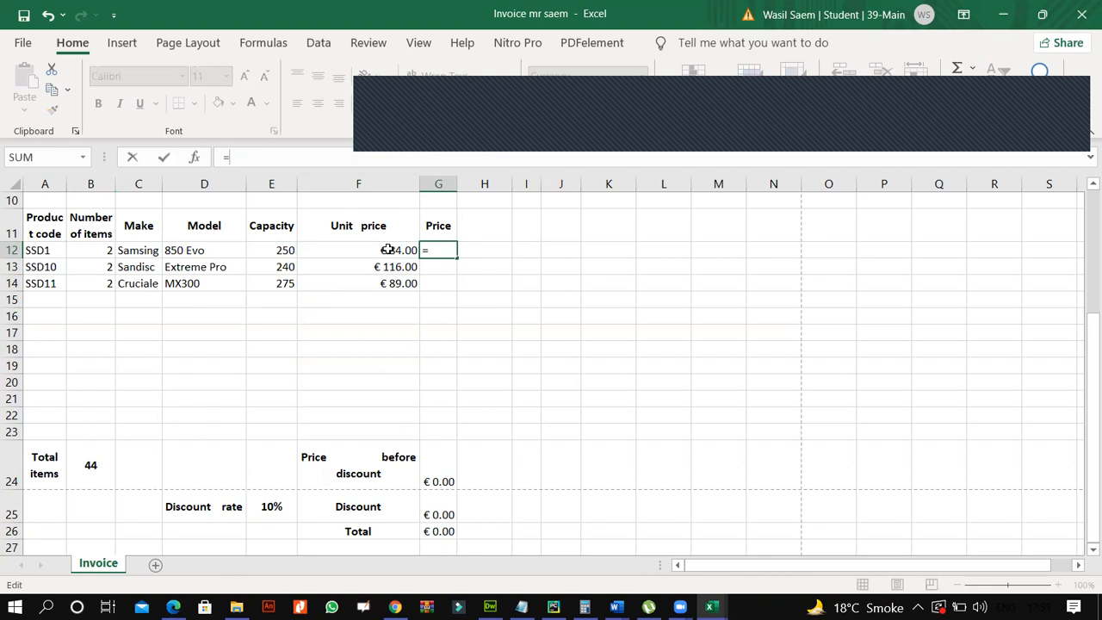
click(388, 249)
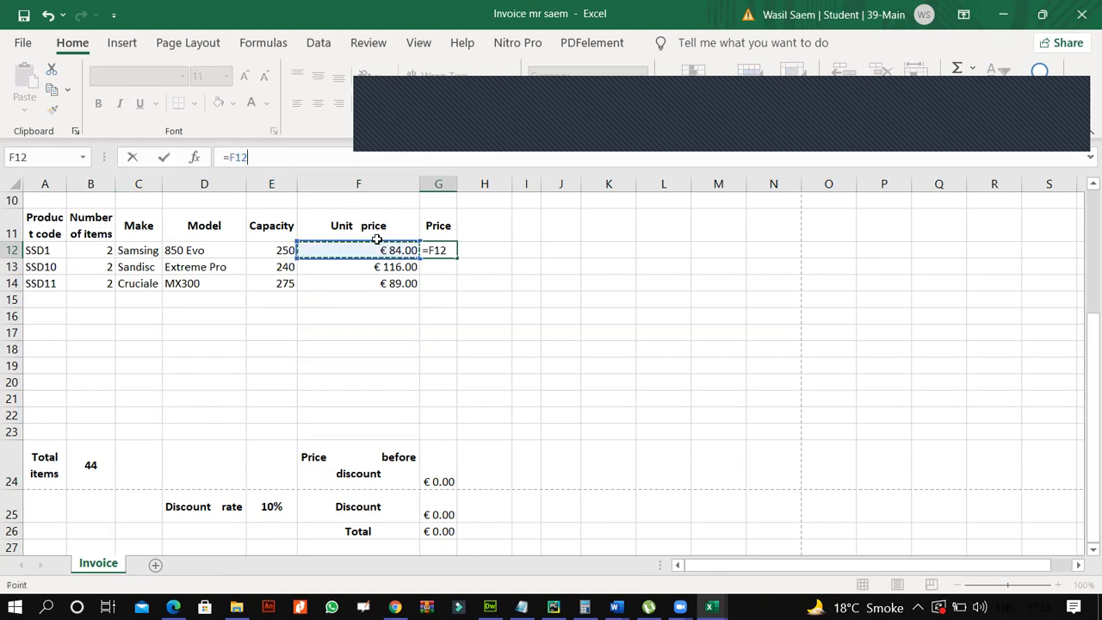
text(*)
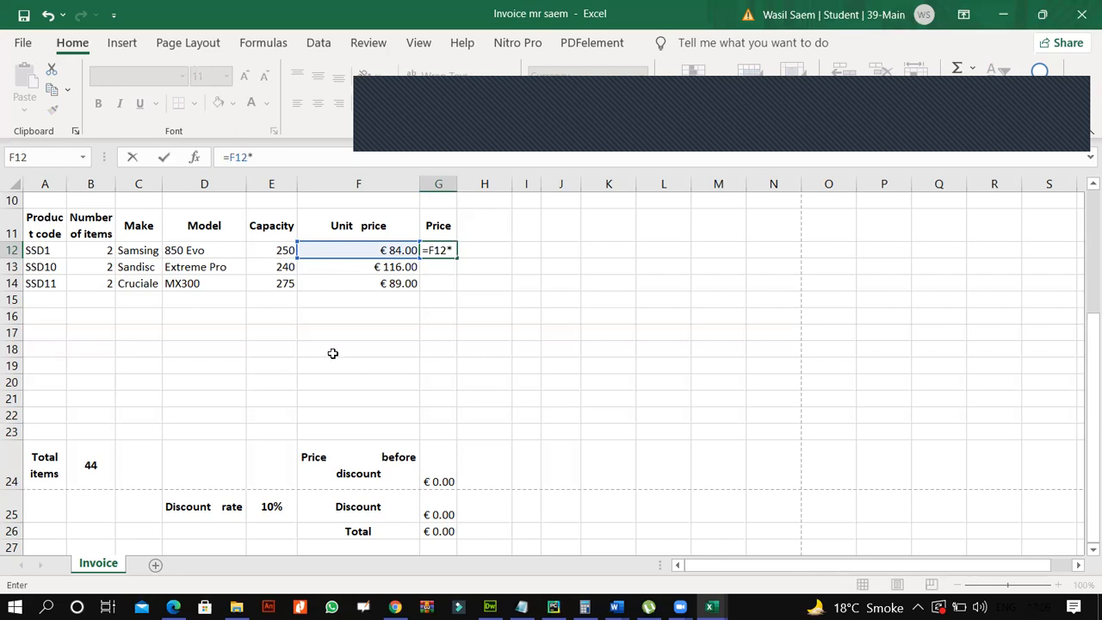
click(93, 249)
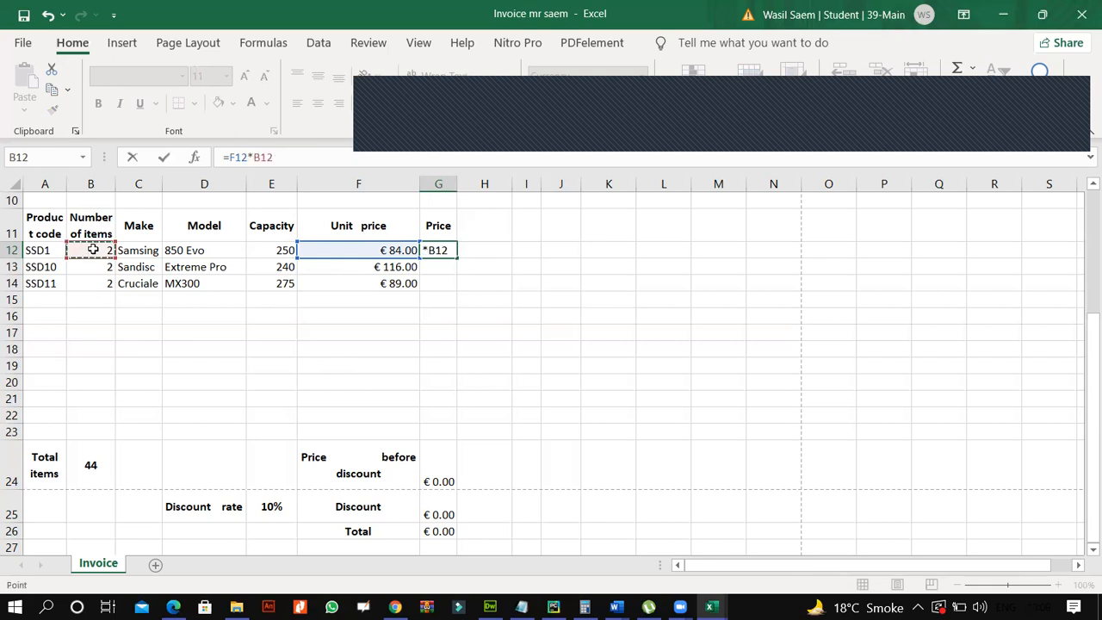
key(Return)
click(465, 249)
drag(470, 259, 484, 280)
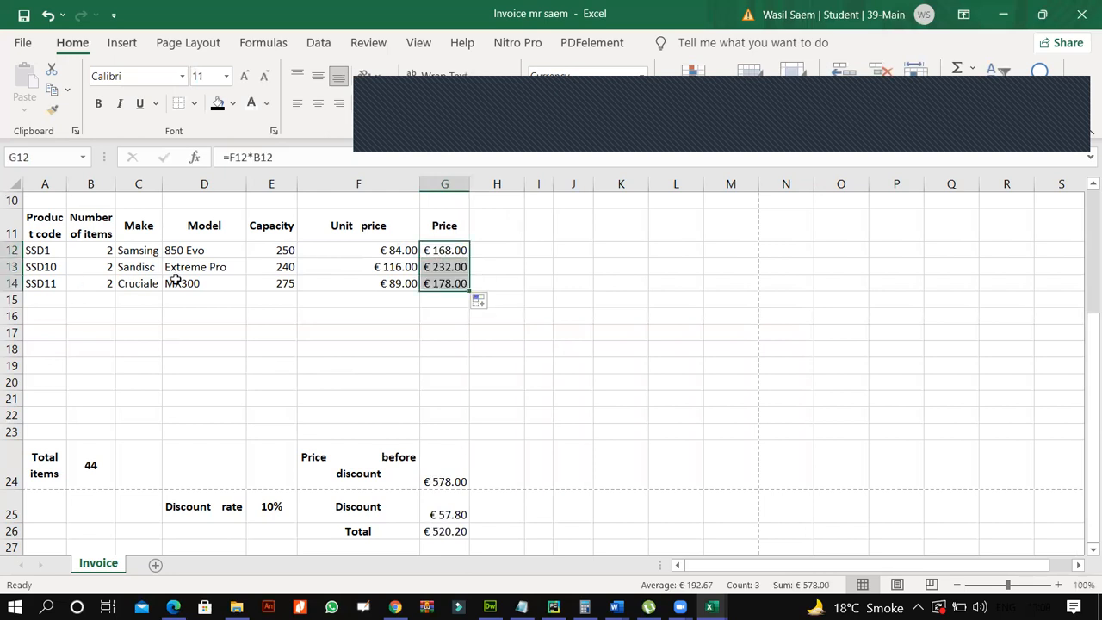
Try product code SSD114 in cell A14 of the invoice, and undo the change
click(58, 265)
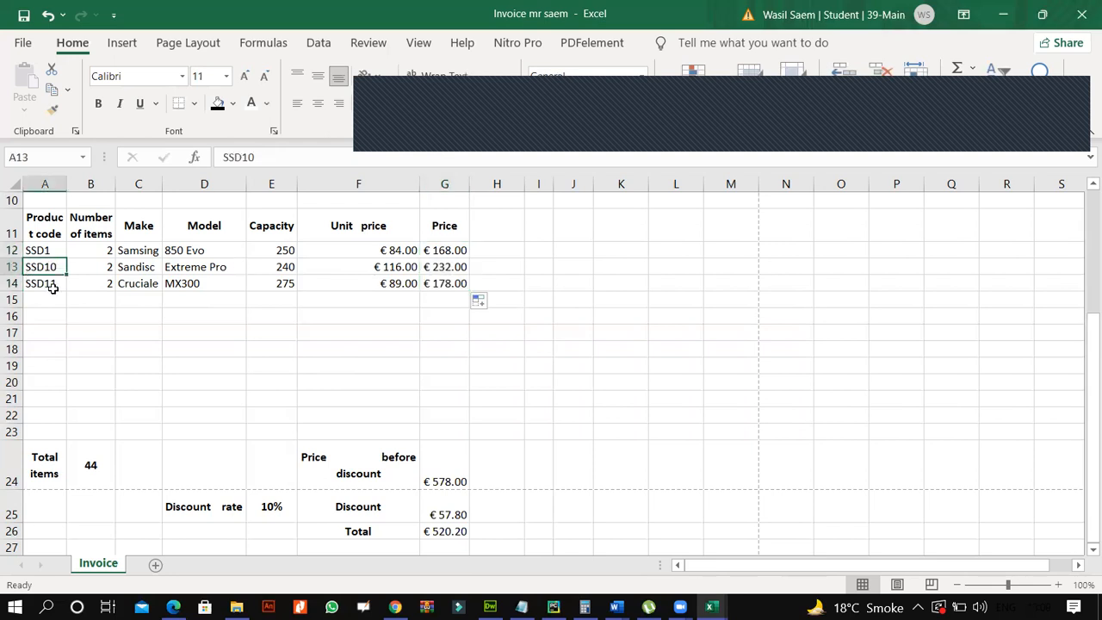
click(50, 328)
click(55, 279)
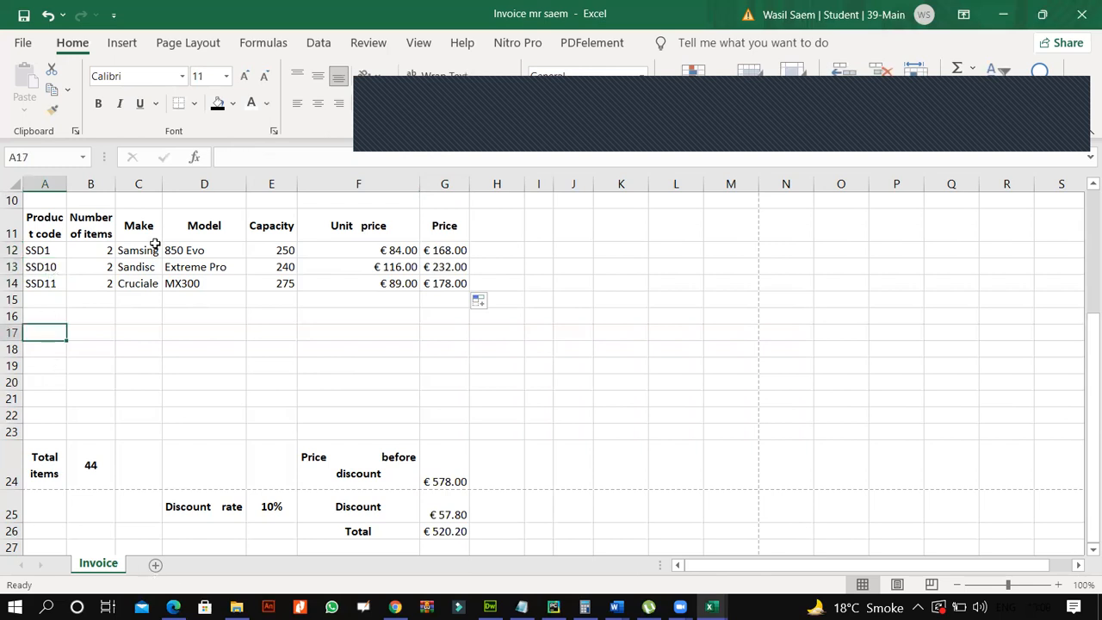
click(265, 152)
text(4)
click(251, 351)
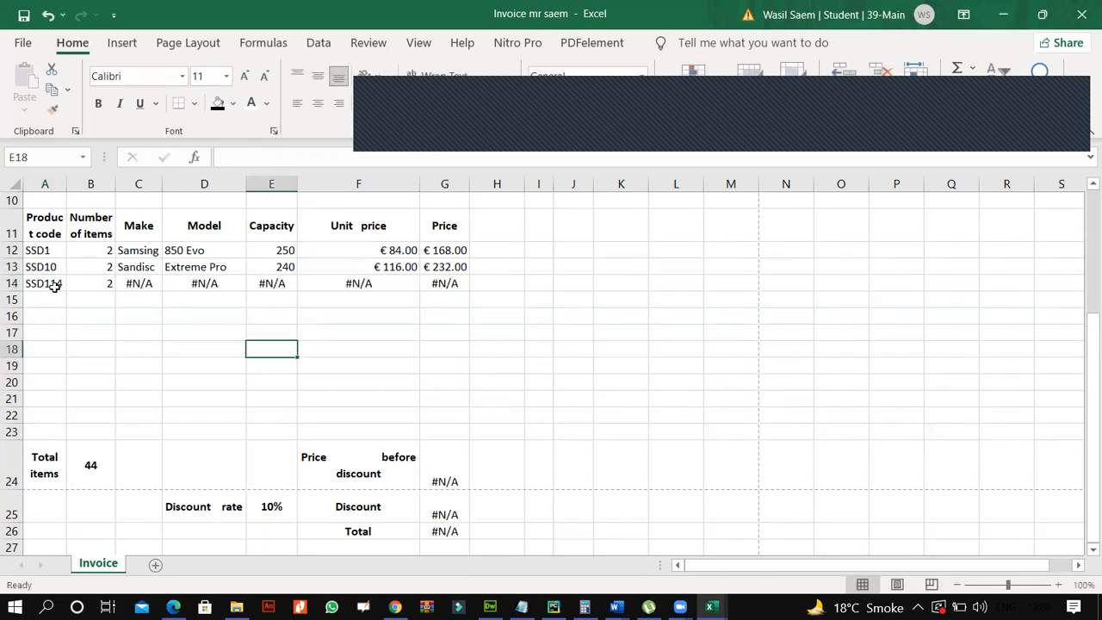
click(54, 287)
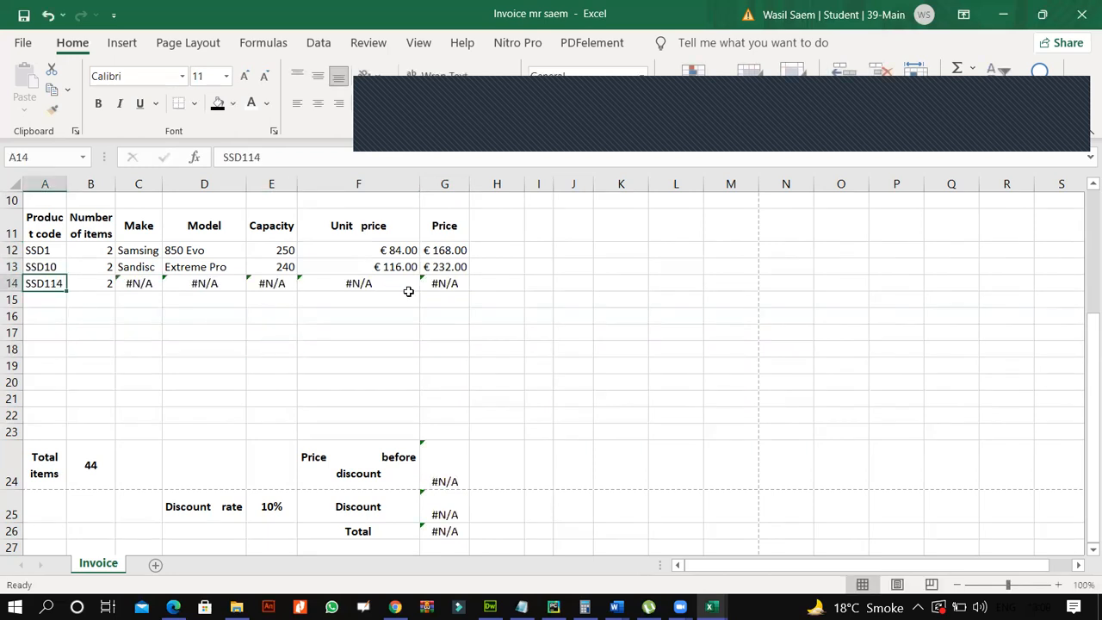
key(ctrl+z)
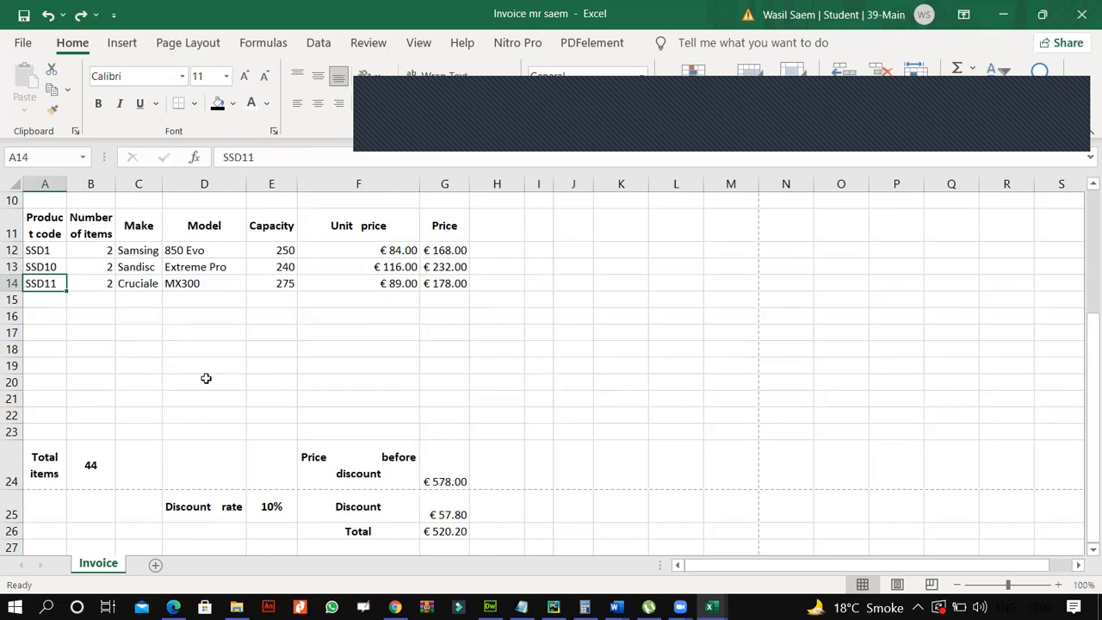
In the question paper PDF, tick question 13's first four sub-points in pen and mark the table's expected outcome cell for G12
click(174, 606)
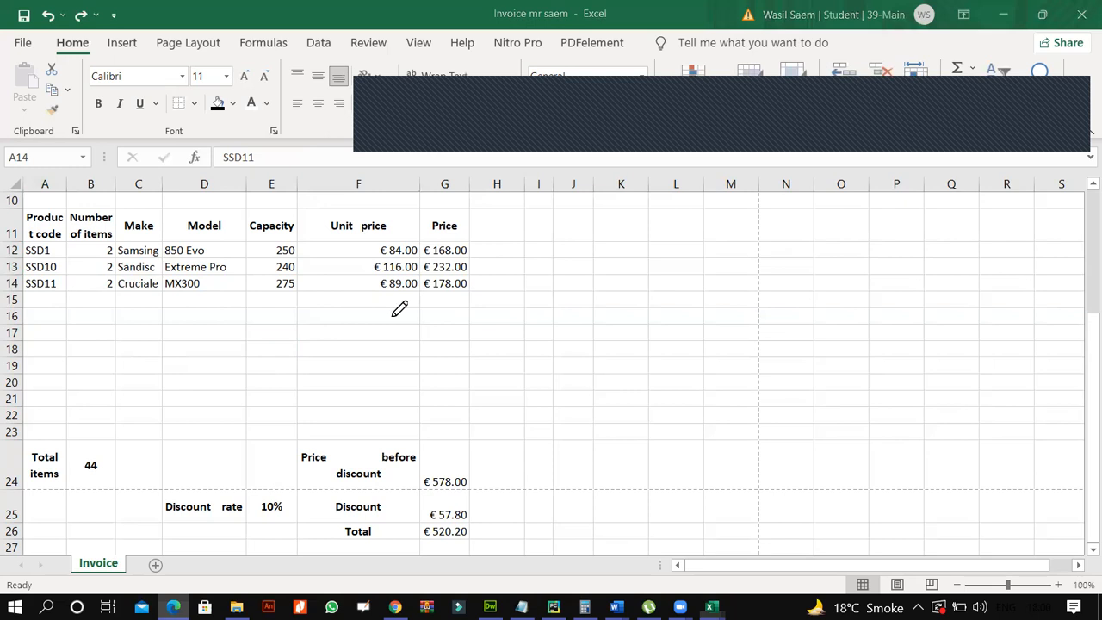
scroll(267, 252, up, 3)
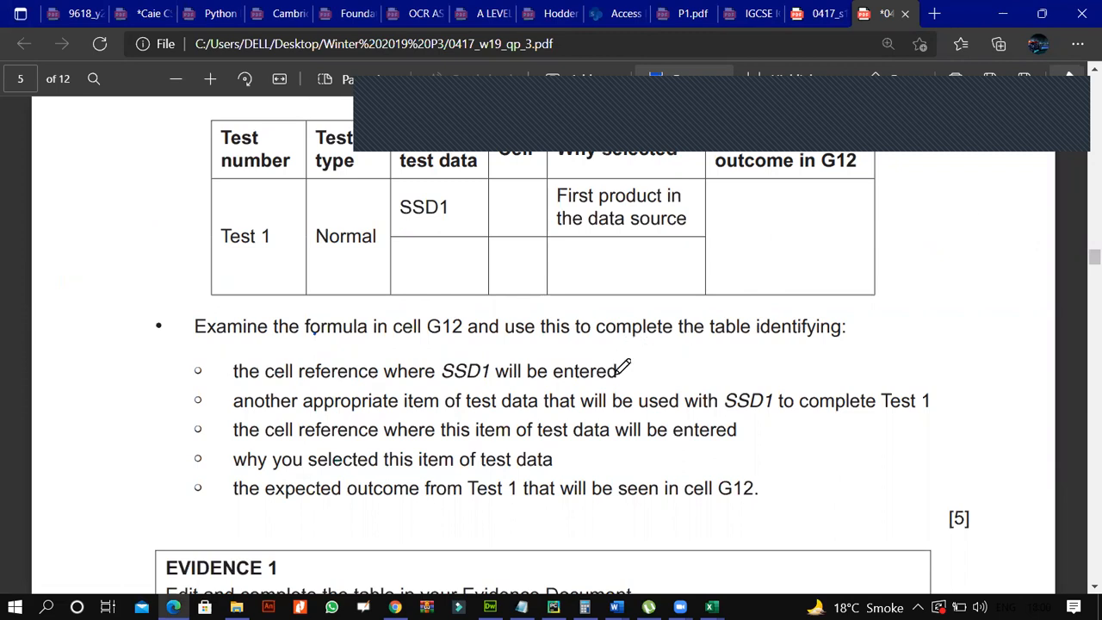
drag(481, 353, 510, 344)
drag(568, 389, 601, 384)
drag(746, 425, 761, 421)
drag(561, 450, 575, 445)
drag(778, 220, 766, 240)
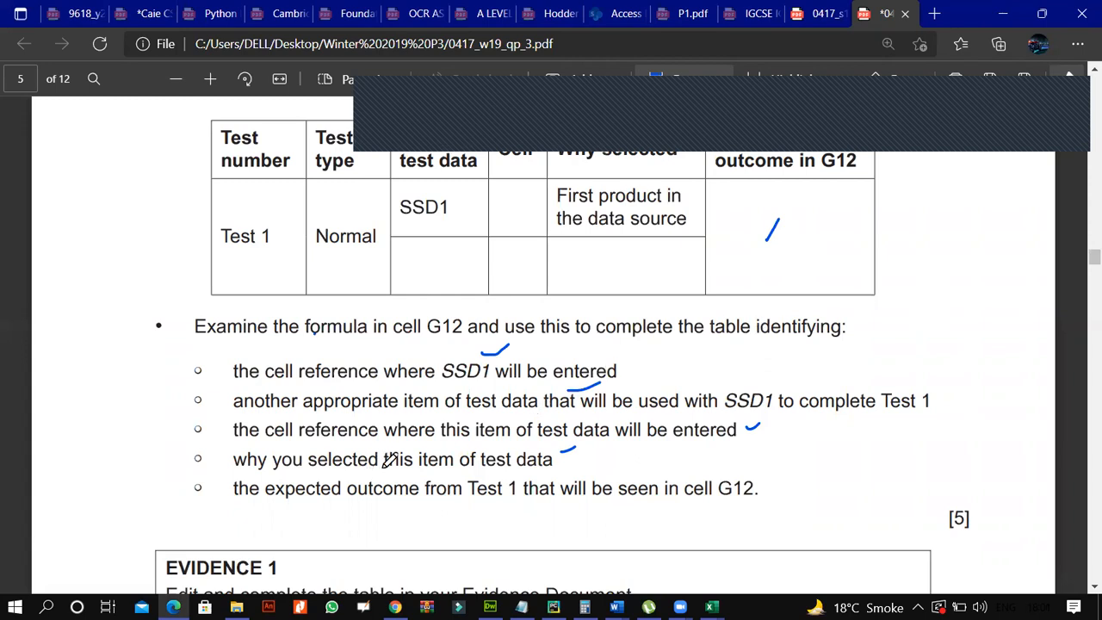
Handwrite the range 10 – 50 above the Evidence 1 box, with down arrows under both numbers and a stroke after 50
scroll(385, 457, down, 1)
mouse_move(427, 447)
mouse_down()
mouse_move(431, 464)
mouse_move(535, 451)
mouse_up()
mouse_move(560, 440)
mouse_down()
mouse_move(560, 457)
mouse_move(591, 443)
mouse_up()
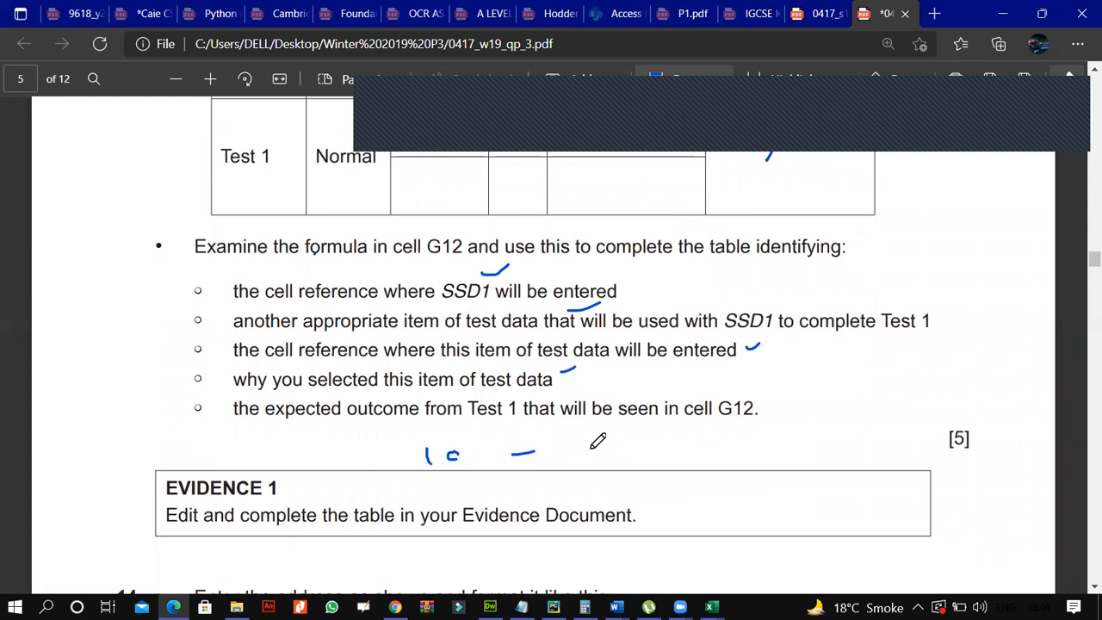
drag(438, 474, 440, 480)
mouse_move(591, 460)
mouse_down()
mouse_move(593, 474)
mouse_move(600, 461)
mouse_up()
drag(621, 440, 627, 430)
drag(855, 426, 904, 381)
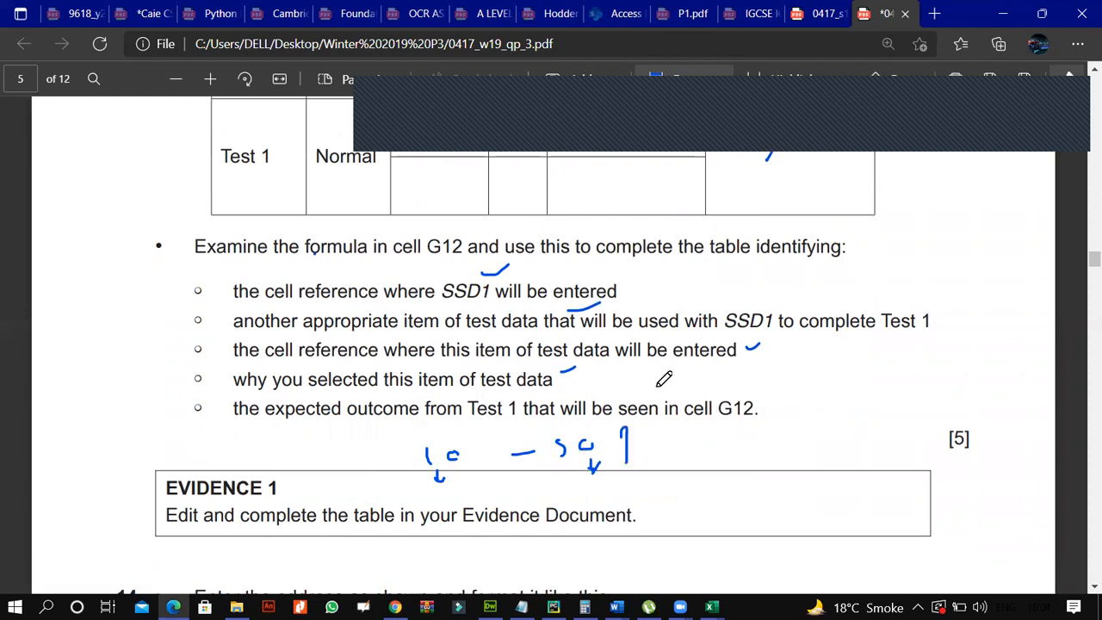
Put away the PDF drawing pen and copy the company name from the address in question 14
scroll(657, 376, down, 3)
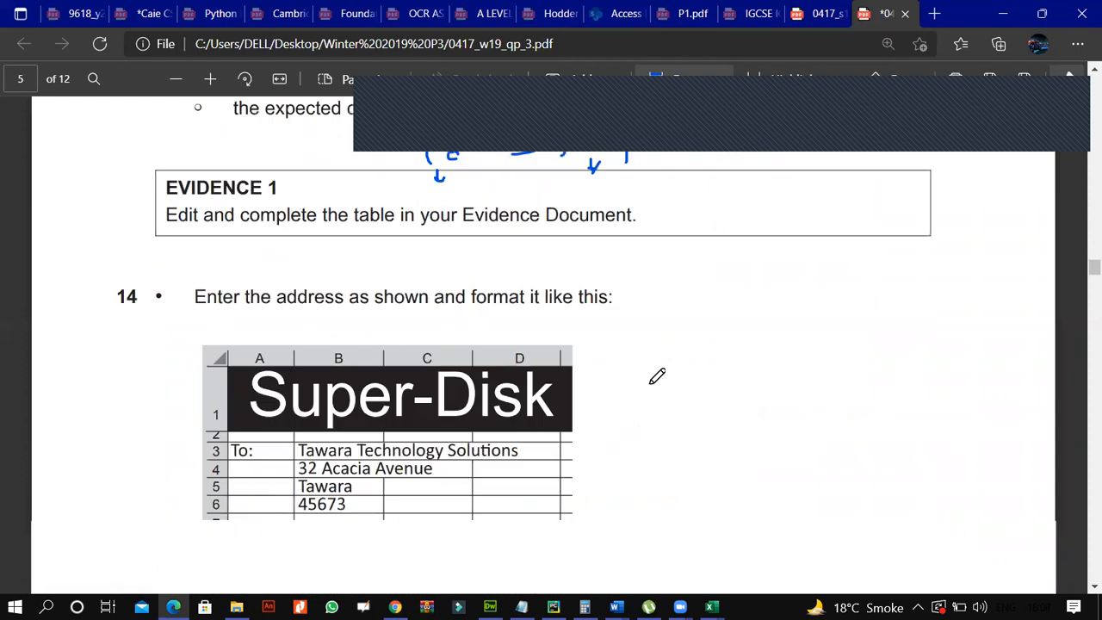
scroll(657, 376, down, 1)
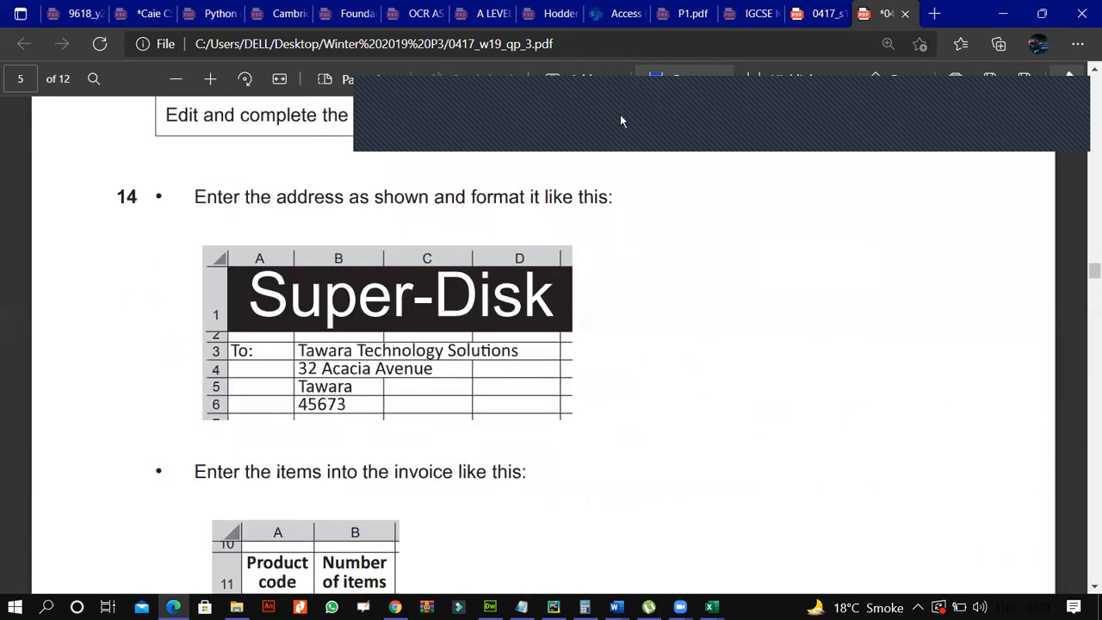
click(676, 72)
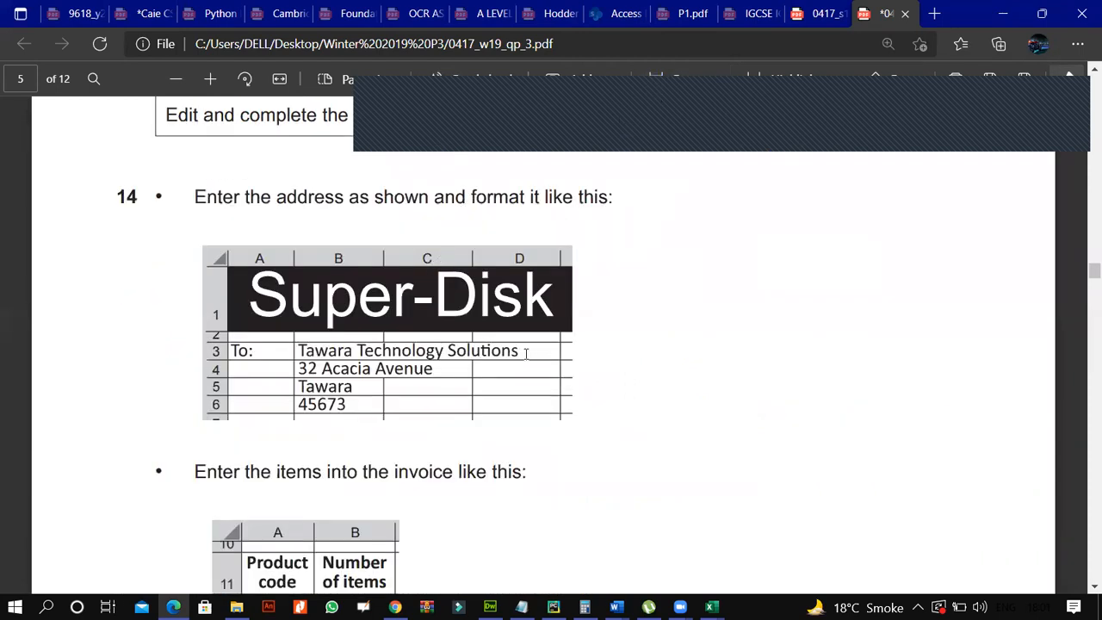
triple_click(300, 351)
key(ctrl+c)
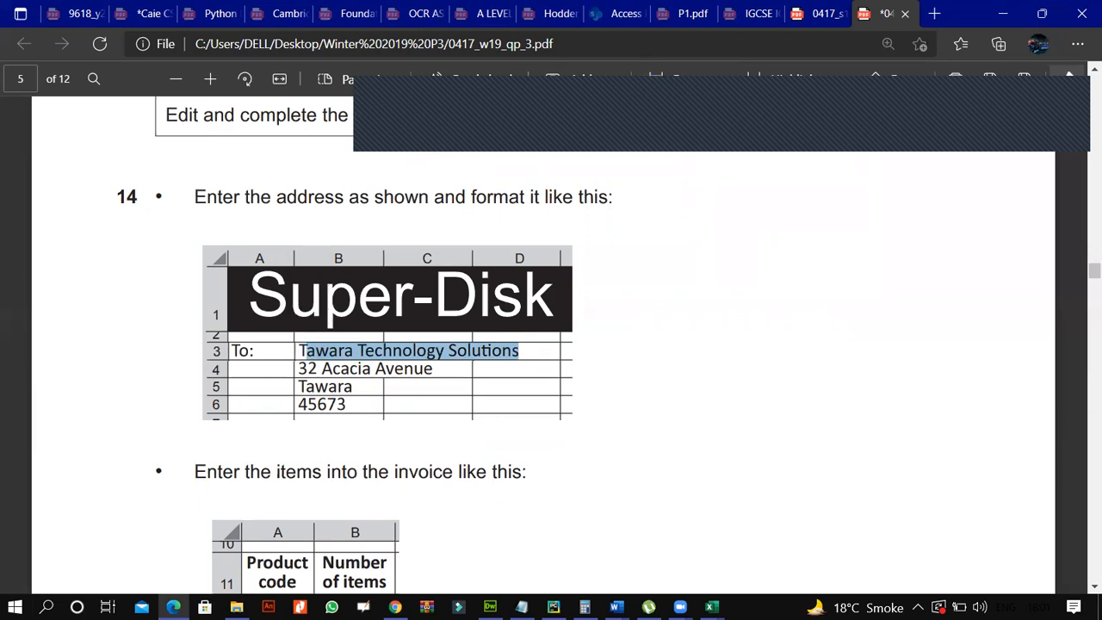
Switch to the Excel invoice and merge and centre cells B3:D3 beside the To: label
click(173, 607)
scroll(179, 505, up, 3)
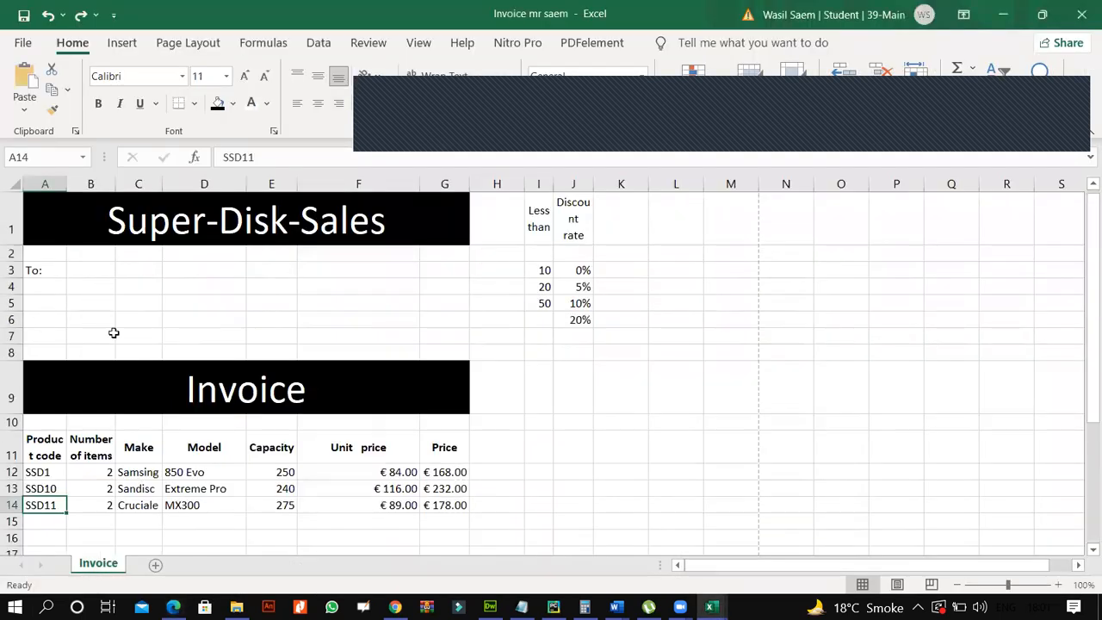
click(173, 607)
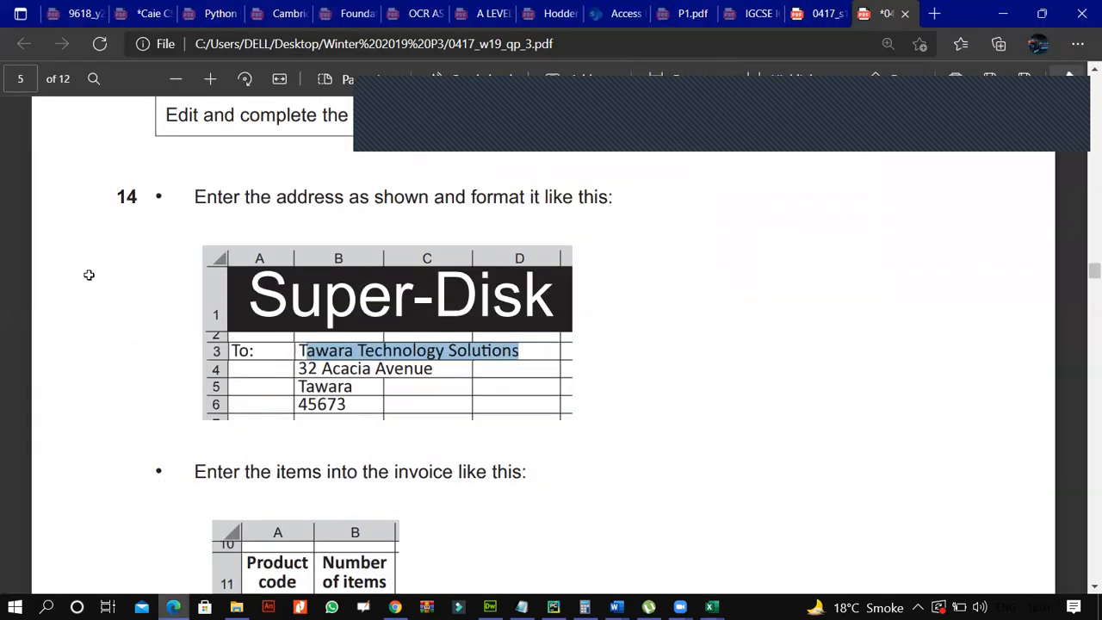
key(alt+Tab)
drag(106, 270, 193, 270)
click(420, 100)
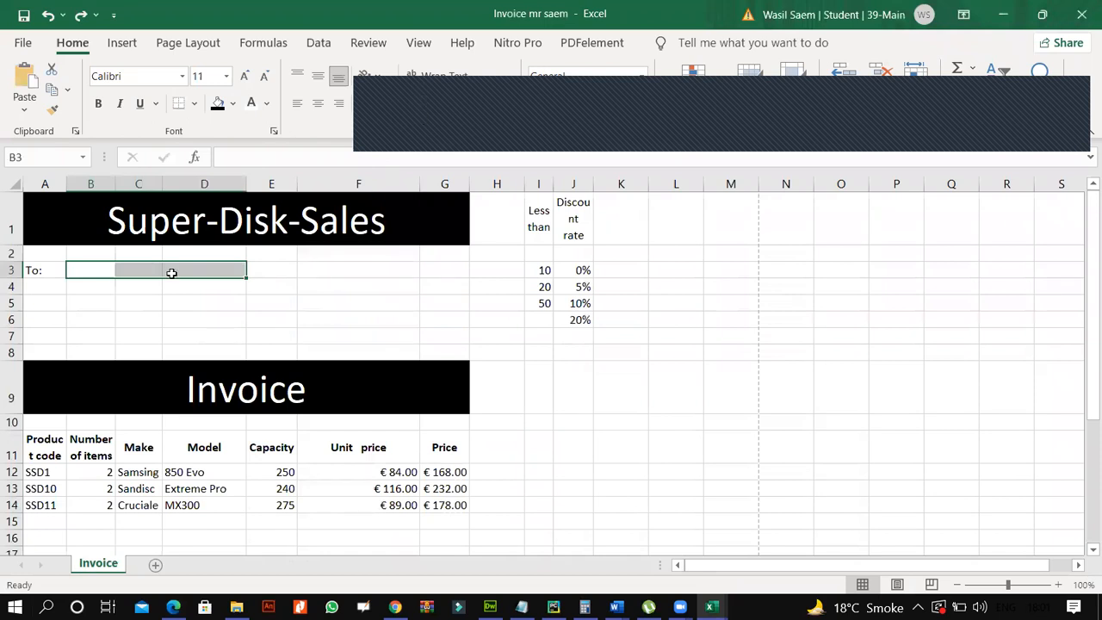
right_click(211, 224)
click(212, 217)
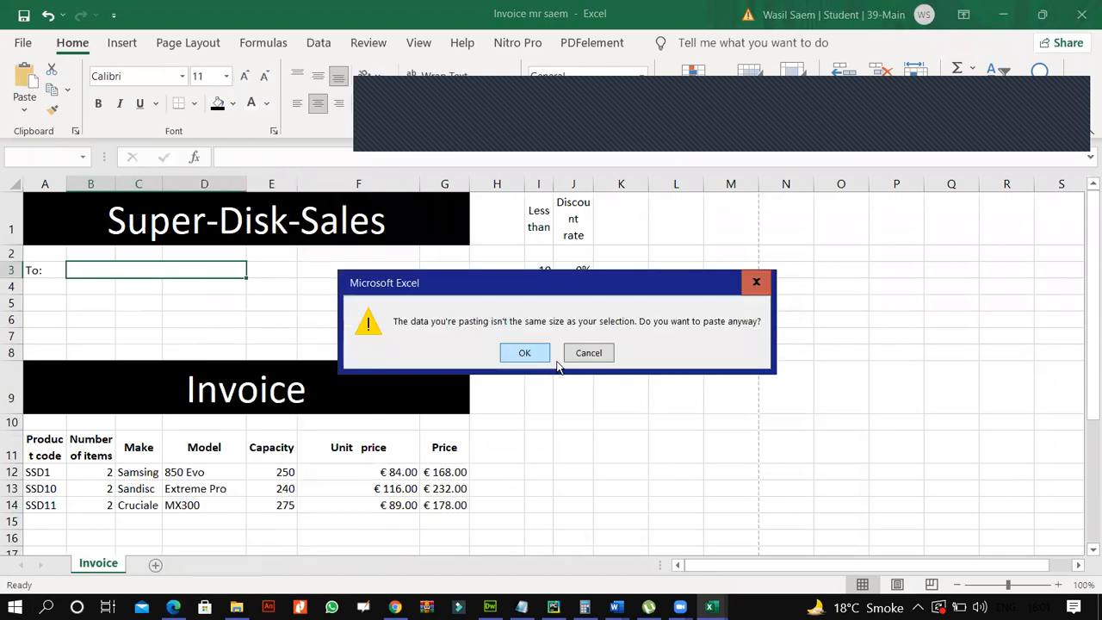
key(Return)
key(Return)
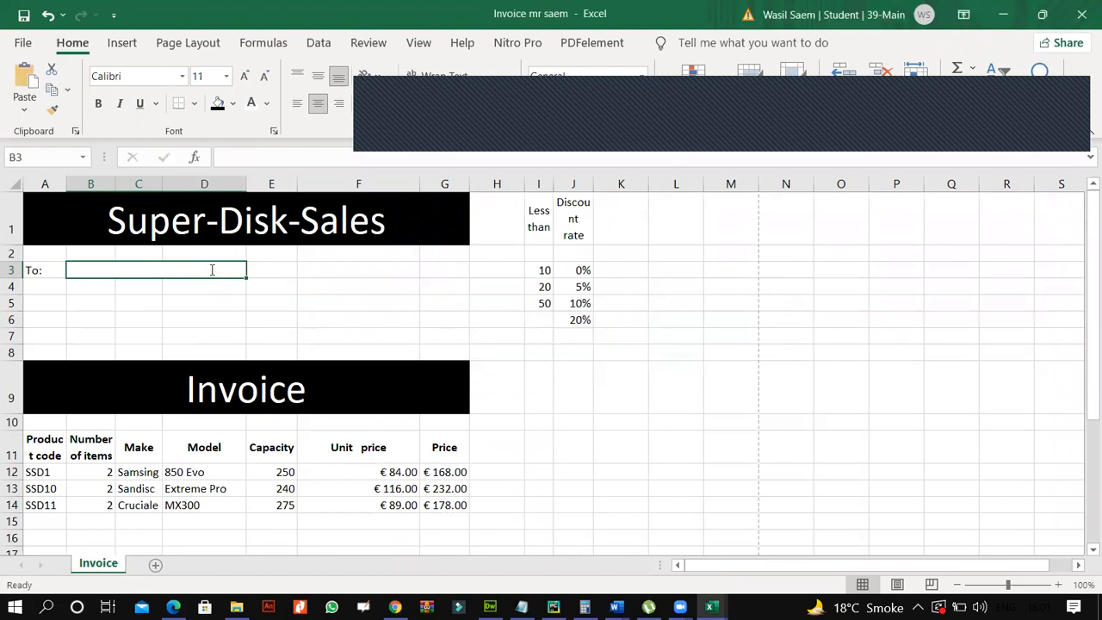
Enter the copied company name in merged cell B3 so it reads Tawara Technology Solutions
double_click(212, 270)
key(ctrl+v)
click(206, 303)
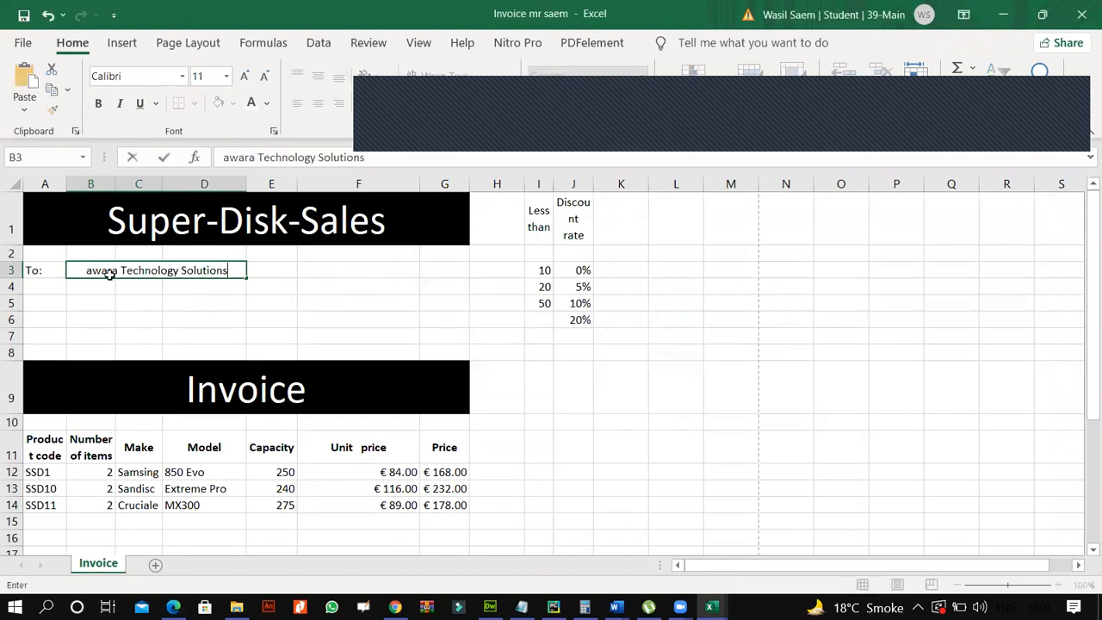
key(Up)
key(Up)
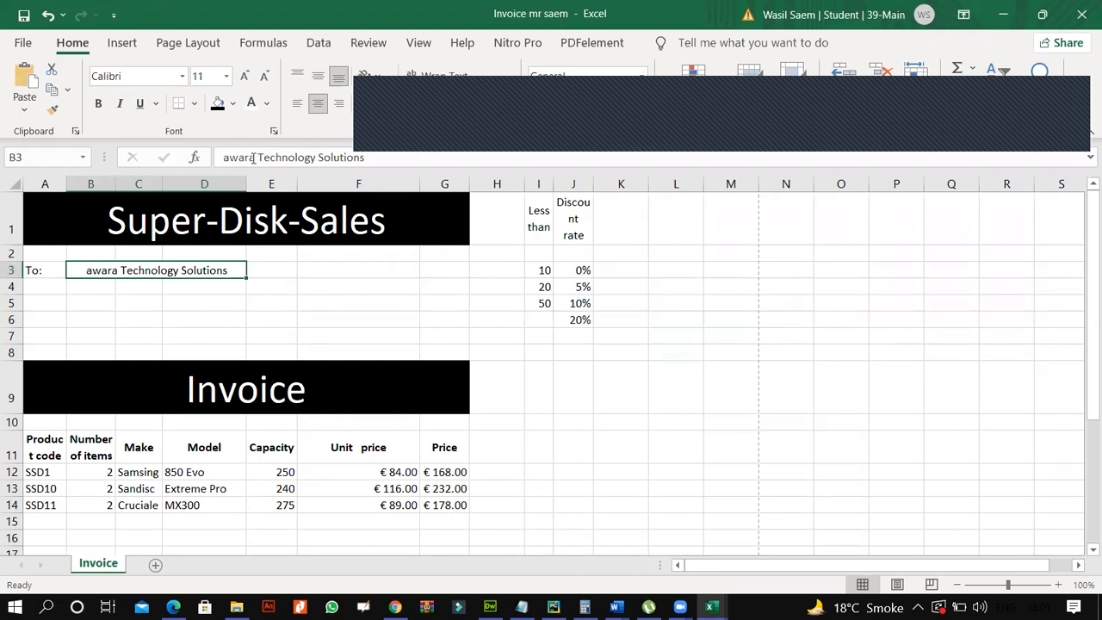
click(253, 158)
text(T)
Switch to the question paper PDF and copy the street line of question 14's address
key(alt+Tab)
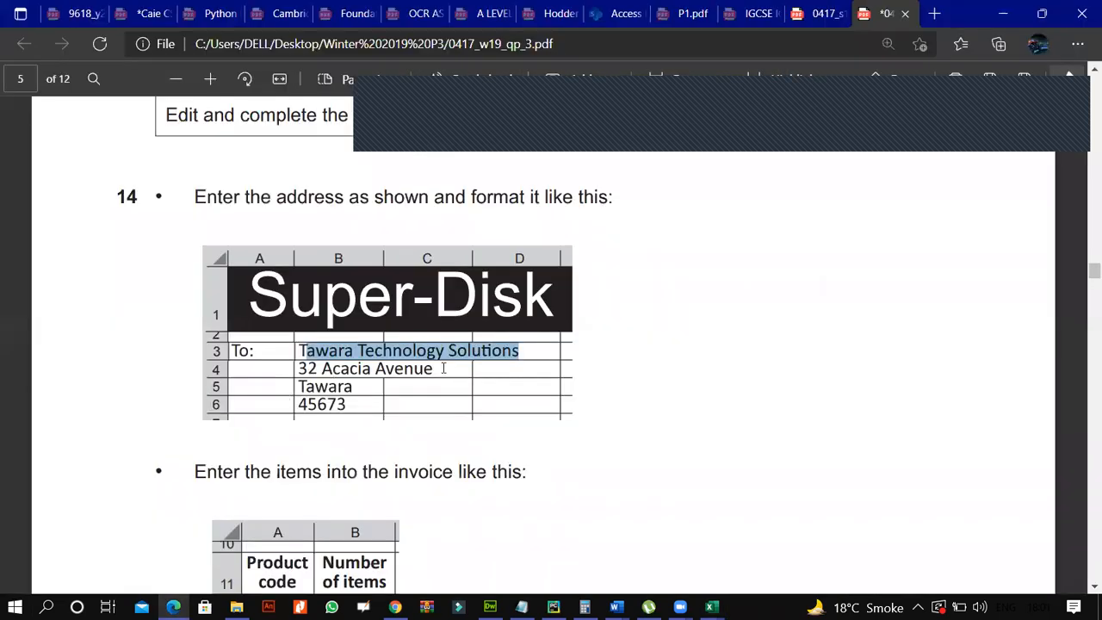
mouse_move(432, 368)
mouse_down()
mouse_move(291, 371)
mouse_move(422, 373)
mouse_up()
click(328, 369)
double_click(405, 370)
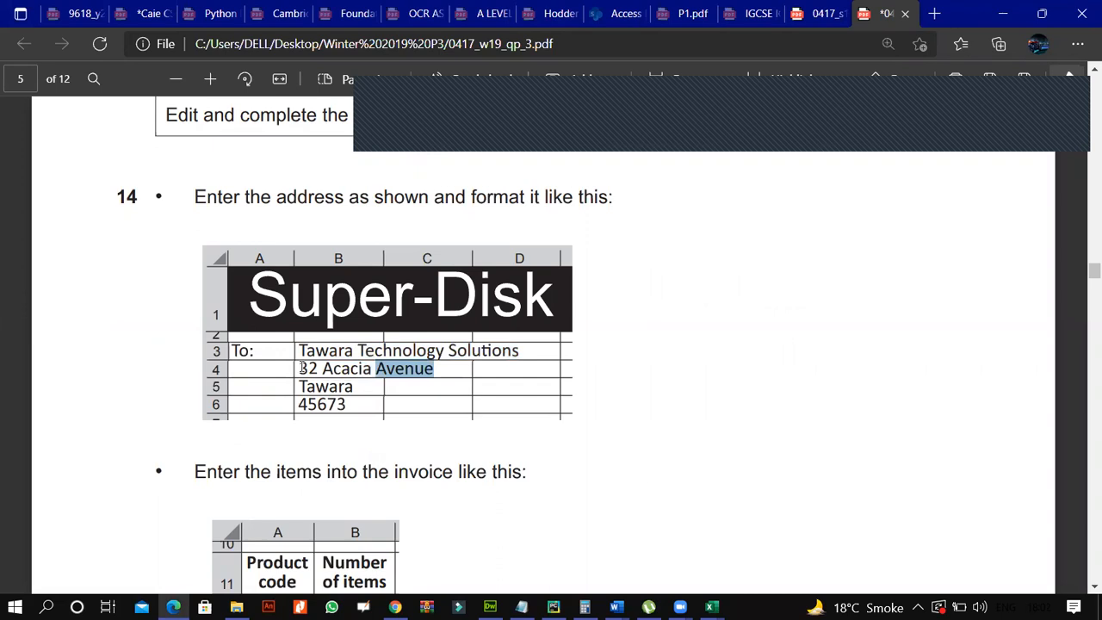
shift+click(302, 369)
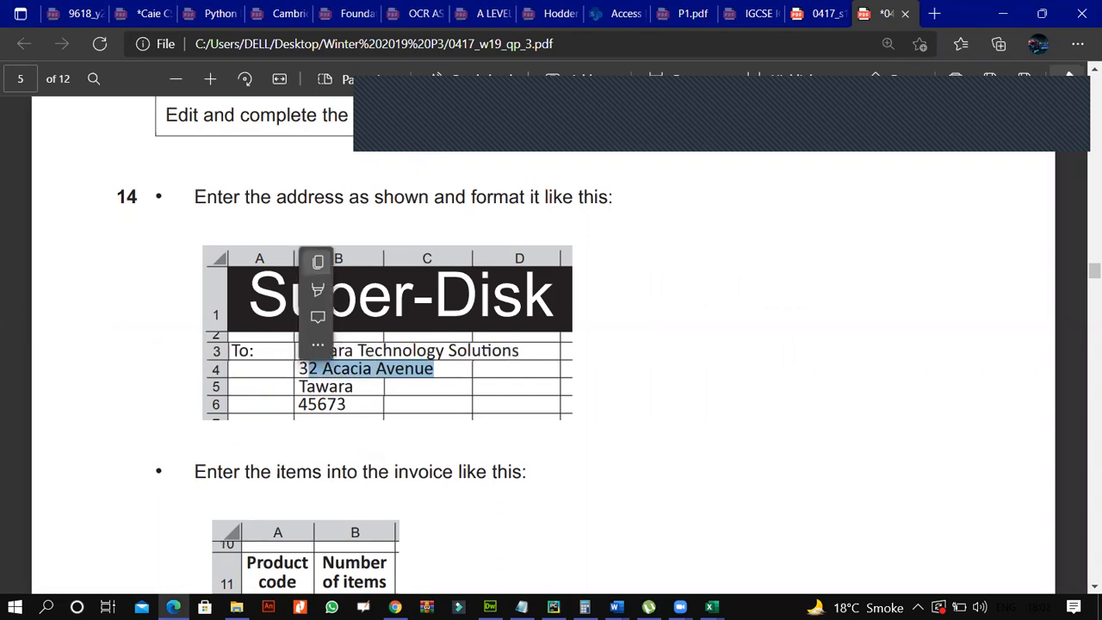
click(317, 261)
key(alt+Tab)
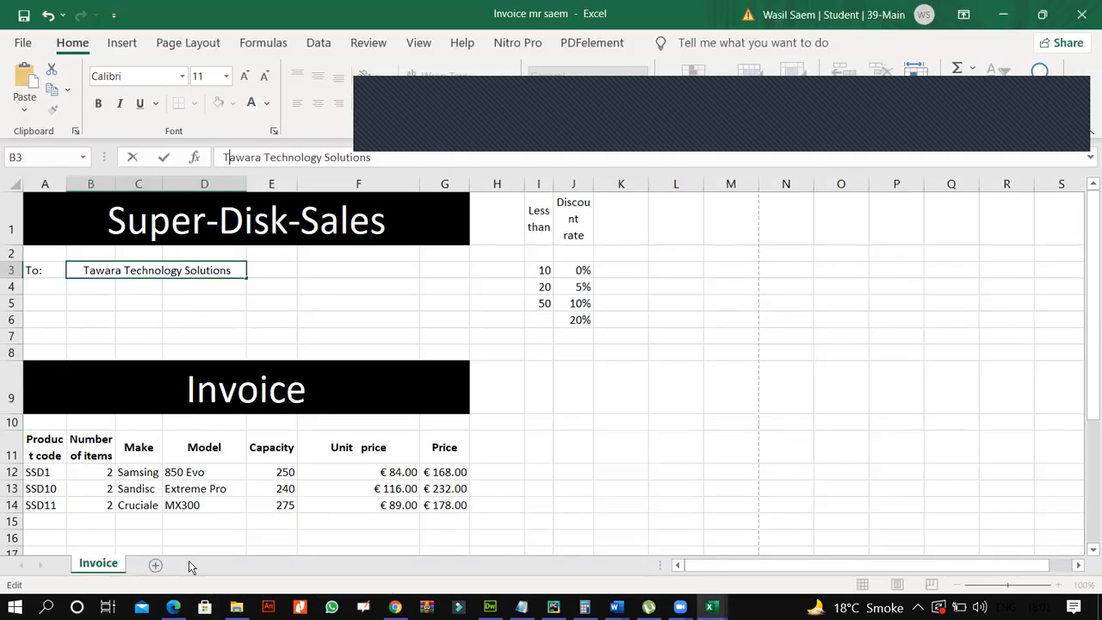
click(174, 607)
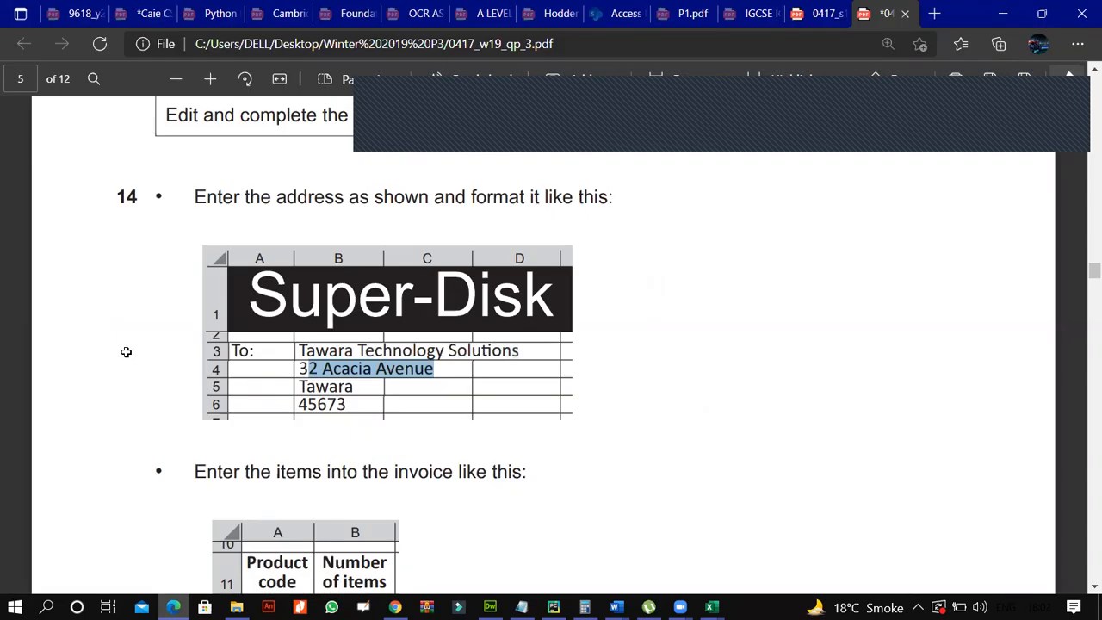
Merge and centre cells B4:C4 of the invoice and enter the full street line of the address there
key(alt+Tab)
drag(91, 287, 157, 291)
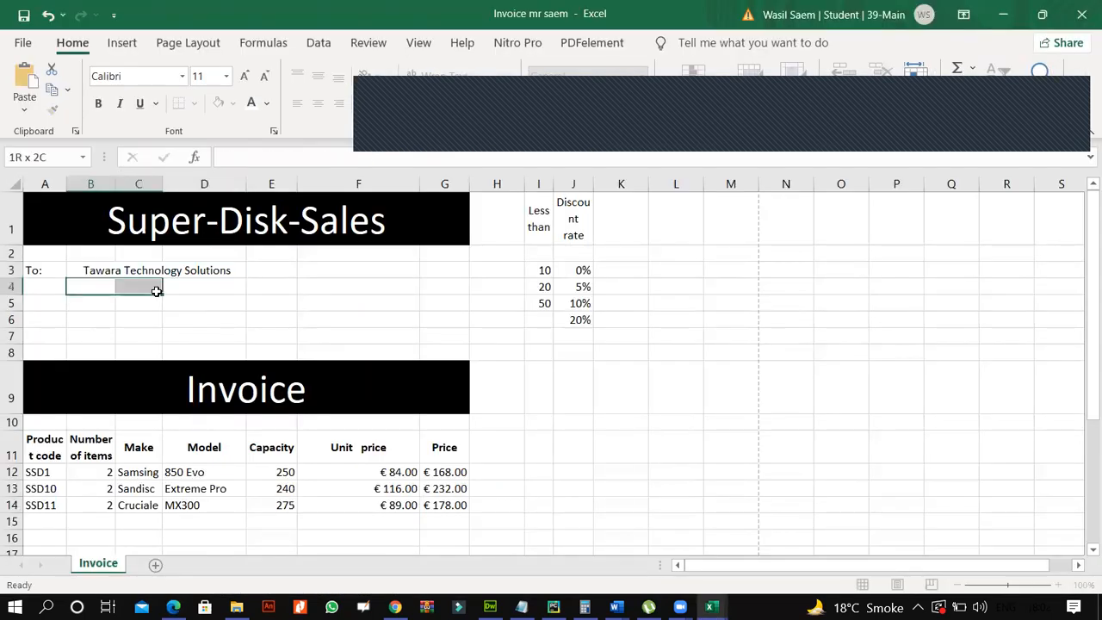
click(409, 105)
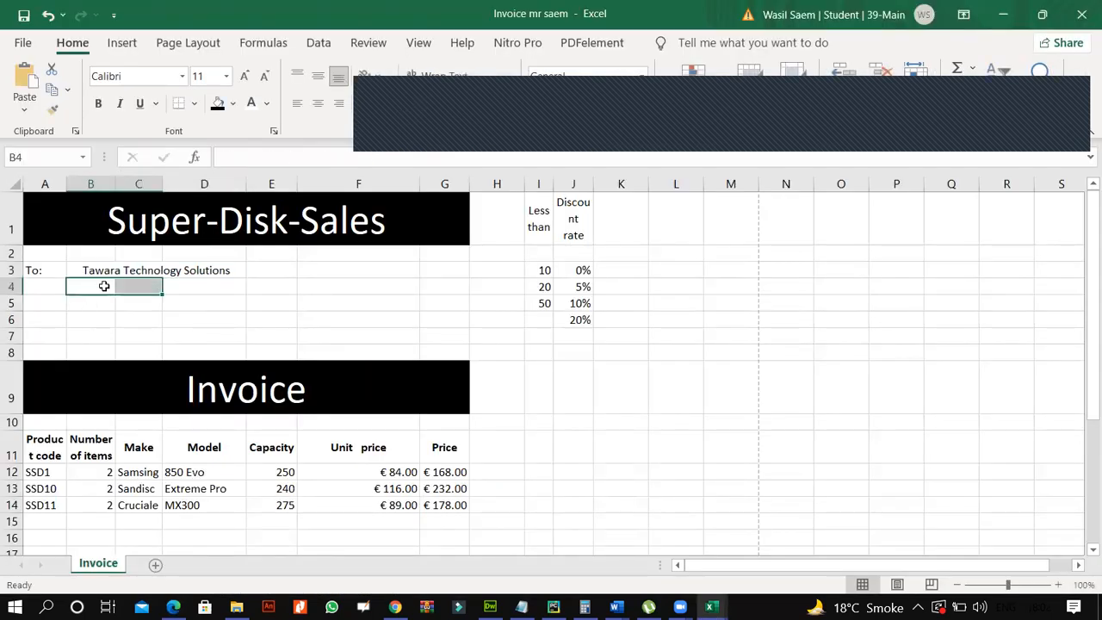
double_click(104, 287)
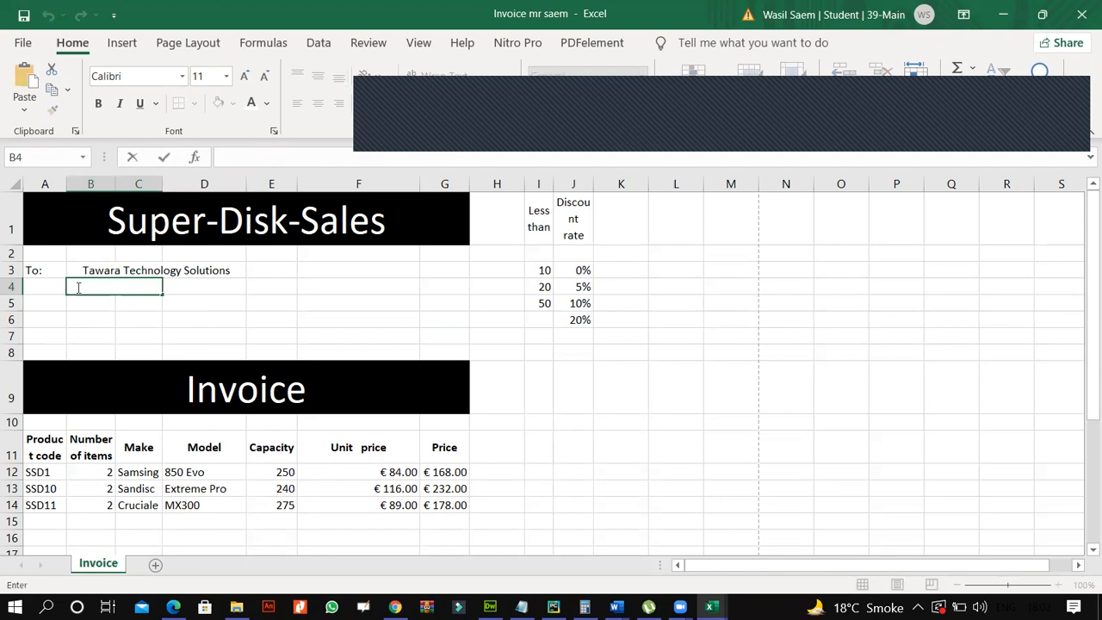
key(ctrl+v)
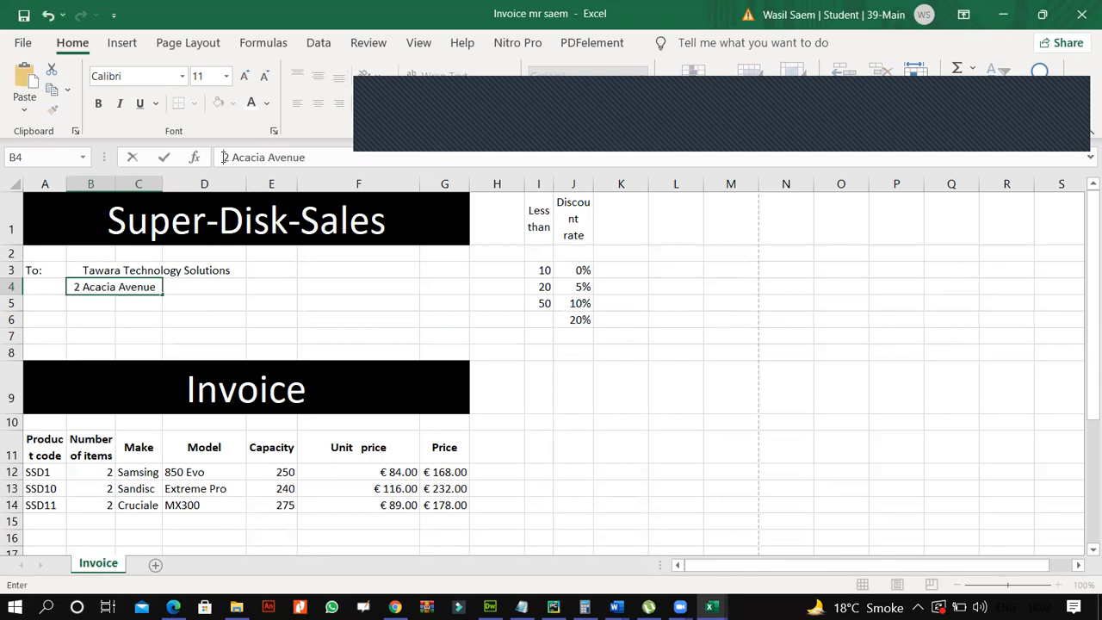
text(3)
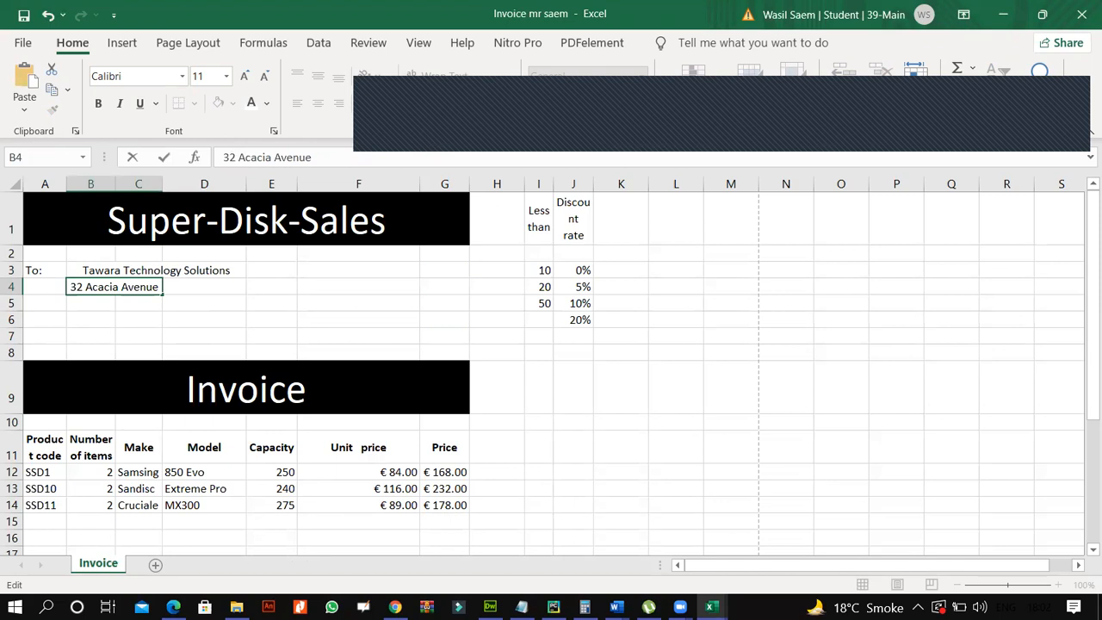
Copy the town line of the address from the question paper PDF into cell B5 of the invoice
click(176, 607)
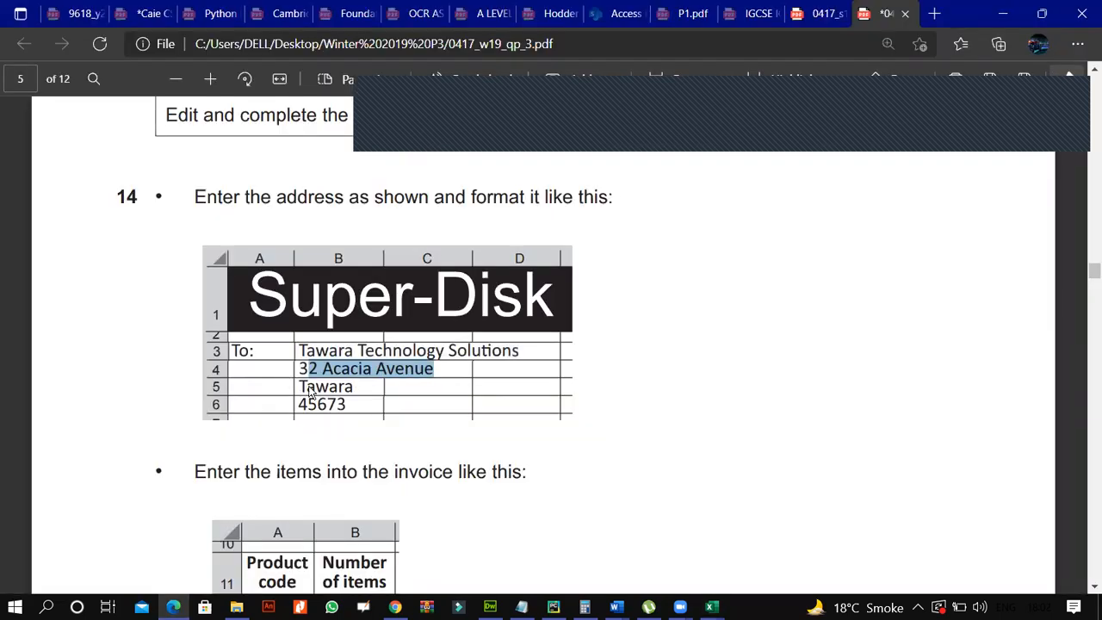
drag(310, 389, 353, 388)
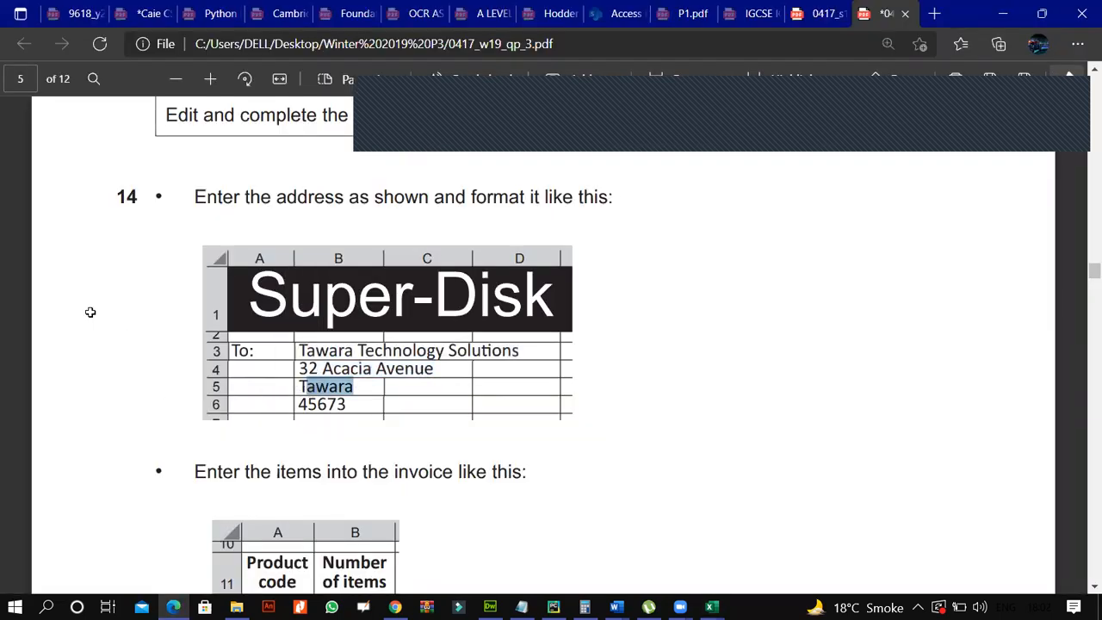
key(alt+Tab)
key(Down)
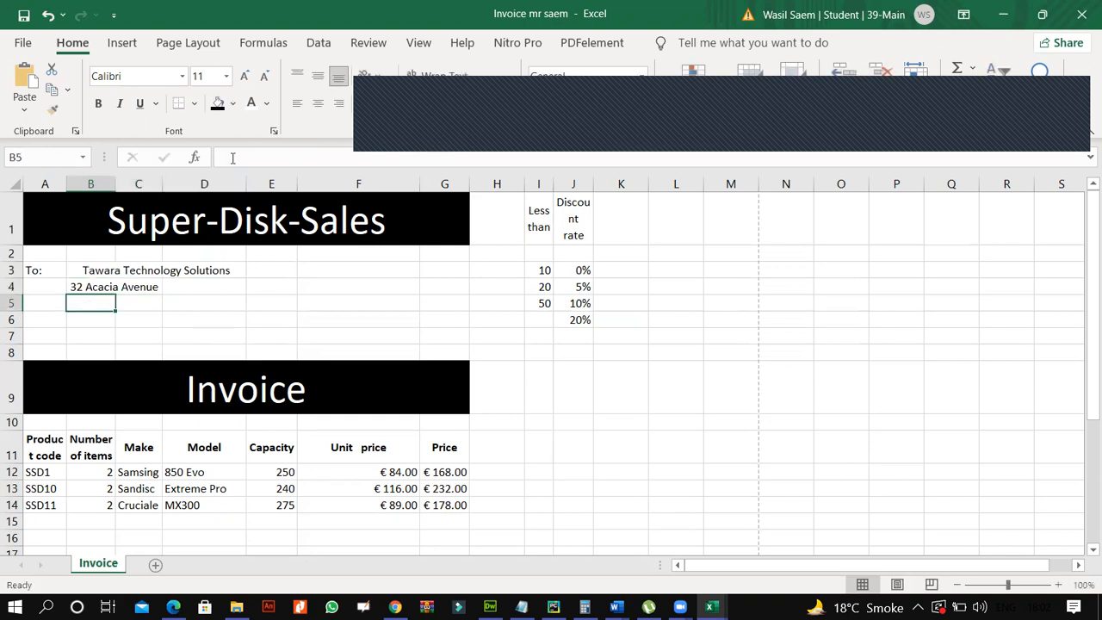
click(232, 158)
key(ctrl+v)
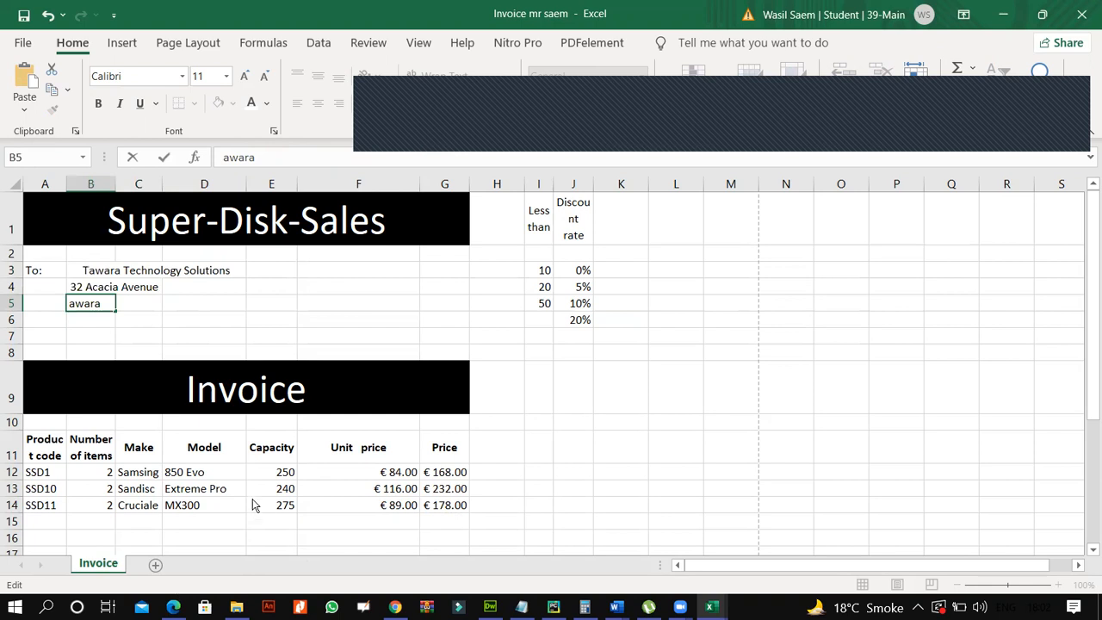
Copy product code SSD8 from question 14's items table in the PDF and enter it in cell A12 of the invoice
key(alt+Tab)
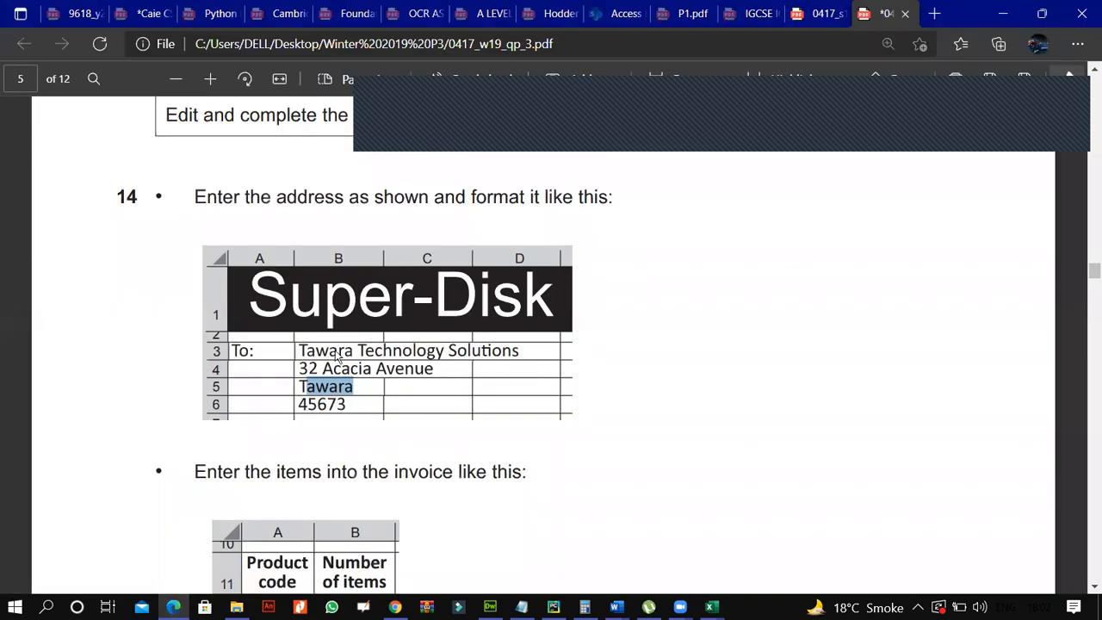
scroll(337, 356, down, 2)
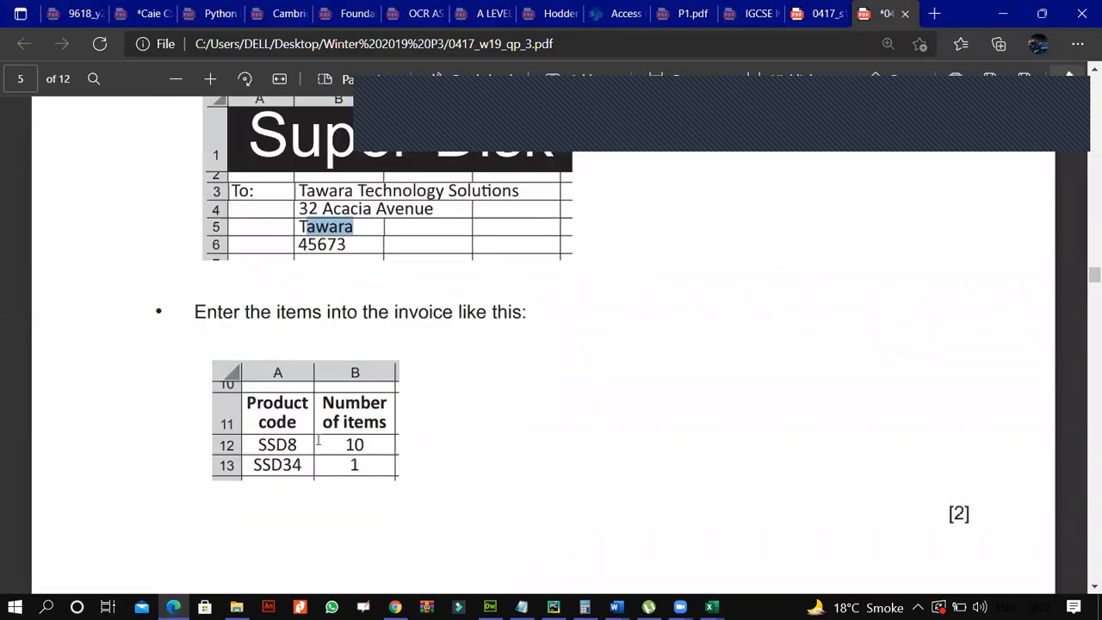
scroll(300, 388, down, 1)
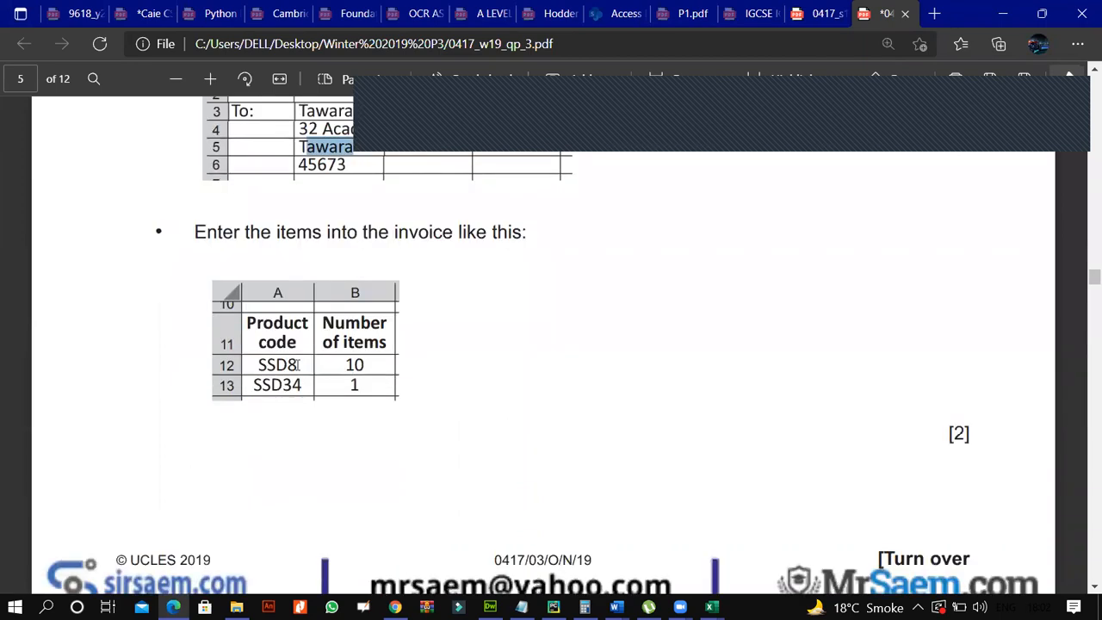
double_click(252, 365)
drag(255, 365, 260, 365)
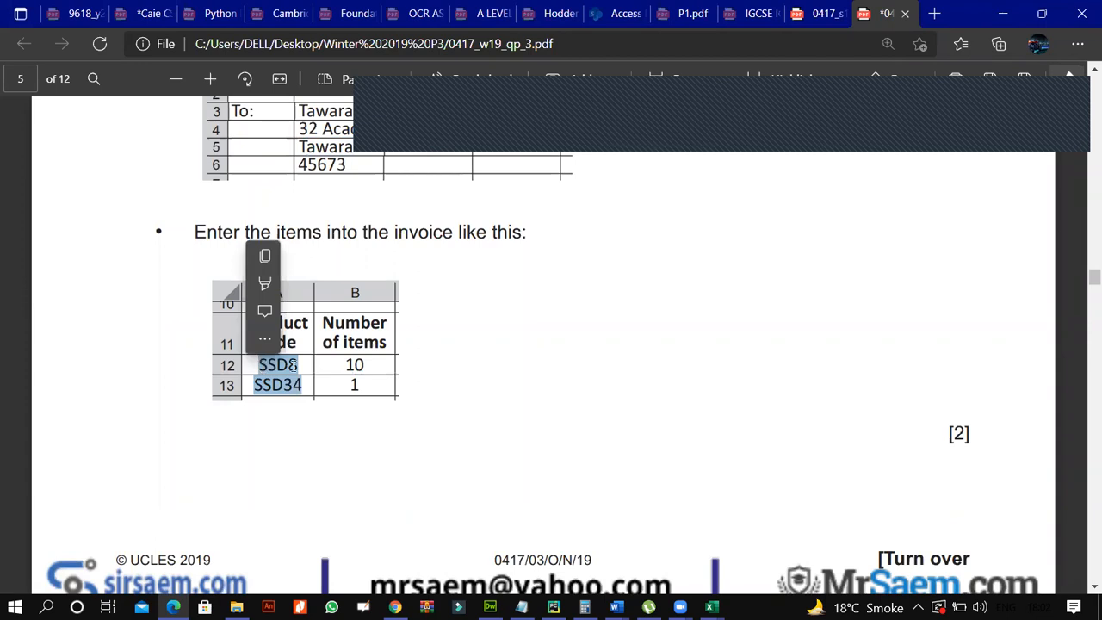
double_click(292, 365)
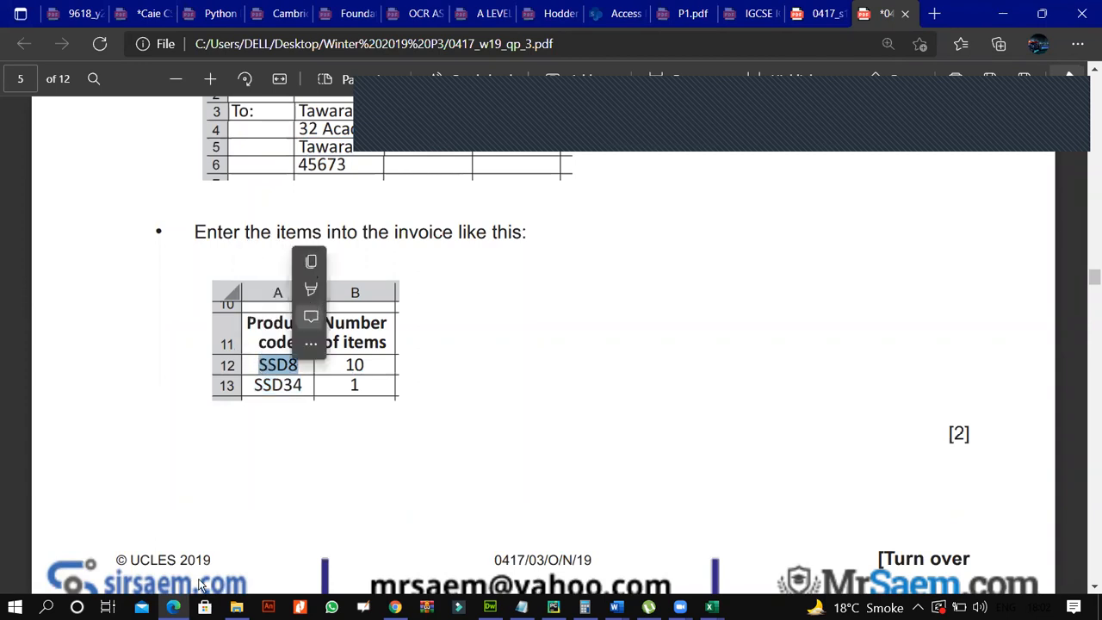
key(ctrl+c)
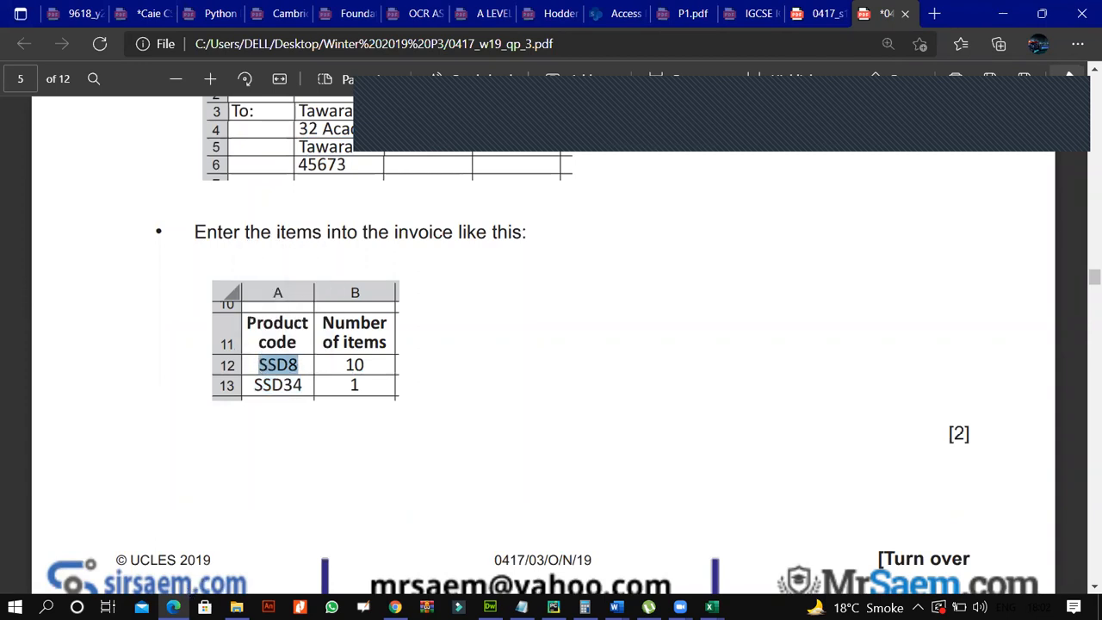
click(711, 606)
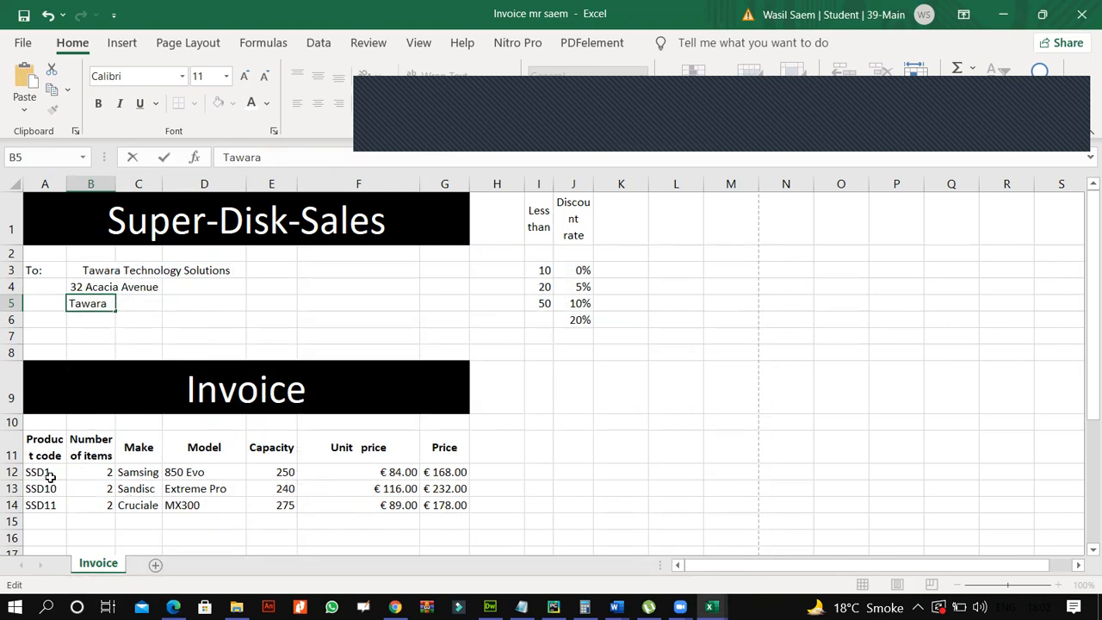
click(49, 473)
key(ctrl+v)
Copy product code SSD34 from question 14's items table in the PDF into invoice cell A13, and clear cells A14:G14
click(173, 606)
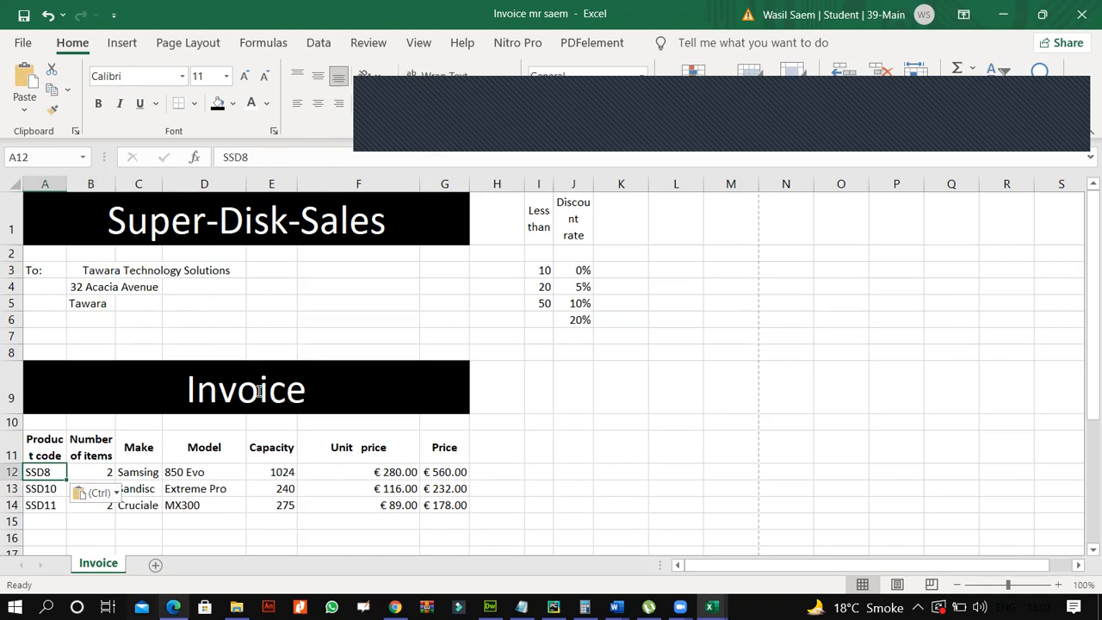
double_click(303, 385)
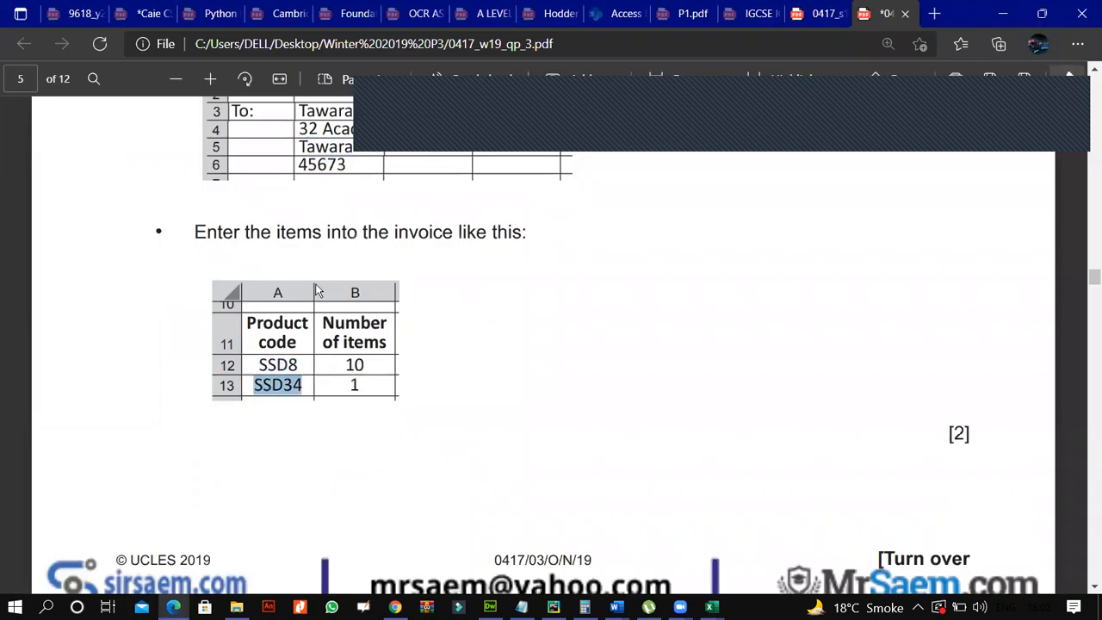
key(alt+Tab)
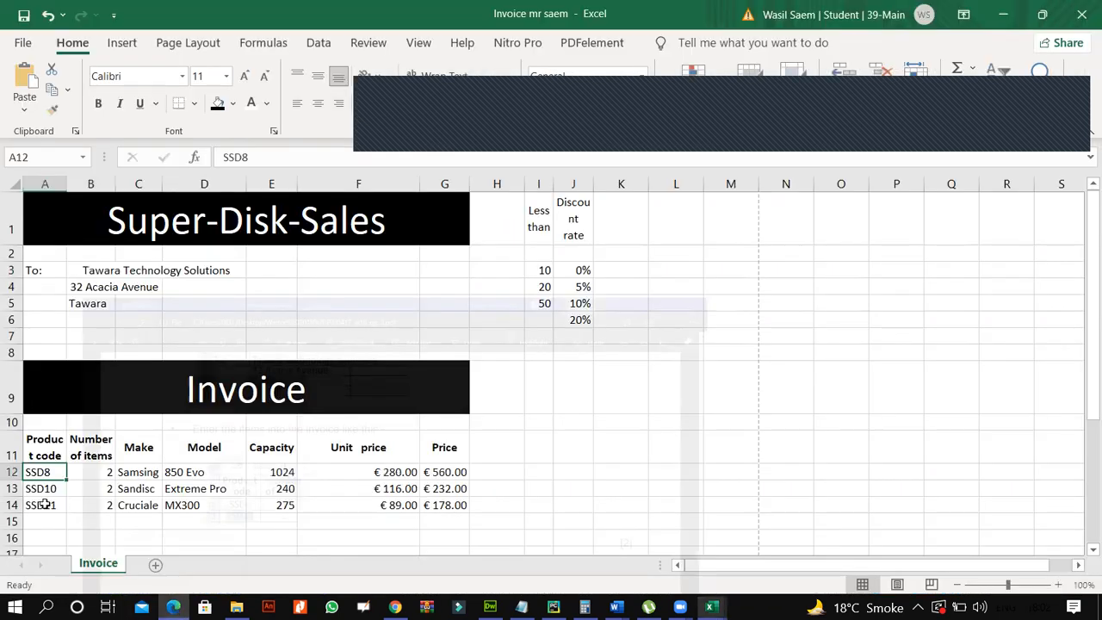
click(52, 488)
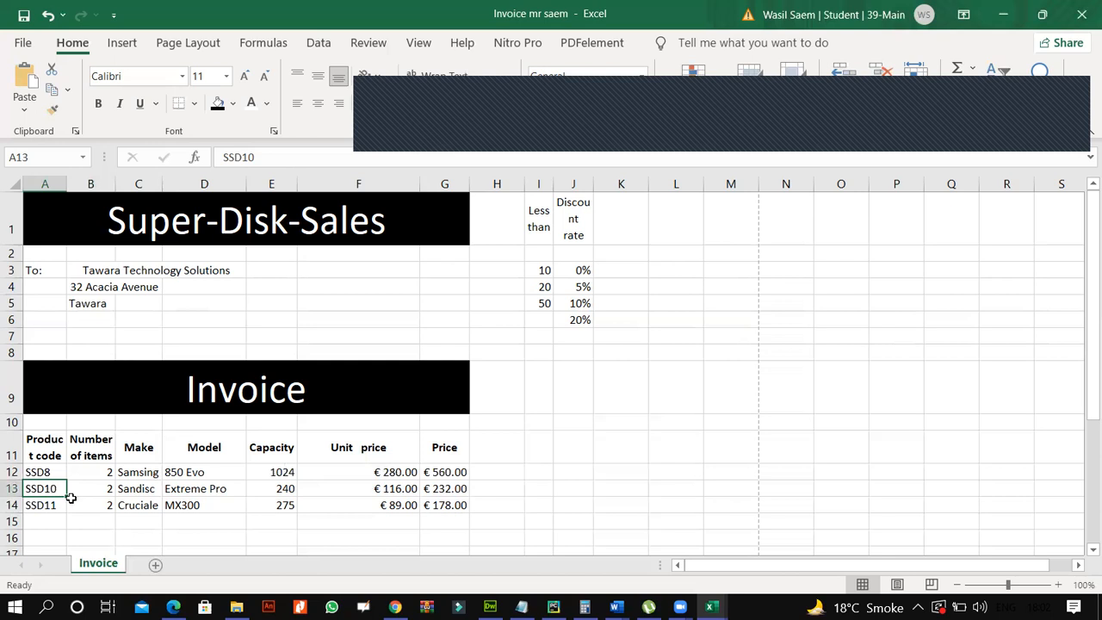
key(ctrl+v)
drag(52, 507, 436, 509)
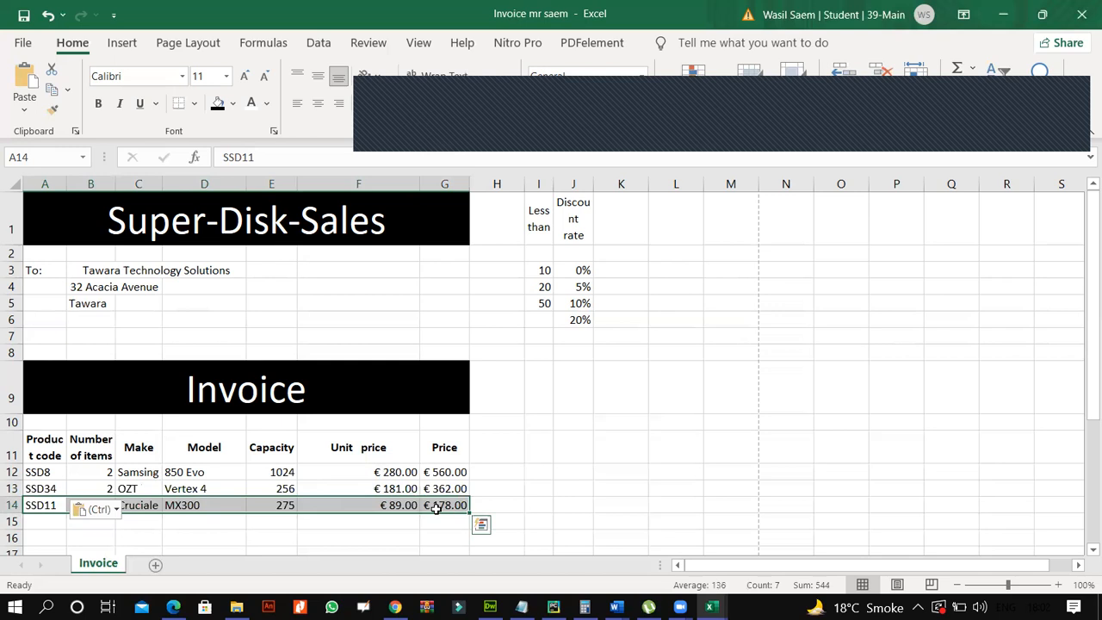
key(Delete)
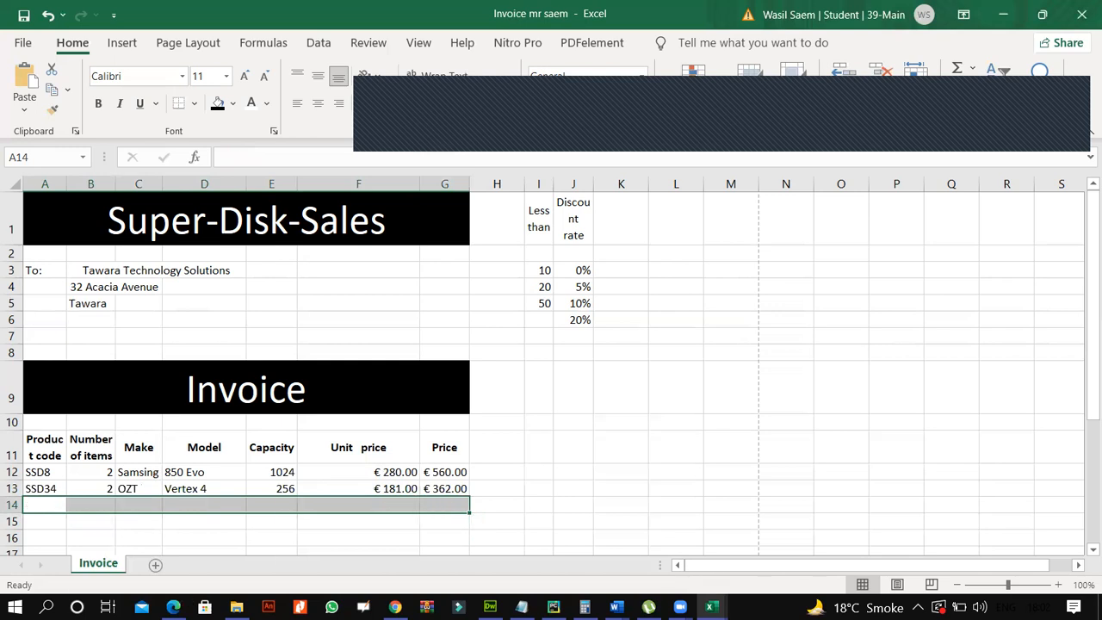
Set the number of items to 10 for SSD8 and 1 for SSD34, and fit column G's width to its contents
mouse_move(173, 607)
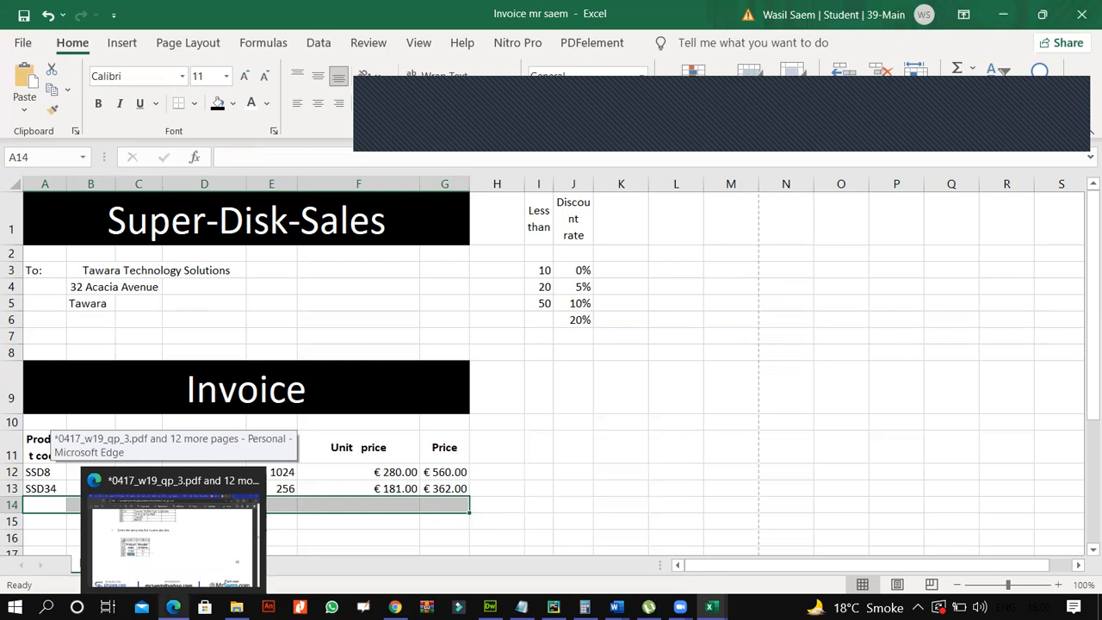
click(258, 499)
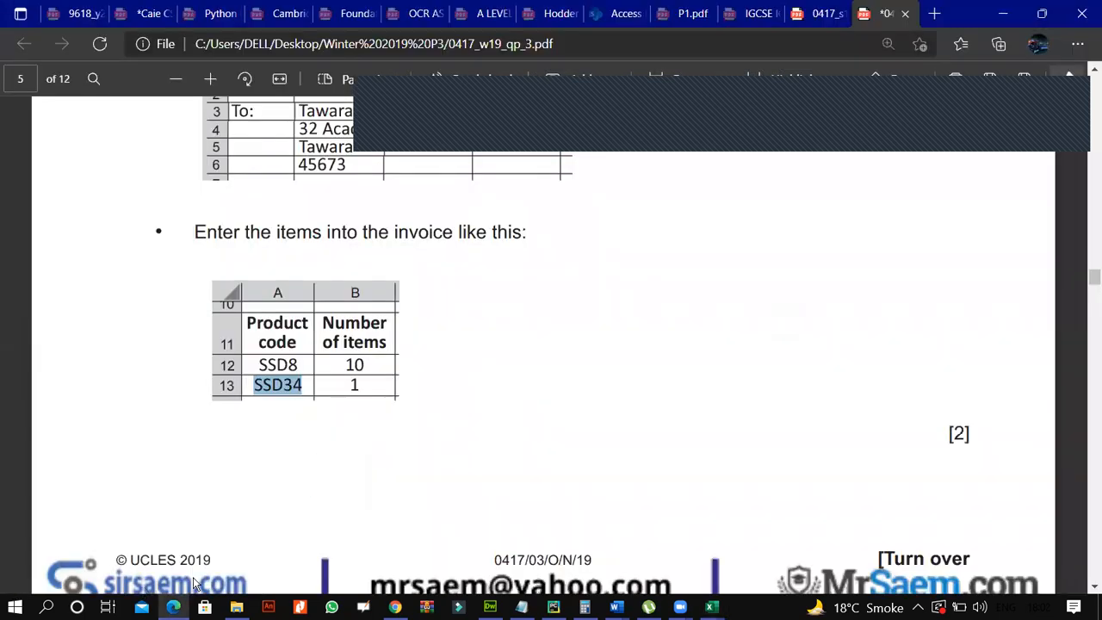
key(alt+Tab)
click(94, 469)
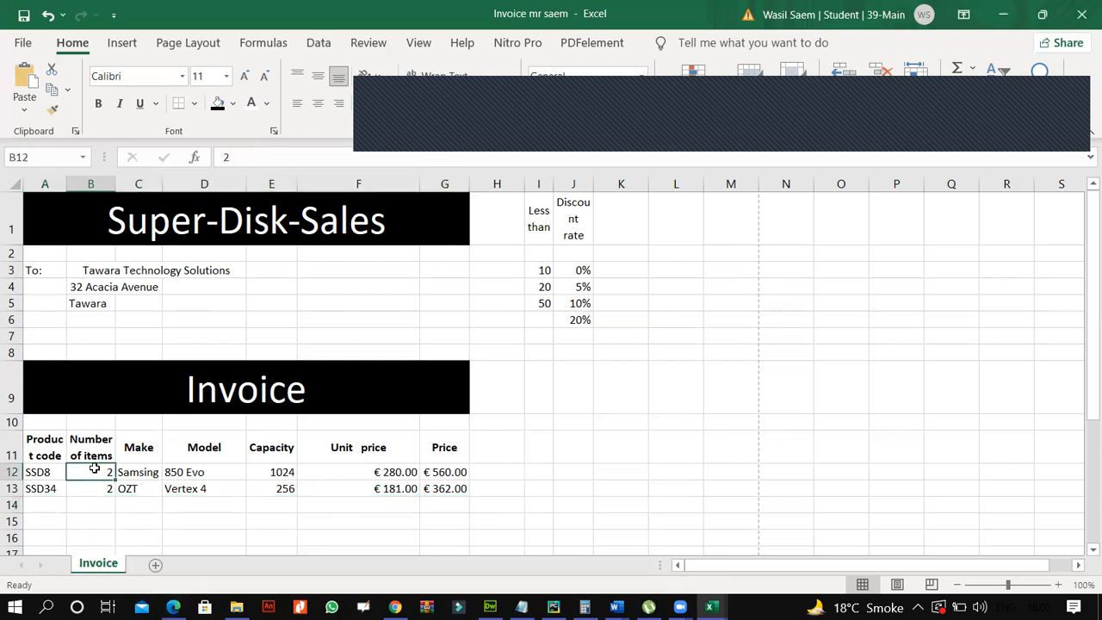
text(10)
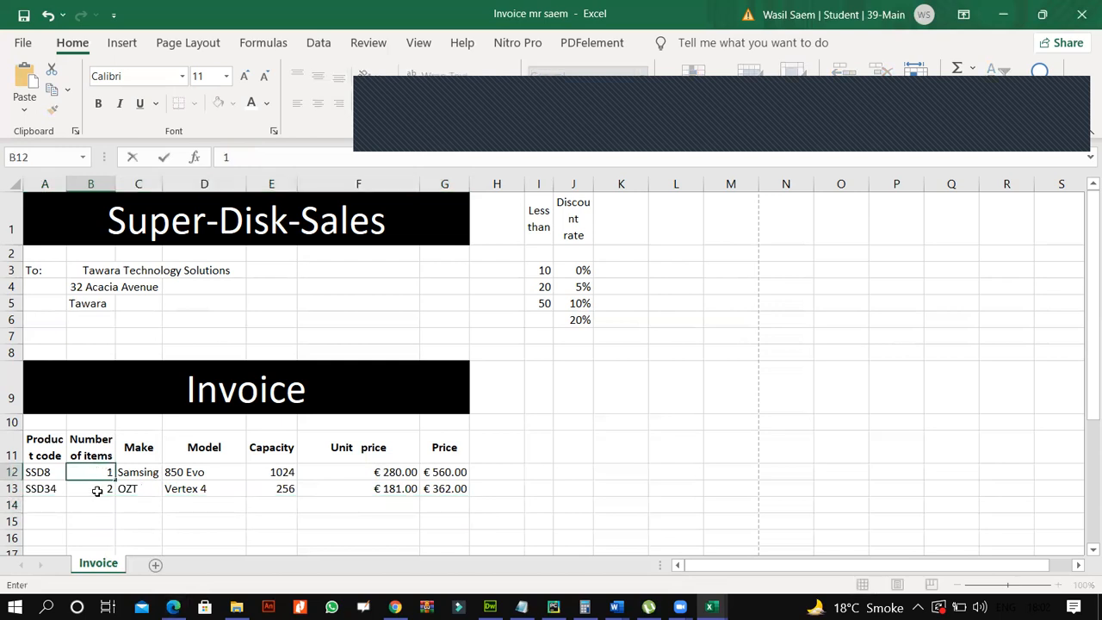
key(Return)
text(1)
click(148, 519)
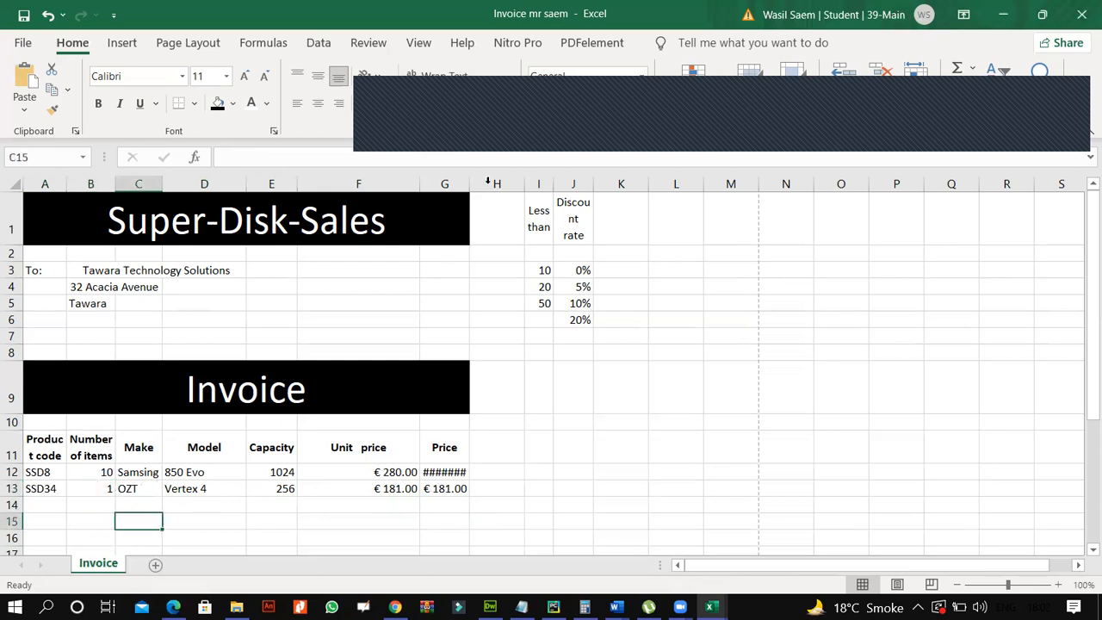
double_click(469, 183)
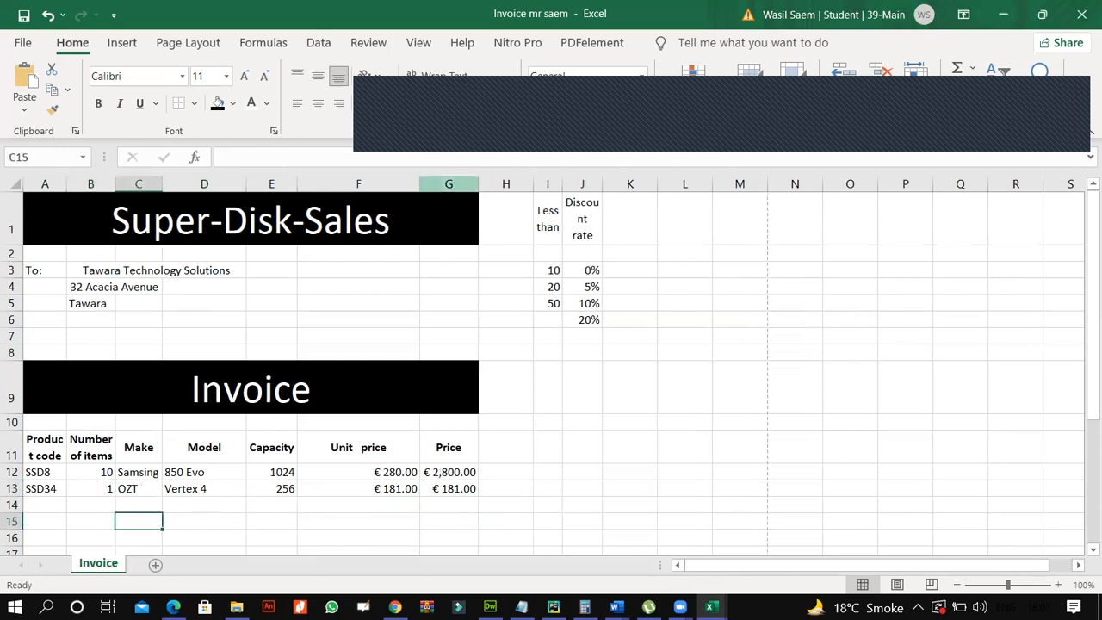
Check question 15 in the question paper PDF, and set the invoice to print only the selected cells A1:G26
click(173, 607)
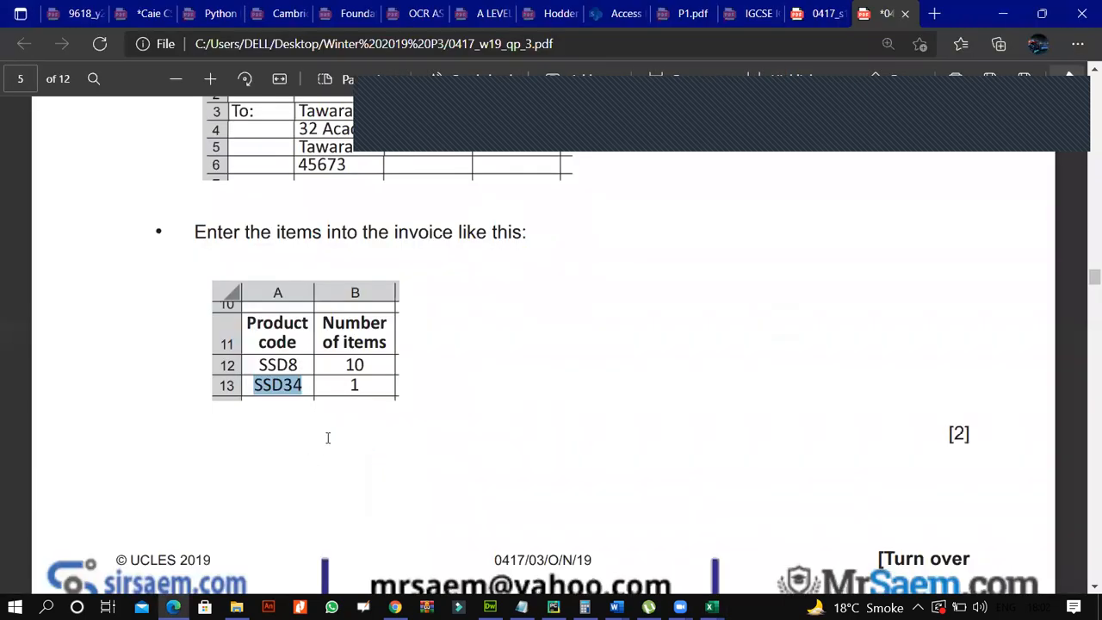
scroll(327, 438, down, 5)
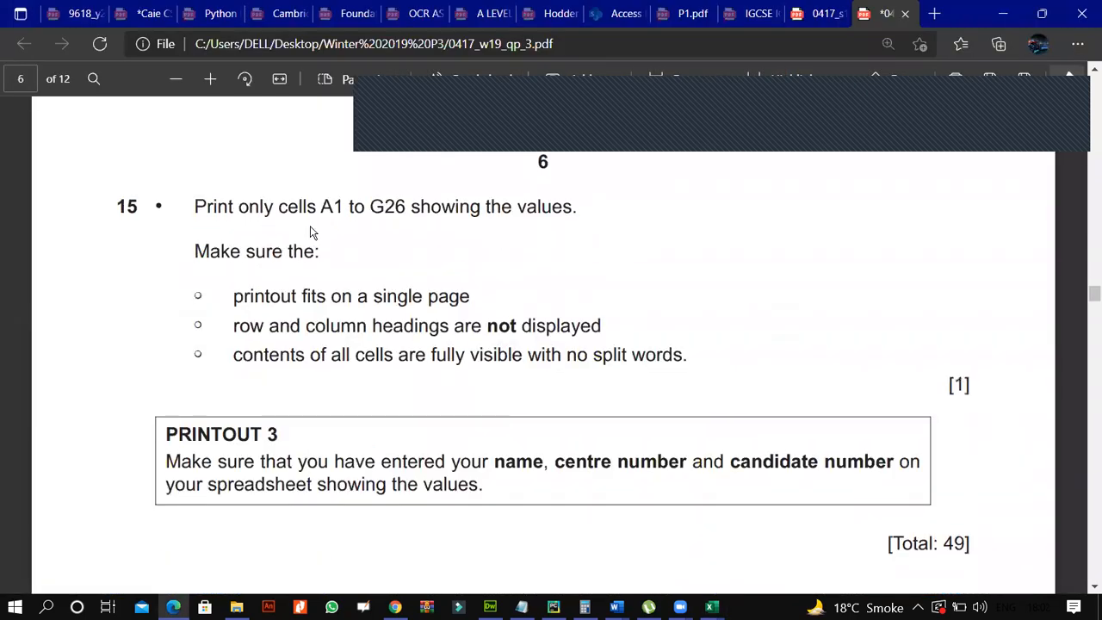
click(703, 606)
click(609, 524)
drag(50, 219, 372, 456)
drag(382, 580, 360, 447)
click(26, 44)
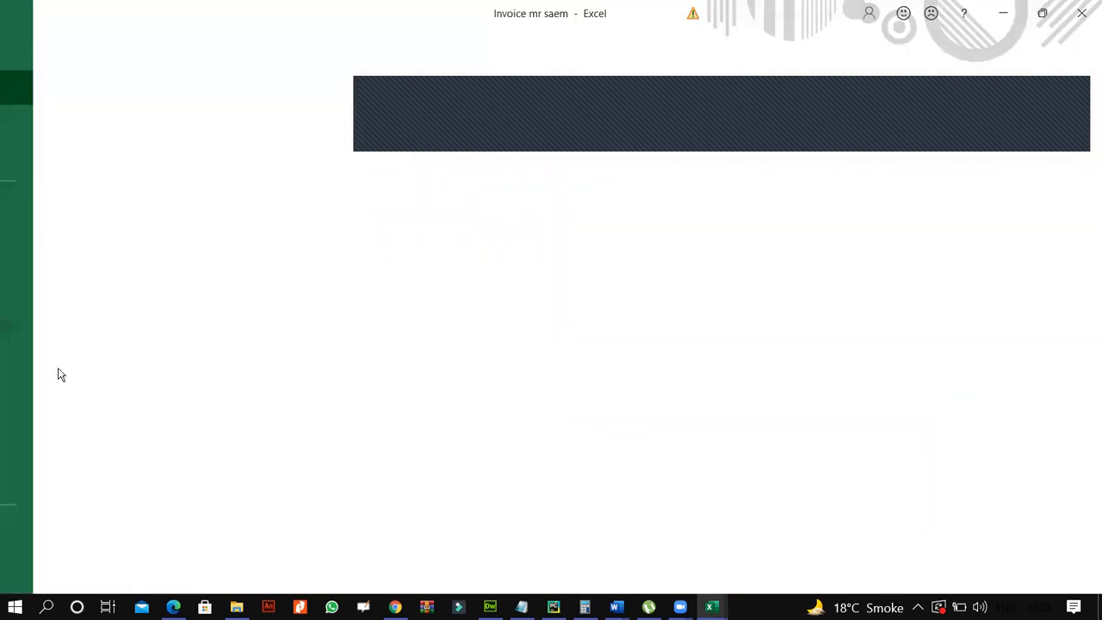
click(69, 347)
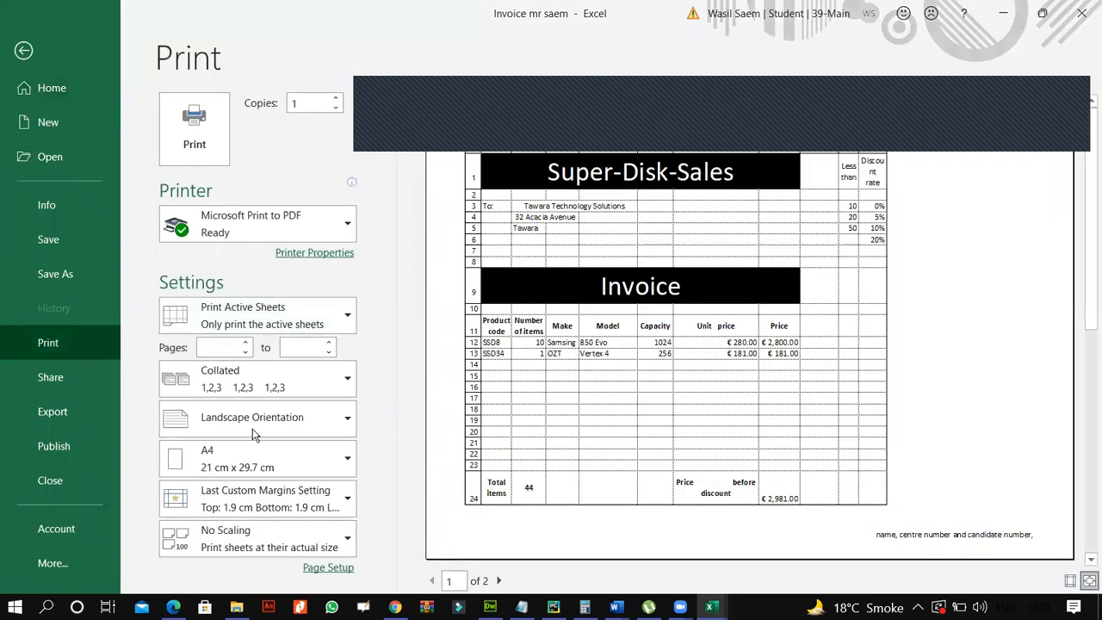
click(254, 435)
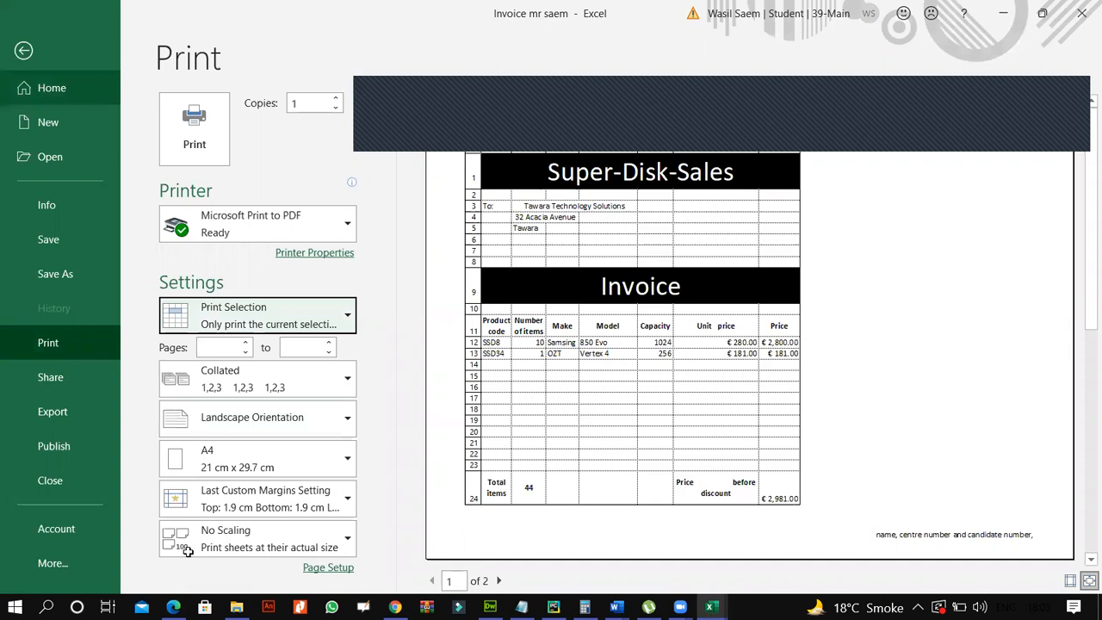
key(Escape)
Switch to the question paper PDF, draw tick marks beside question 15's requirements and circle its mark allocation
key(alt+Tab)
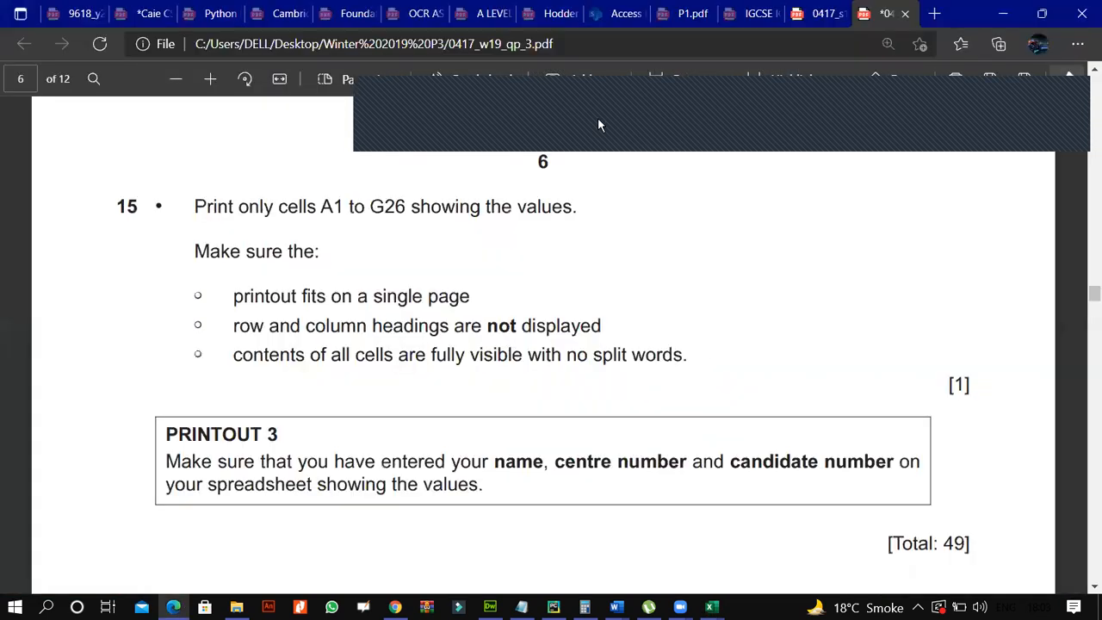
click(656, 78)
drag(598, 202, 643, 191)
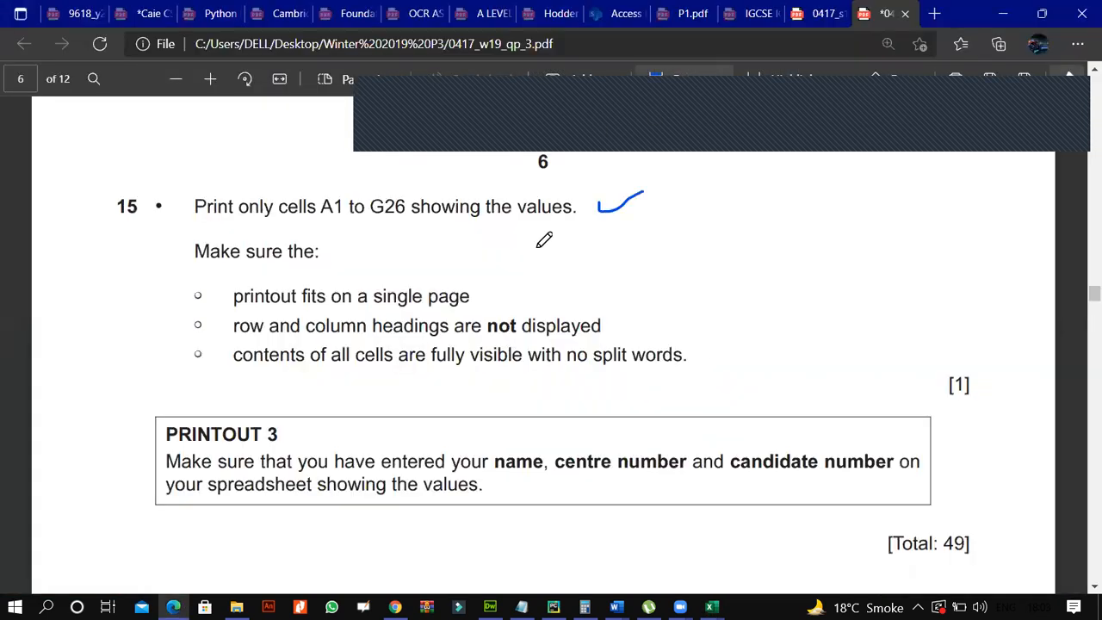
drag(484, 292, 522, 280)
drag(606, 325, 652, 308)
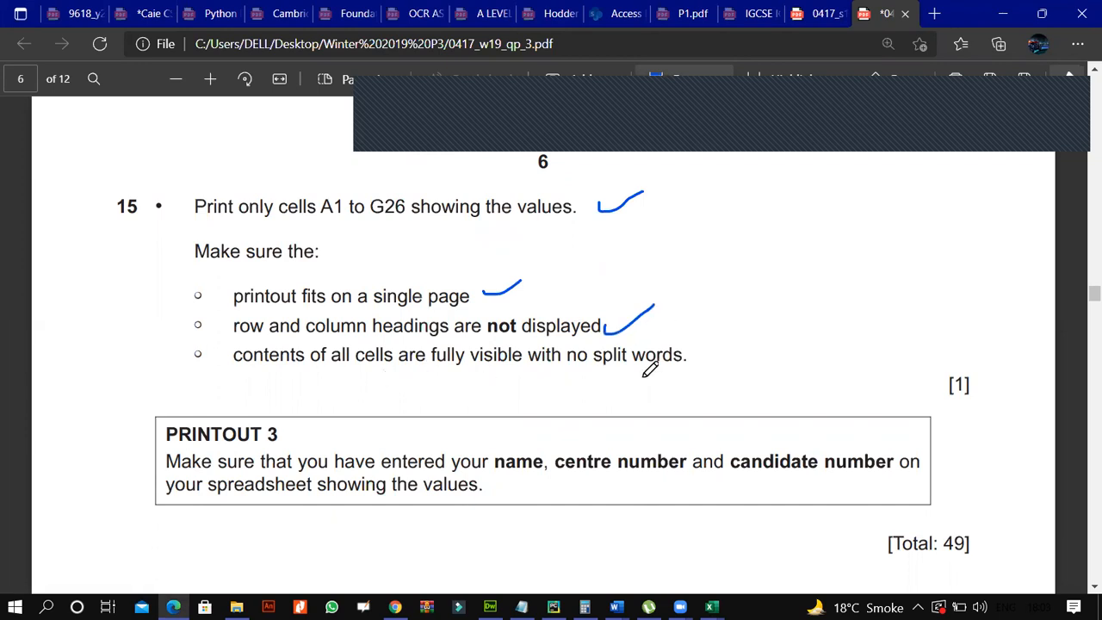
drag(691, 357, 701, 352)
mouse_move(932, 368)
mouse_down()
mouse_move(987, 394)
mouse_move(903, 364)
mouse_up()
drag(865, 368, 912, 305)
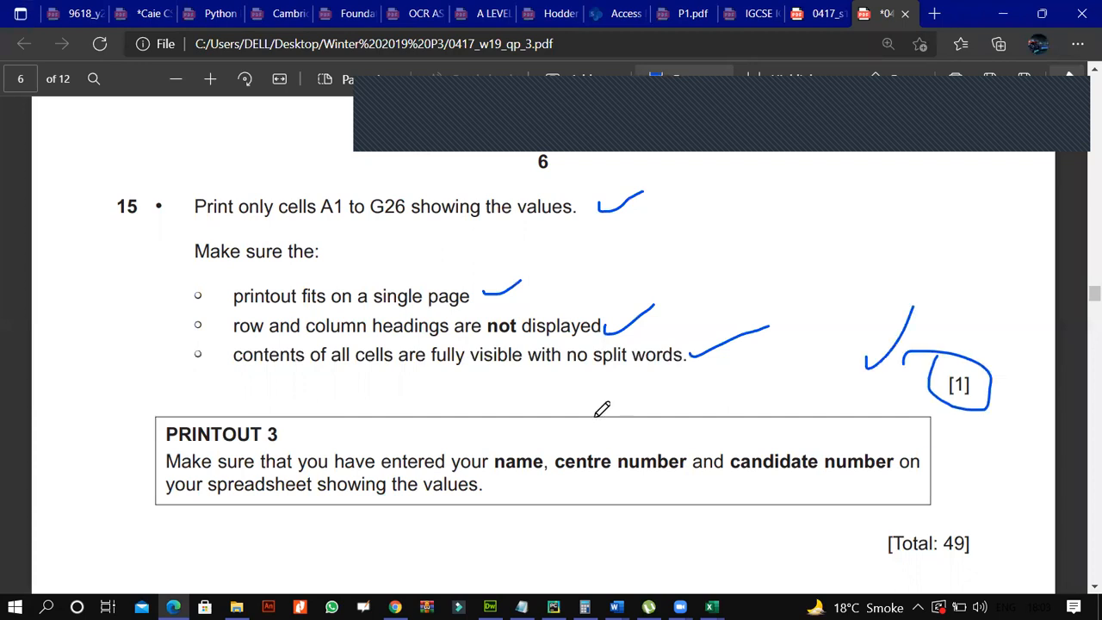
Look back through the earlier questions on page 5 of the question paper and return to the invoice in Excel
scroll(602, 409, down, 1)
scroll(579, 402, up, 5)
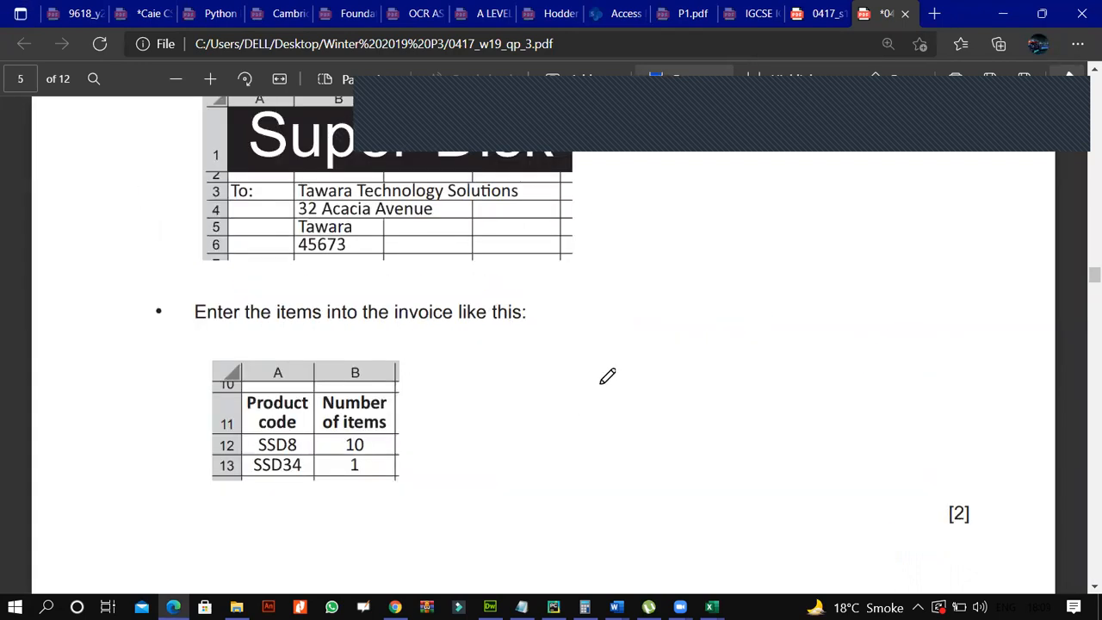
scroll(605, 377, up, 5)
scroll(707, 563, up, 3)
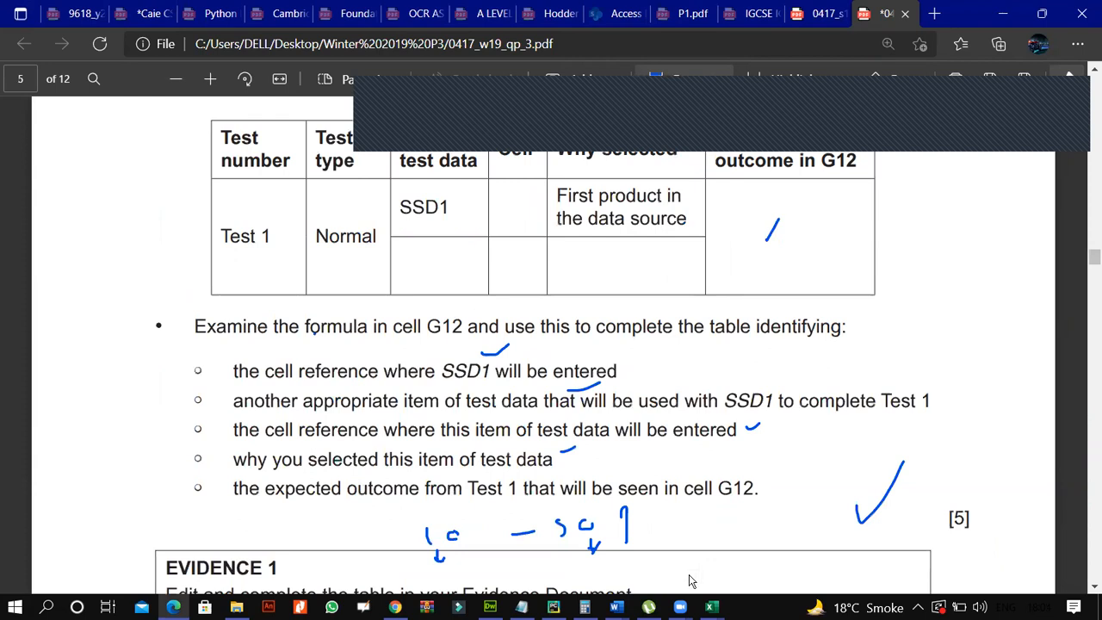
mouse_move(711, 607)
click(644, 541)
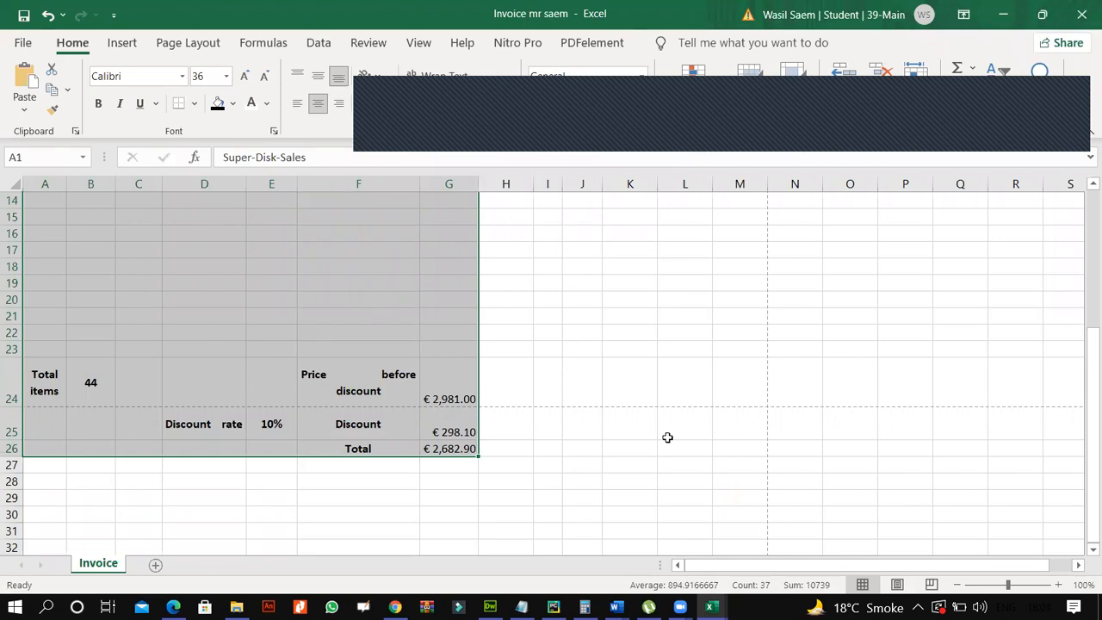
scroll(668, 437, up, 5)
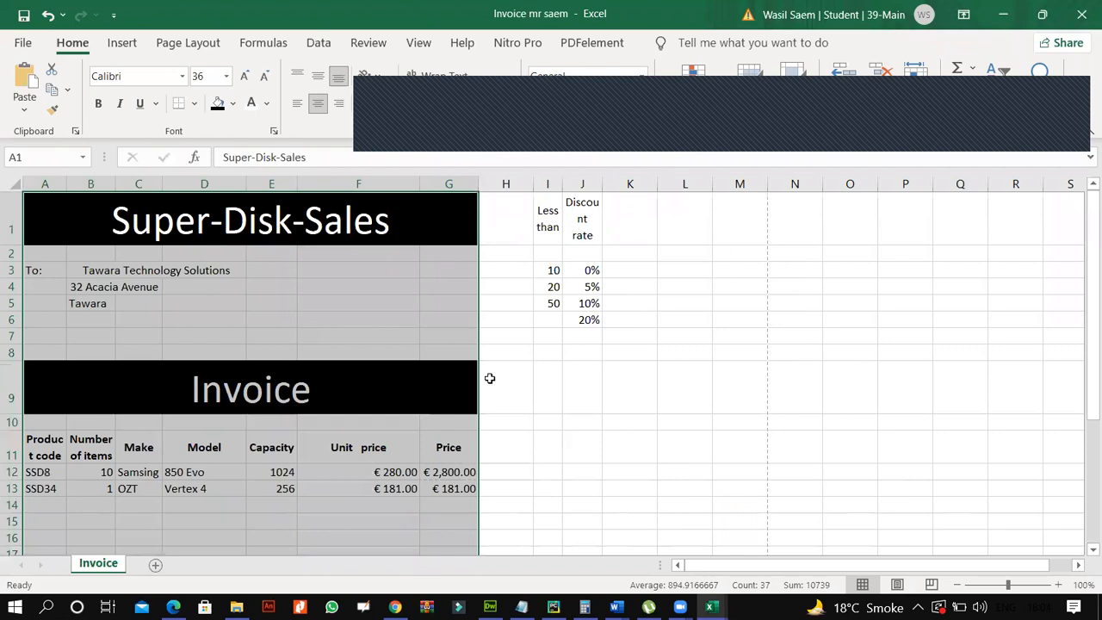